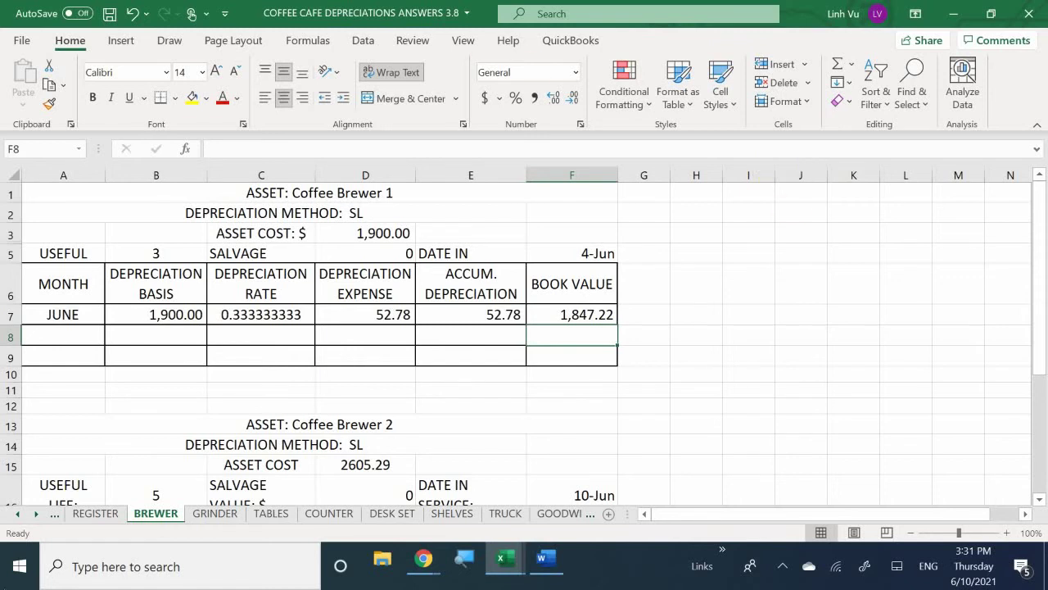
Step: Calculate Coffee Brewer 2's June depreciation basis in B18 as asset cost minus salvage value, =D15-D16
left_click(191, 385)
scroll(191, 385, "down", 3)
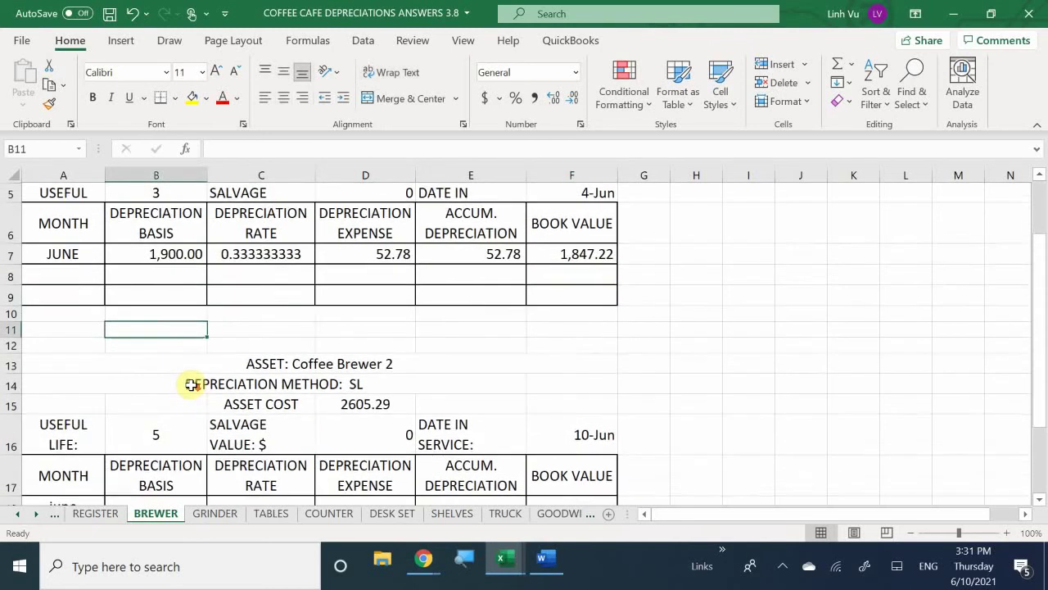
scroll(191, 385, "down", 1)
scroll(191, 385, "up", 1)
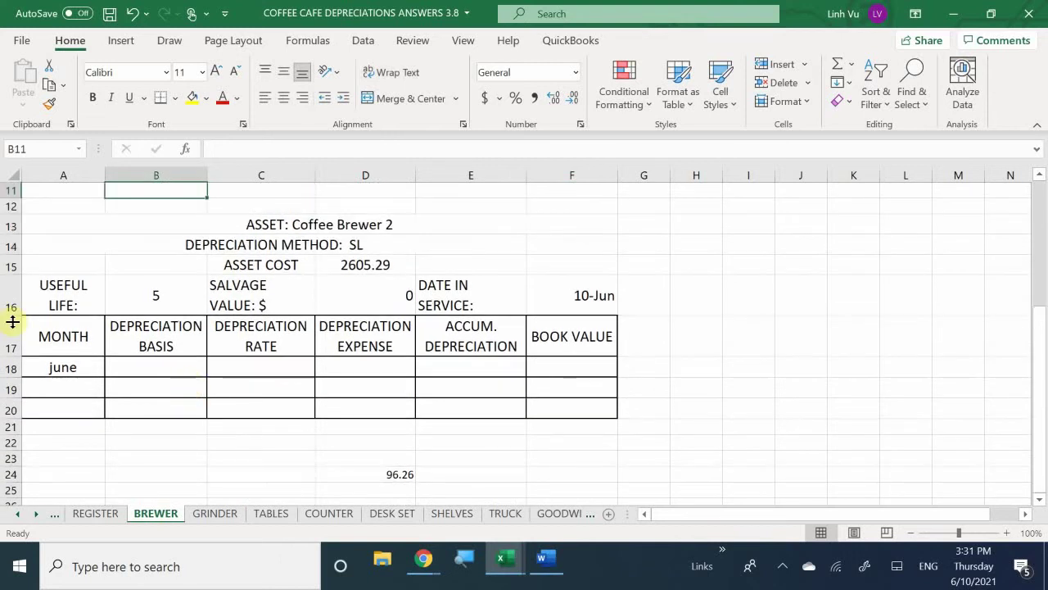
left_click(139, 367)
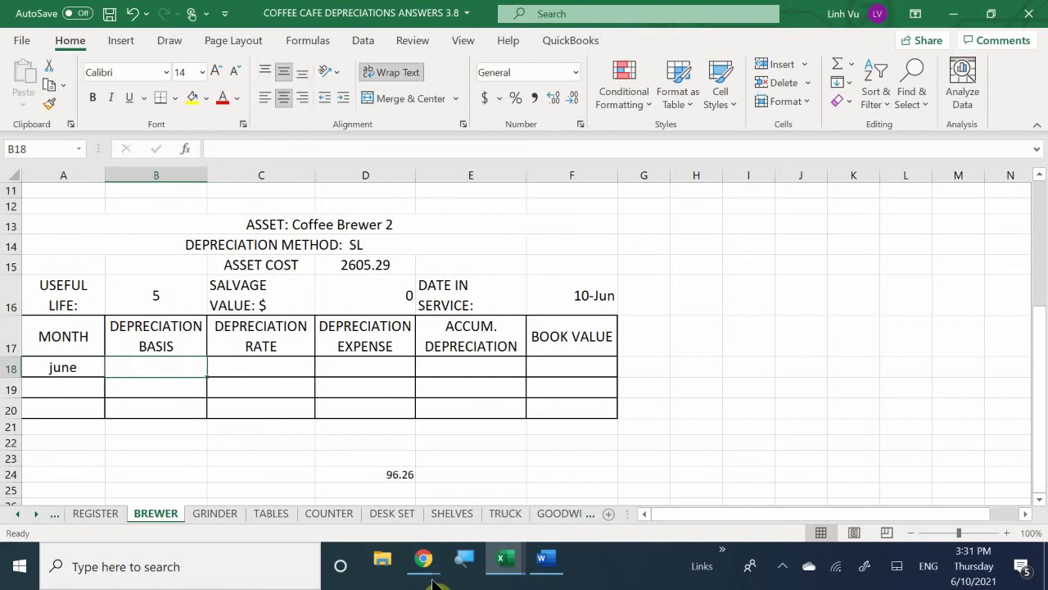
type("=")
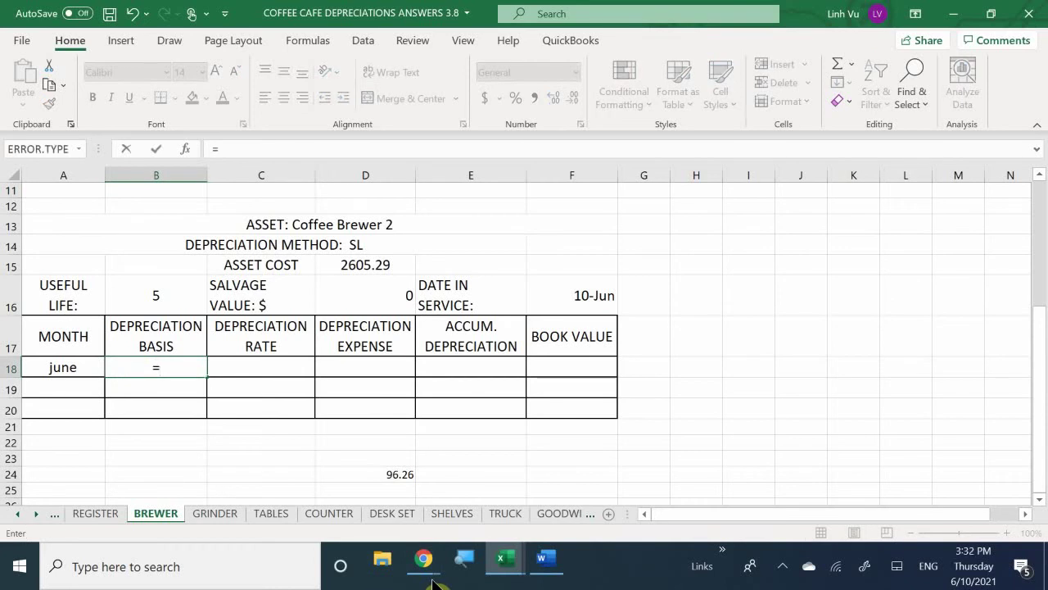
key("Up")
key("Right")
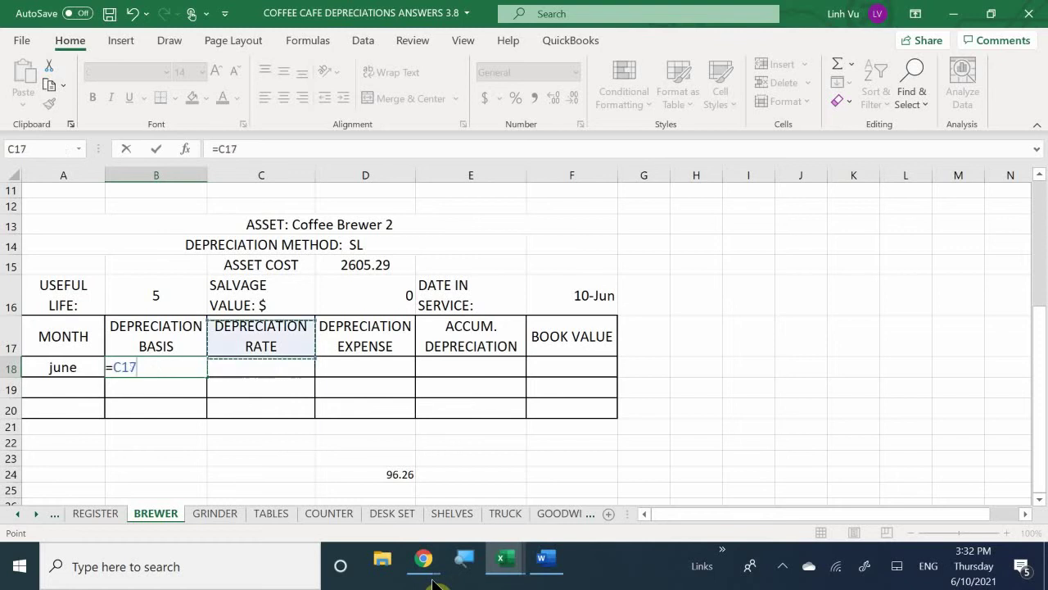
key("Up")
key("Up")
key("Right")
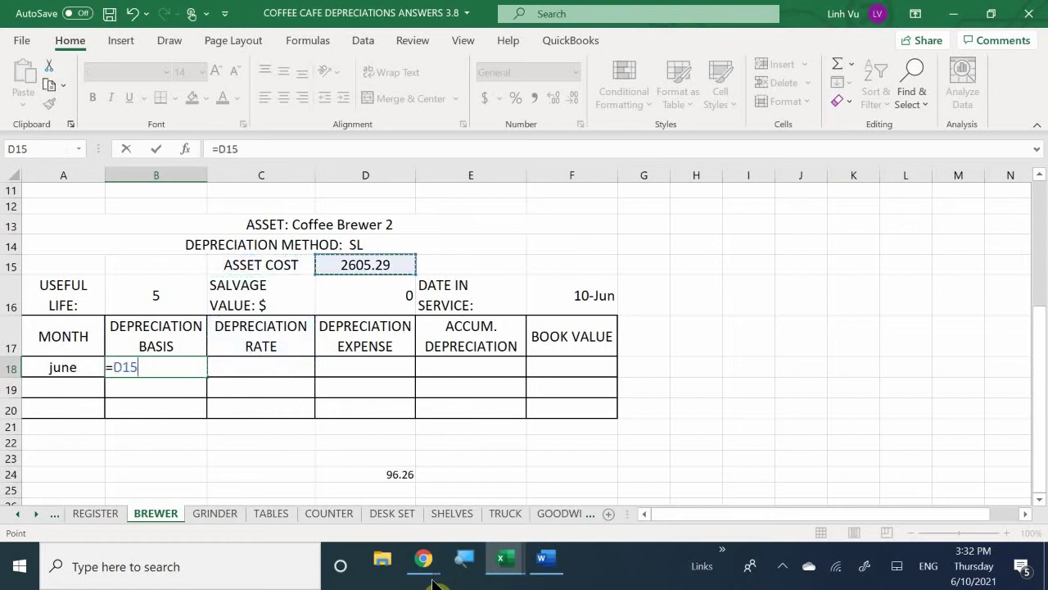
type("-")
key("Down")
key("Right")
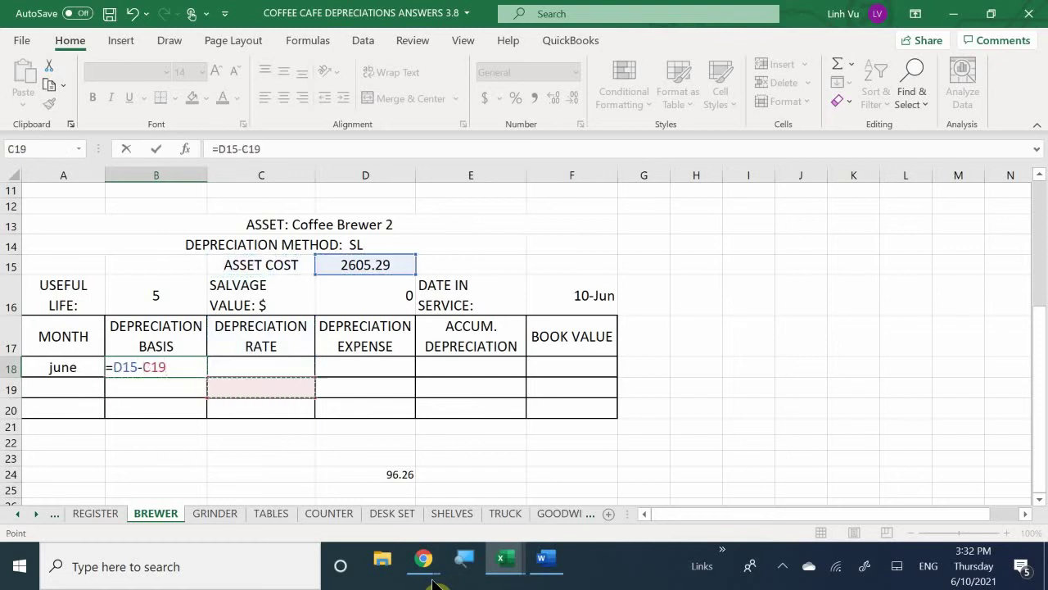
key("Up")
key("Up")
key("Right")
key("Up")
key("Return")
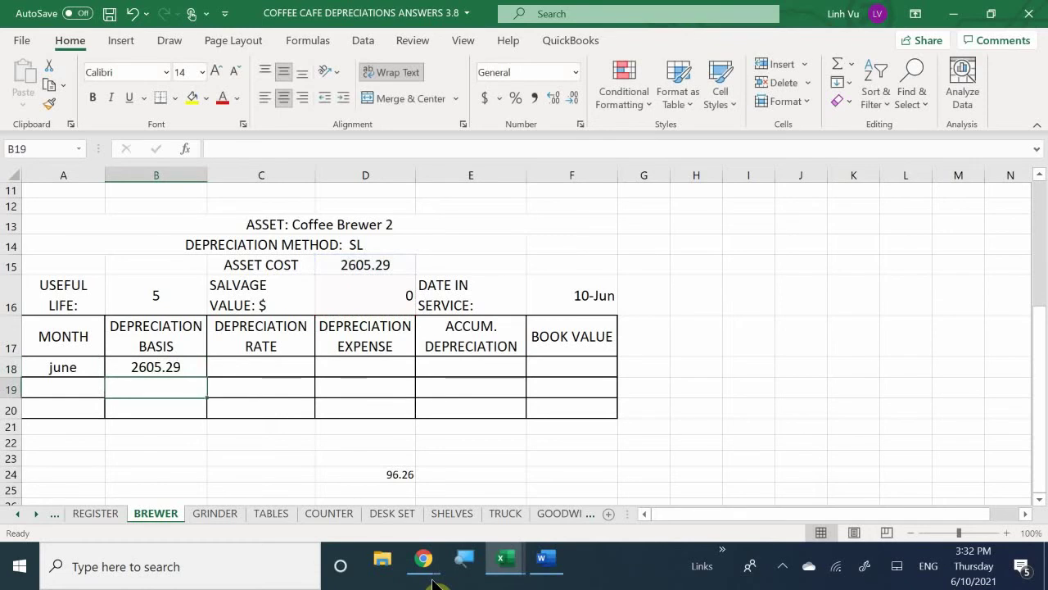
Step: Calculate the June depreciation rate in C18 with =1/B16, and select the depreciation expense cell D18
key("Right")
key("Up")
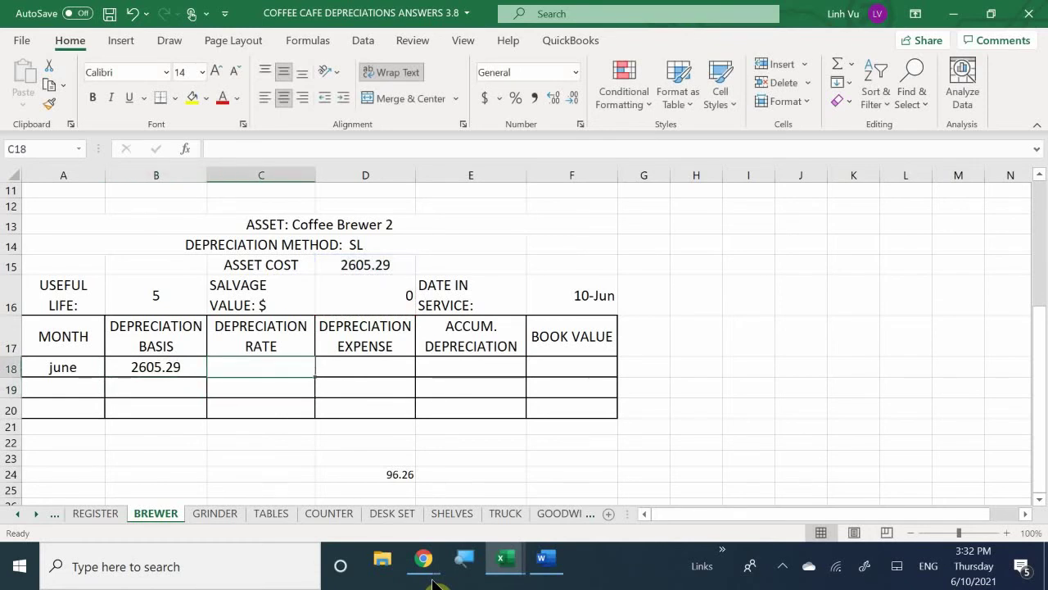
type("=")
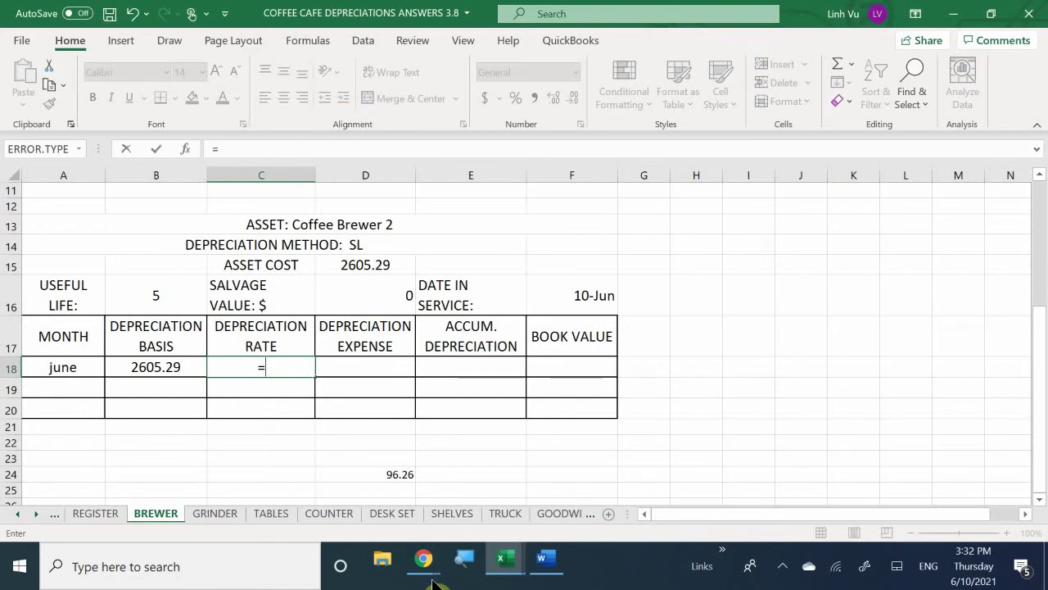
type("1/")
key("Left")
key("Up")
key("Up")
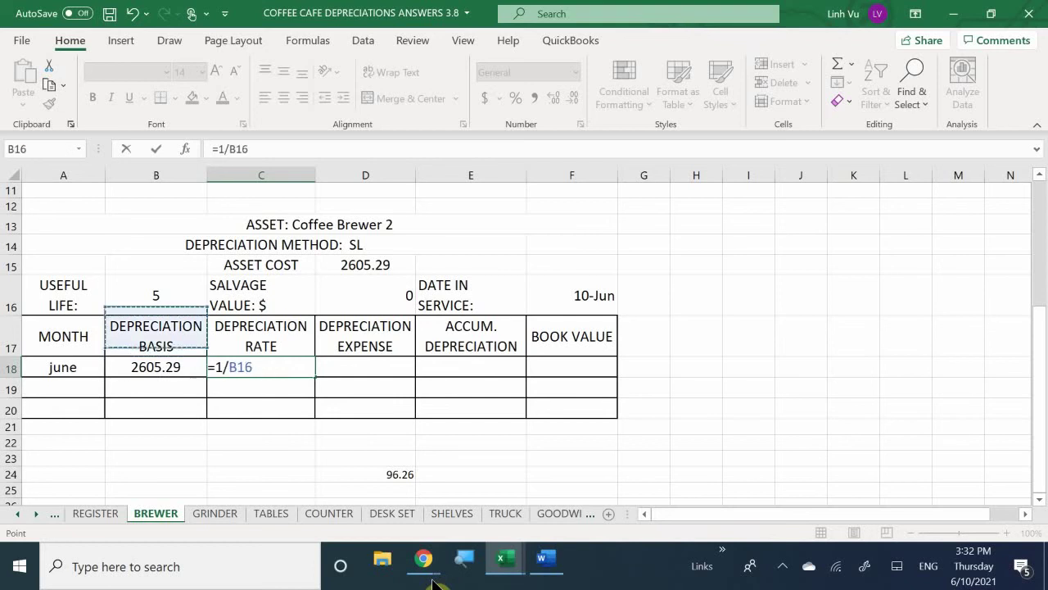
key("Return")
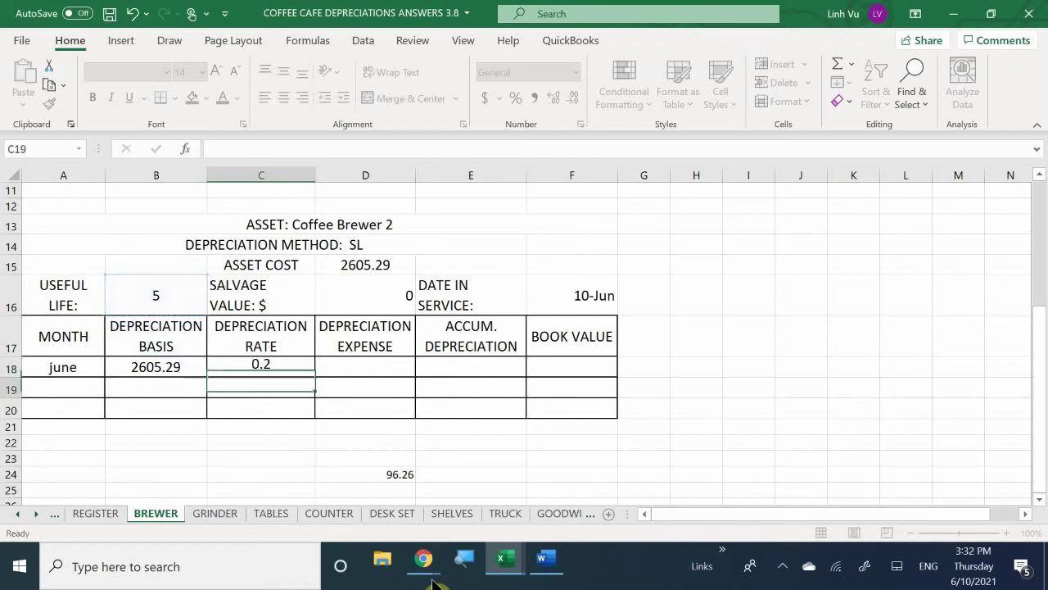
key("Right")
key("Up")
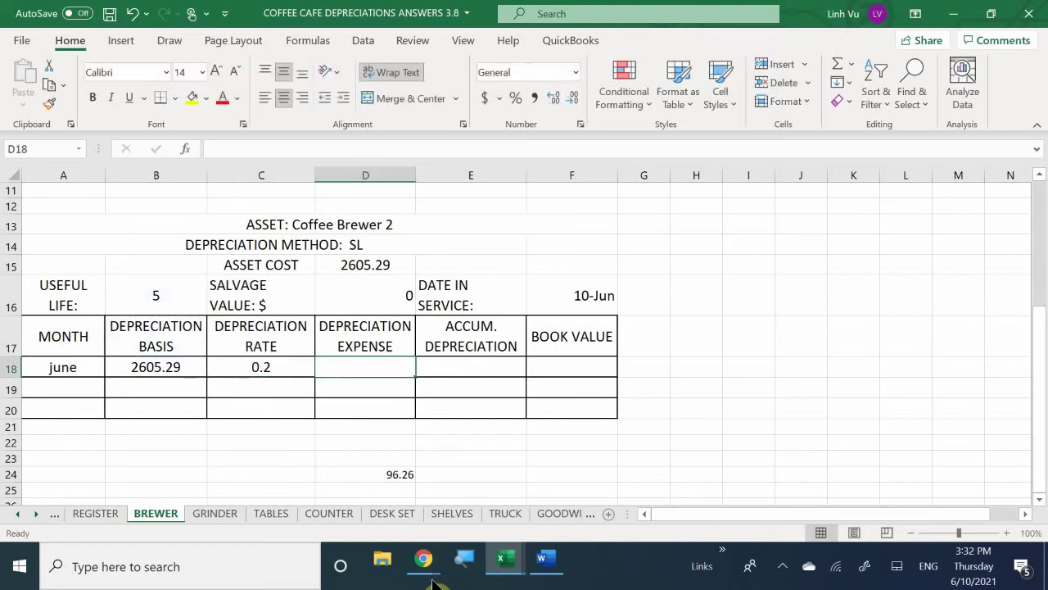
type("=")
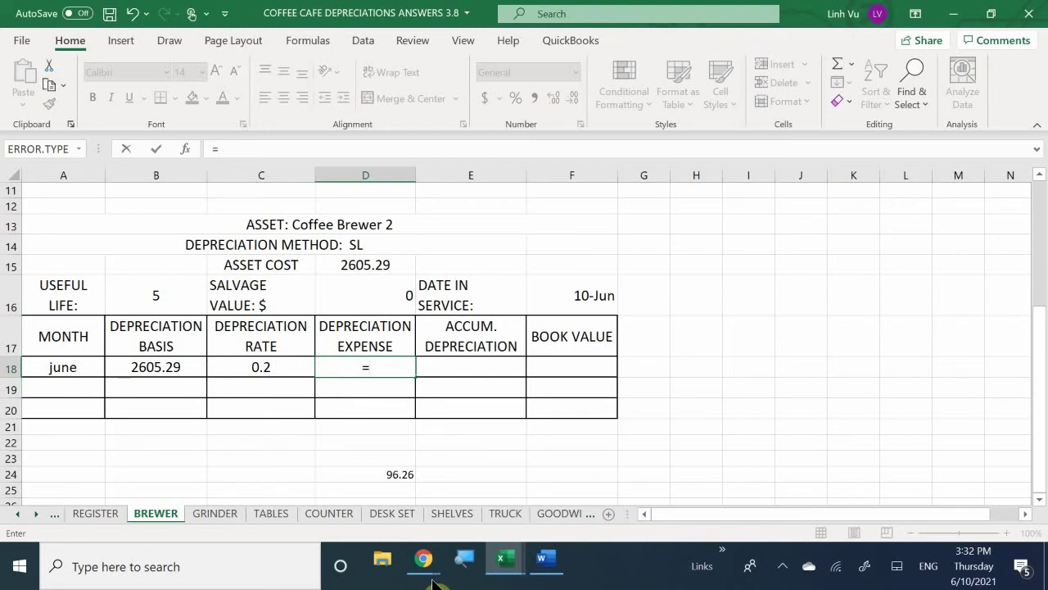
type("ROUND")
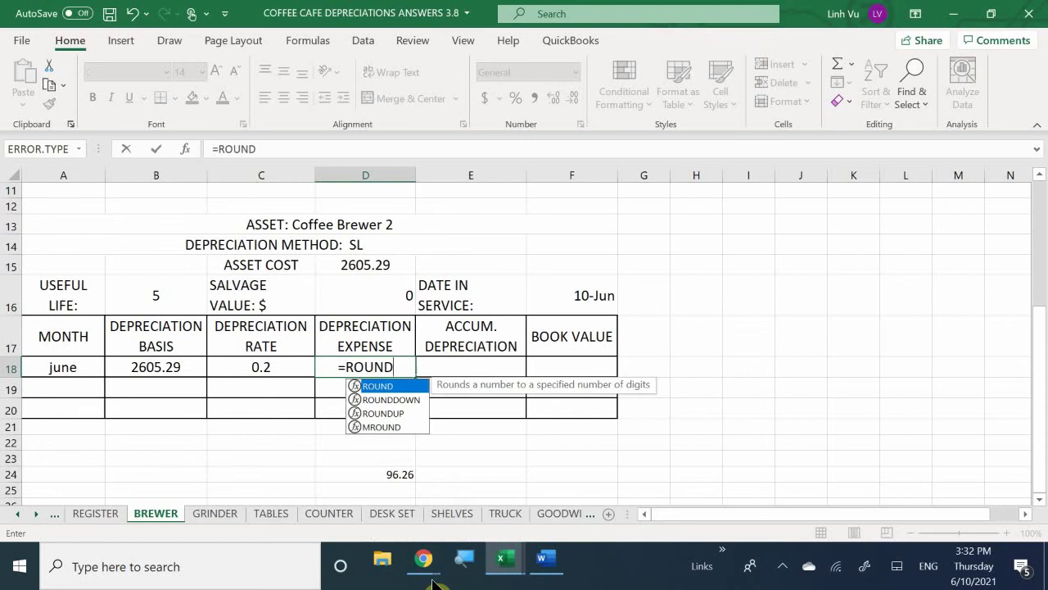
type("(")
key("Left")
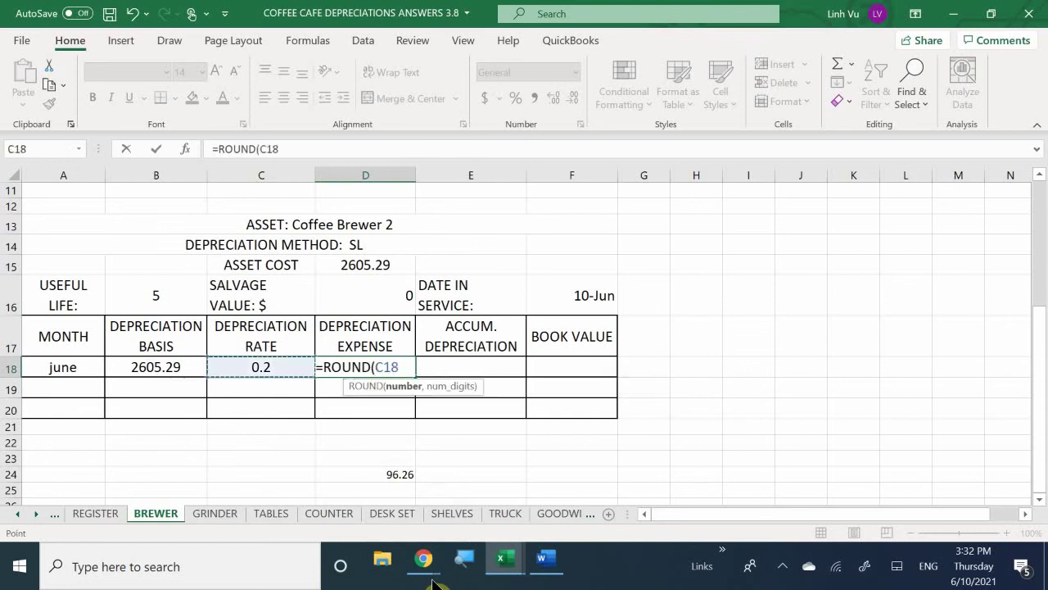
key("Left")
type("9")
key("Return")
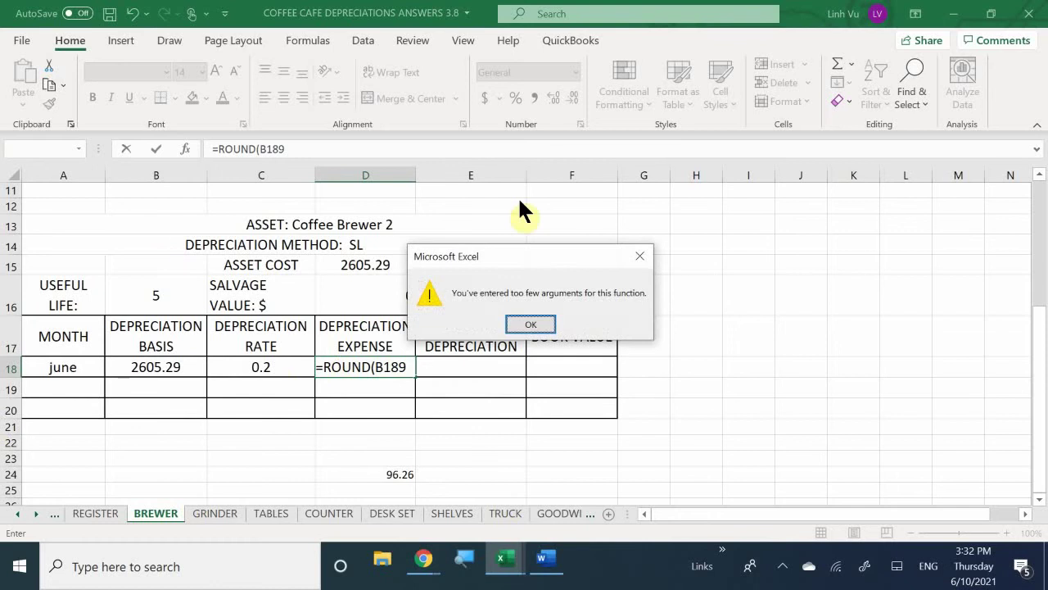
left_click(517, 322)
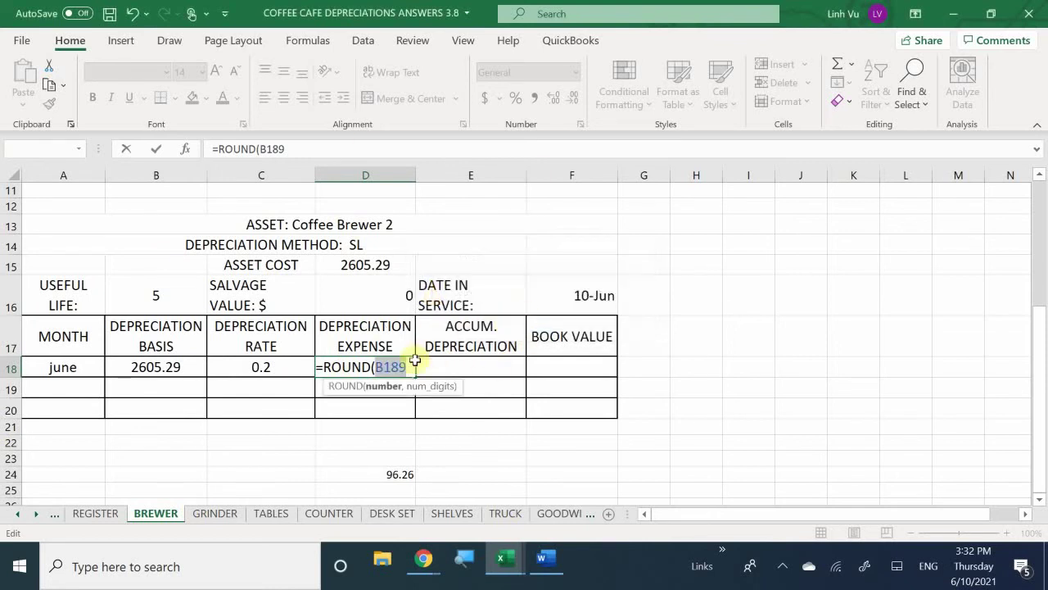
key("BackSpace")
key("BackSpace")
key("BackSpace")
key("BackSpace")
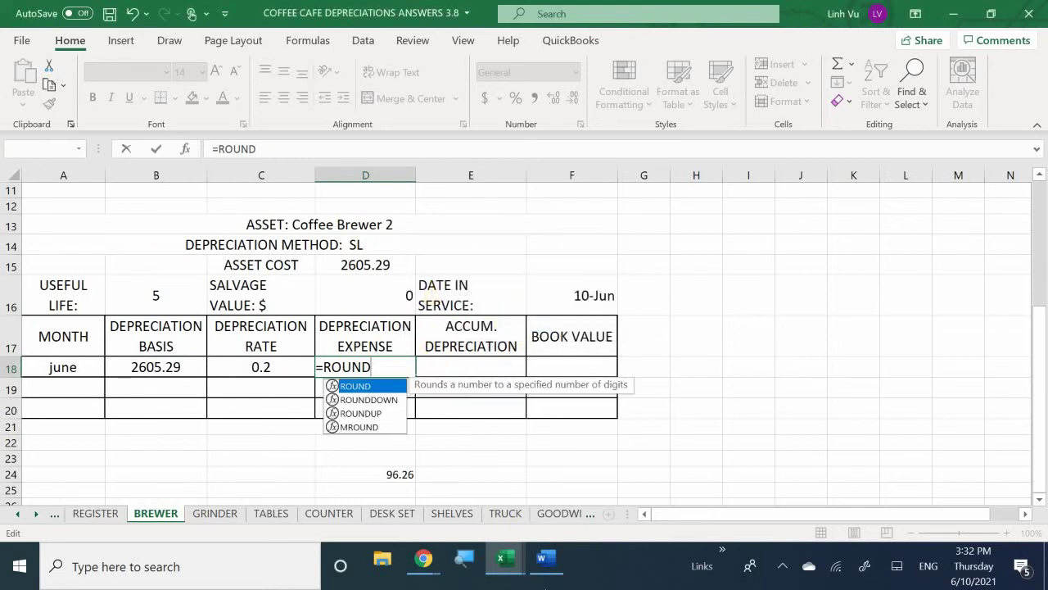
key("BackSpace")
key("BackSpace")
key("BackSpace")
key("BackSpace")
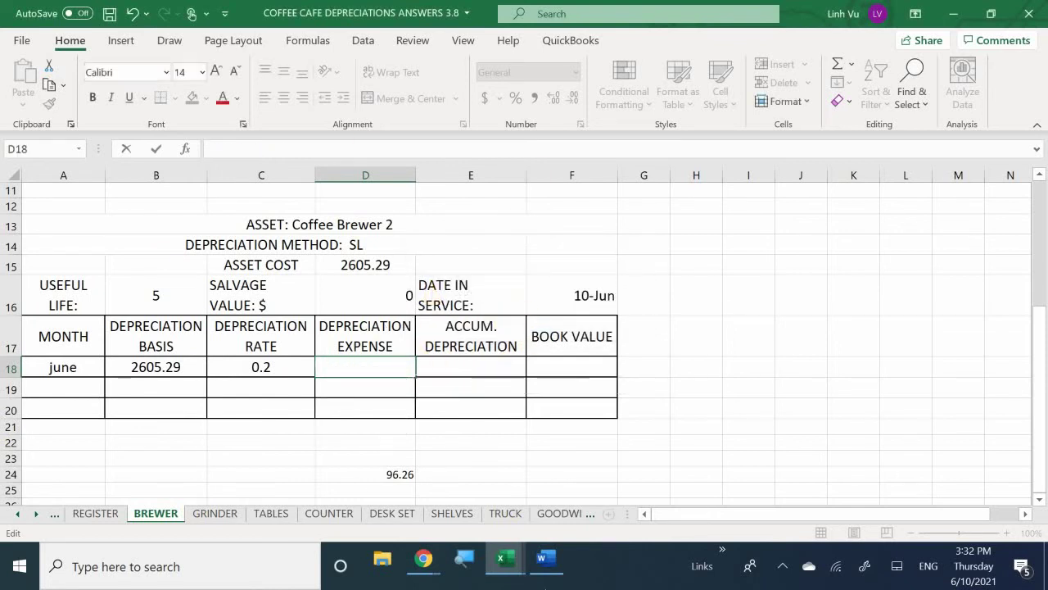
type("=ROUN")
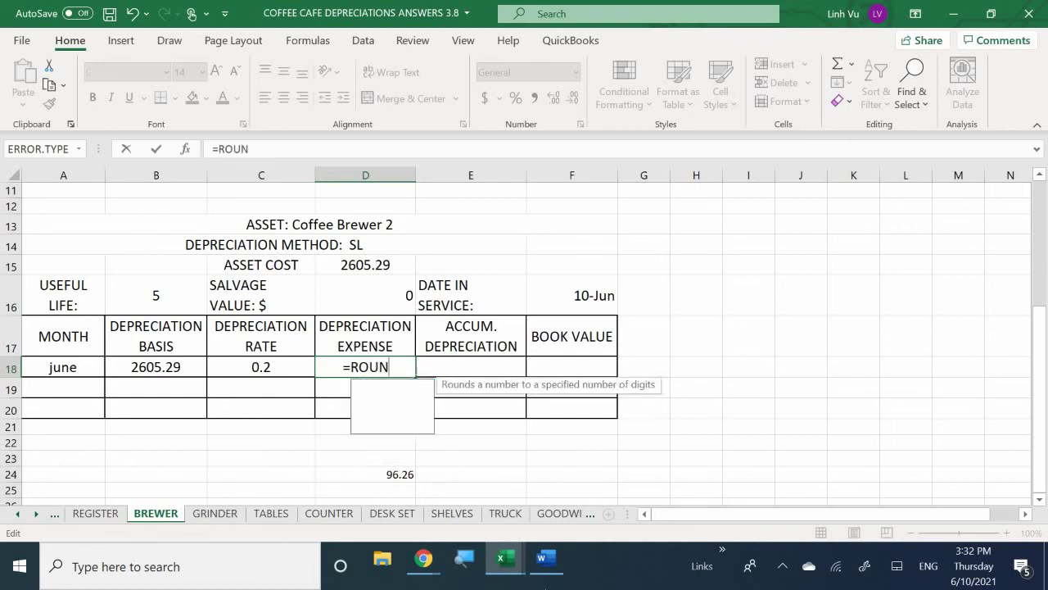
type("D(")
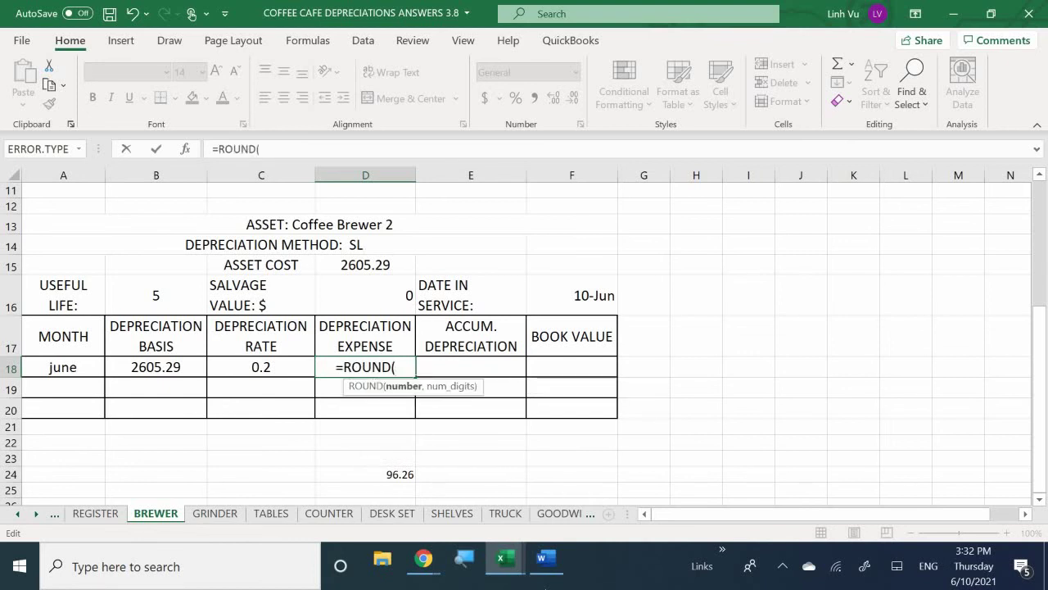
key("Left")
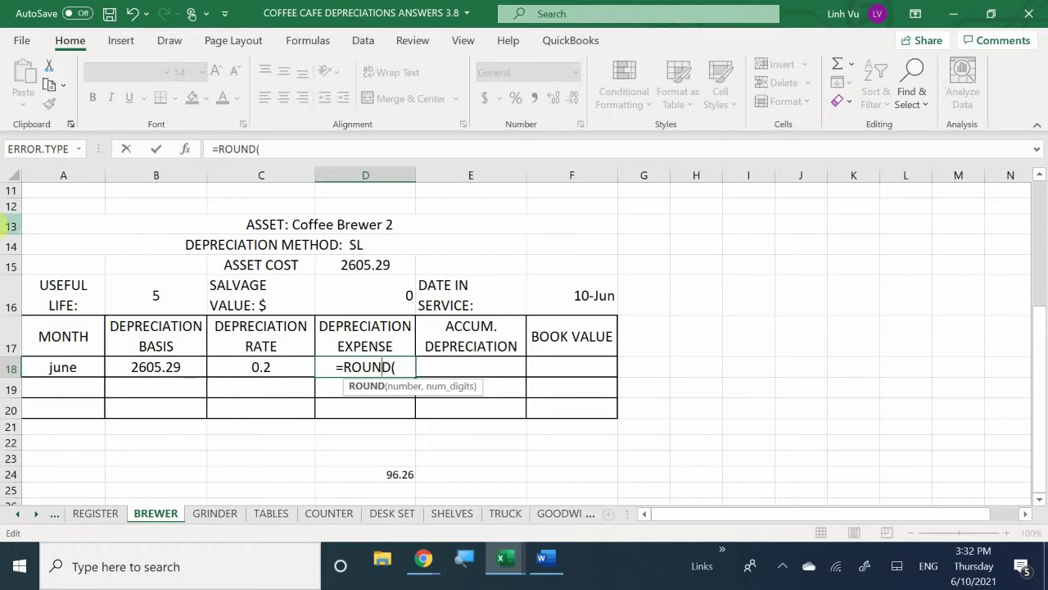
key("BackSpace")
key("BackSpace")
key("BackSpace")
key("BackSpace")
key("BackSpace")
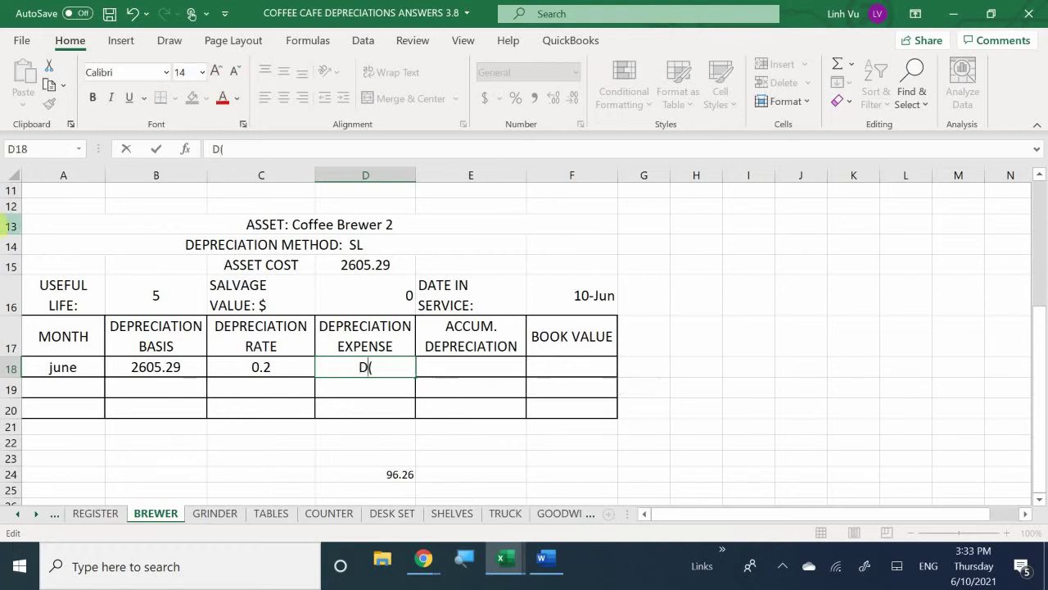
key("Delete")
key("Delete")
key("Escape")
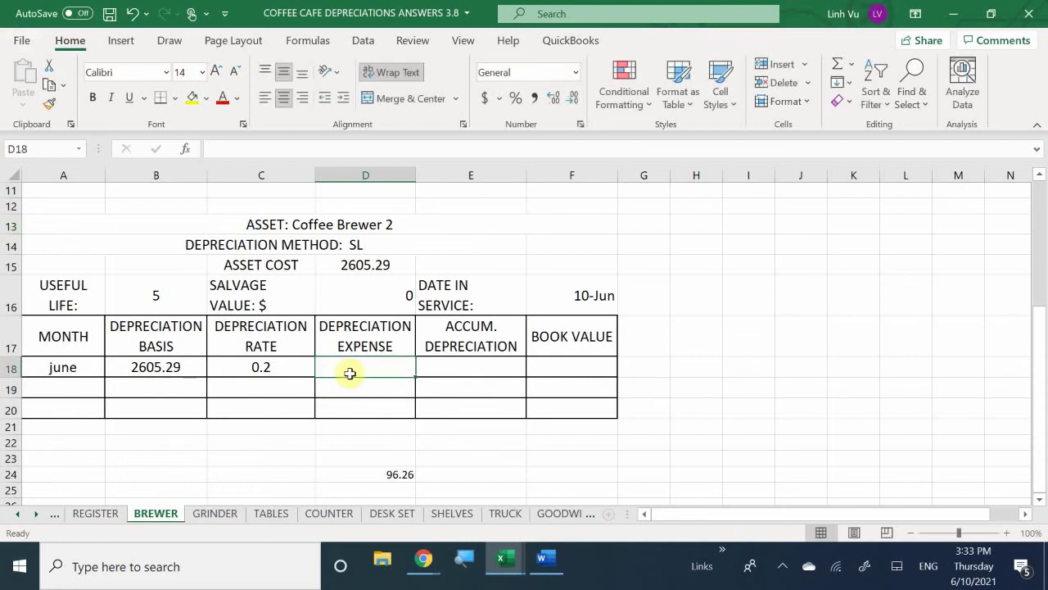
Step: Calculate the June depreciation expense in D18 with =ROUND(B18*C18/12,2)
type("=ROUN")
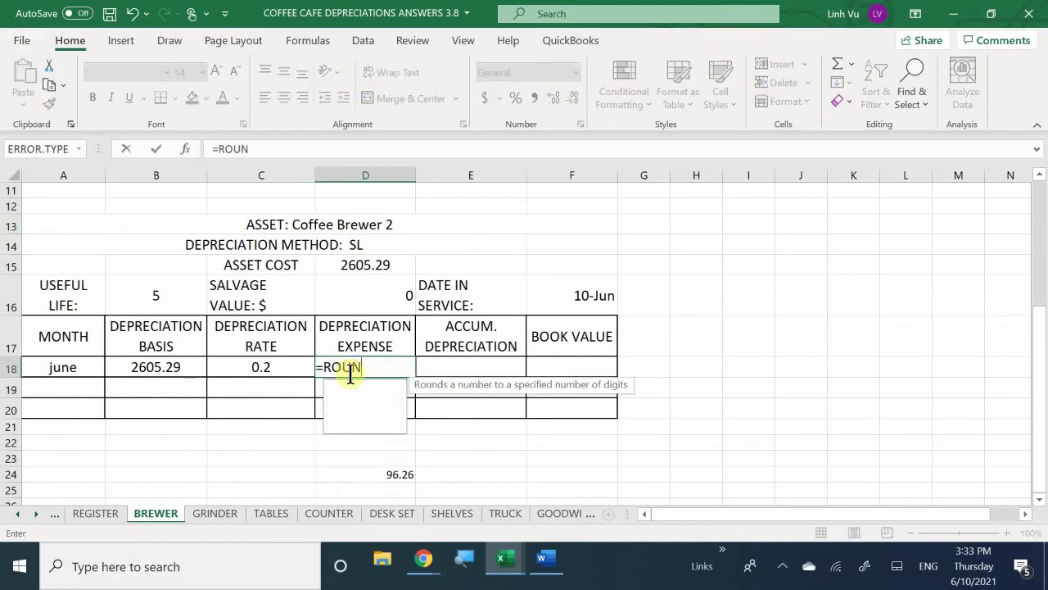
type("D(")
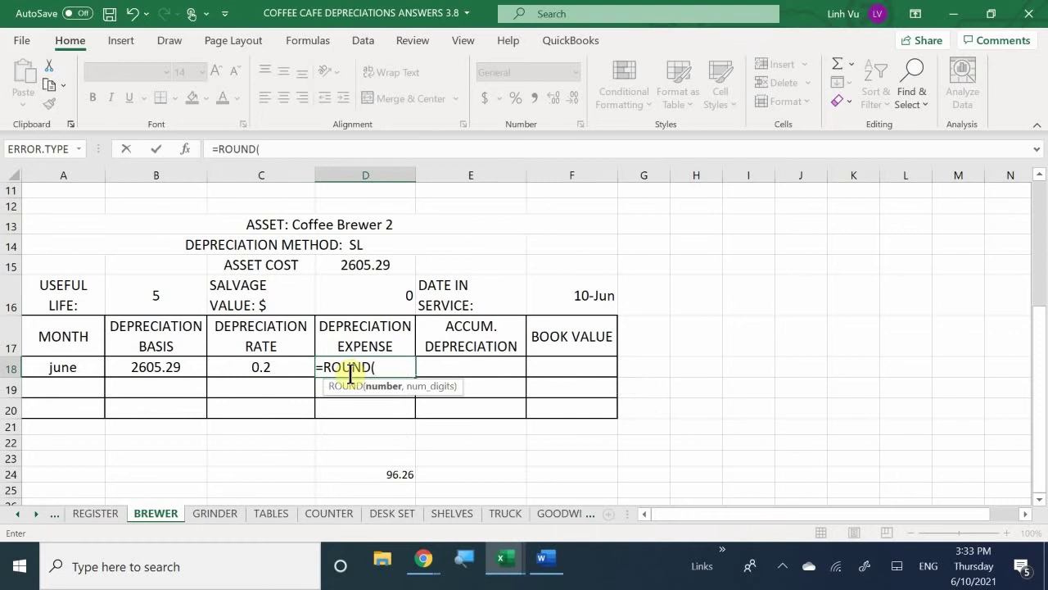
key("Left")
key("Left")
type("*")
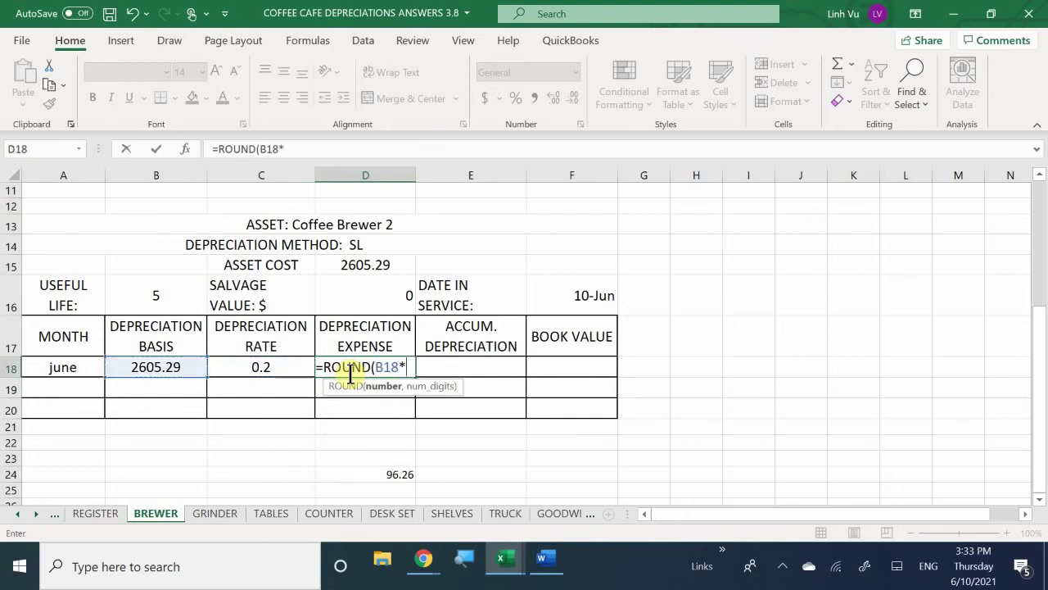
key("Left")
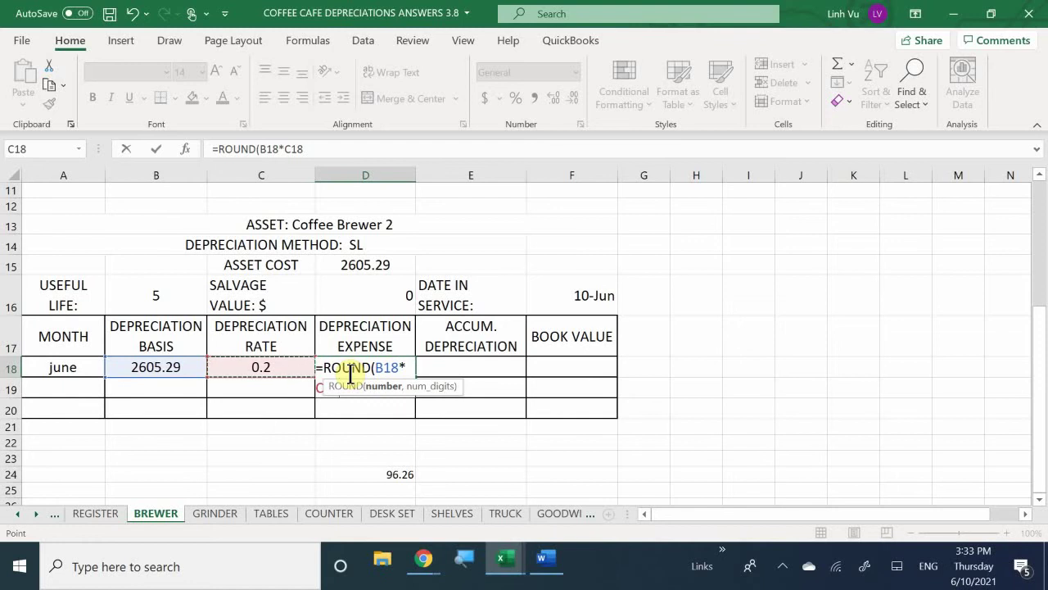
type("/12")
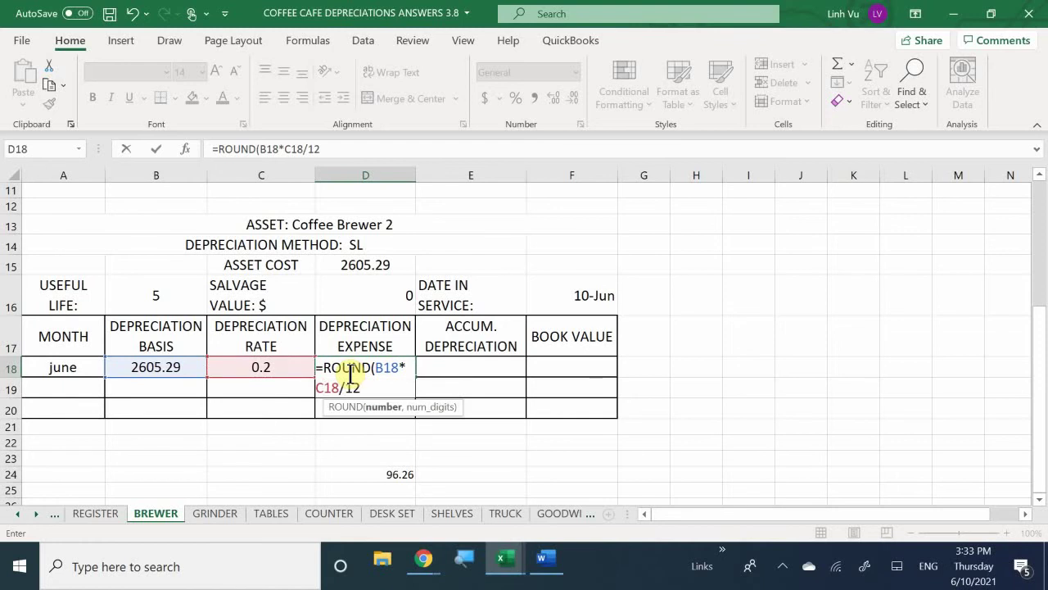
type(",2")
key("Return")
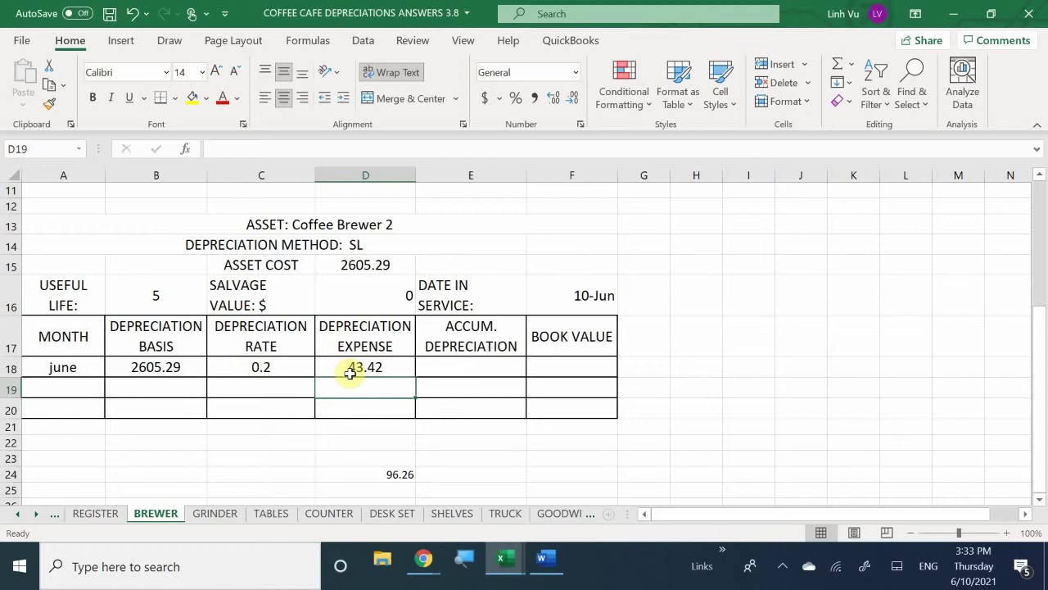
Step: Set the June accumulated depreciation in E18 equal to the month's depreciation expense with =D18
left_click(455, 370)
type("=")
key("Left")
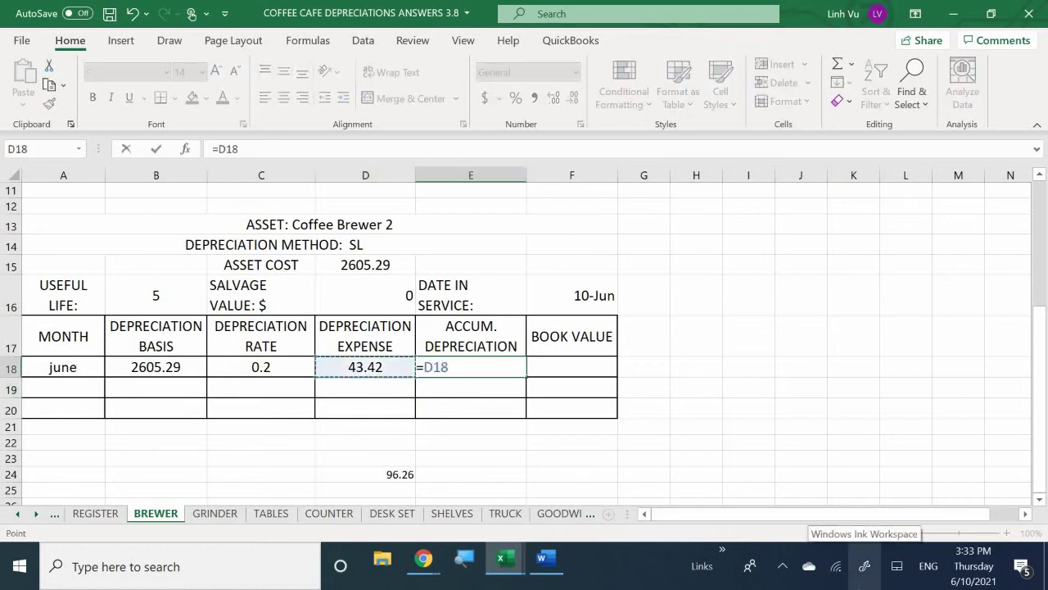
key("Return")
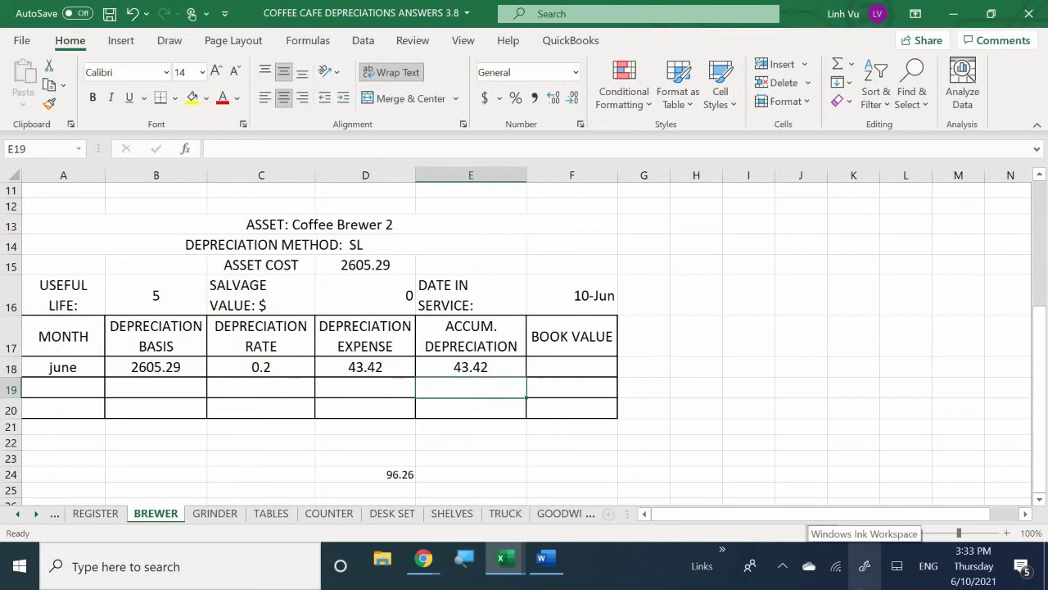
Step: Calculate Coffee Brewer 2's June book value in F18 as asset cost minus accumulated depreciation, =D15-E18
key("Right")
key("Up")
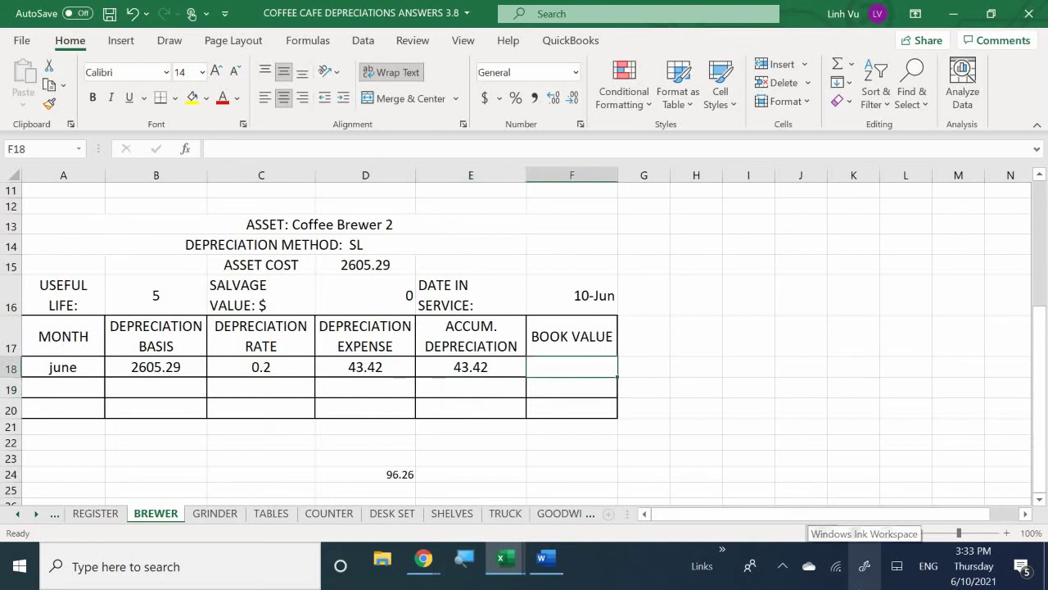
type("=")
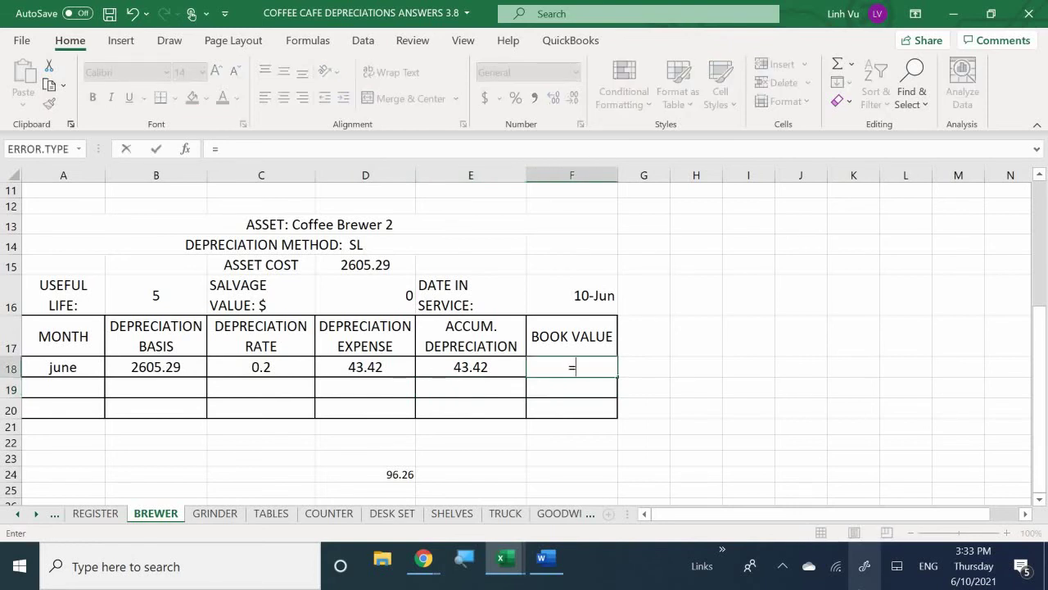
key("Up")
key("Up")
key("Up")
key("Left")
key("Left")
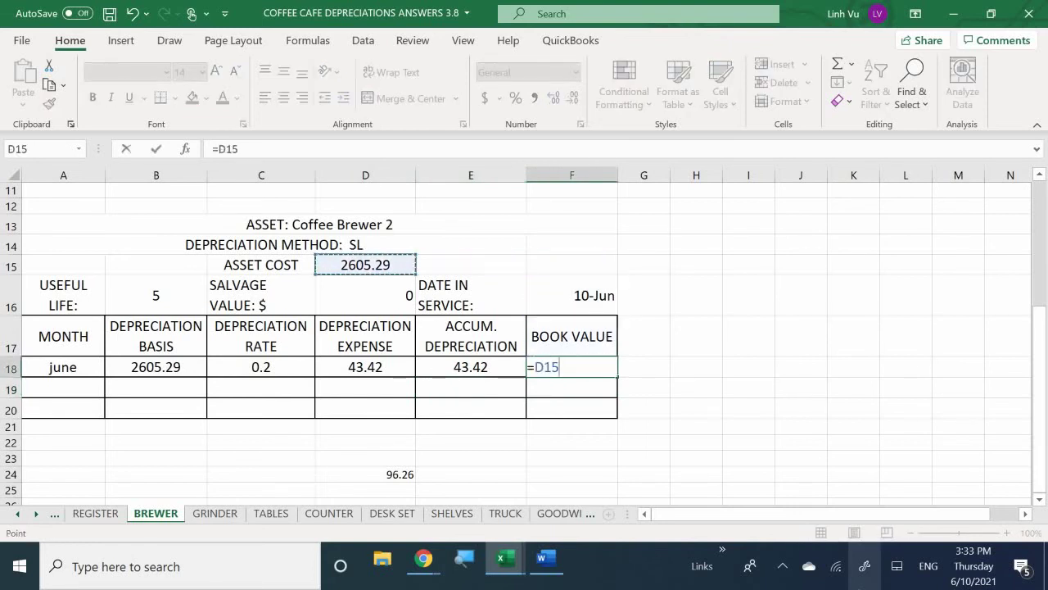
type("-")
key("Left")
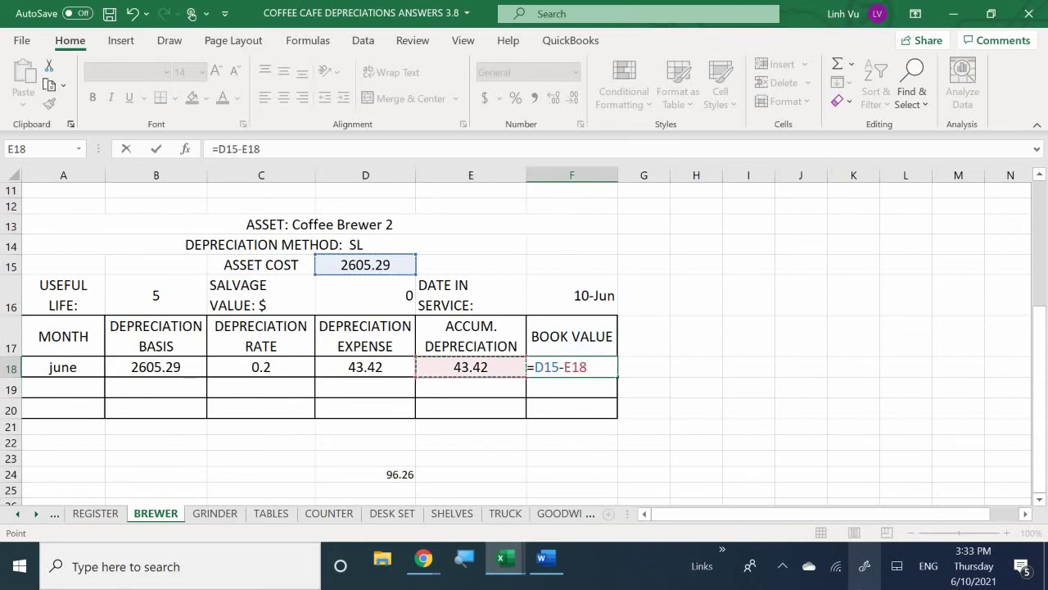
key("Return")
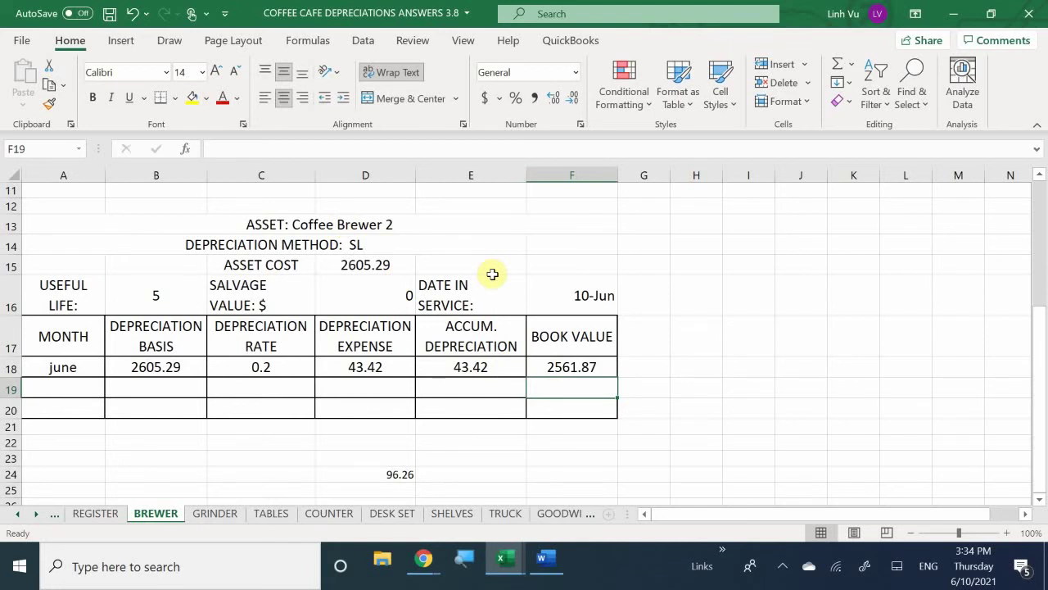
Step: Total the June depreciation expense of both coffee brewers in F12 with =D7+D18
scroll(492, 275, "up", 1)
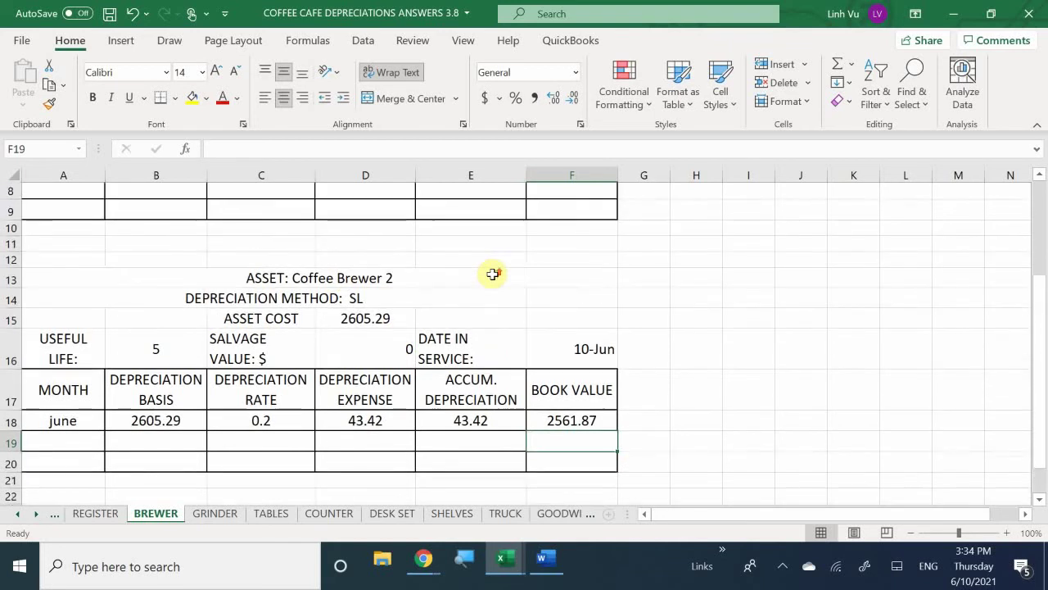
left_click(479, 262)
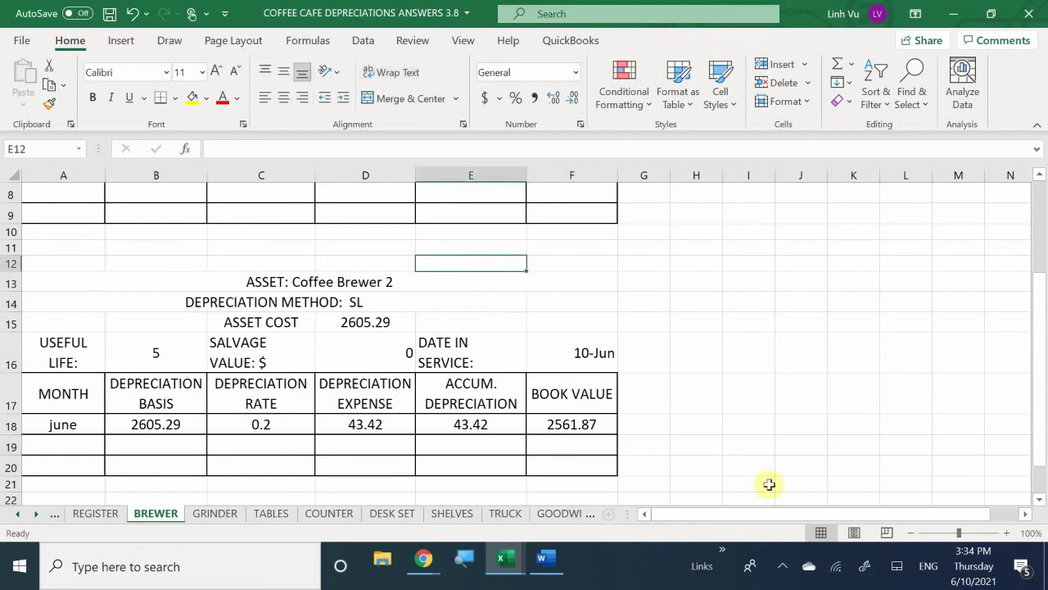
key("Right")
type("=")
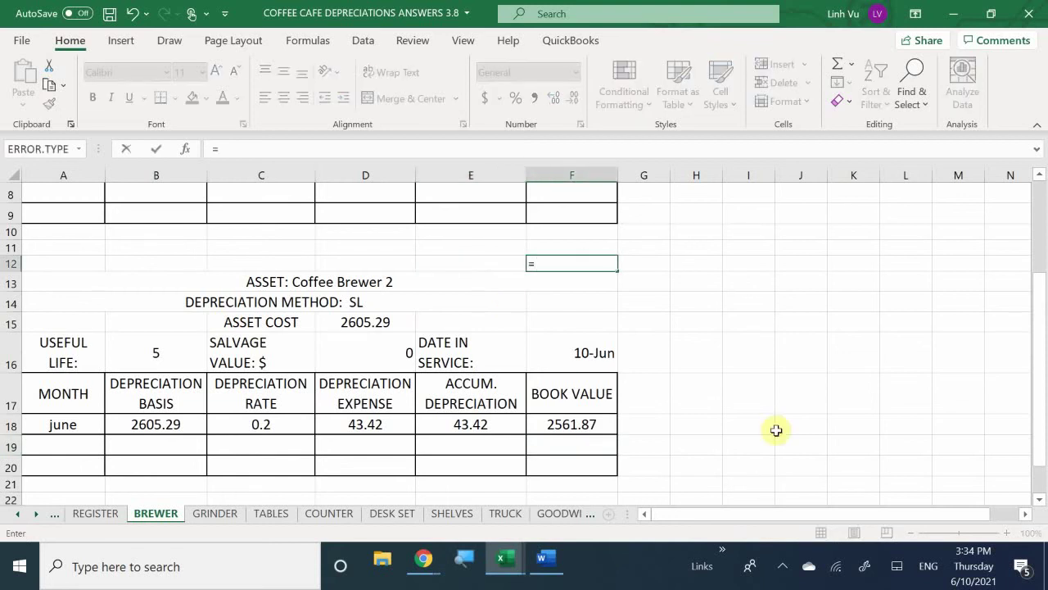
scroll(544, 321, "up", 3)
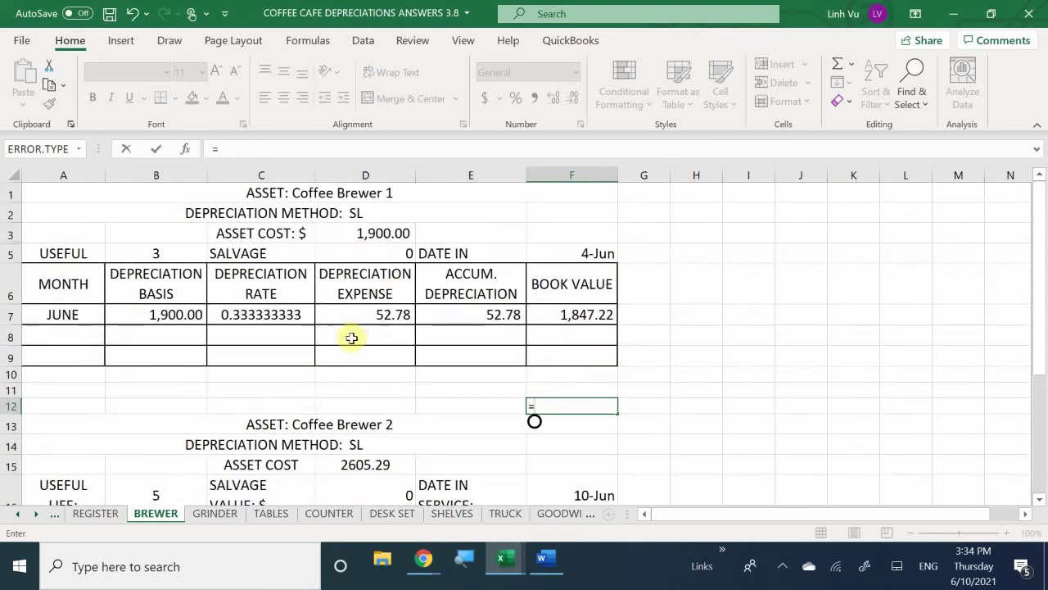
left_click(361, 316)
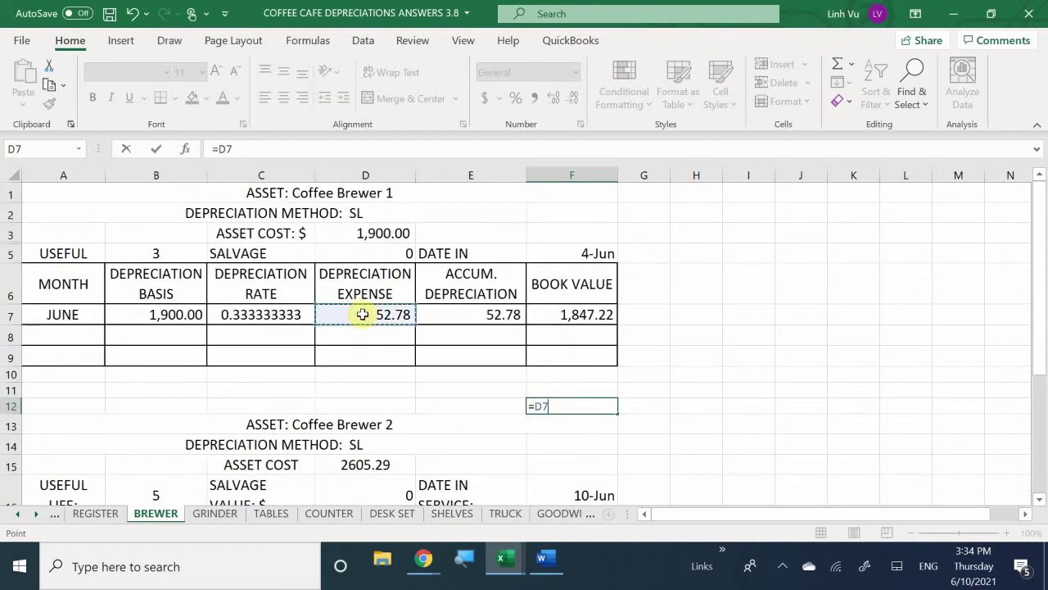
type("+")
scroll(362, 315, "down", 4)
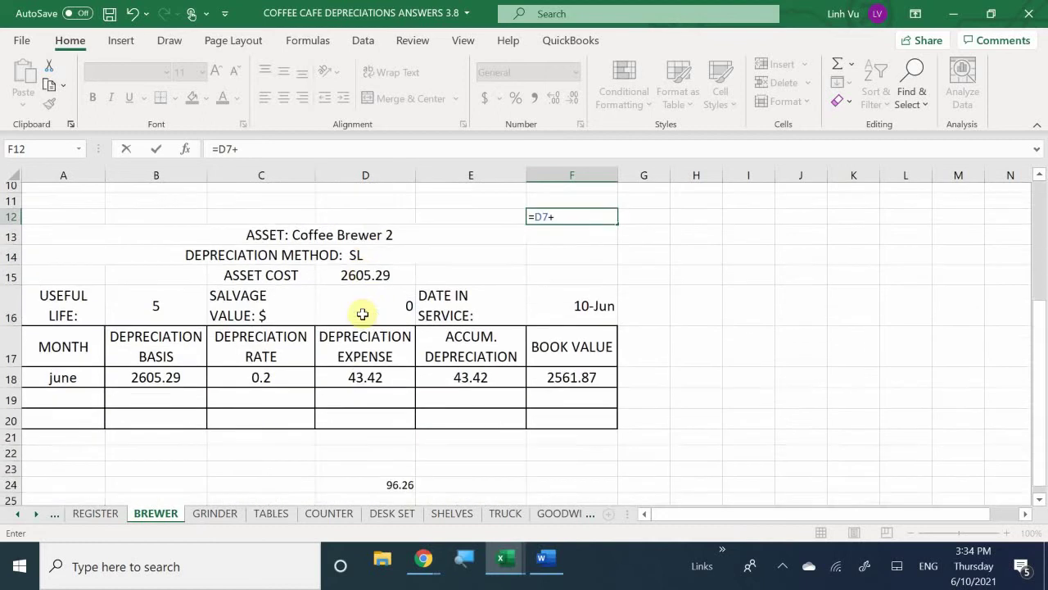
left_click(363, 315)
scroll(439, 391, "up", 3)
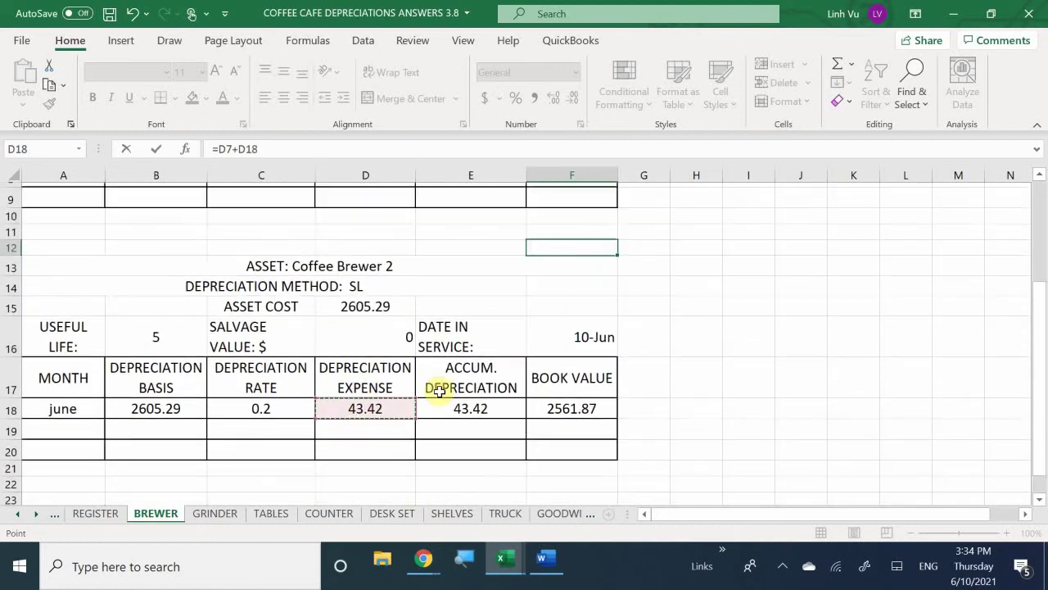
key("BackSpace")
key("BackSpace")
key("BackSpace")
key("BackSpace")
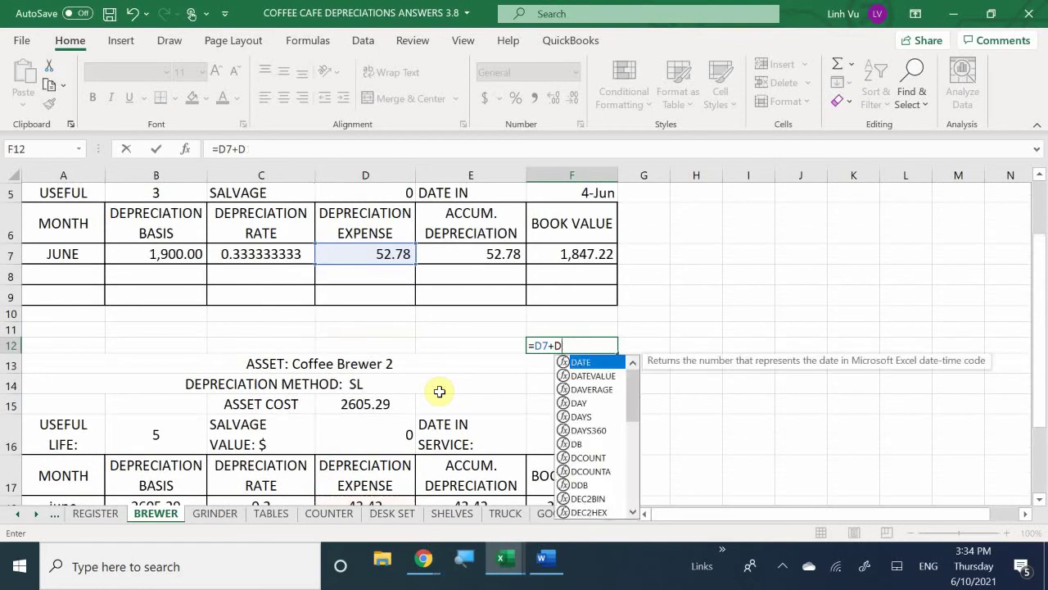
type("+")
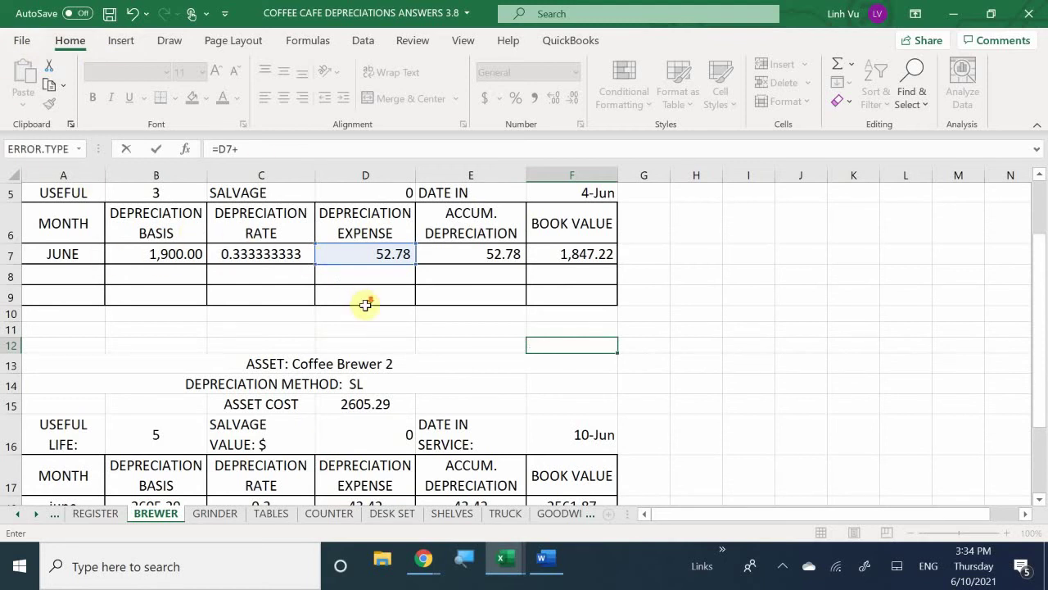
scroll(362, 303, "down", 2)
left_click(355, 367)
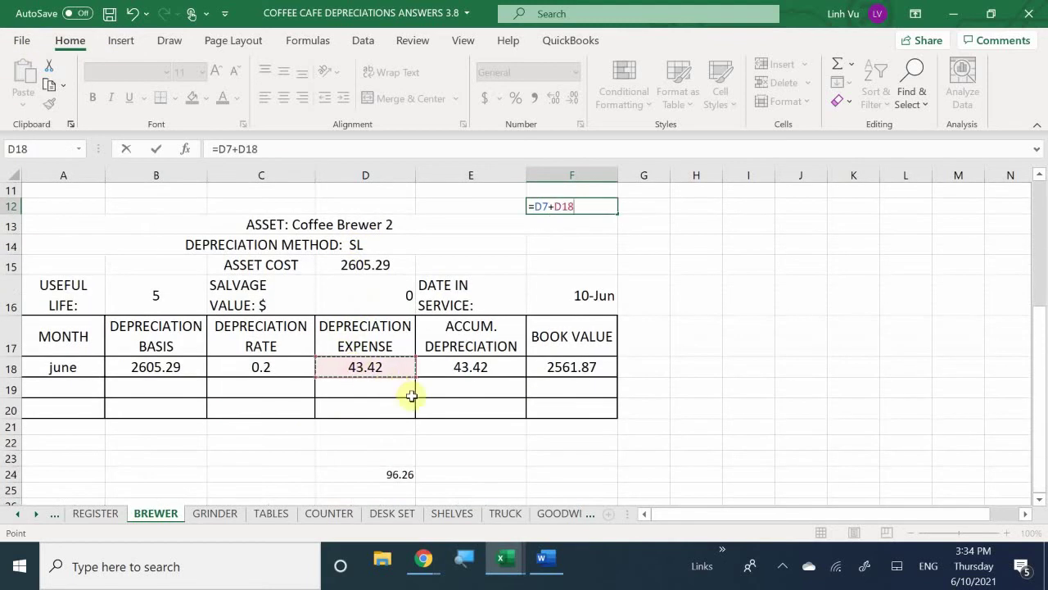
scroll(435, 403, "up", 2)
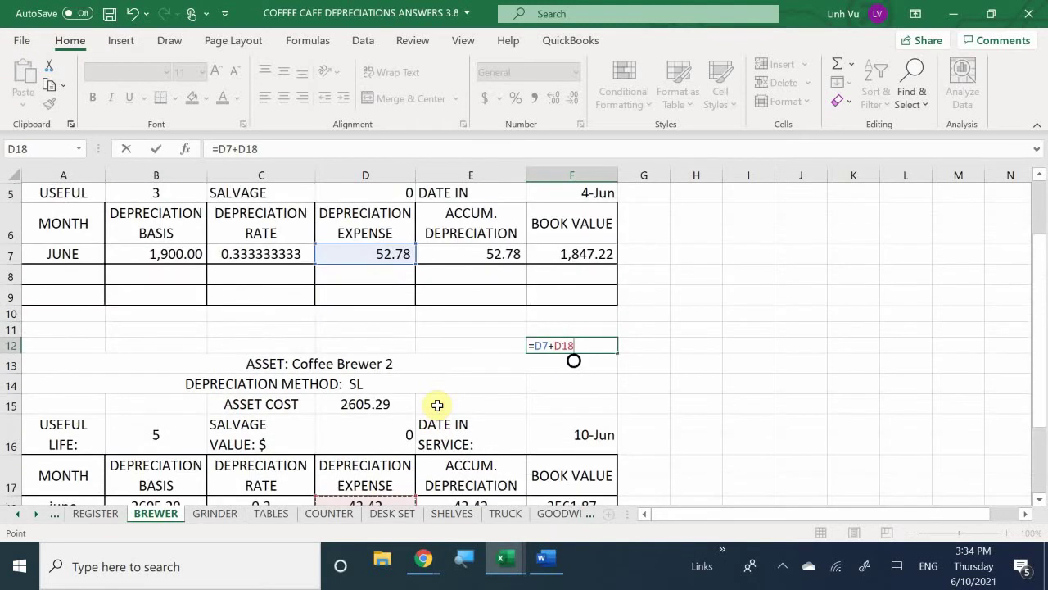
scroll(438, 404, "down", 1)
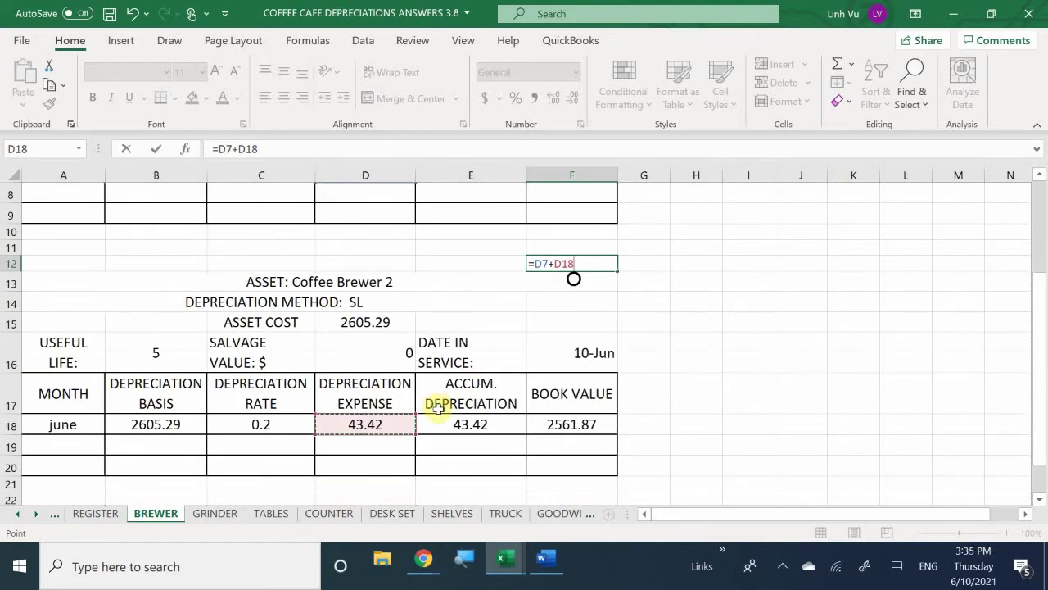
scroll(437, 406, "up", 3)
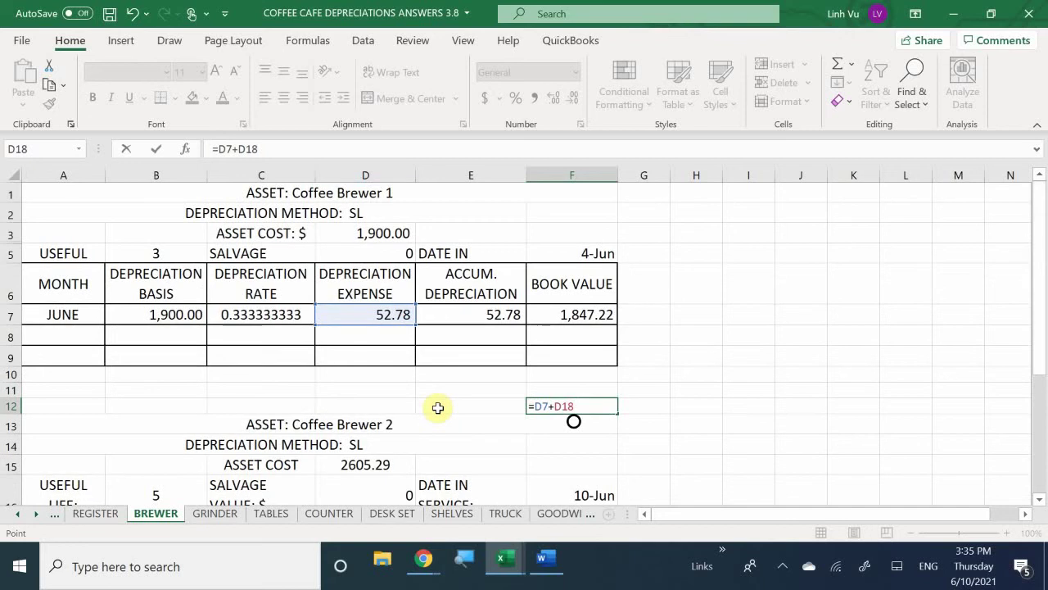
scroll(437, 407, "down", 3)
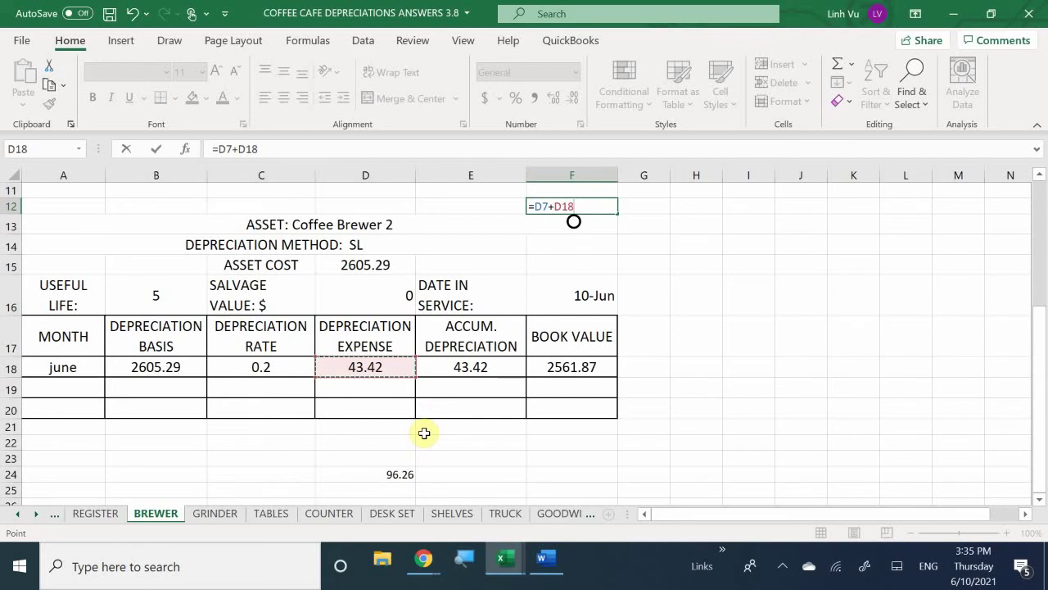
scroll(424, 434, "up", 3)
scroll(424, 433, "up", 1)
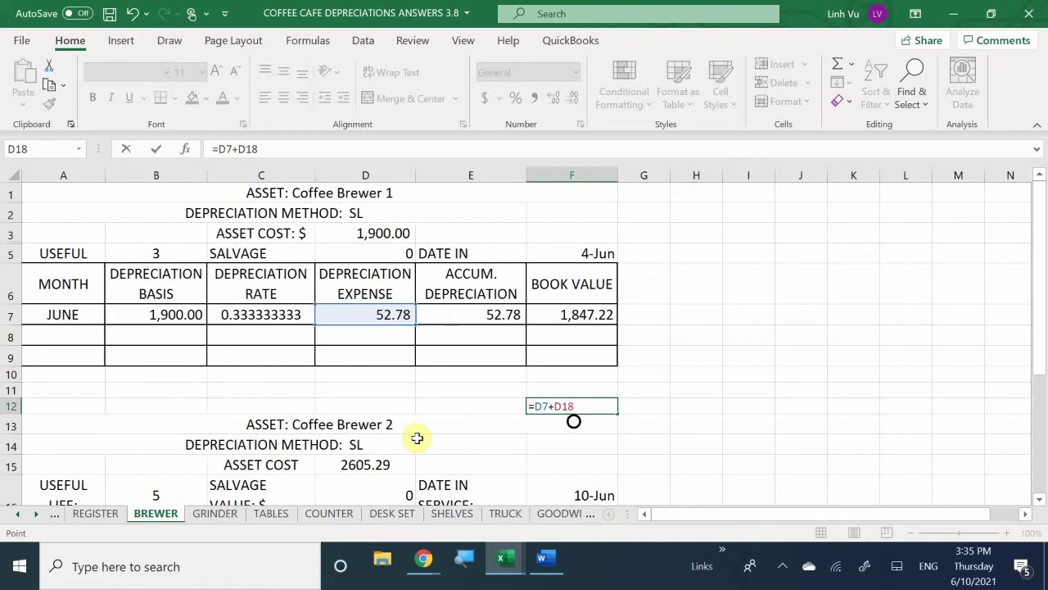
key("Return")
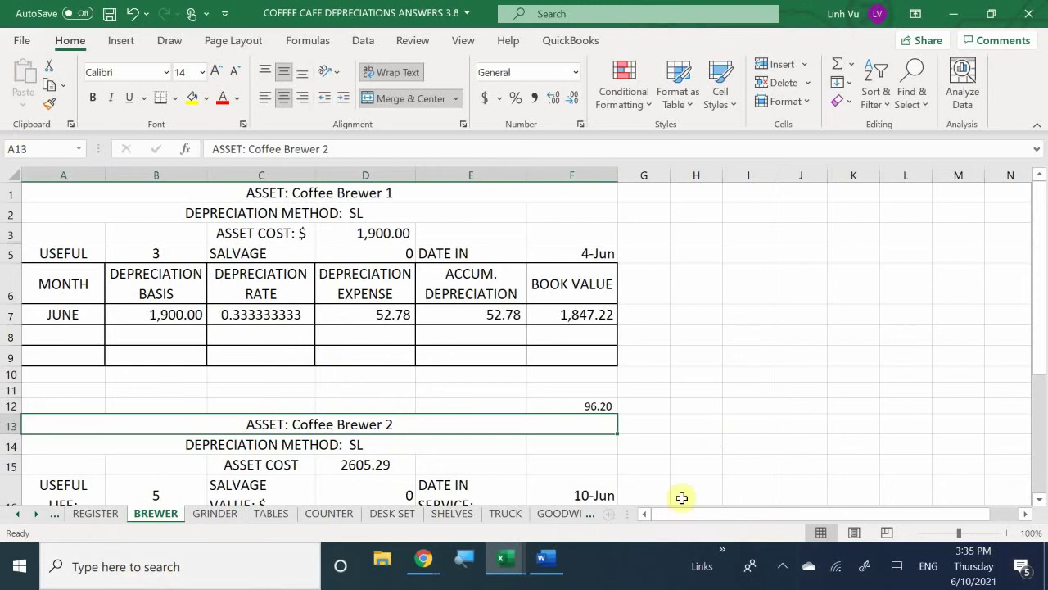
Step: Switch to the Word assignment document and read the instructions for the Coffee Grinder depreciation
left_click(544, 561)
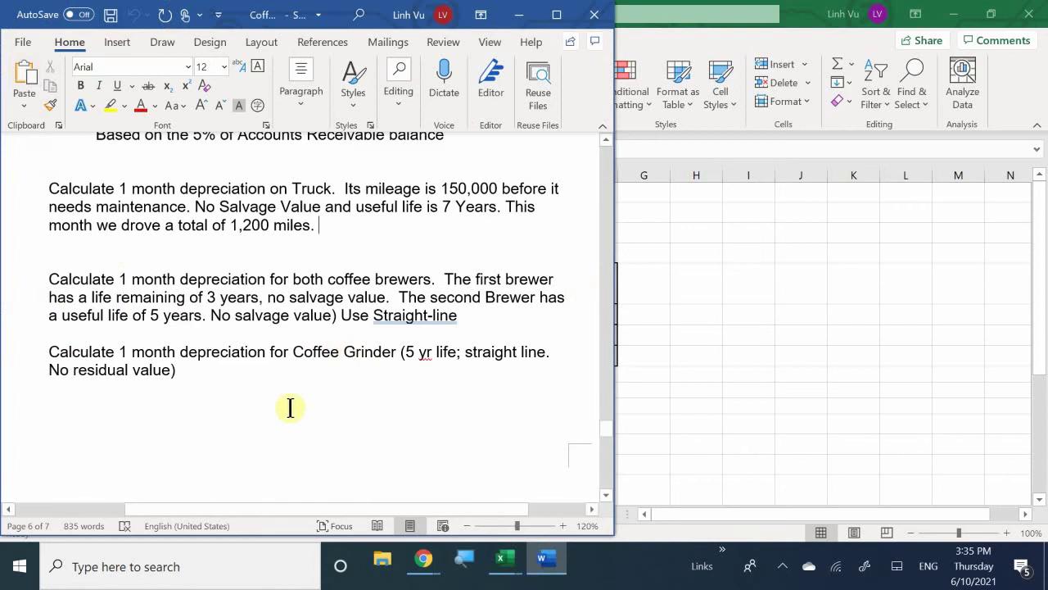
left_click(247, 376)
scroll(249, 377, "down", 1)
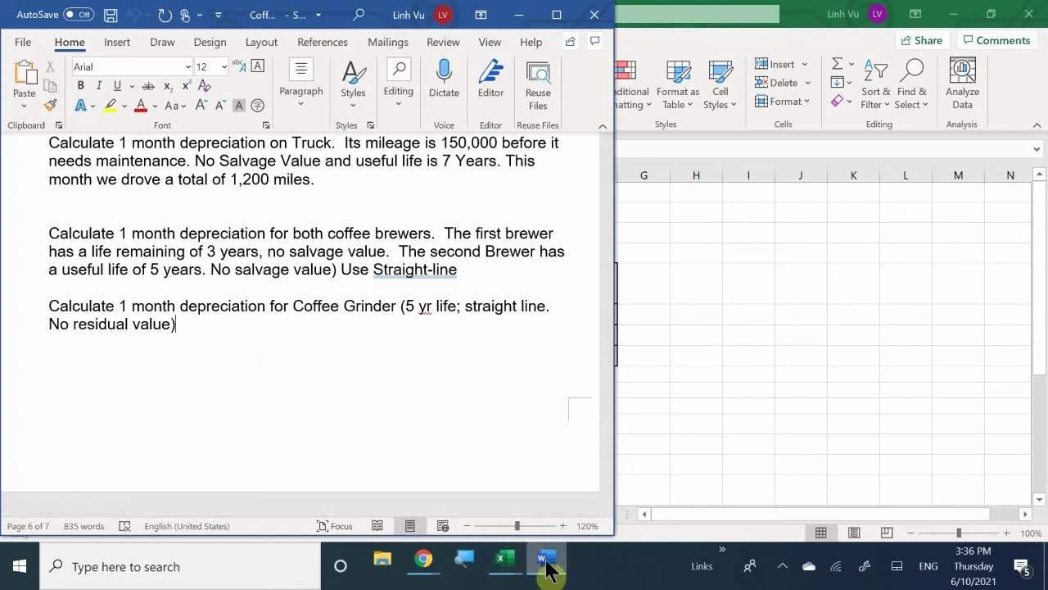
Step: Return to the COFFEE CAFE DEPRECIATIONS ANSWERS 3.8 workbook in Excel and enter a useful life of 5 in B4 on the GRINDER sheet
mouse_move(503, 566)
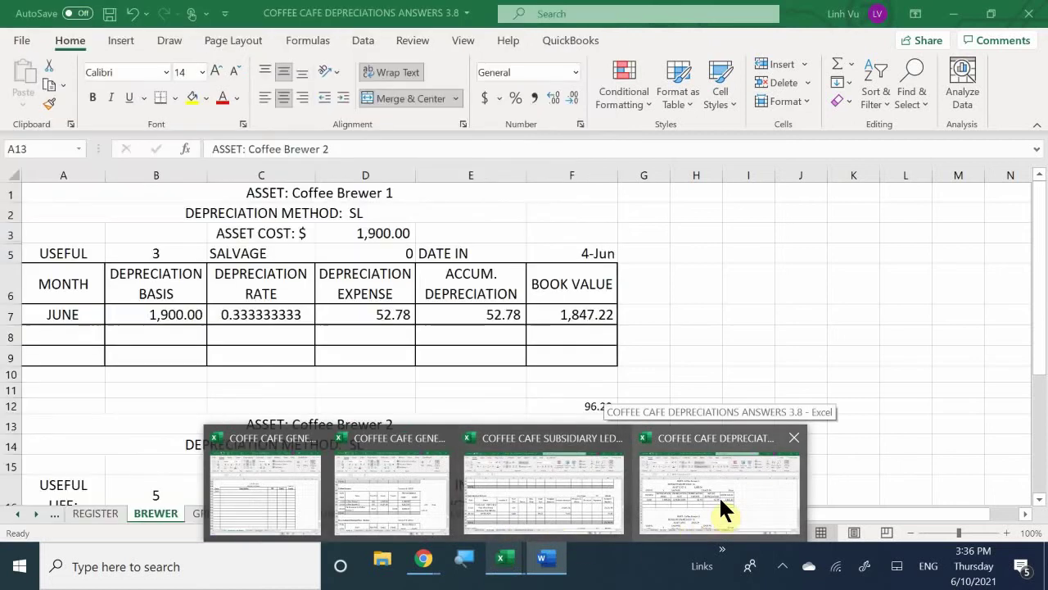
left_click(719, 496)
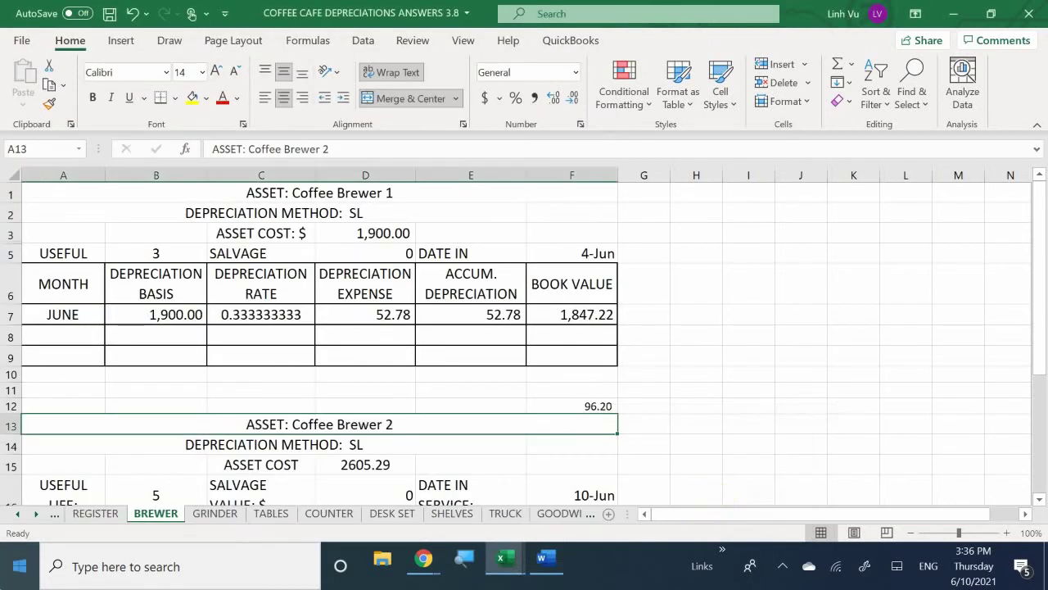
left_click(223, 513)
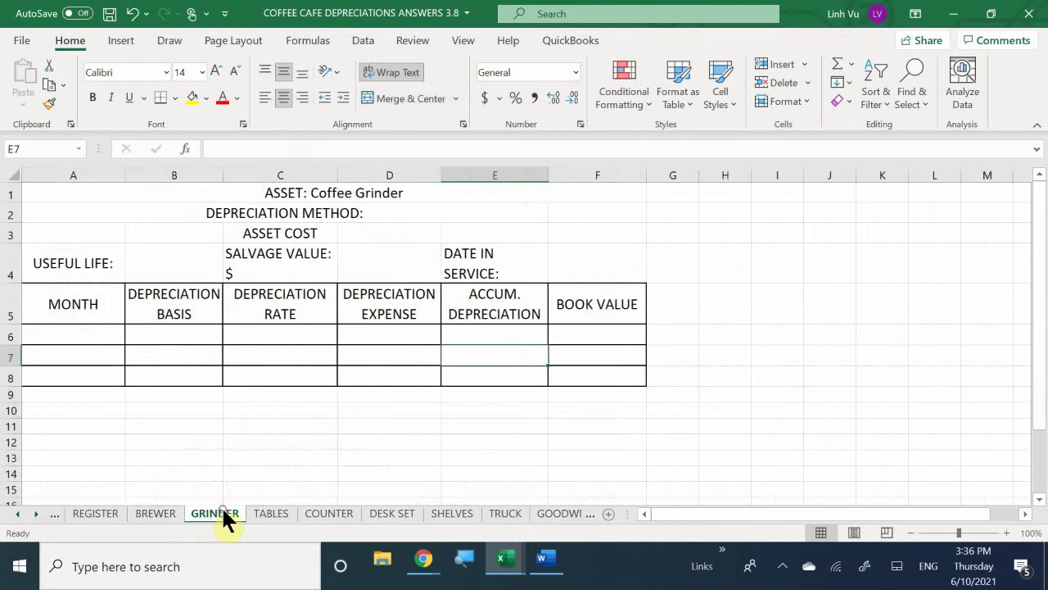
left_click(164, 263)
type("5")
key("Return")
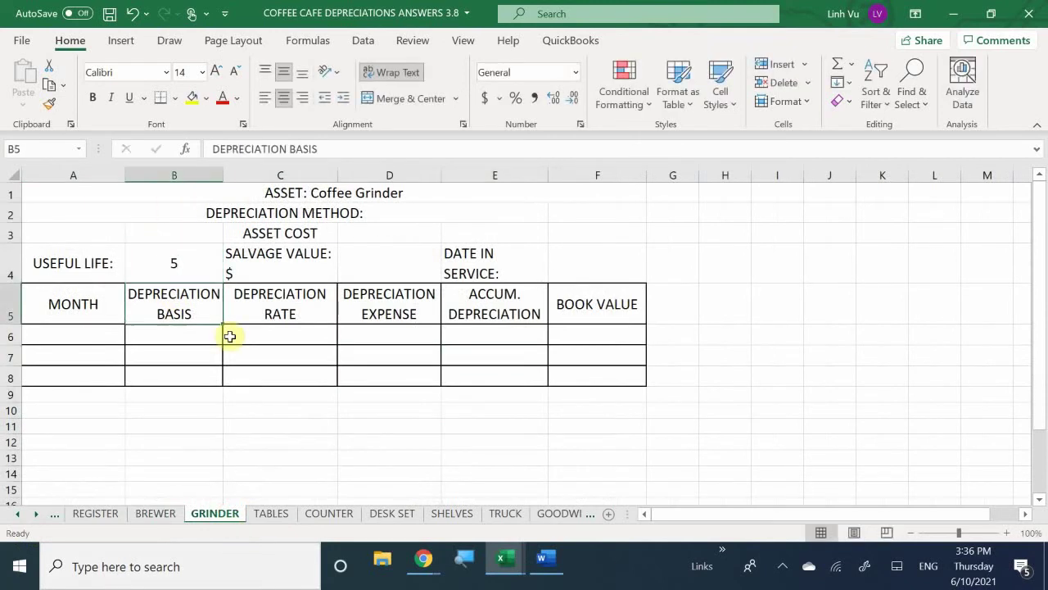
Step: Enter a salvage value of 0 for the Coffee Grinder in D4 and select the asset cost cell D3
key("Right")
key("Up")
key("Right")
key("Right")
key("Left")
type("0")
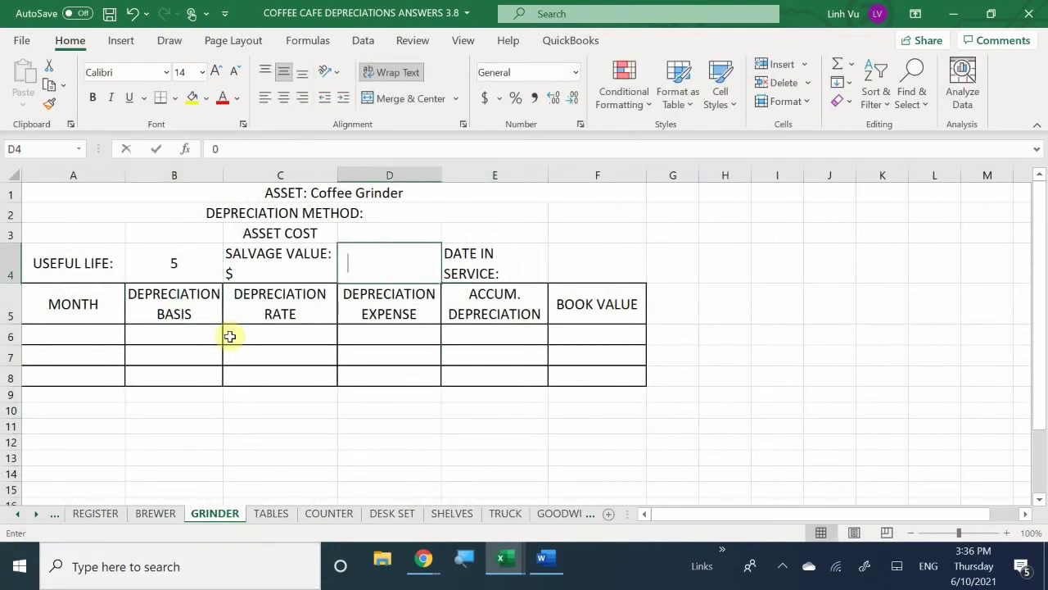
key("Return")
key("Up")
key("Up")
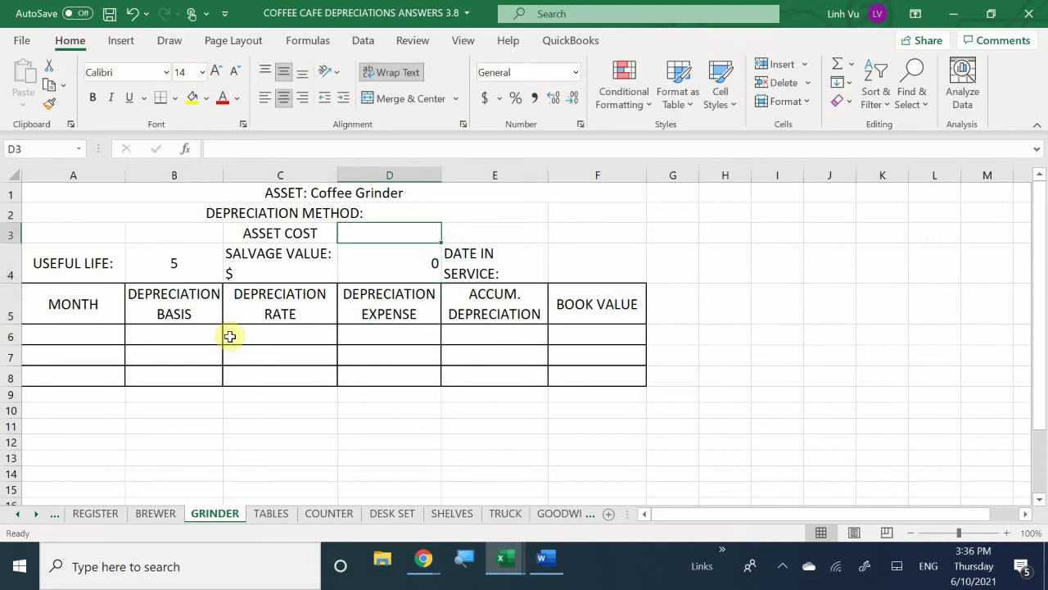
Step: Append SL to the depreciation method heading in A2 of the Coffee Grinder schedule
left_click(391, 211)
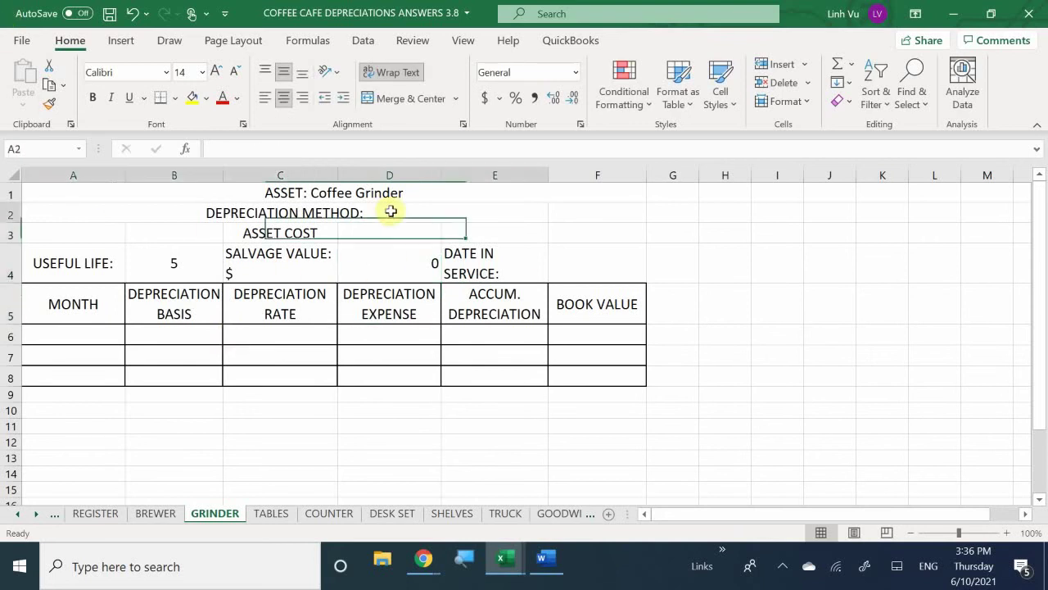
double_click(392, 211)
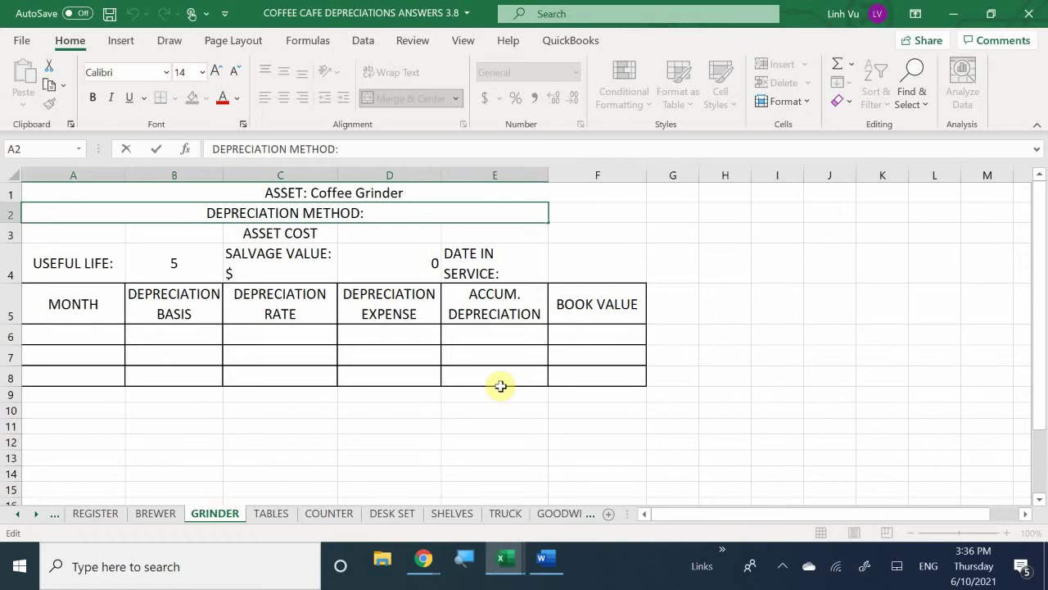
type("sl")
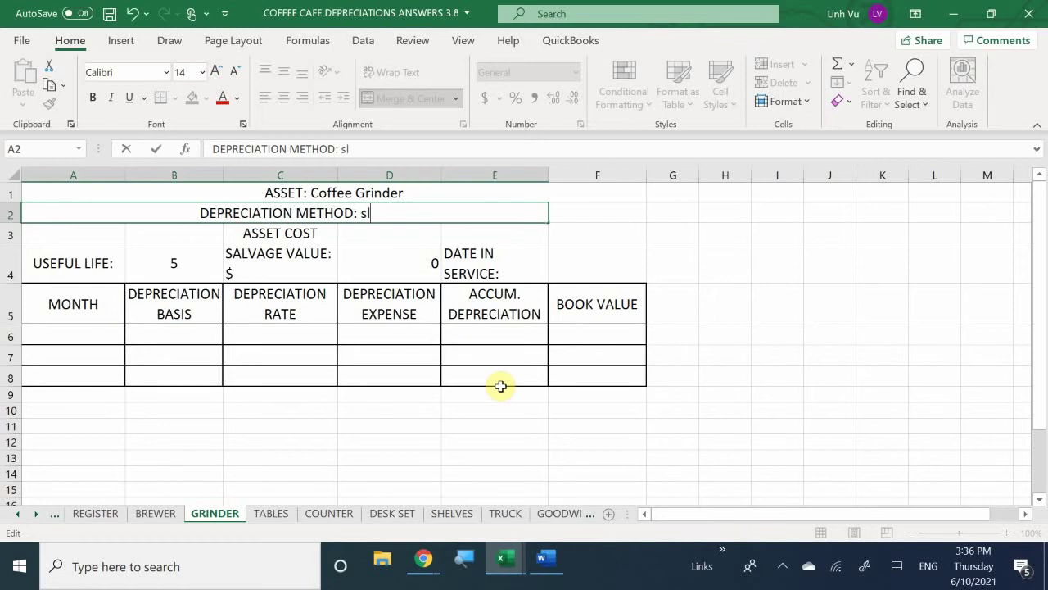
key("BackSpace")
key("BackSpace")
type("S")
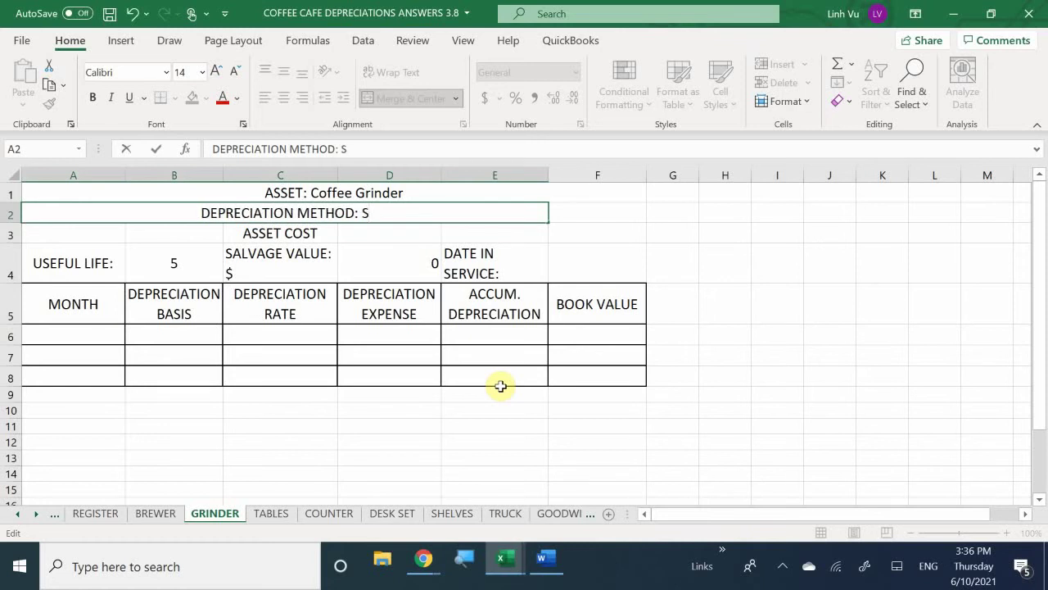
type("K")
key("BackSpace")
type("L")
key("Return")
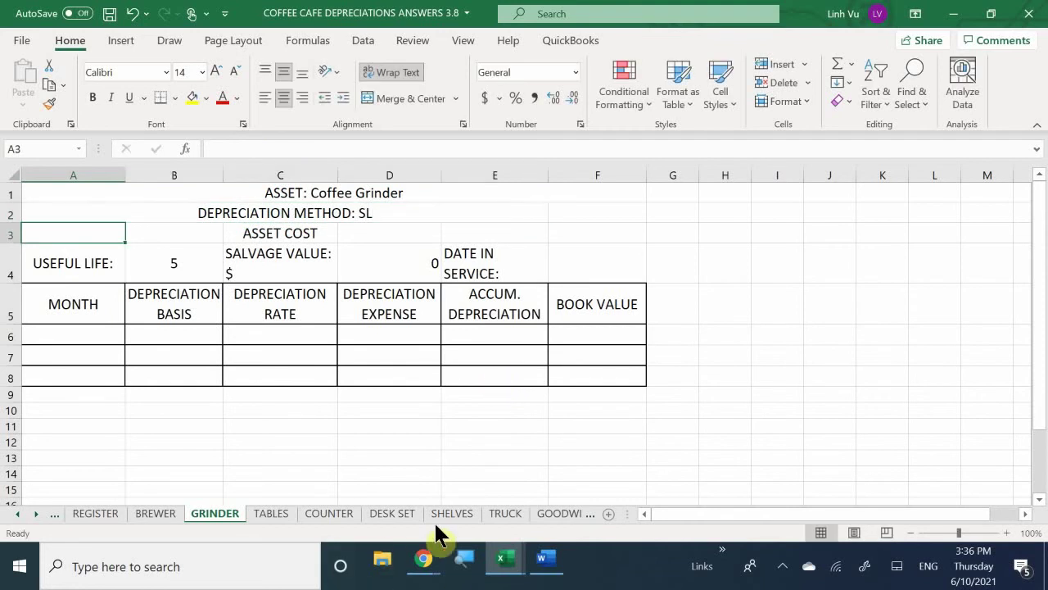
Step: Switch to the COFFEE CAFE GENERAL LEDGER ANSWERS 3.8 workbook and find the Coffee Grinder account on the ASSETS sheet
mouse_move(528, 567)
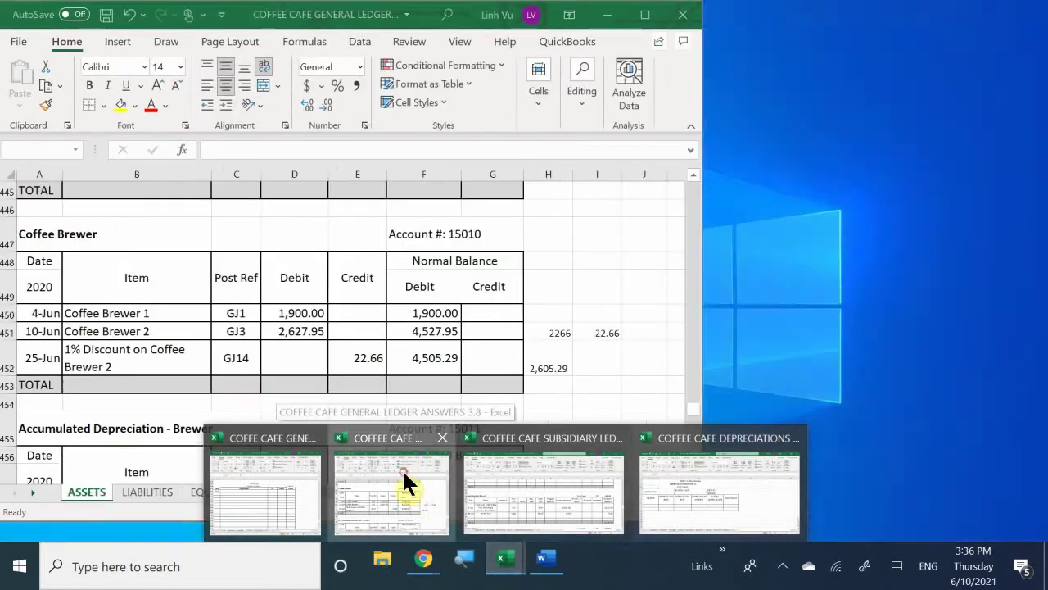
left_click(402, 468)
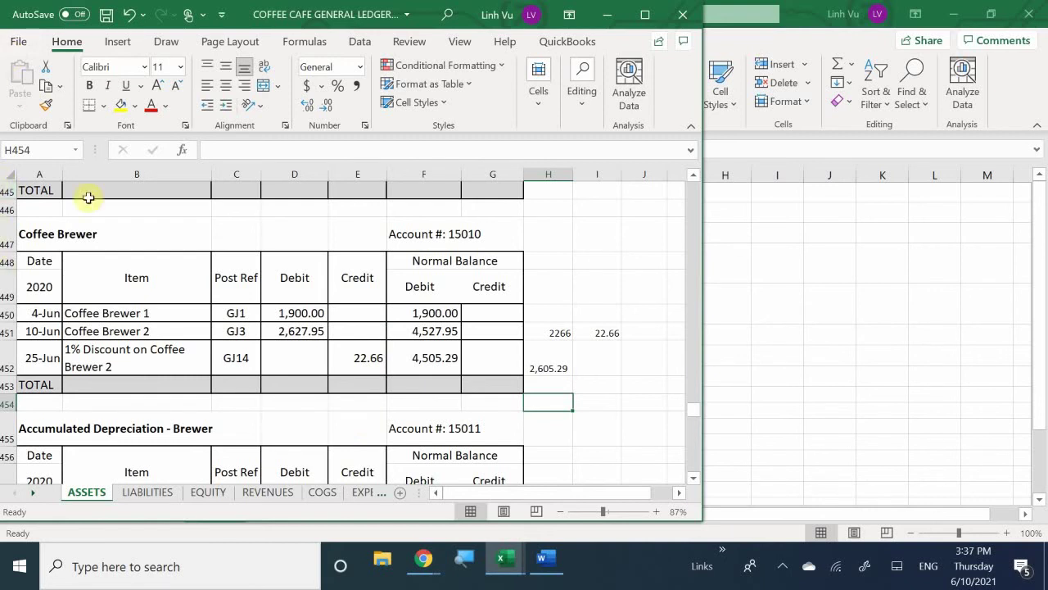
left_click(147, 428)
scroll(147, 427, "down", 3)
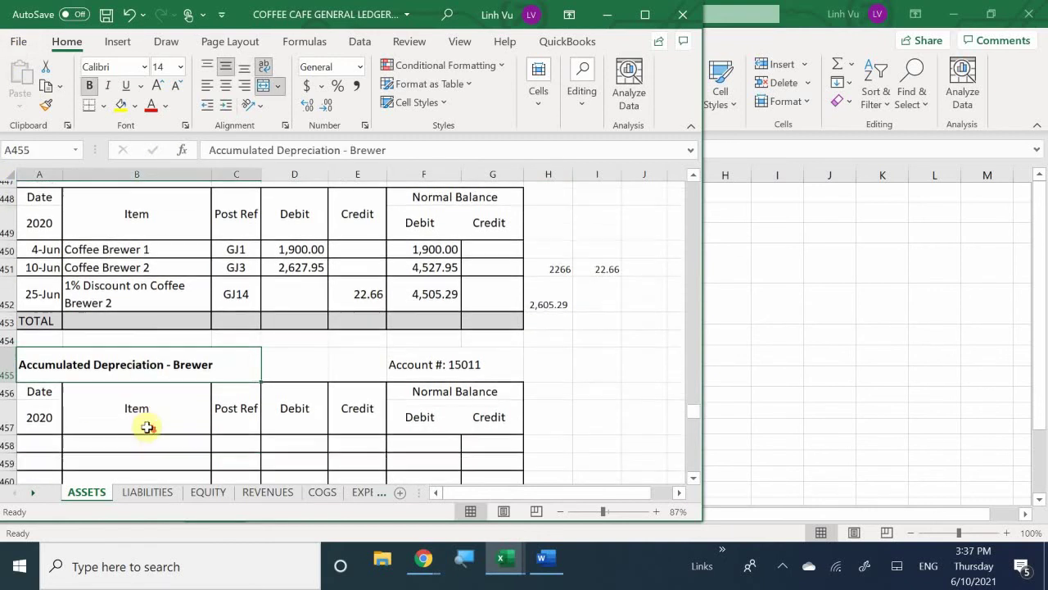
scroll(147, 427, "down", 3)
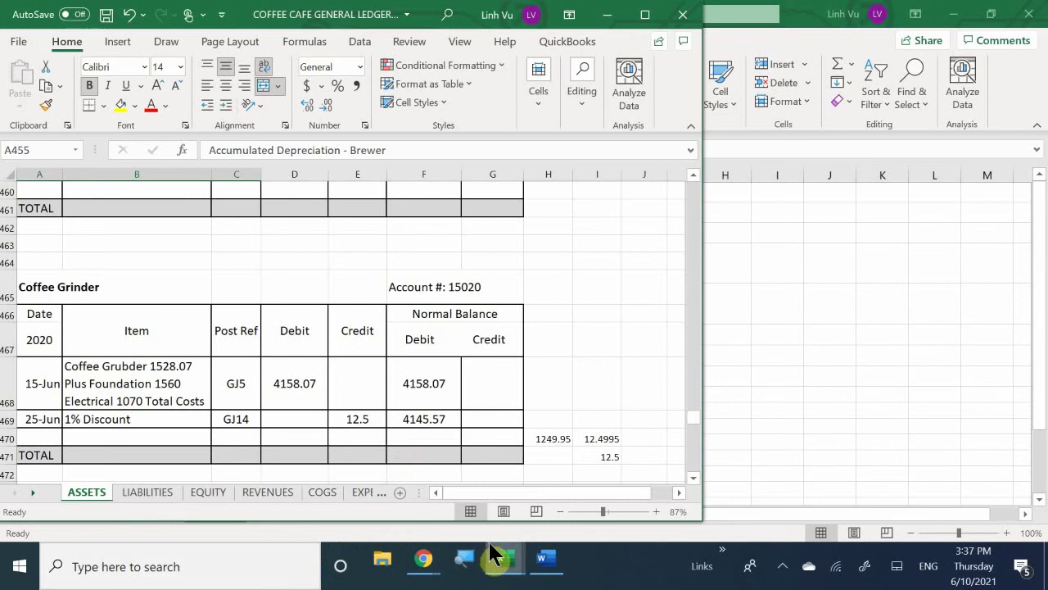
Step: Return to the COFFEE CAFE DEPRECIATIONS ANSWERS 3.8 workbook and enter the Coffee Grinder's asset cost of 4145.57 in D3
mouse_move(501, 564)
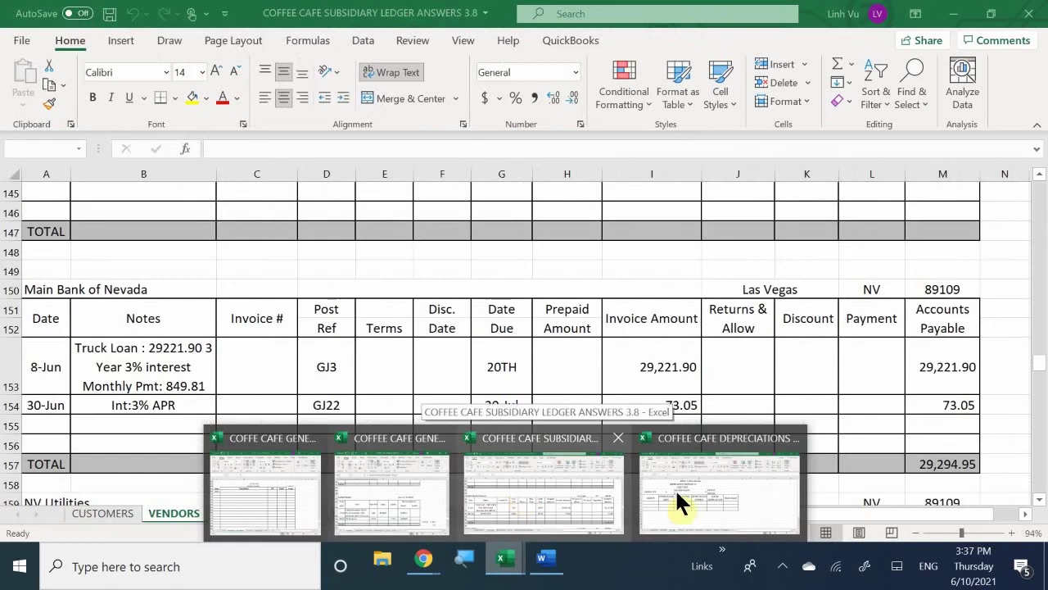
left_click(713, 498)
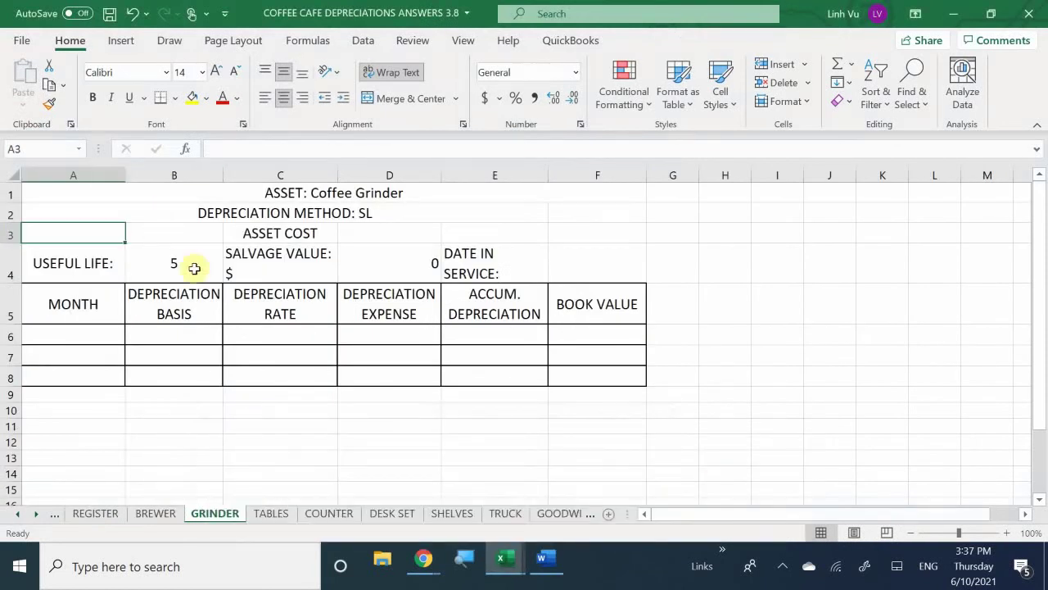
left_click(360, 233)
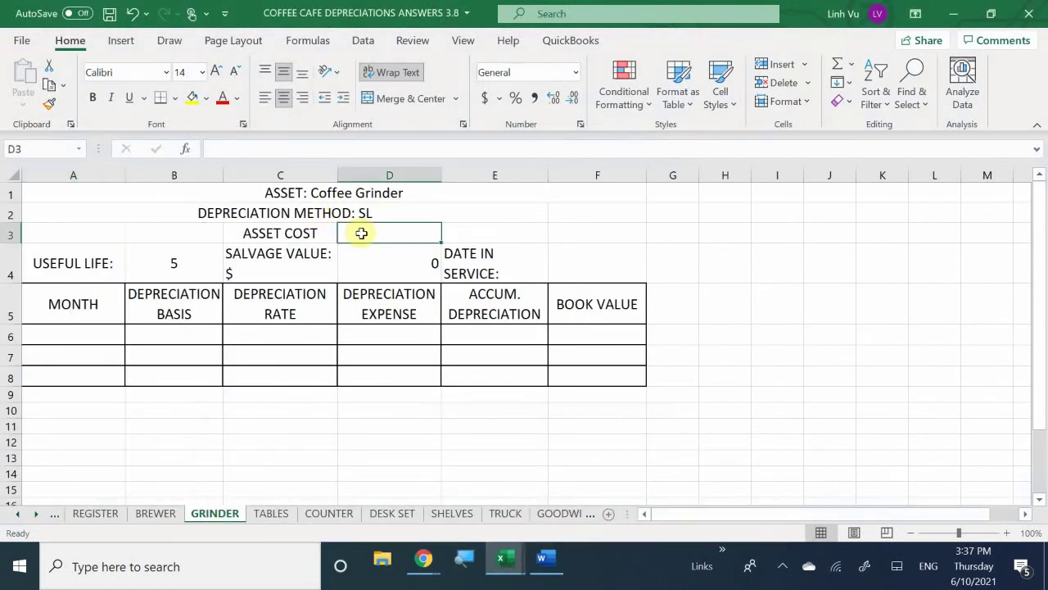
type("414")
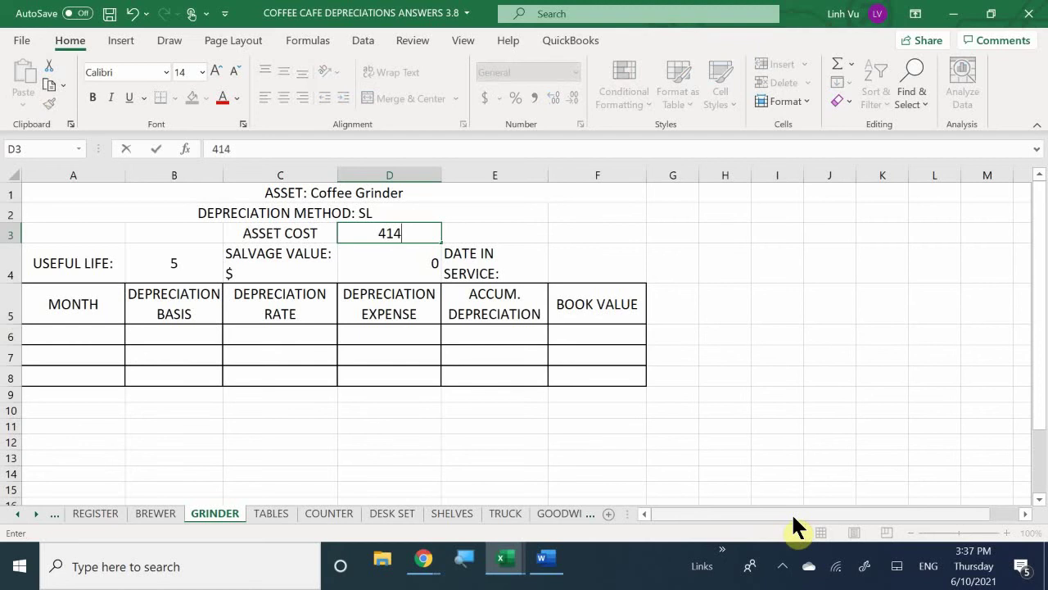
type("5.57")
key("Return")
Step: Check the Coffee Grinder's purchase date in the general ledger workbook and enter 6/15 as its date in service in F4 of the GRINDER sheet
key("Right")
key("Right")
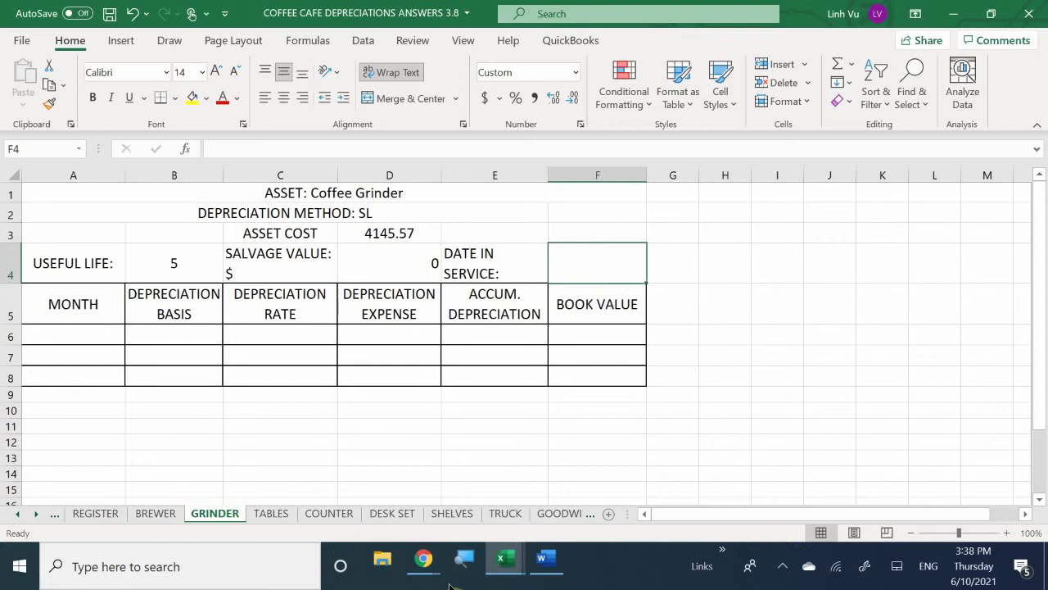
left_click(503, 560)
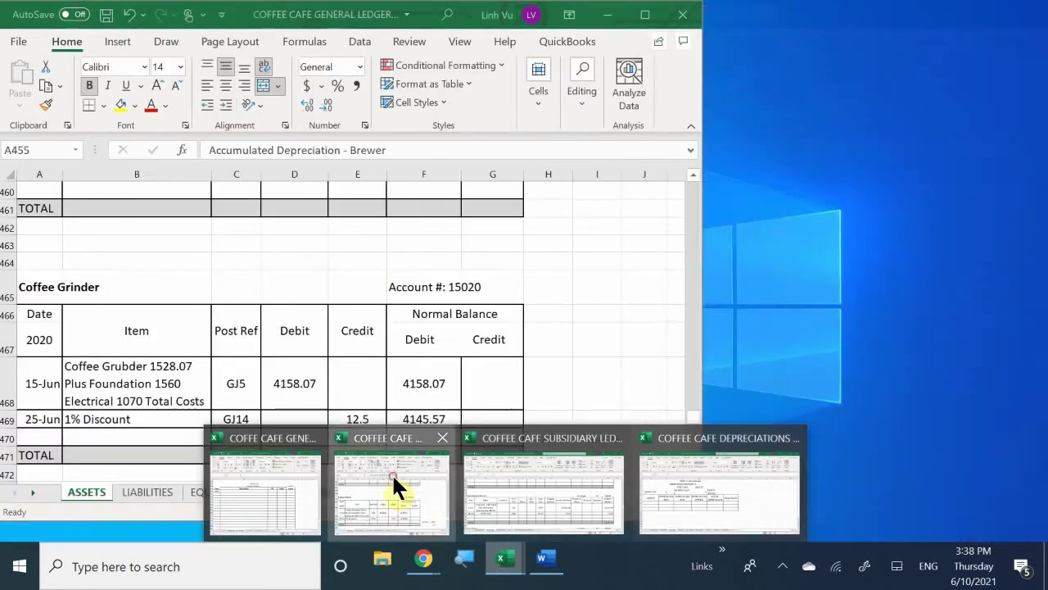
left_click(392, 472)
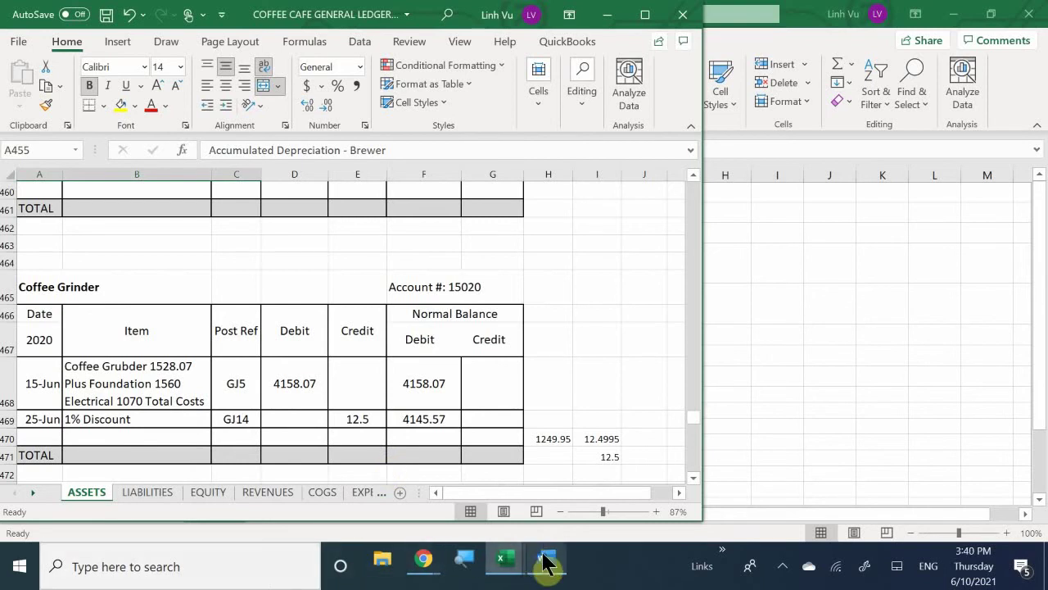
left_click(506, 563)
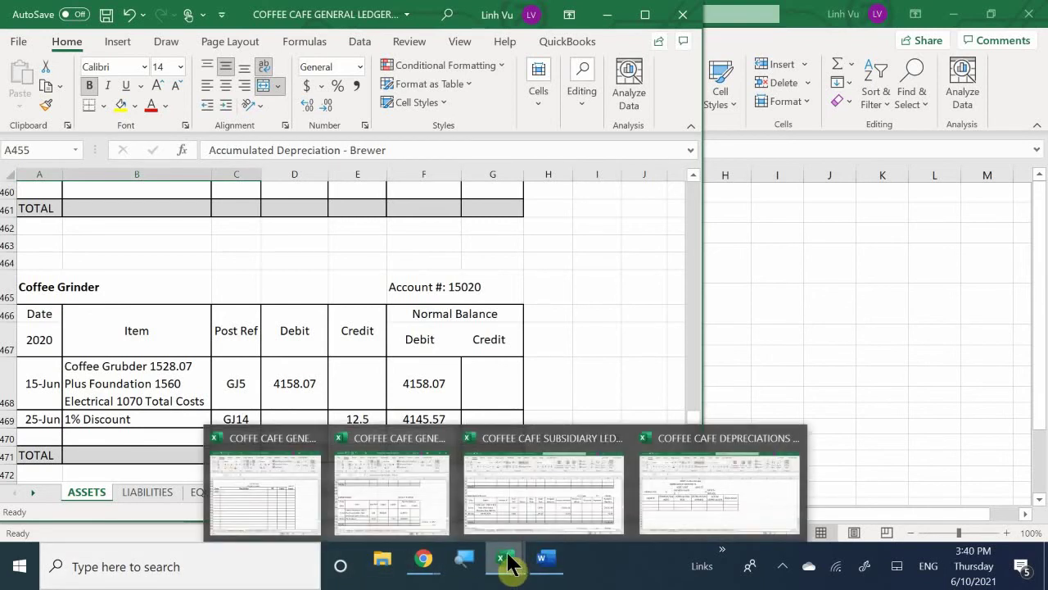
left_click(696, 506)
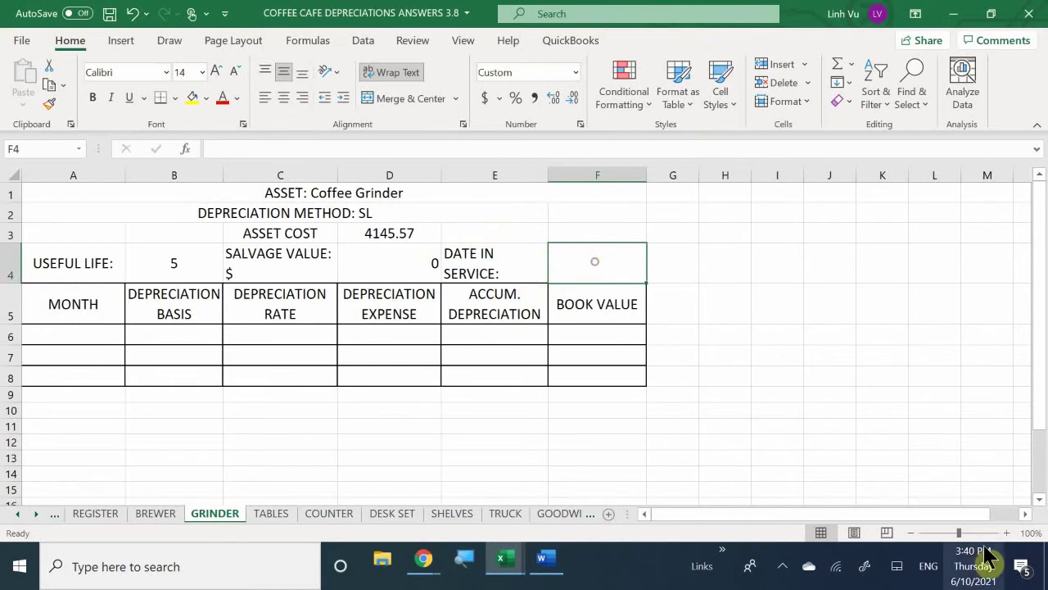
type("6/")
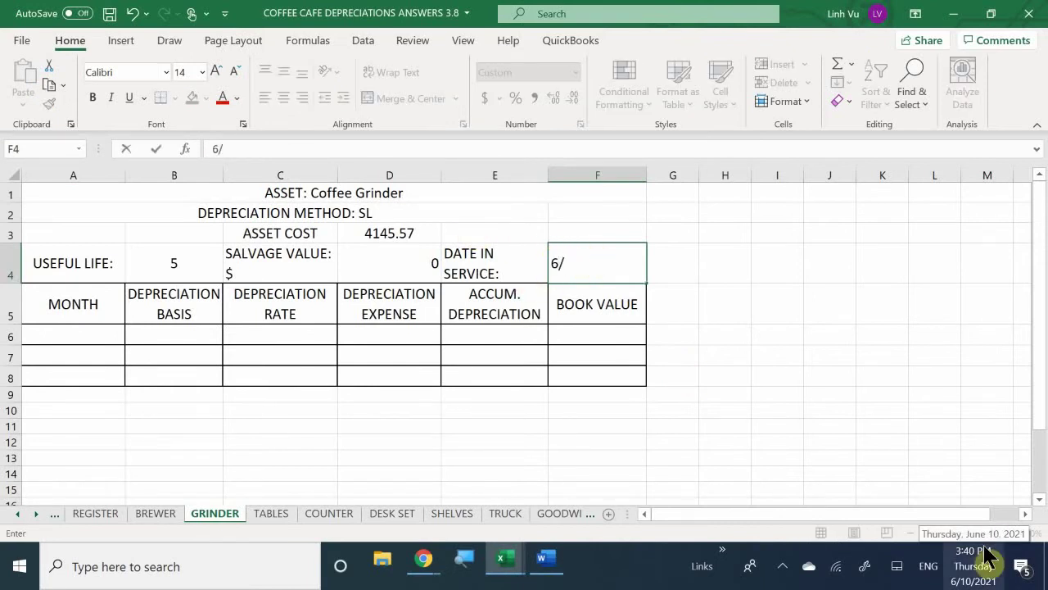
type("15")
key("Return")
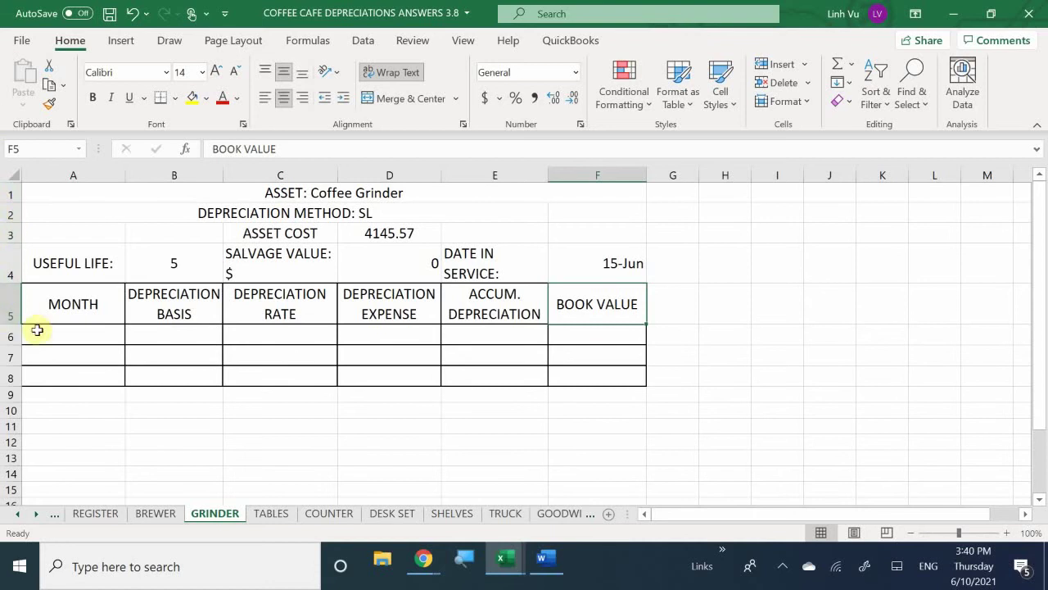
Step: Enter JUNE as the first month in A6 of the Coffee Grinder schedule
left_click(104, 338)
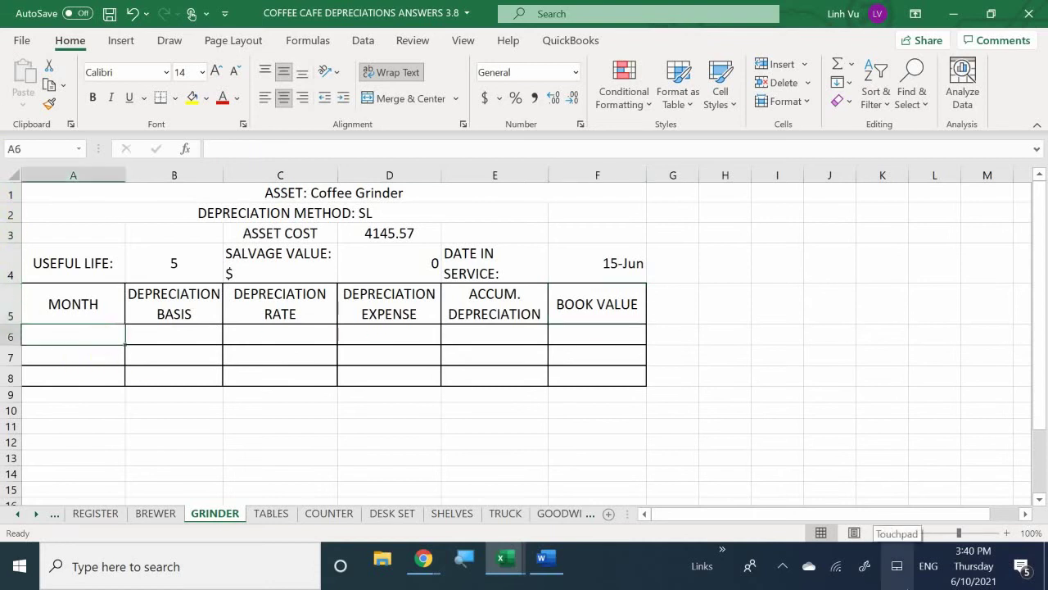
type("j")
key("BackSpace")
type("JUNE")
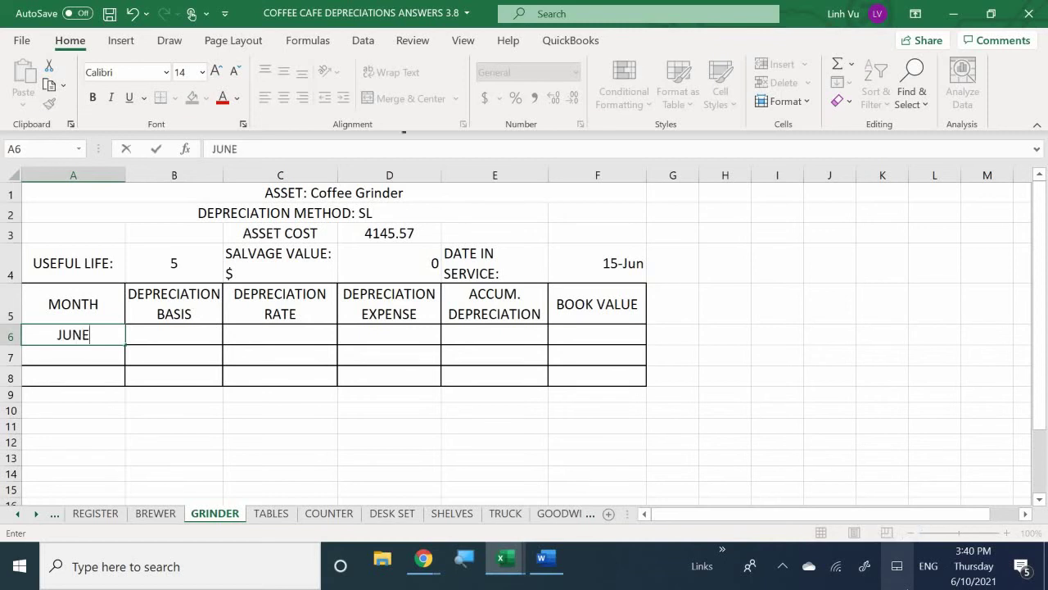
key("Return")
Step: Calculate June's depreciation basis in B6 as asset cost minus salvage value with the formula =D3-D4
key("Right")
key("Up")
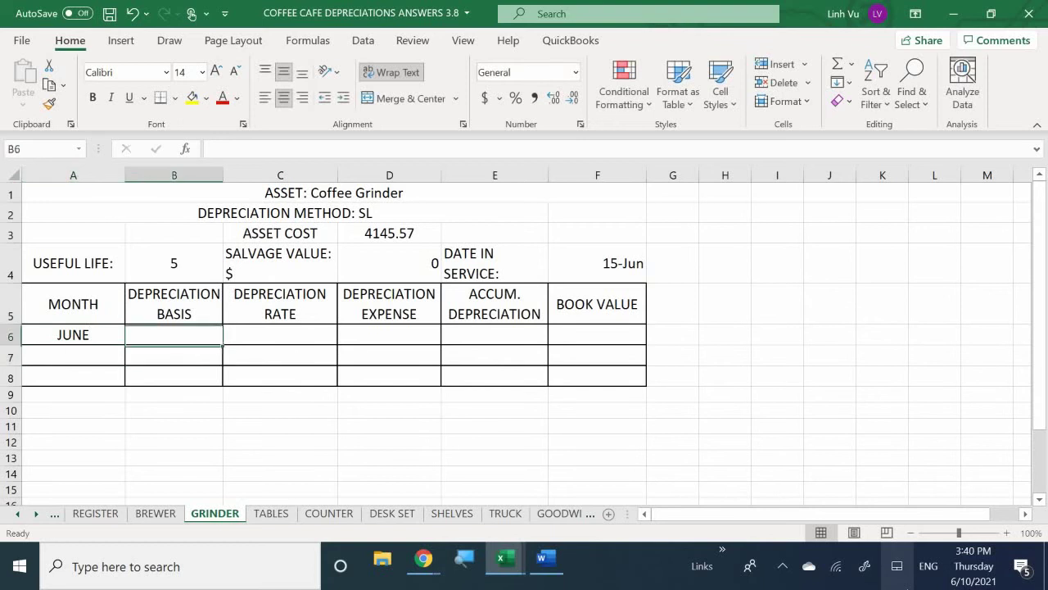
type("=")
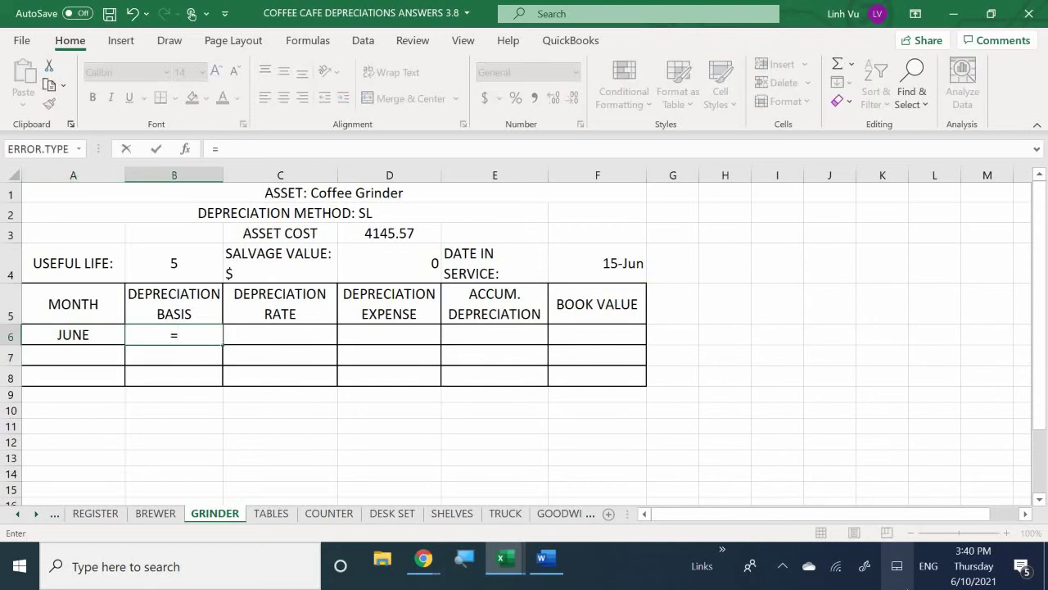
key("Right")
key("Up")
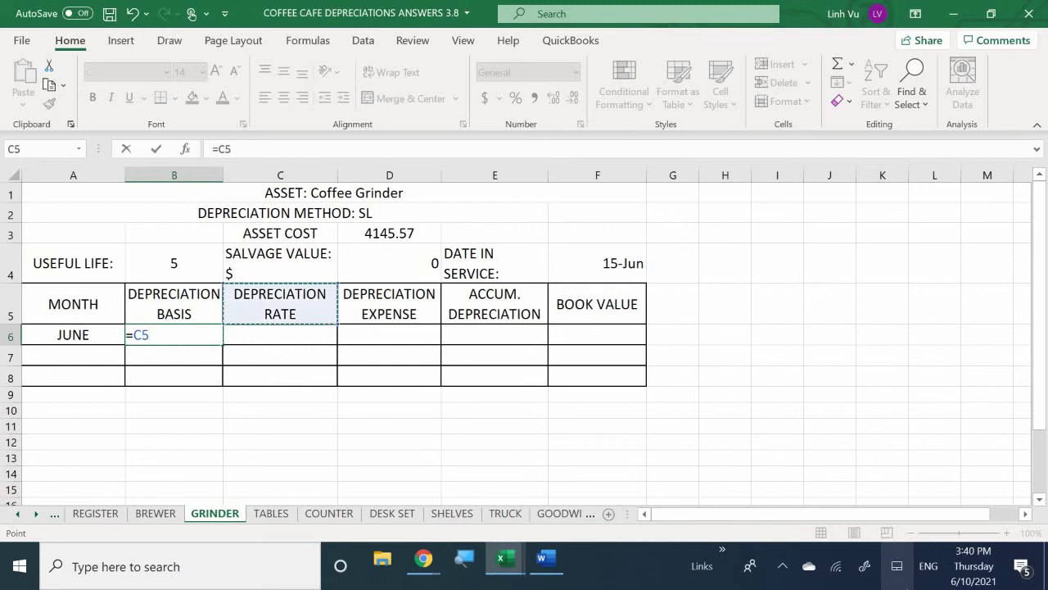
key("Right")
key("Up")
key("Up")
type("-")
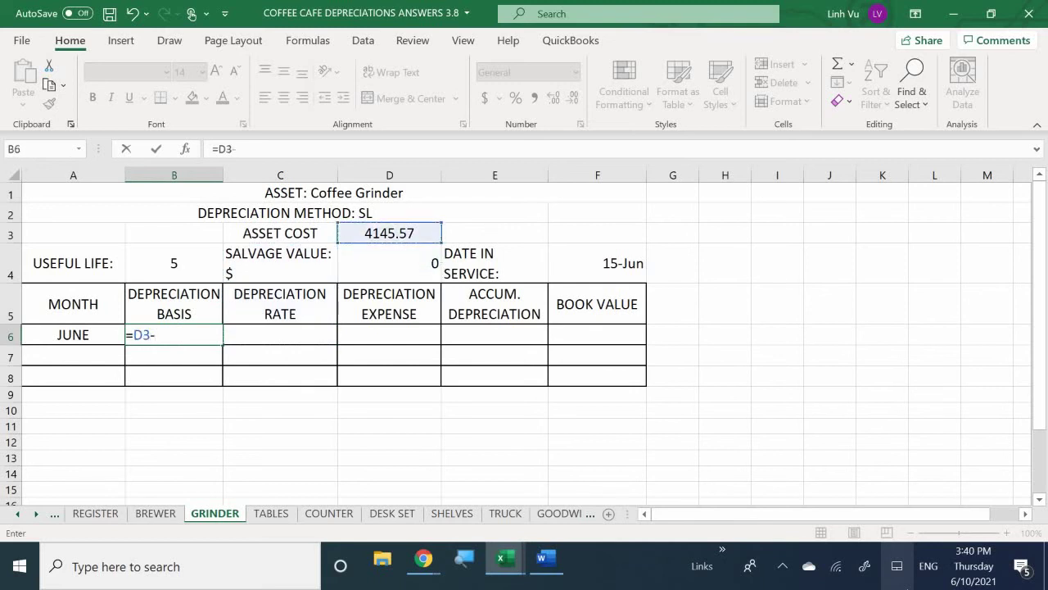
key("Right")
key("Right")
key("Up")
key("Up")
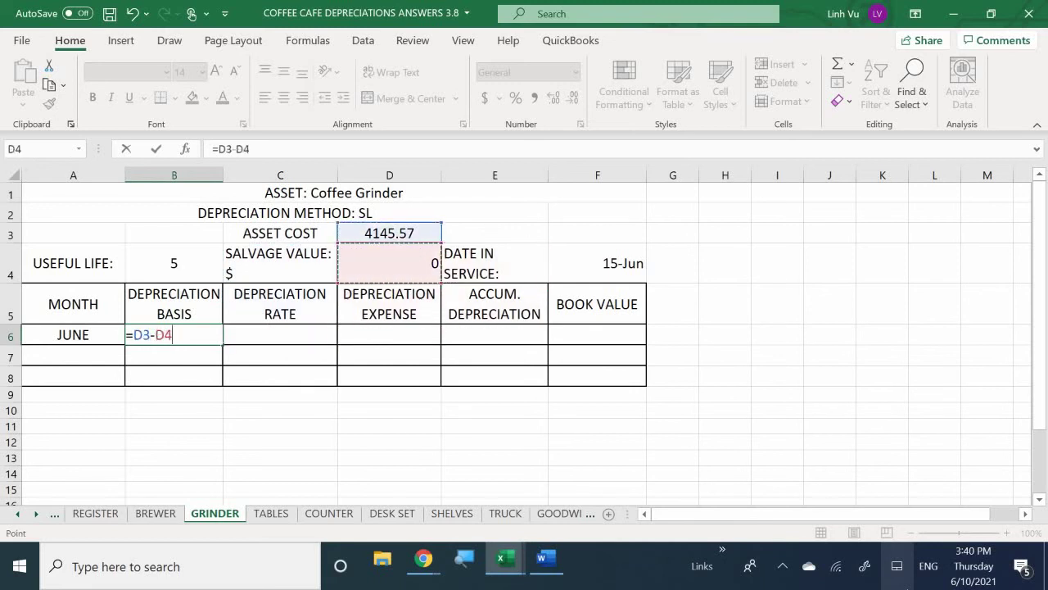
key("Return")
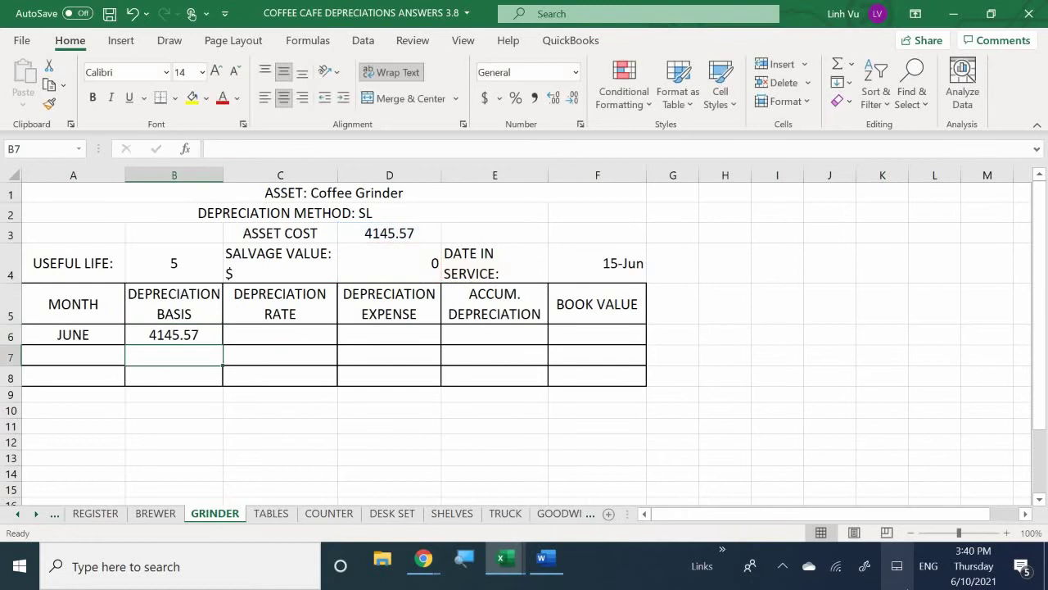
Step: Calculate the straight-line depreciation rate in C6 by dividing 1 by the useful life in B4
left_click(280, 334)
type("=")
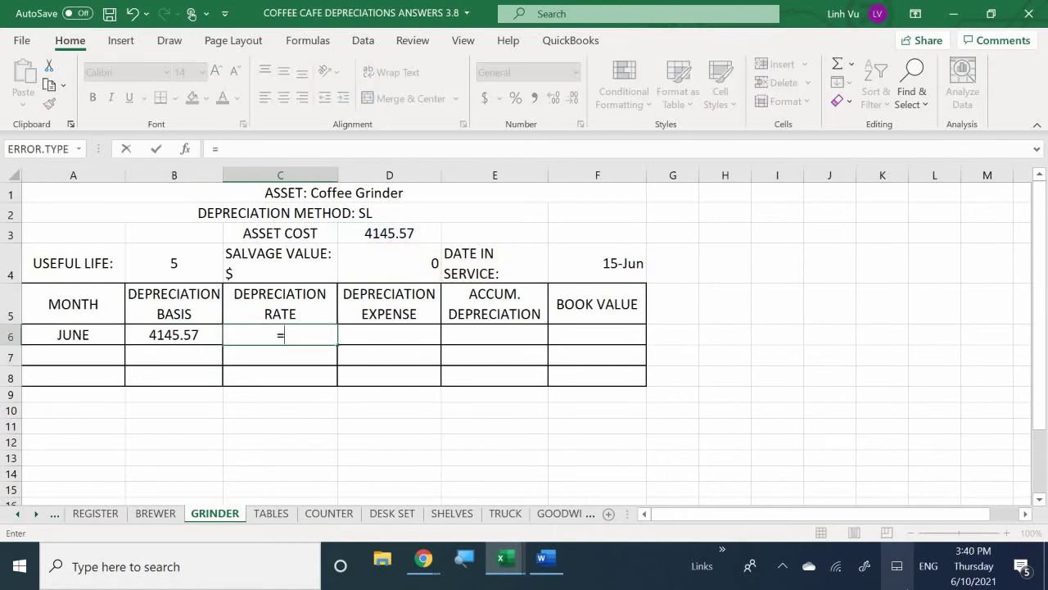
type("1/")
key("Left")
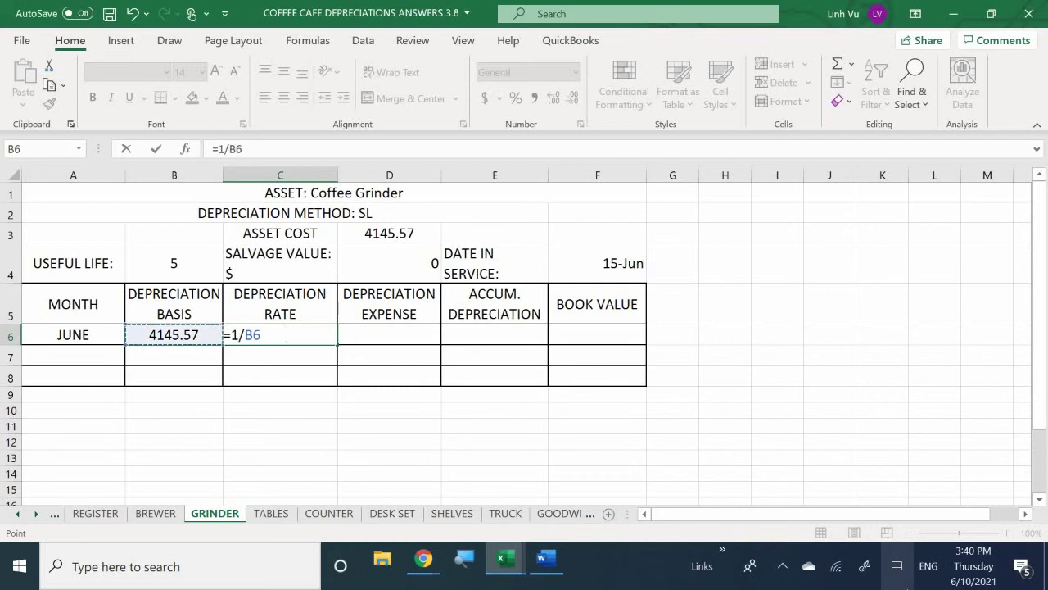
key("Up")
key("Up")
key("Return")
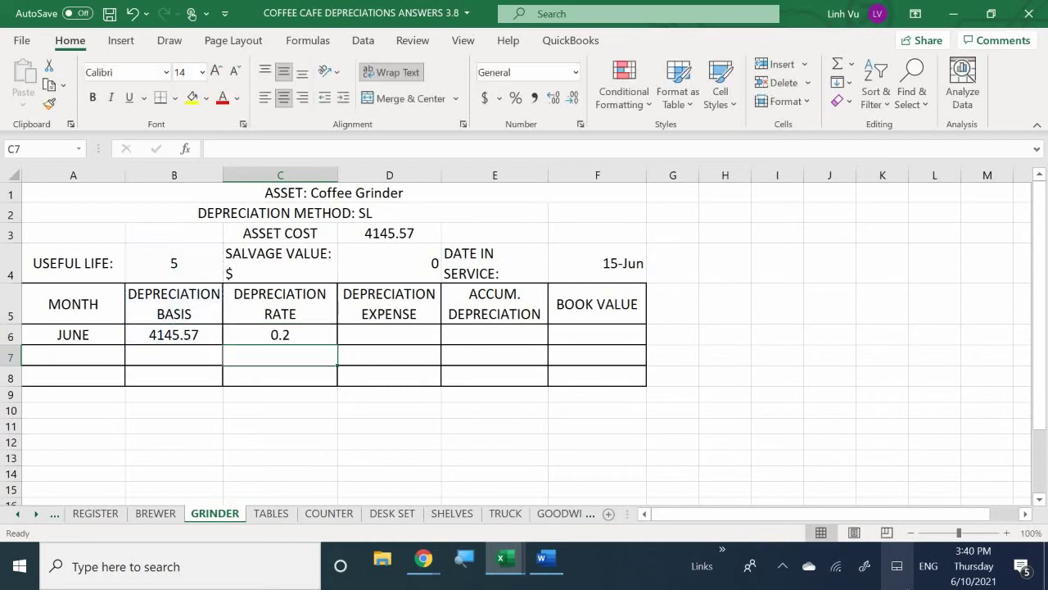
Step: Calculate June's depreciation expense for the Coffee Grinder in D6, rounded to two decimals, with the formula =ROUND(B6*C6/12,2)
key("Right")
key("Up")
type("=")
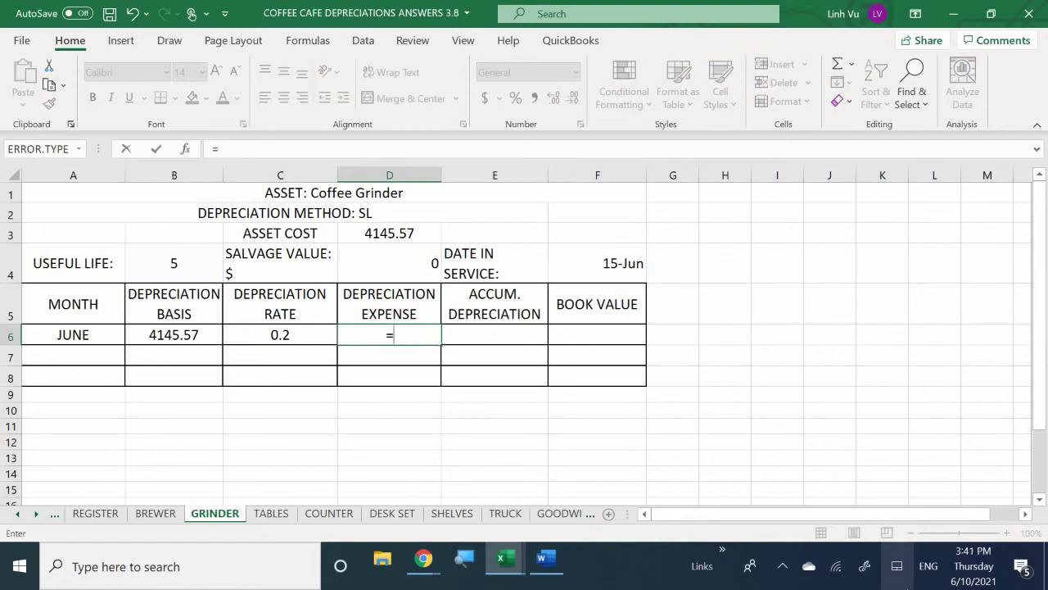
key("Left")
key("Left")
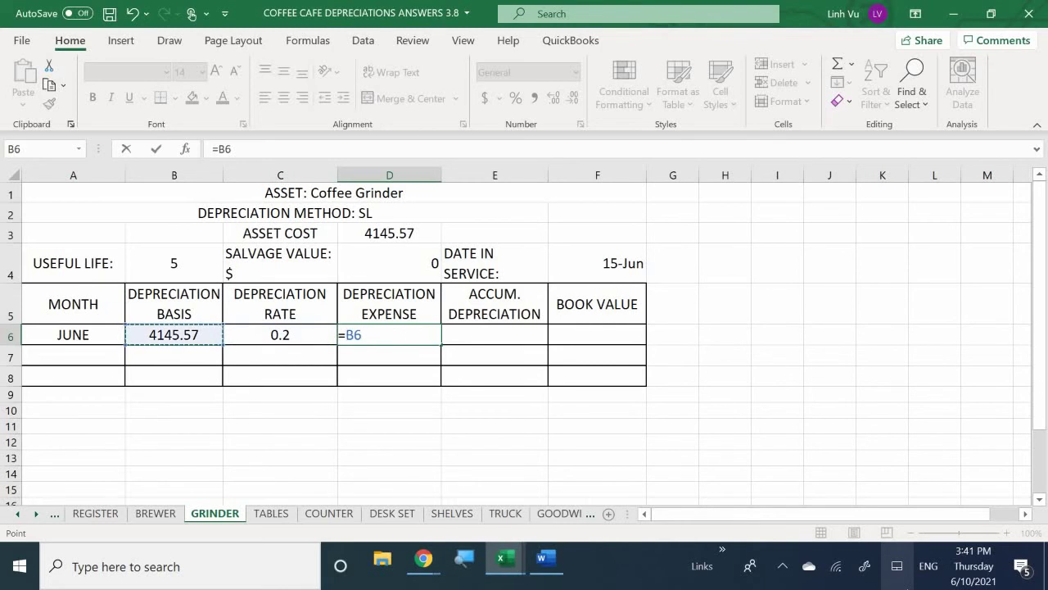
key("BackSpace")
key("BackSpace")
type("RPI")
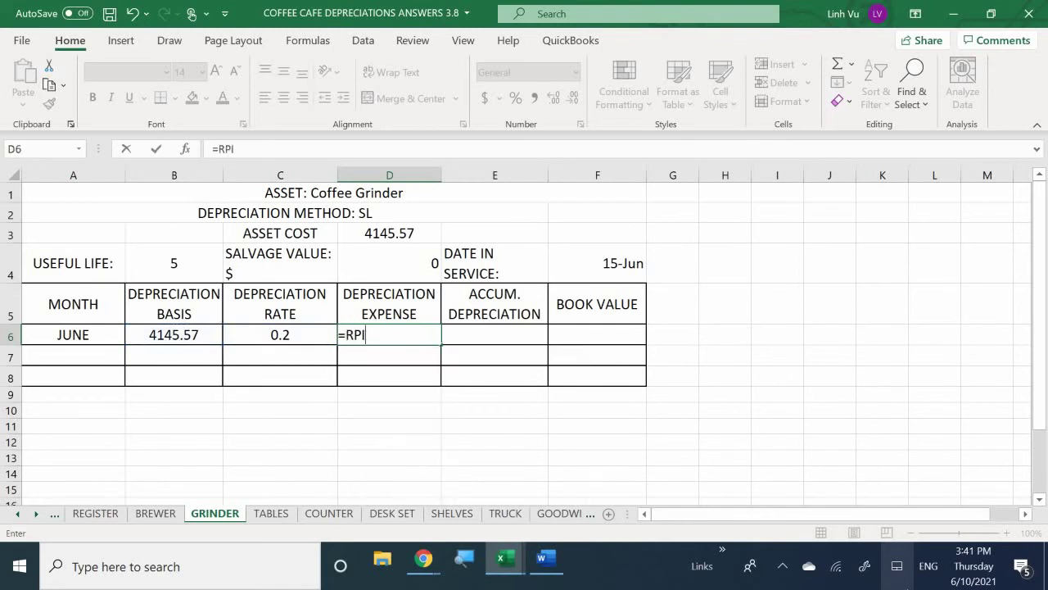
key("BackSpace")
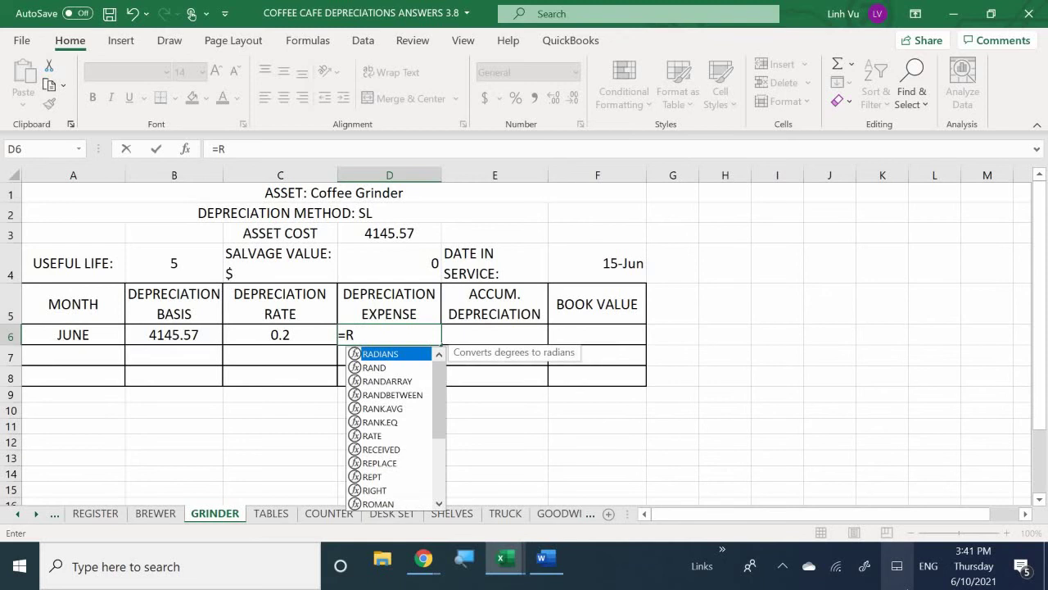
type("OUNG")
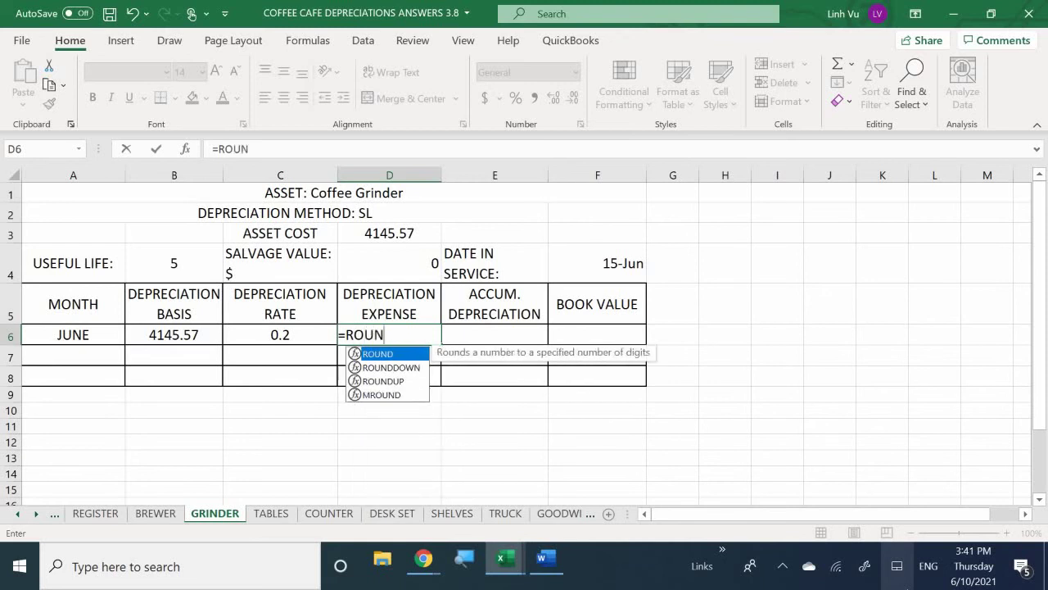
key("BackSpace")
type("D(")
key("Left")
key("Left")
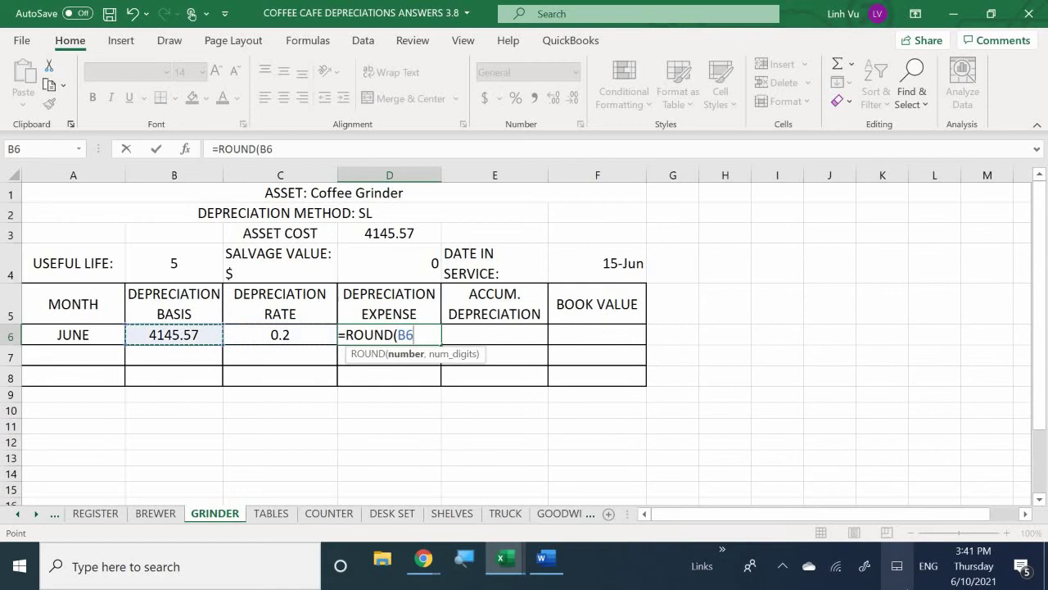
type("*")
key("Left")
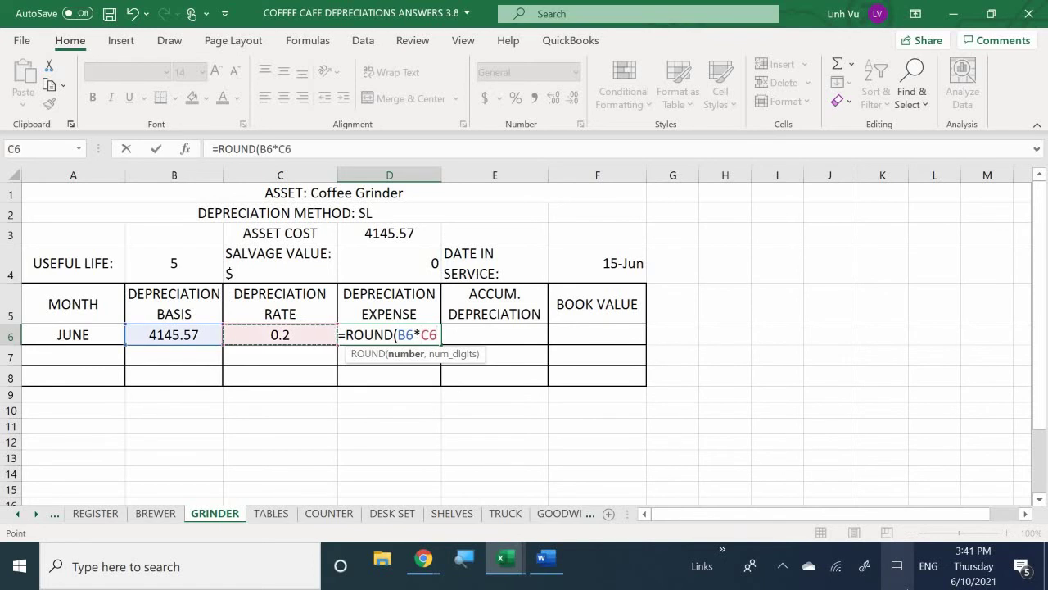
type("/12")
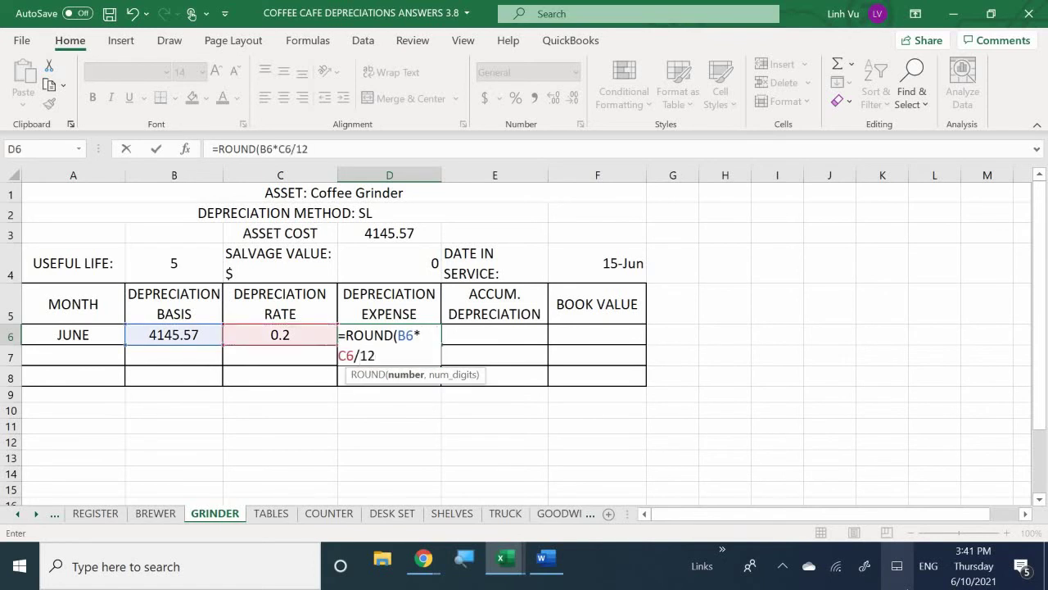
type(",2")
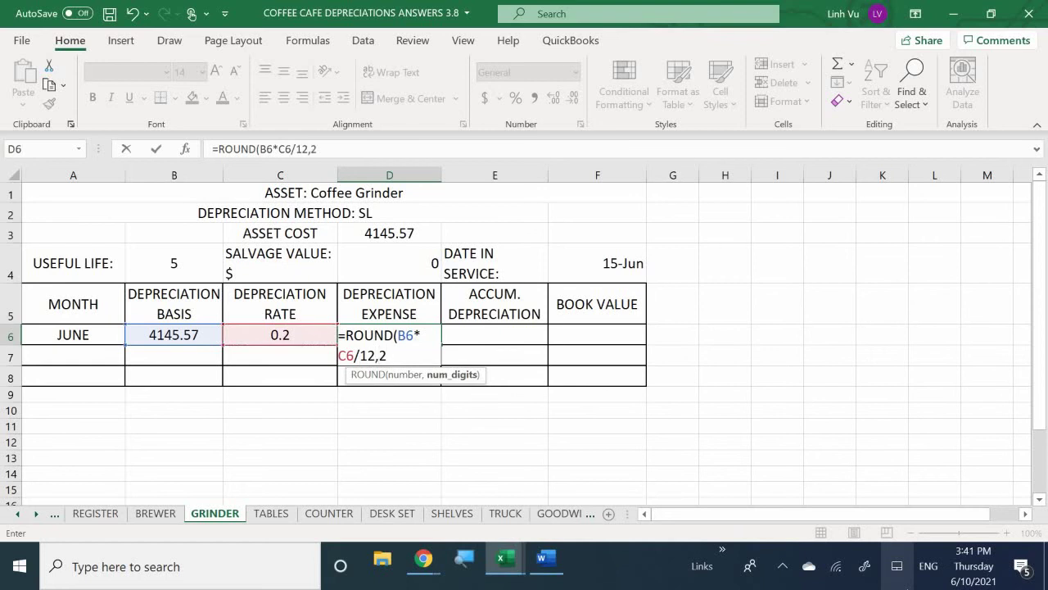
key("Return")
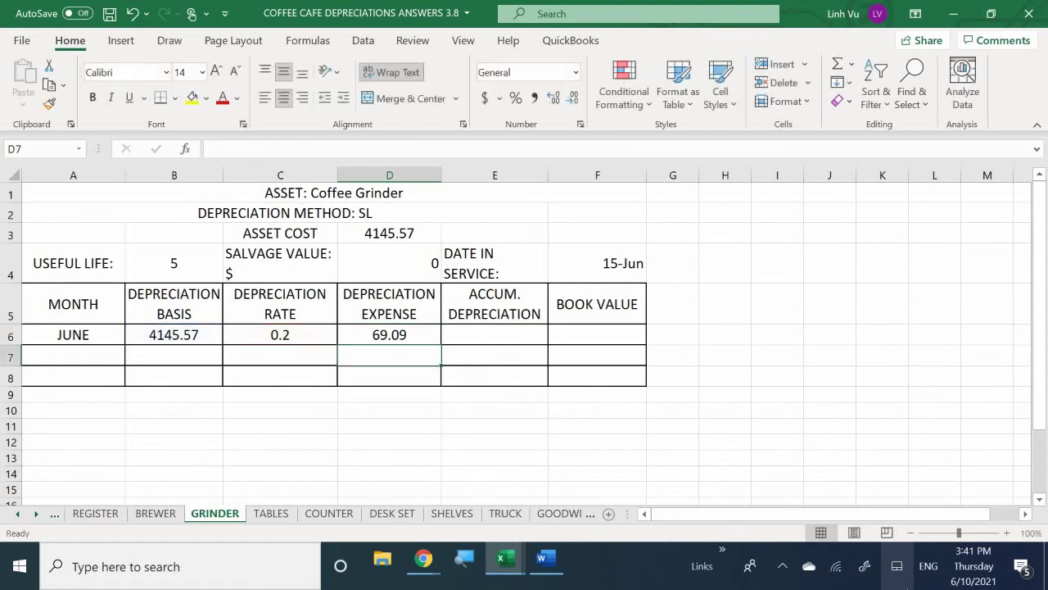
Step: Set June's accumulated depreciation in E6 equal to the month's depreciation expense with the formula =D6
left_click(495, 335)
type("=")
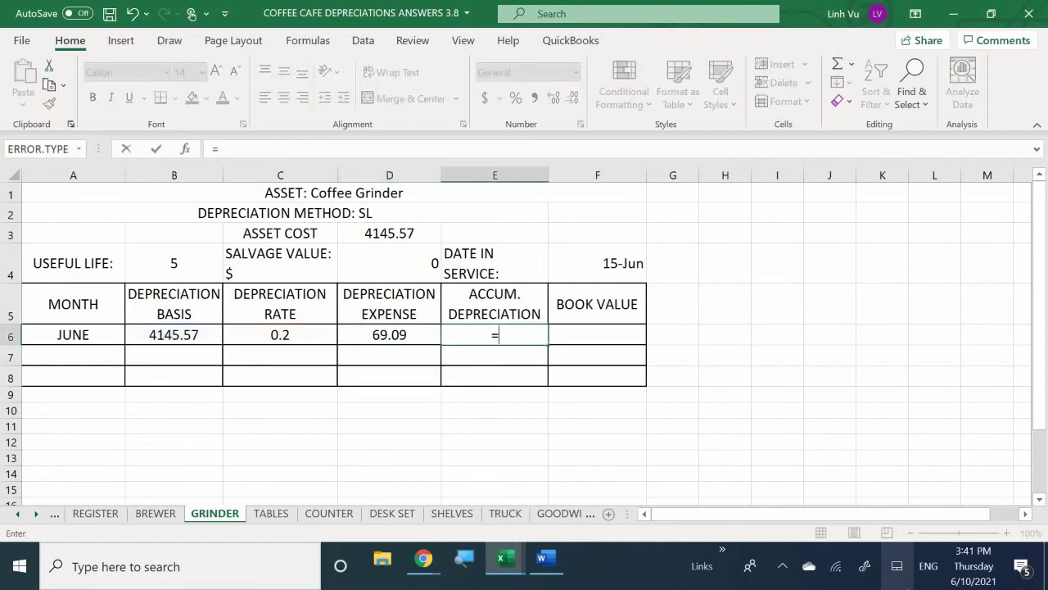
left_click(389, 334)
key("Return")
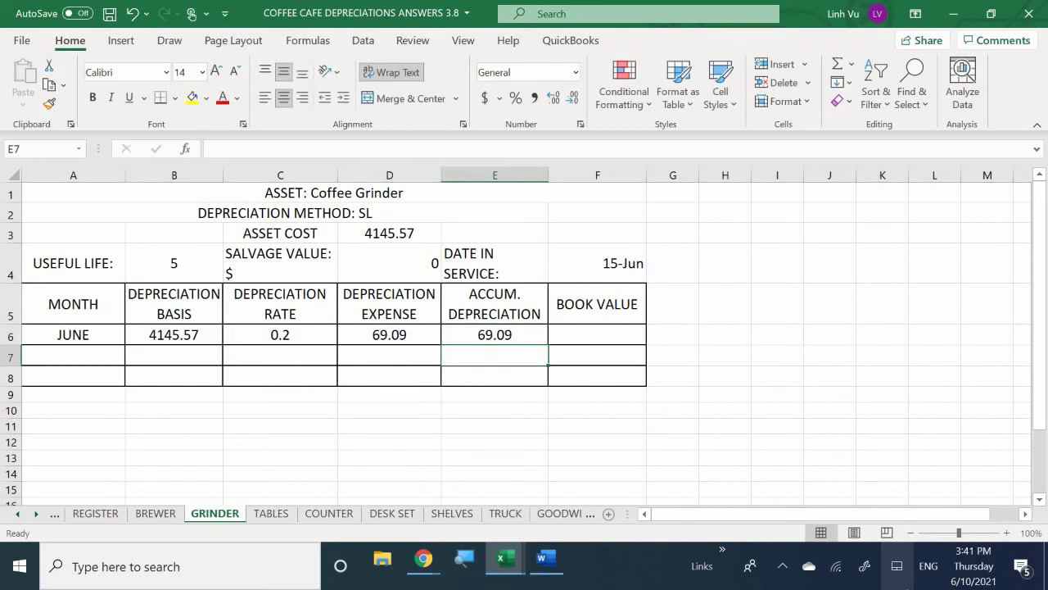
Step: Calculate June's book value in F6 as asset cost minus accumulated depreciation with the formula =D3-E6
left_click(597, 334)
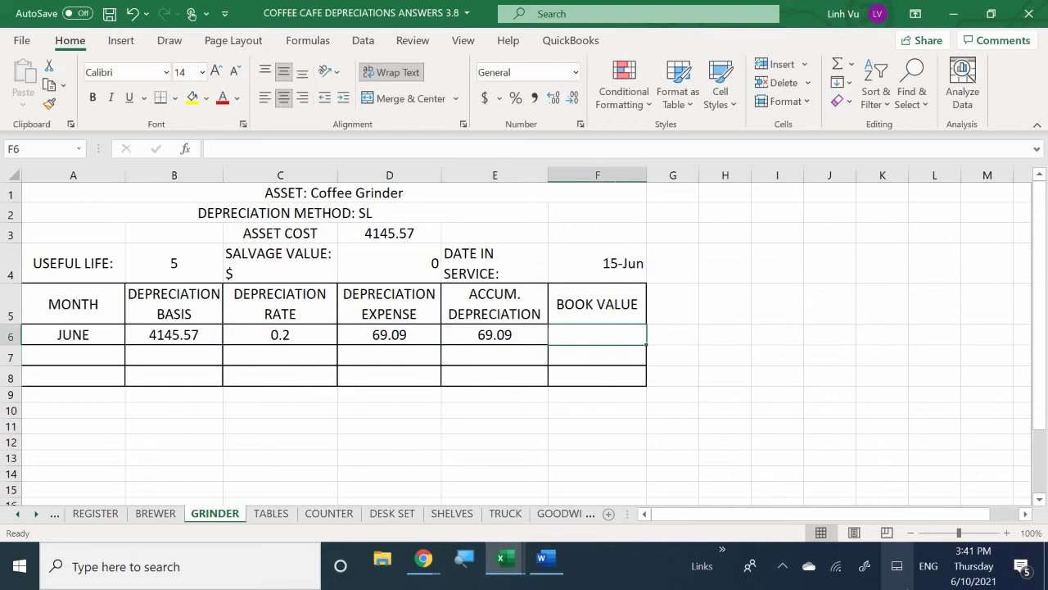
type("=")
key("Up")
key("Up")
key("Up")
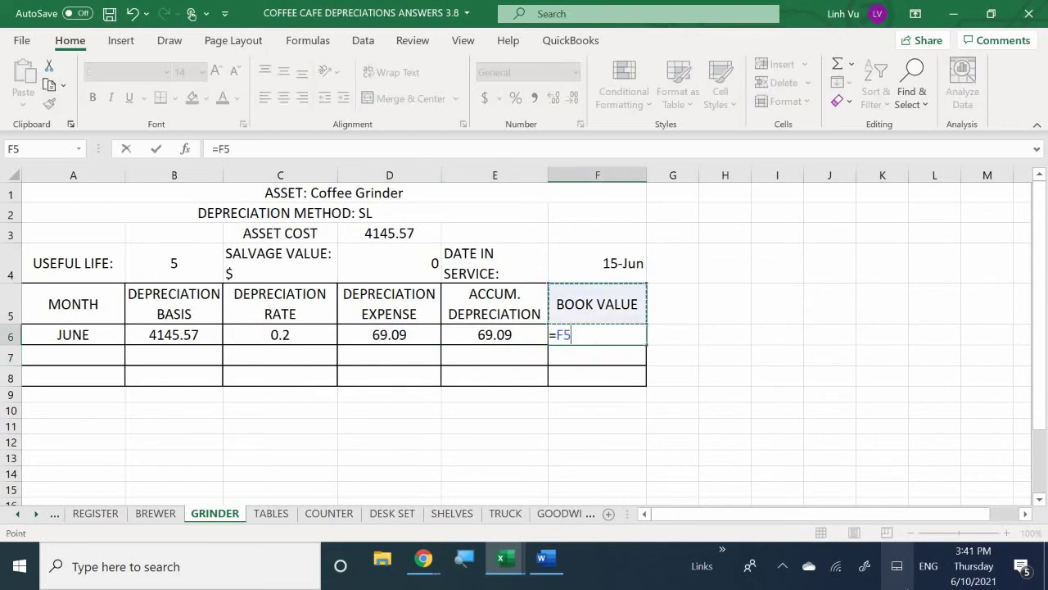
key("Left")
key("Left")
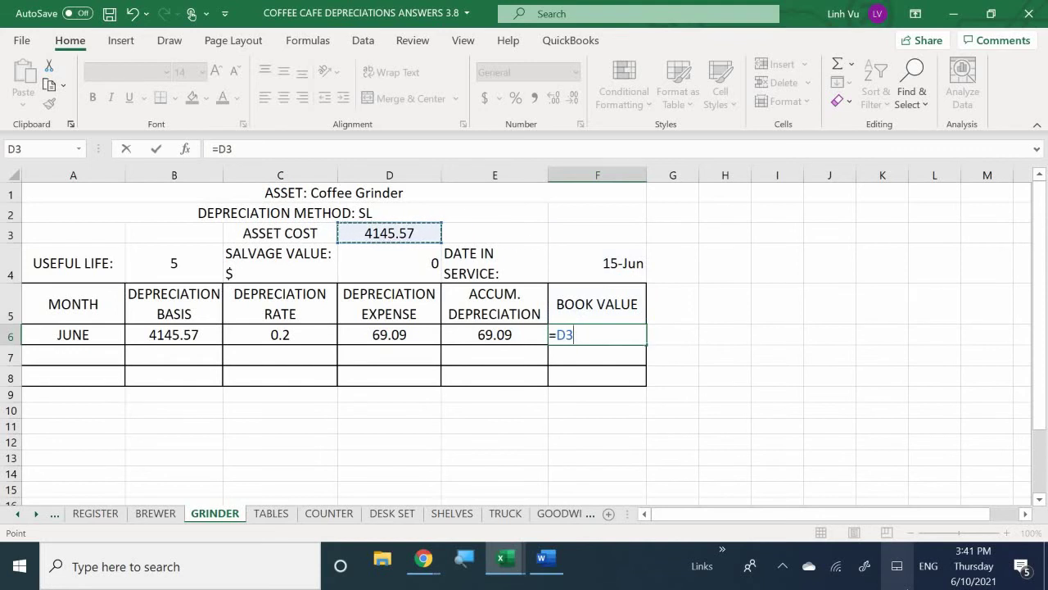
type("-")
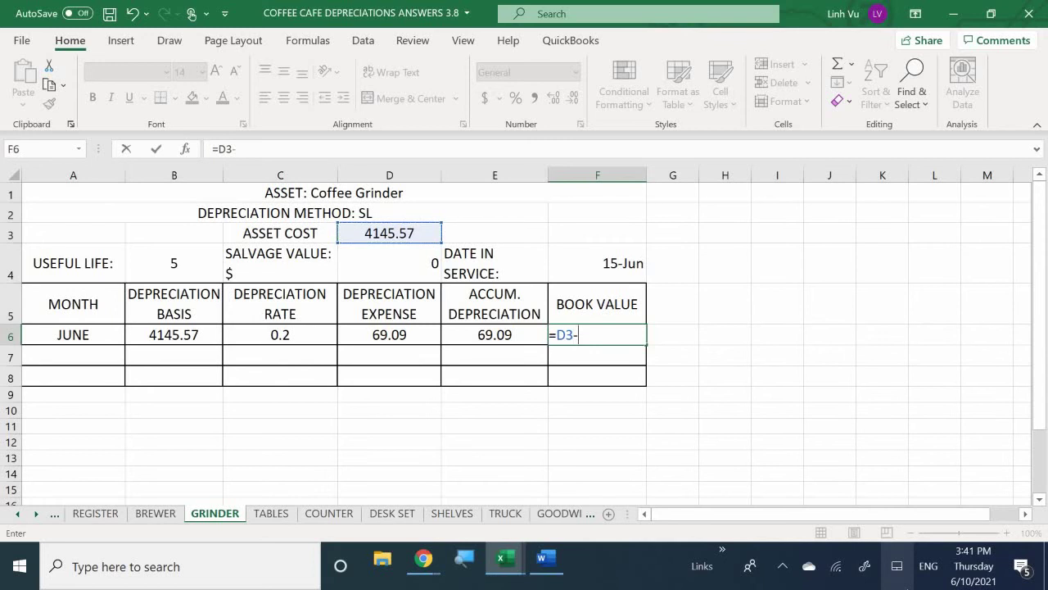
key("Left")
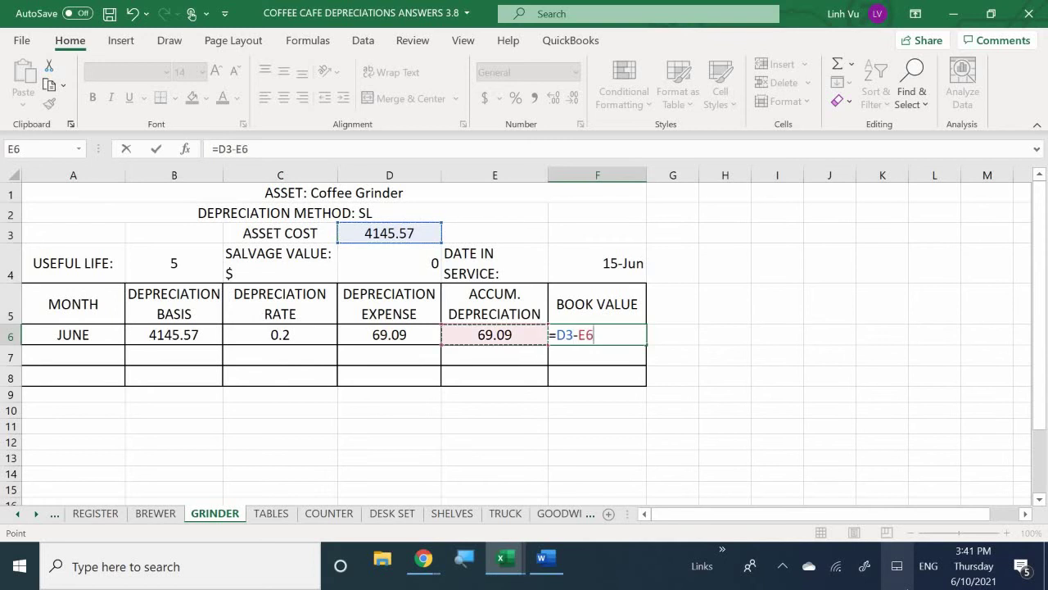
key("Return")
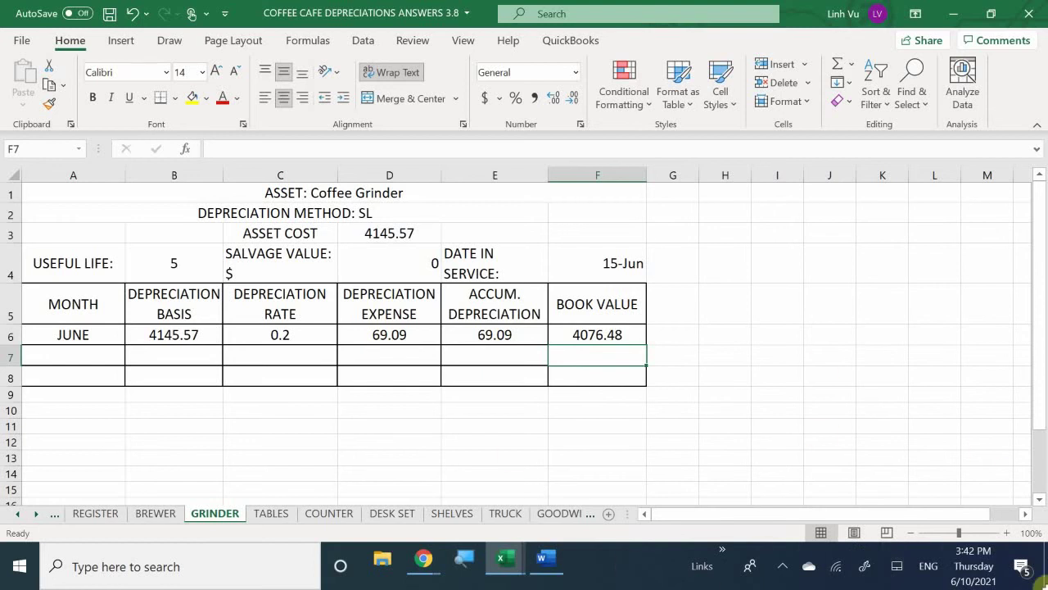
Step: Check the Word assignment document for the next depreciation instructions, covering the computer, printer and cash register, and return to the Excel depreciation workbook
left_click(503, 560)
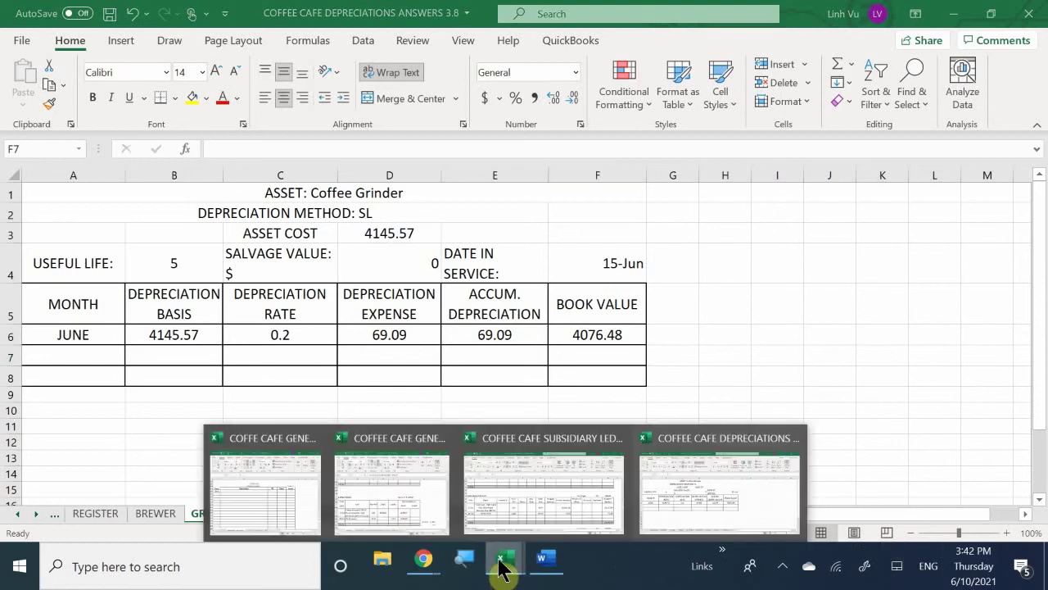
left_click(543, 565)
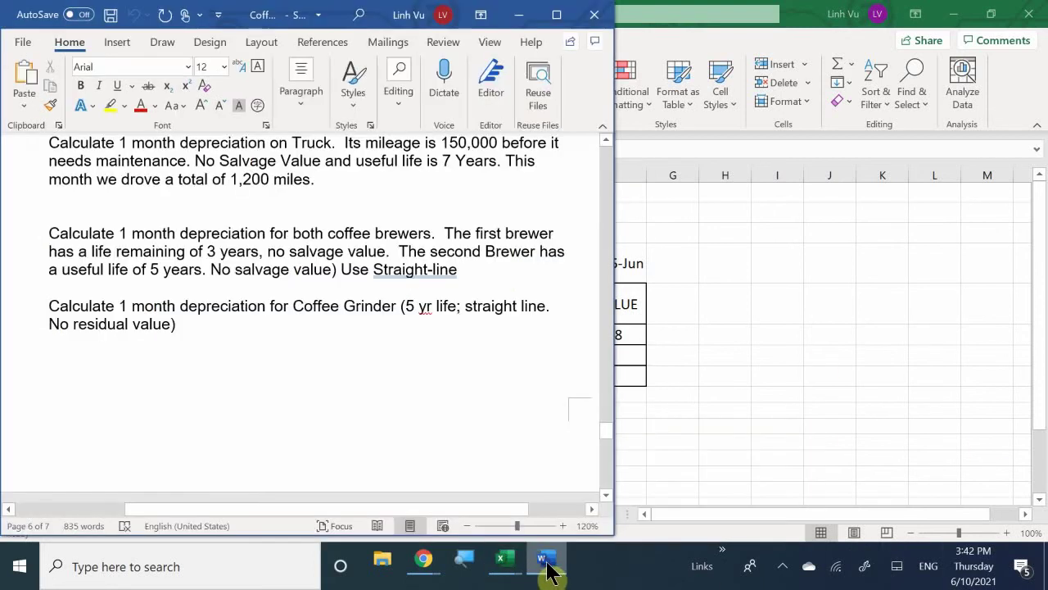
left_click(338, 304)
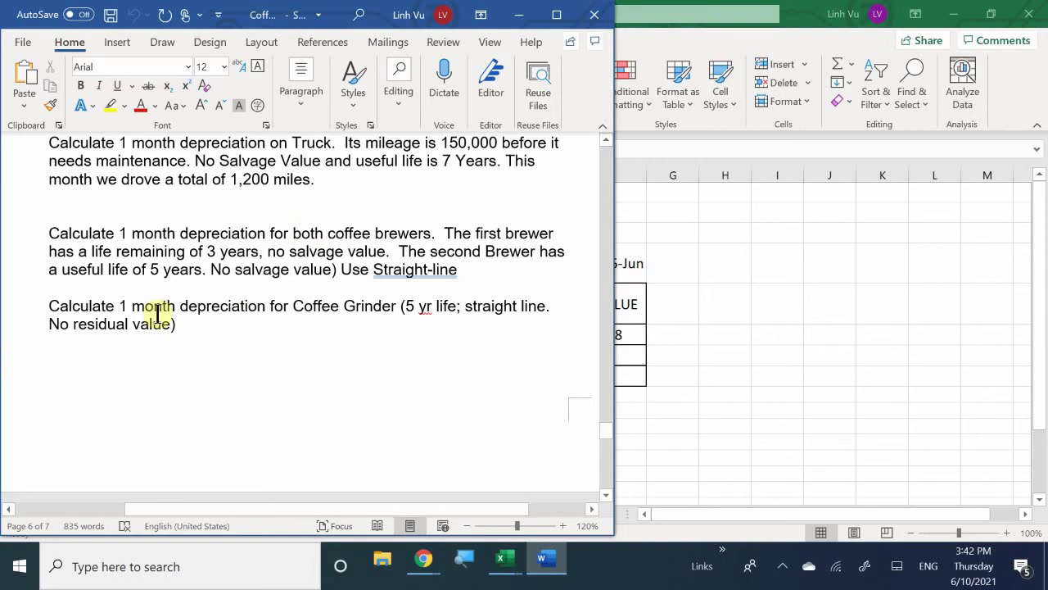
scroll(347, 351, "down", 5)
scroll(348, 353, "down", 4)
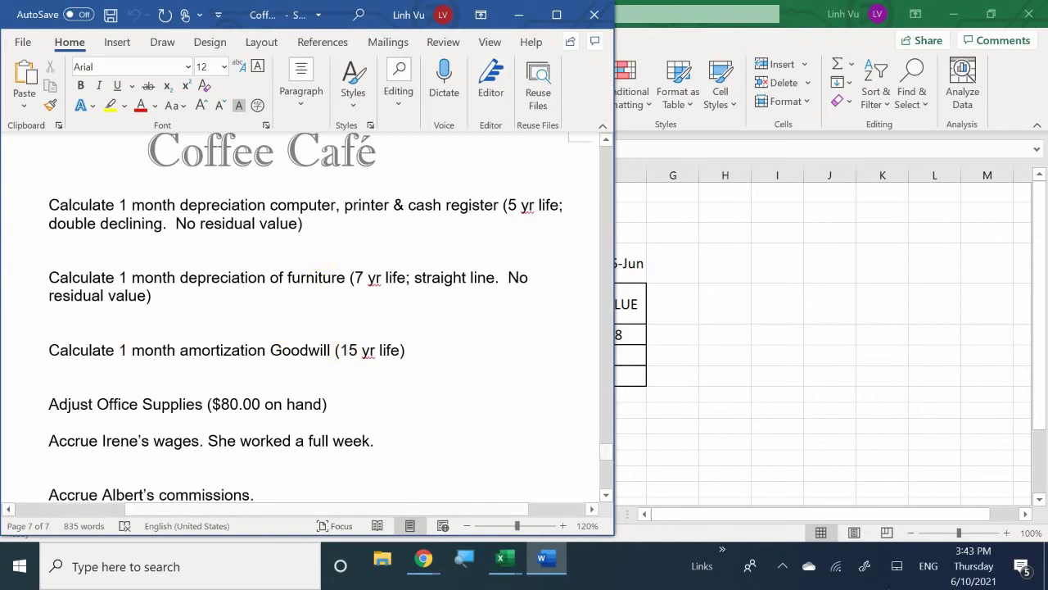
left_click(545, 569)
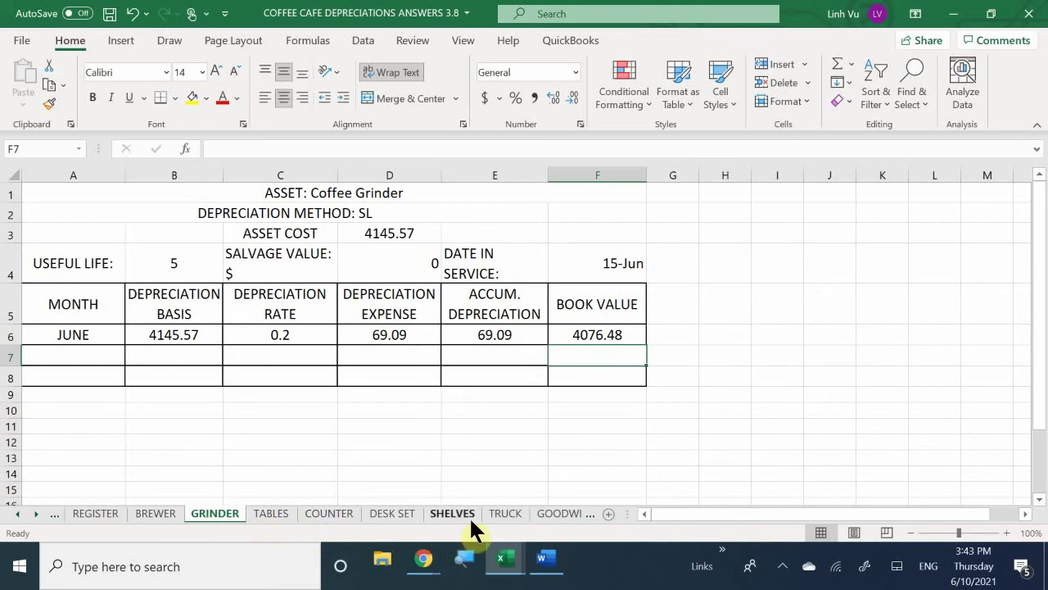
Step: Open the COMP sheet and enter 5 as the computer's useful life in B4
left_click(16, 513)
left_click(16, 513)
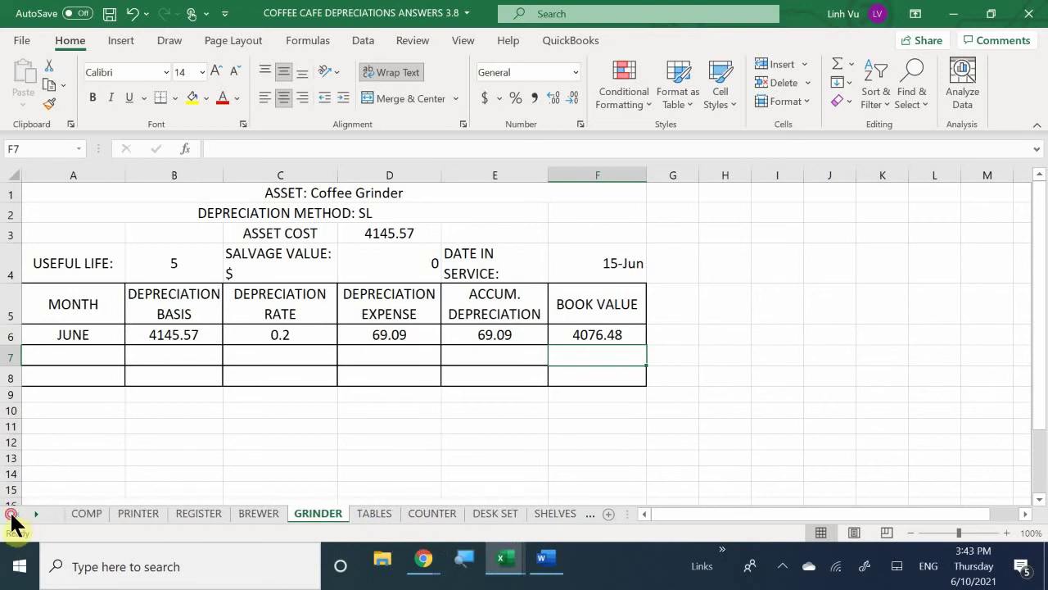
left_click(92, 513)
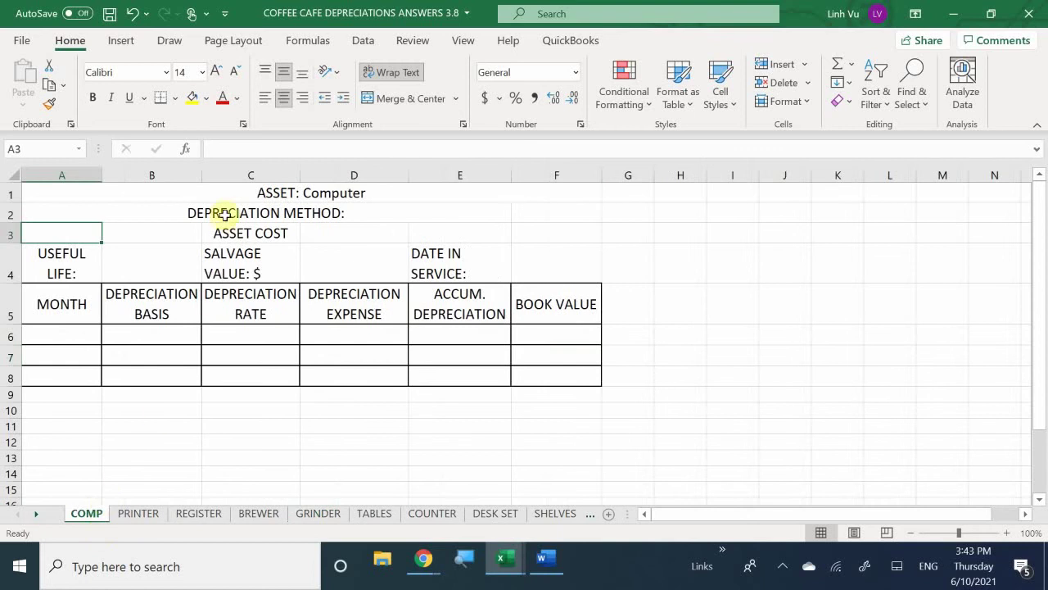
left_click(161, 270)
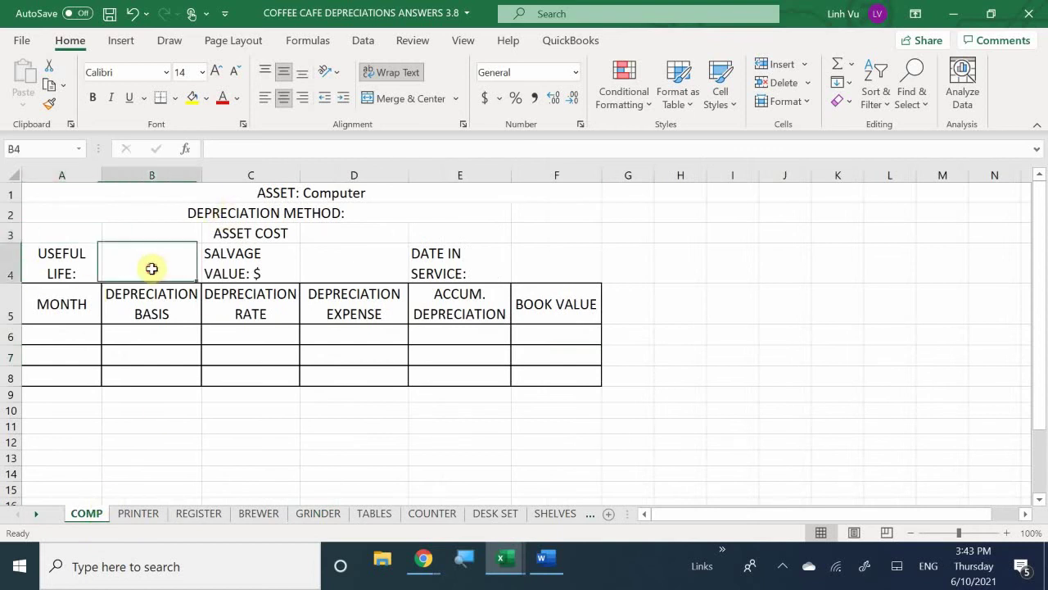
type("5")
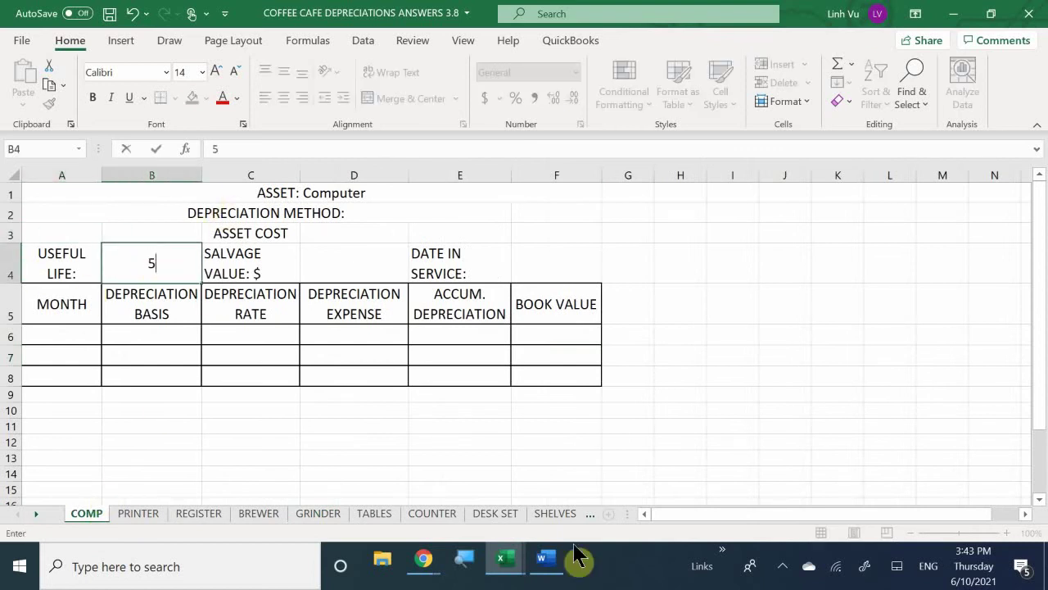
key("Return")
Step: Enter 0.00 as the computer's salvage value in D4
key("Right")
key("Up")
key("Right")
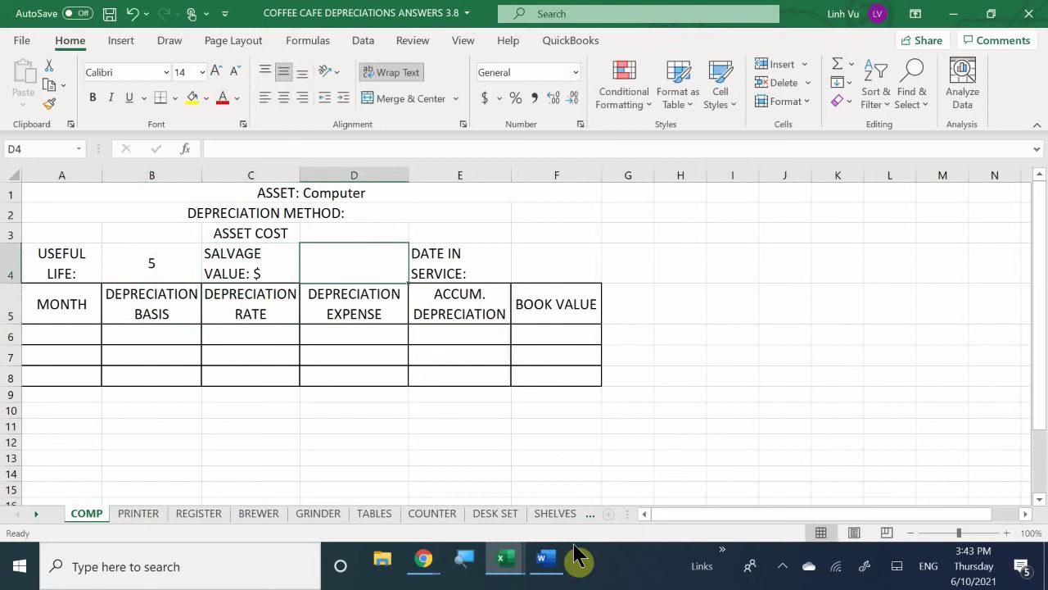
type("0.00")
key("Return")
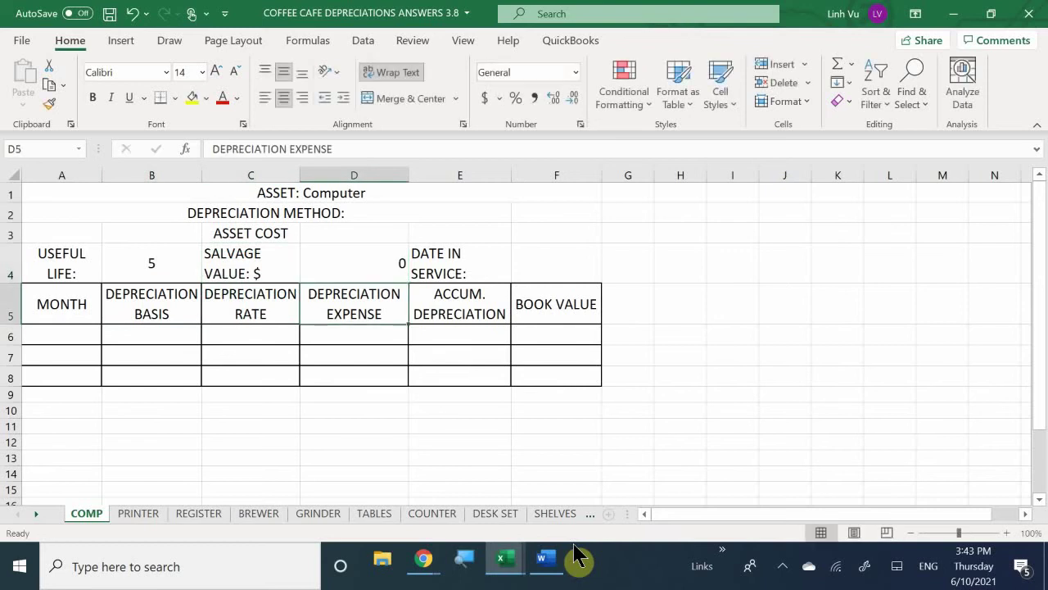
Step: Add DD as the depreciation method to the heading in row 2 of the computer's schedule
key("Up")
key("Up")
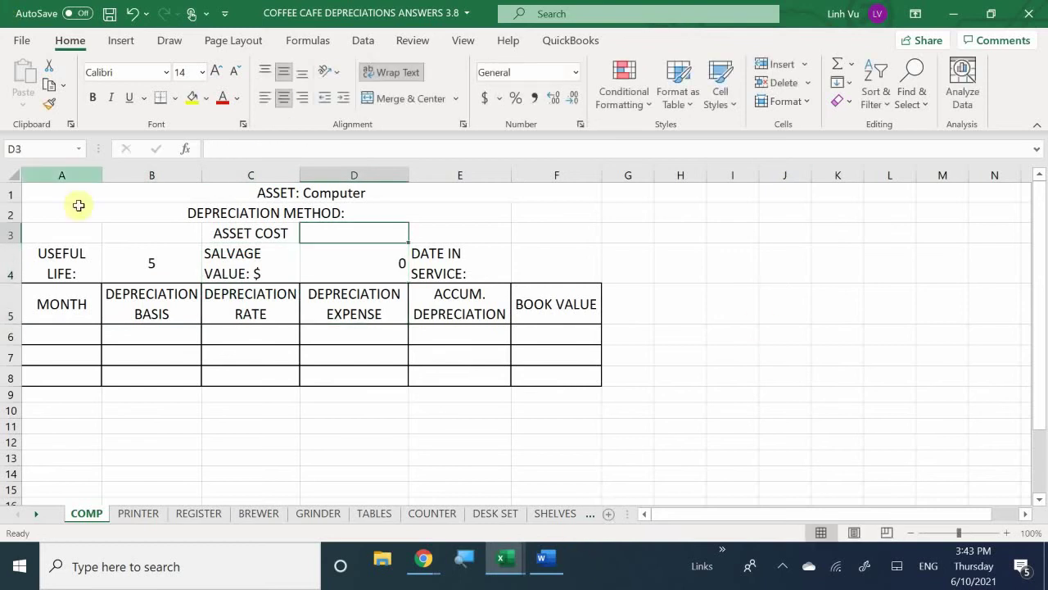
left_click(385, 214)
double_click(391, 213)
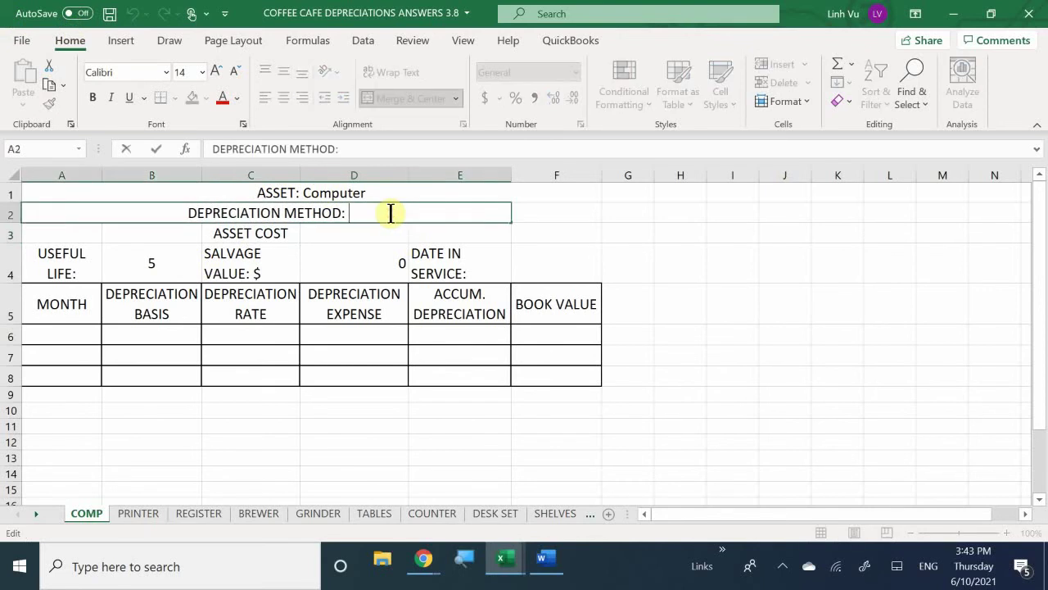
type("d")
key("BackSpace")
type("DD")
key("Return")
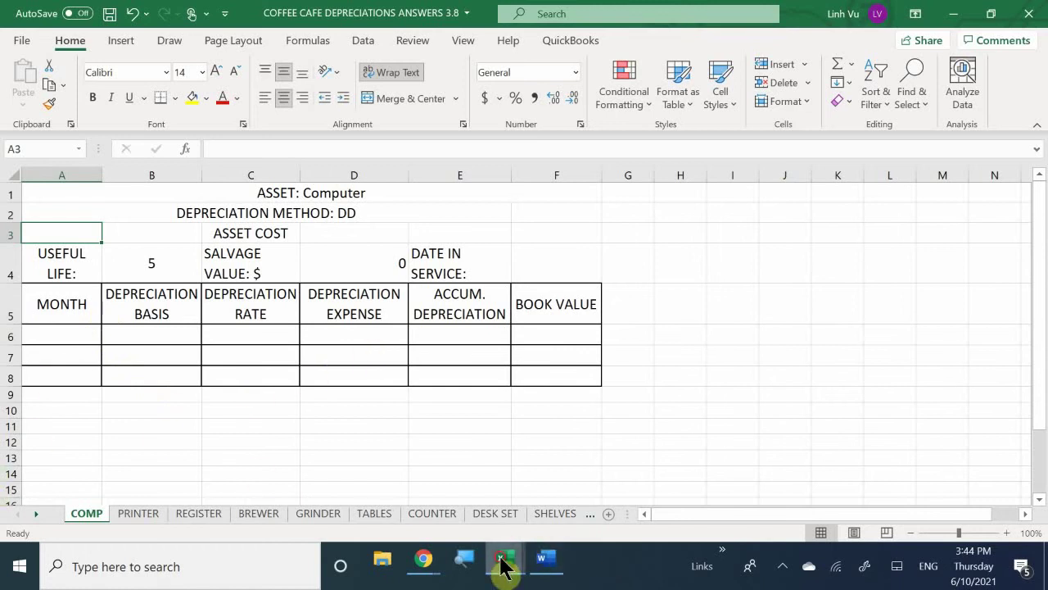
Step: Switch to the general ledger workbook and find the Computer account on the ASSETS sheet to read its cost and purchase date
mouse_move(502, 561)
mouse_move(261, 487)
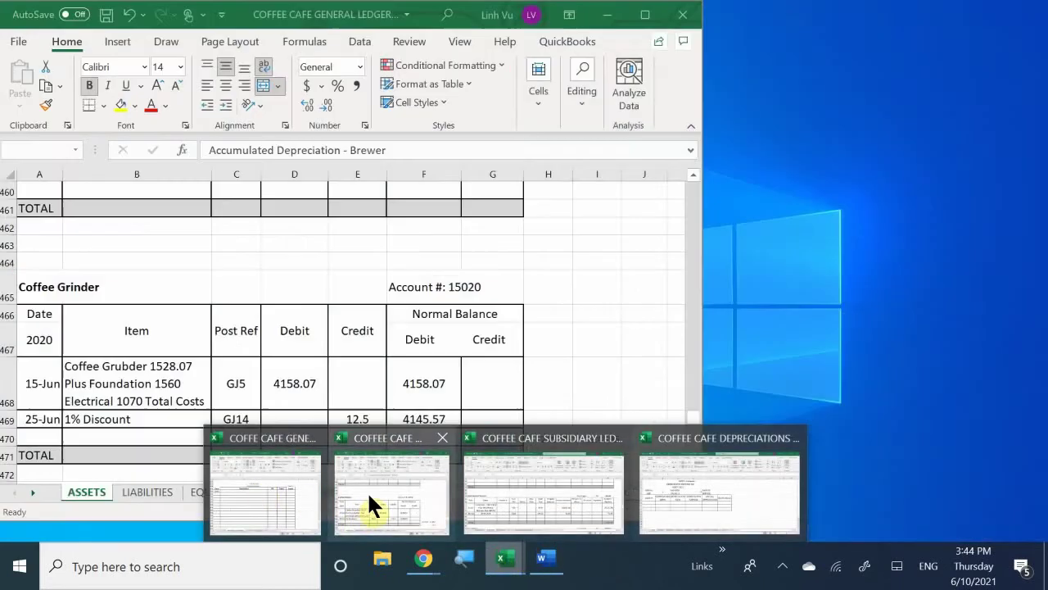
left_click(369, 495)
scroll(169, 351, "up", 9)
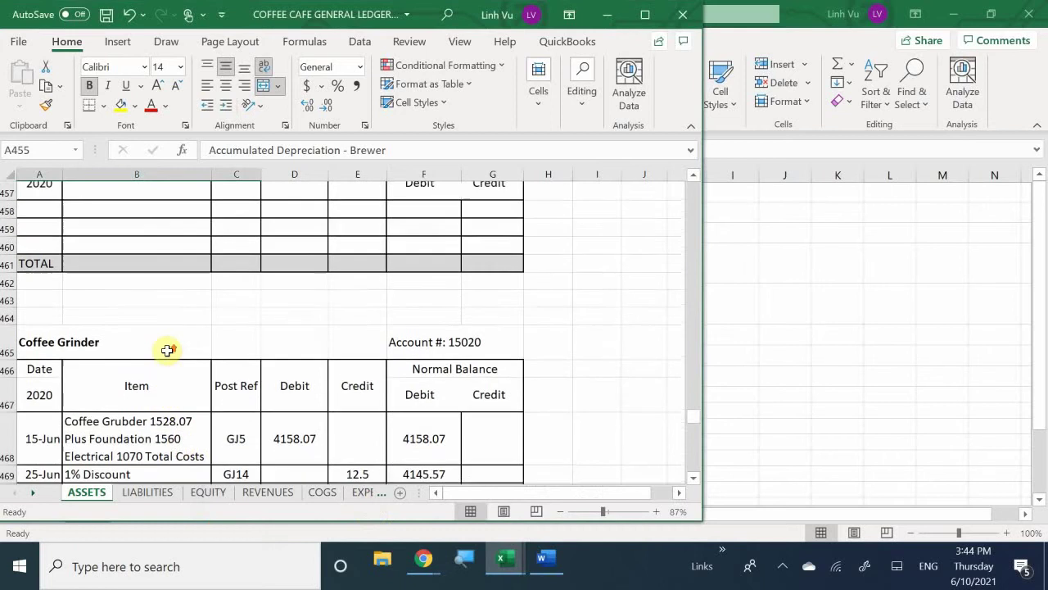
scroll(168, 349, "up", 9)
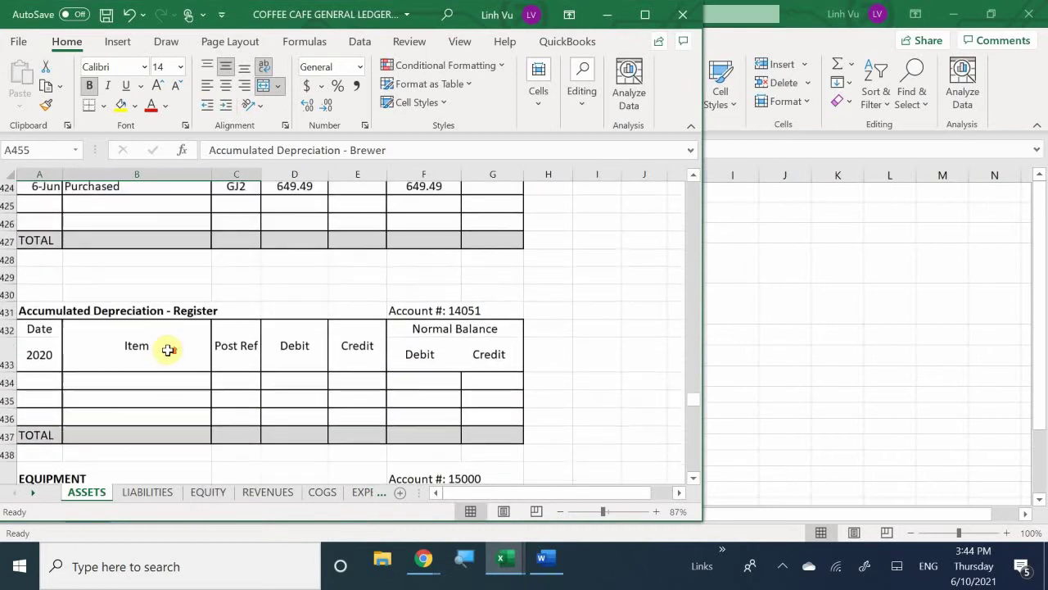
scroll(168, 349, "up", 2)
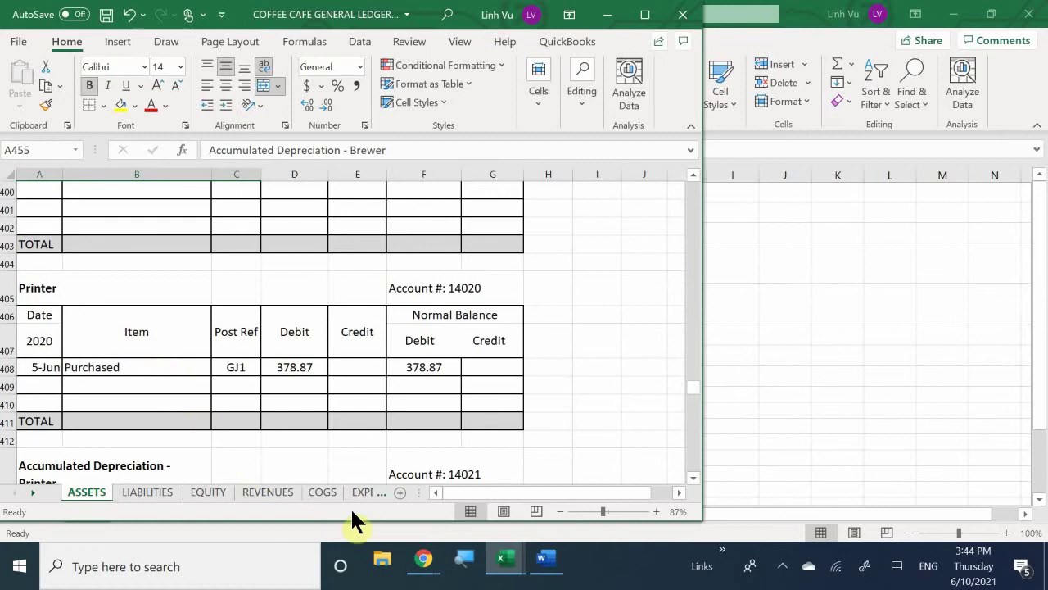
left_click(482, 492)
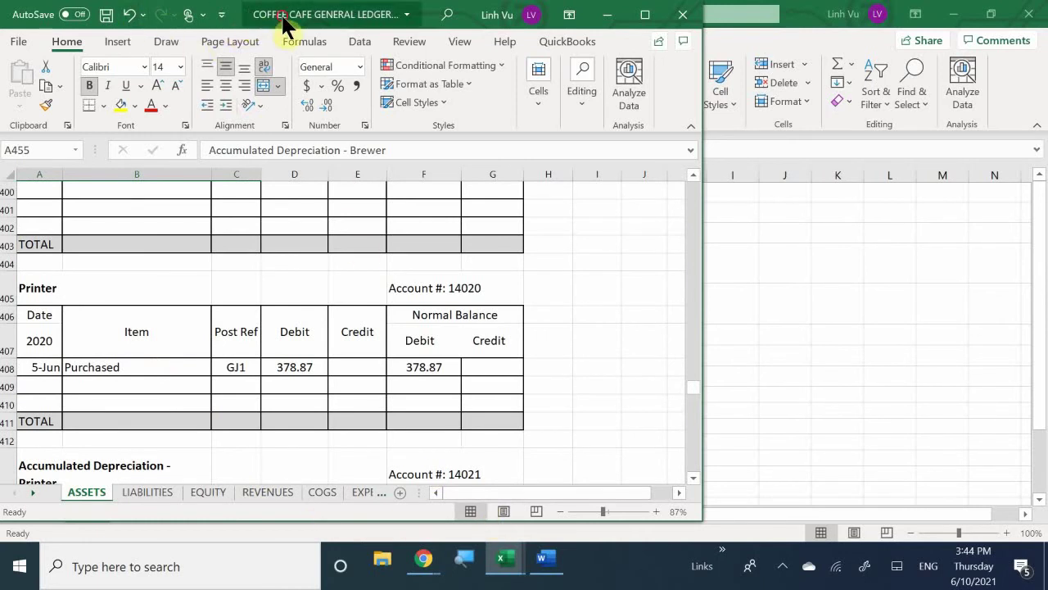
left_click_drag(283, 23, 298, 28)
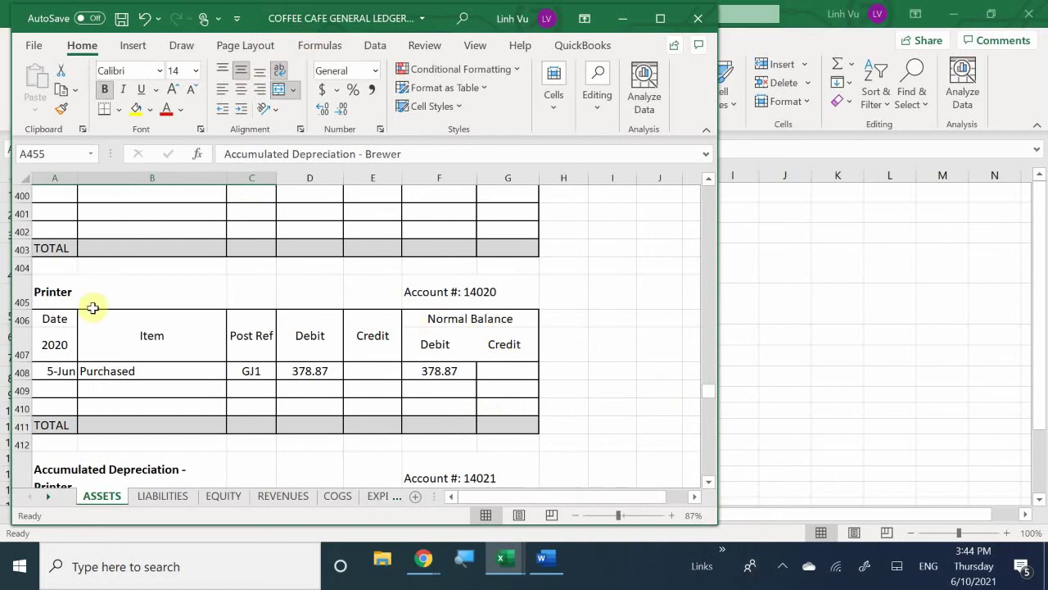
scroll(86, 292, "up", 3)
scroll(85, 293, "up", 6)
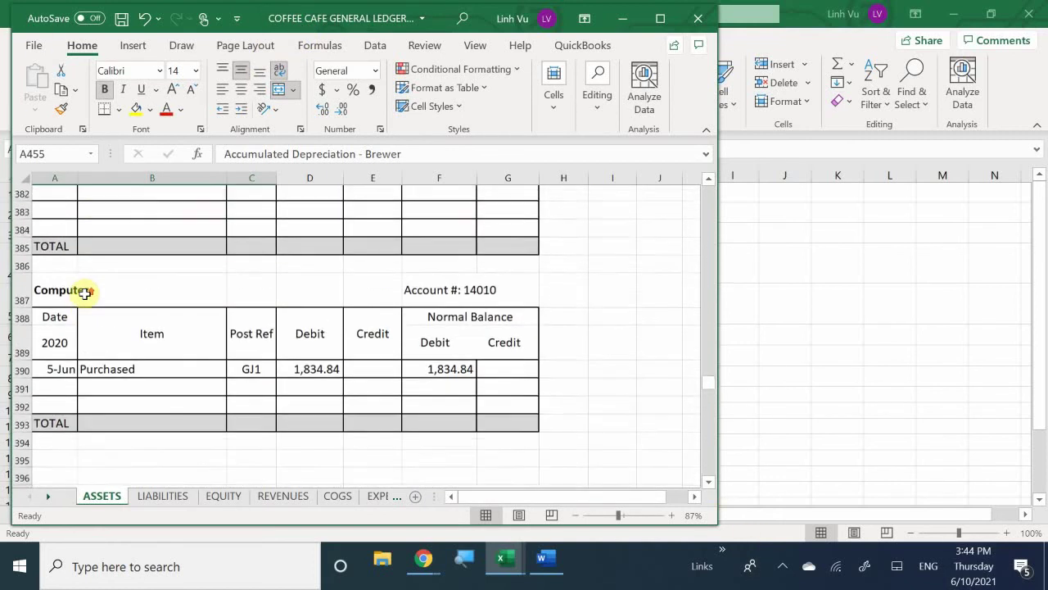
scroll(85, 293, "down", 3)
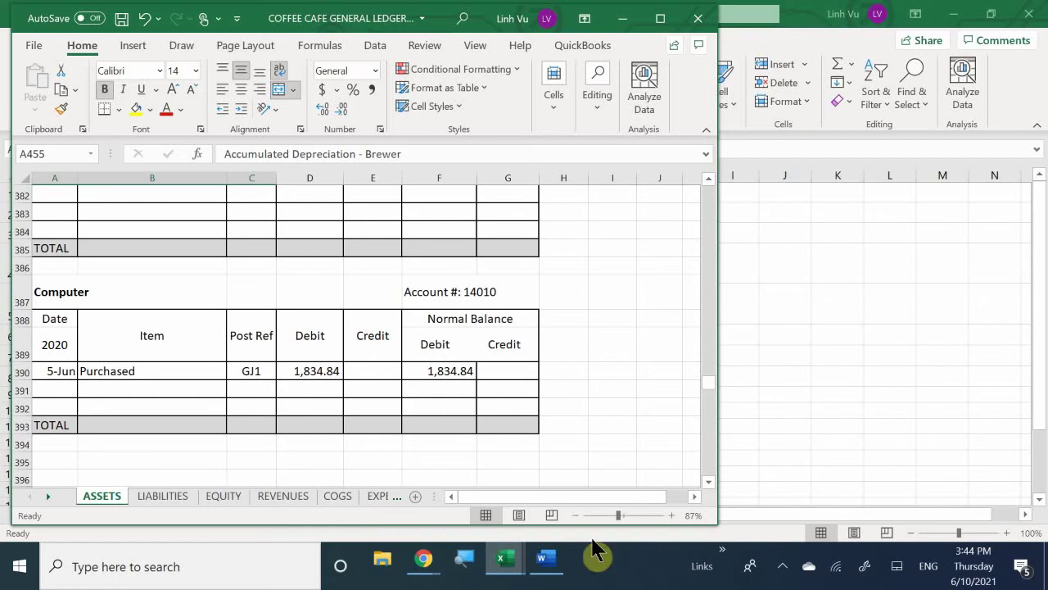
Step: Return to the depreciation workbook and enter 1834.84 as the computer's asset cost in D3
mouse_move(501, 568)
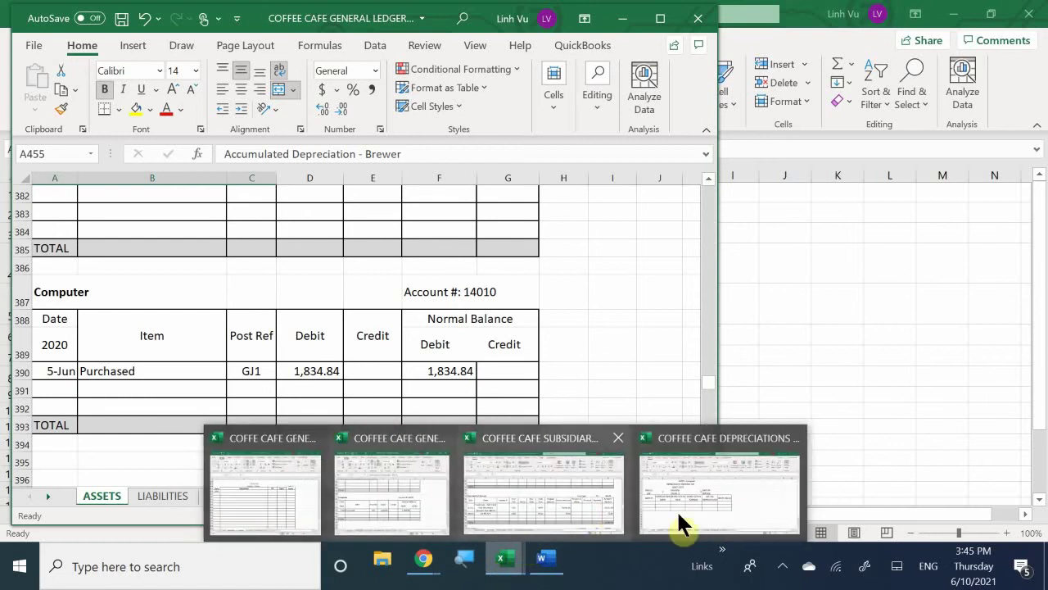
left_click(677, 509)
left_click(335, 232)
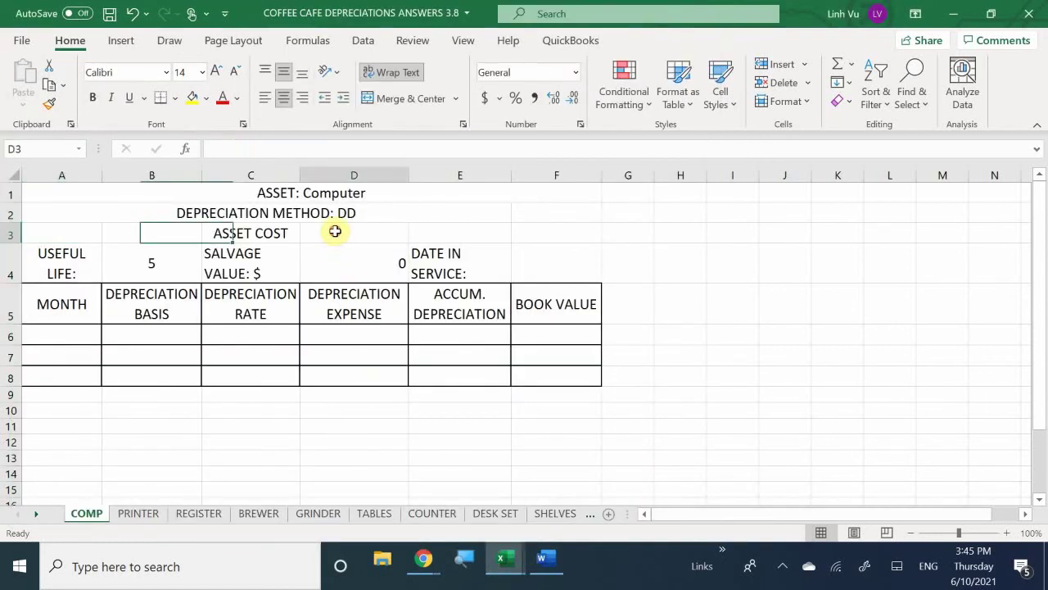
type("18")
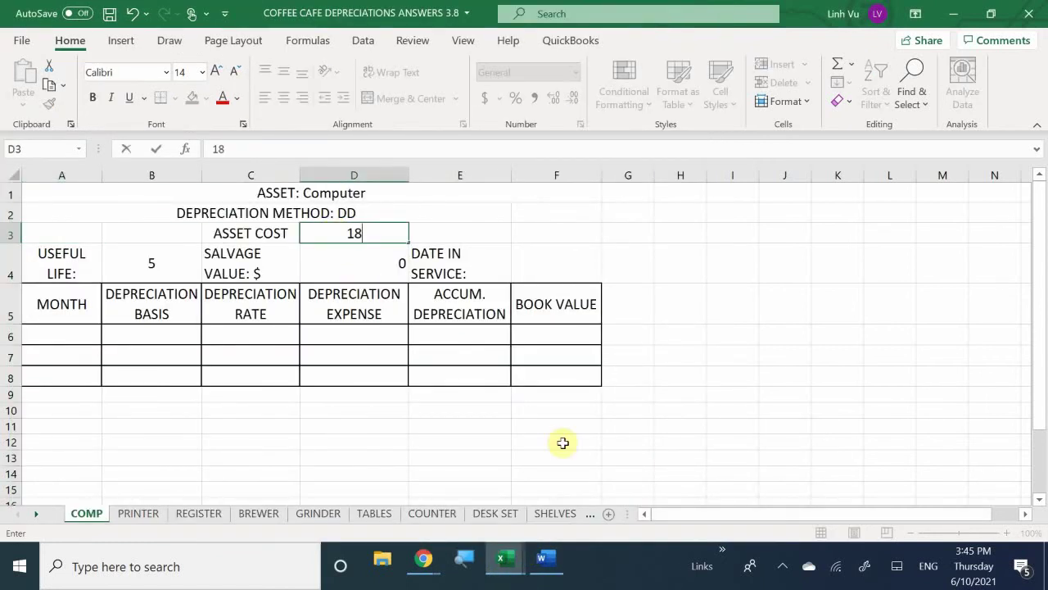
type("34.84")
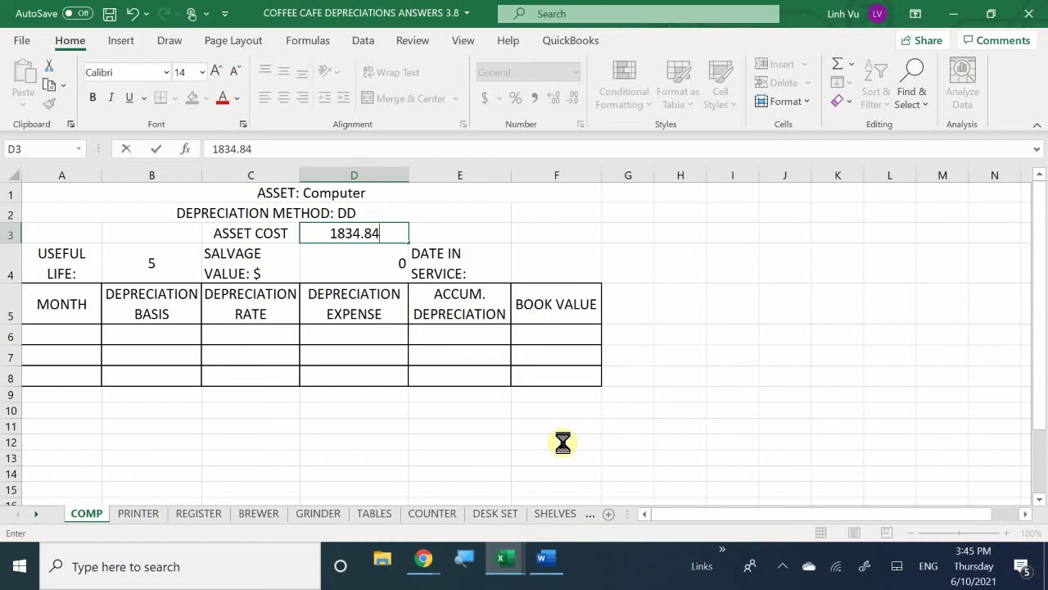
key("Return")
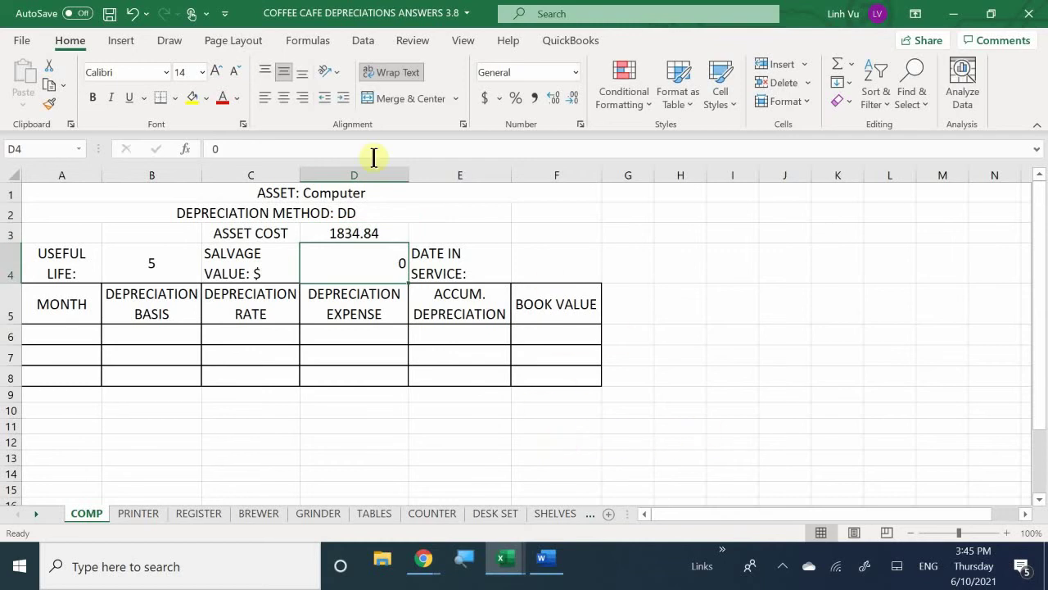
Step: Enter 6/5 as the computer's date in service in F4
left_click(551, 260)
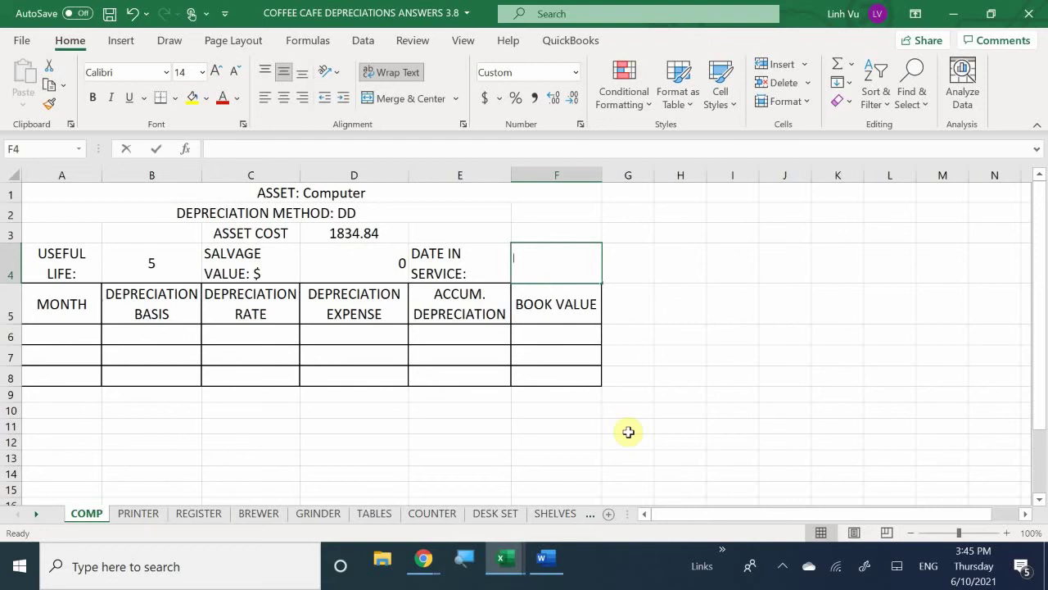
type("6/5")
key("Return")
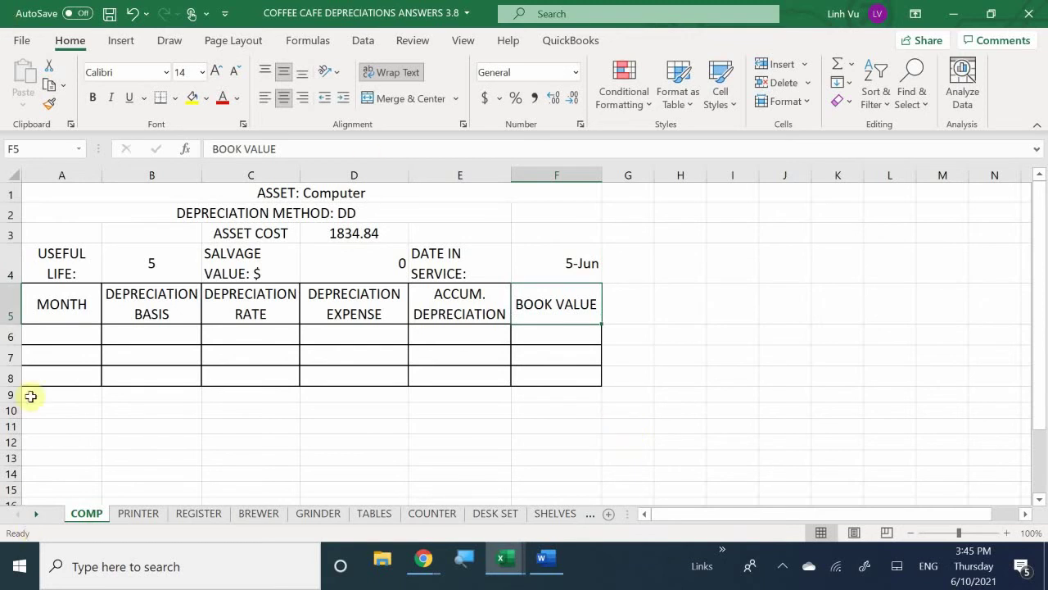
Step: Enter JUNE as the first month of the computer's schedule in A6
left_click(70, 341)
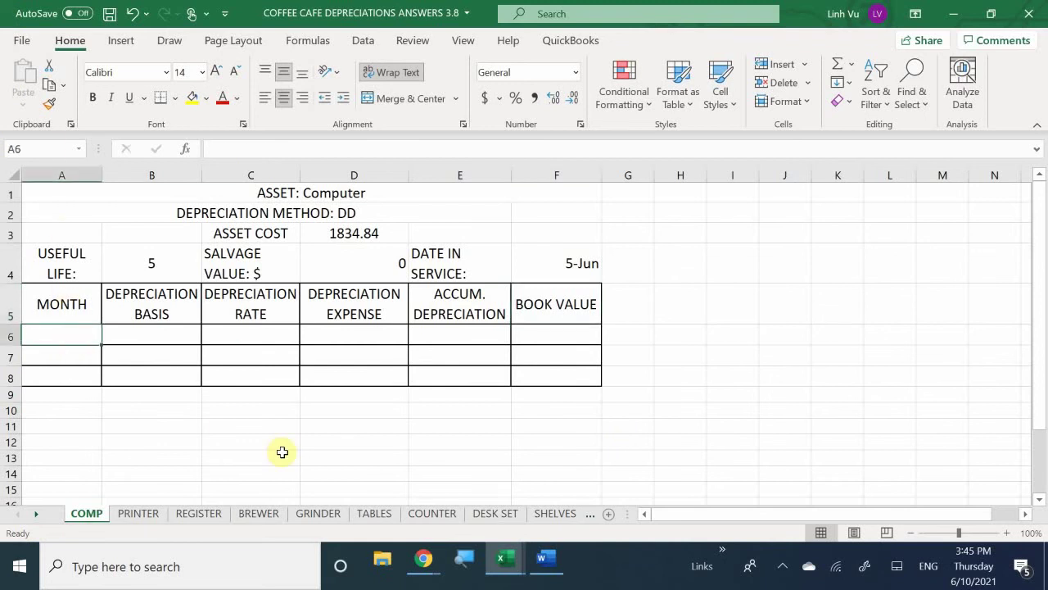
type("JU")
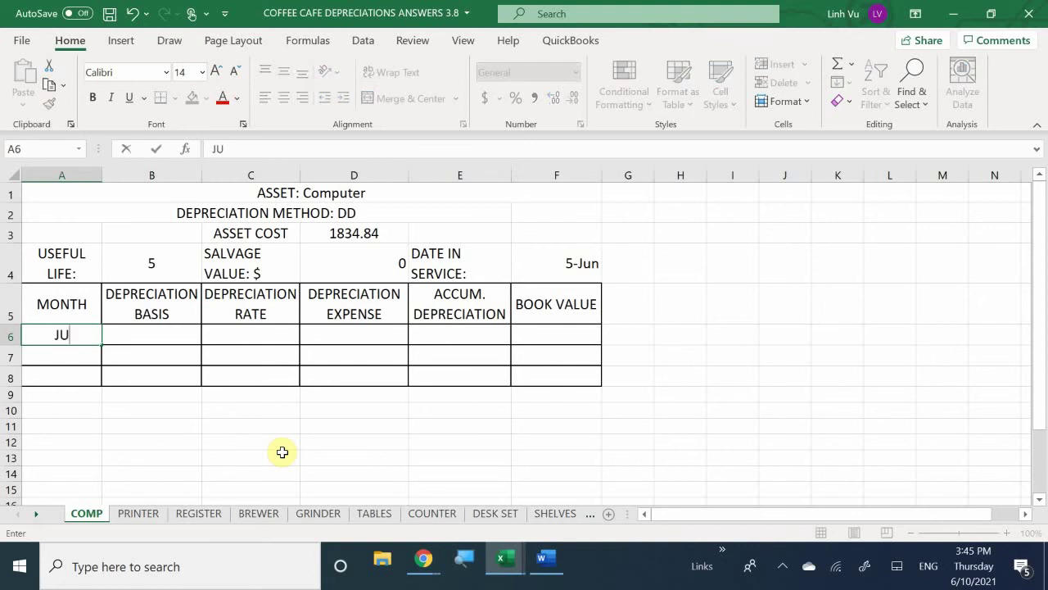
type("NE")
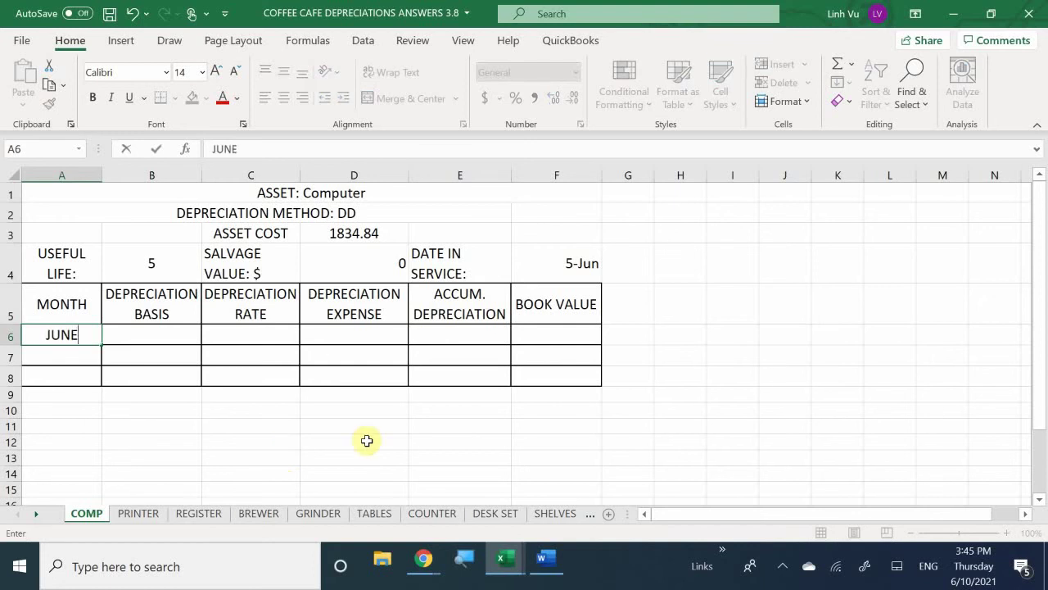
key("Return")
key("Right")
key("Up")
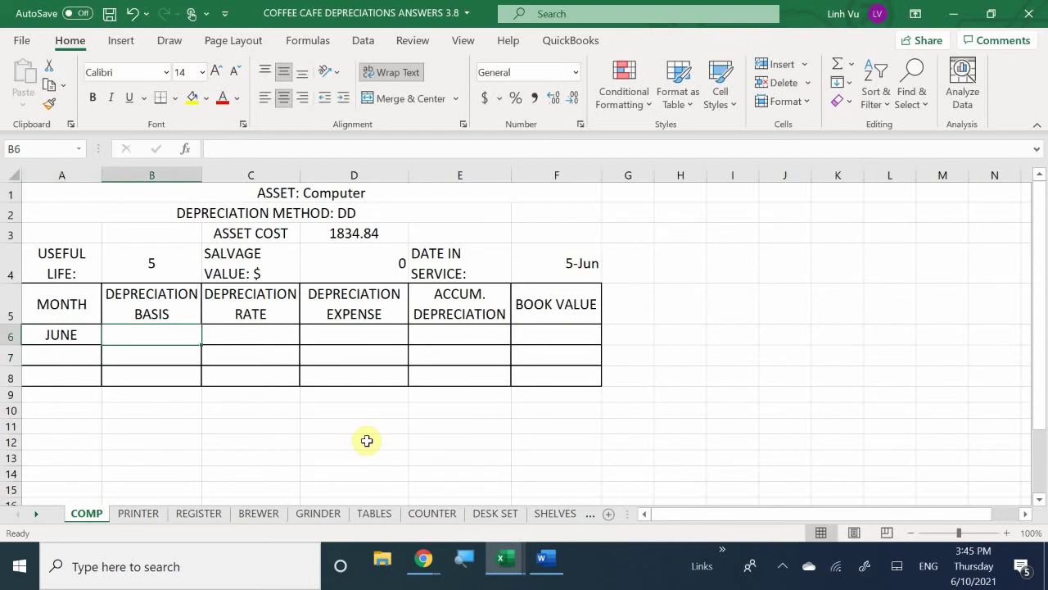
Step: Calculate June's double declining depreciation rate in C6 with the formula =1/B4*2
type("=")
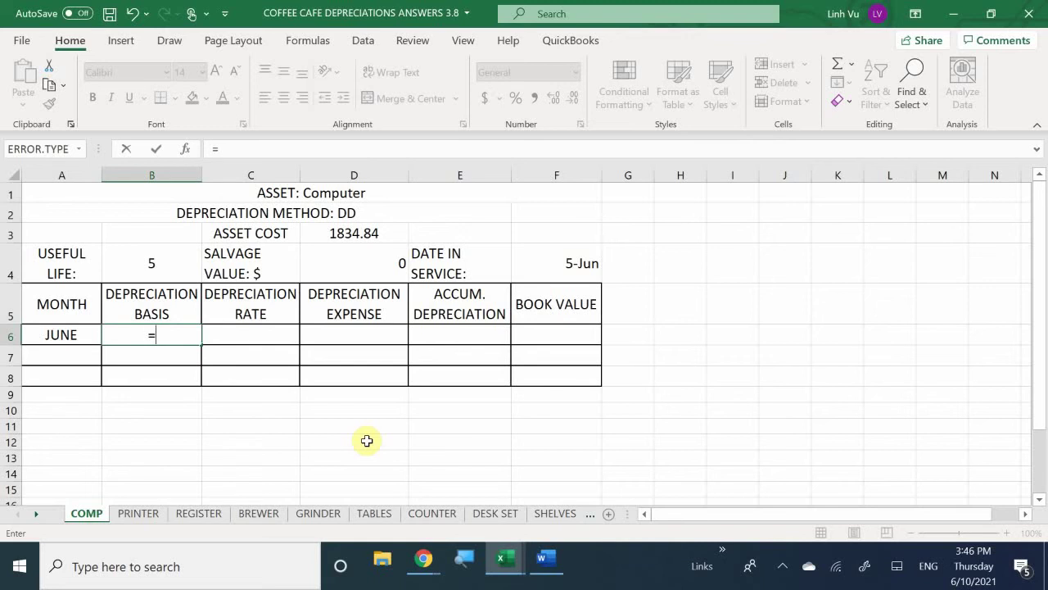
key("BackSpace")
key("Tab")
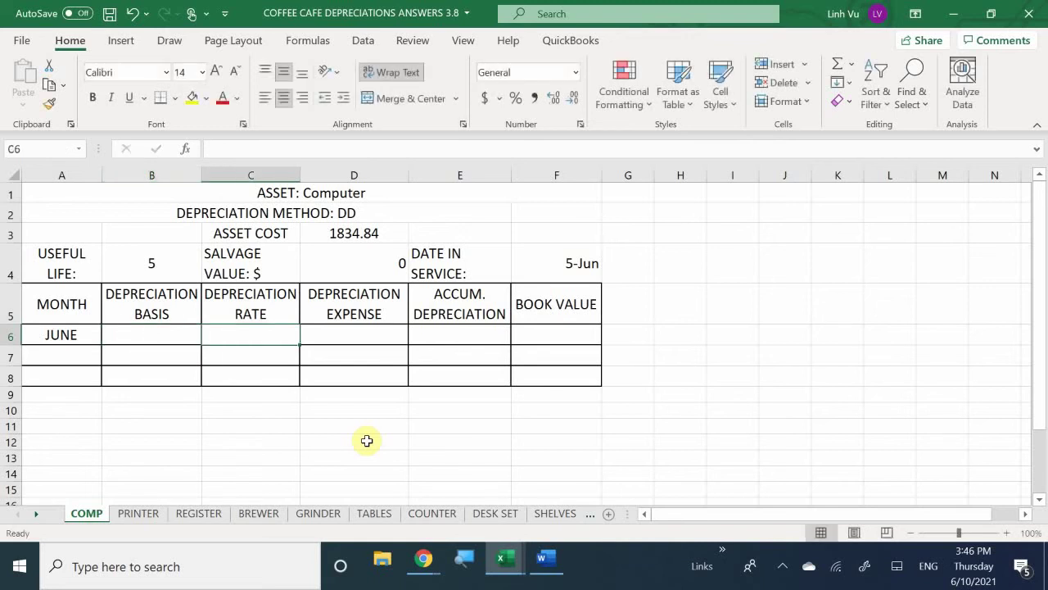
type("=1/")
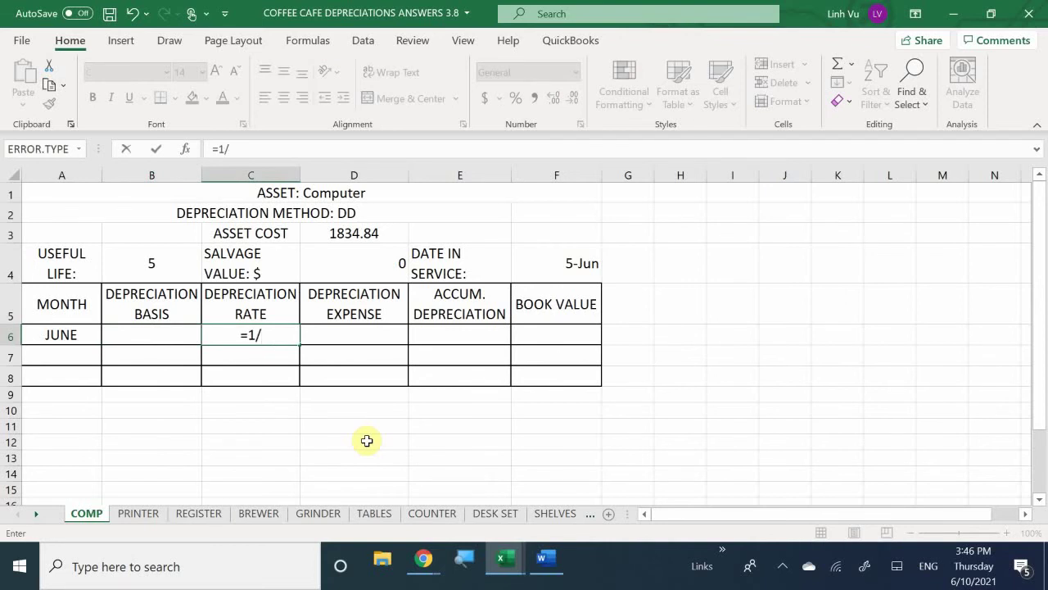
key("Left")
key("Up")
key("Up")
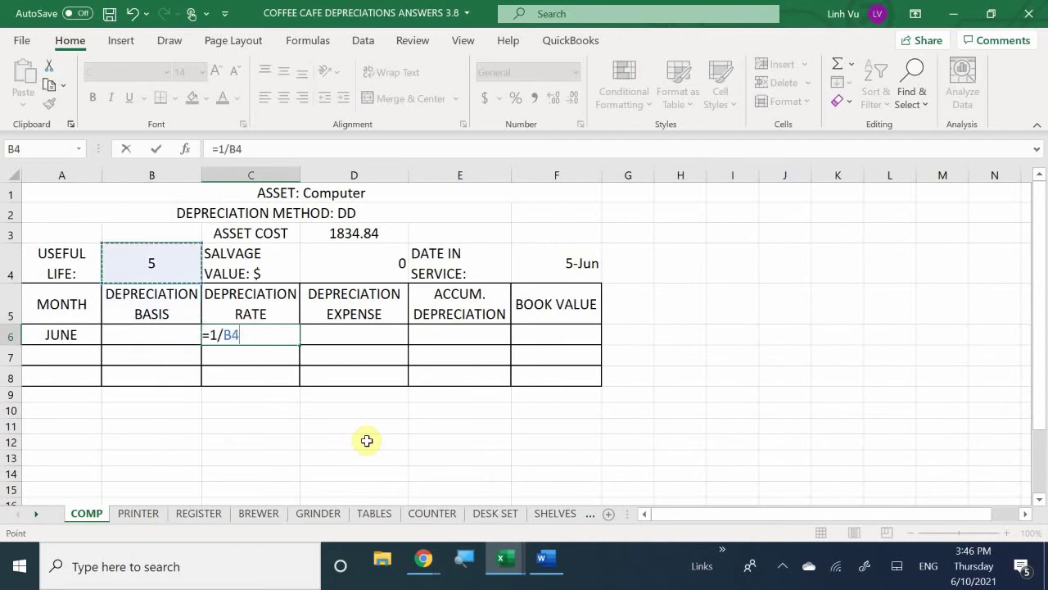
type("*2")
key("Return")
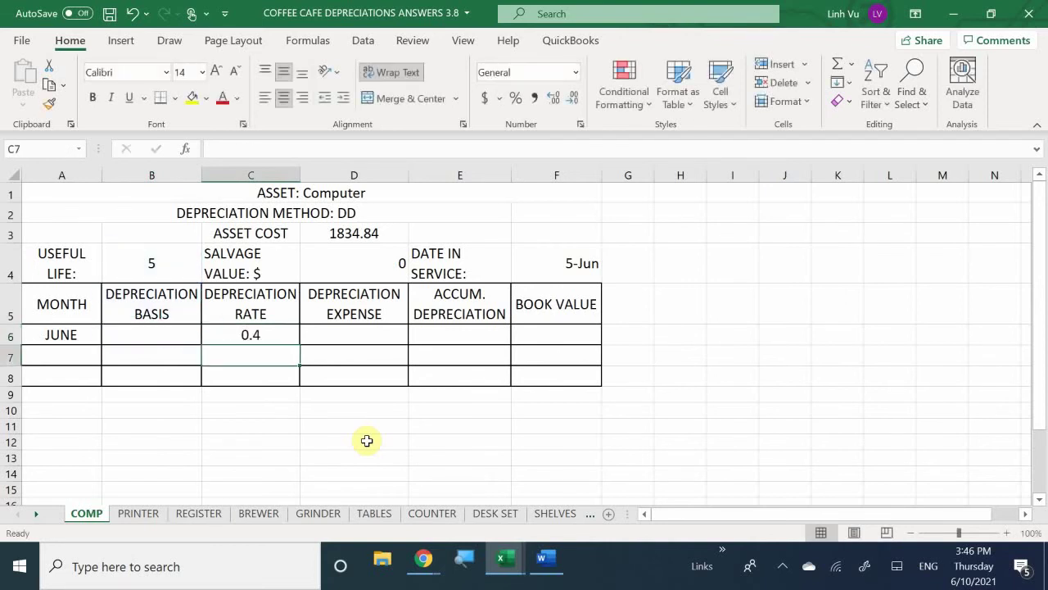
Step: Set June's depreciation basis in B6 to the asset cost with the formula =D3
key("Left")
key("Up")
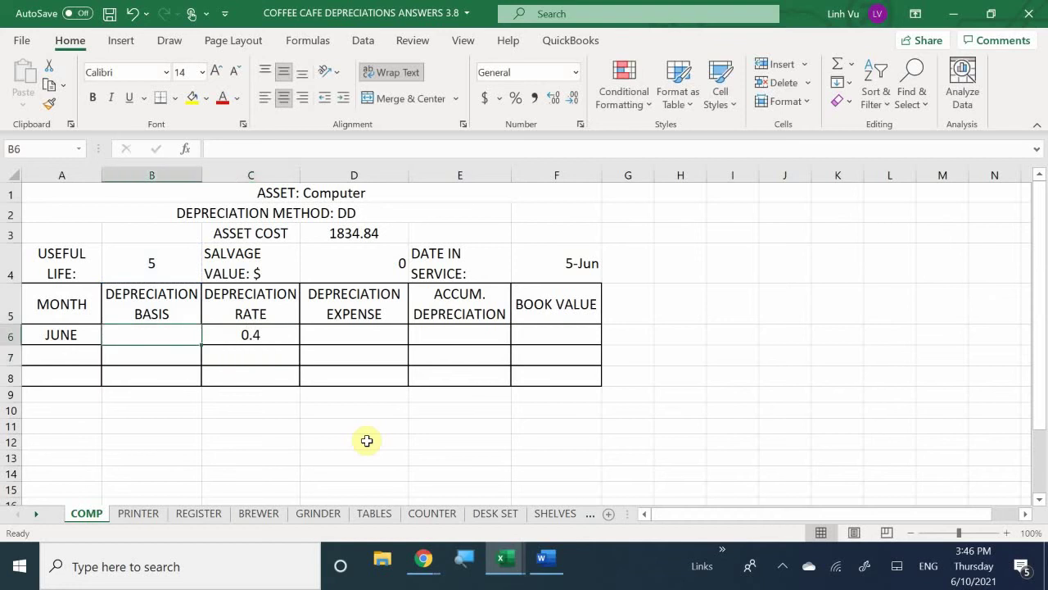
type("=")
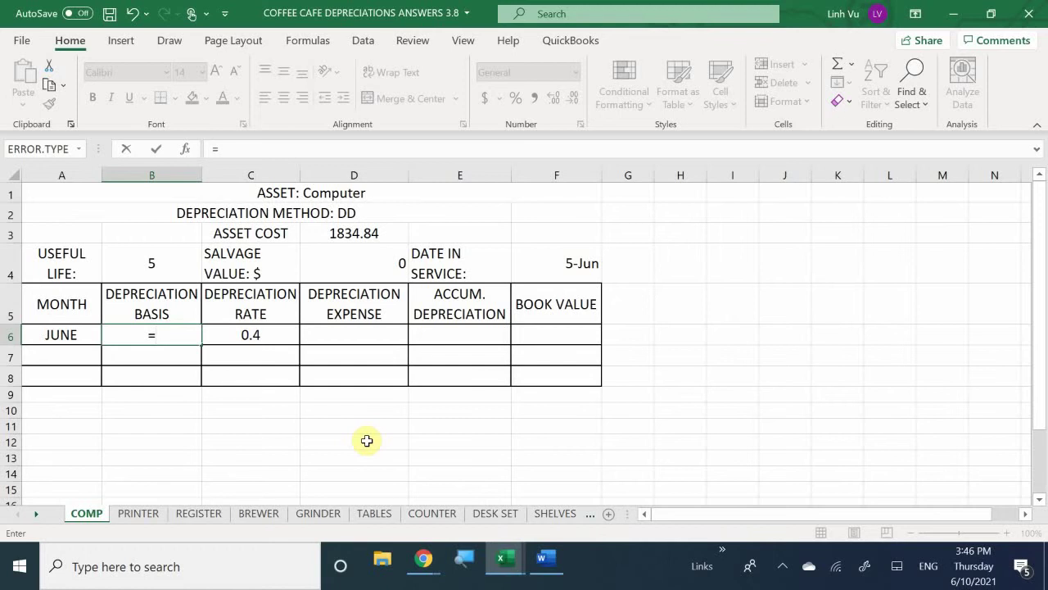
left_click(366, 234)
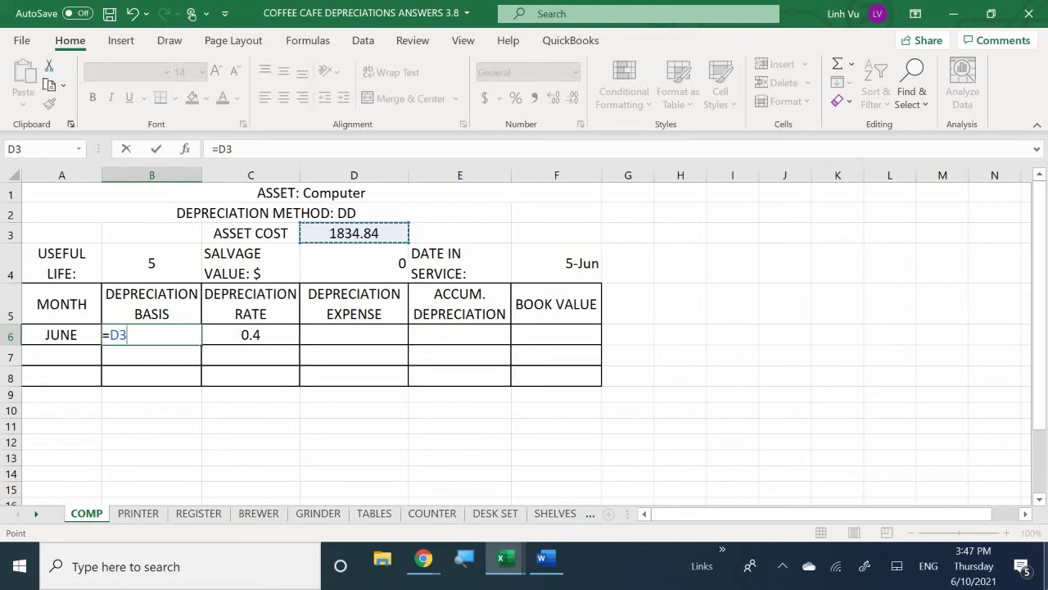
key("Return")
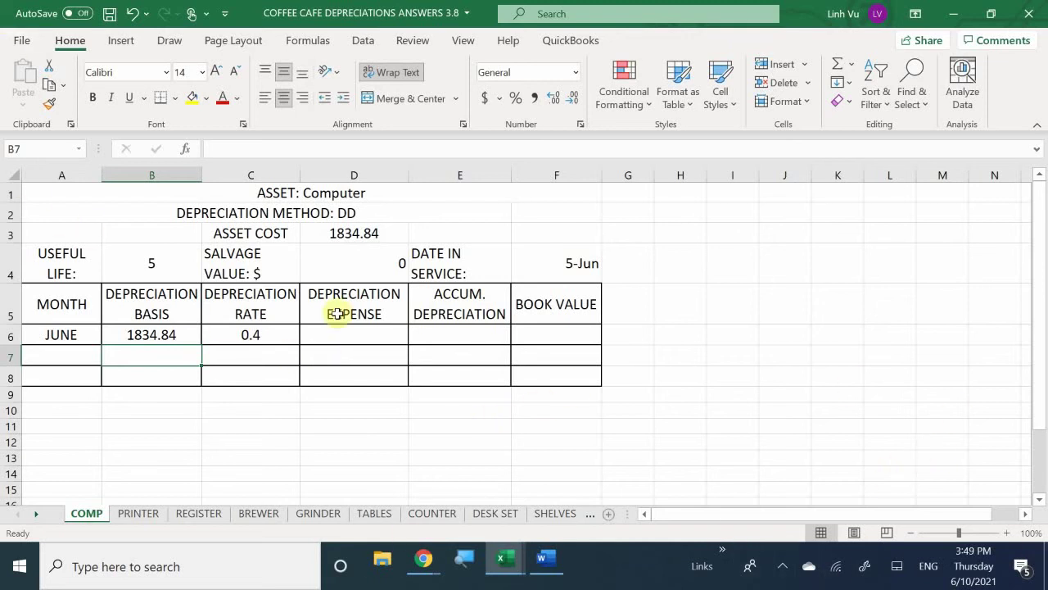
Step: Review the formula behind June's depreciation rate in C6
left_click(348, 341)
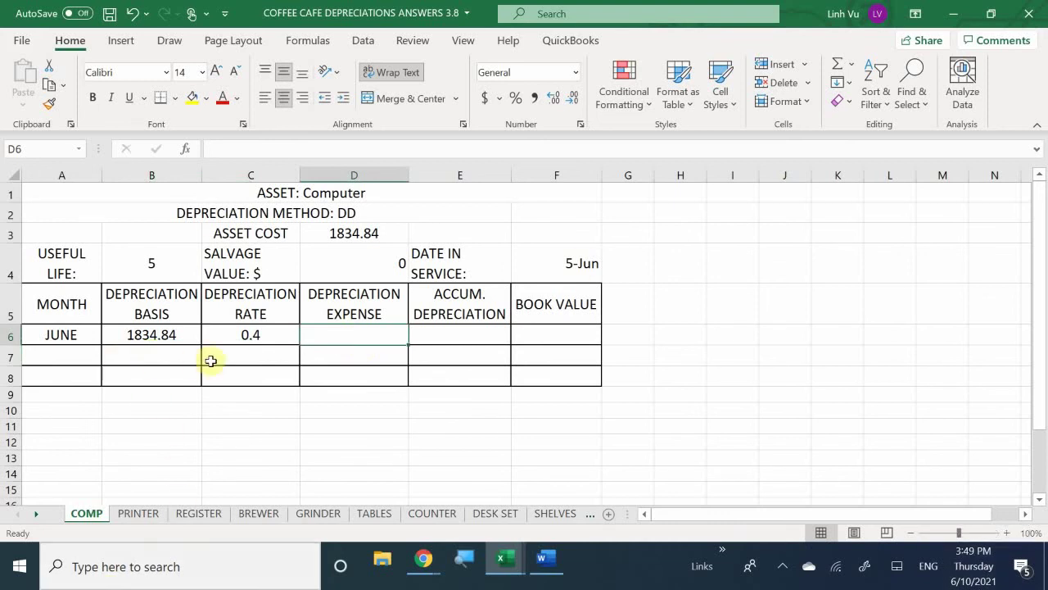
left_click(235, 333)
double_click(235, 333)
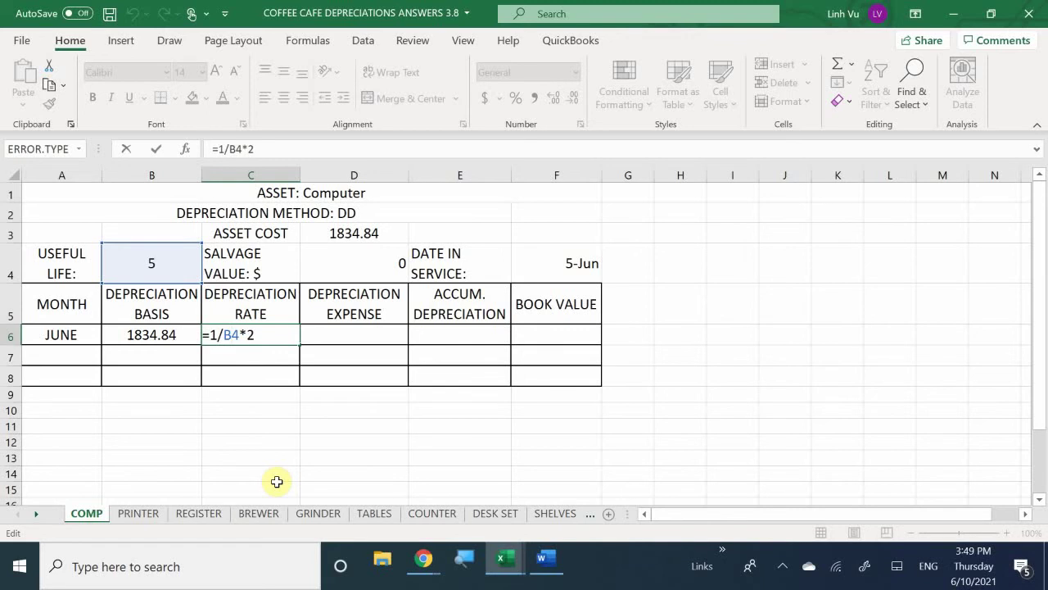
key("Return")
Step: Calculate June's depreciation expense for the computer in D6 with the formula =ROUND(B6*C6/12,2)
key("Up")
key("Right")
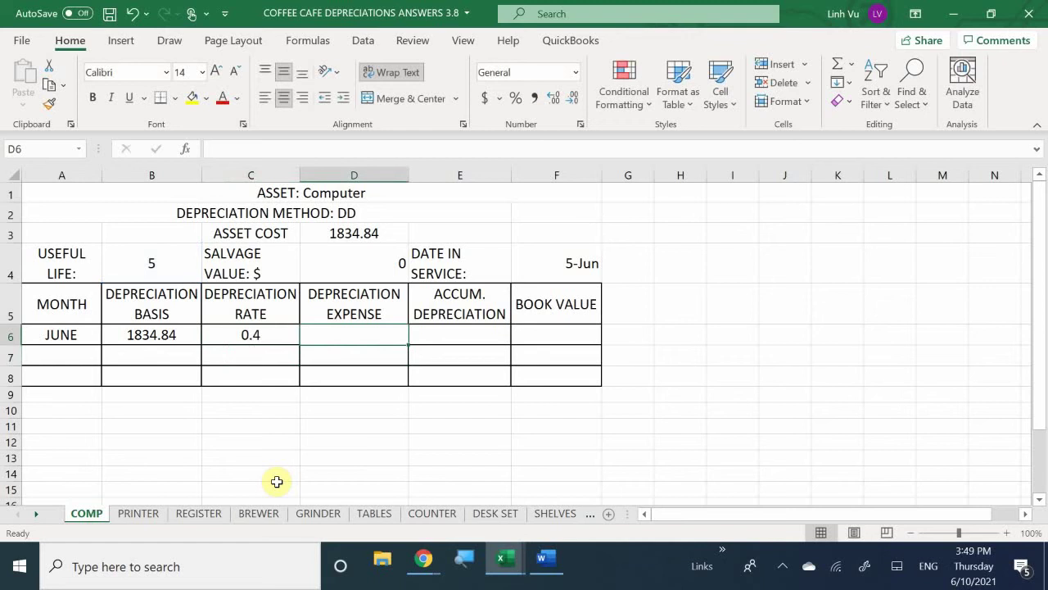
type("=")
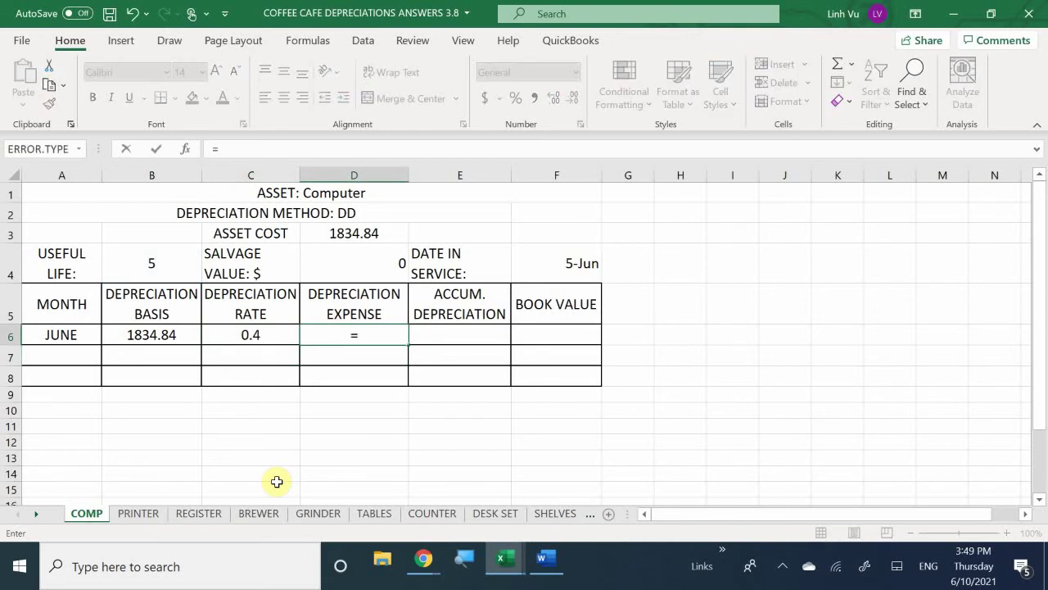
type("ROUND")
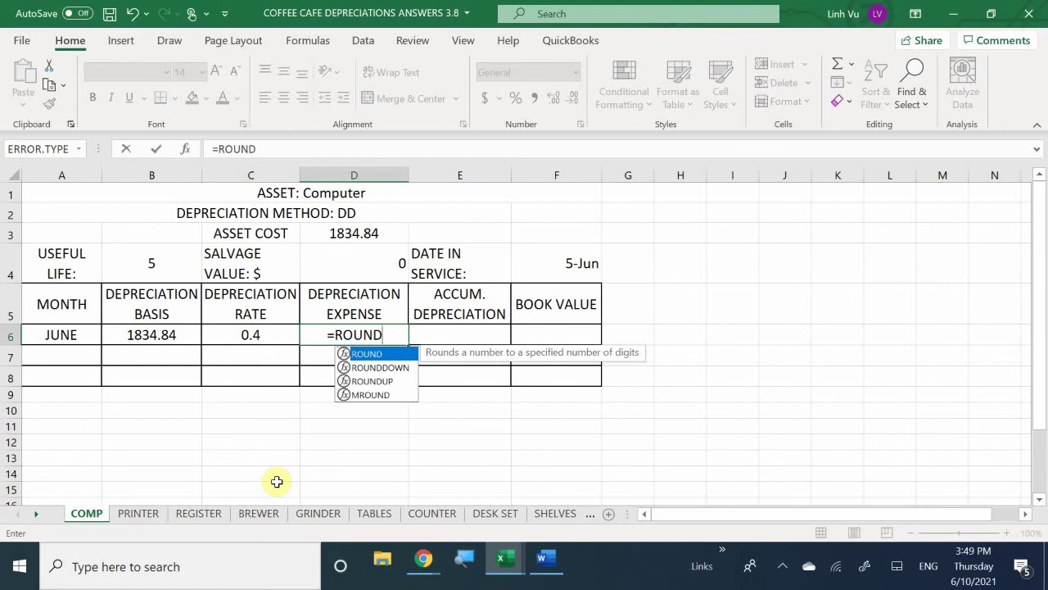
type("(")
key("Left")
key("Left")
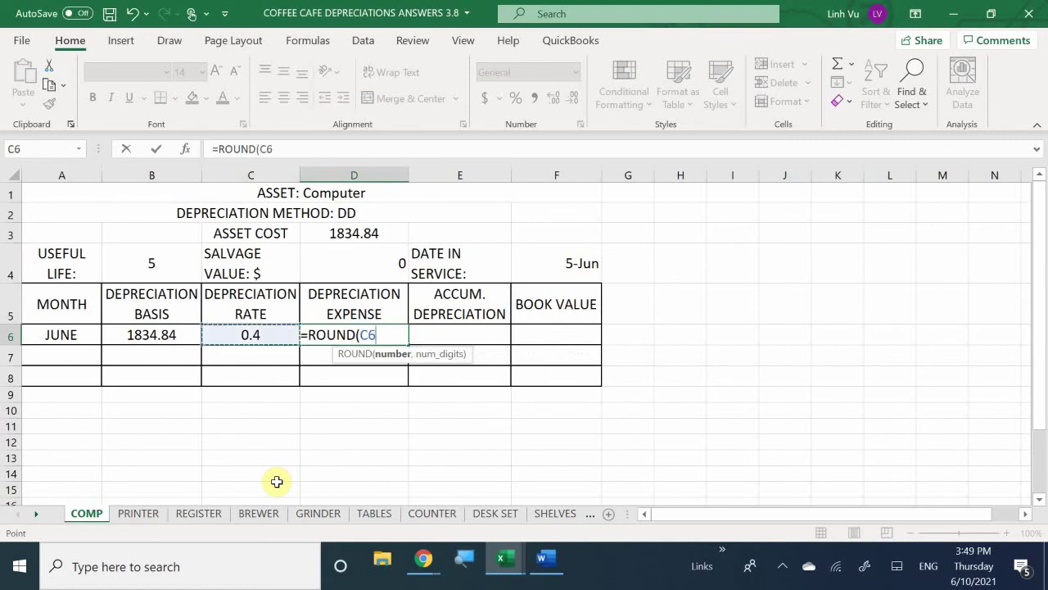
type("*")
key("Left")
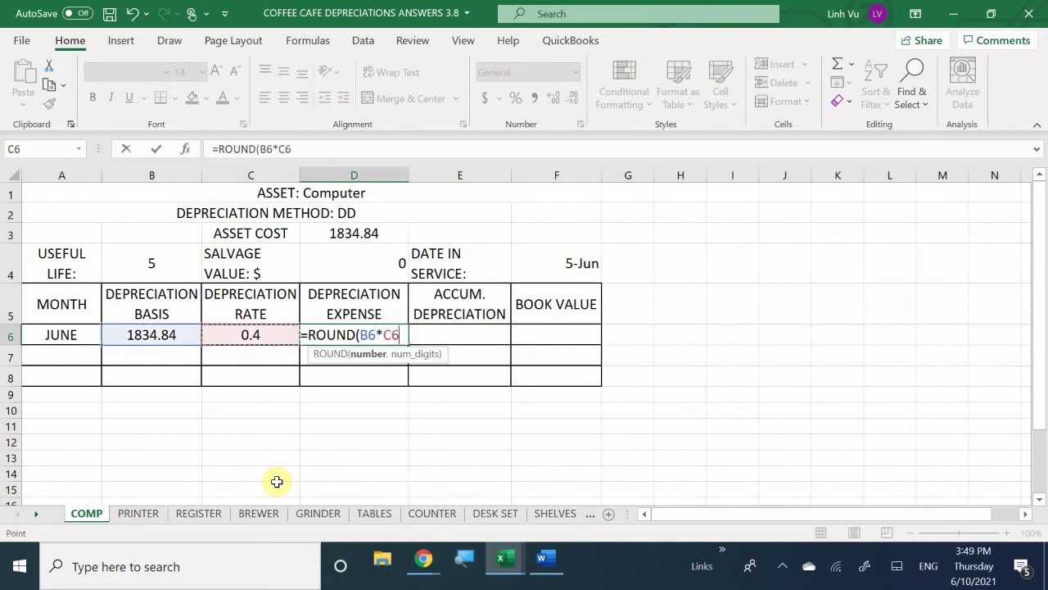
type("/12")
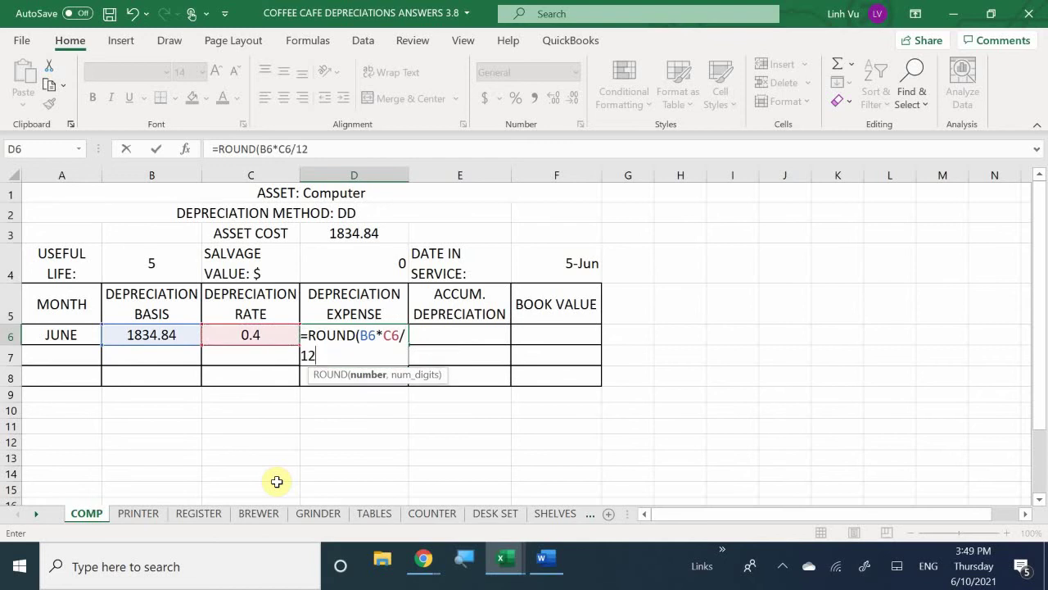
type(",2")
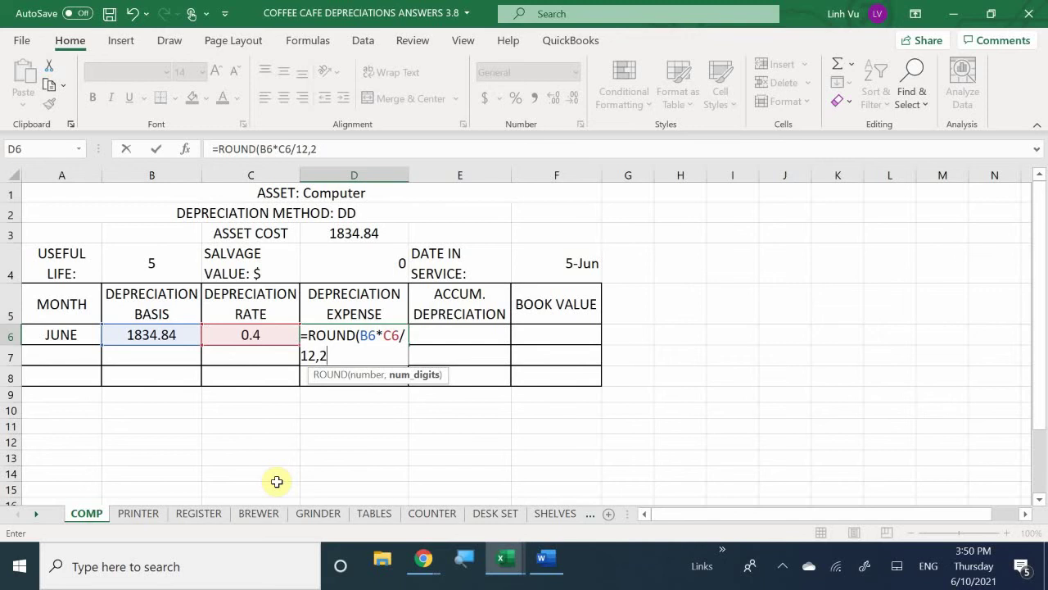
type(")")
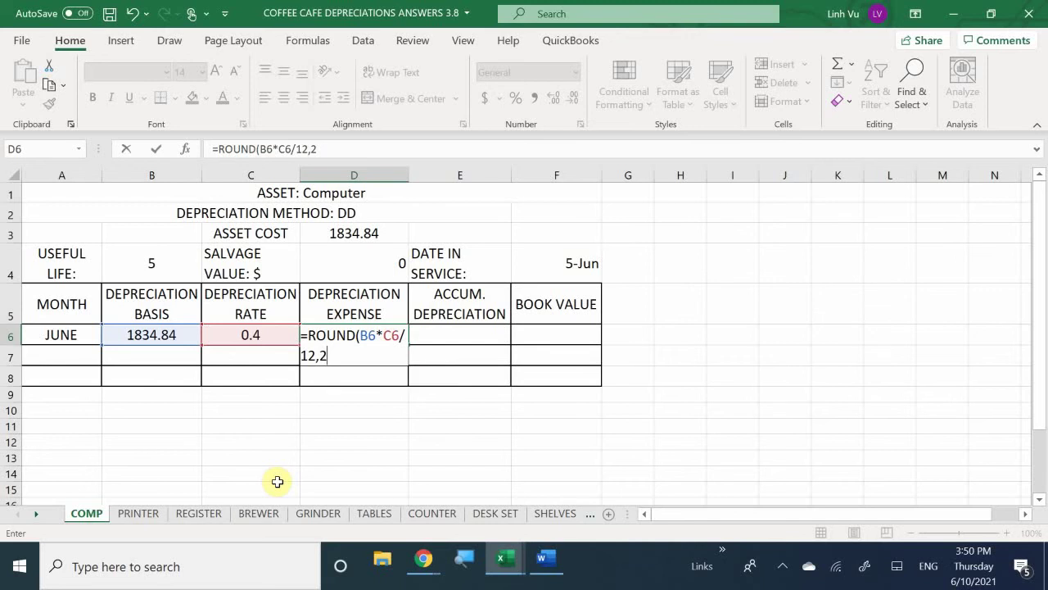
key("Return")
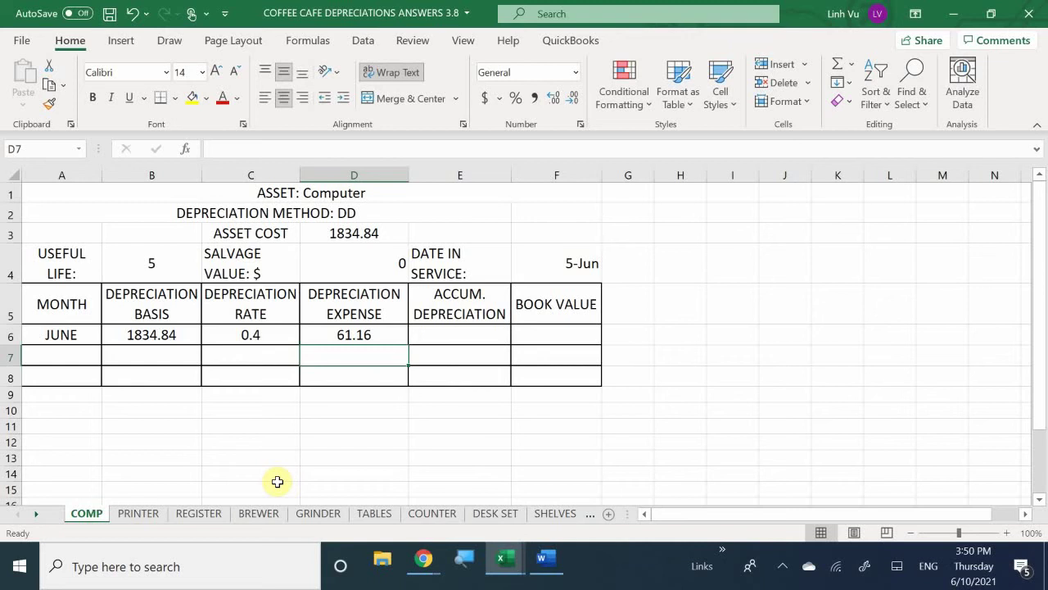
Step: Set June's accumulated depreciation in E6 equal to the month's depreciation expense with the formula =D6
key("Right")
key("Up")
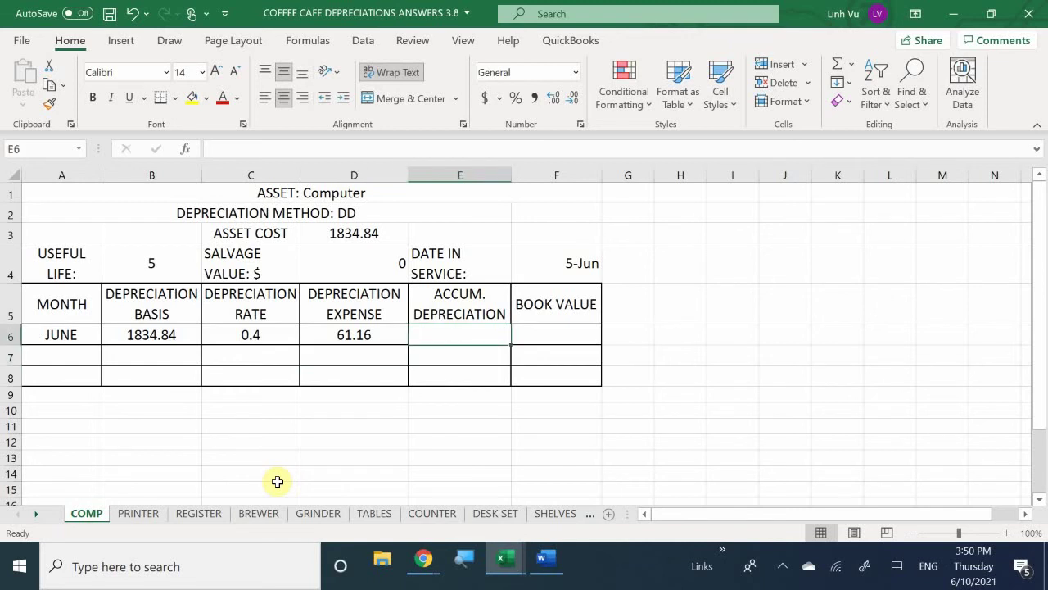
type("=")
key("Left")
key("Return")
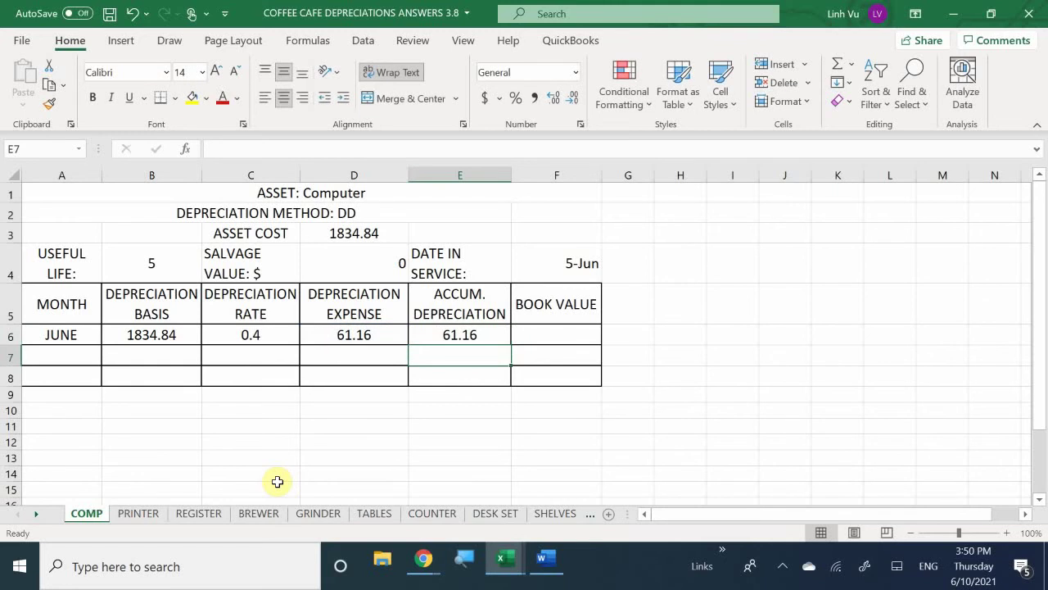
Step: Calculate June's book value in F6 as asset cost minus accumulated depreciation with the formula =D3-E6
key("Right")
key("Down")
key("Up")
key("Up")
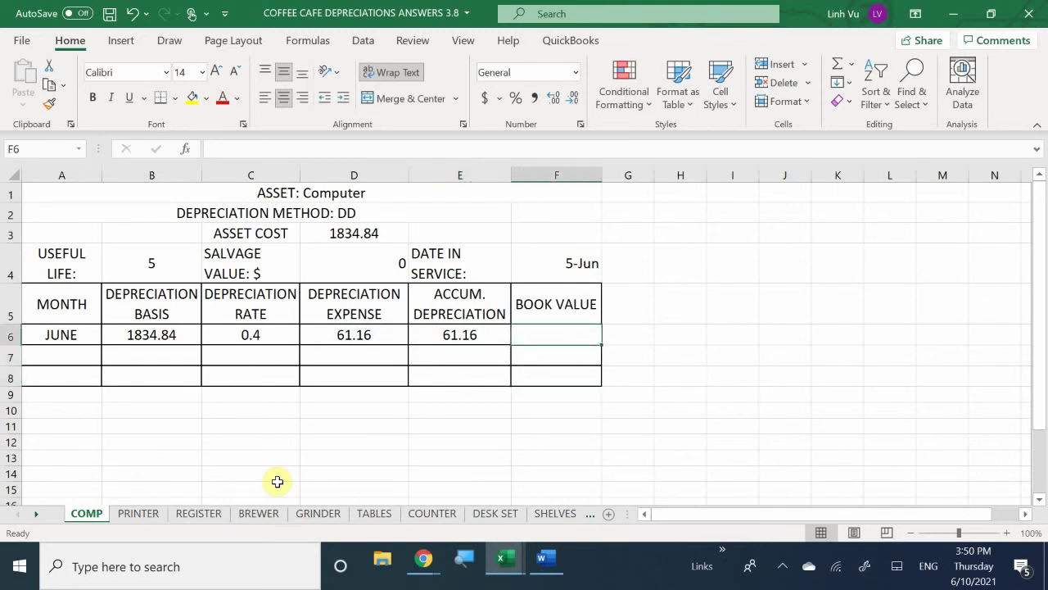
type("=")
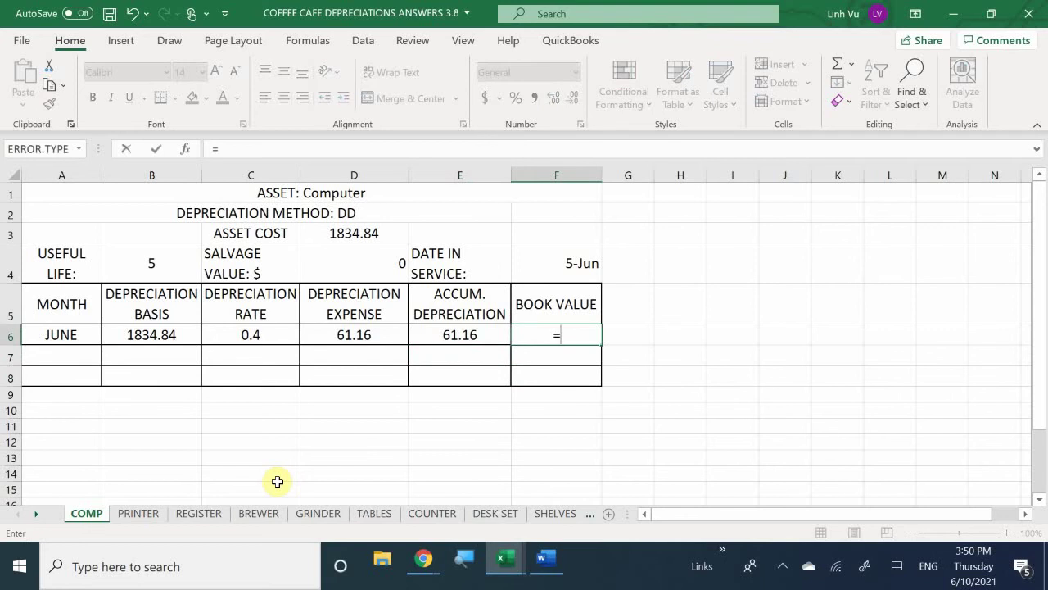
key("Up")
key("Up")
key("Up")
key("Left")
key("Left")
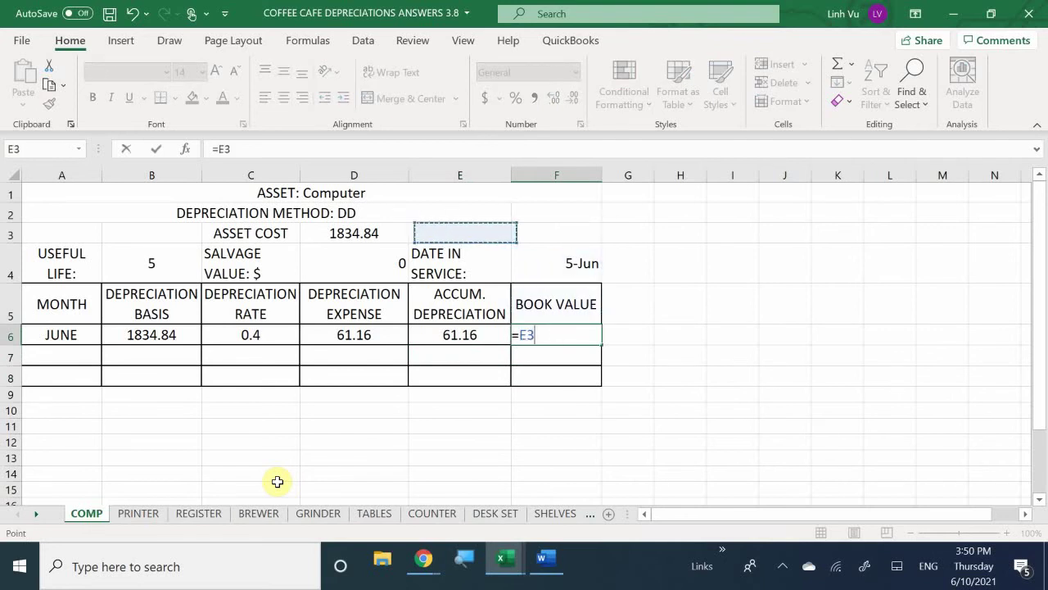
type("-")
key("Left")
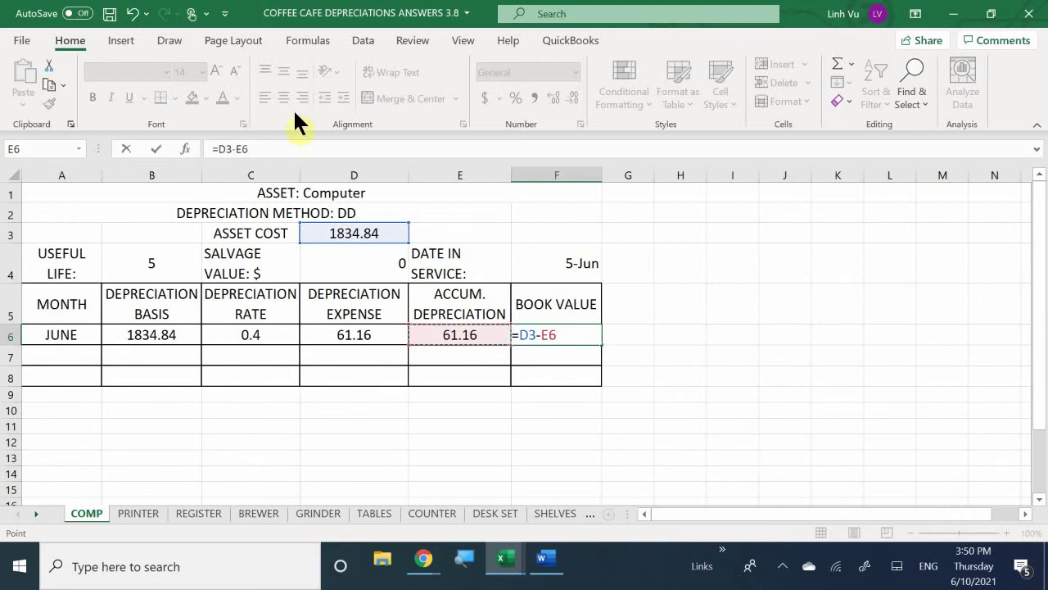
key("Return")
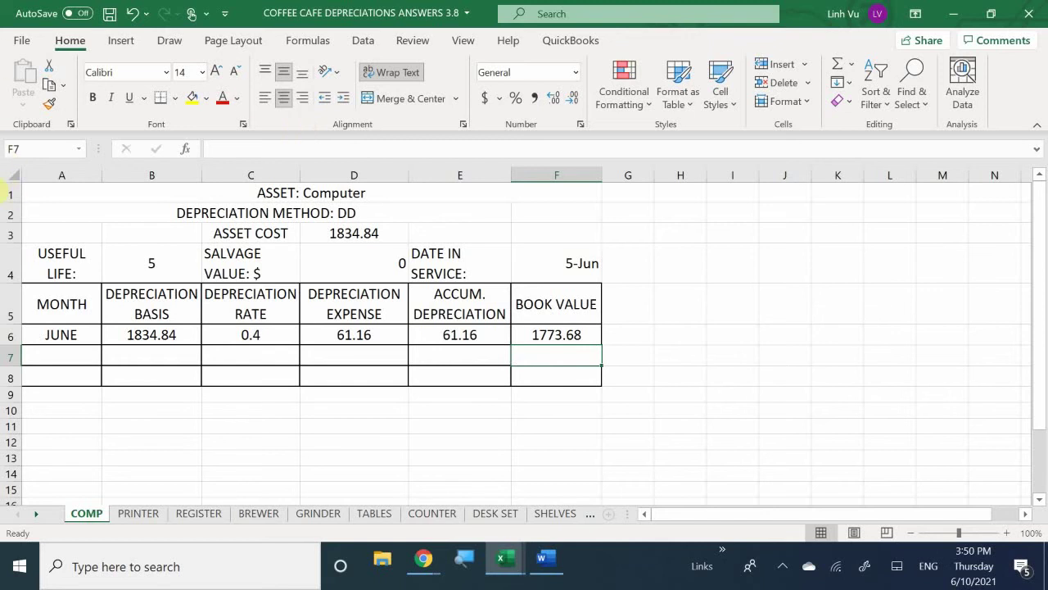
Step: Add JULY as the month in A7 and set its depreciation basis in B7 to June's book value with =F6
left_click(66, 355)
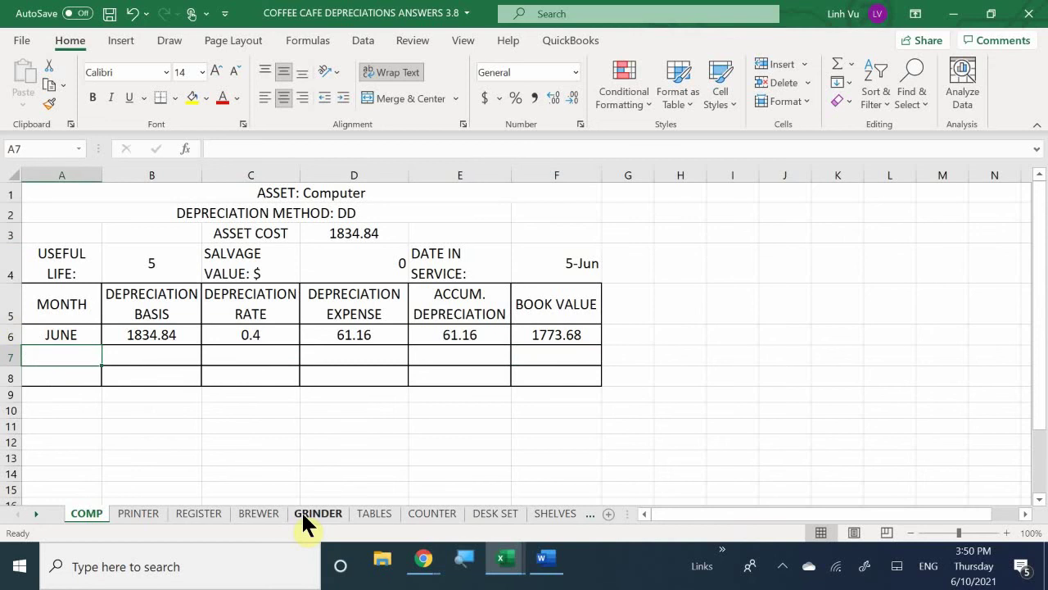
type("JULY")
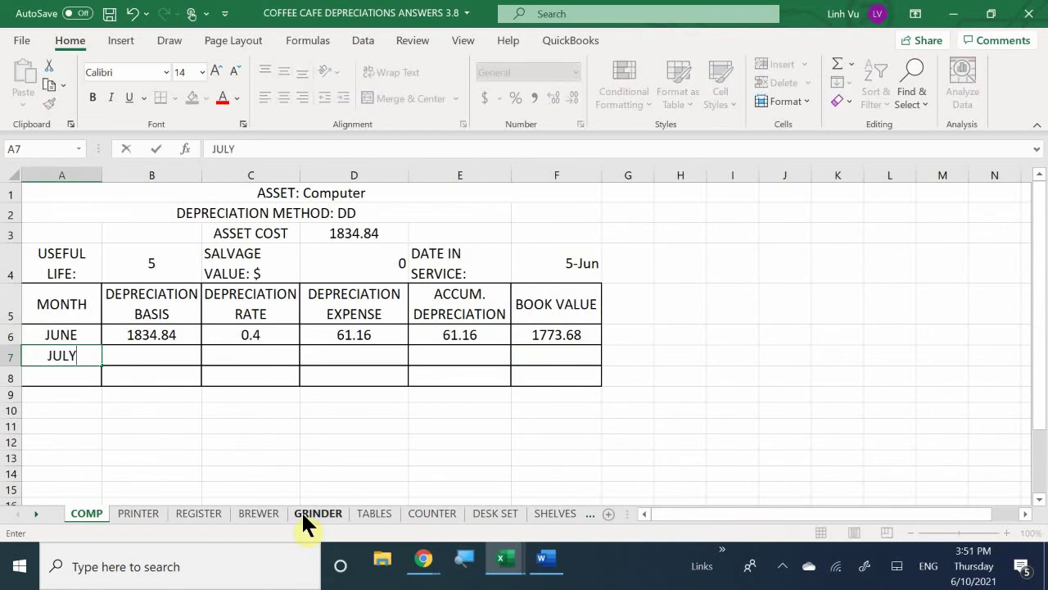
key("Return")
key("Up")
key("Right")
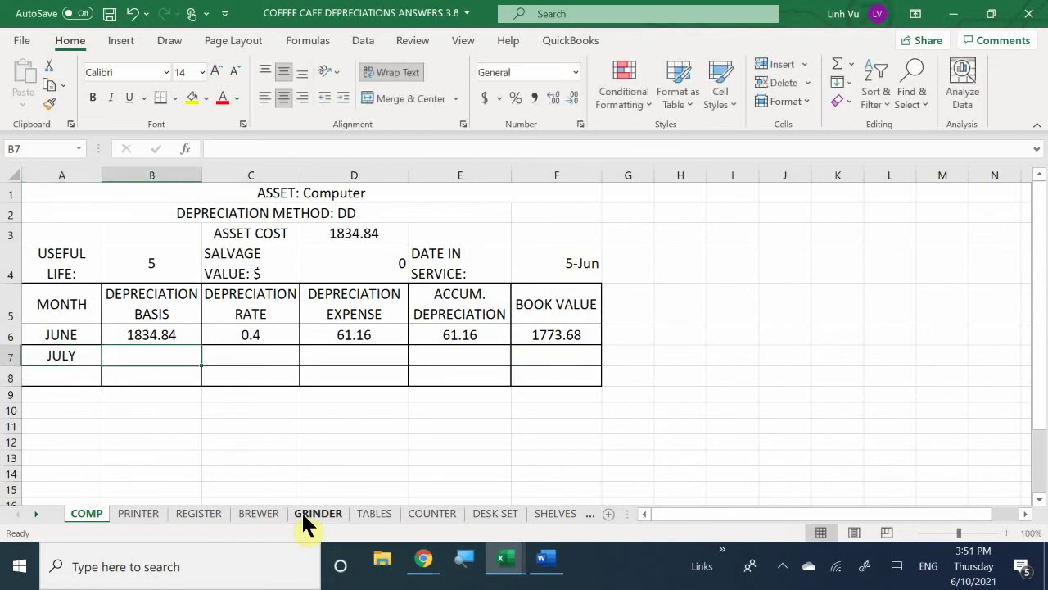
type("=")
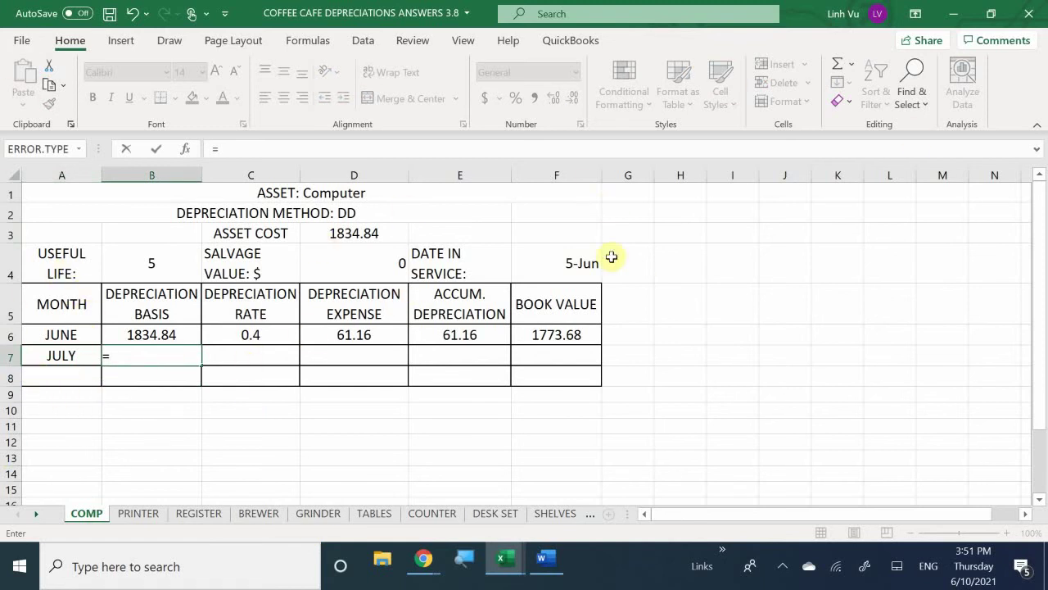
left_click(537, 336)
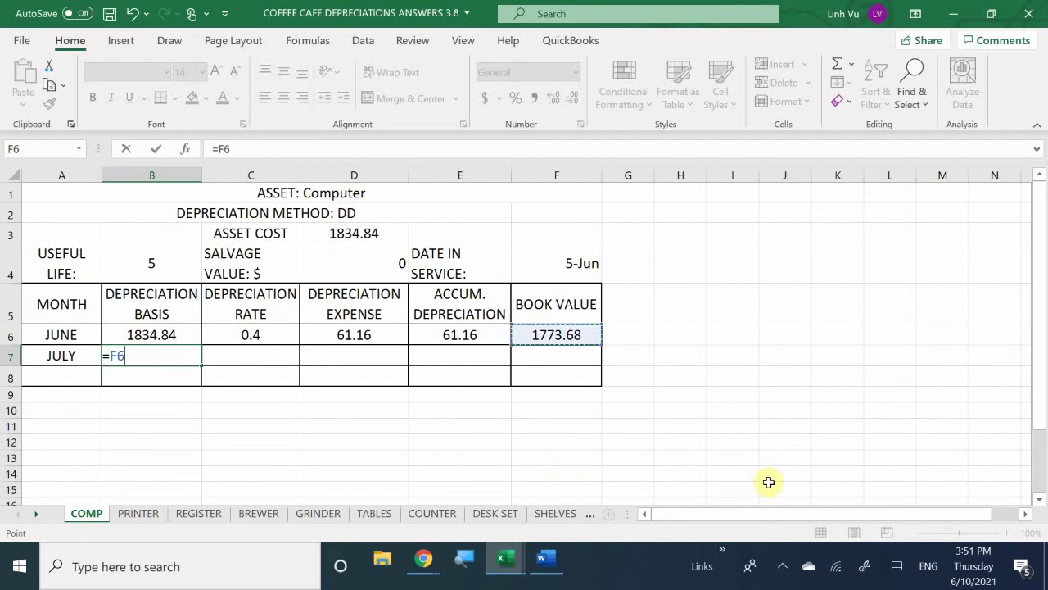
key("Return")
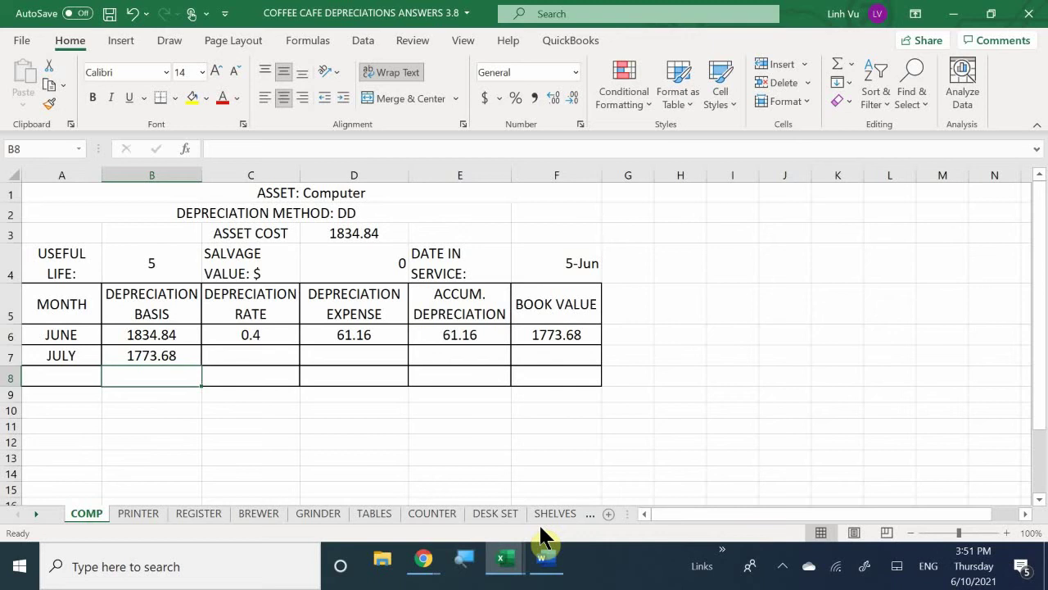
Step: Open the PRINTER schedule and look up the printer's purchase entry in the general ledger's asset accounts
left_click(127, 516)
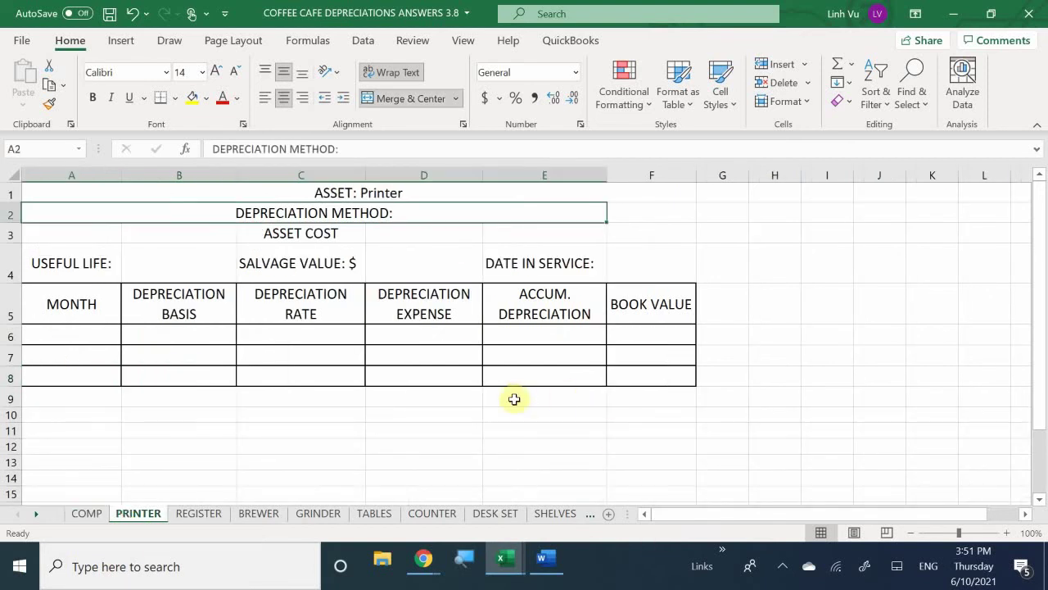
left_click(503, 564)
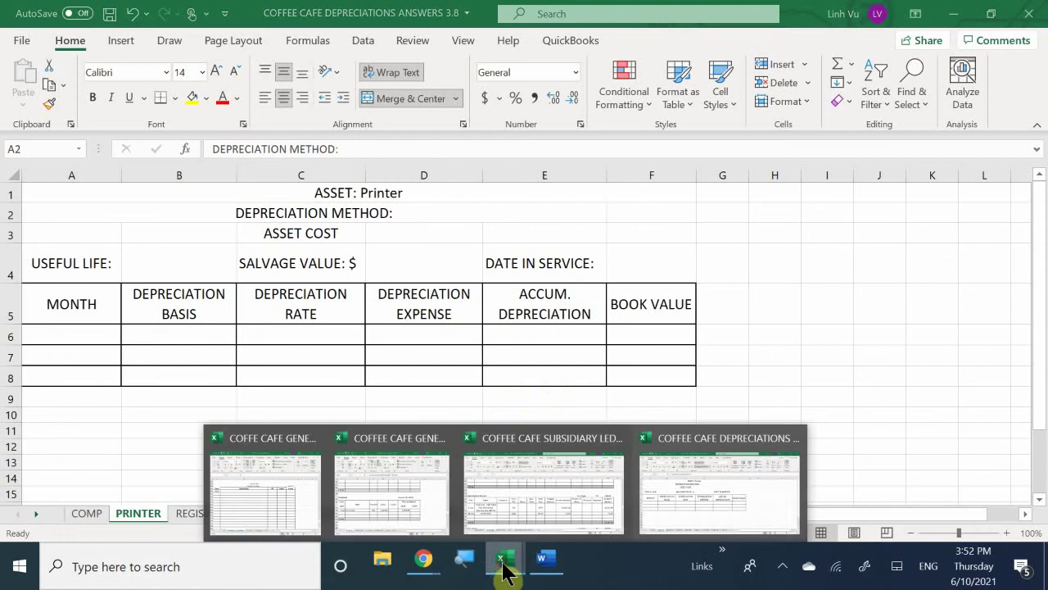
left_click(347, 475)
scroll(306, 397, "down", 5)
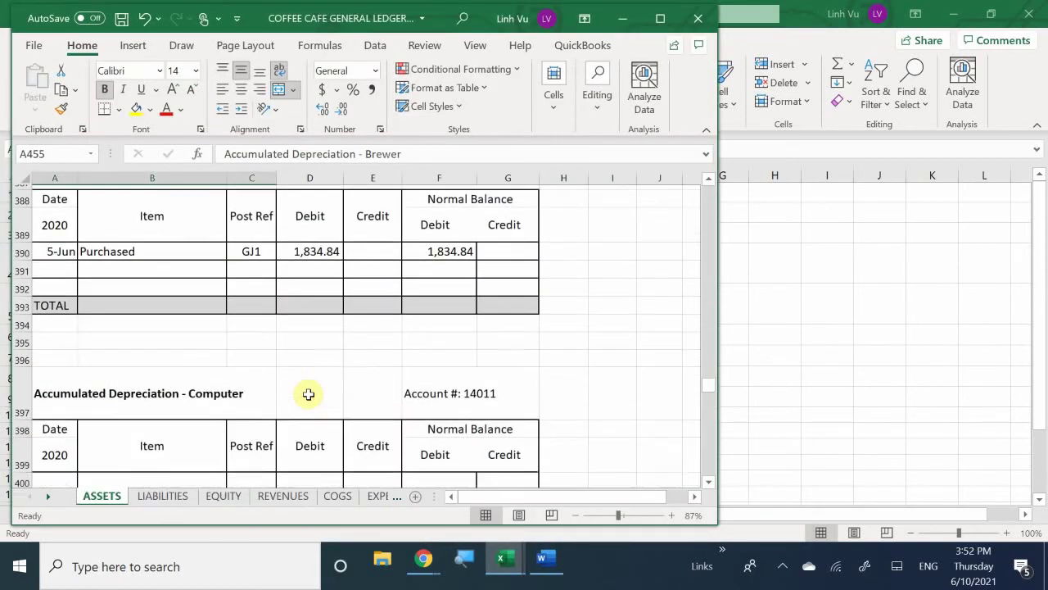
scroll(308, 398, "down", 2)
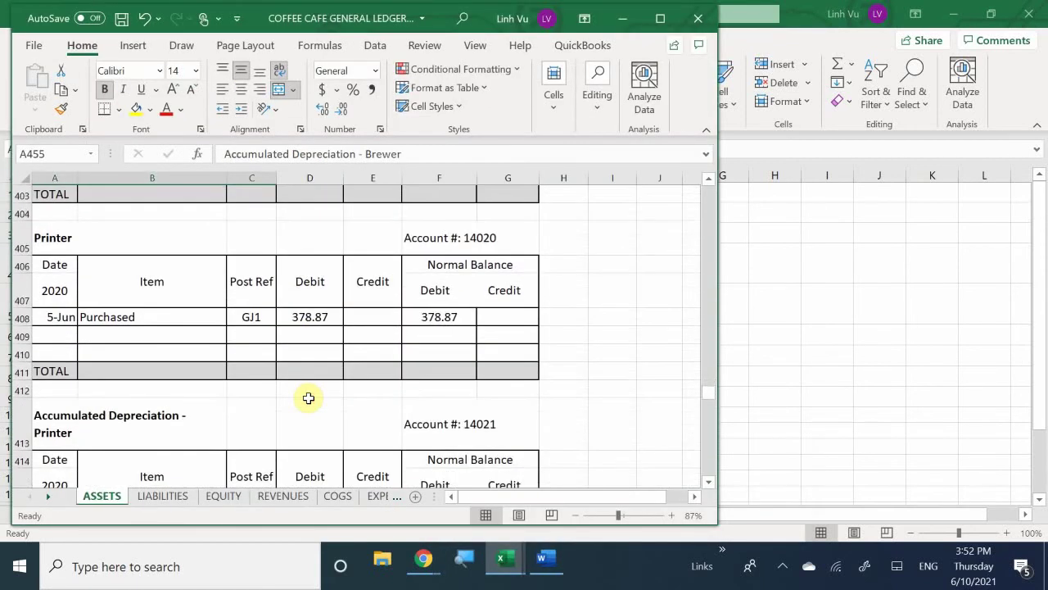
scroll(308, 398, "up", 1)
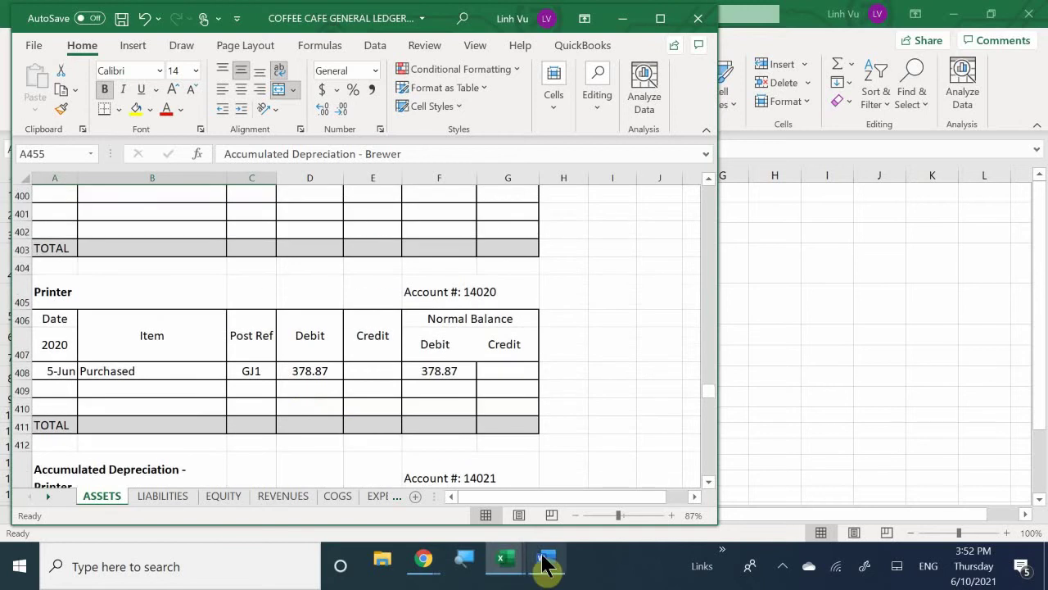
Step: Return to the depreciation workbook and add DD as the depreciation method in A2 of the printer schedule
mouse_move(545, 564)
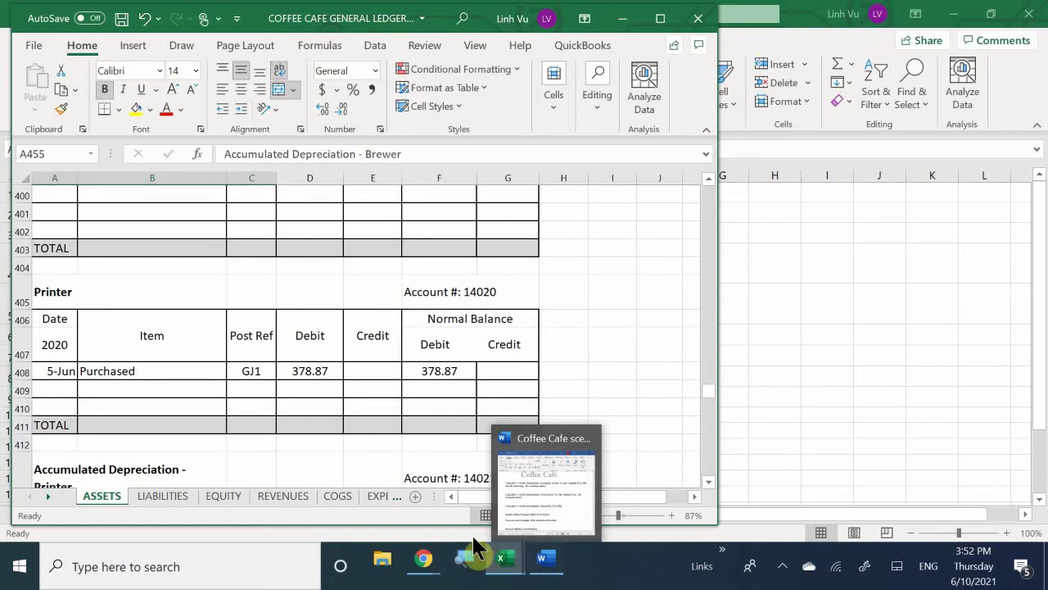
mouse_move(509, 565)
left_click(688, 487)
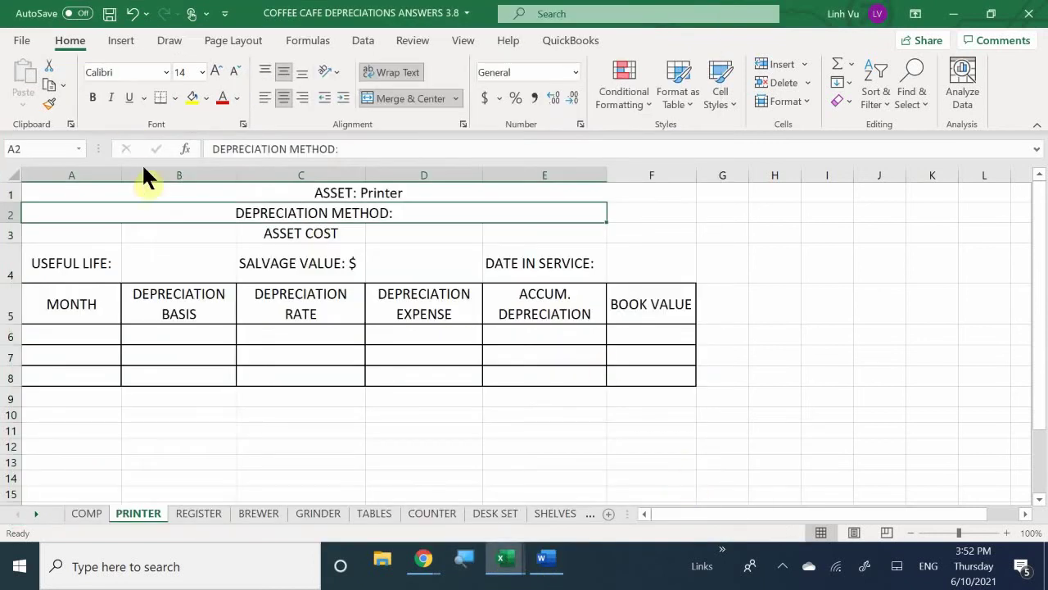
left_click(413, 236)
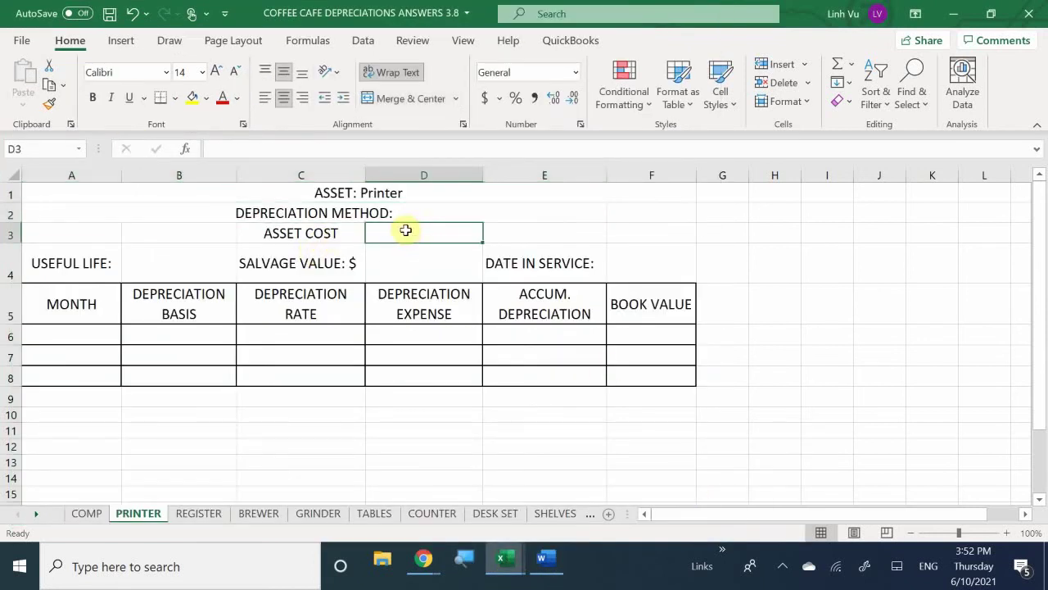
double_click(434, 211)
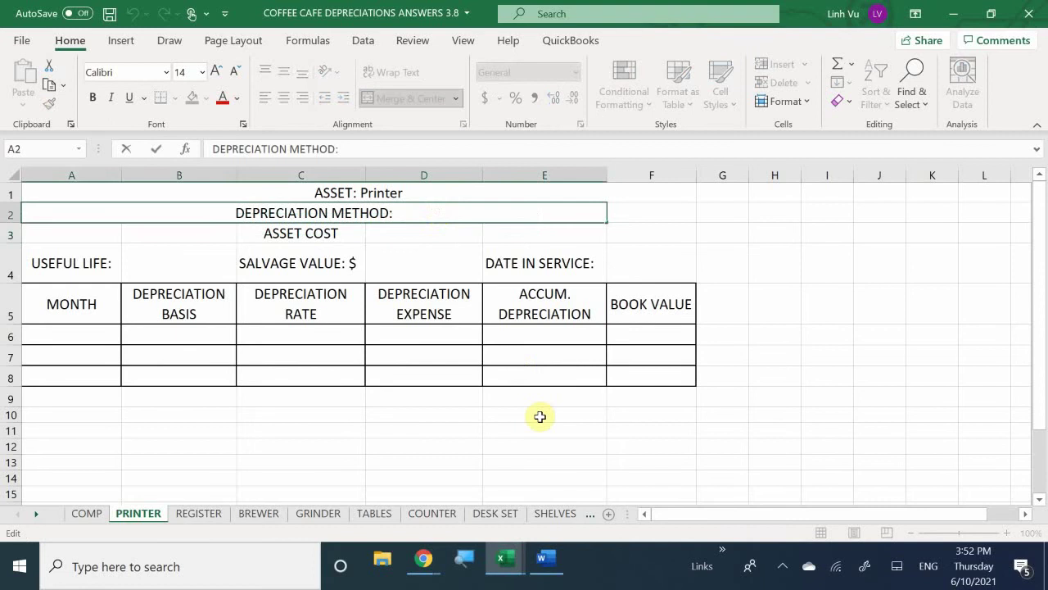
type("DD")
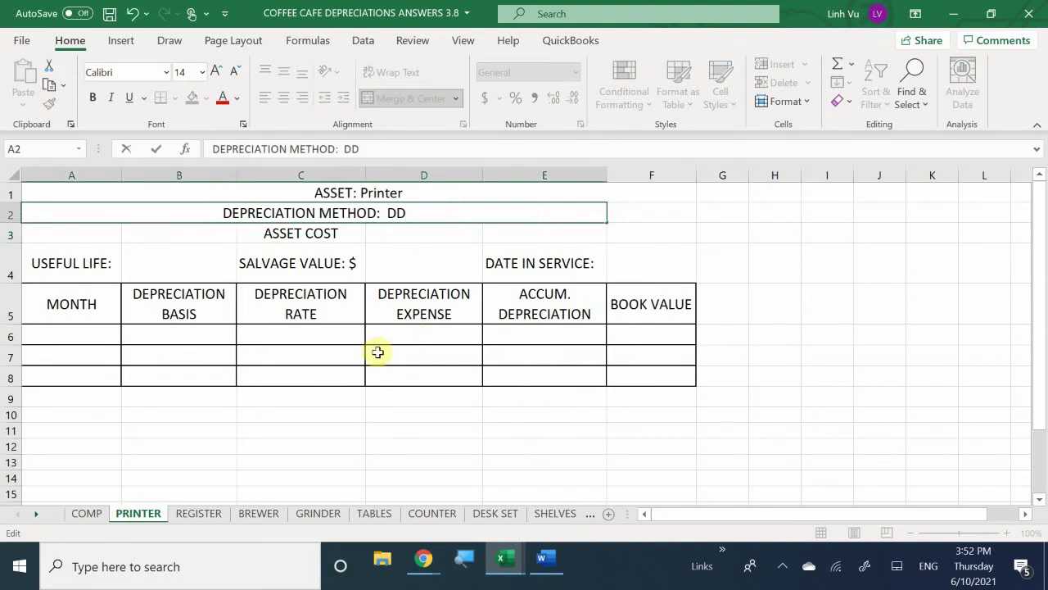
Step: Enter 378.87 as the printer's asset cost in D3
left_click(388, 234)
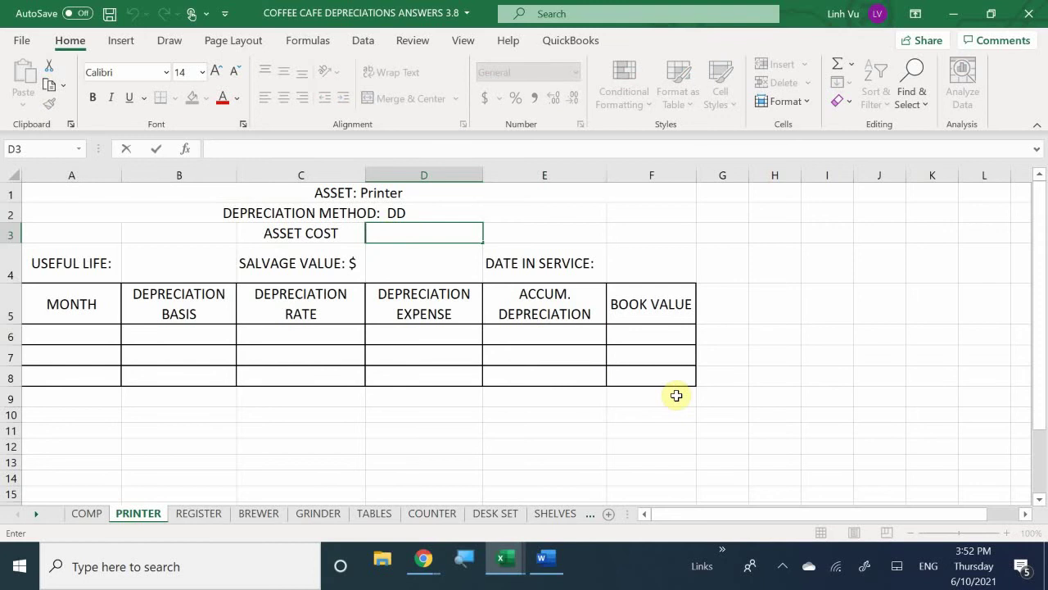
type("378.87")
key("Return")
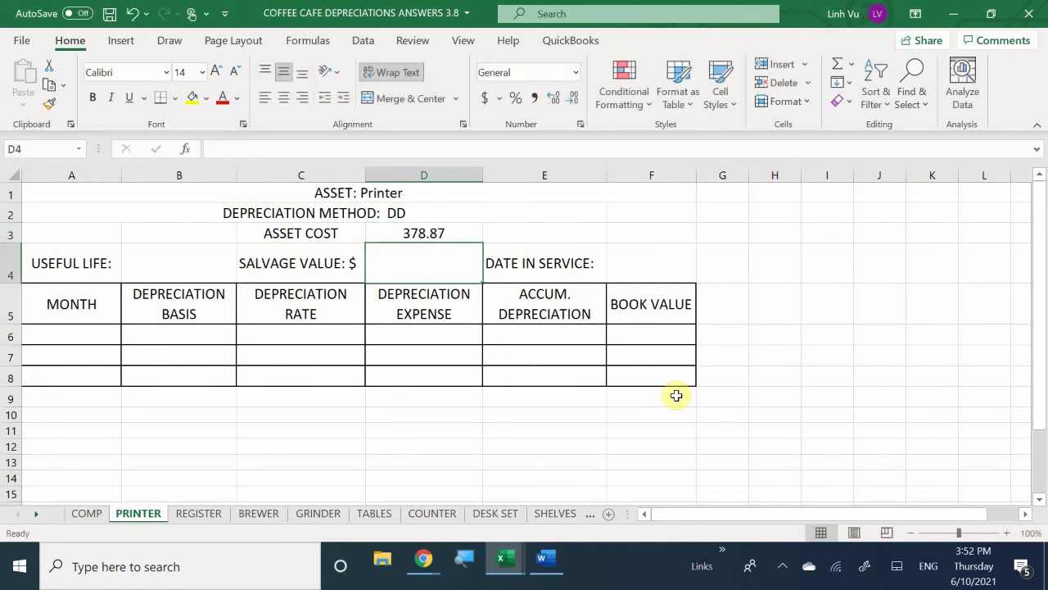
Step: Enter 5 as the printer's useful life in B4 and 0 as its salvage value in D4
left_click(159, 258)
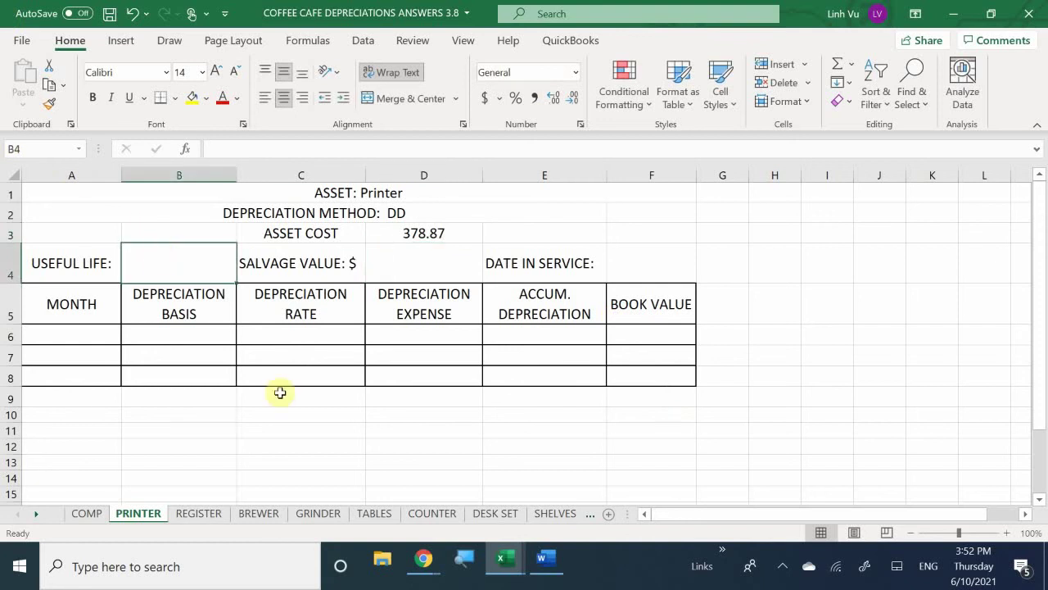
type("5")
key("Tab")
key("Tab")
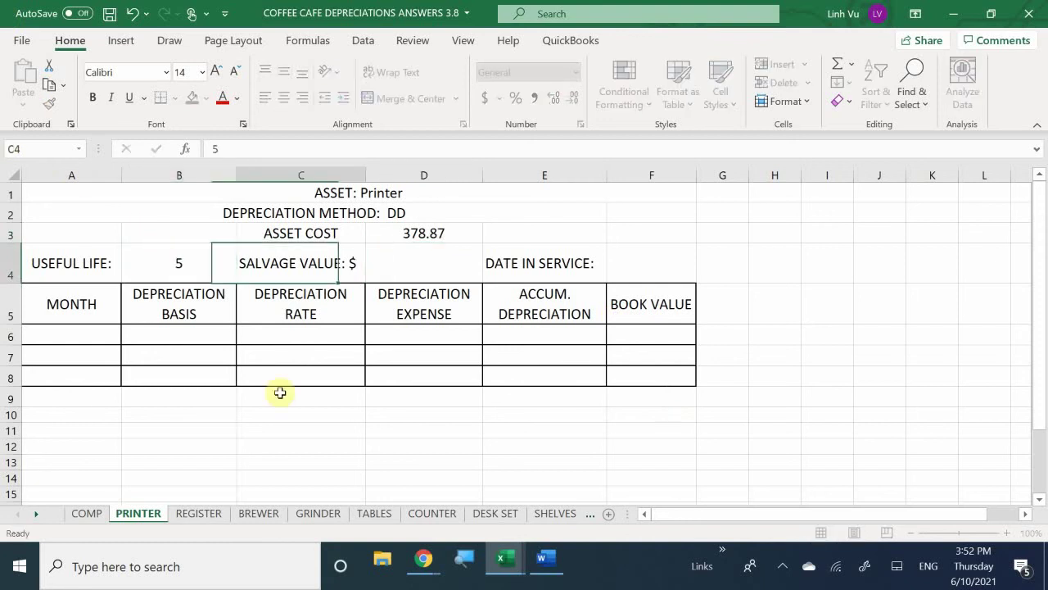
type("0.0")
key("Return")
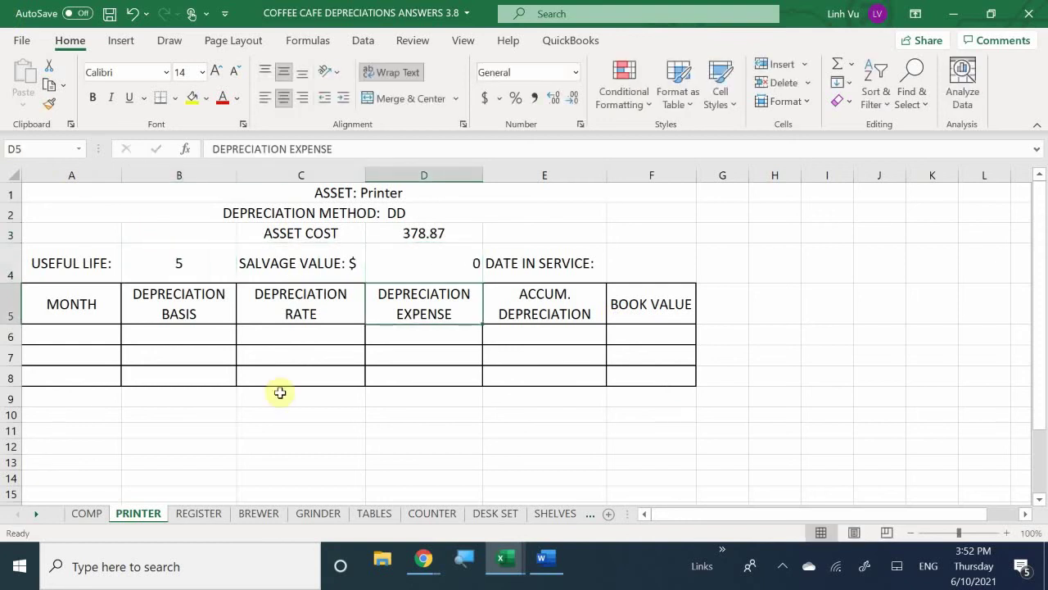
Step: Enter 6/5 as the printer's date in service in F4
key("Tab")
key("Up")
key("Tab")
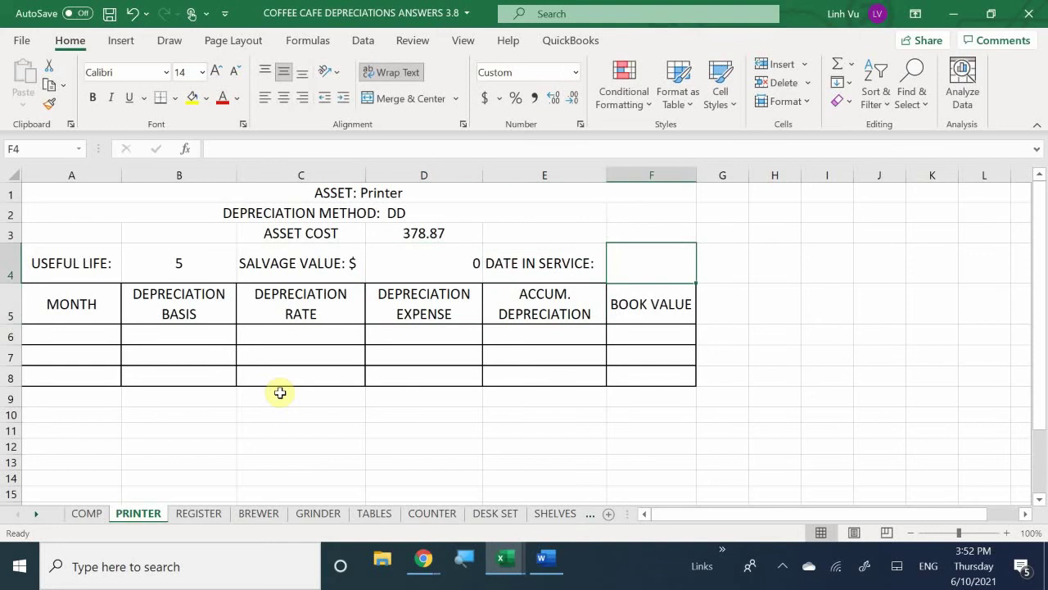
type("6/5")
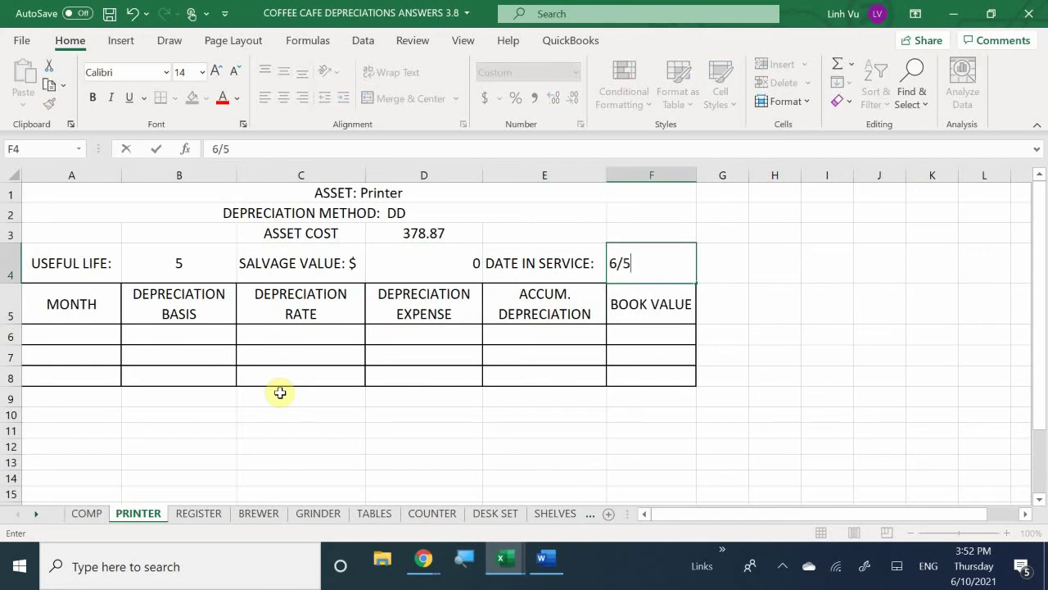
key("Return")
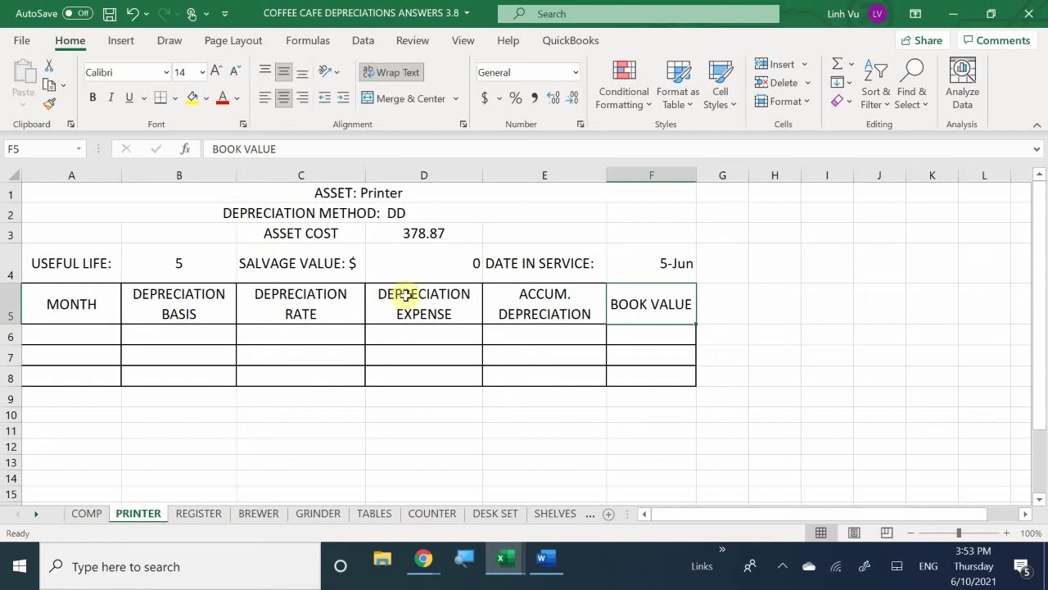
Step: Add JUNE as the month in A6 and set its depreciation basis in B6 to the asset cost with =D3
left_click(83, 336)
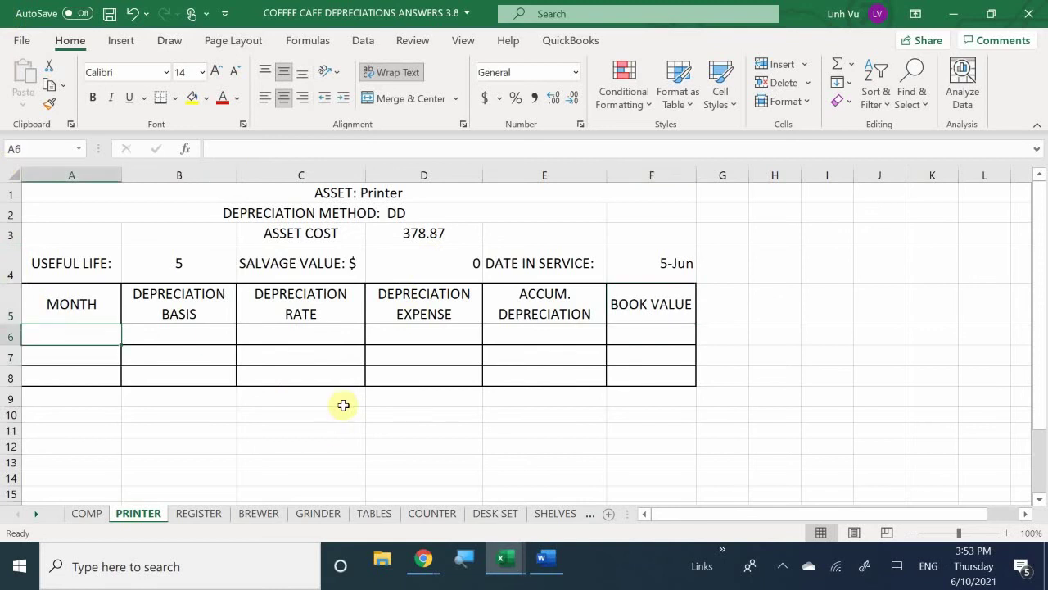
type("JUNE")
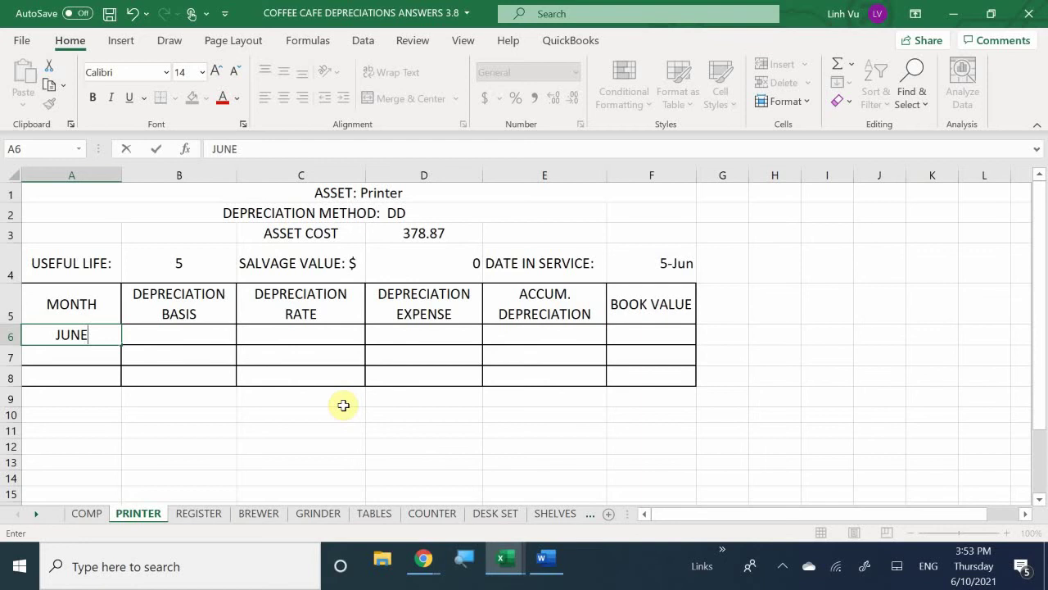
key("Return")
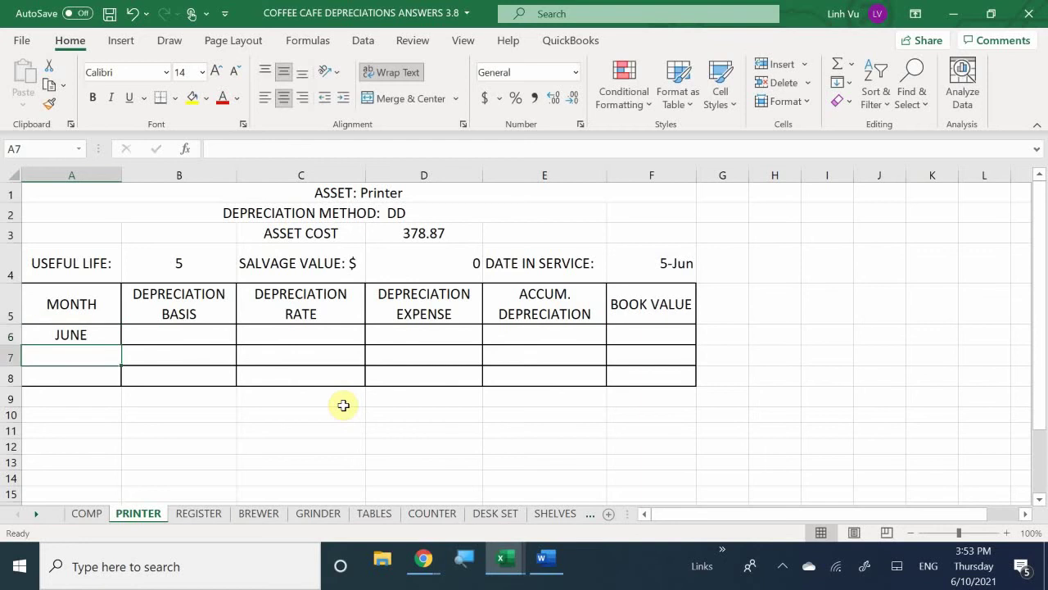
key("Right")
key("Up")
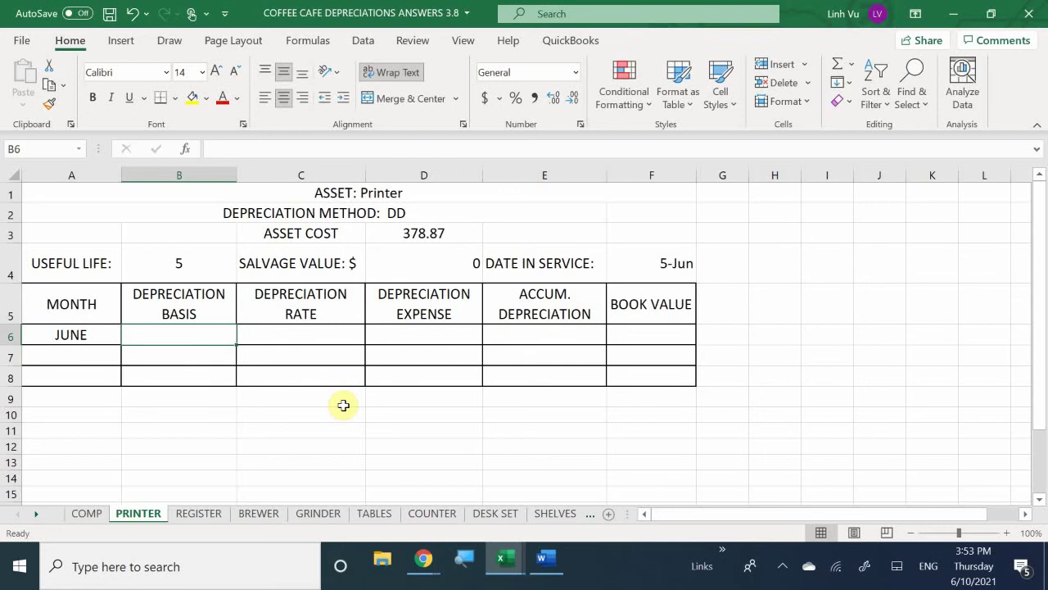
type("=")
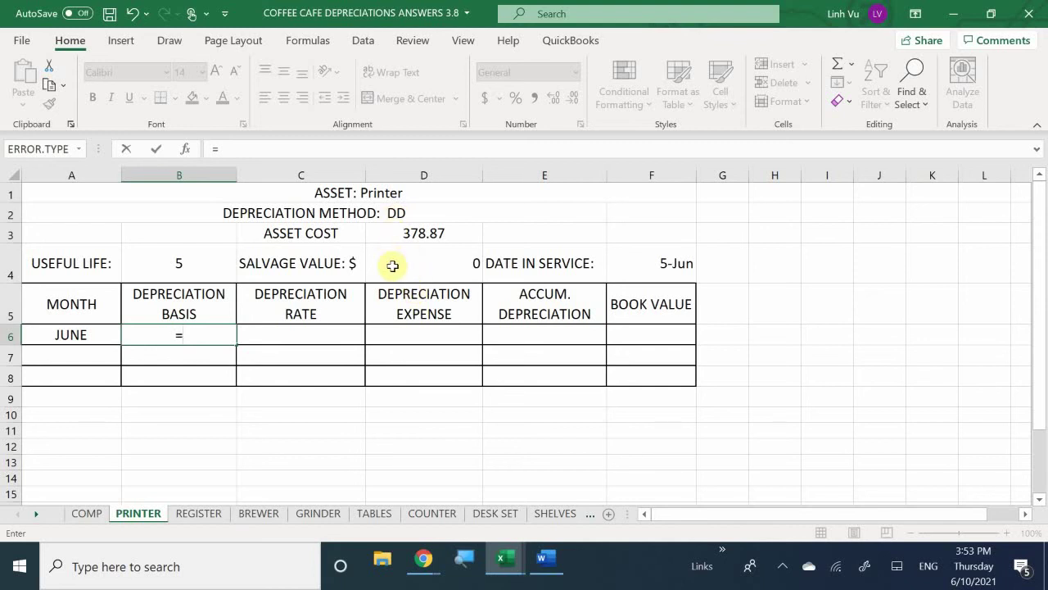
left_click(397, 232)
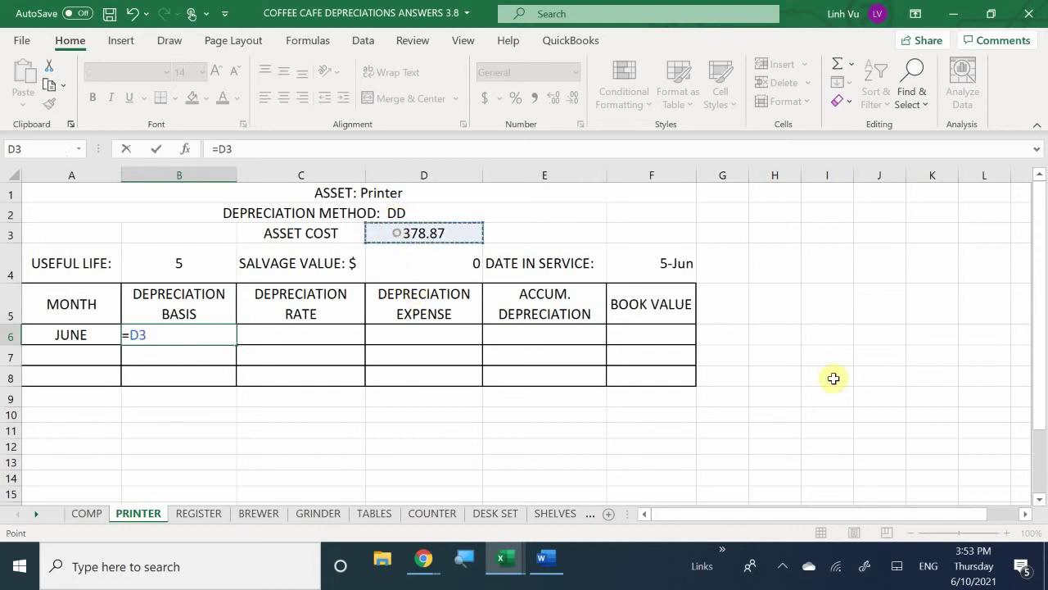
key("Return")
Step: Calculate June's double declining depreciation rate in C6 from the useful life with =1/B4*2
key("Right")
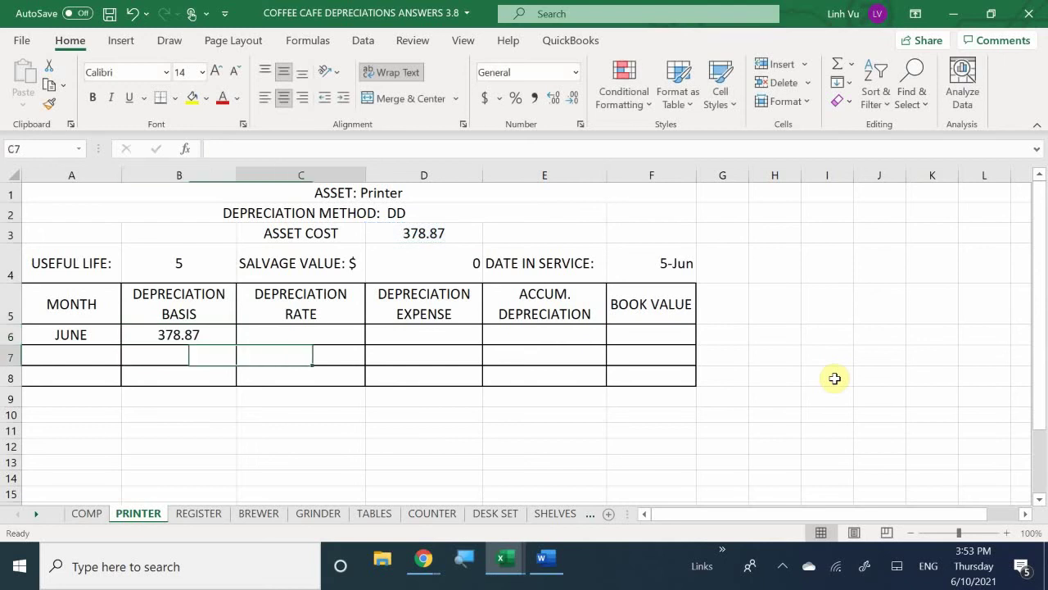
key("Up")
type("=")
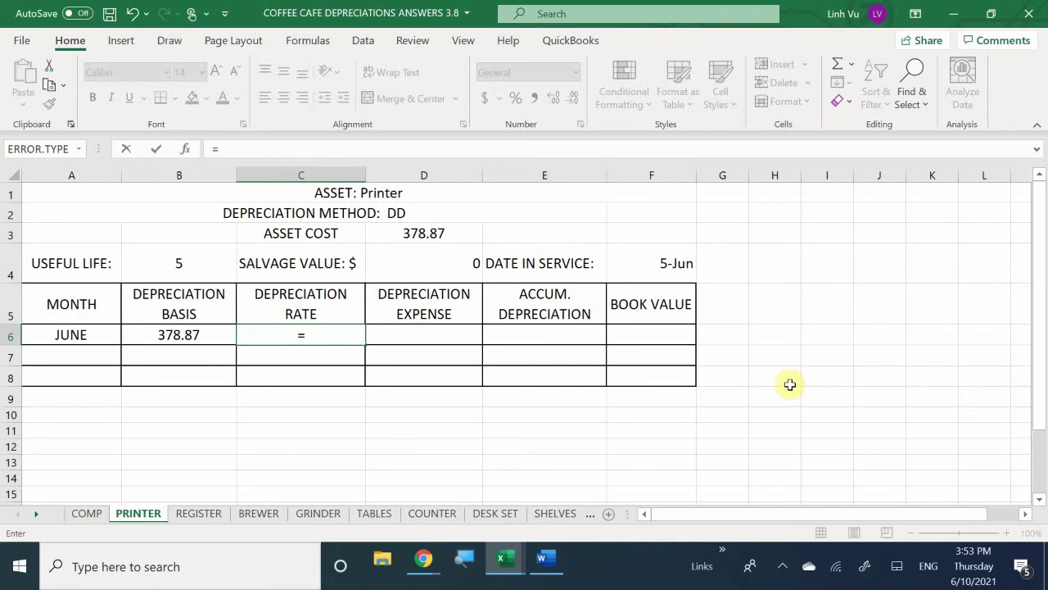
type("1/5*")
key("Left")
key("Up")
key("Up")
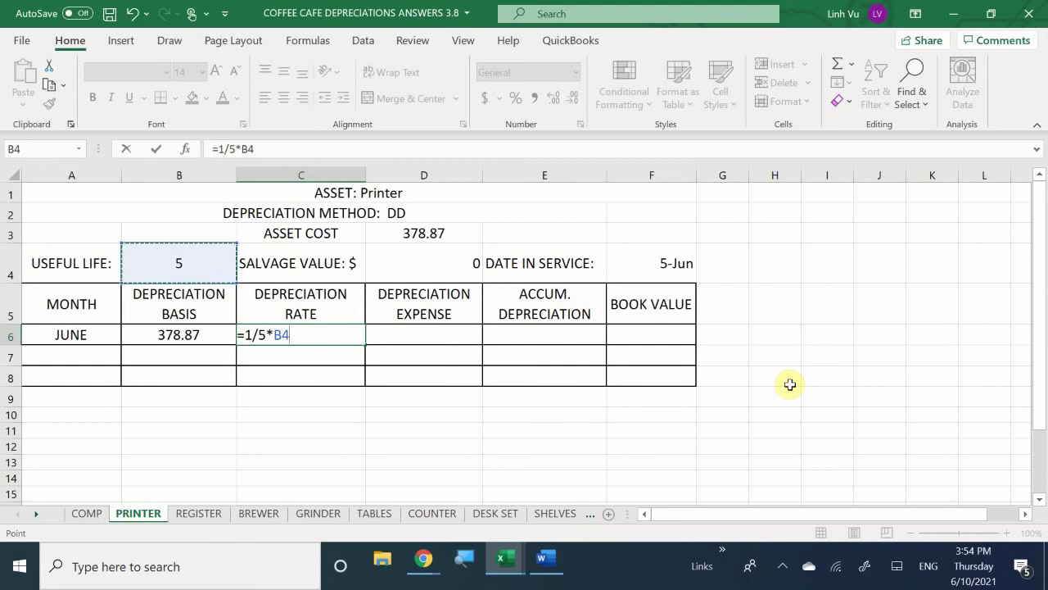
key("BackSpace")
key("BackSpace")
key("BackSpace")
key("BackSpace")
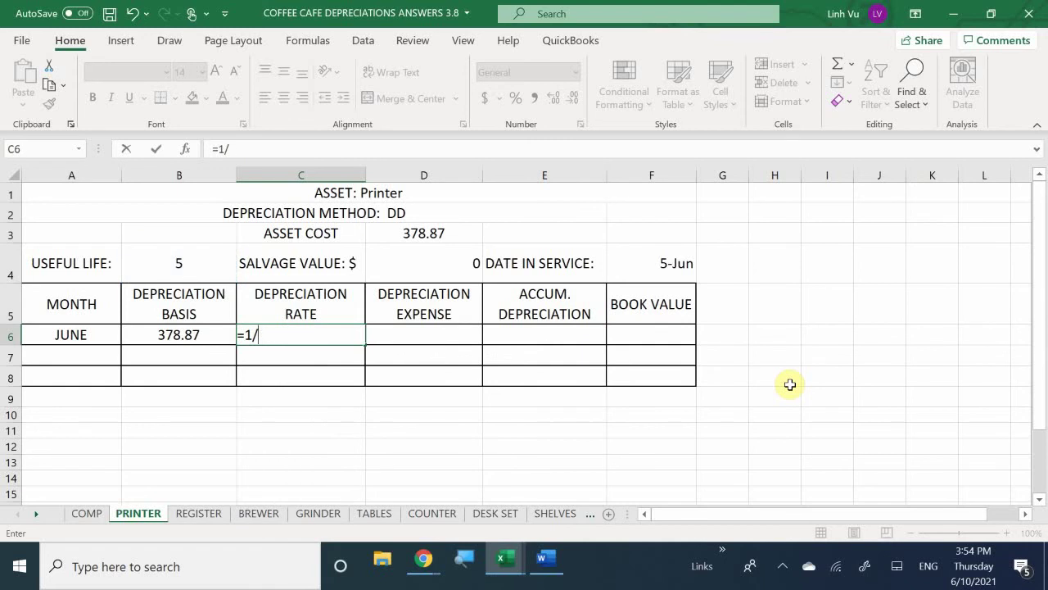
key("Left")
key("Left")
key("Up")
key("Up")
key("Right")
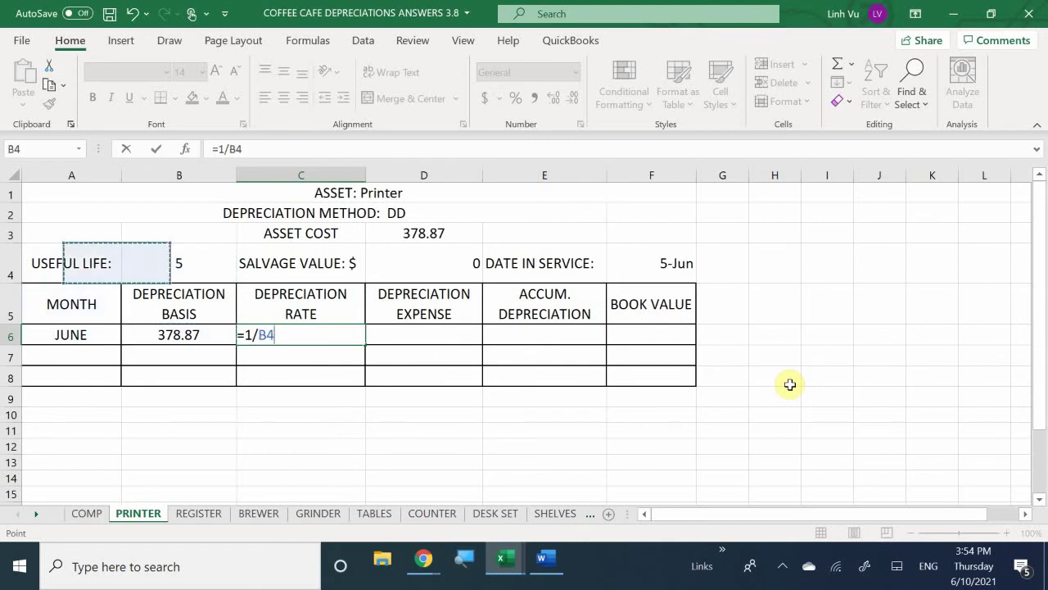
type("*2")
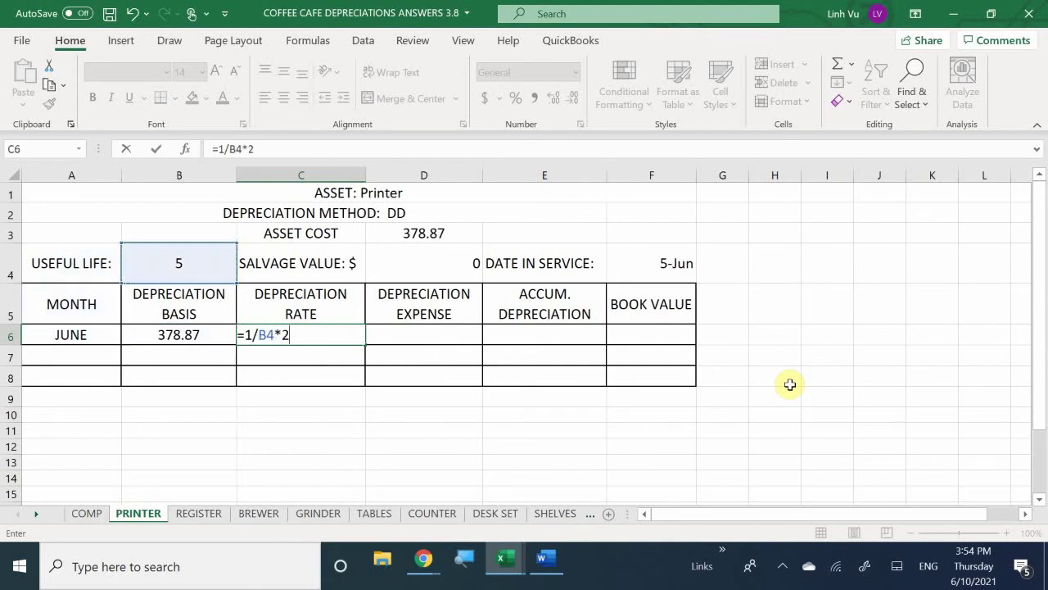
key("Return")
Step: Calculate June's monthly depreciation expense in D6, rounded to two decimals, with =ROUND(B6*C6/12,2)
key("Right")
key("Up")
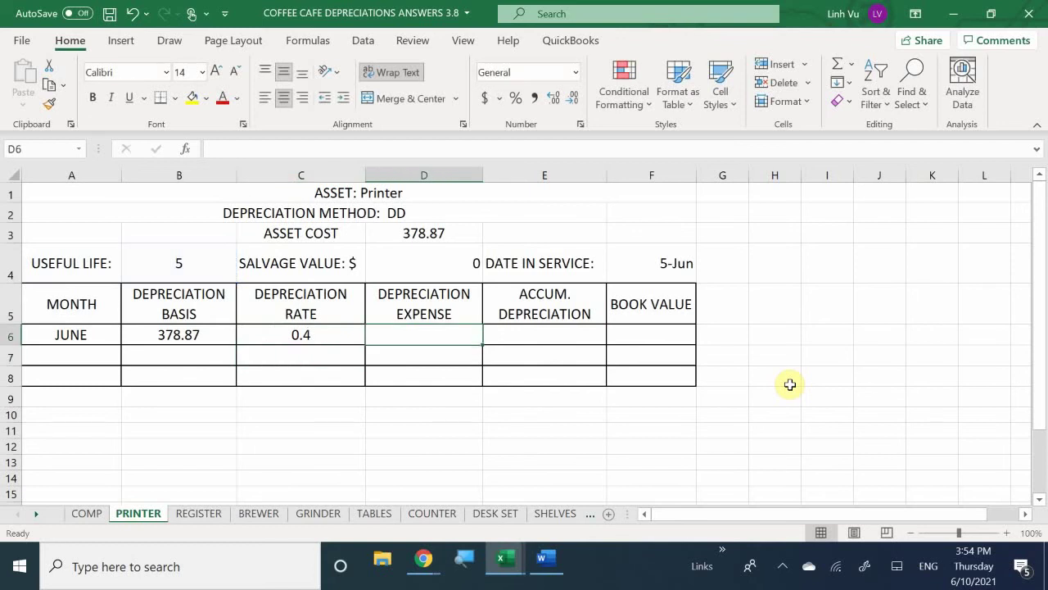
type("=")
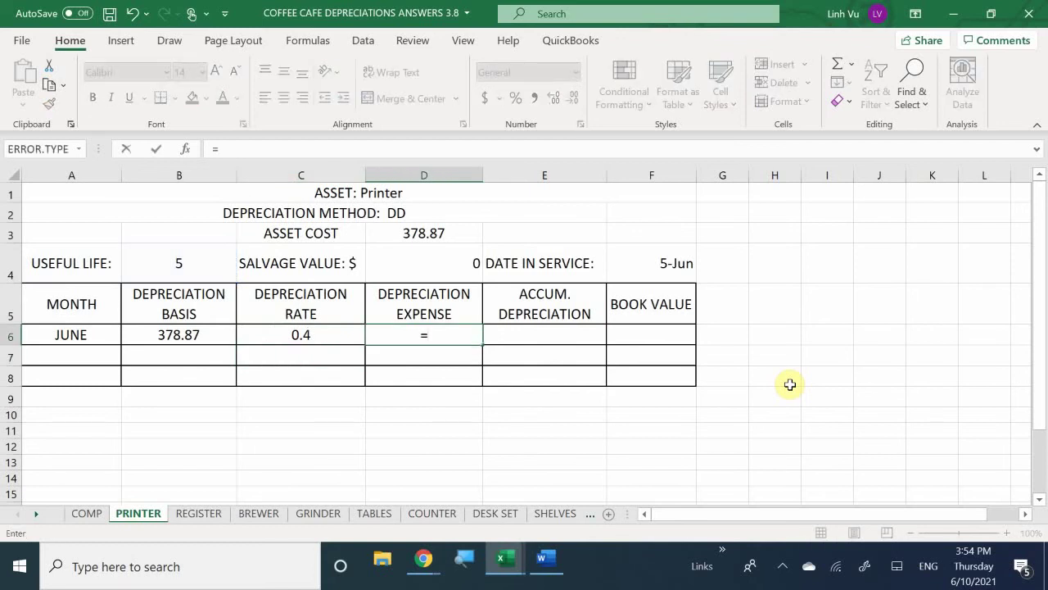
type("ROU")
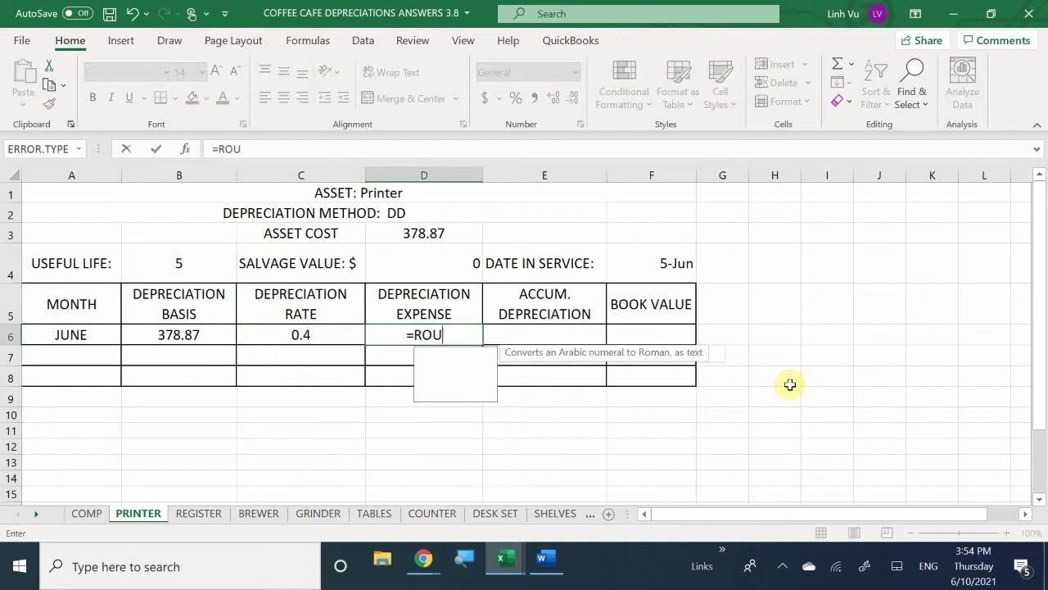
type("ND(")
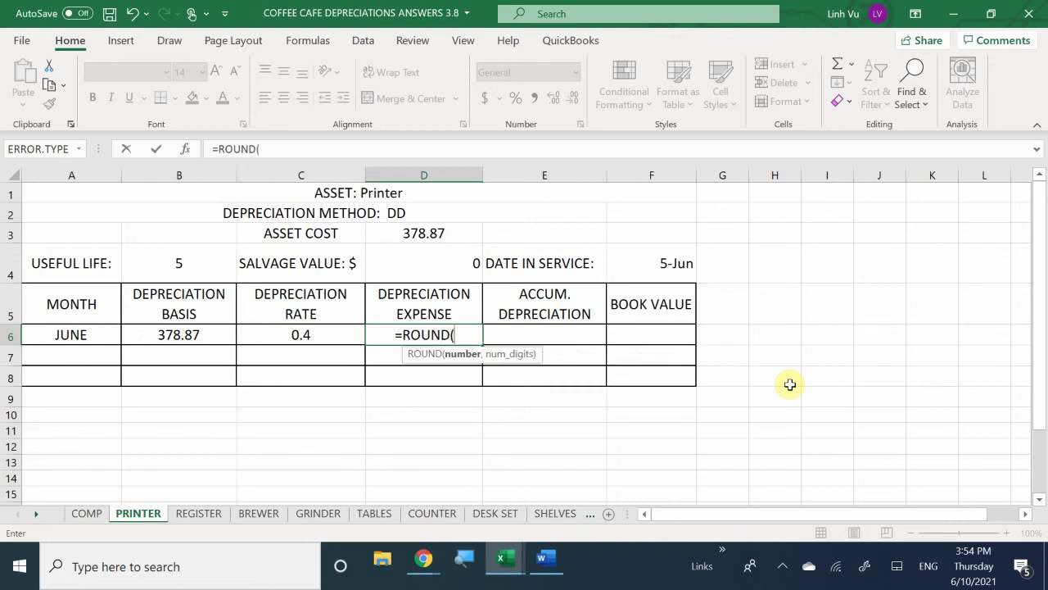
key("Left")
key("Left")
type("*")
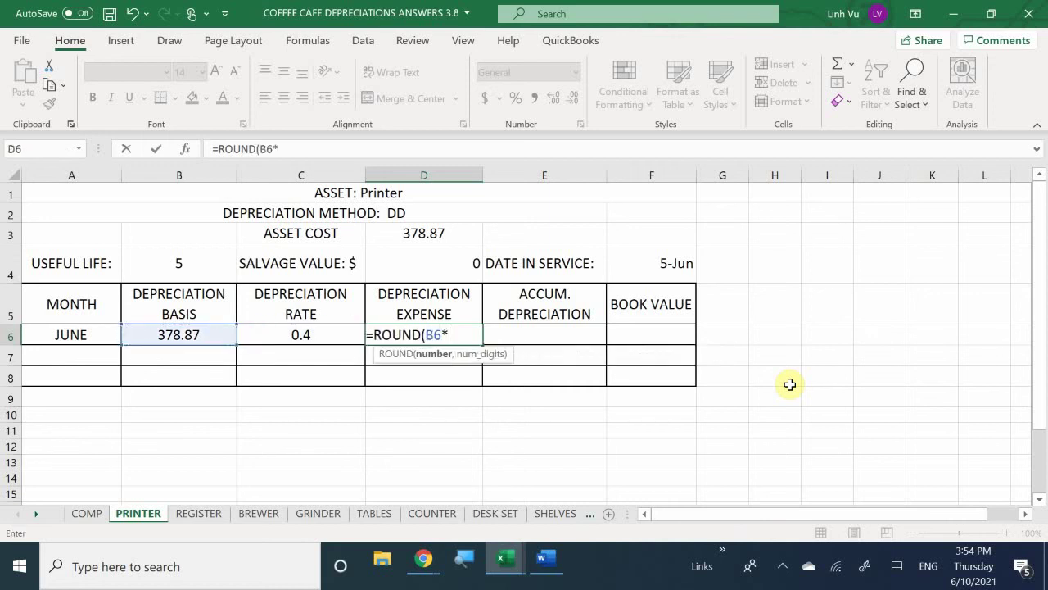
key("Left")
type("/12")
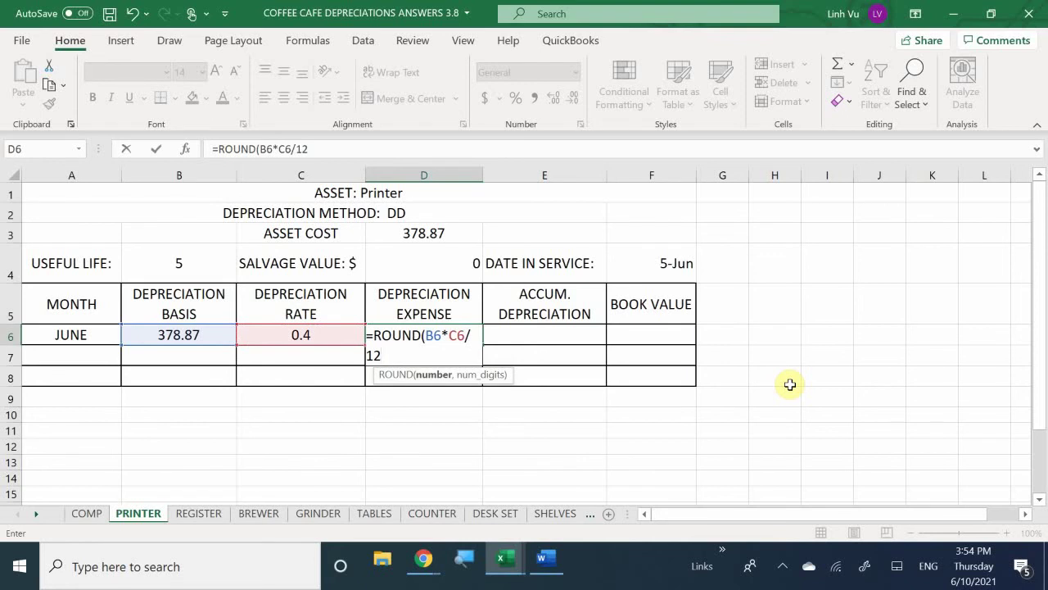
type(",2")
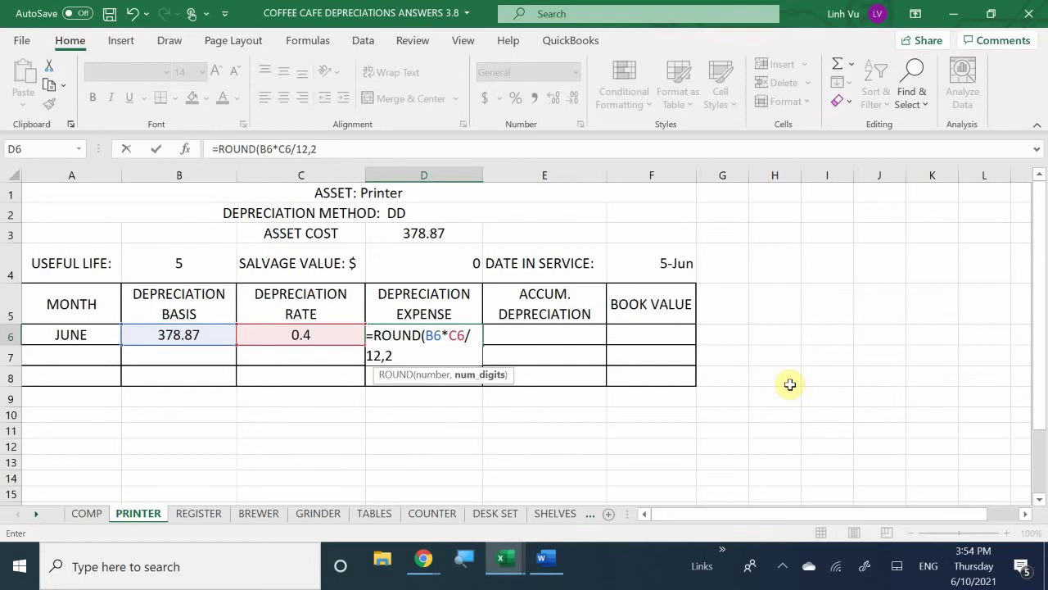
key("Return")
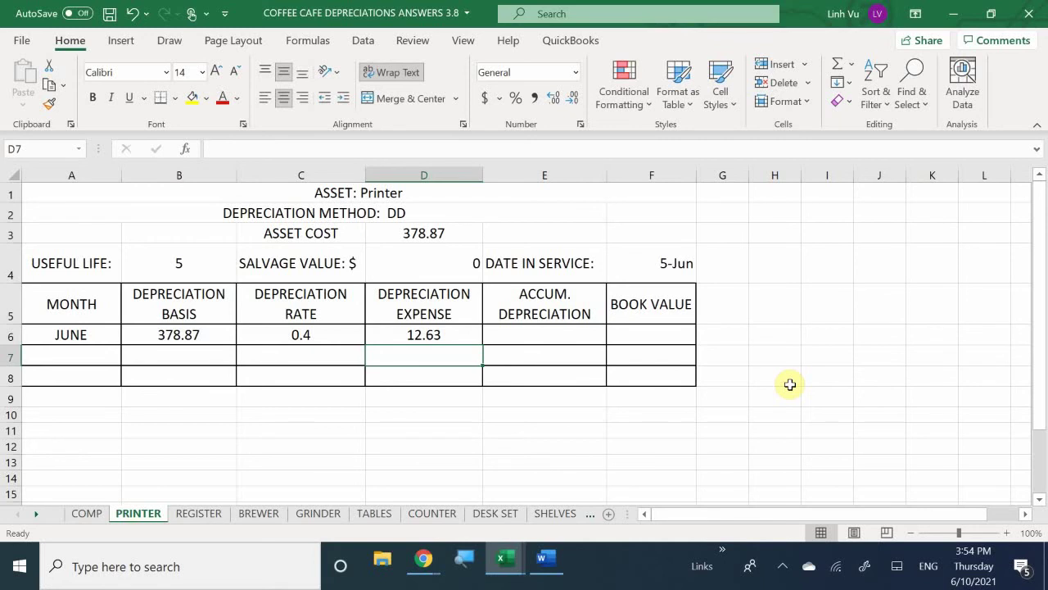
Step: Set June's accumulated depreciation in E6 equal to the June depreciation expense with =D6
key("Right")
key("Up")
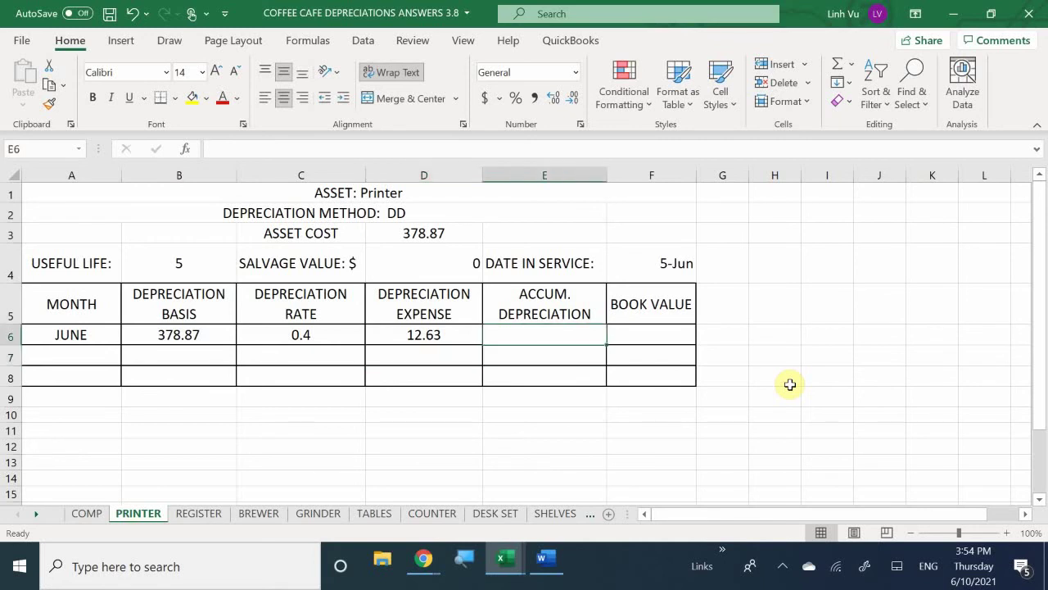
type("=")
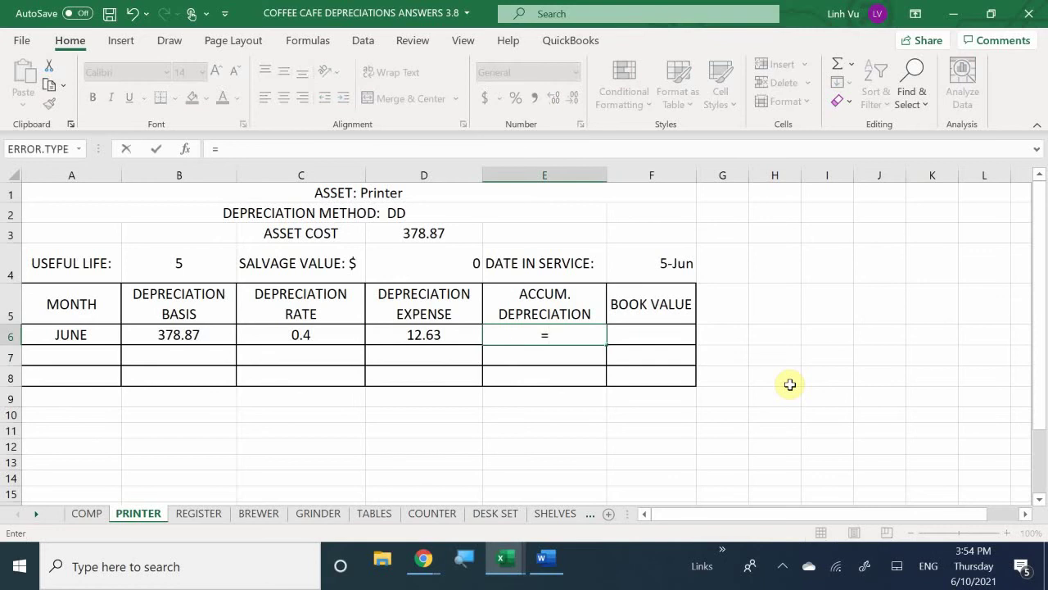
key("Left")
key("Return")
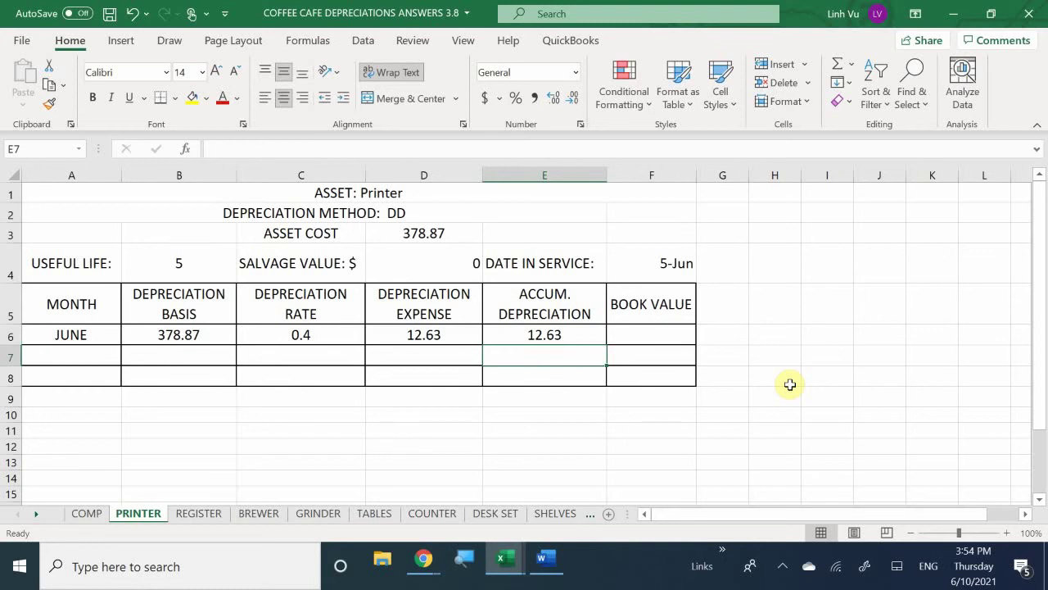
Step: Calculate June's book value in F6 as asset cost minus accumulated depreciation with =D3-E6
left_click(644, 334)
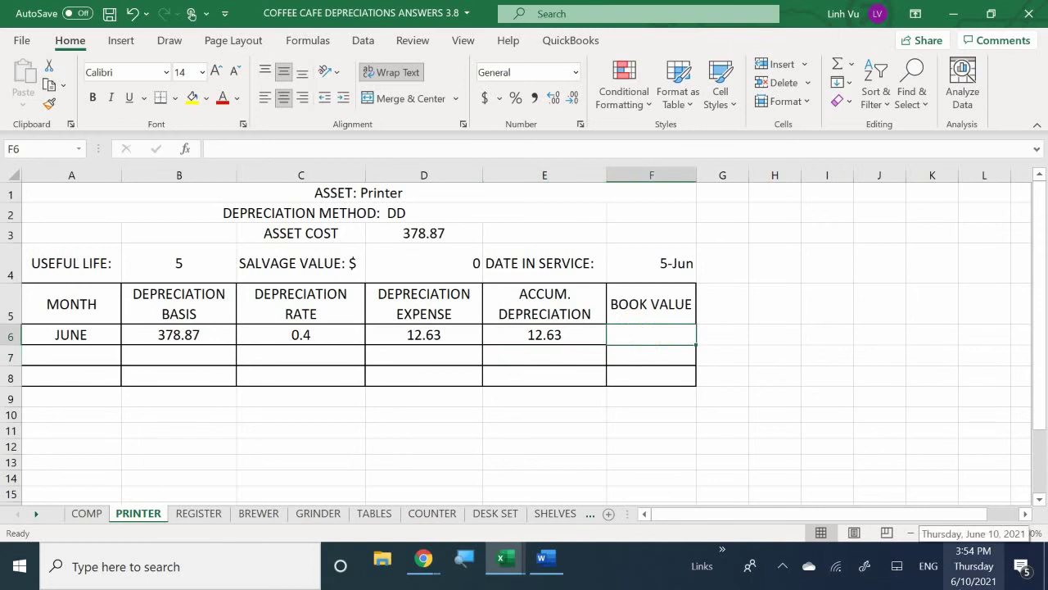
type("=")
key("Up")
key("Up")
key("Up")
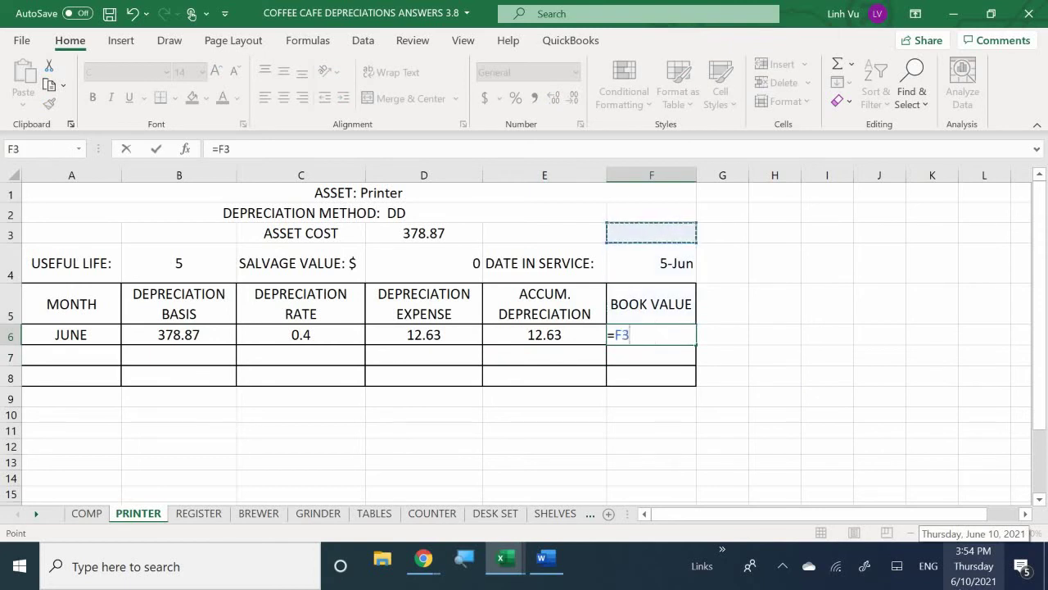
key("Left")
key("Left")
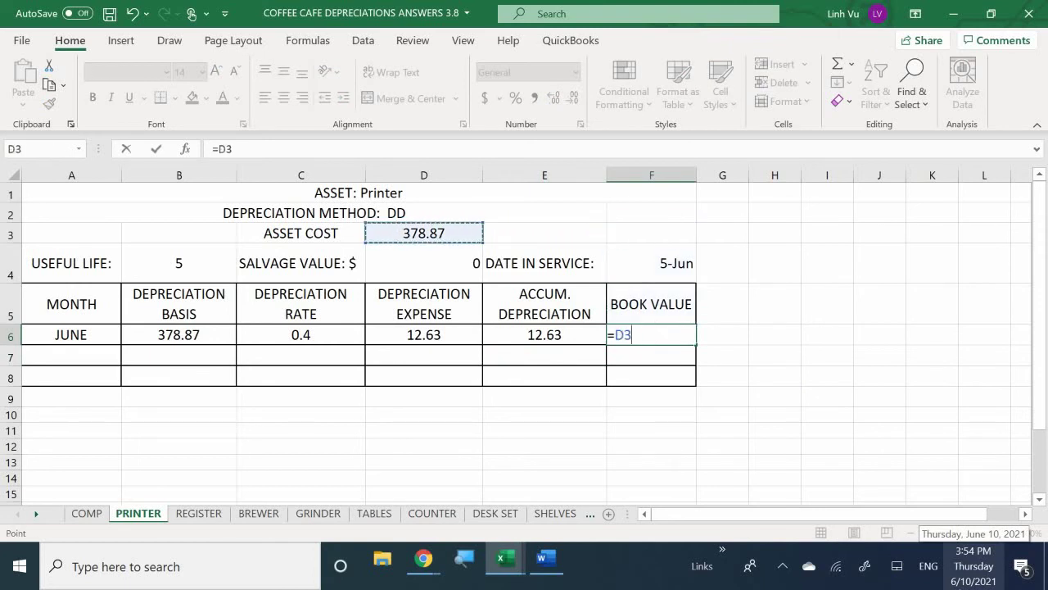
type("-")
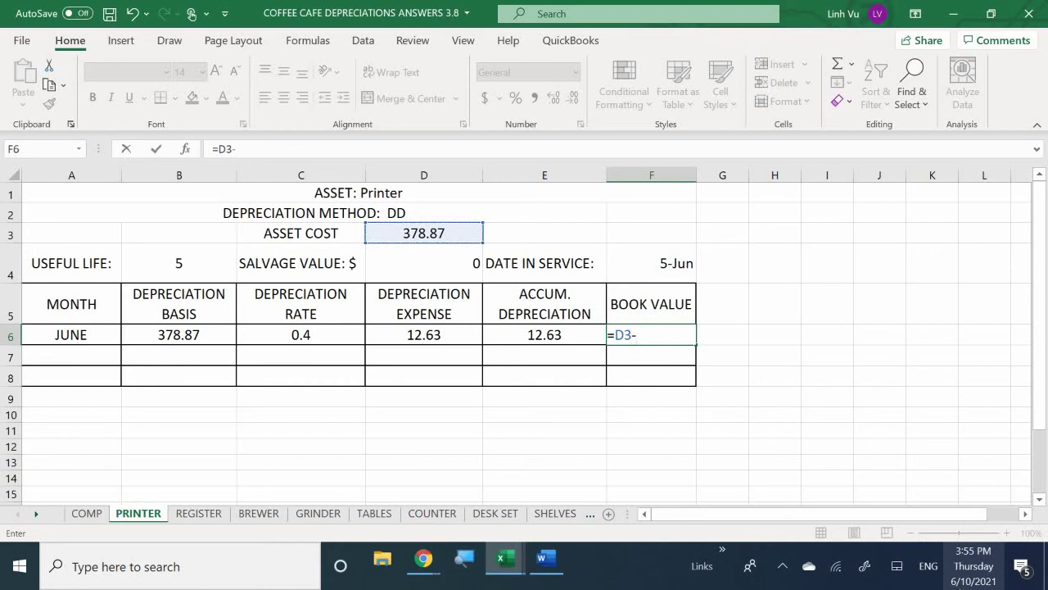
key("Left")
key("Return")
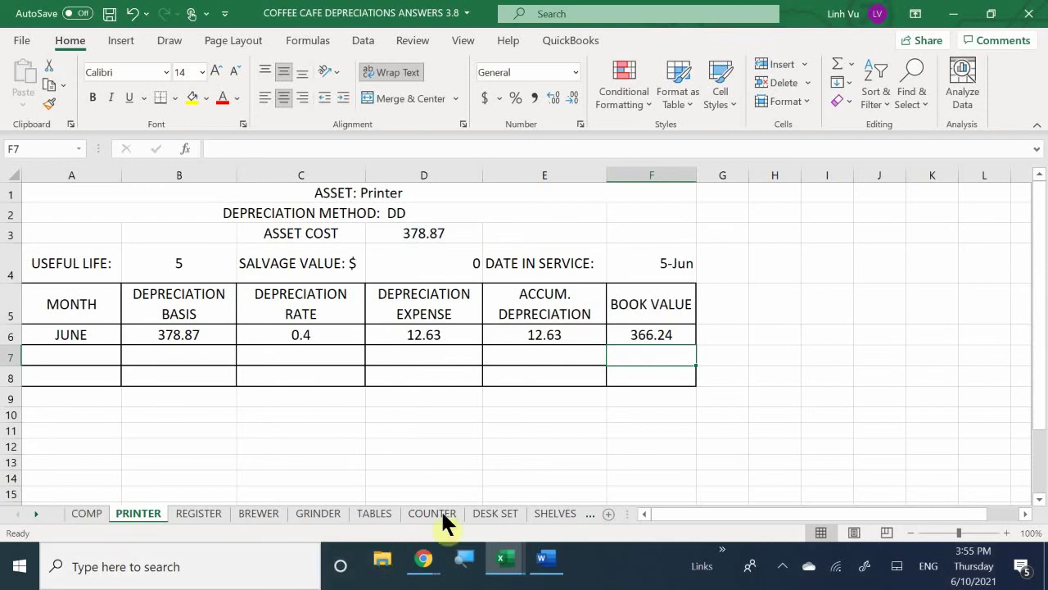
Step: Open the REGISTER sheet and set the cash register's depreciation method to DD
left_click(190, 512)
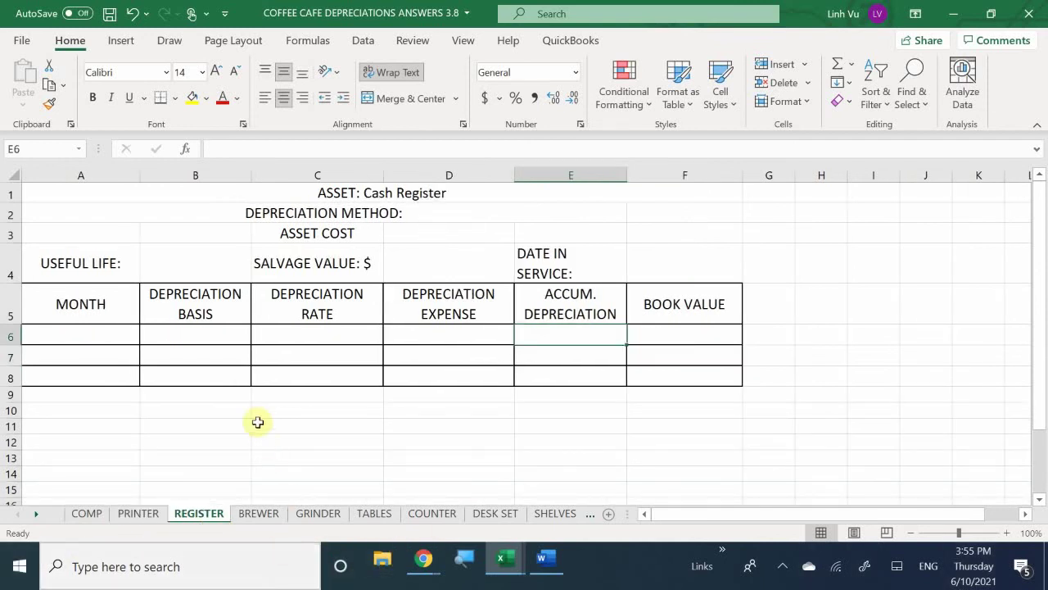
double_click(428, 215)
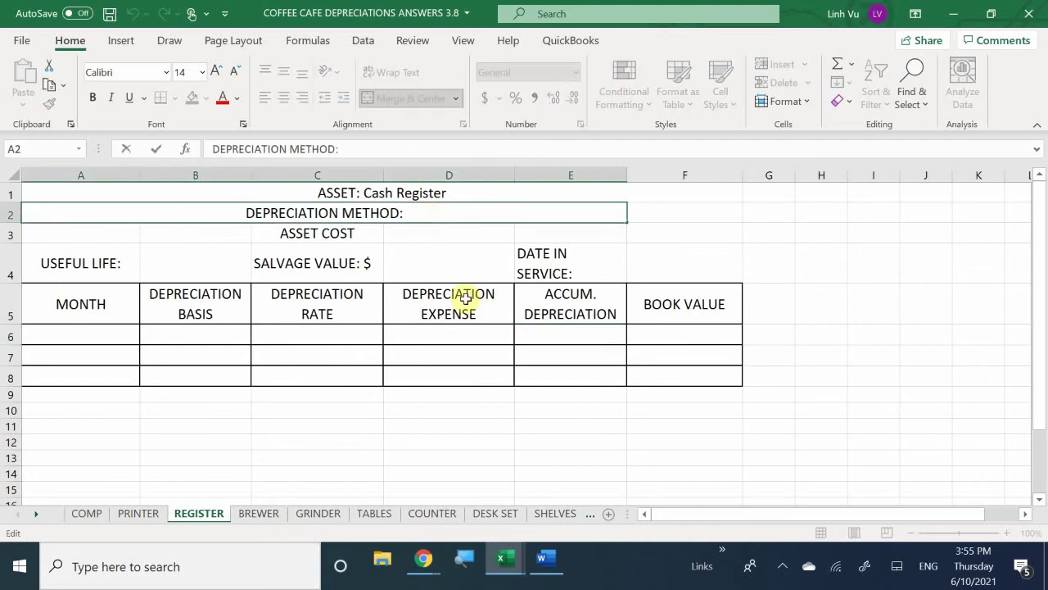
type("DD")
key("Return")
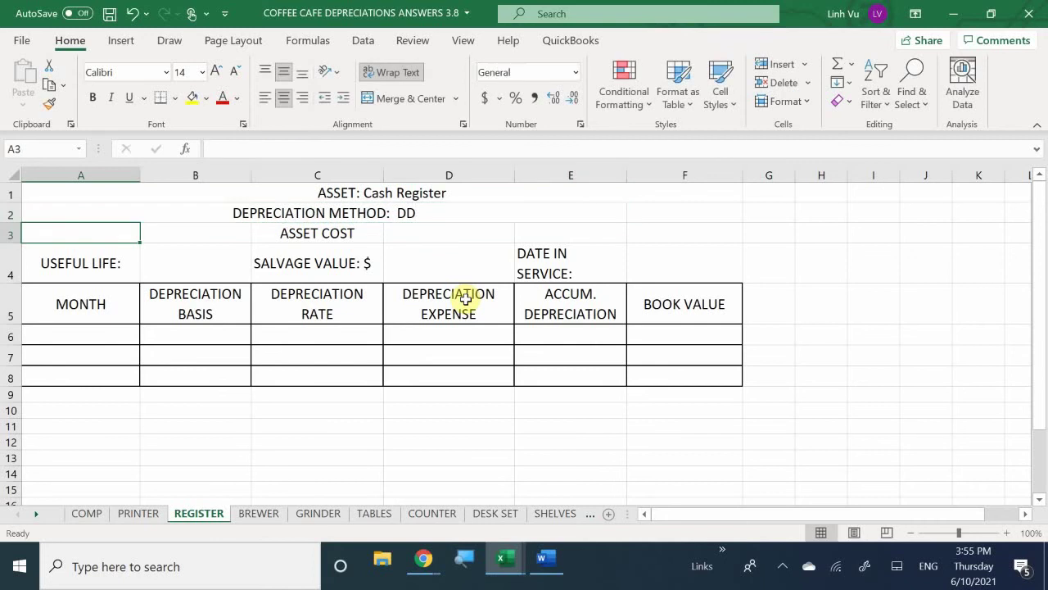
Step: Look up the cash register's purchase cost in the general ledger workbook and enter 649.49 as the asset cost in D3
left_click(399, 232)
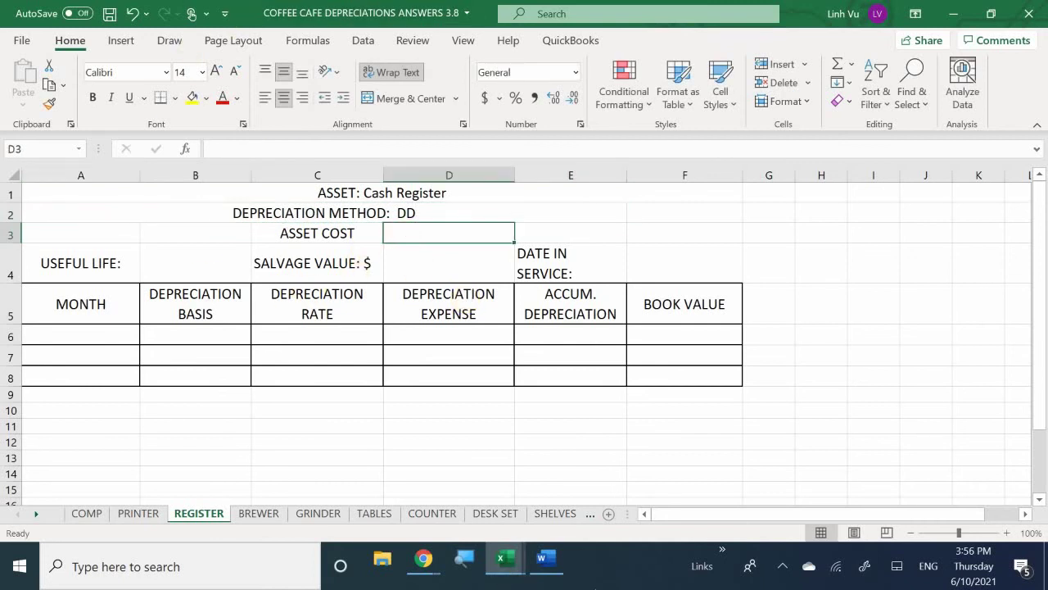
mouse_move(515, 563)
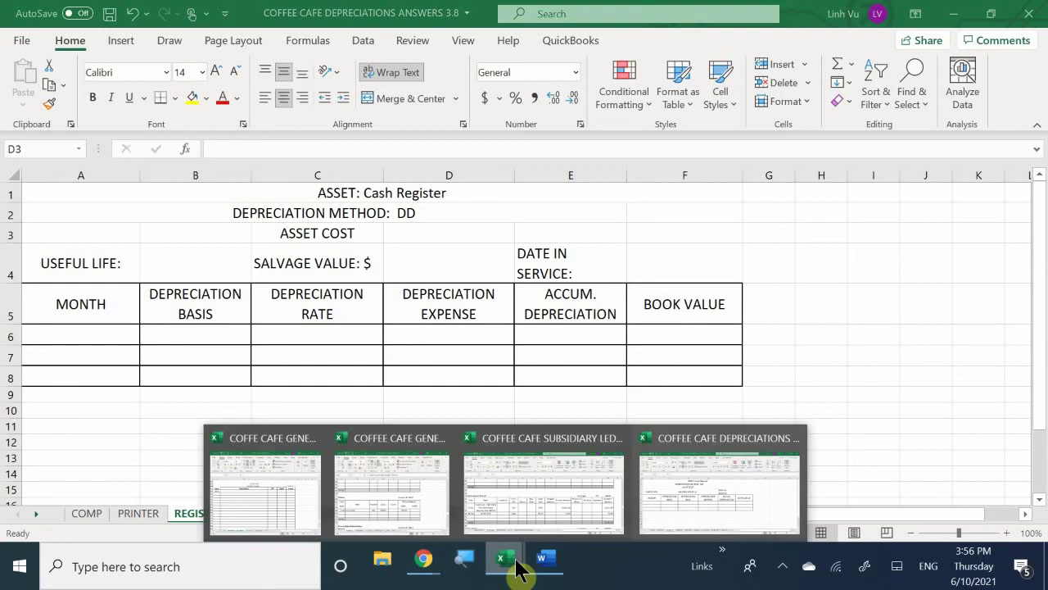
left_click(391, 491)
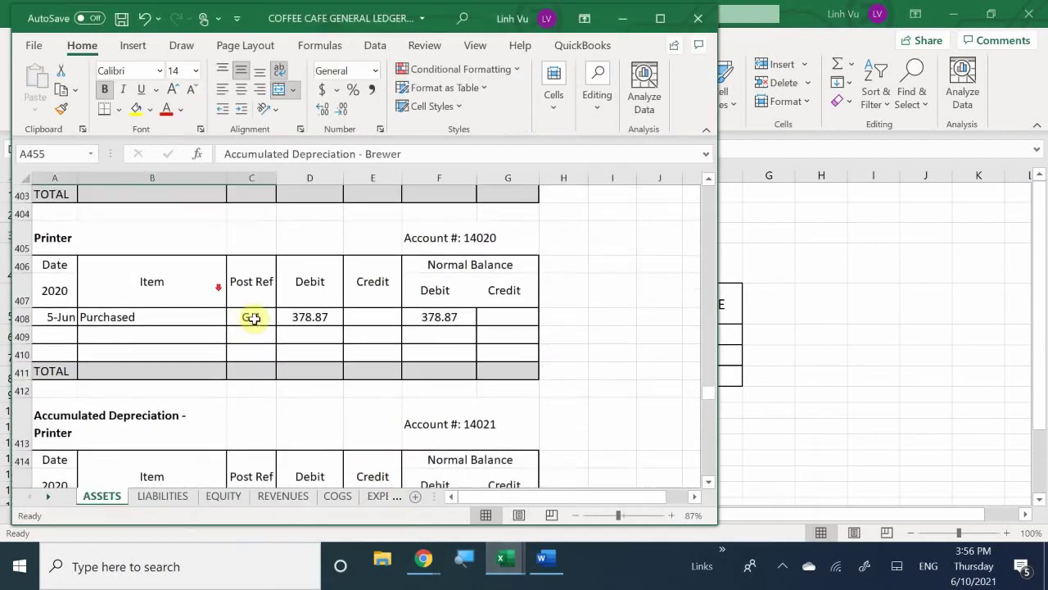
scroll(253, 318, "down", 5)
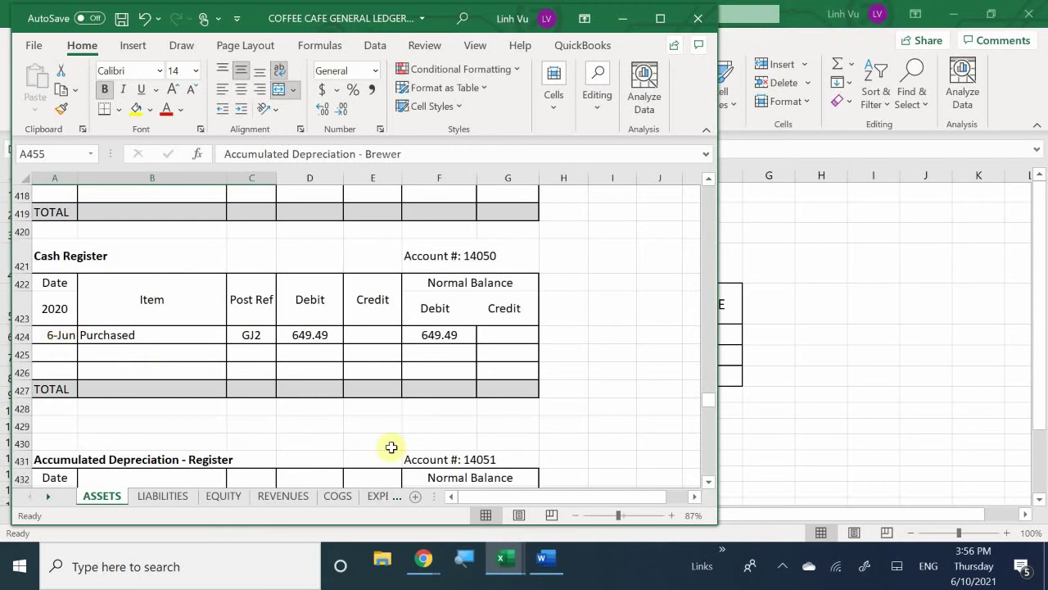
mouse_move(507, 576)
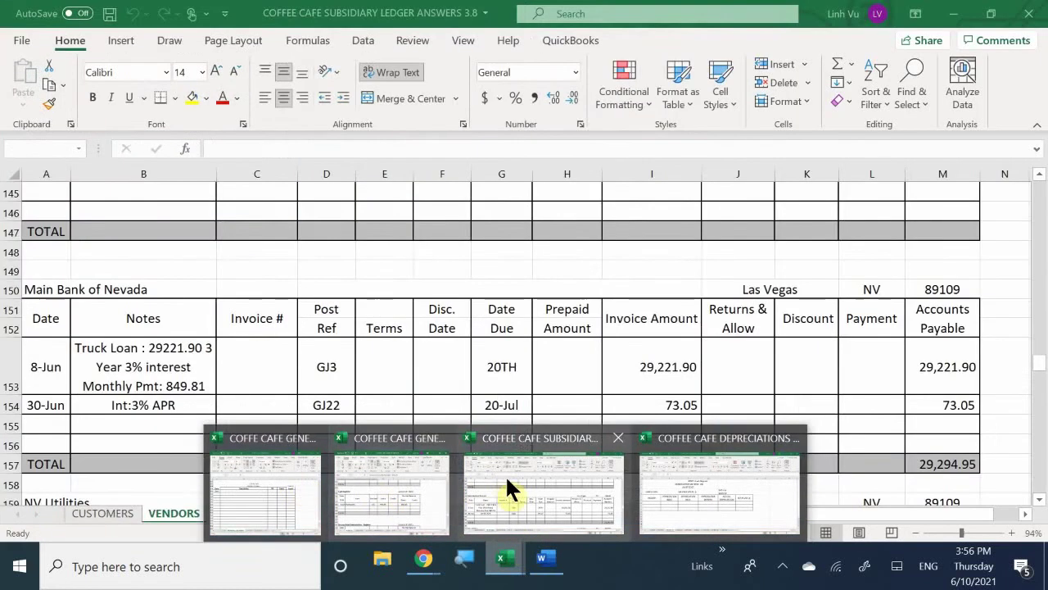
left_click(505, 481)
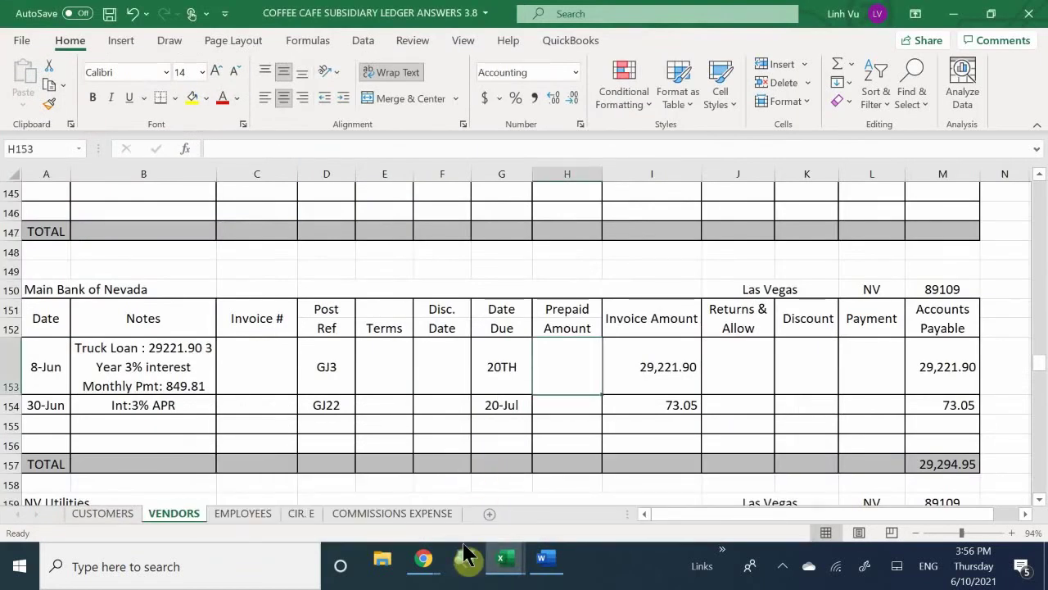
mouse_move(542, 564)
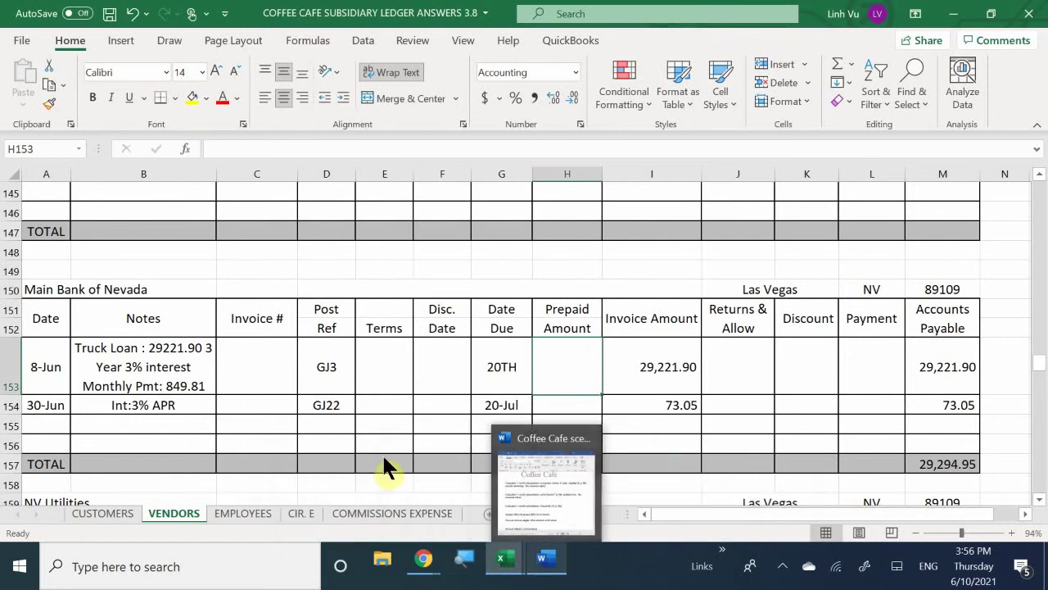
mouse_move(506, 560)
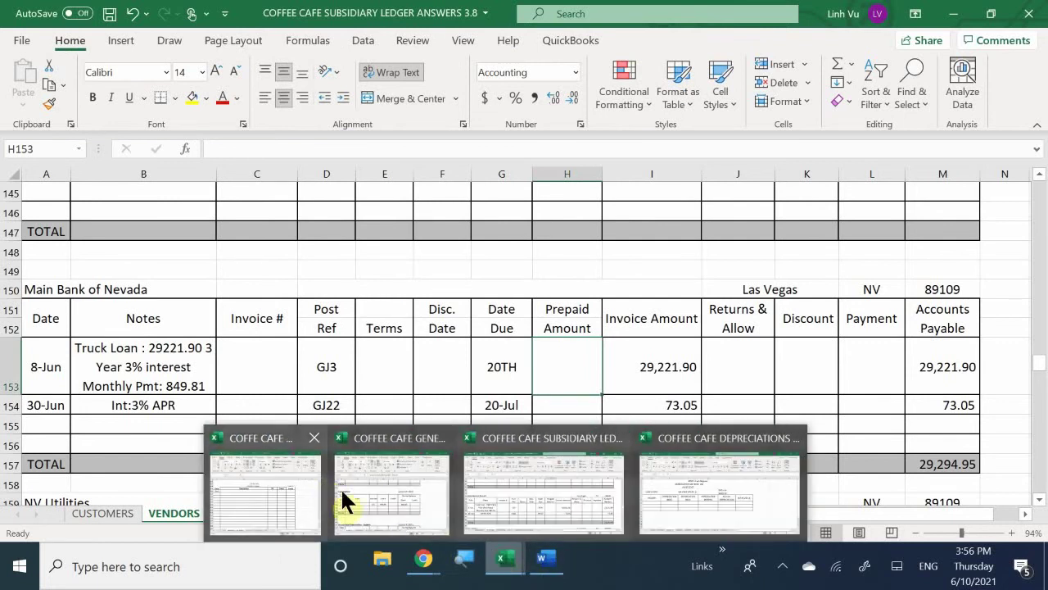
left_click(721, 519)
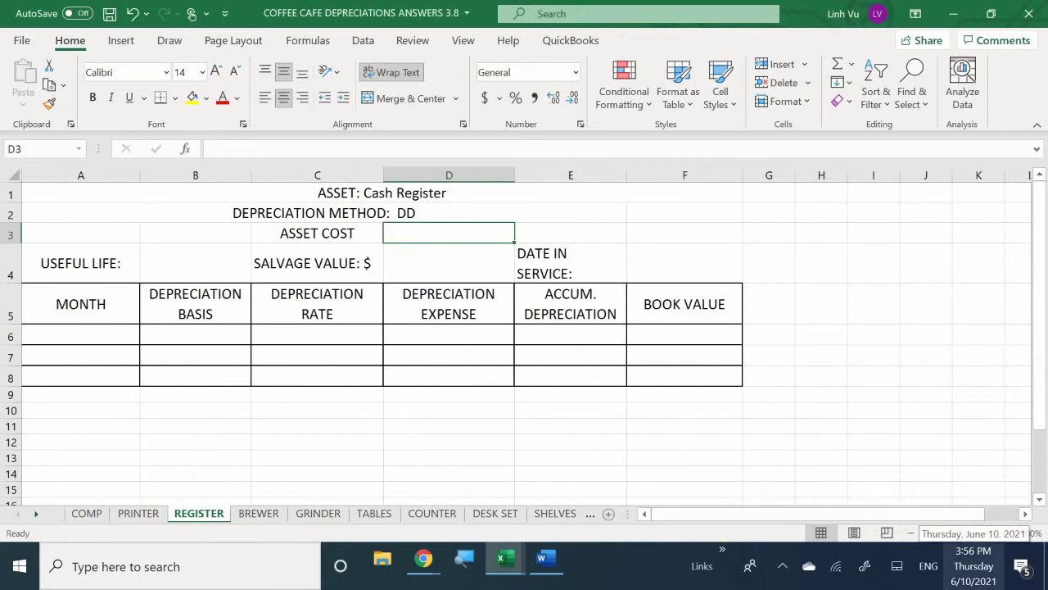
type("649.49")
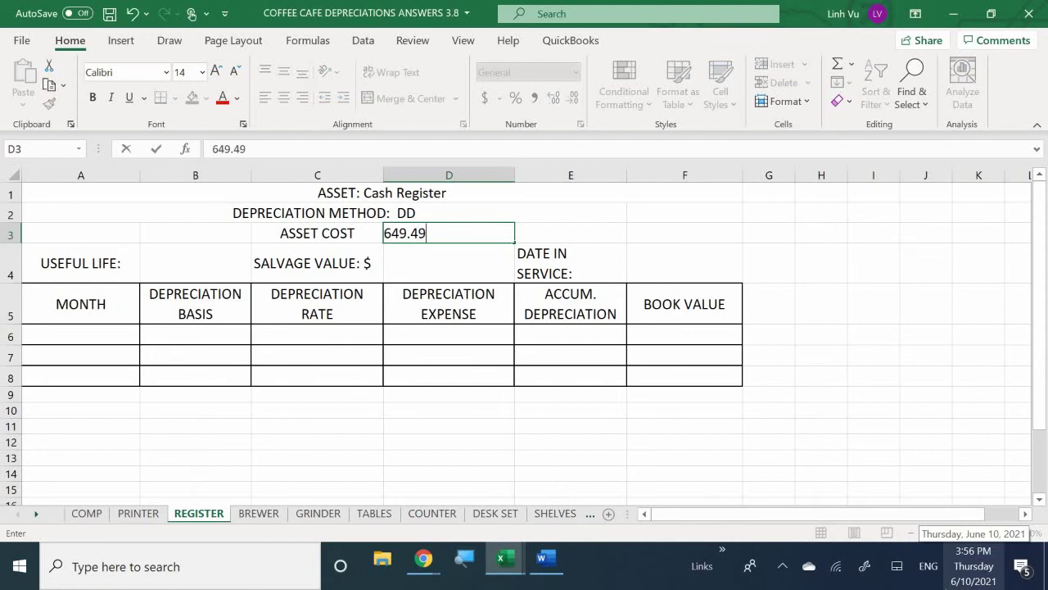
key("Return")
Step: Set the cash register's useful life in B4 to 5 and its salvage value in D4 to 0
key("Left")
key("Left")
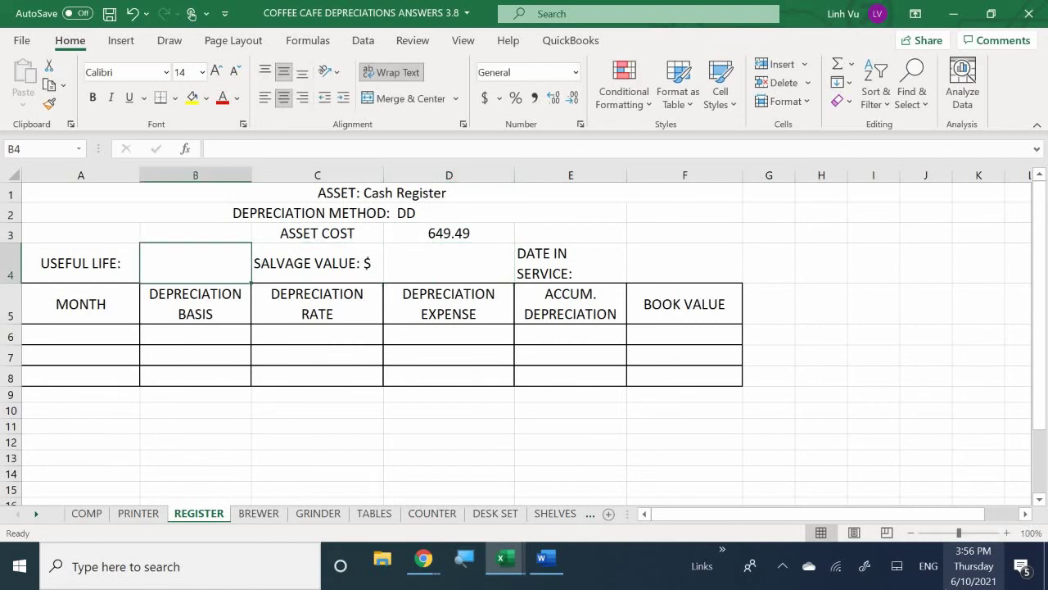
type("5")
key("Return")
key("Right")
key("Right")
key("Up")
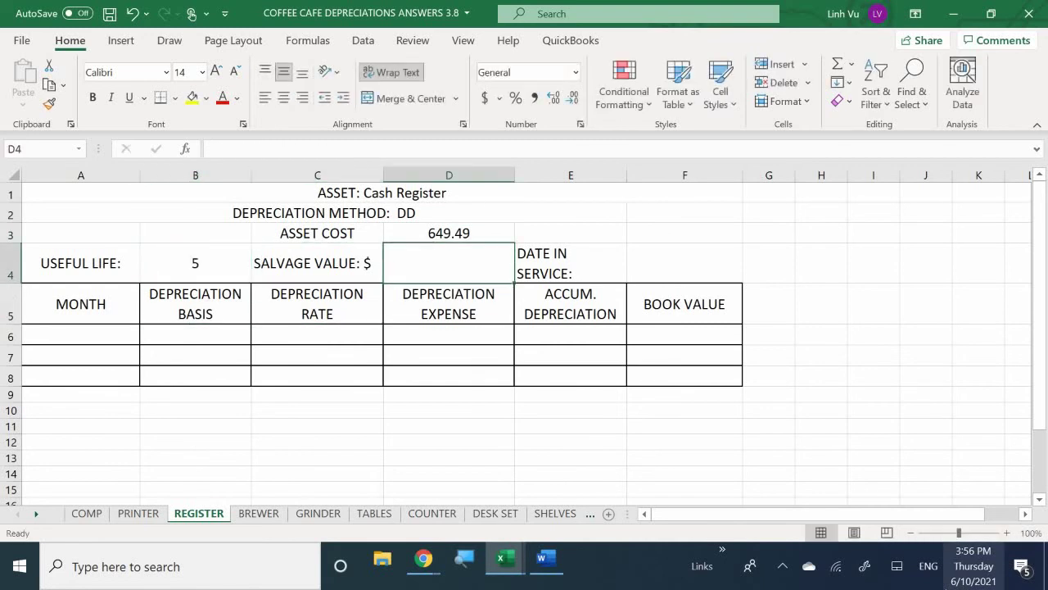
type("0")
key("Return")
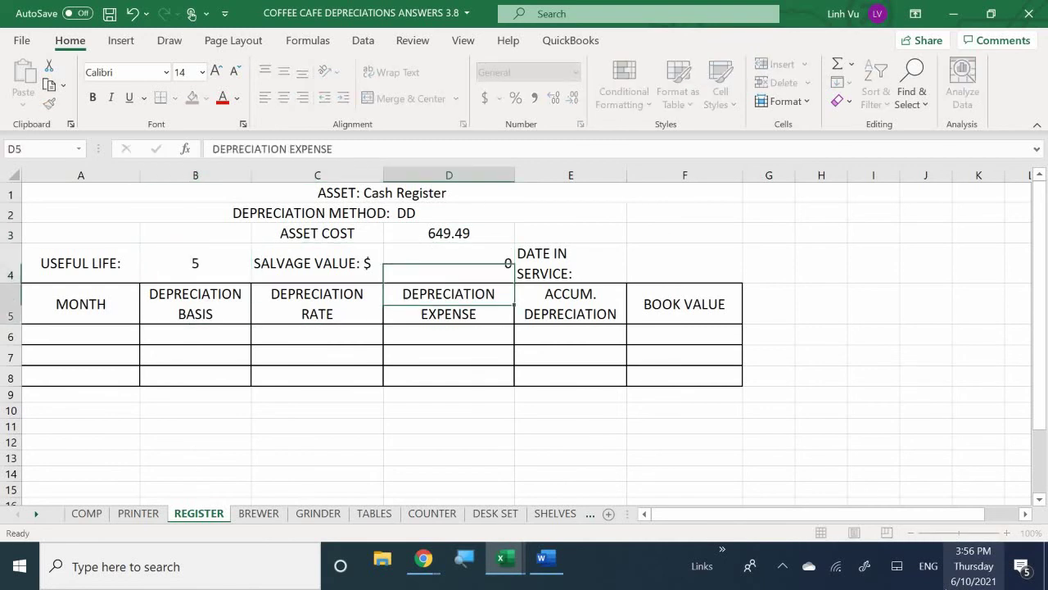
Step: Enter 6/6 as the cash register's date in service in F4
key("Right")
key("Up")
key("Right")
type("6")
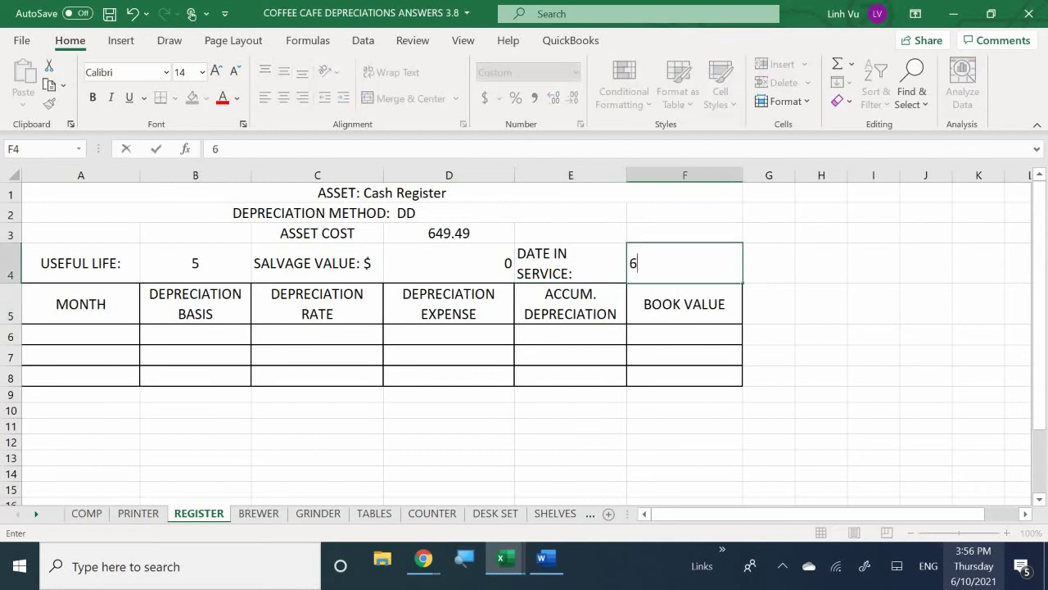
type("/6")
key("Return")
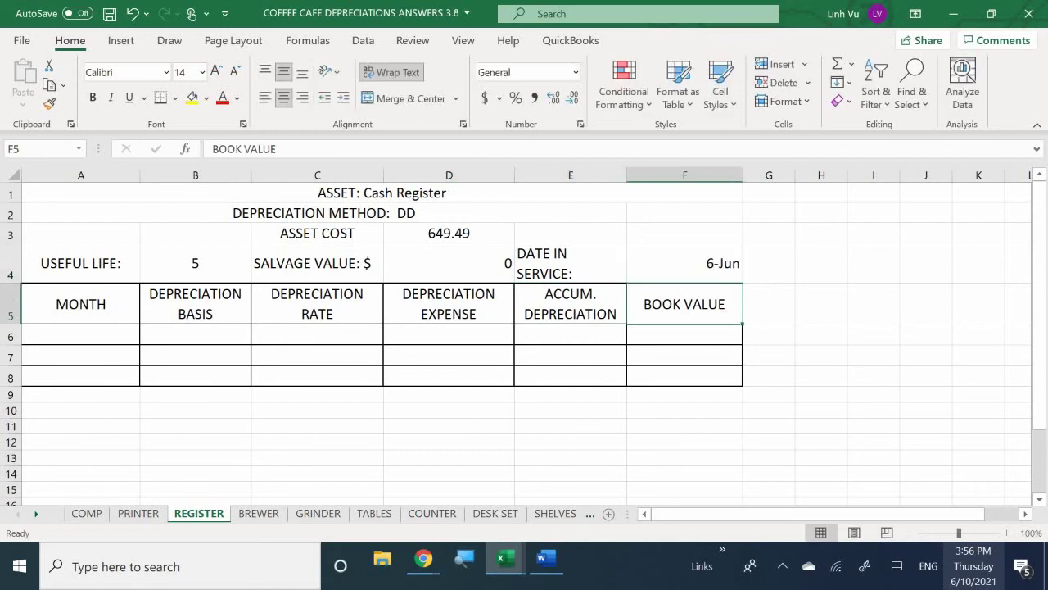
Step: Enter JUNE as the month in A6 and link its depreciation basis in B6 to the asset cost with =D3
left_click(91, 339)
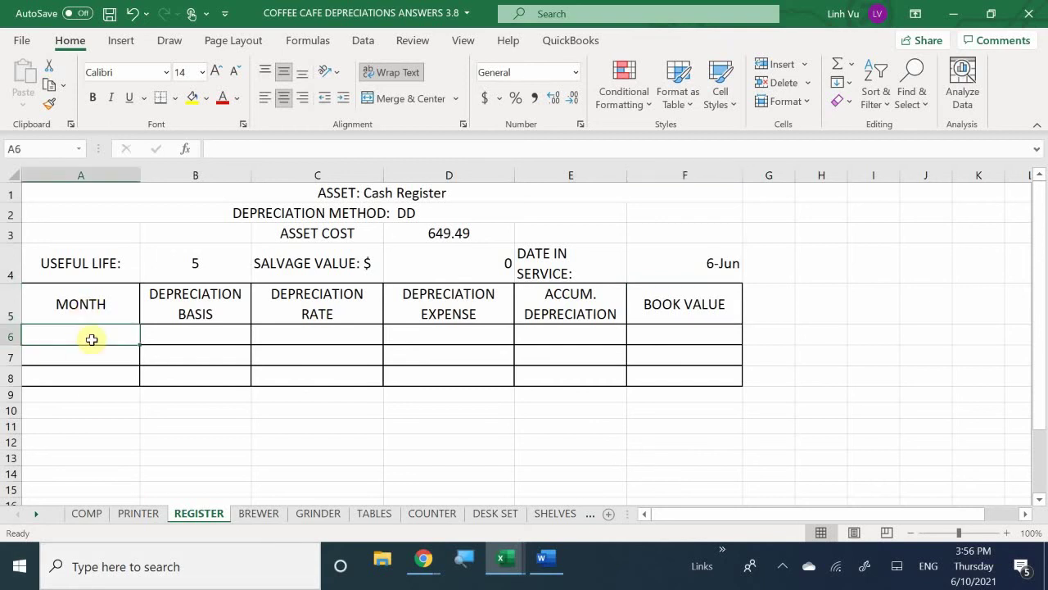
type("JUNE")
key("Return")
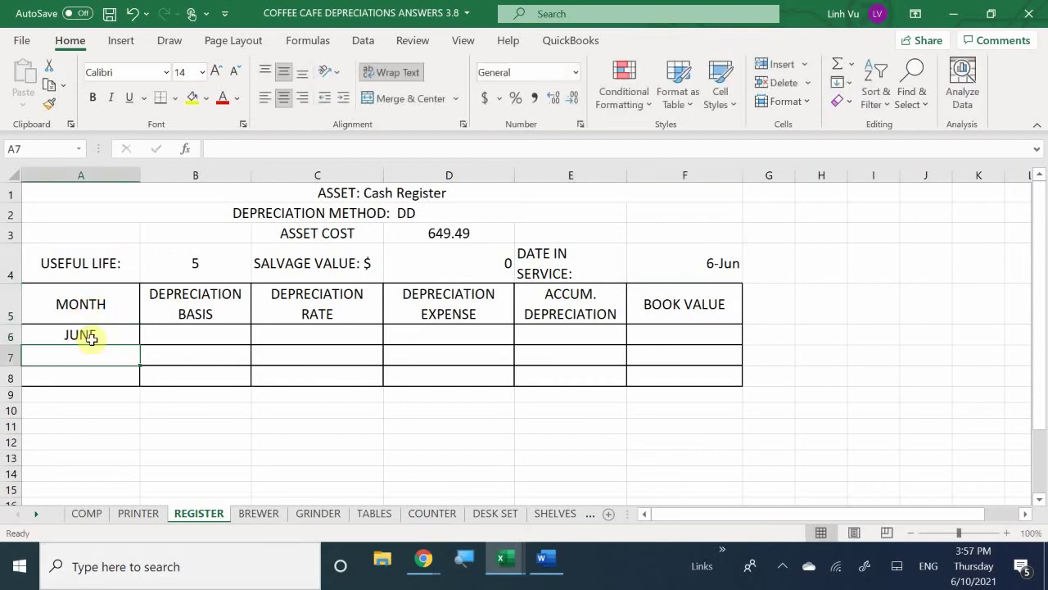
key("Right")
key("Up")
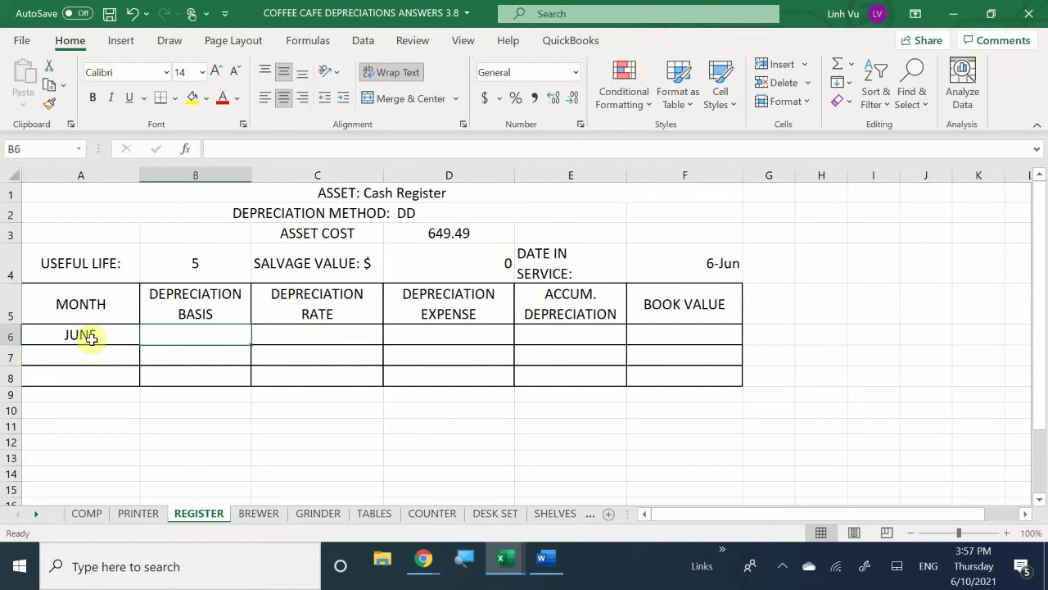
type("=")
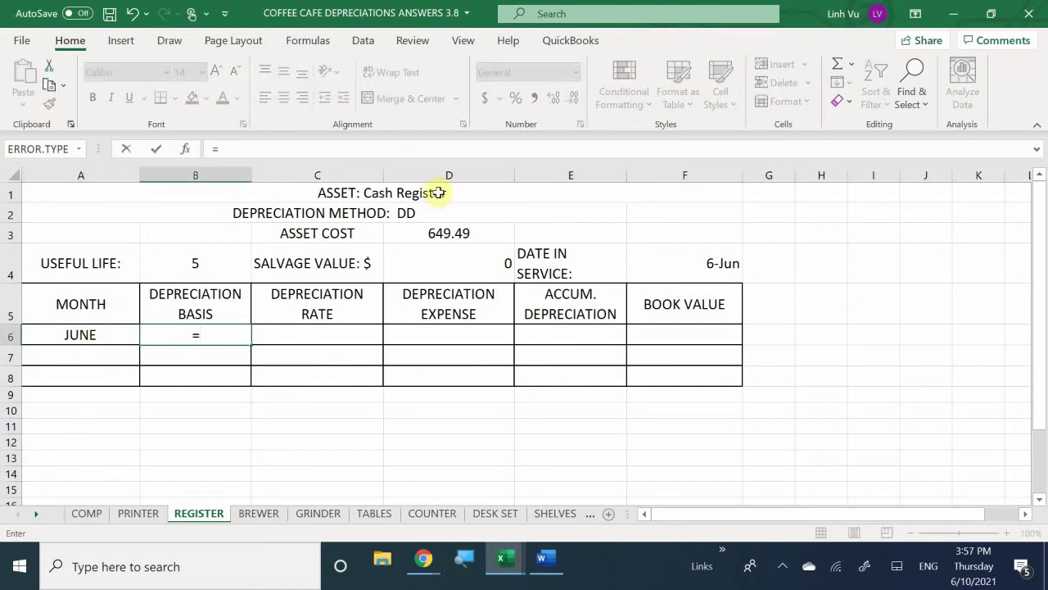
left_click(441, 235)
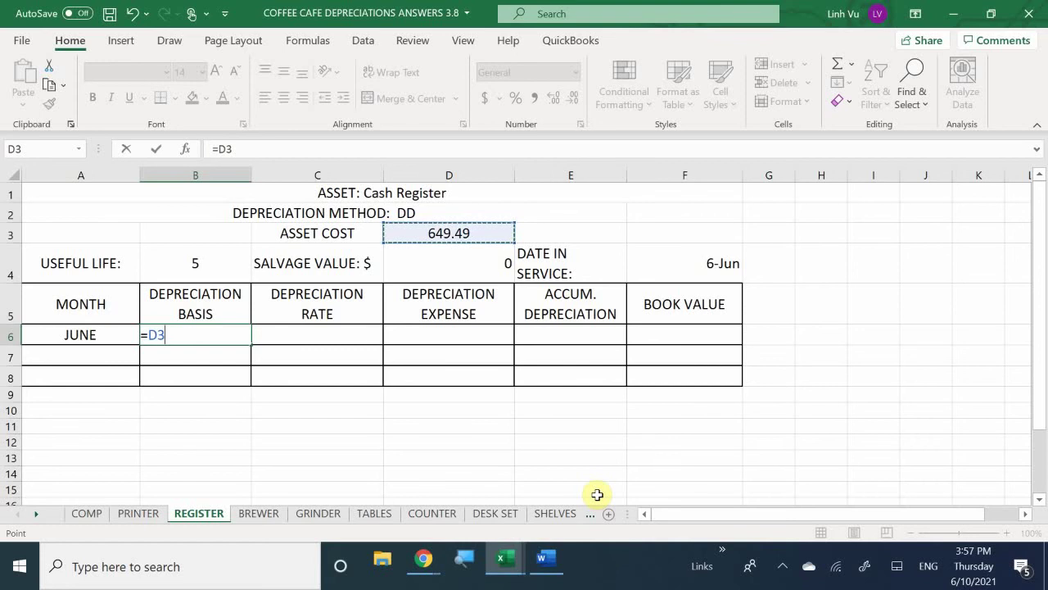
key("Return")
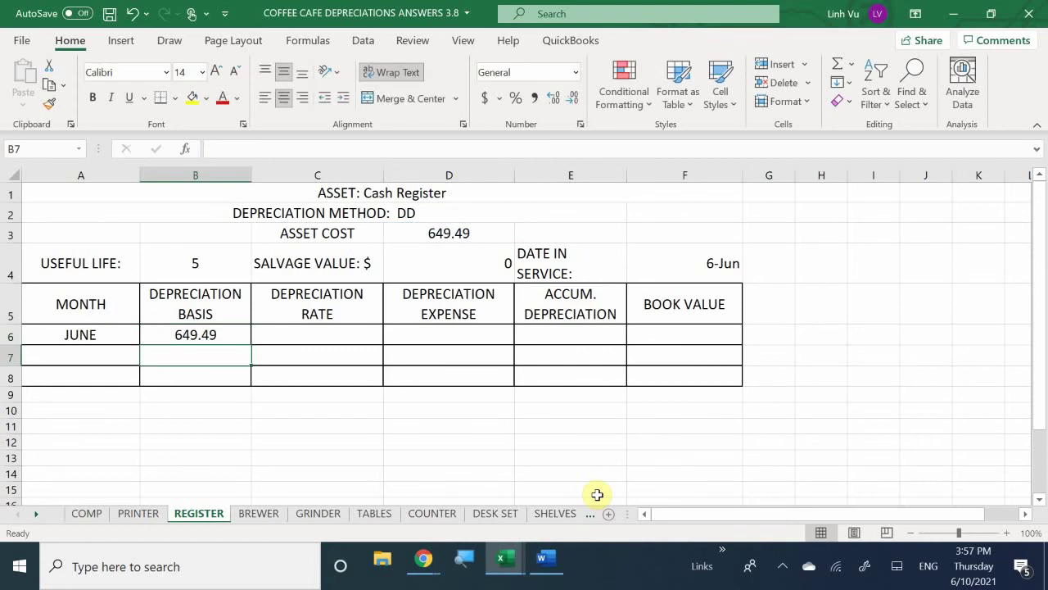
Step: Calculate June's double declining depreciation rate for the cash register in C6 from the useful life with =1/B4*2
key("Right")
key("Up")
type("=")
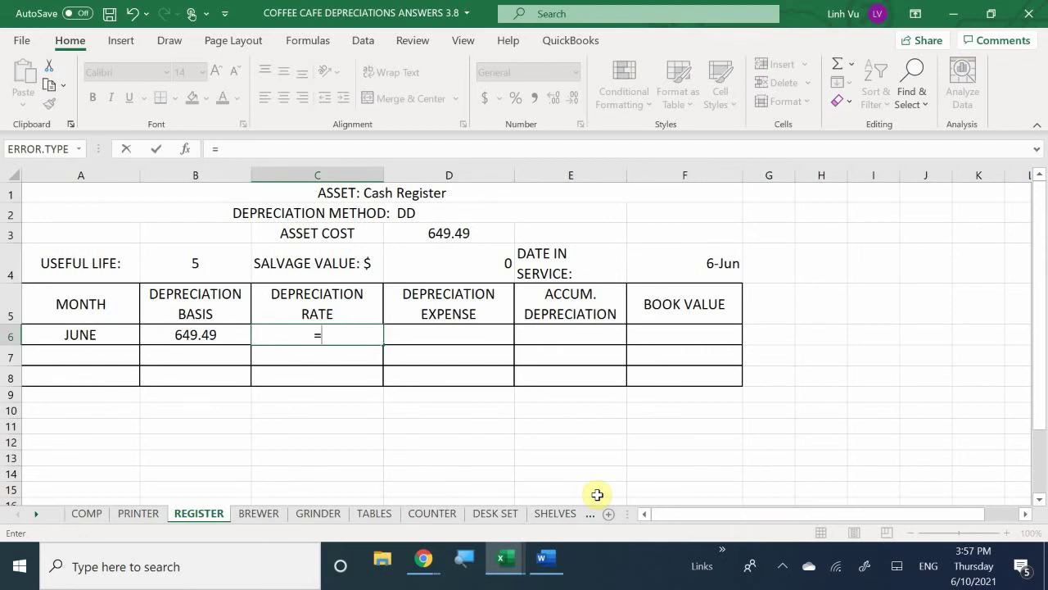
type("1/")
key("Left")
key("Left")
key("Up")
key("Right")
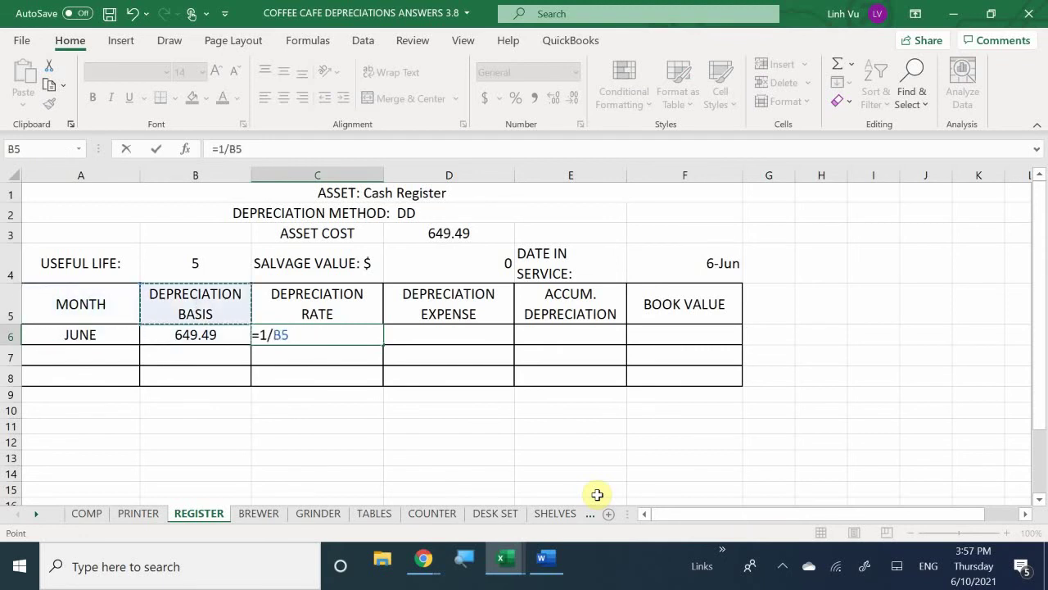
key("Up")
type("*2")
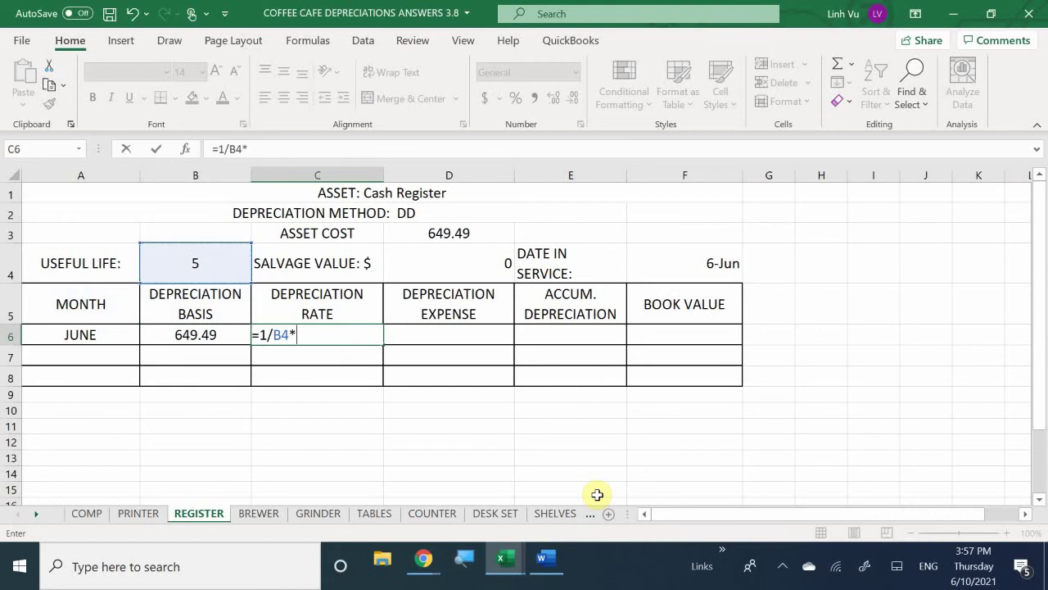
key("Return")
Step: Calculate the cash register's June depreciation expense in D6, rounded to two decimals, with =ROUND(B6*C6/12,2)
key("Right")
key("Up")
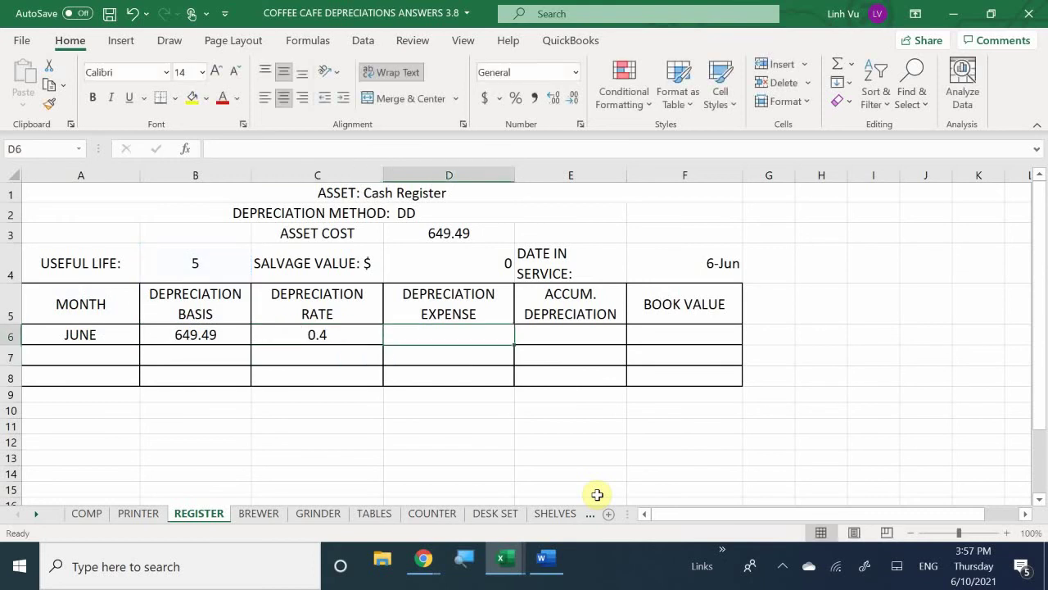
type("=")
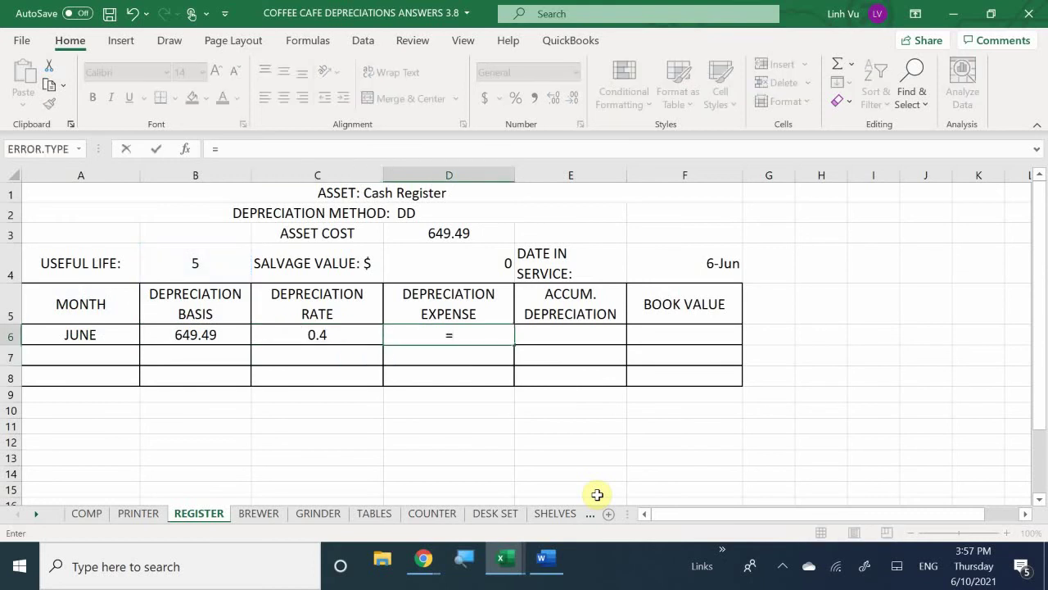
type("ROUN")
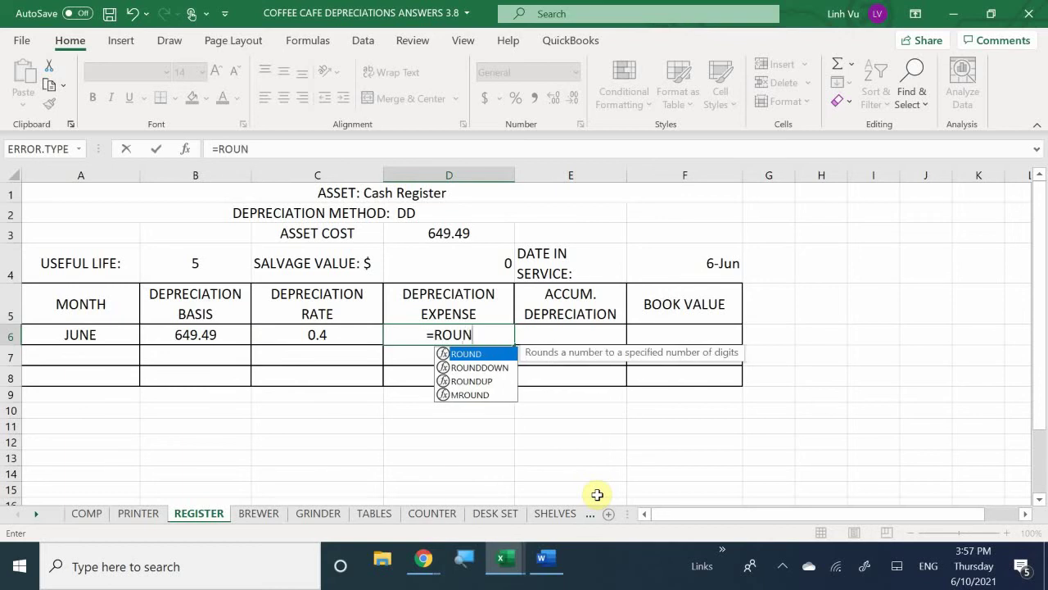
type("D(")
key("Left")
key("Left")
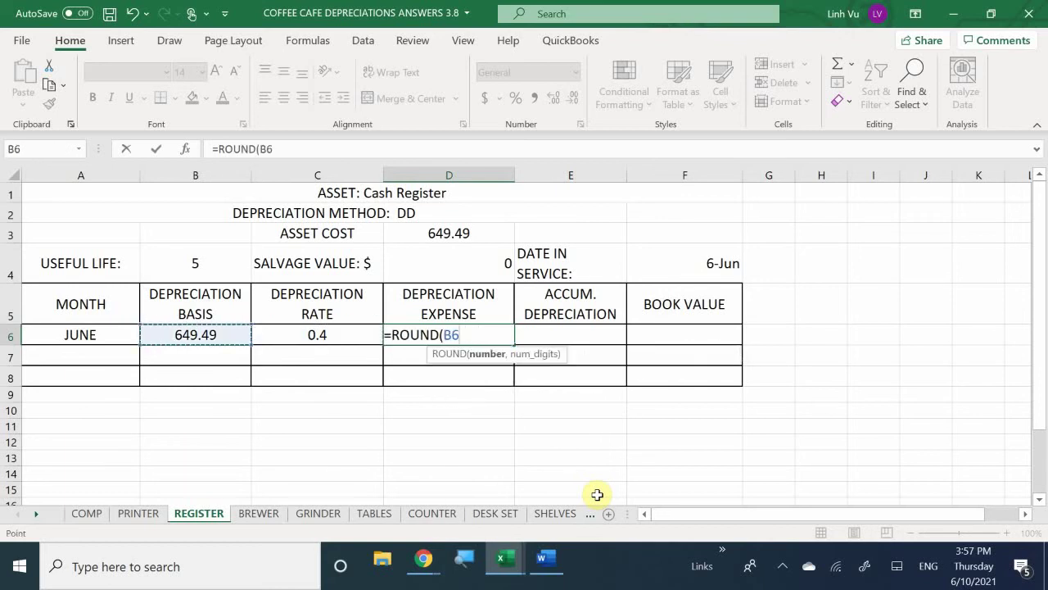
type("*")
key("Left")
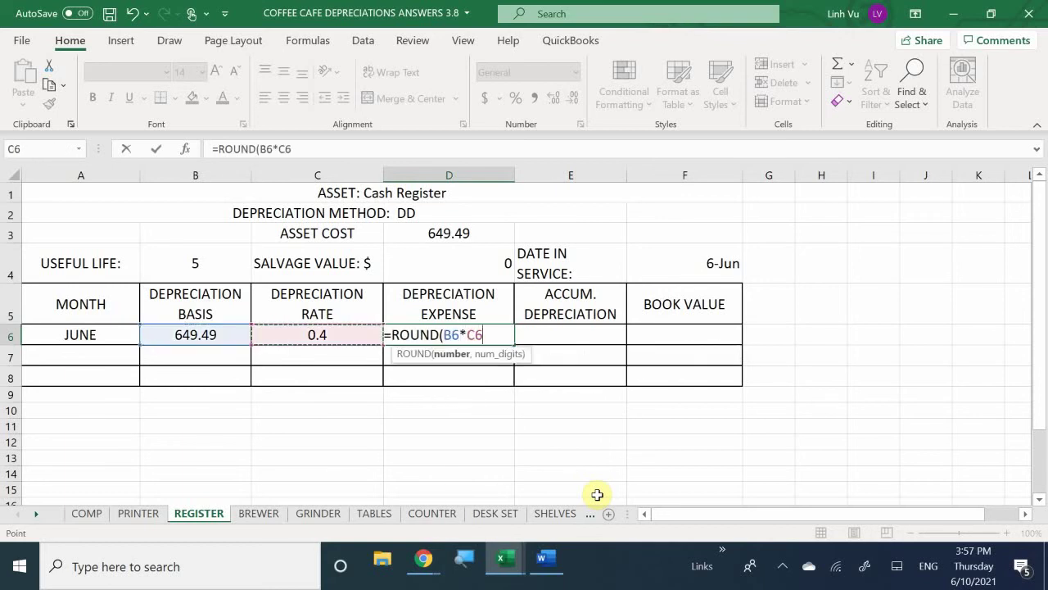
type("/12,2")
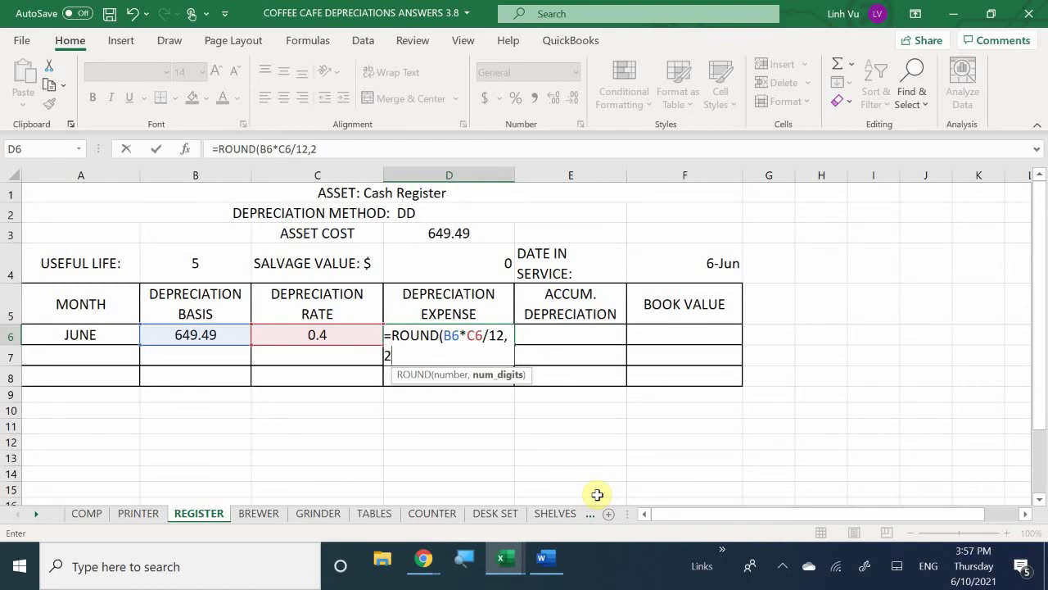
key("Return")
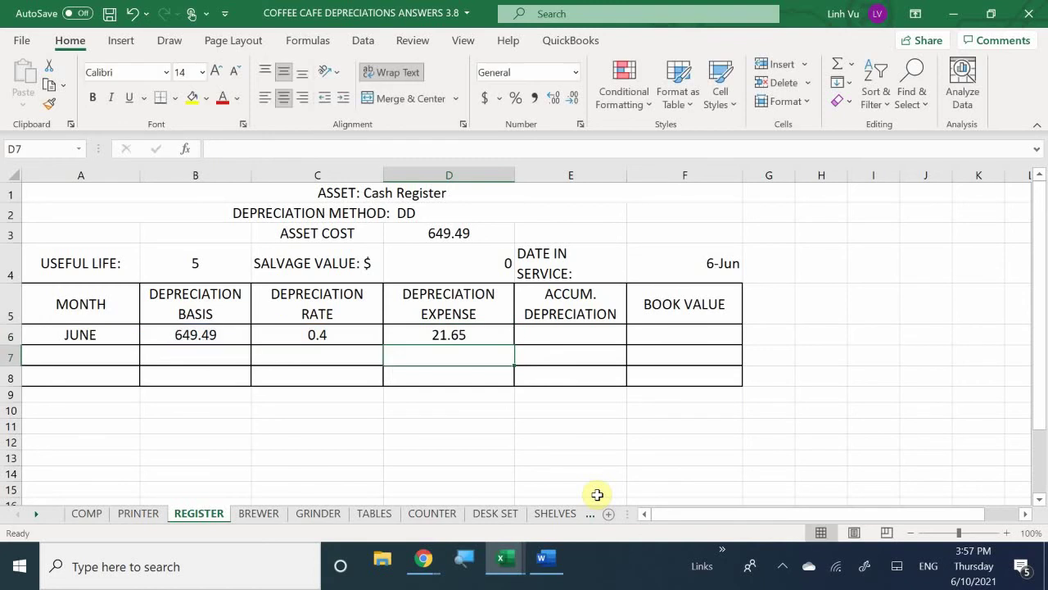
Step: Link the cash register's June accumulated depreciation in E6 to its depreciation expense with =D6
key("Right")
key("Up")
type("=")
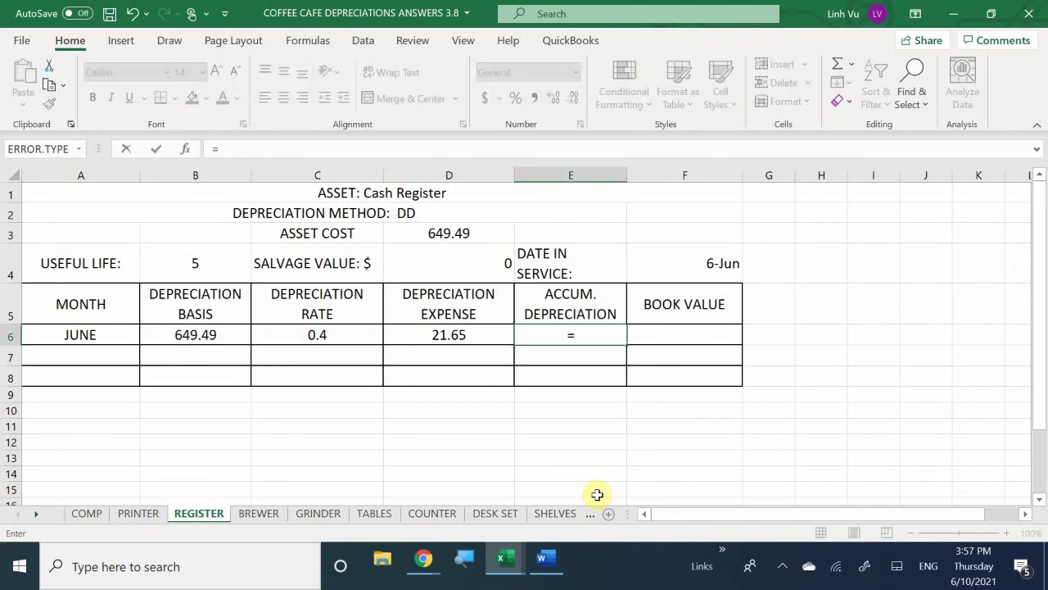
key("Left")
key("Return")
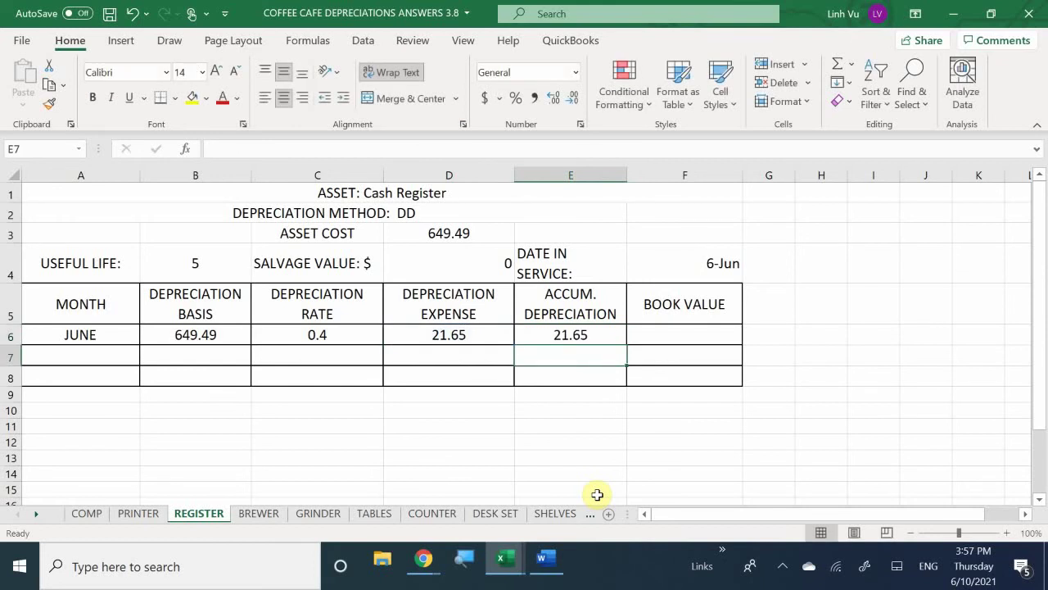
Step: Calculate the cash register's June book value in F6 as asset cost minus accumulated depreciation with =D3-E6
key("Right")
key("Up")
type("=")
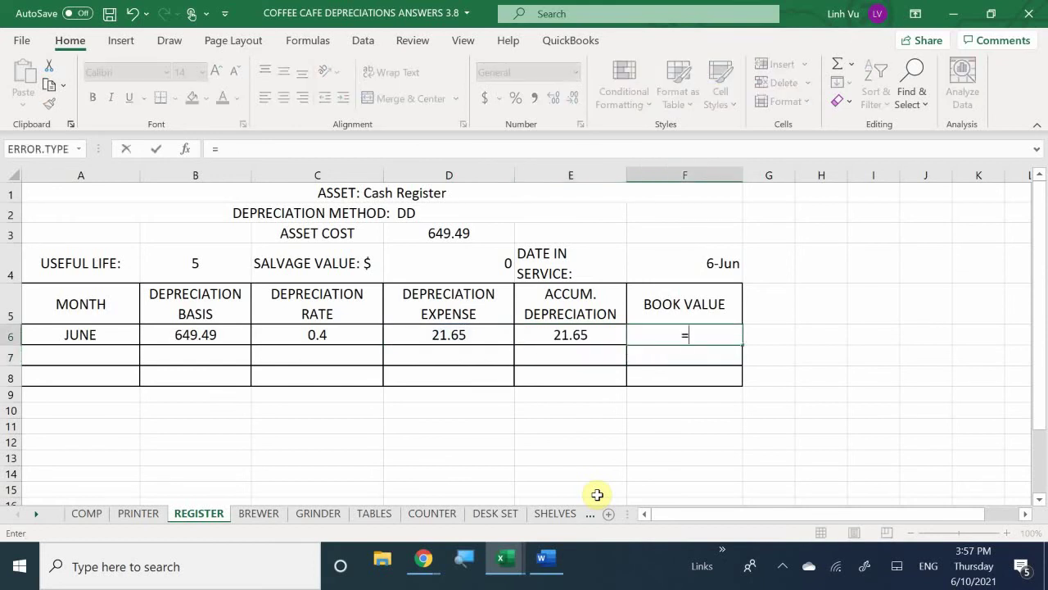
key("Up")
key("Up")
key("Up")
key("Left")
key("Left")
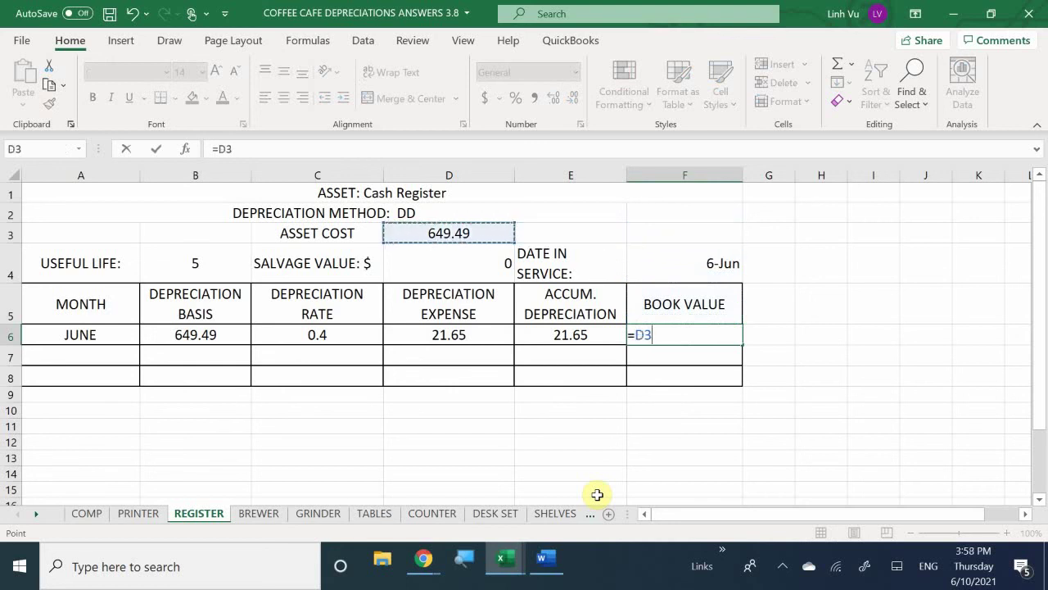
type("-")
key("Left")
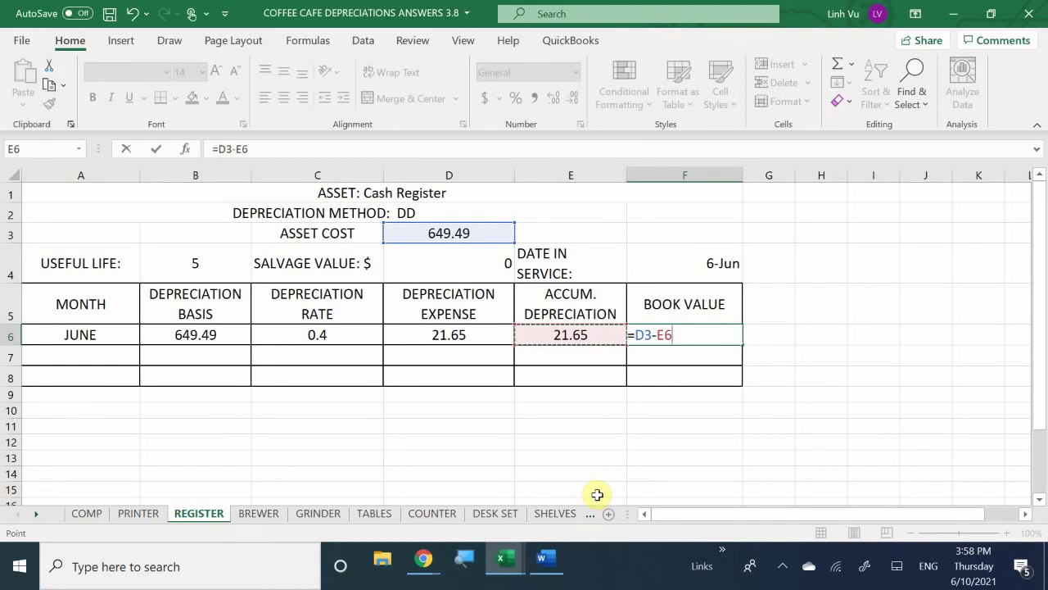
key("Return")
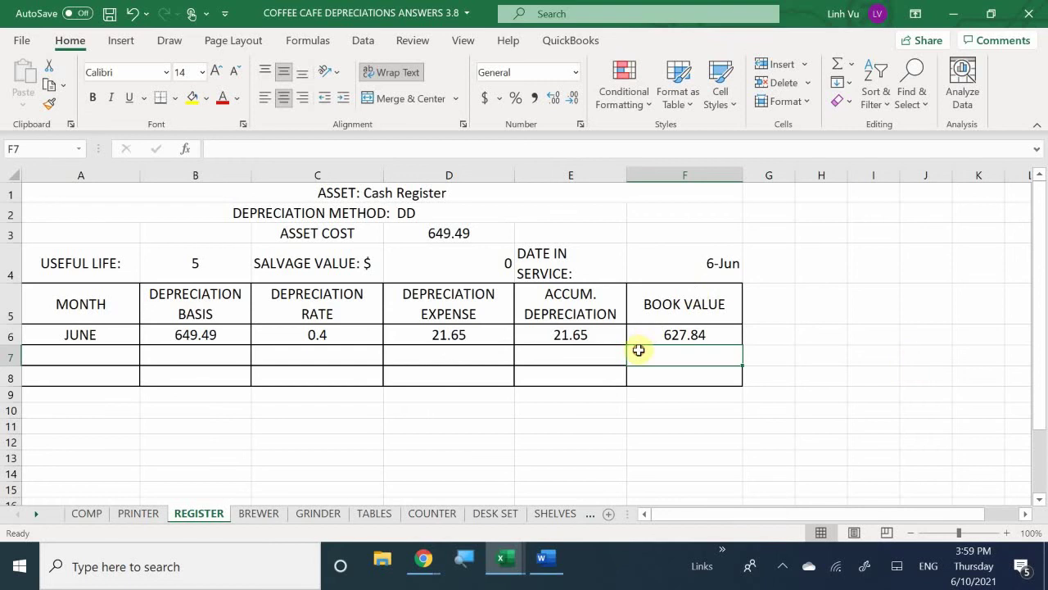
Step: Review the furniture depreciation instructions in the Word document, and open the TABLES sheet of the depreciation workbook in Excel
left_click(569, 375)
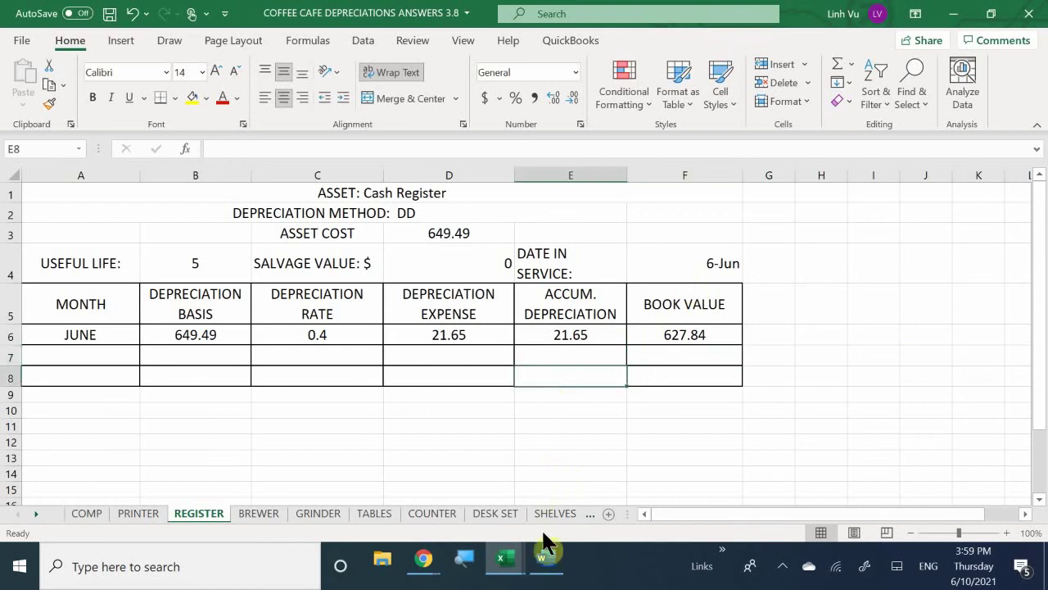
left_click(546, 562)
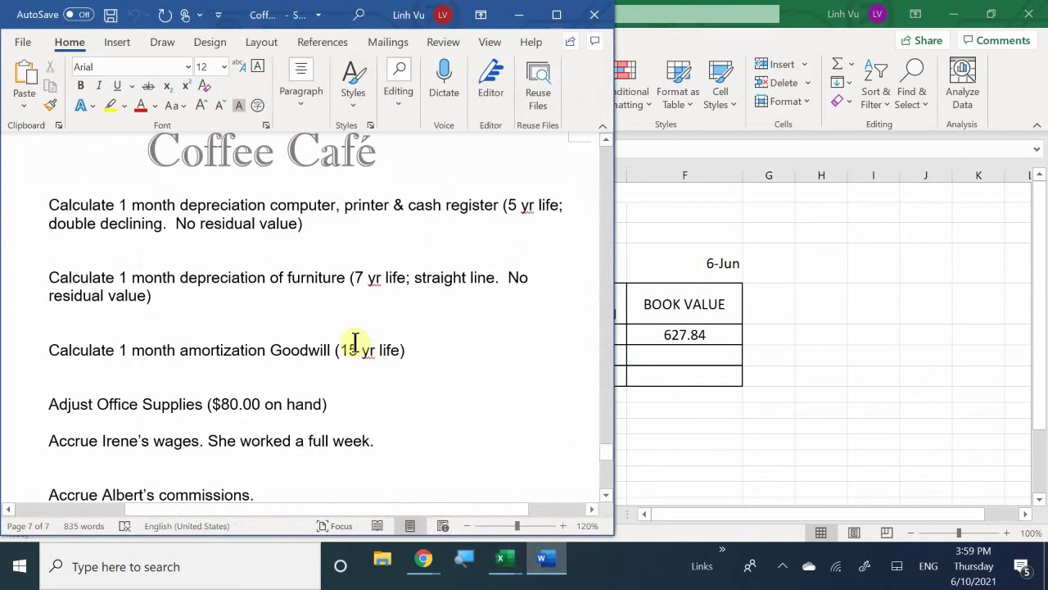
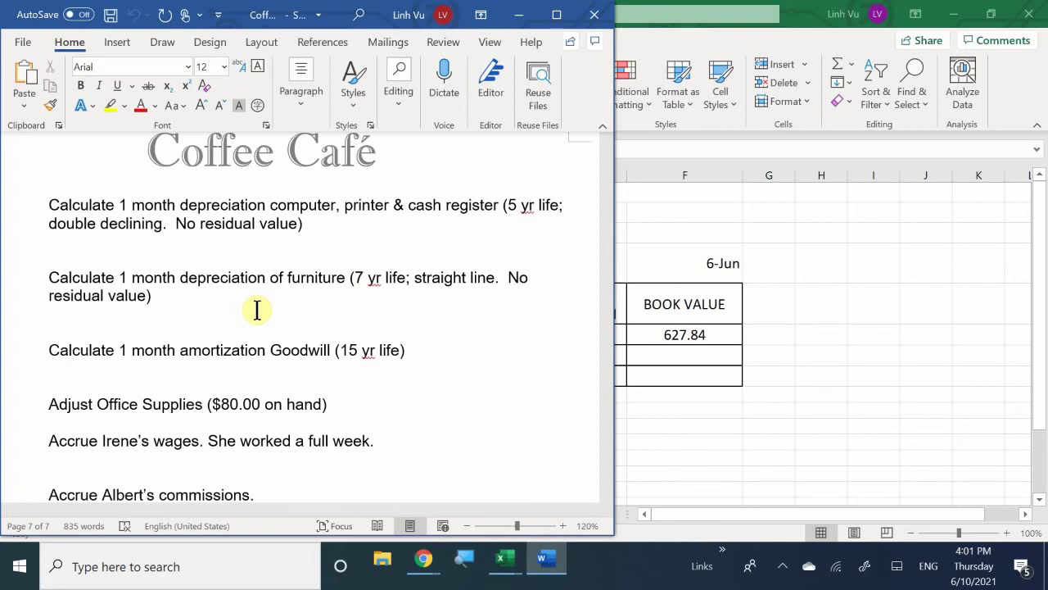
mouse_move(503, 559)
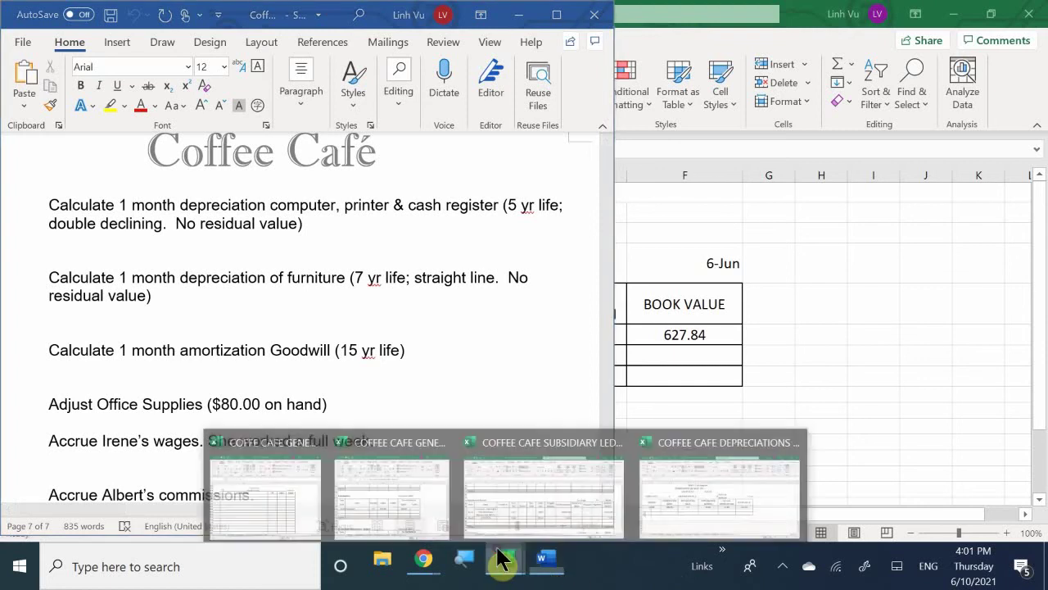
left_click(683, 486)
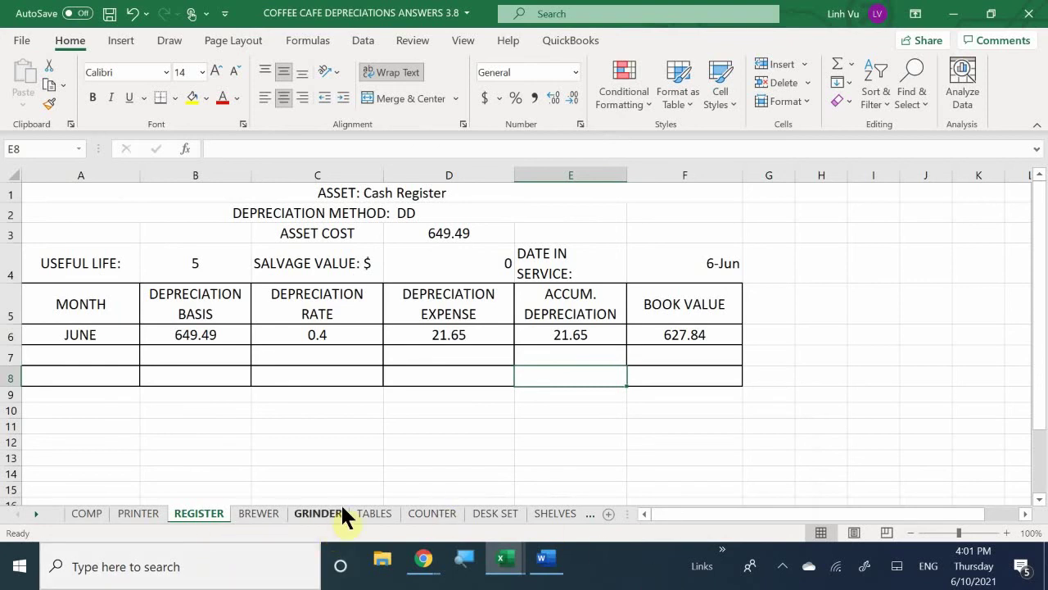
left_click(369, 514)
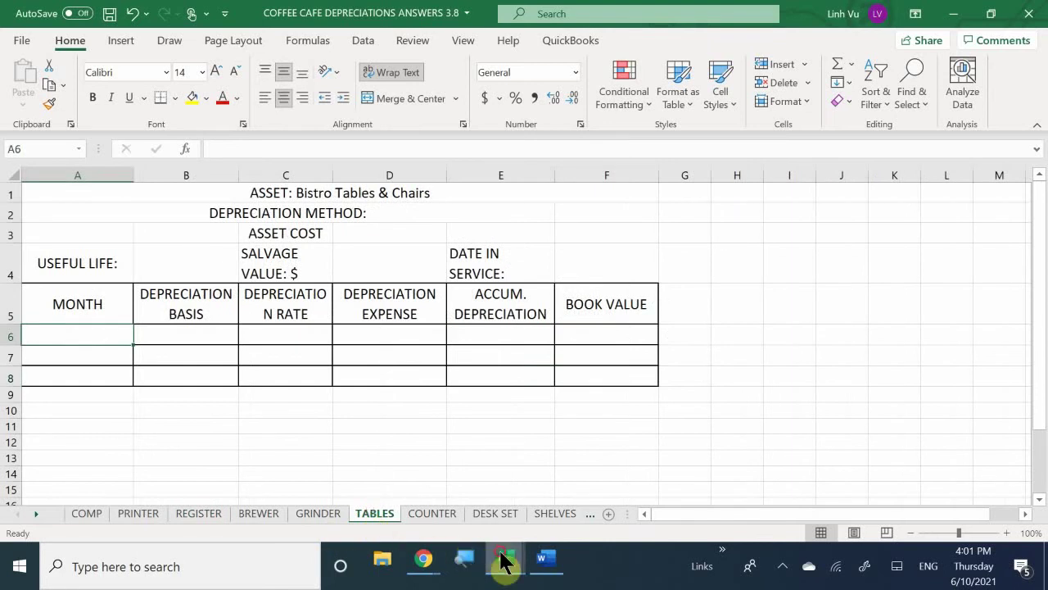
Step: Look up the Bistro Tables & Chairs account on the ASSETS sheet of the general ledger workbook
mouse_move(502, 560)
left_click(426, 490)
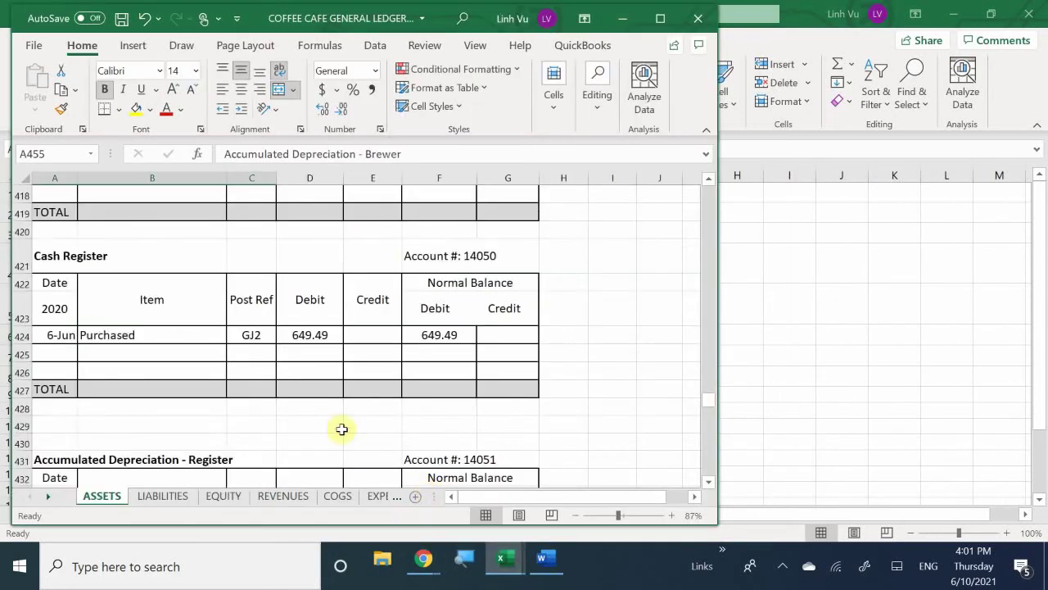
scroll(340, 422, "up", 3)
scroll(341, 410, "up", 20)
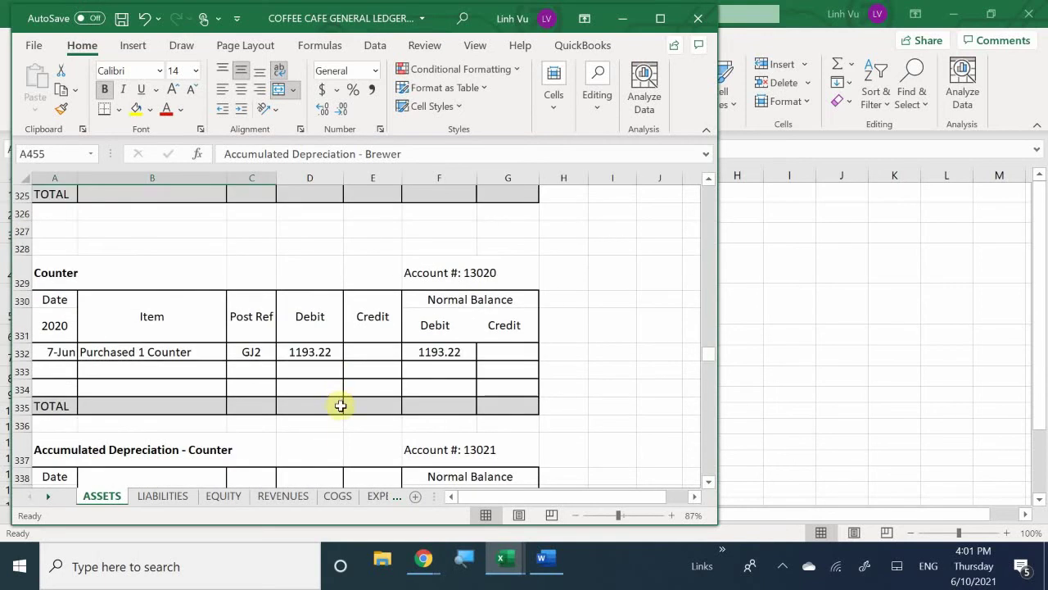
scroll(337, 400, "down", 2)
scroll(347, 409, "down", 2)
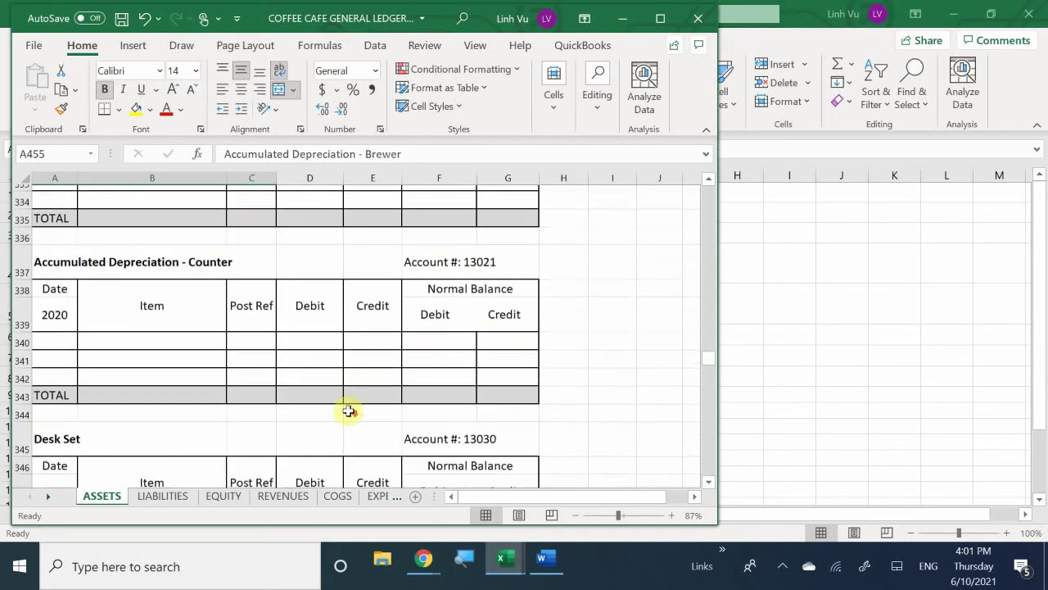
scroll(349, 410, "up", 1)
scroll(350, 409, "up", 8)
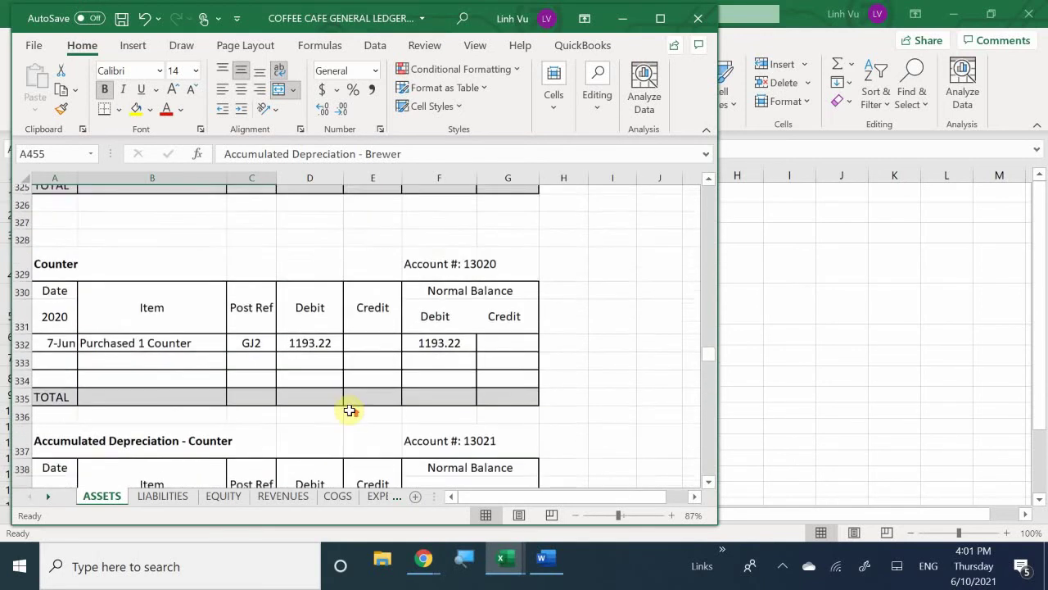
scroll(350, 410, "up", 1)
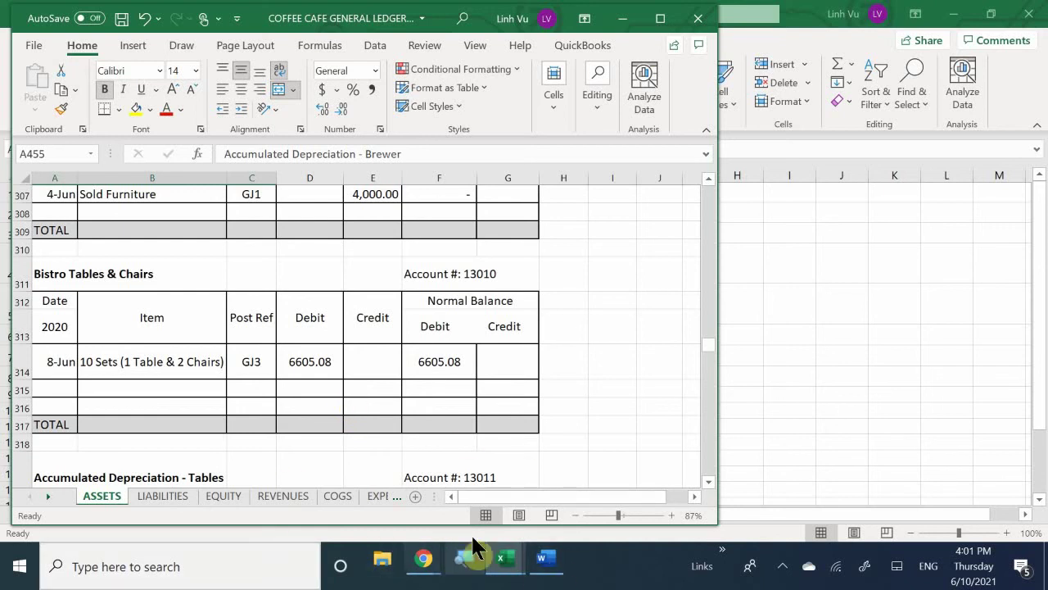
Step: Return to the depreciation workbook's TABLES sheet and enter 6605.08 as the asset cost in D3
mouse_move(498, 562)
left_click(681, 506)
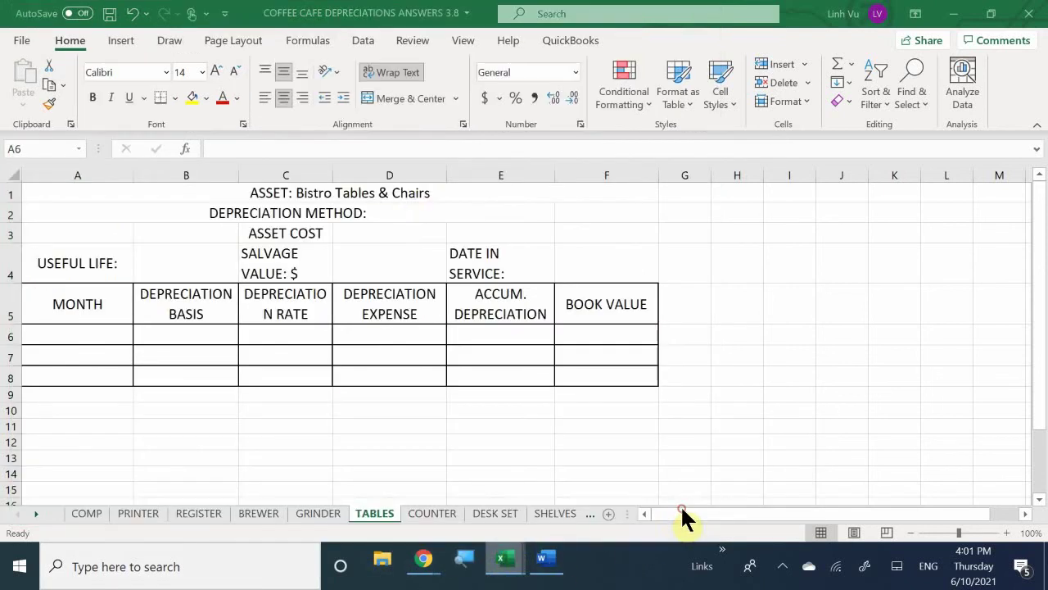
left_click(387, 231)
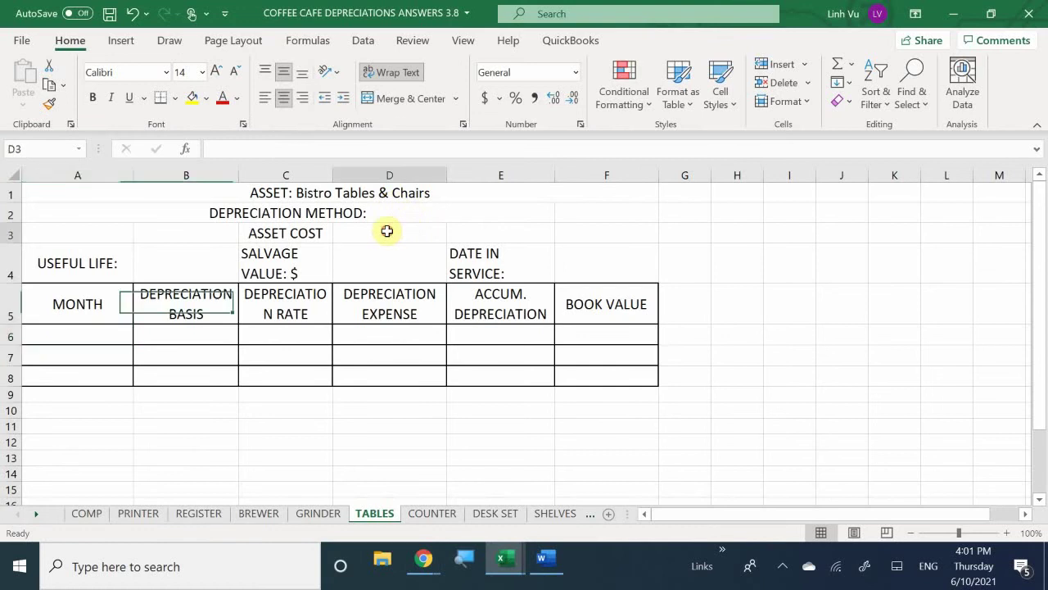
type("6605")
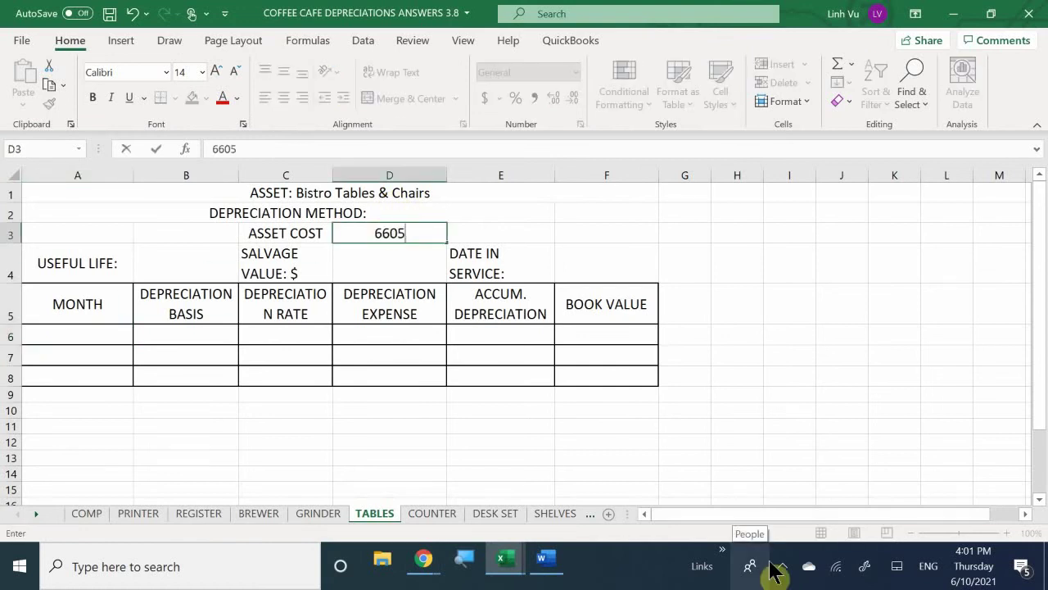
type(".08")
key("Return")
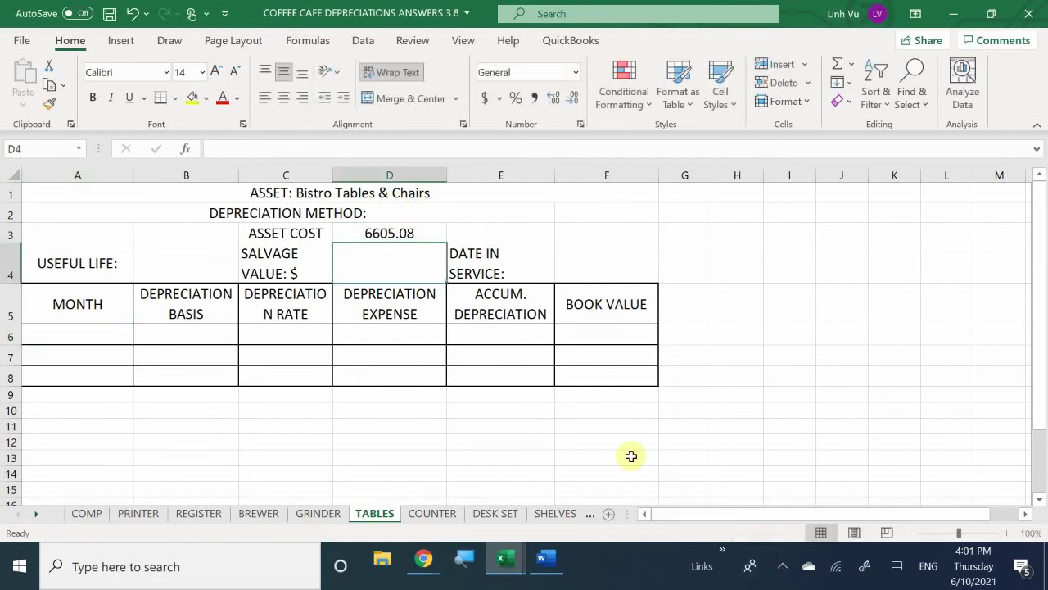
Step: Add SL as the depreciation method in the A2 heading of the bistro tables' schedule
double_click(404, 214)
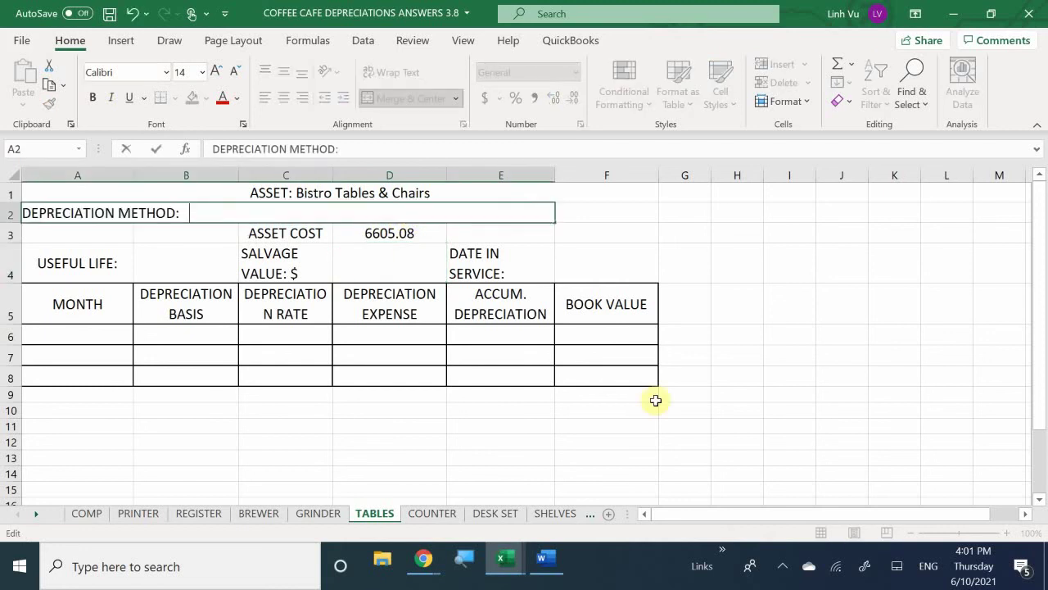
type("SL")
key("Return")
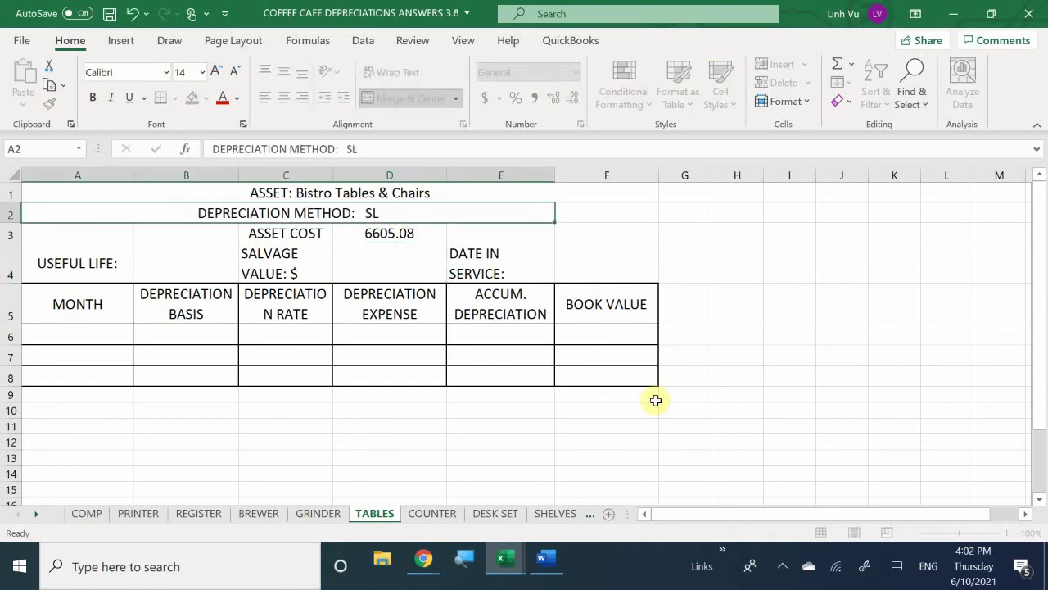
Step: Enter 7 as the bistro tables' useful life in B4 and 0.0 as their salvage value in D4
left_click(201, 266)
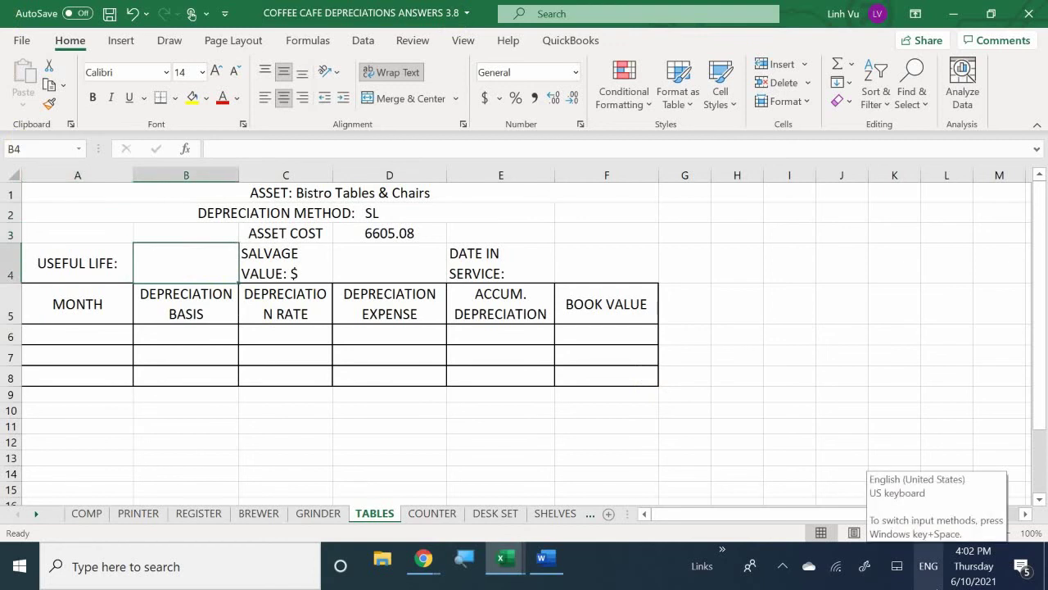
type("7")
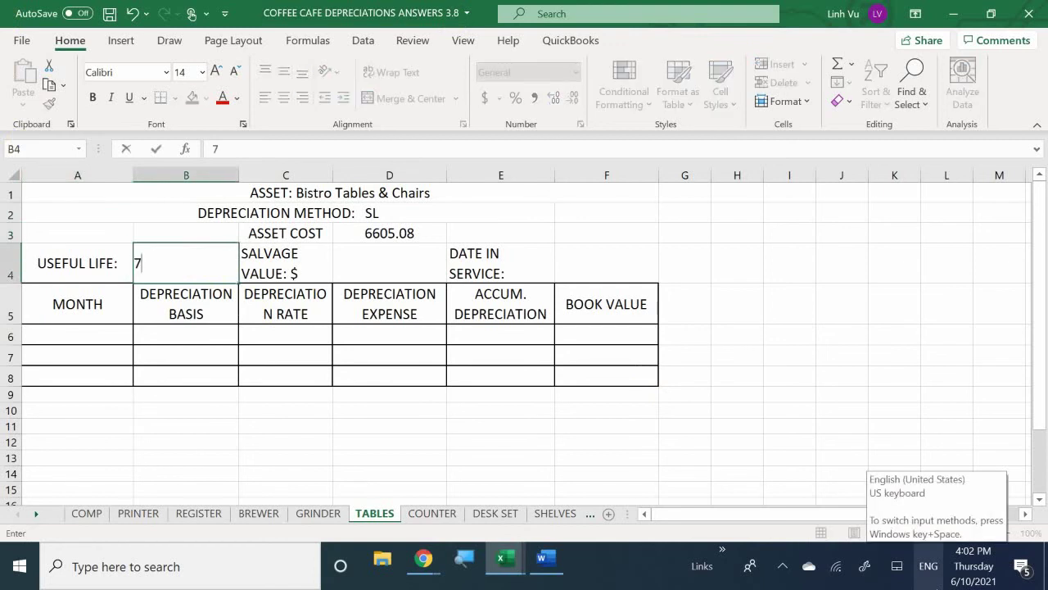
key("Return")
key("Right")
key("Right")
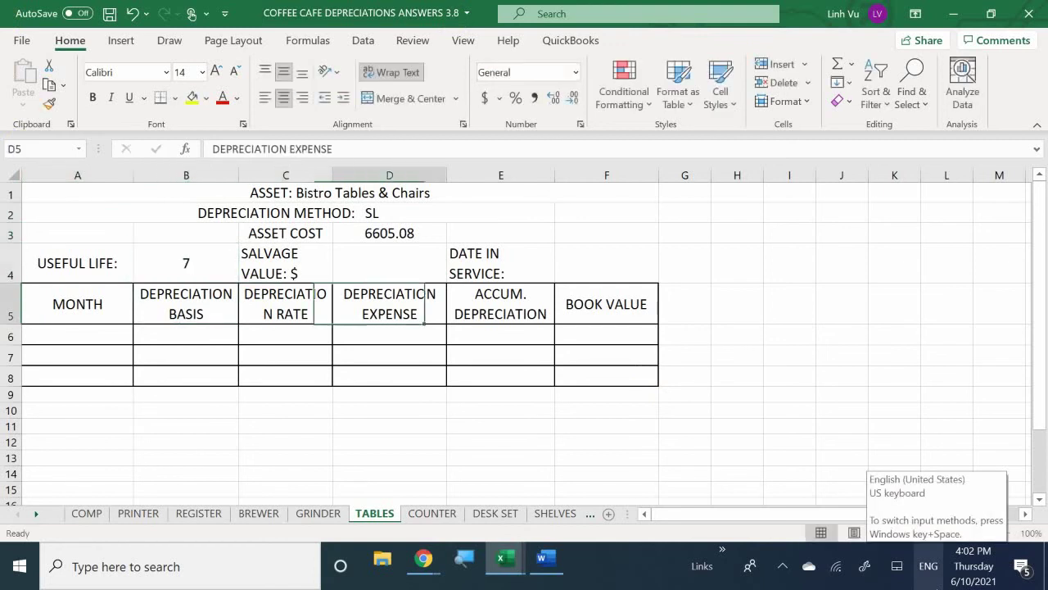
key("Up")
type("0.0")
key("Return")
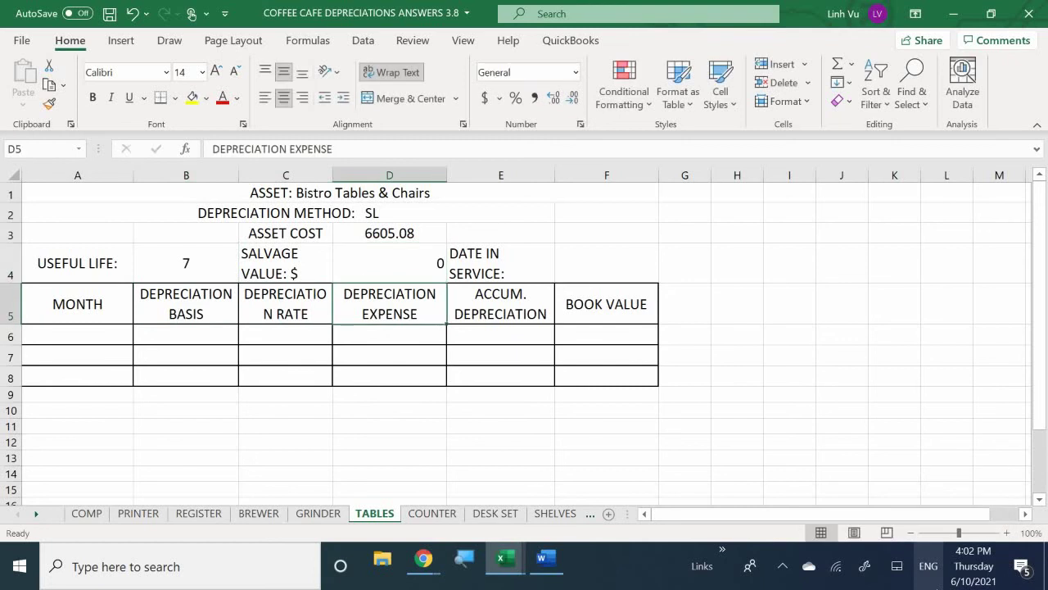
Step: Check the bistro tables' purchase date in the general ledger and enter 6/8 in F3 of the TABLES sheet
key("Right")
key("Right")
key("Up")
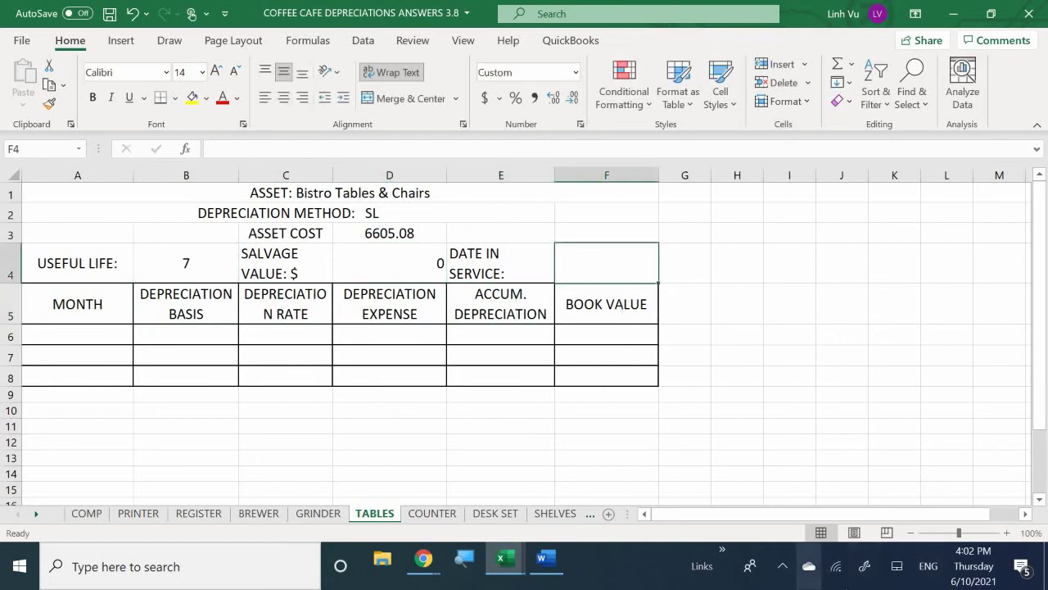
left_click(504, 560)
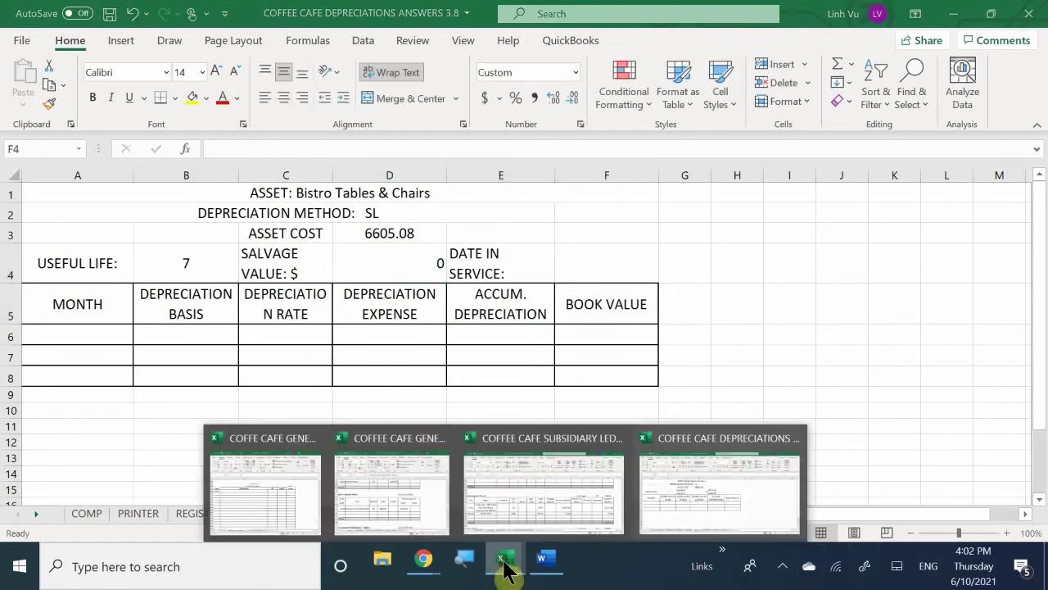
left_click(376, 486)
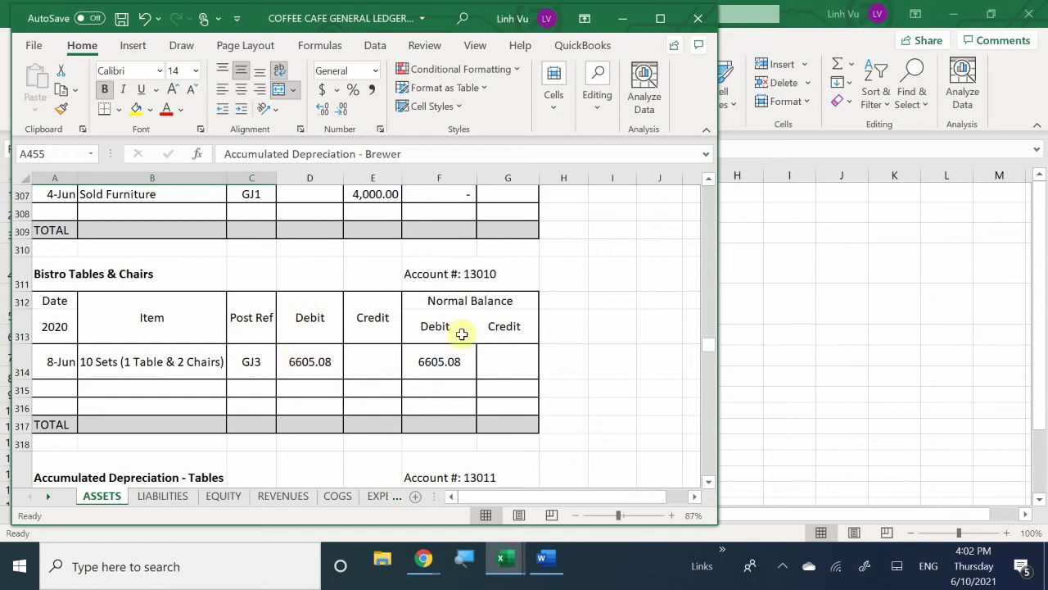
mouse_move(509, 562)
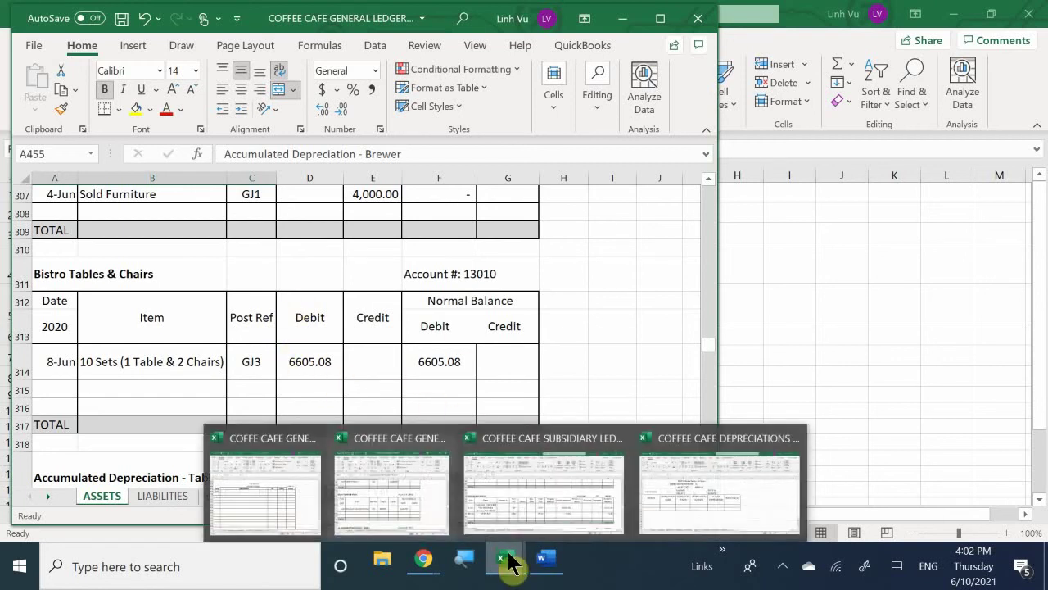
left_click(696, 531)
left_click(607, 232)
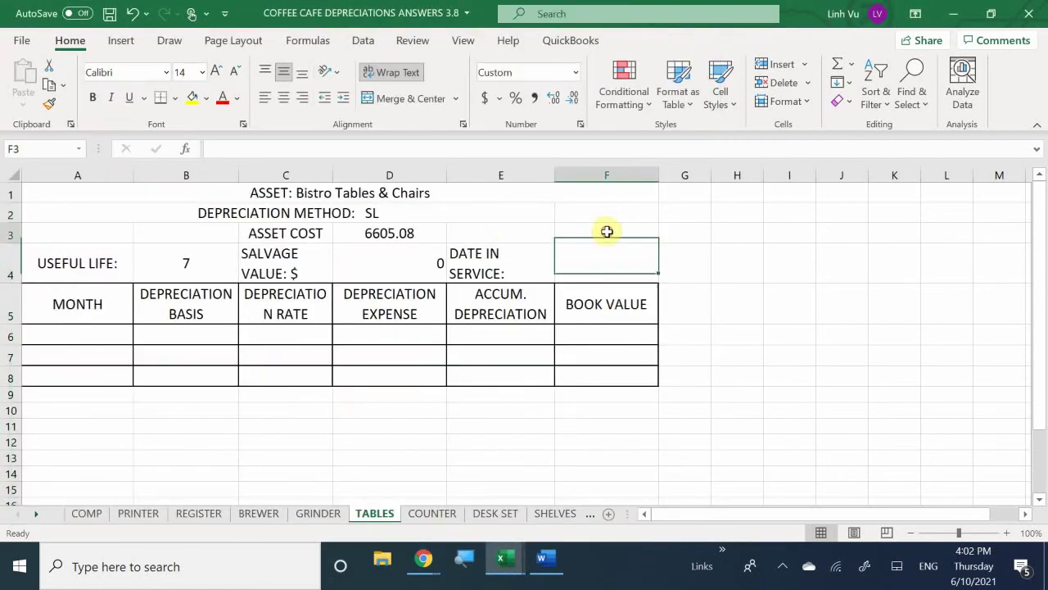
type("6/8")
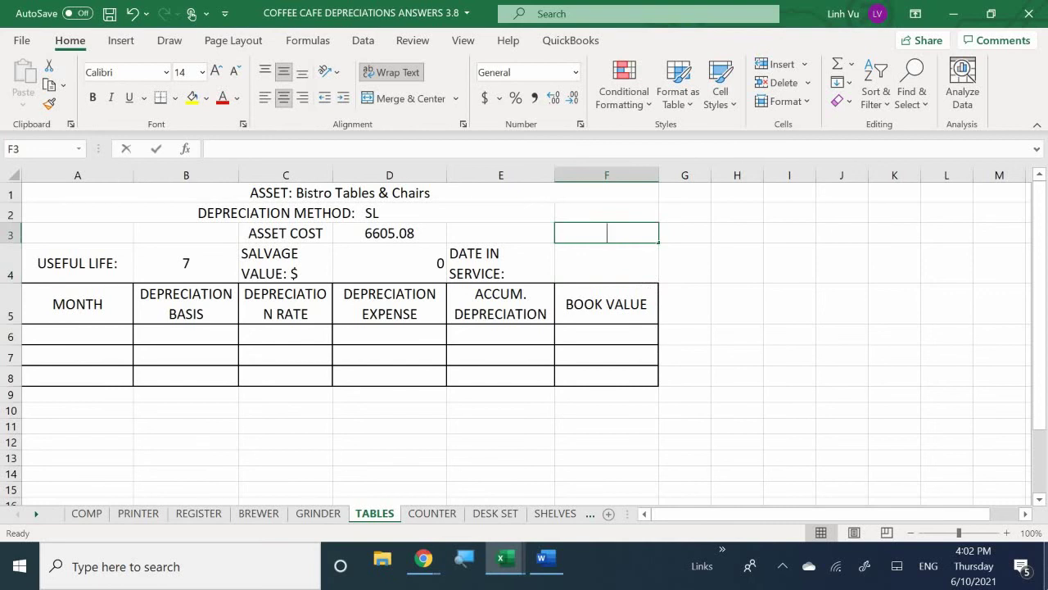
key("ctrl+Return")
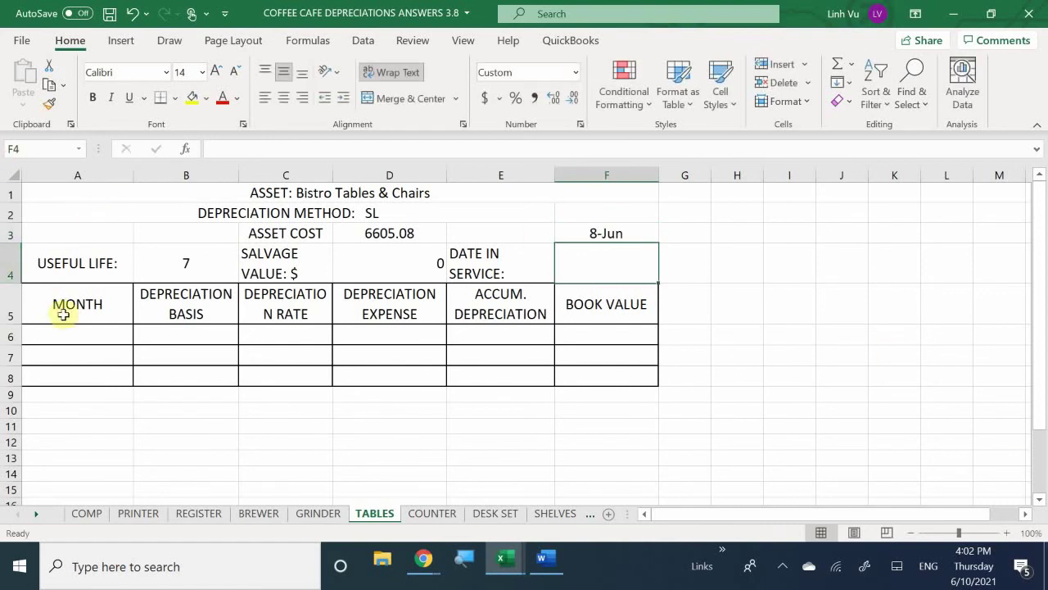
Step: Enter JUNE as the month in A6 of the bistro tables' schedule
left_click(83, 335)
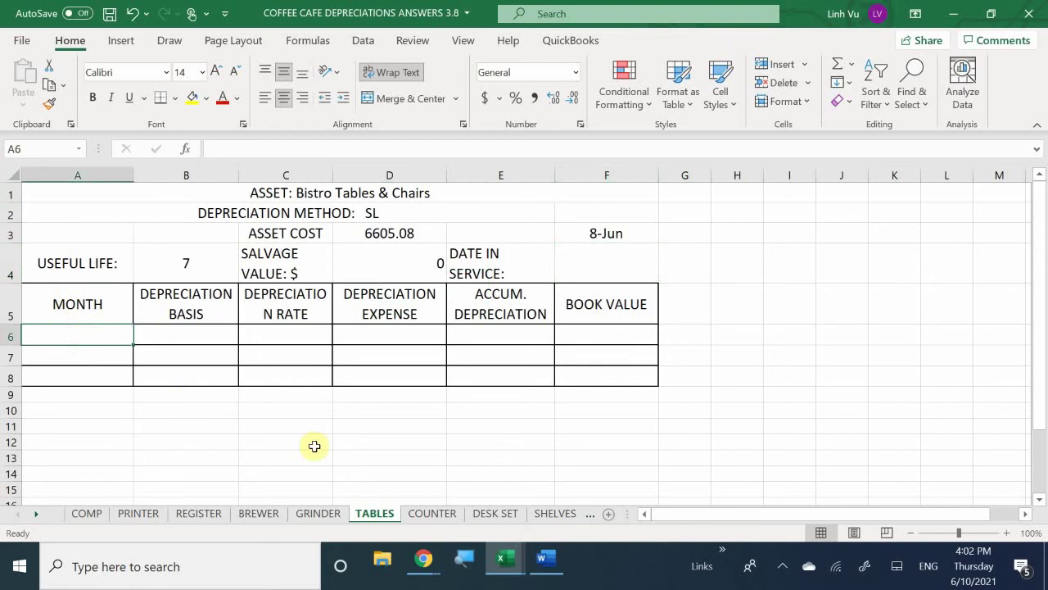
type("JUNE")
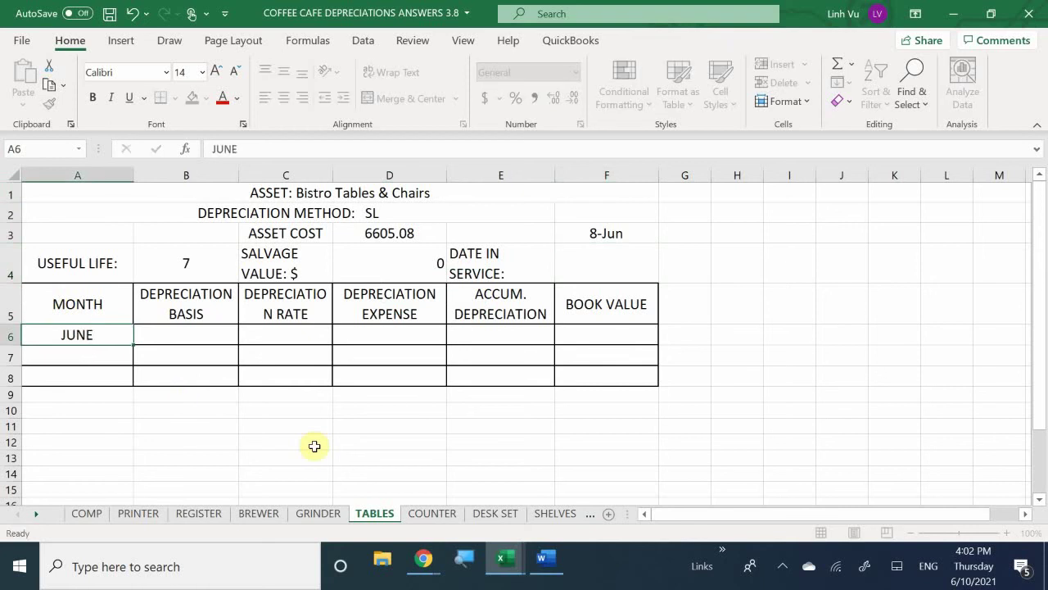
key("Return")
Step: Calculate June's depreciation basis in B6 as asset cost minus salvage value with the formula =D3-D4
key("Up")
key("Right")
type("=")
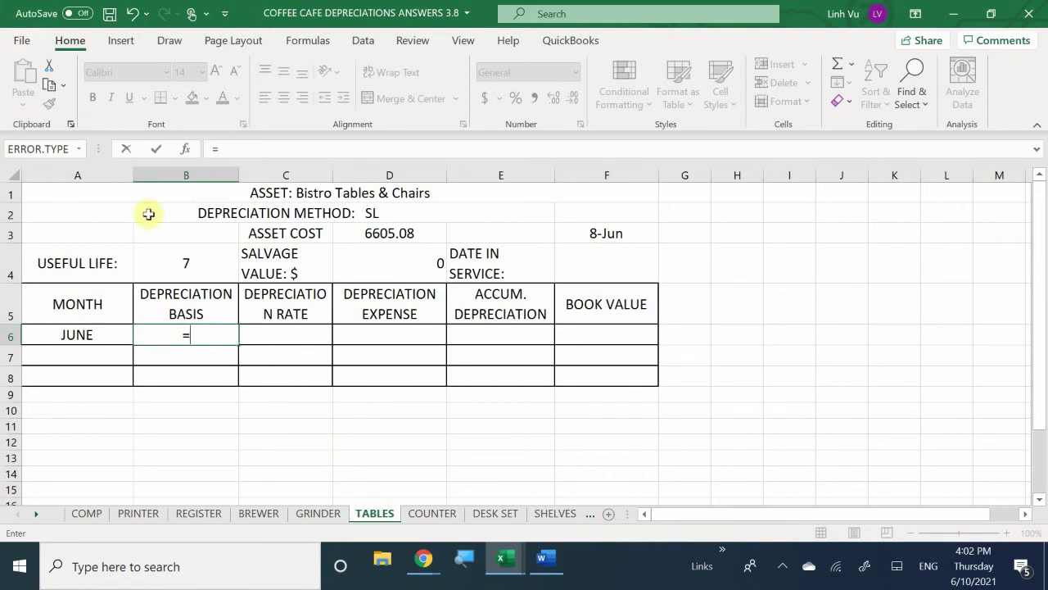
left_click(391, 233)
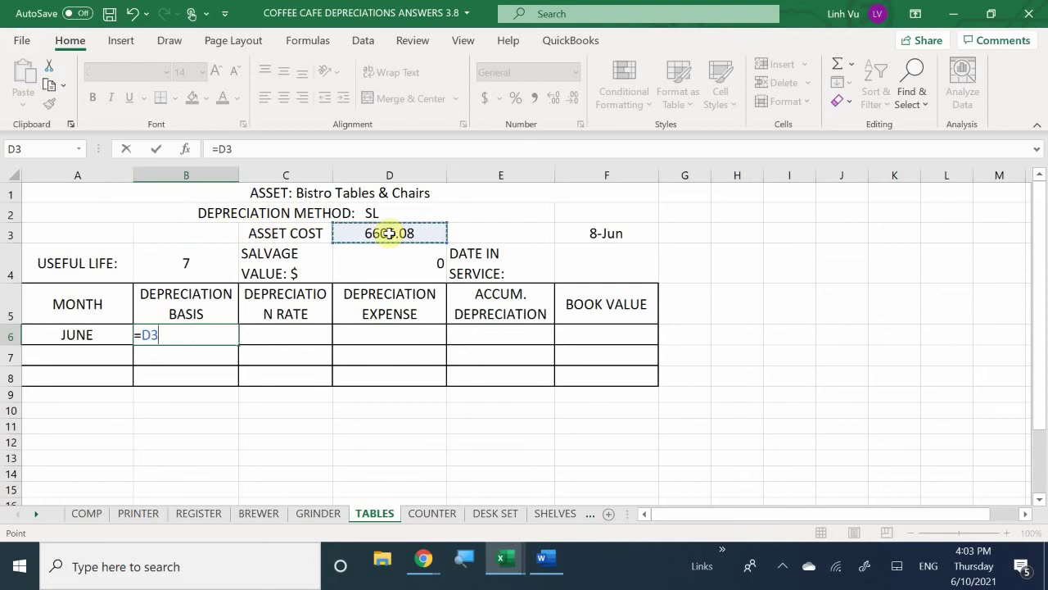
type("-")
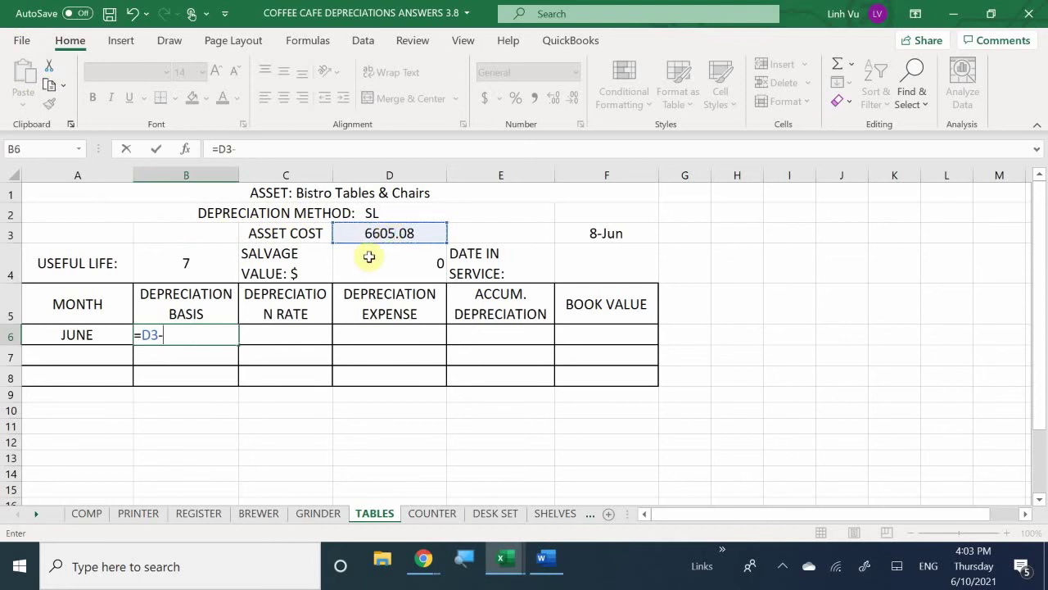
left_click(369, 256)
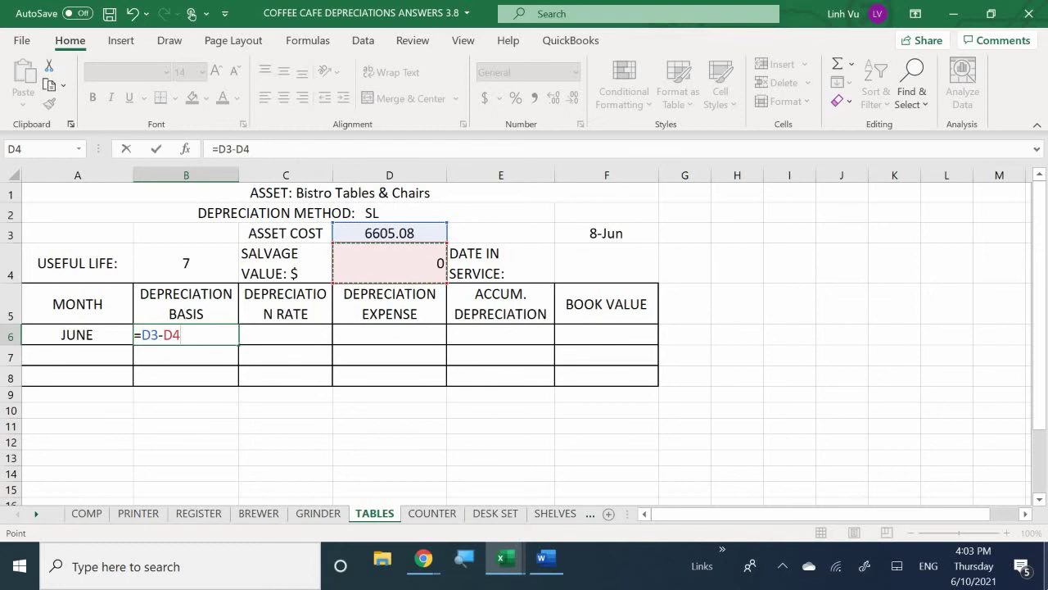
key("Return")
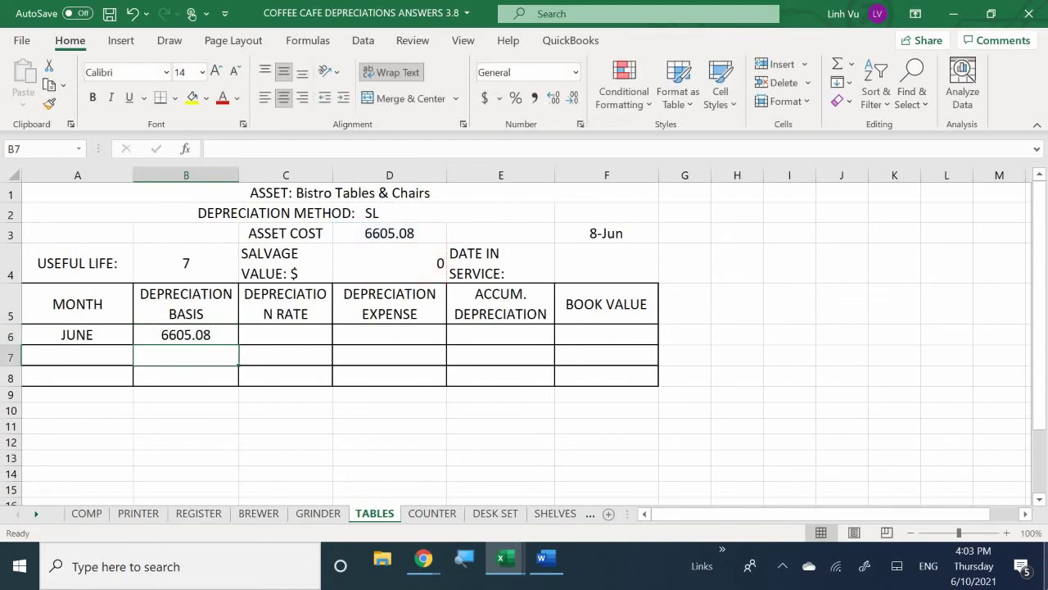
Step: Begin a formula for June's depreciation rate in C6
left_click(285, 334)
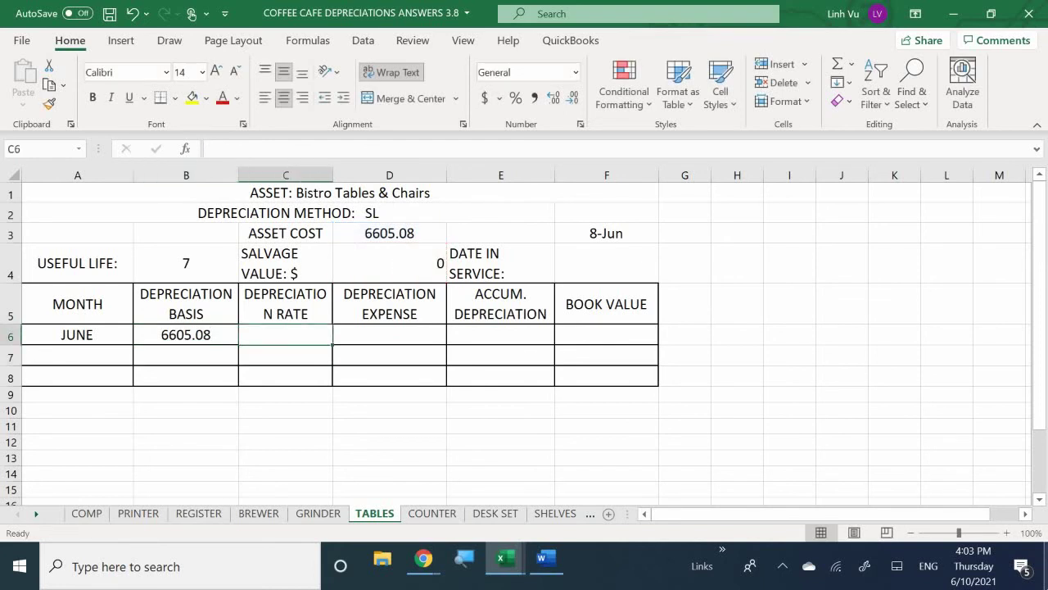
type("=")
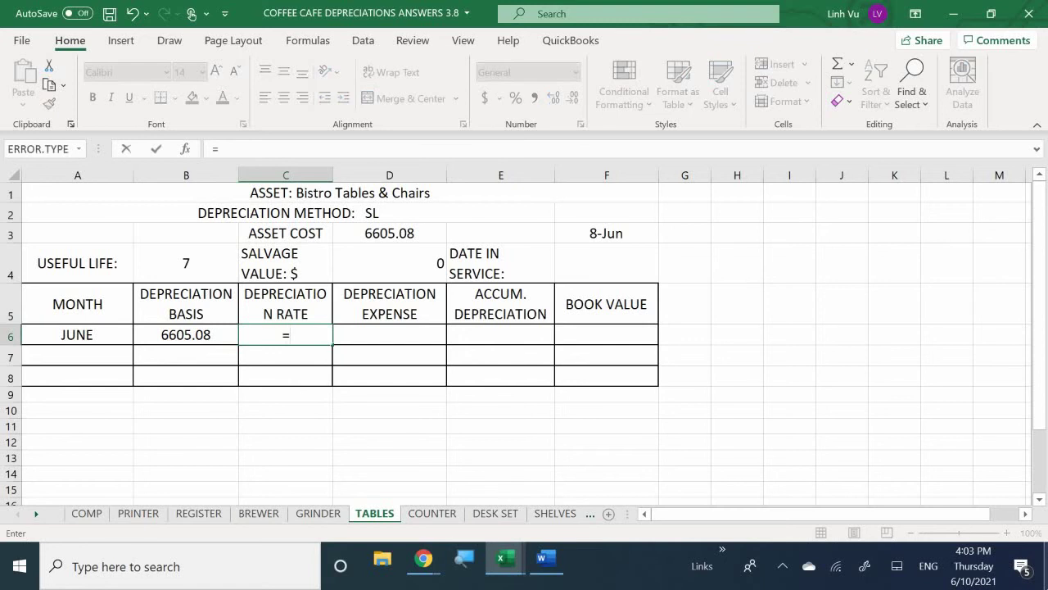
Step: Calculate June's depreciation rate in C6 as 1 divided by the useful life in B4
type("1/")
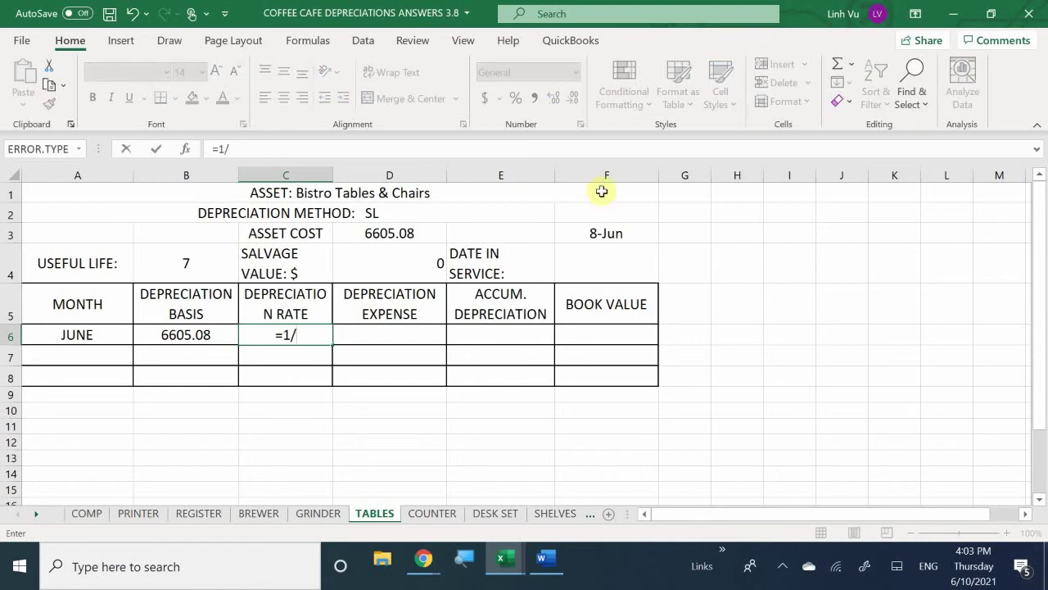
left_click(174, 264)
key("Return")
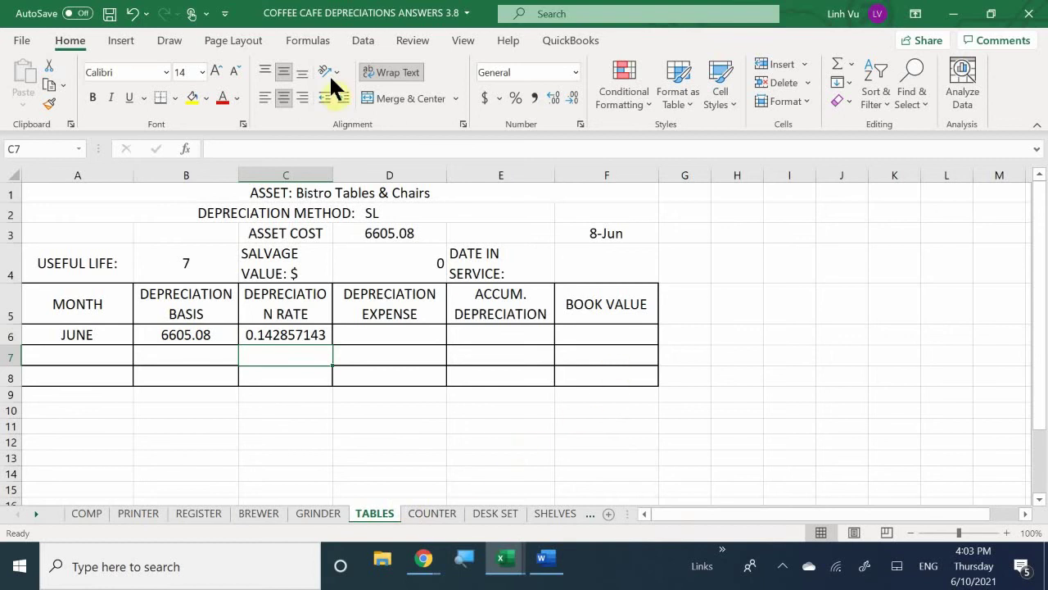
Step: Calculate June's depreciation expense in D6 with =ROUND(B6*C6/12,2)
left_click(385, 336)
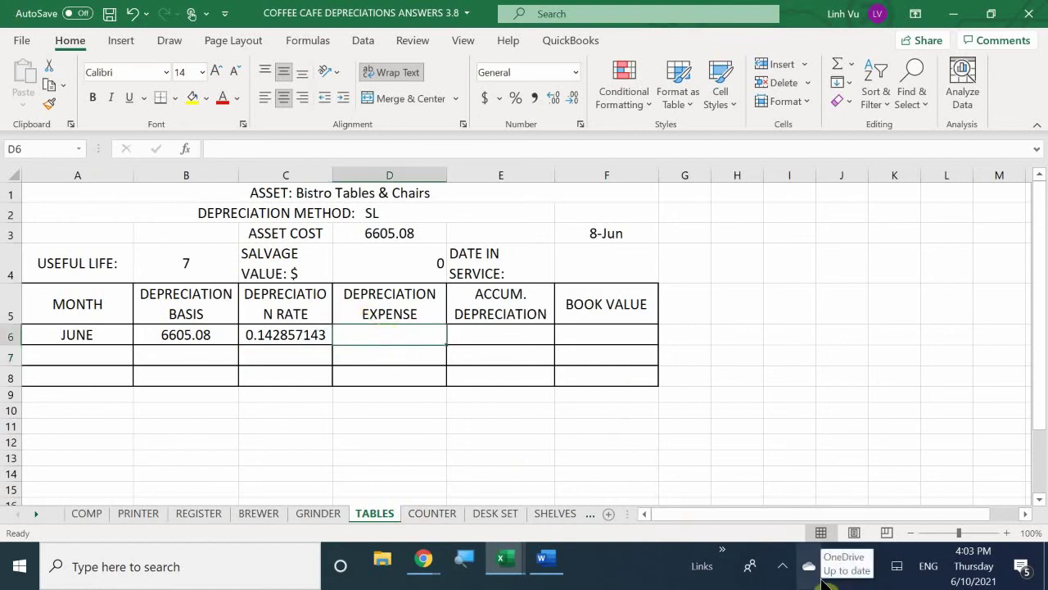
type("=")
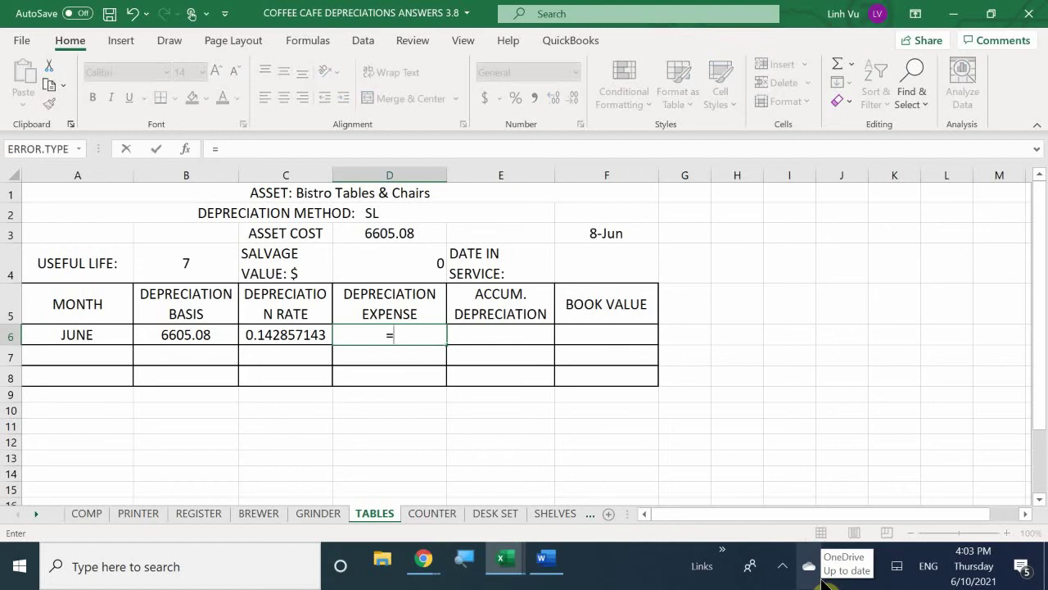
type("ROUND")
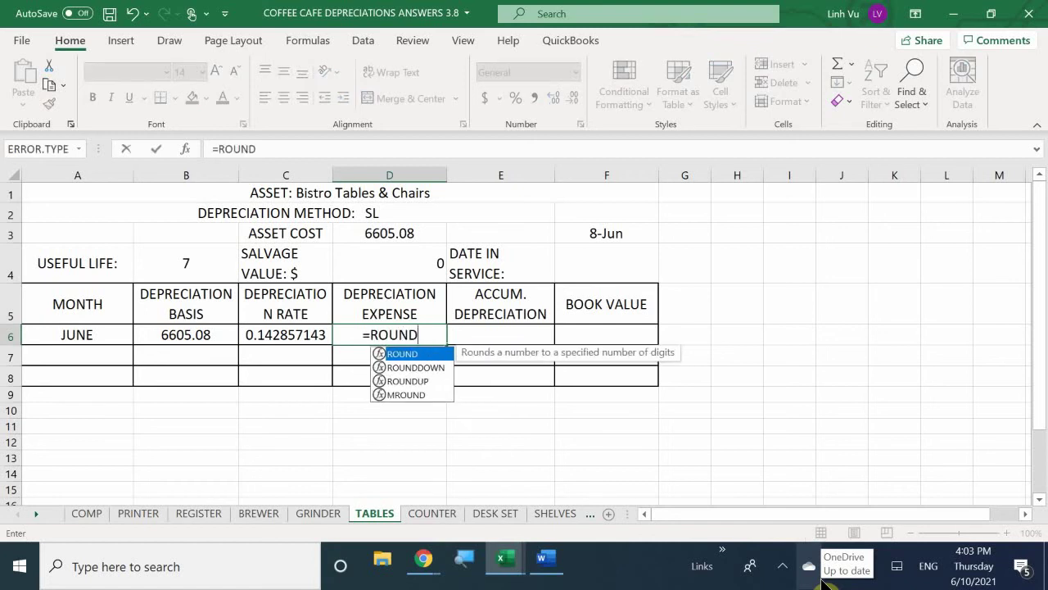
type("(")
key("Left")
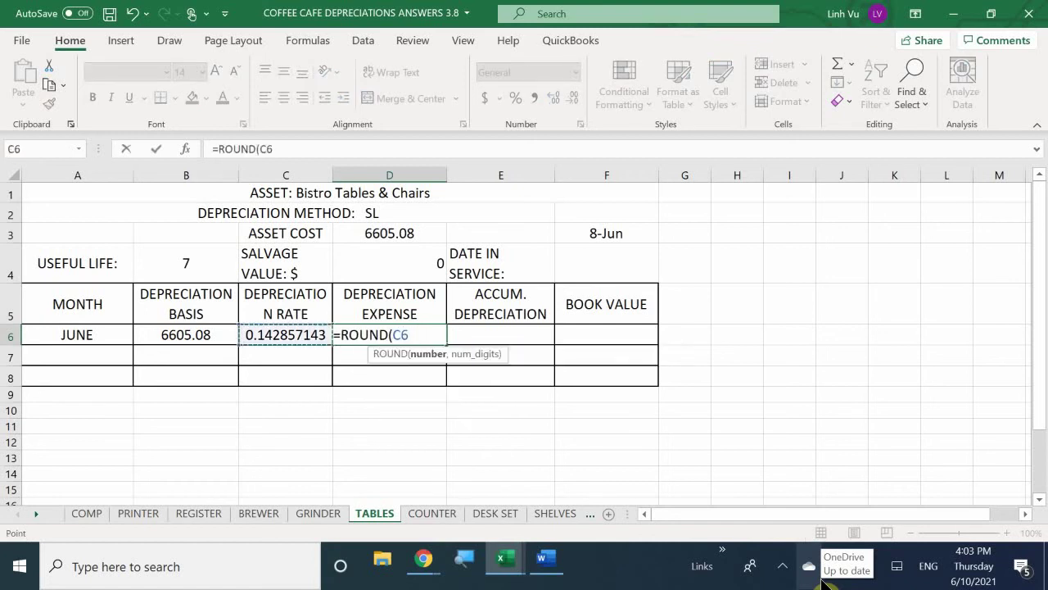
key("Left")
type("*")
key("Left")
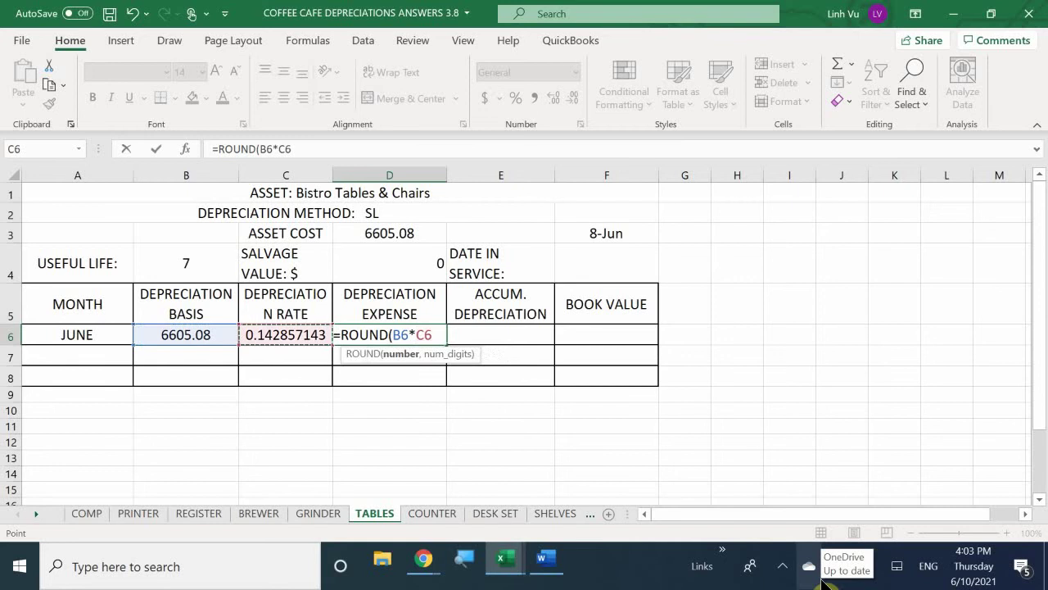
type("/")
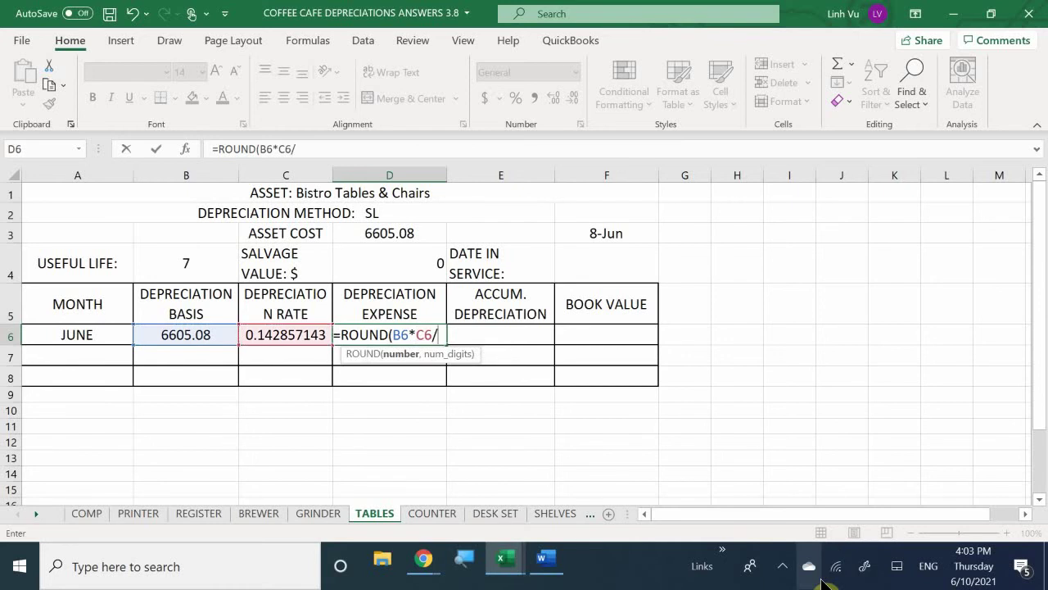
type("12,")
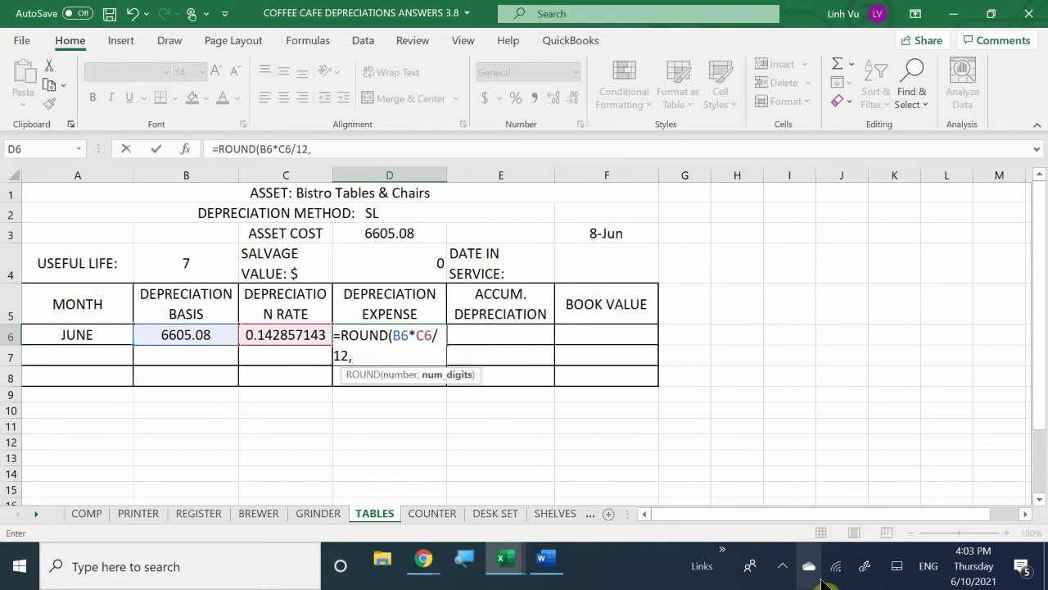
type("2")
key("Return")
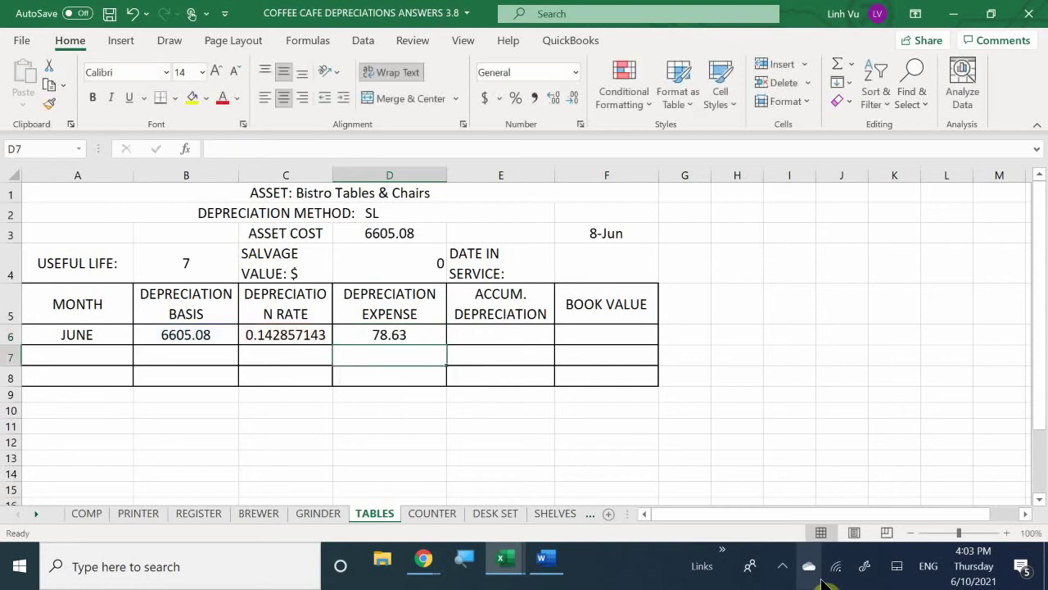
Step: Set June's accumulated depreciation in E6 equal to the depreciation expense in D6
key("Right")
key("Up")
type("=")
key("Left")
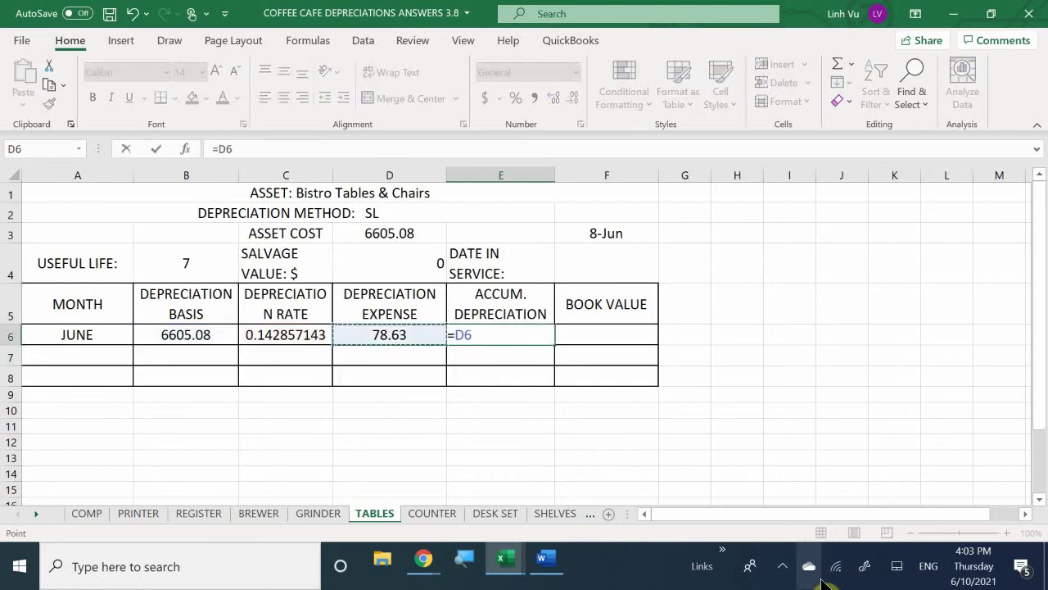
key("Return")
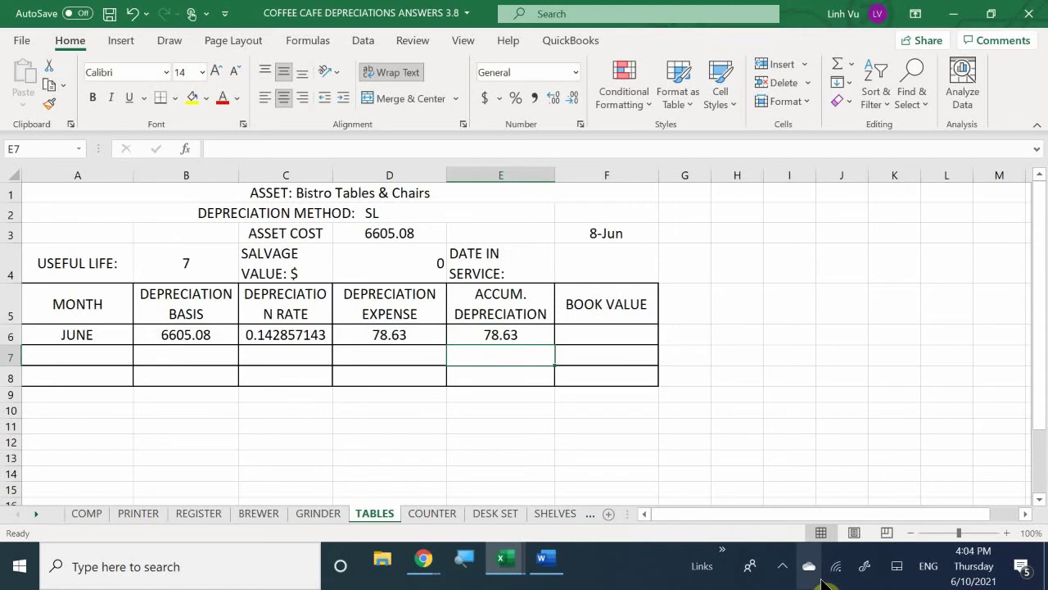
Step: Calculate June's book value in F6 as the asset cost minus accumulated depreciation, =D3-E6
key("Right")
key("Up")
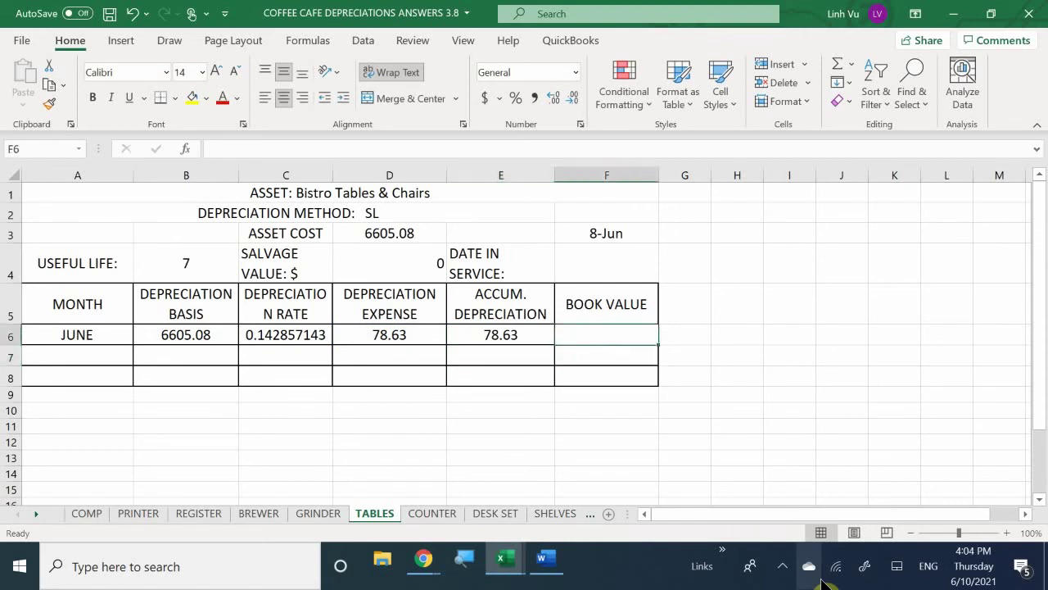
type("=")
key("Up")
key("Up")
key("Up")
key("Left")
key("Left")
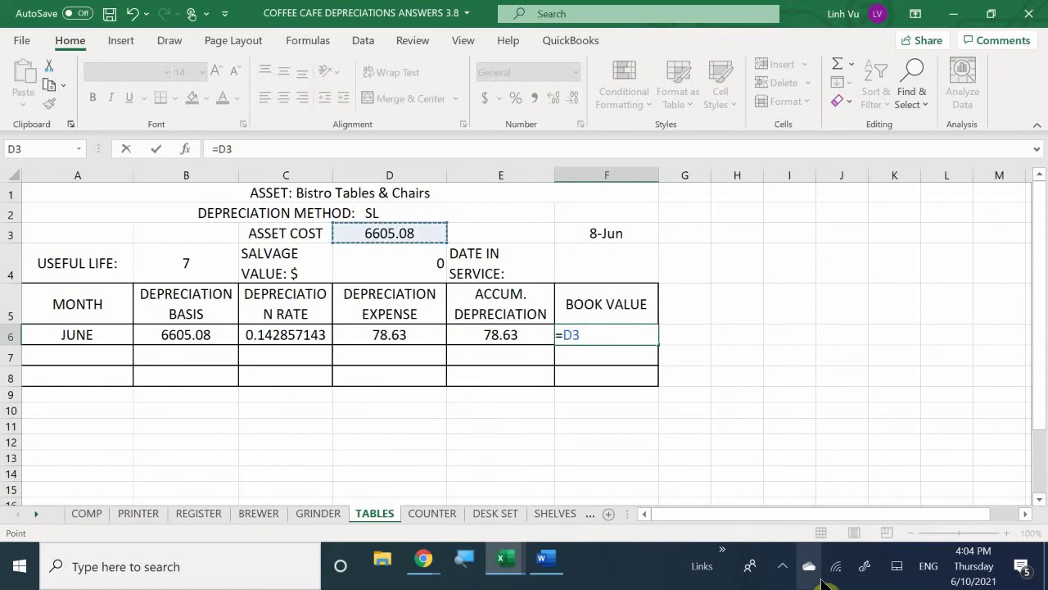
type("-")
key("Left")
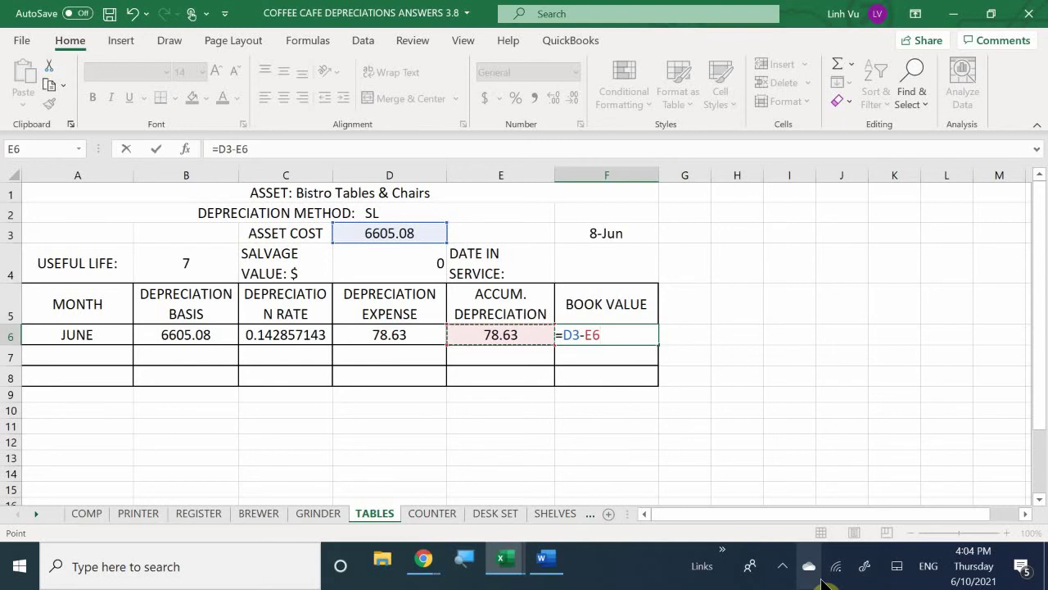
key("Return")
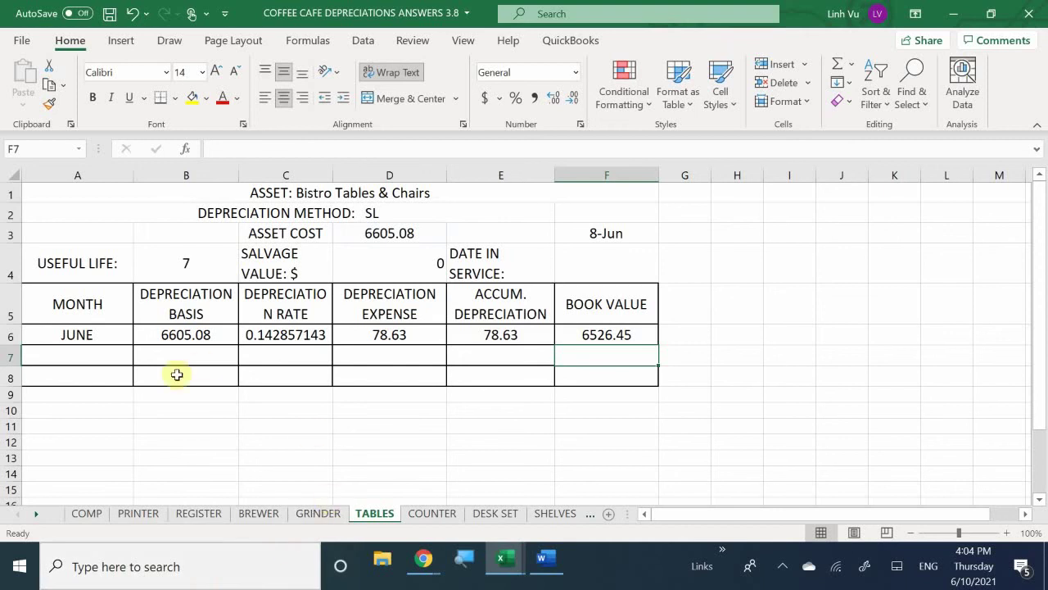
Step: Open the COUNTER sheet and look up the Counter account's purchase entry in the general ledger workbook
left_click(421, 511)
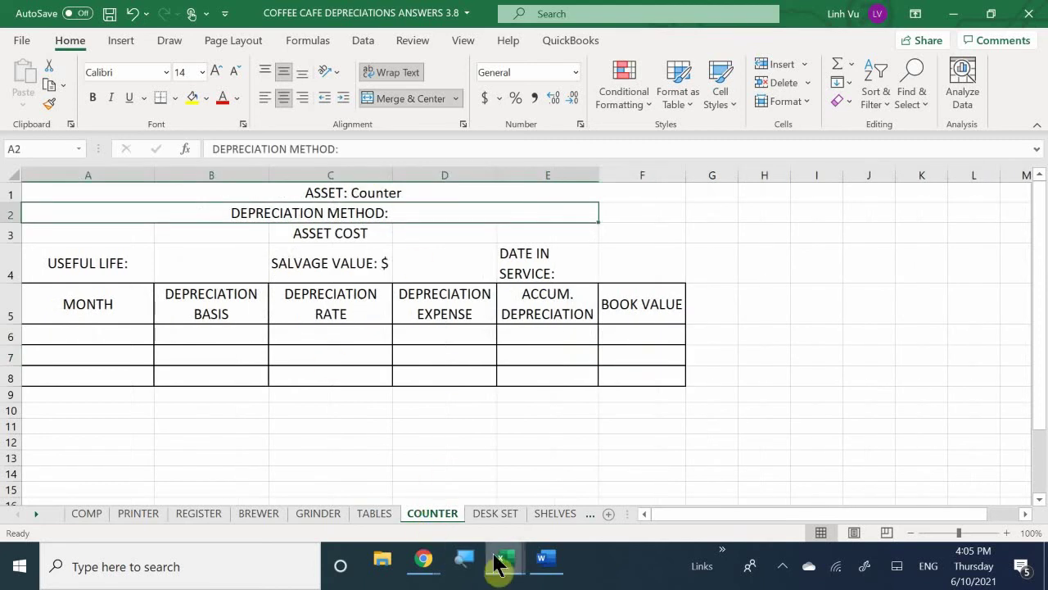
mouse_move(504, 565)
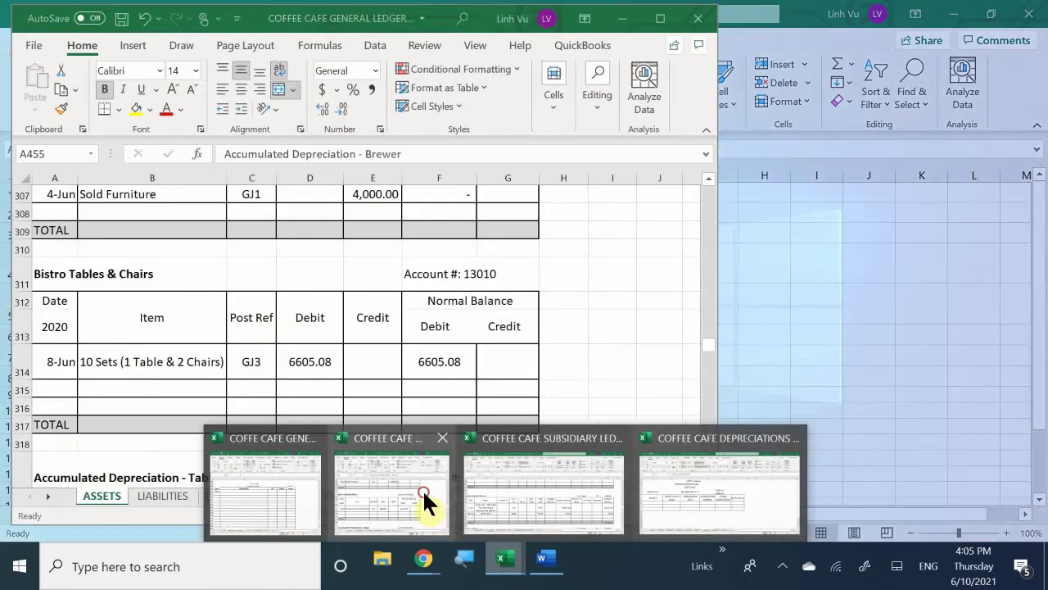
left_click(423, 489)
left_click(271, 330)
scroll(274, 331, "down", 2)
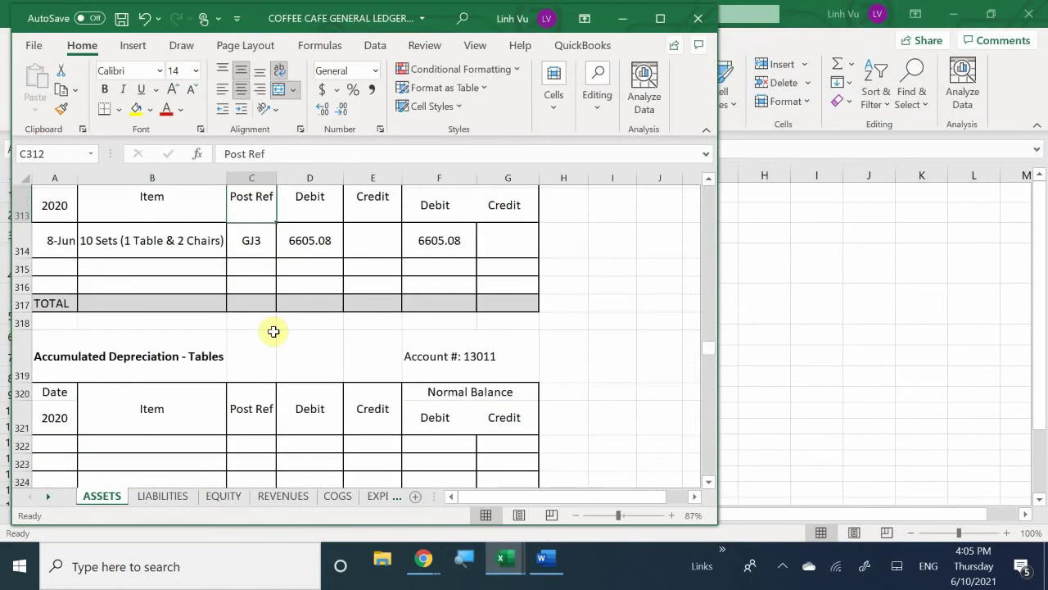
scroll(273, 331, "down", 5)
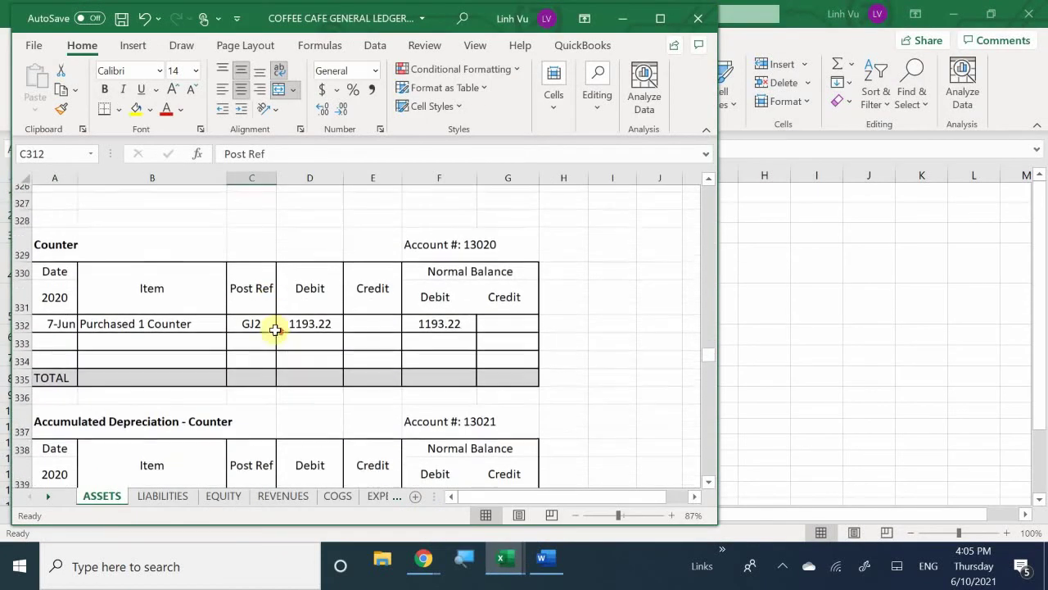
scroll(275, 330, "up", 1)
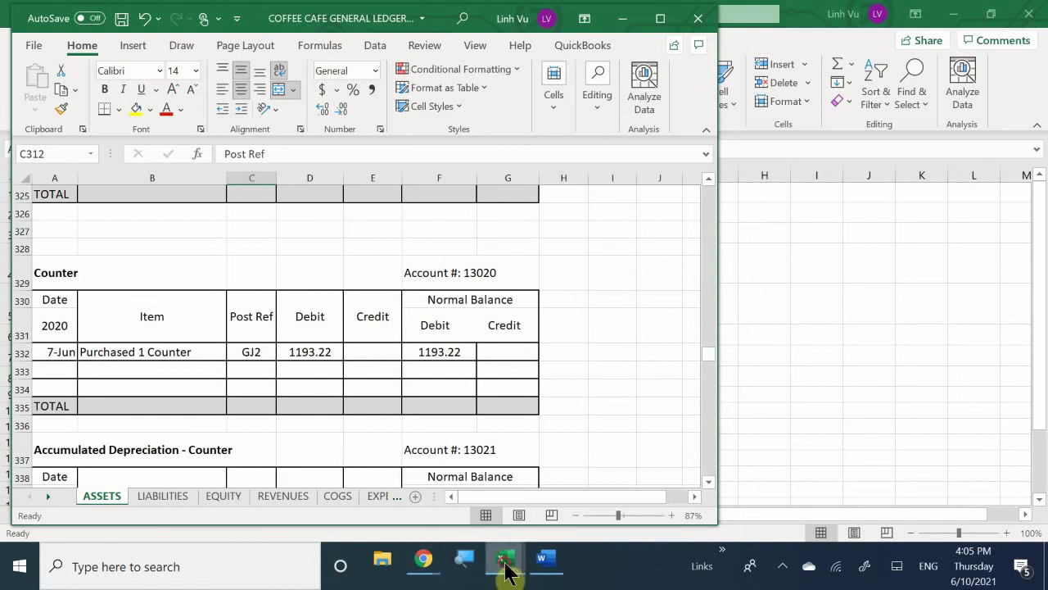
Step: Return to the depreciations workbook and enter 1193.22 as the counter's asset cost in D3
mouse_move(502, 563)
left_click(655, 493)
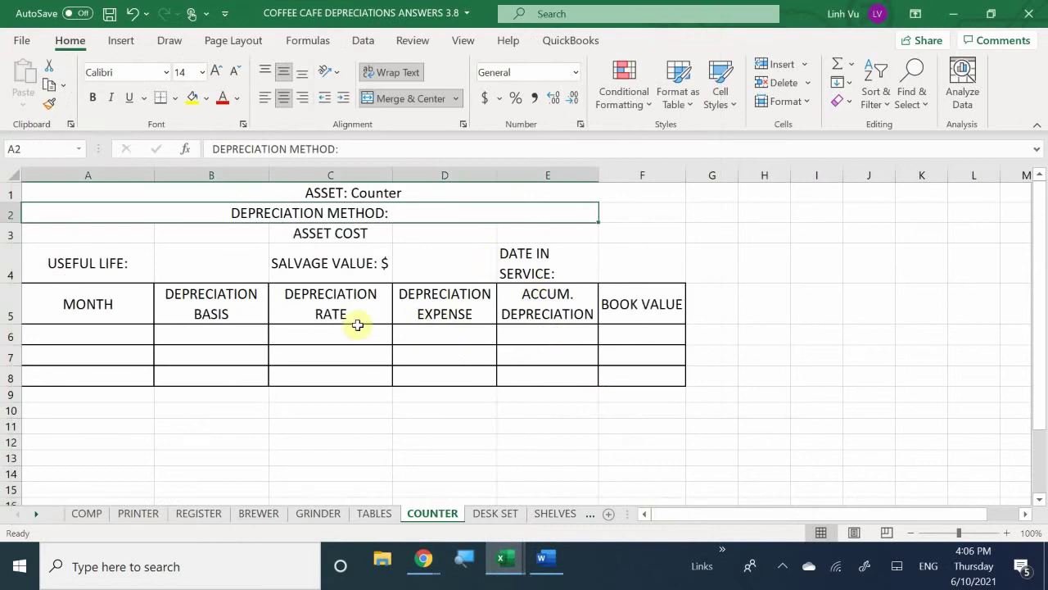
left_click(410, 239)
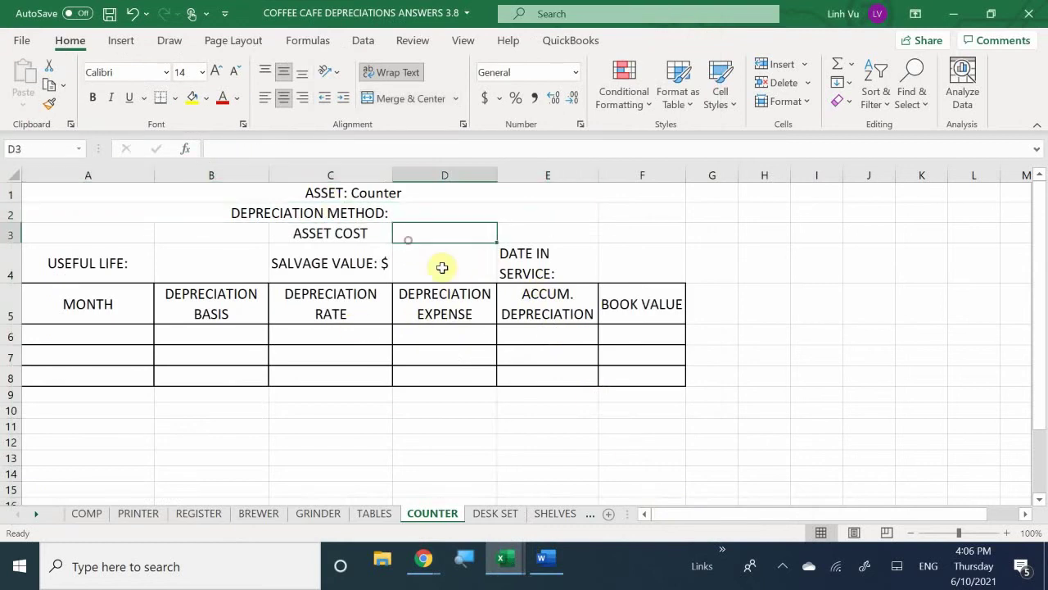
type("1193")
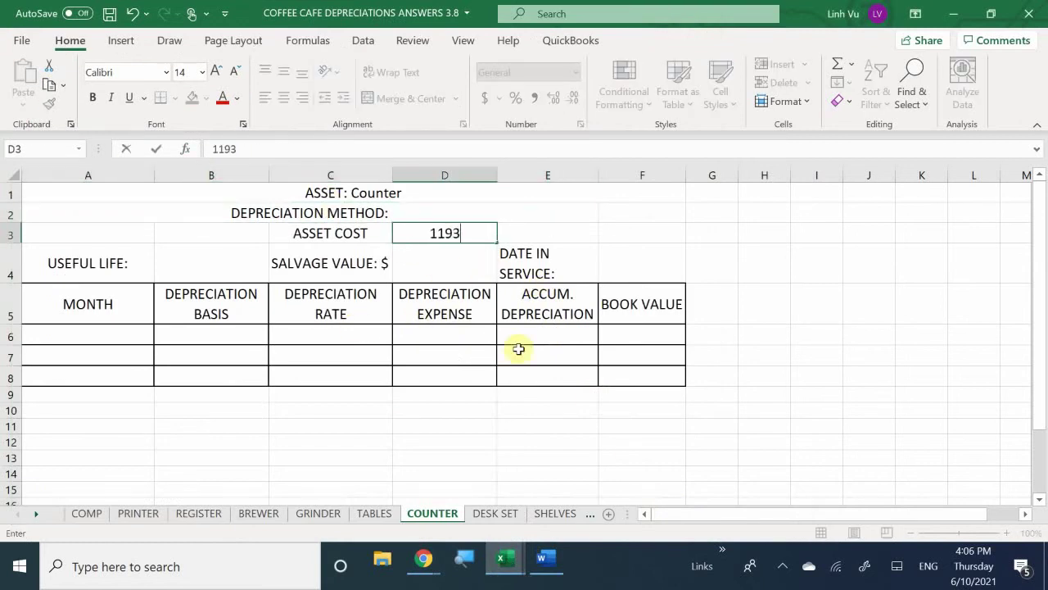
type(".55")
key("BackSpace")
key("BackSpace")
type("22")
key("Return")
Step: Enter a salvage value of 0.00 in D4 and a useful life of 7 in B4
type("0.")
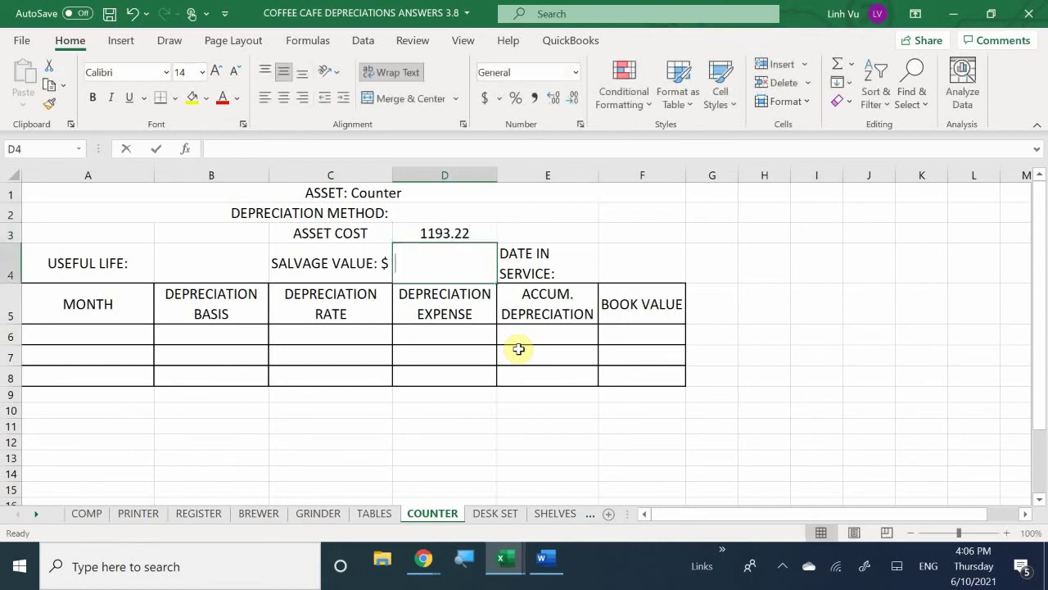
type("00")
key("Return")
key("Left")
key("Left")
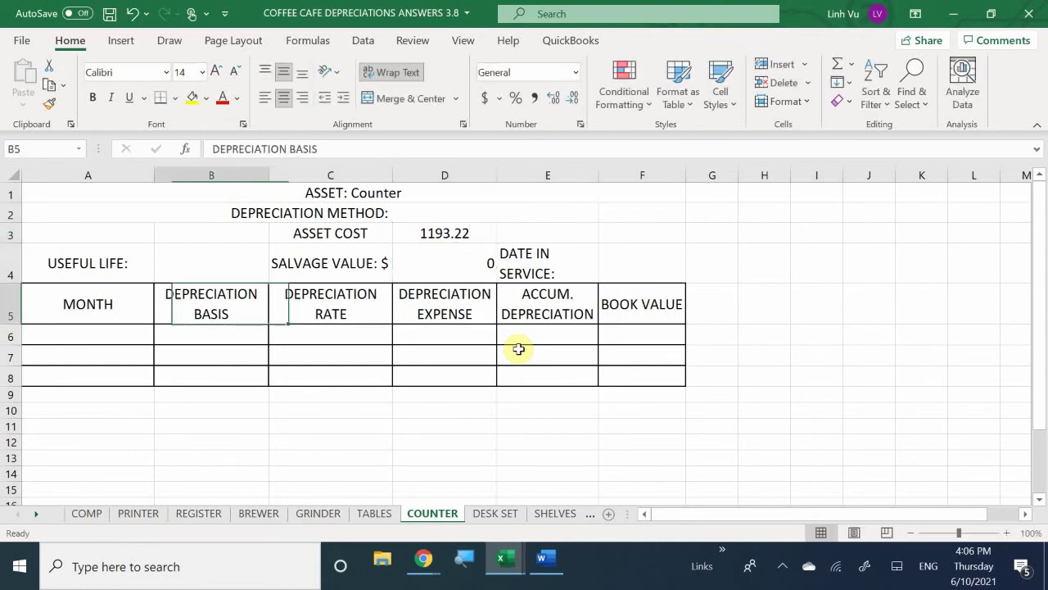
key("Up")
type("7")
key("Return")
Step: Enter 6/7 as the counter's date in service in F4
key("Right")
key("Right")
key("Right")
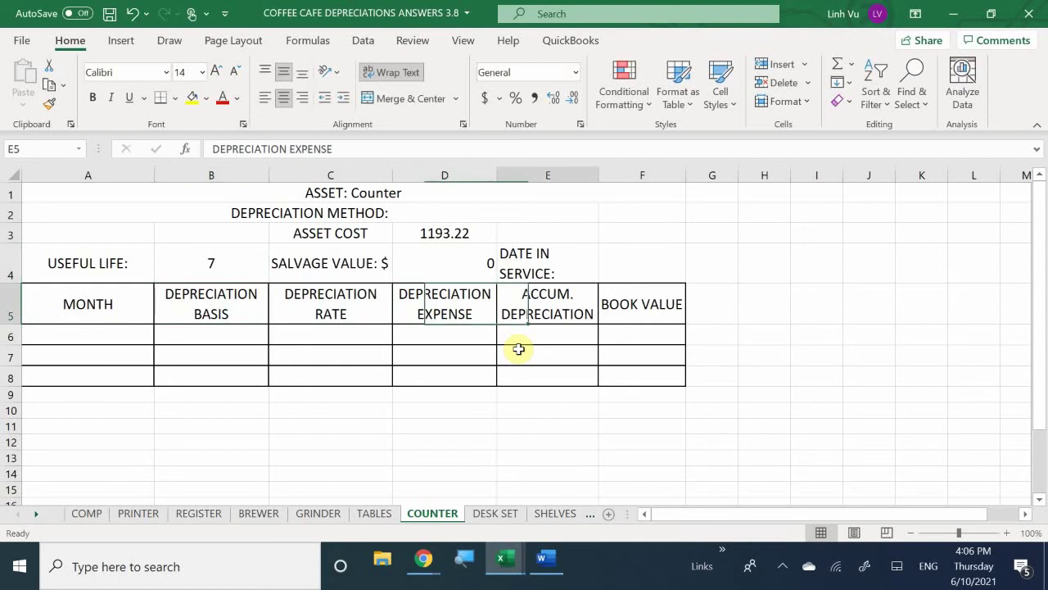
key("Right")
key("Up")
type("6")
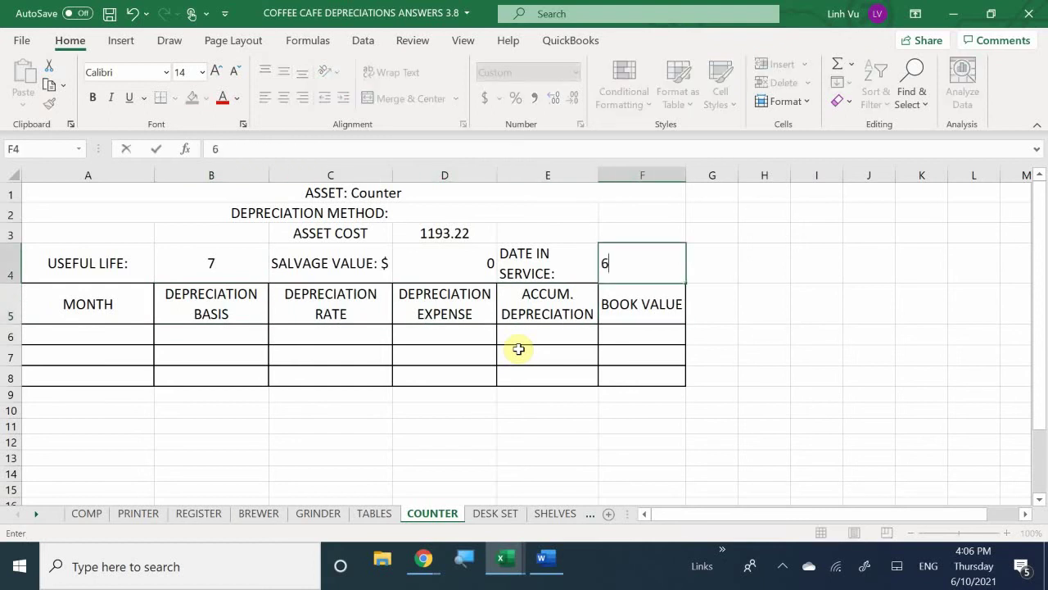
type("/7")
key("Return")
Step: Append SL to the depreciation method label in row 2 of the COUNTER sheet
key("Up")
key("Up")
key("Up")
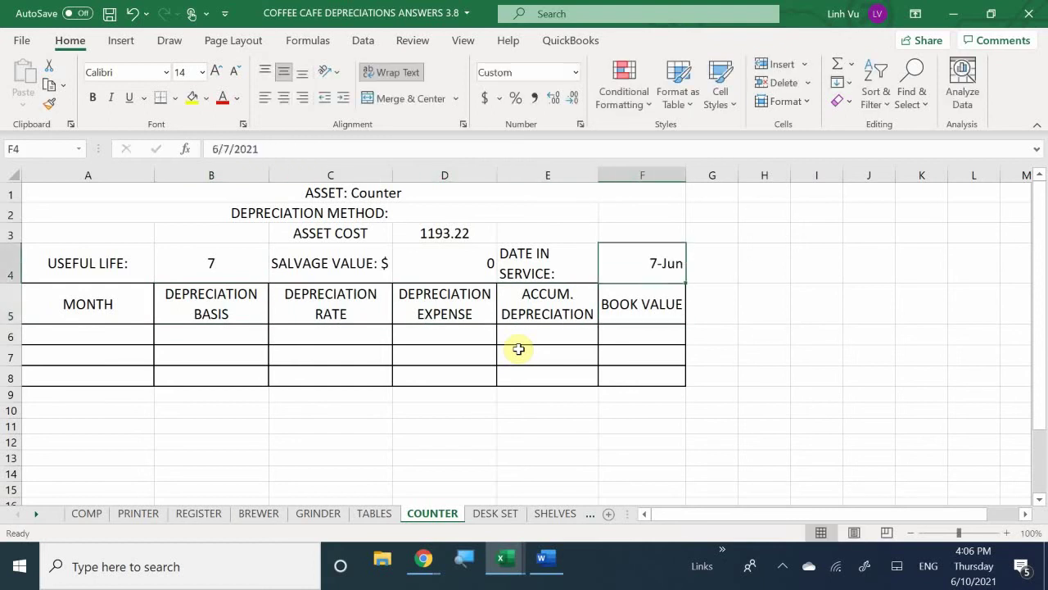
key("Left")
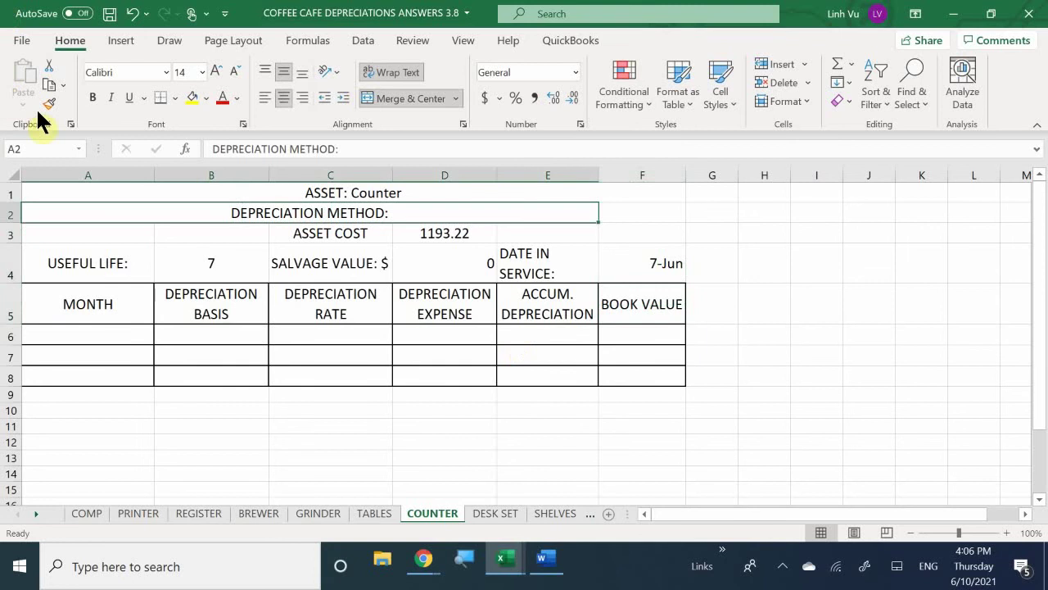
key("F2")
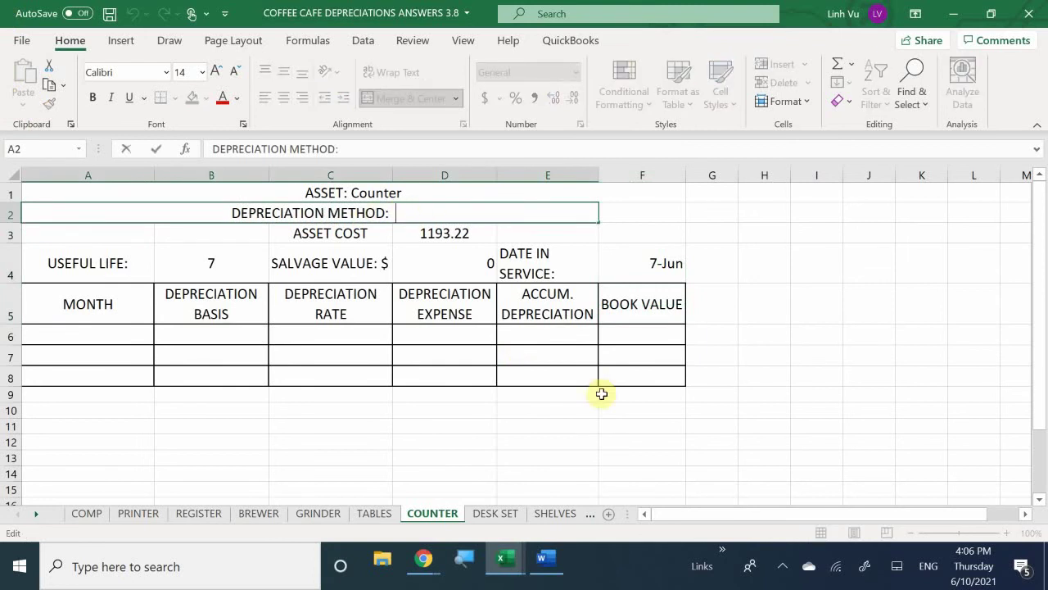
type("SL")
key("Return")
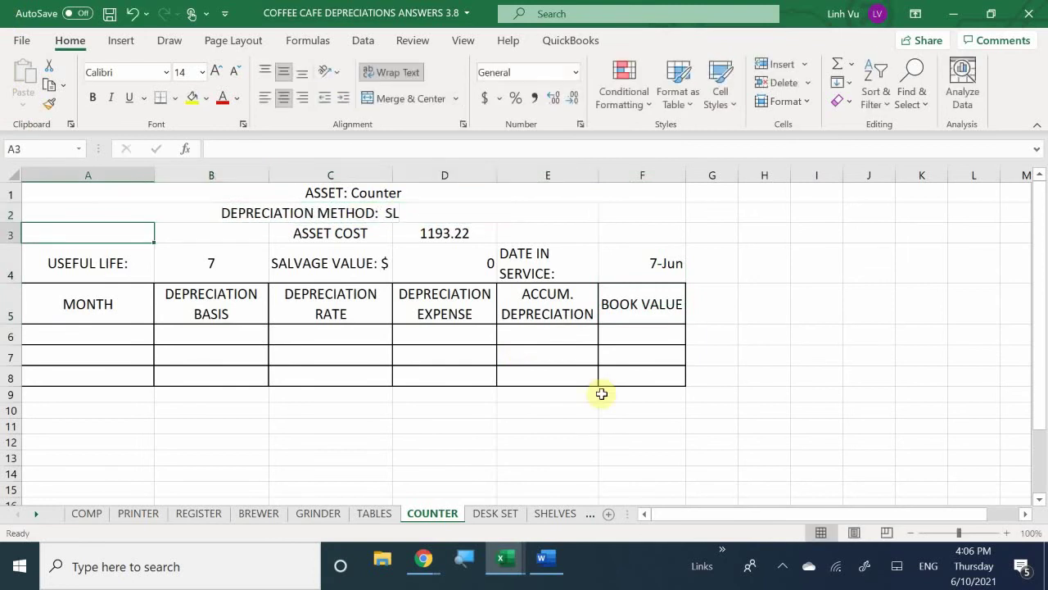
Step: Enter JUNE as the first month of the counter's depreciation table in A6
left_click(123, 338)
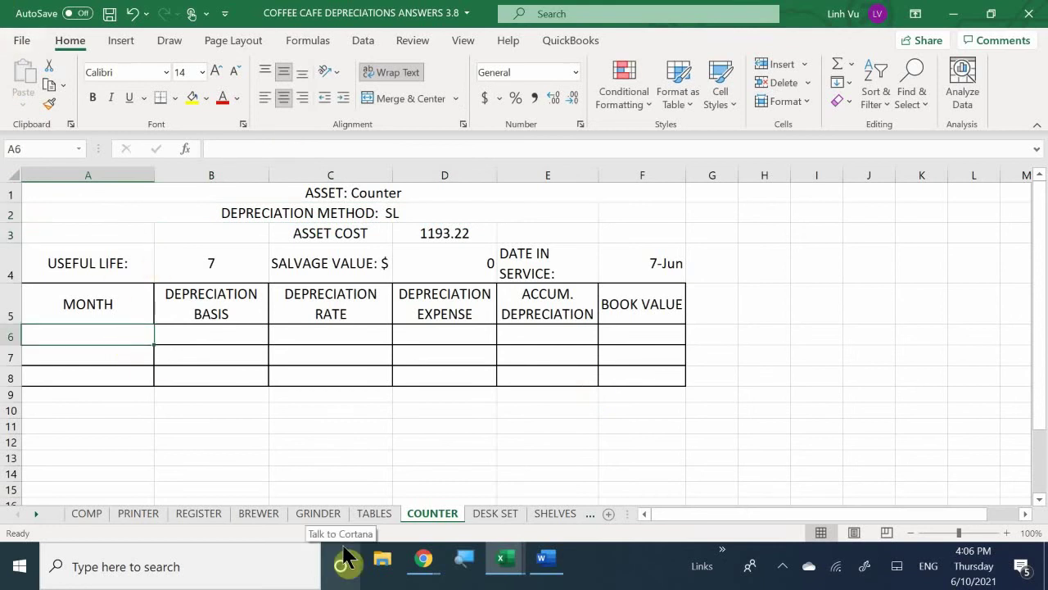
type("JUNE")
key("Return")
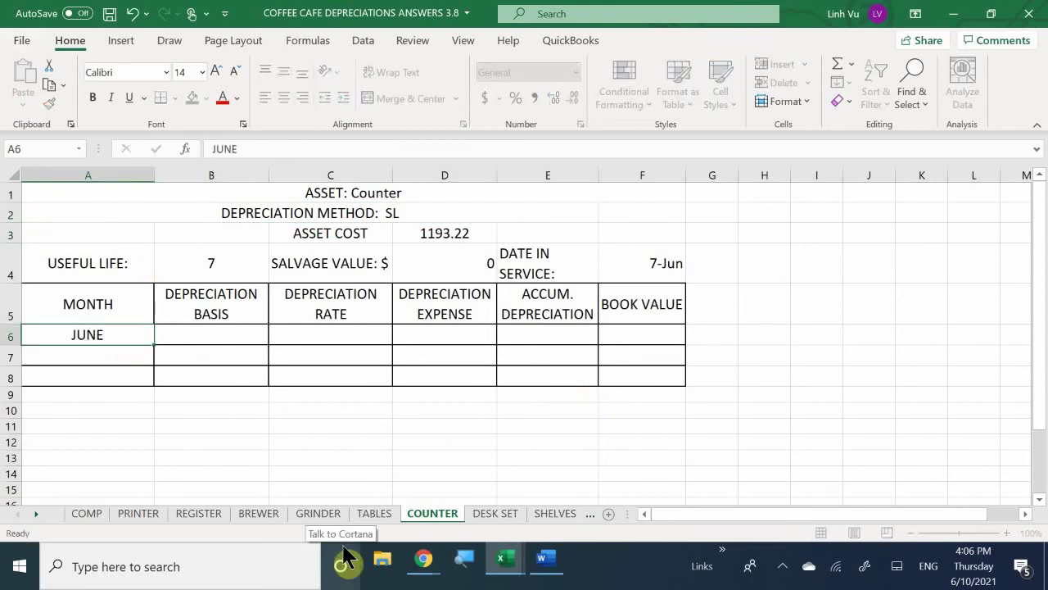
Step: Calculate June's depreciation basis in B6 as asset cost minus salvage value with =D3-D4
key("Right")
key("Up")
type("=")
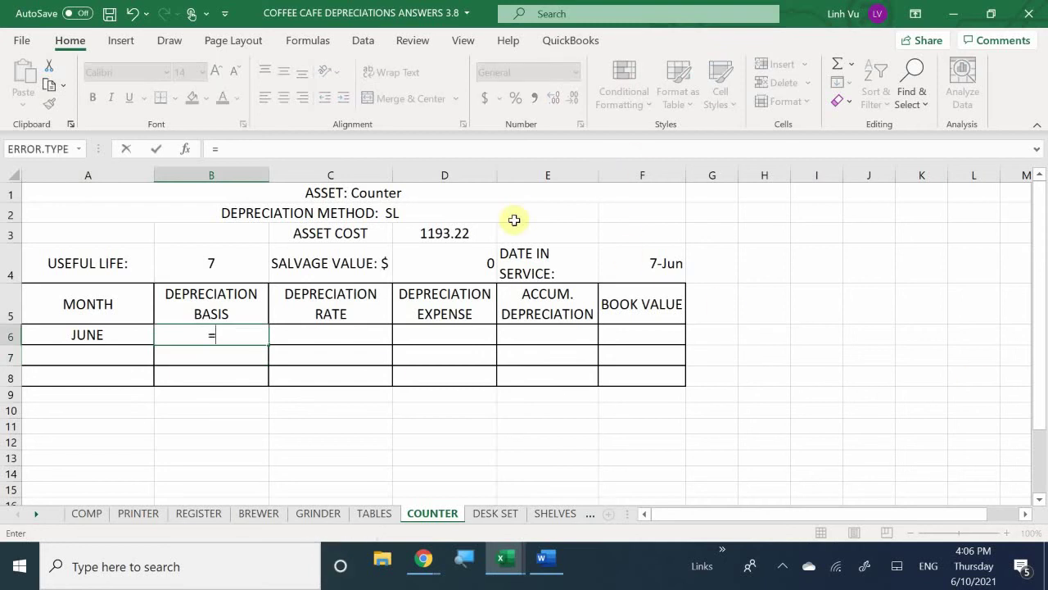
left_click(452, 231)
type("-")
key("Up")
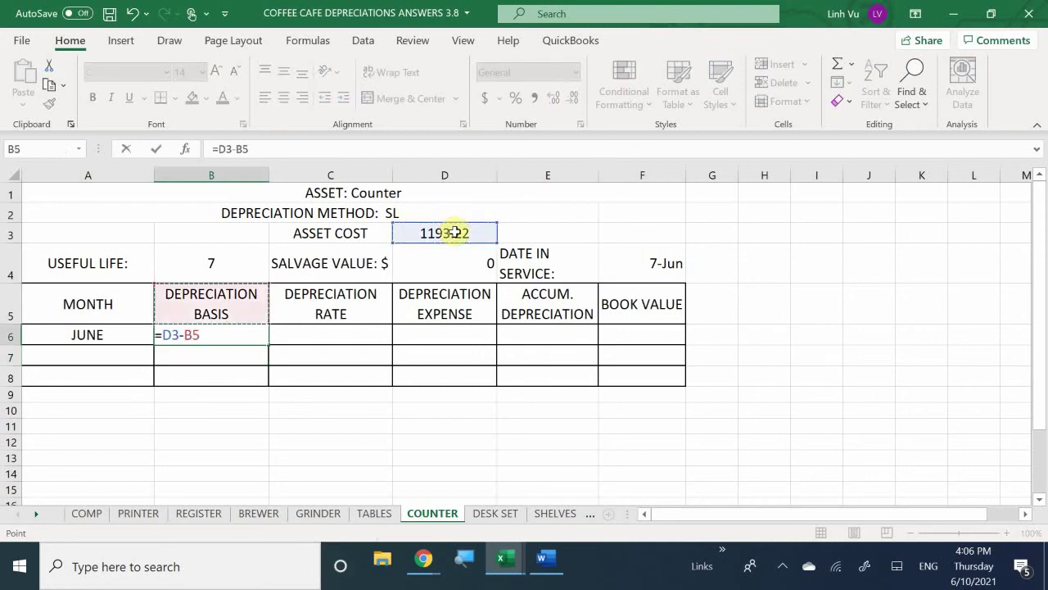
key("Up")
key("Right")
key("Right")
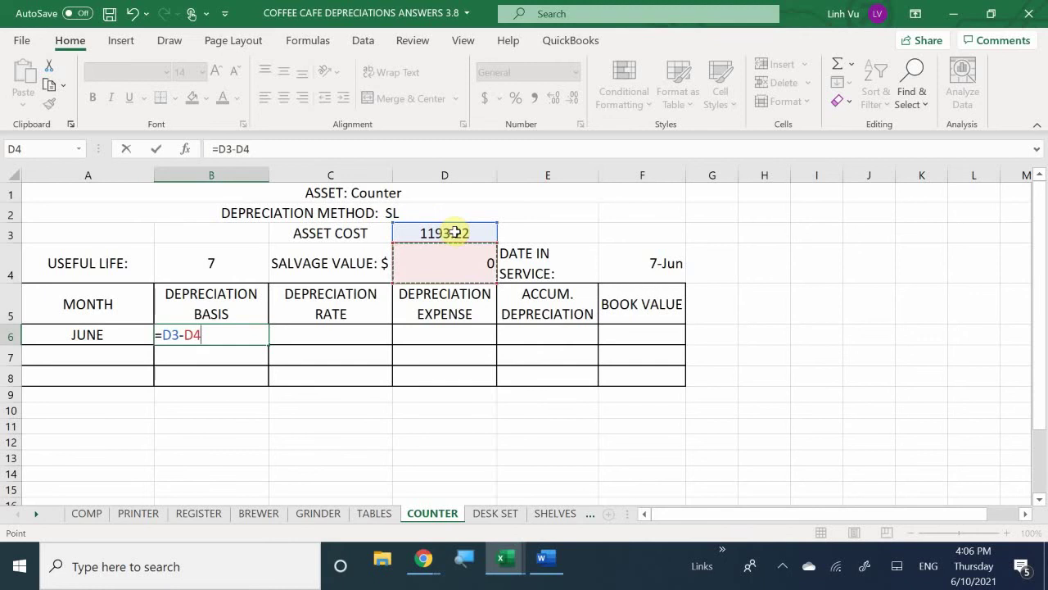
key("Return")
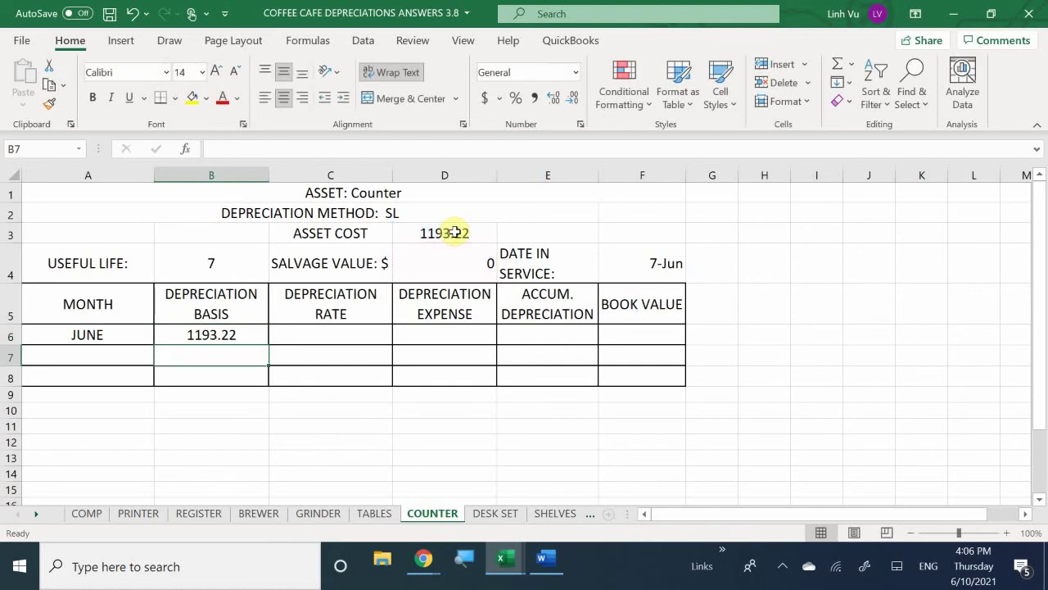
Step: Calculate the counter's straight-line depreciation rate in C6 from its useful life with =1/B4
key("Right")
key("Up")
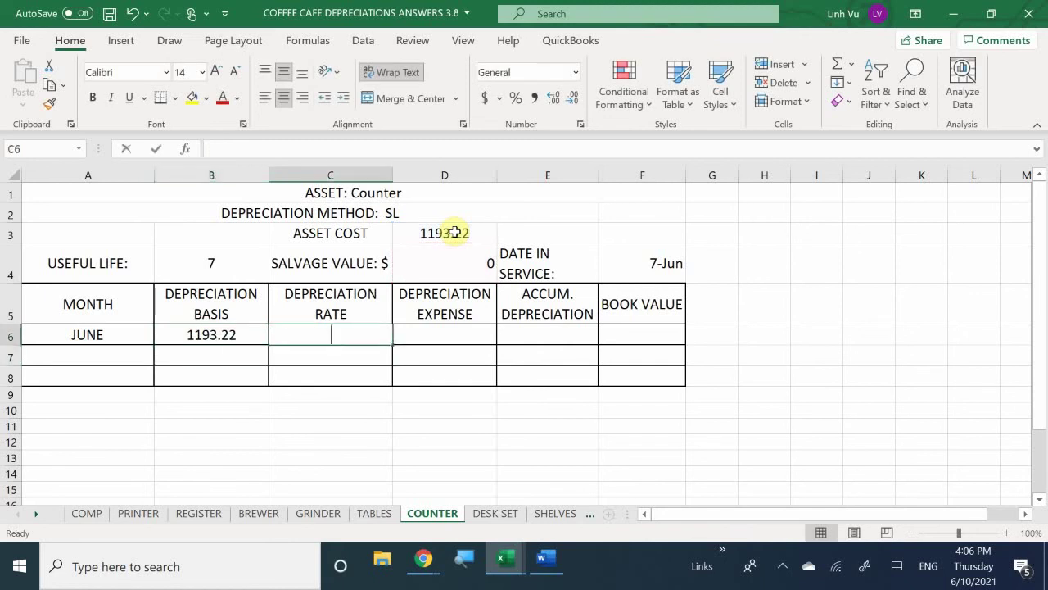
type("=")
key("Left")
key("Left")
key("Up")
key("Right")
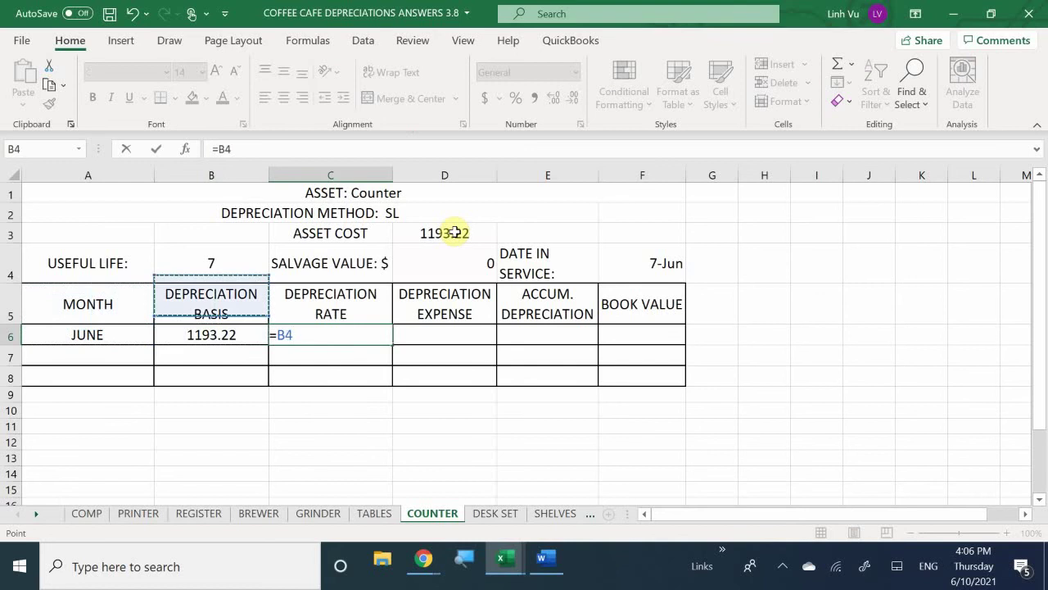
key("Up")
key("BackSpace")
key("BackSpace")
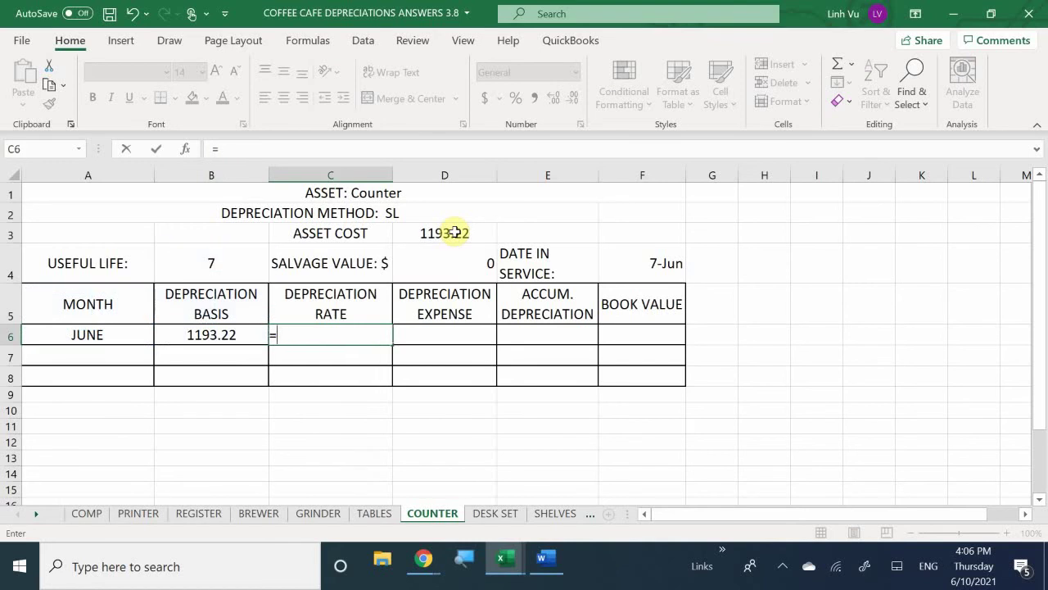
type("1/")
key("Left")
key("Up")
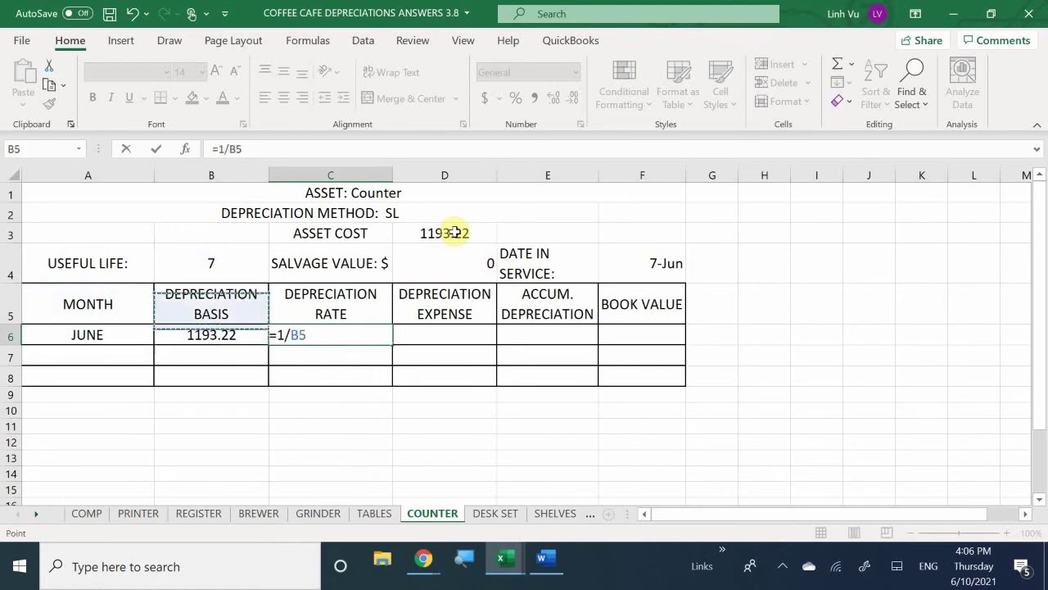
key("Up")
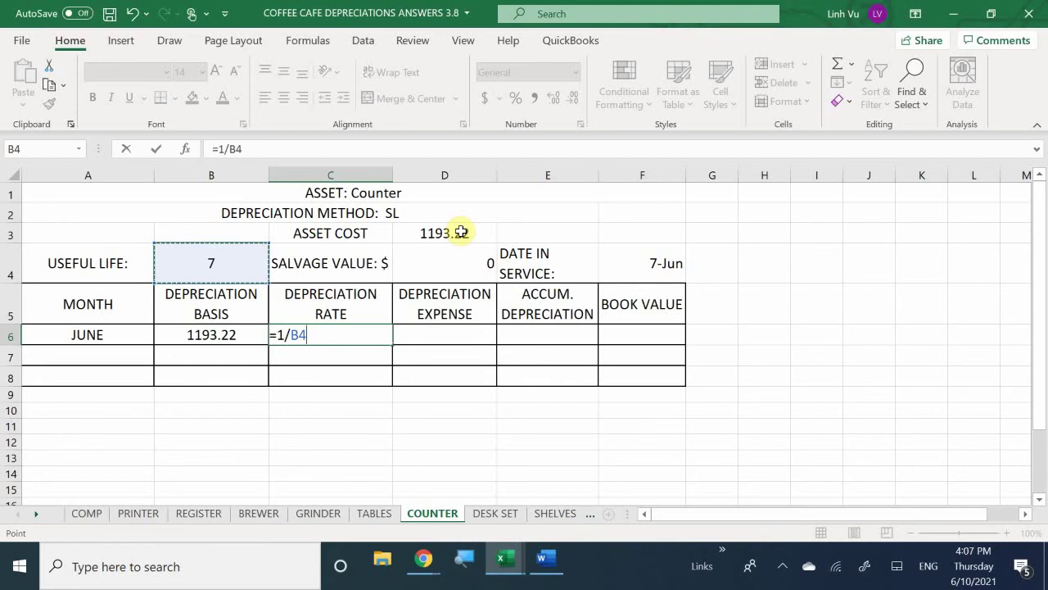
key("Return")
Step: Calculate June's depreciation expense in D6, rounded to two decimals, with =ROUND(B6*C6/12,2)
key("Right")
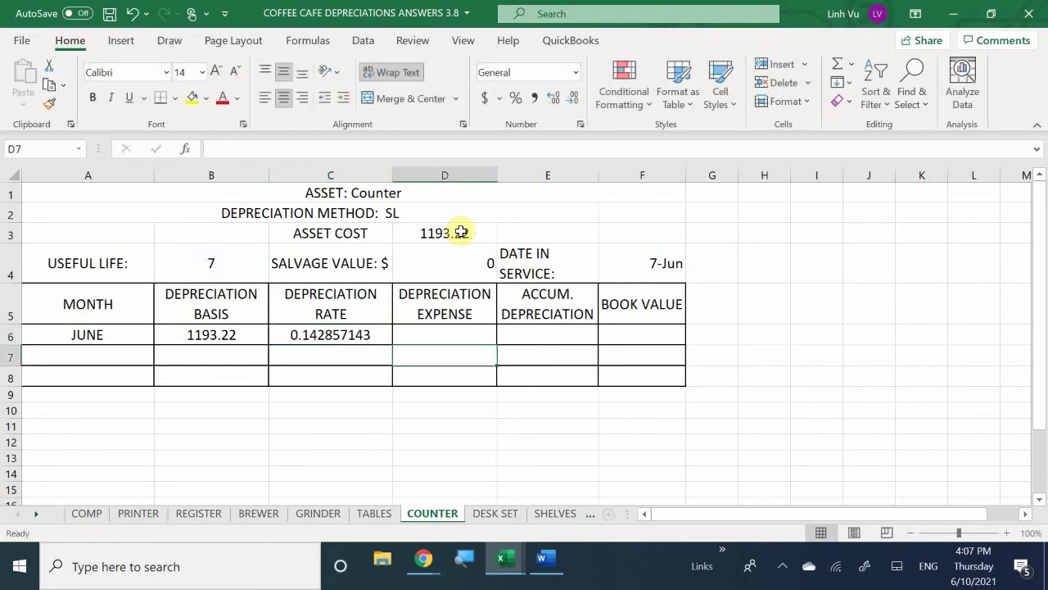
key("Up")
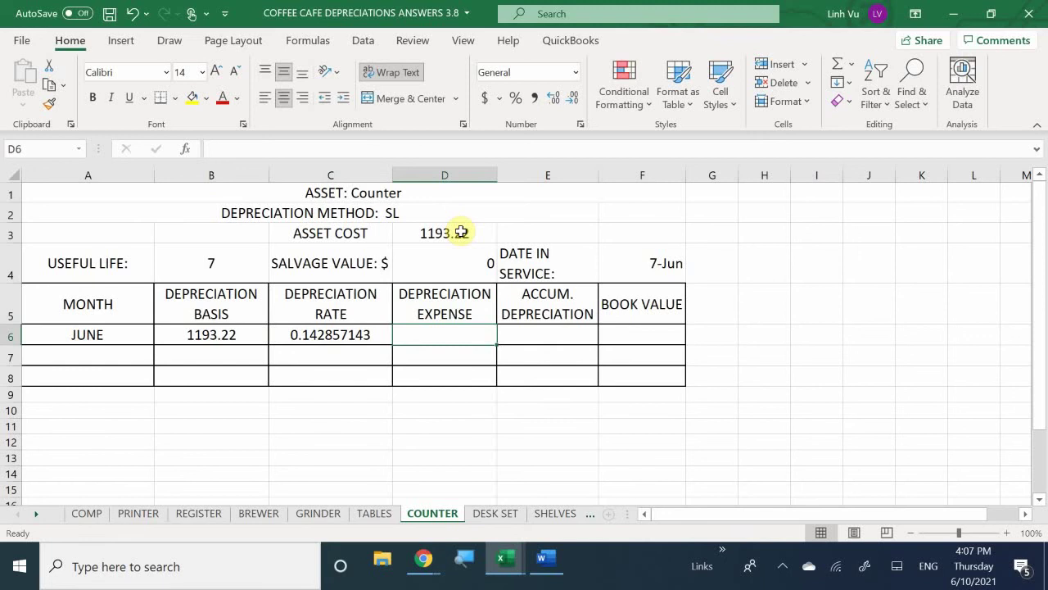
type("=ROU")
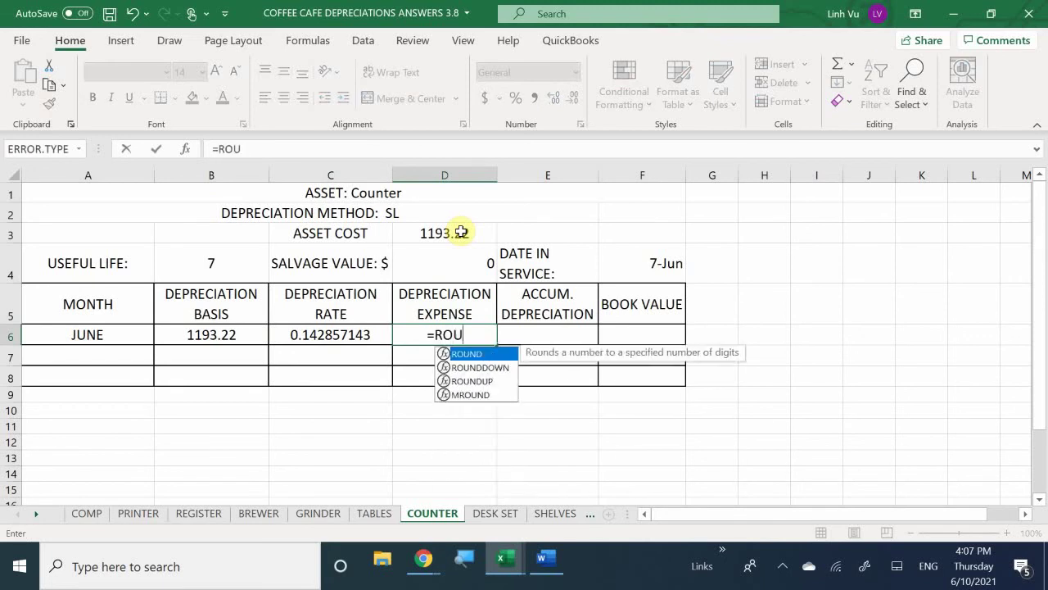
type("ND(")
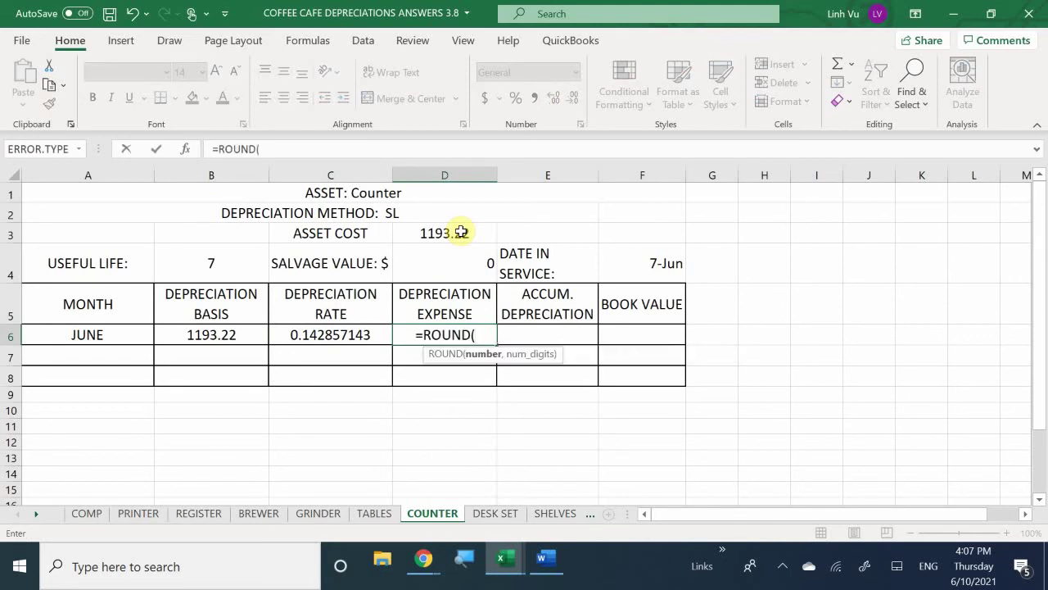
key("Left")
key("Left")
key("Left")
key("Right")
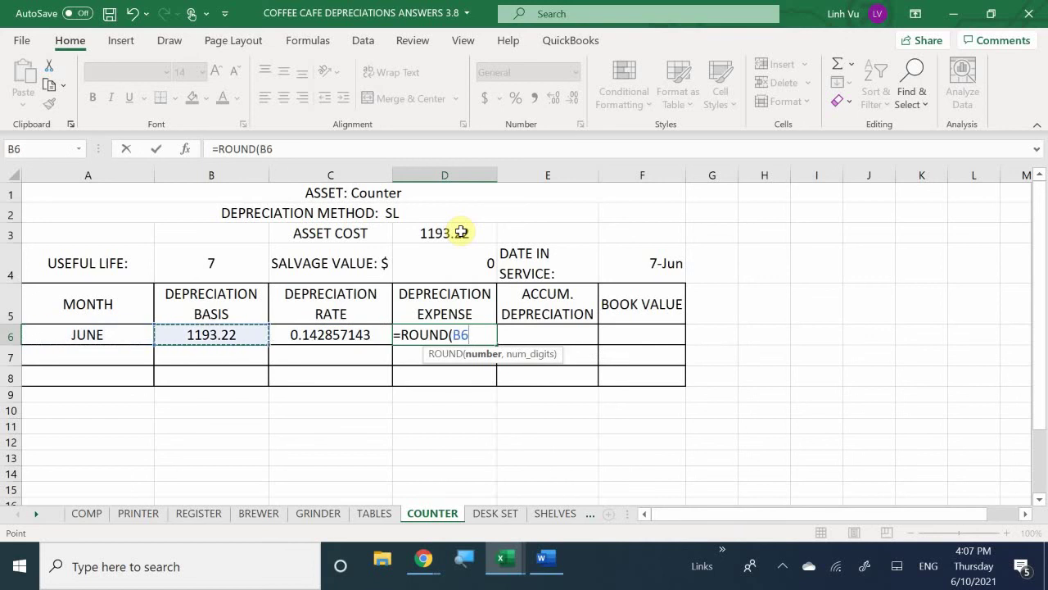
type("*")
key("Left")
type("/")
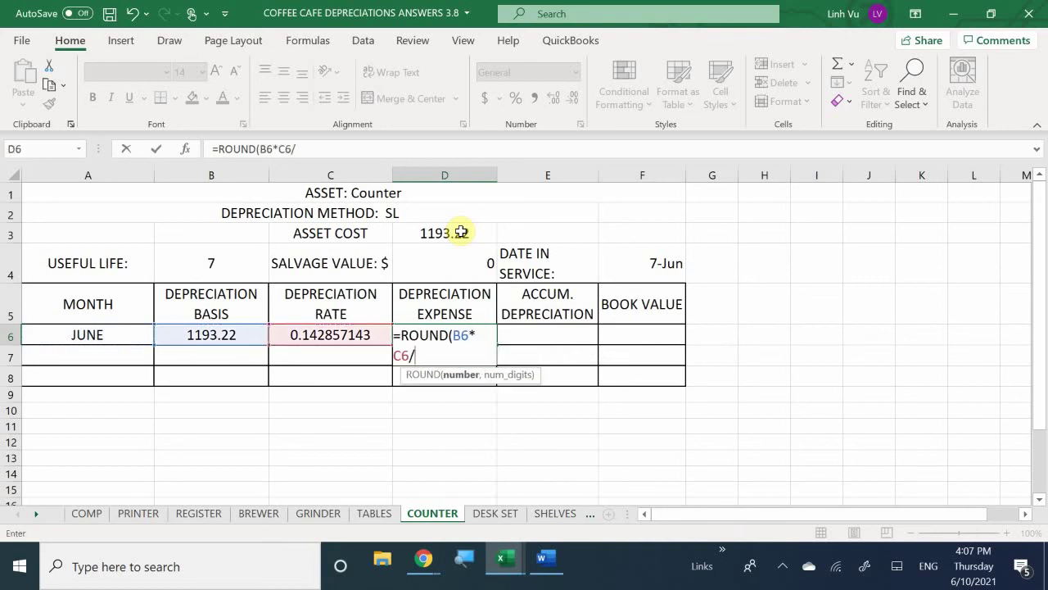
type("12,2")
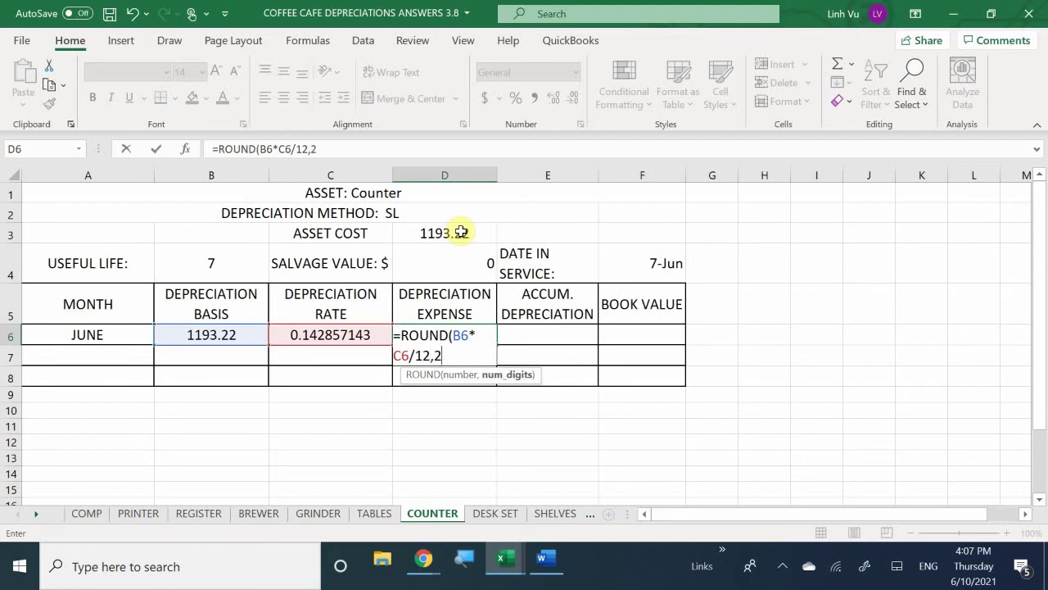
key("Return")
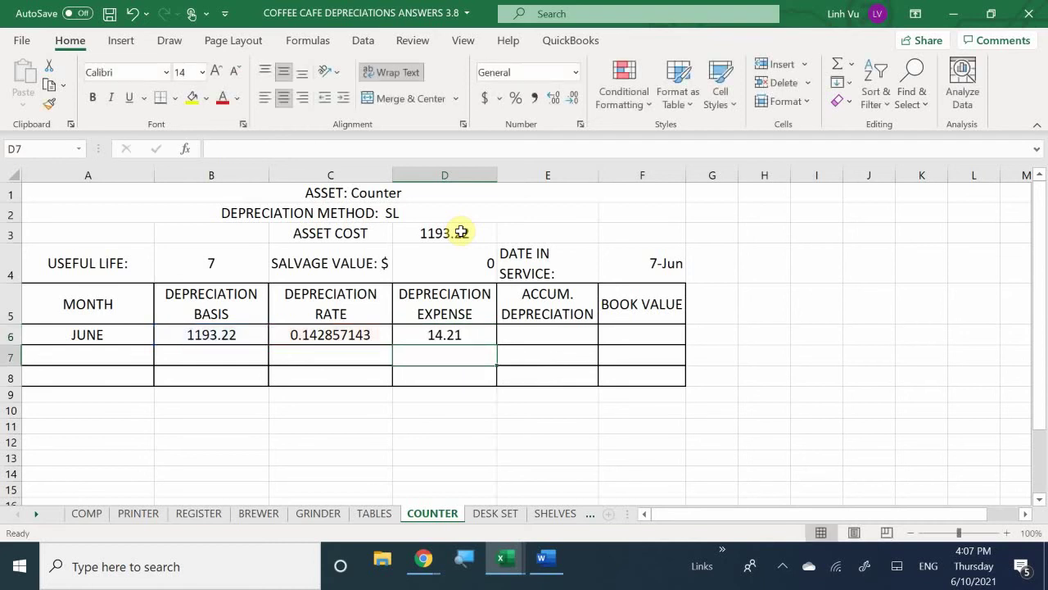
Step: Set June's accumulated depreciation in E6 equal to the depreciation expense with =D6
key("Right")
key("Up")
type("=")
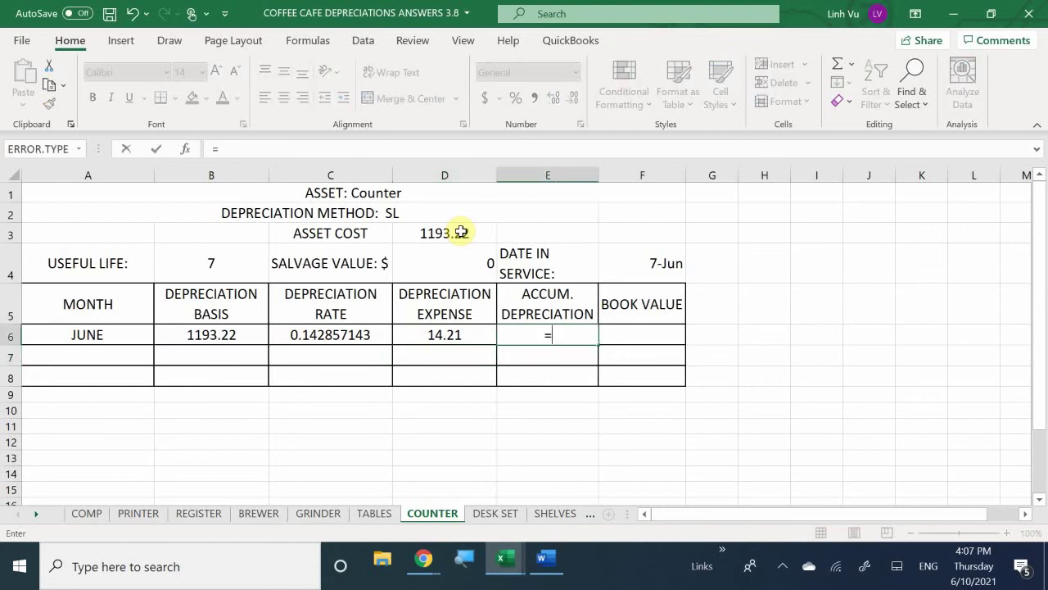
key("Left")
key("Return")
Step: Calculate June's book value in F6 as asset cost minus accumulated depreciation with =D3-E6
key("Right")
key("Up")
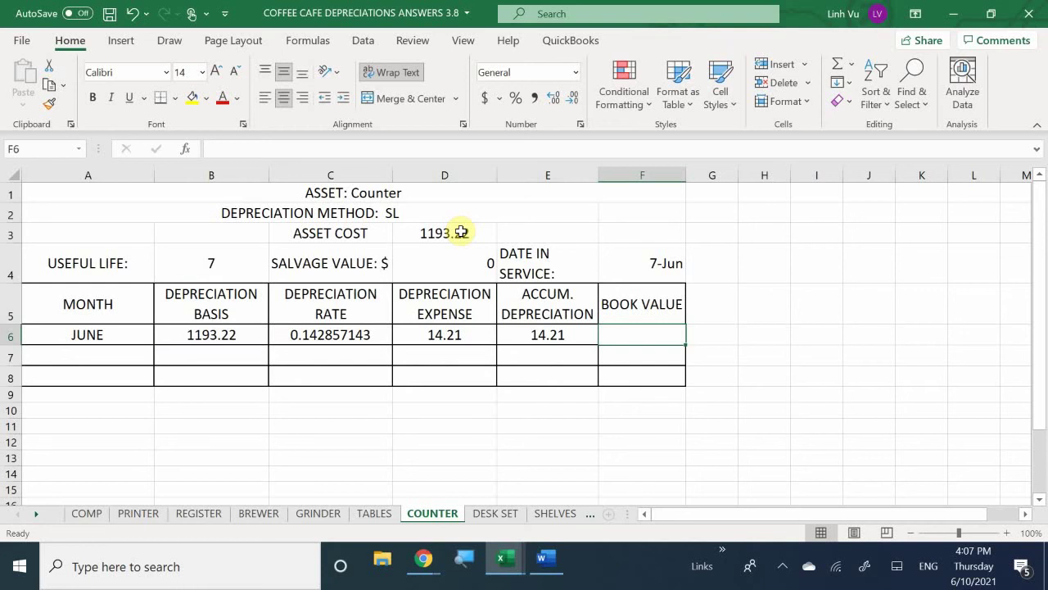
type("=")
key("Up")
key("Up")
key("Up")
key("Up")
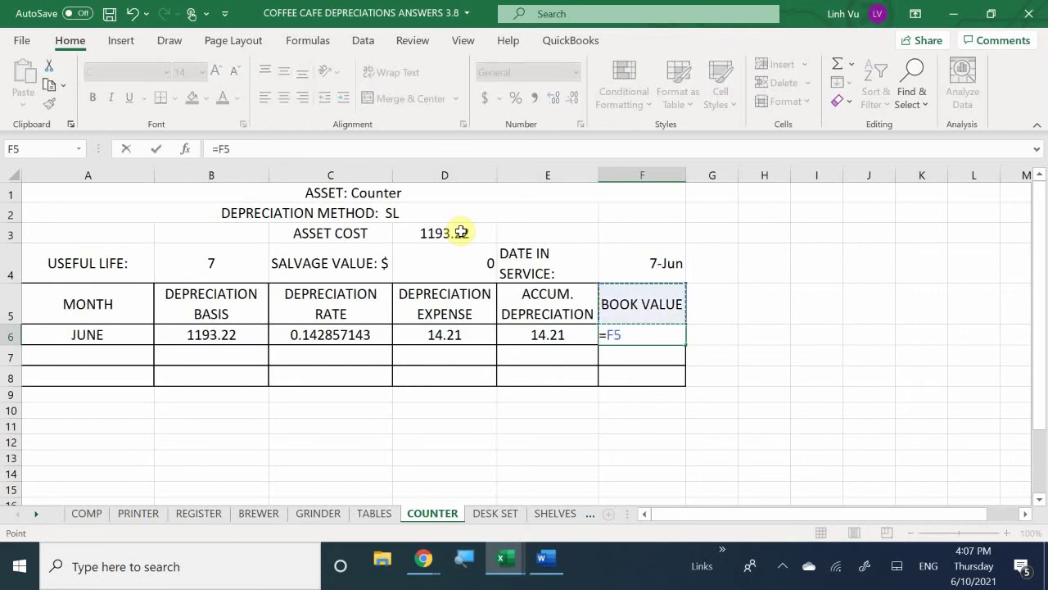
key("Left")
key("Down")
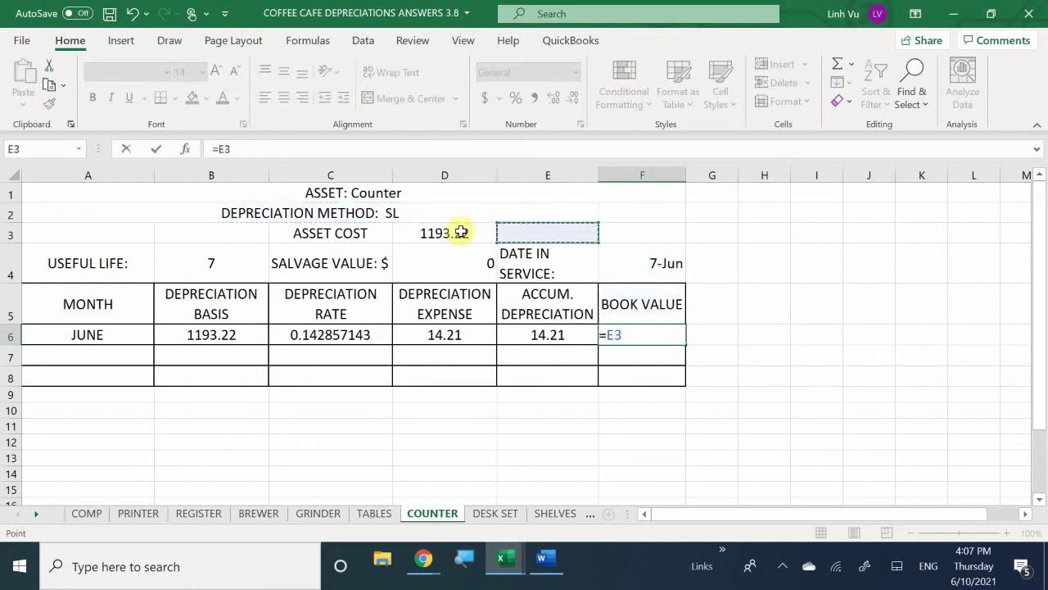
key("Left")
type("-")
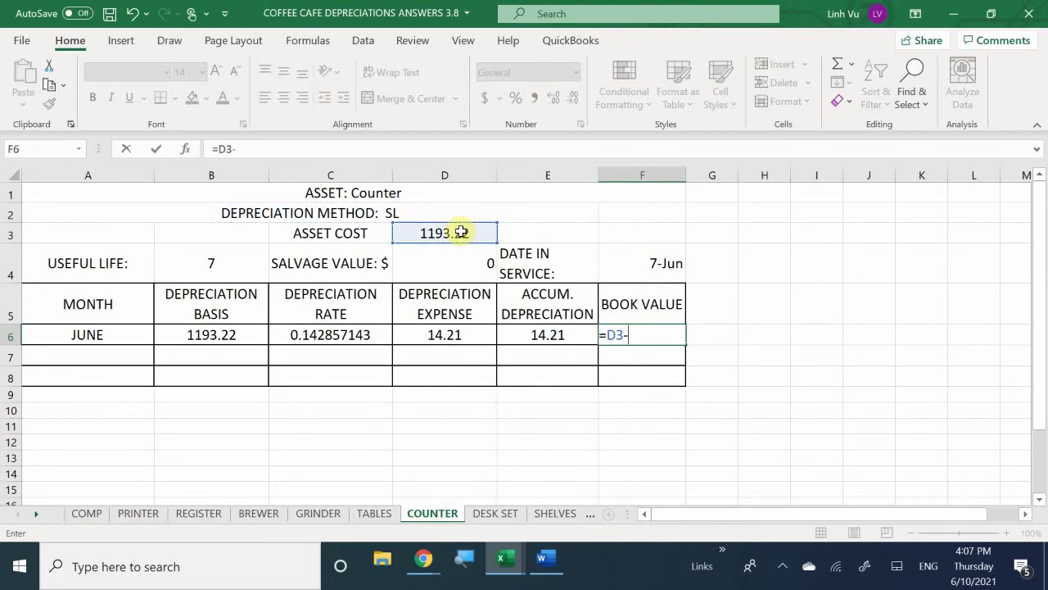
key("Left")
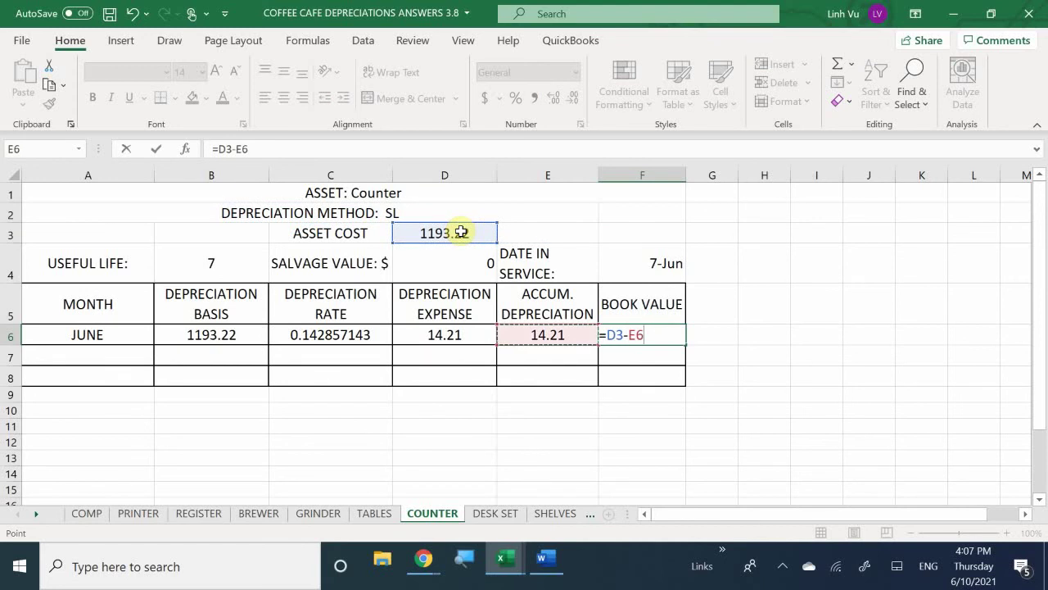
key("Return")
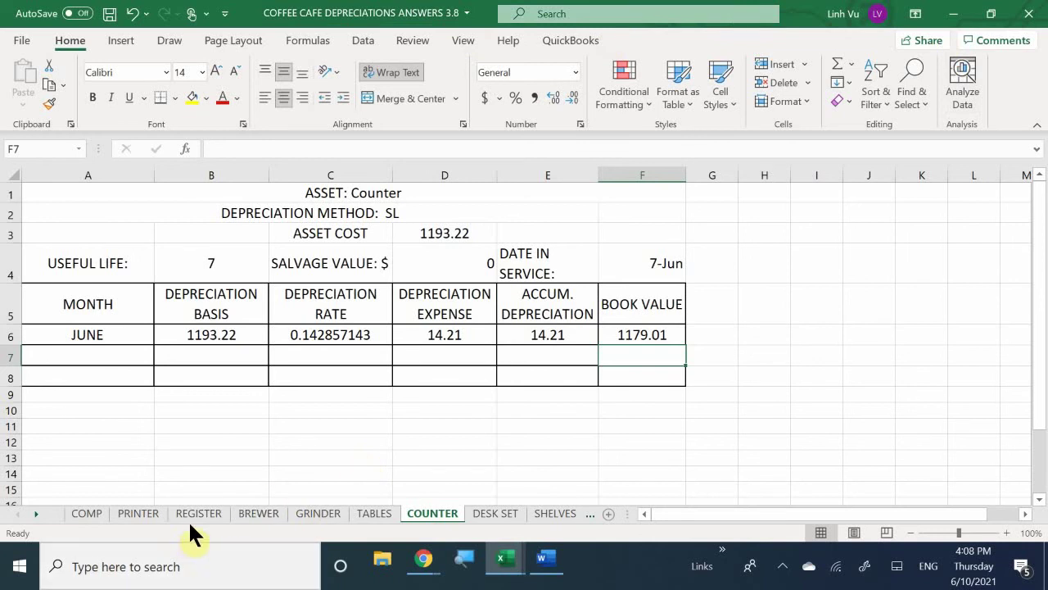
Step: Look up the Desk Set purchase in the general ledger's ASSETS sheet and enter its cost, 658.37, in D3 of the DESK SET sheet
left_click(483, 514)
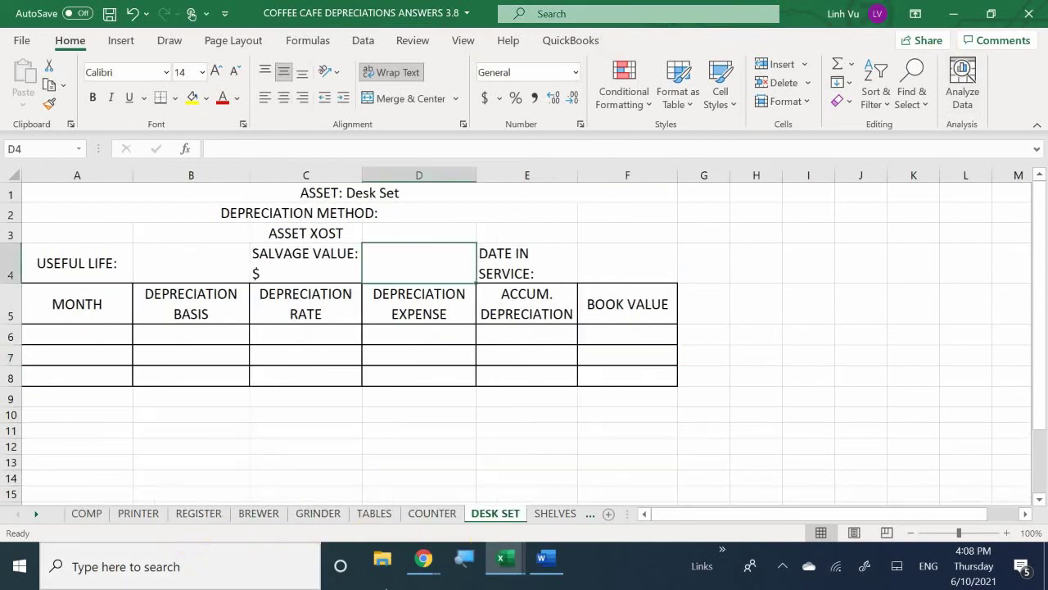
left_click(504, 564)
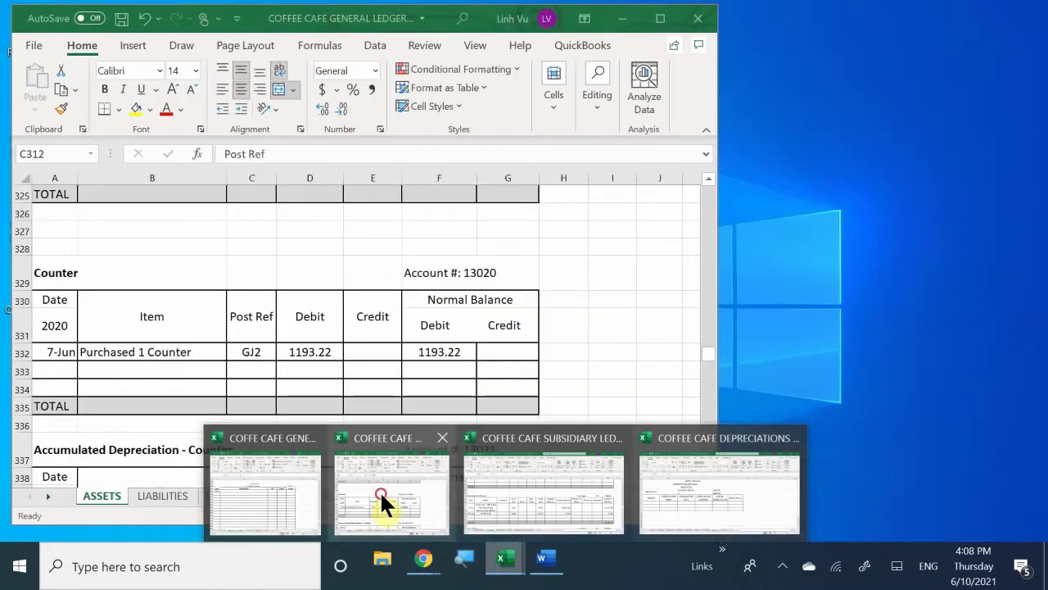
left_click(380, 492)
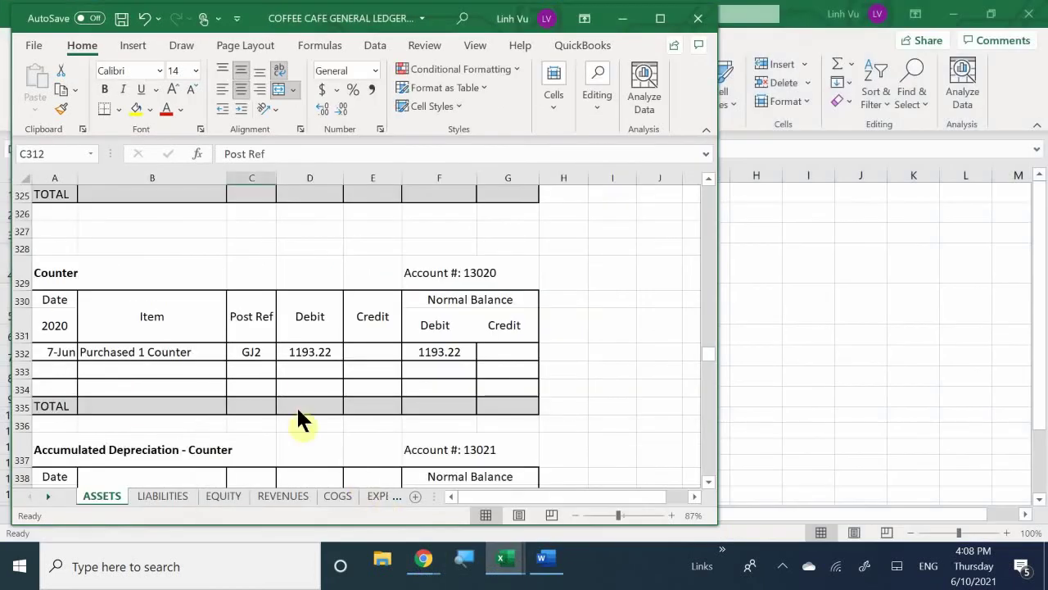
scroll(307, 399, "down", 5)
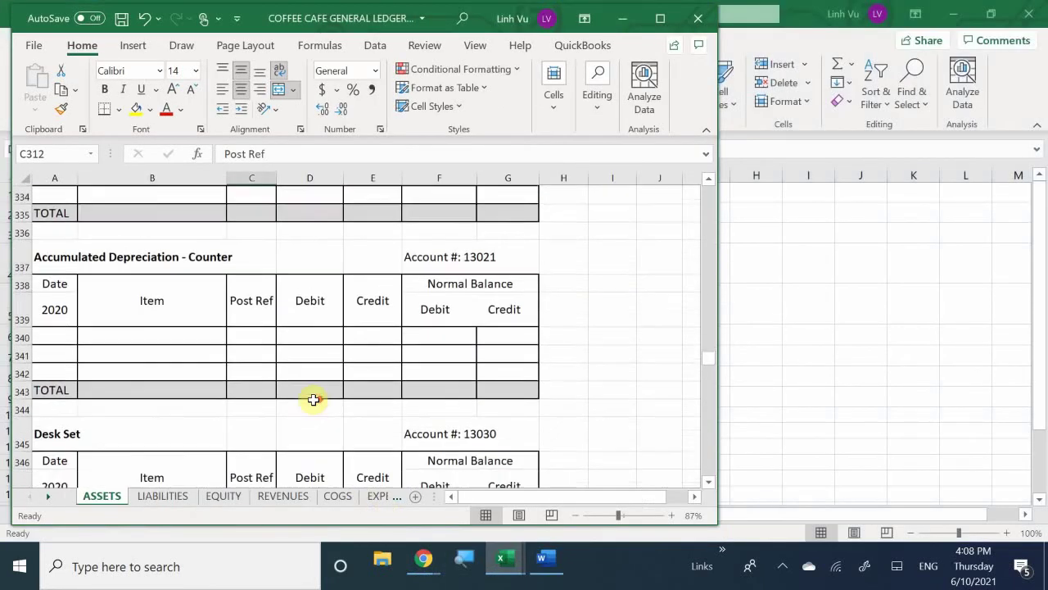
scroll(312, 400, "down", 1)
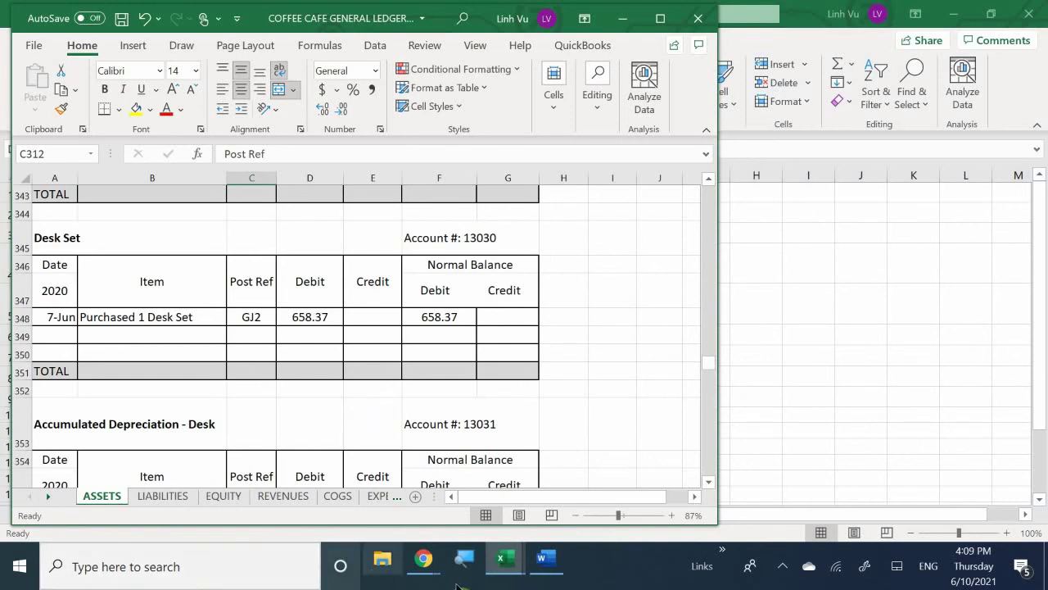
mouse_move(514, 559)
left_click(702, 500)
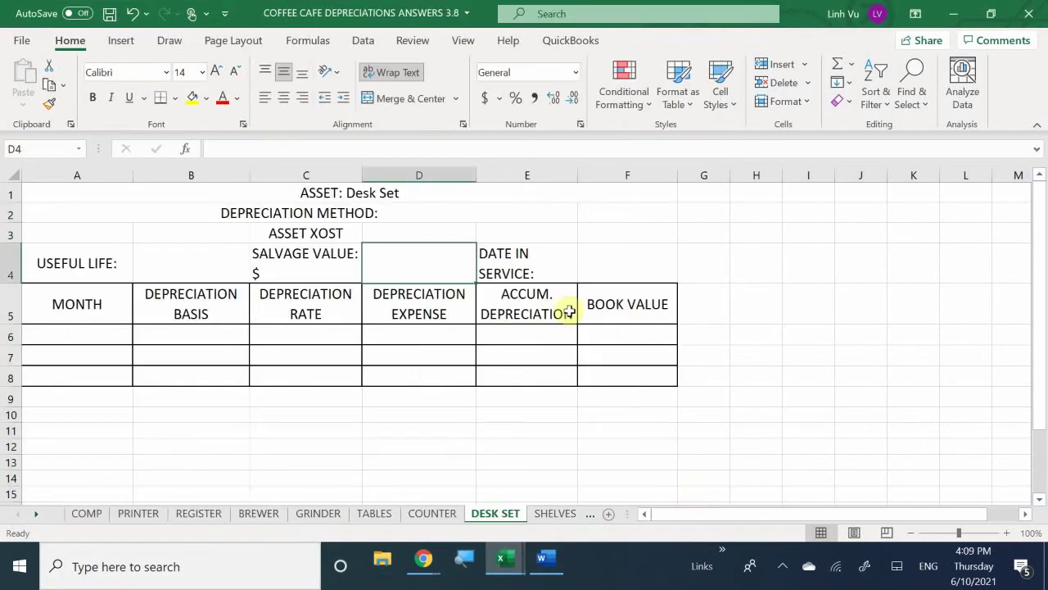
left_click(400, 233)
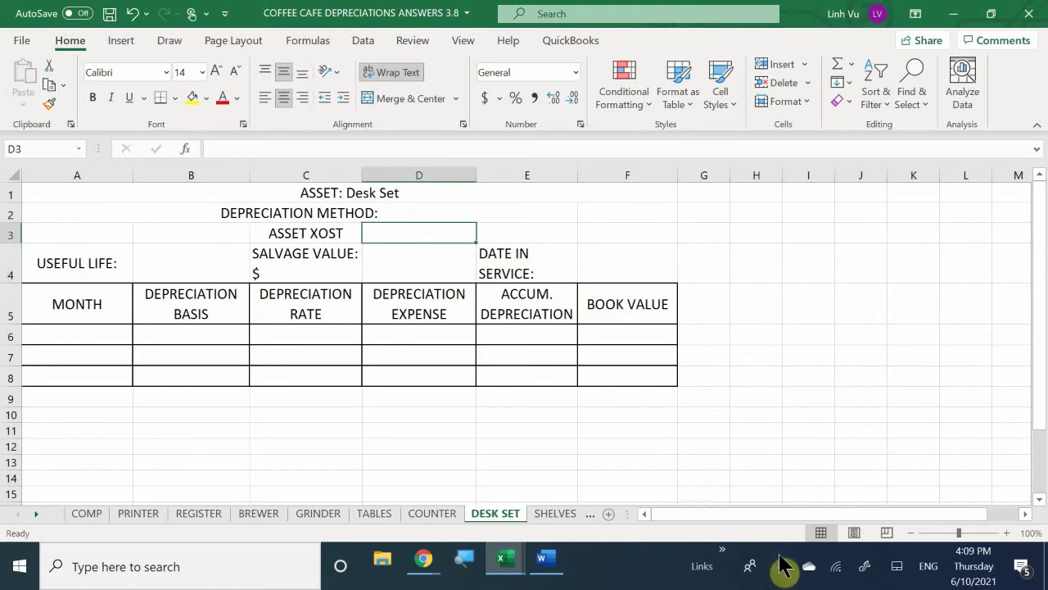
type("658.37")
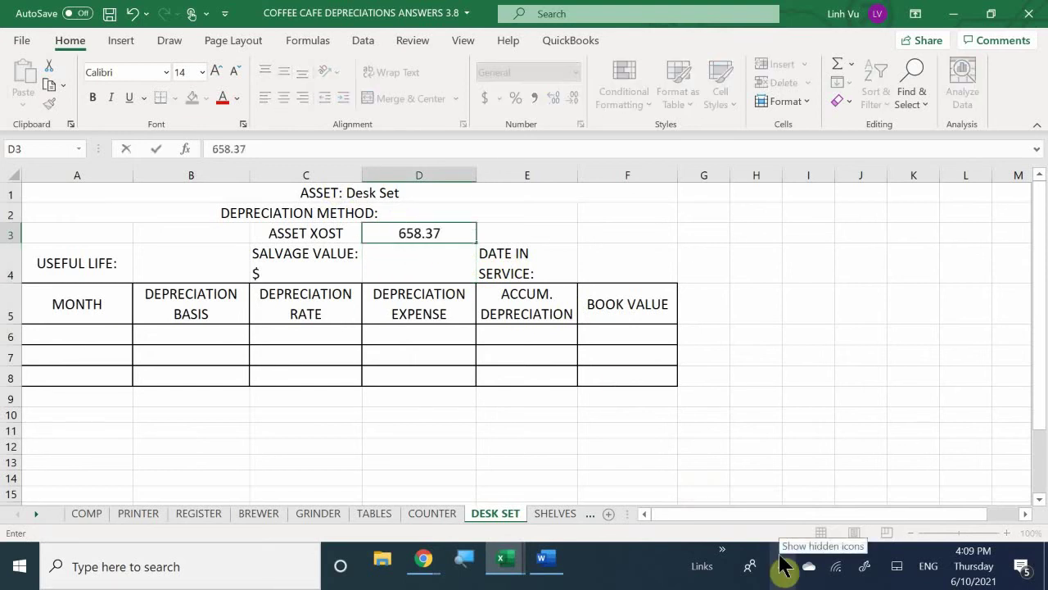
key("Return")
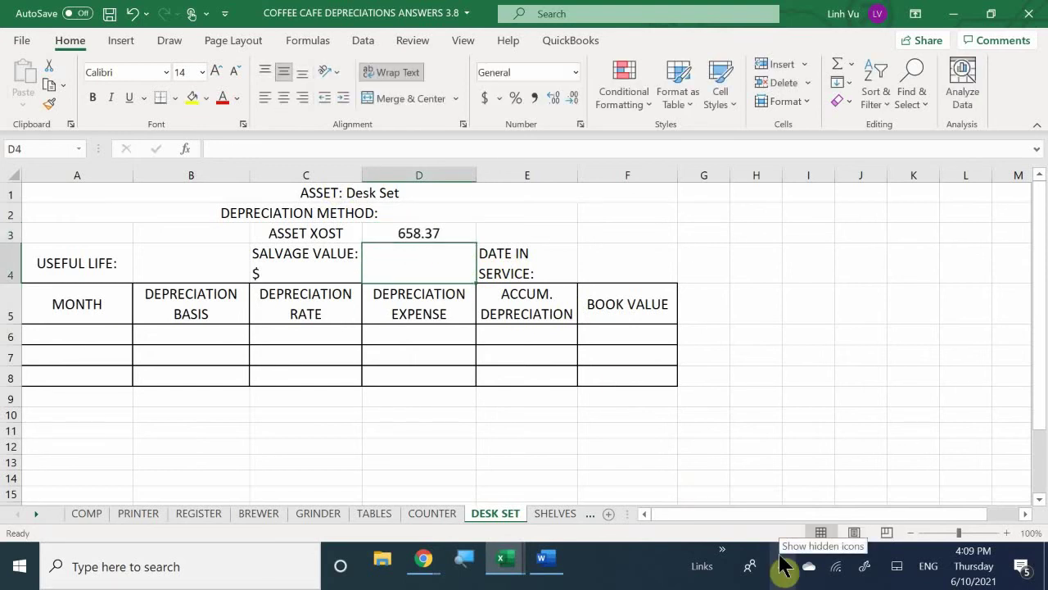
Step: Enter a salvage value of 0 in D4 and a useful life of 7 in B4 for the desk set
type("0.0")
key("Return")
key("Left")
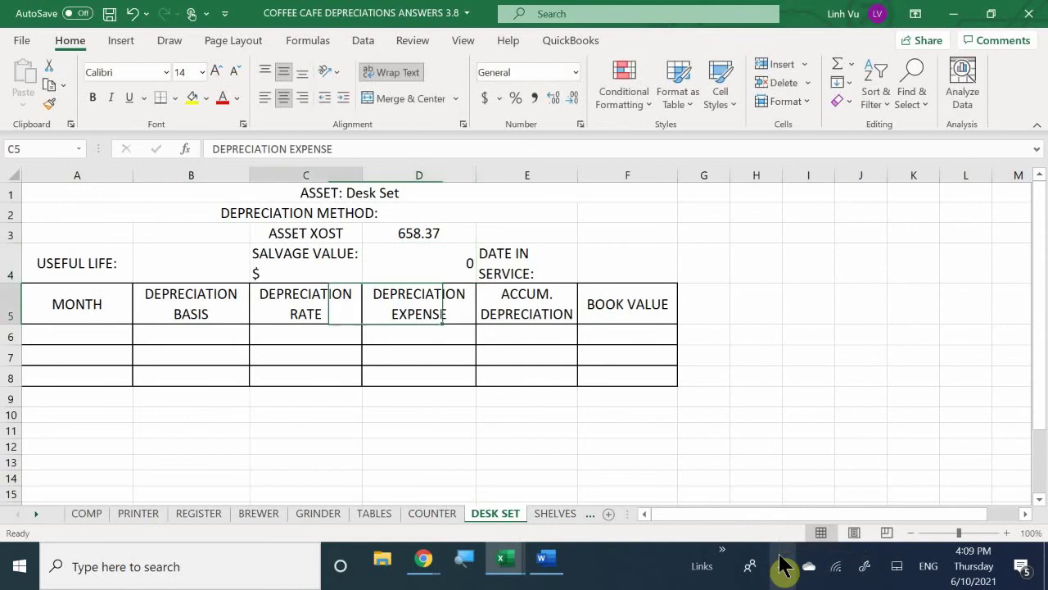
key("Left")
key("Up")
type("7")
key("Return")
key("Right")
key("Right")
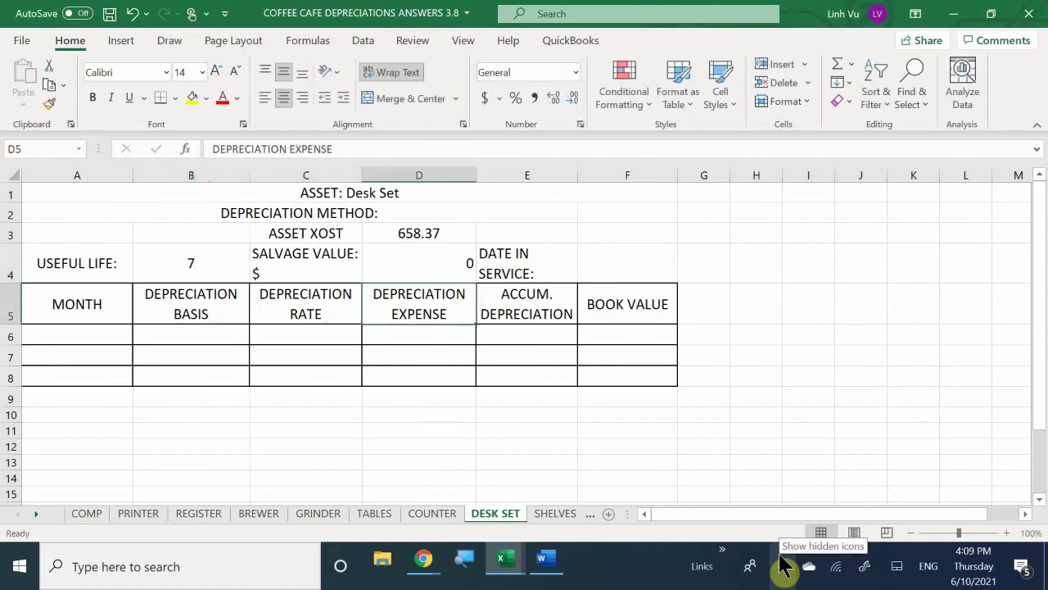
Step: Enter 6/7 as the desk set's date in service in F4
key("Right")
key("Up")
key("Right")
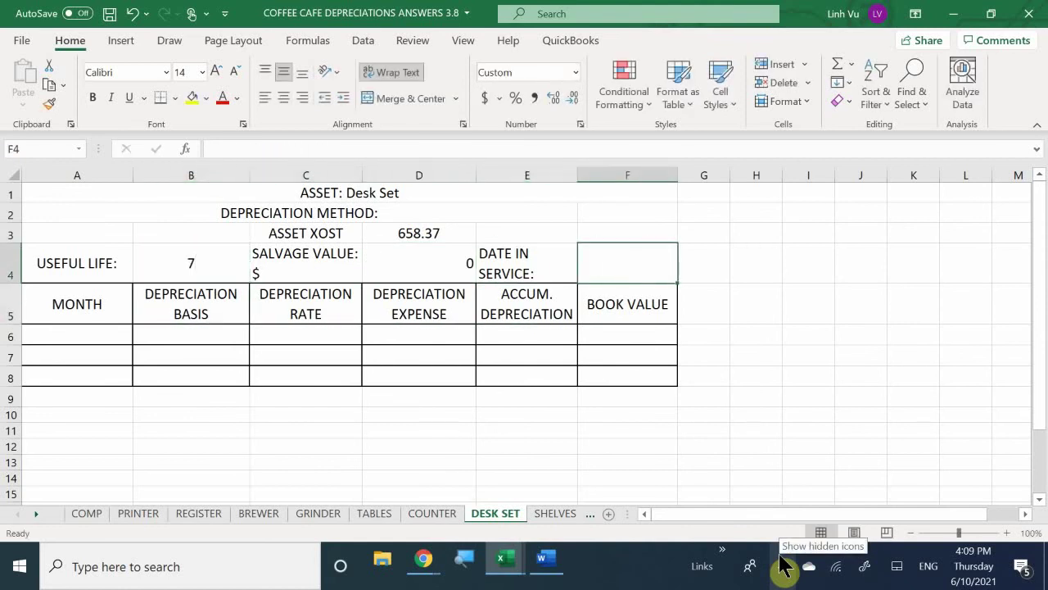
type("6/7")
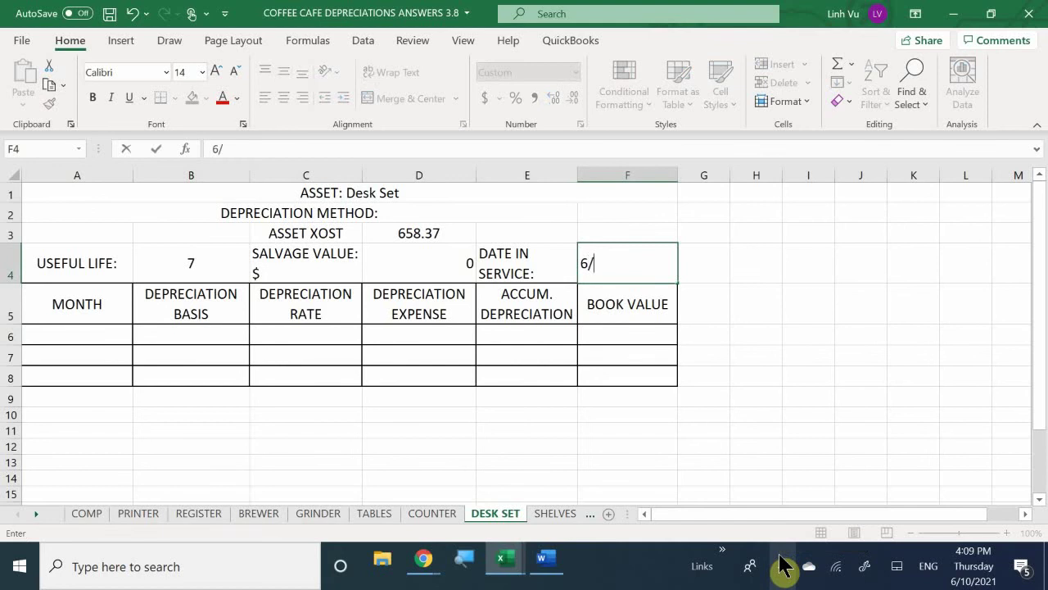
key("Return")
Step: Add SL after the depreciation method label in A2 of the desk set schedule
key("Up")
key("Up")
key("Up")
key("Left")
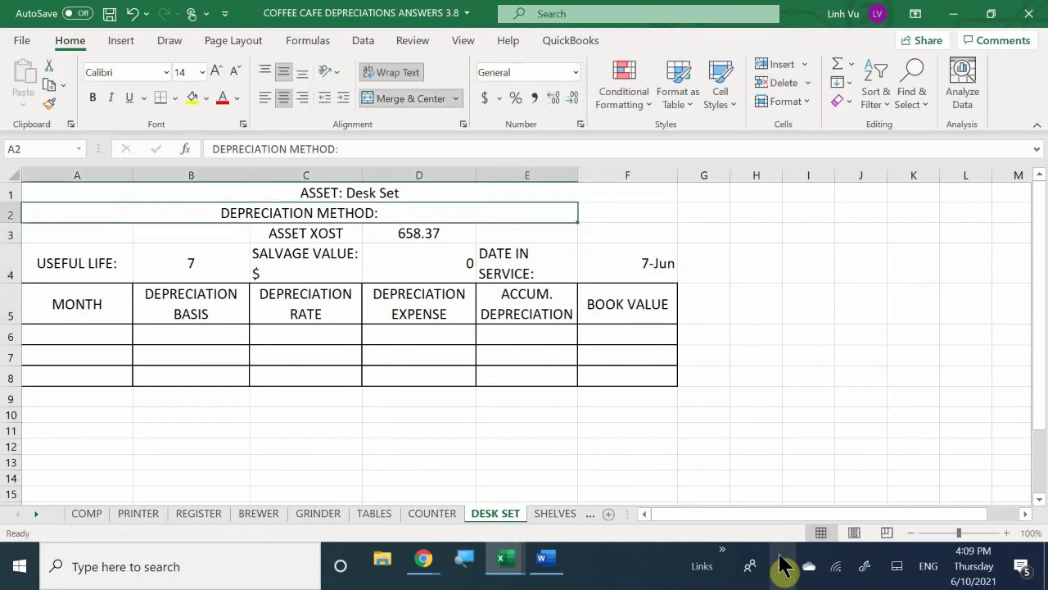
double_click(424, 215)
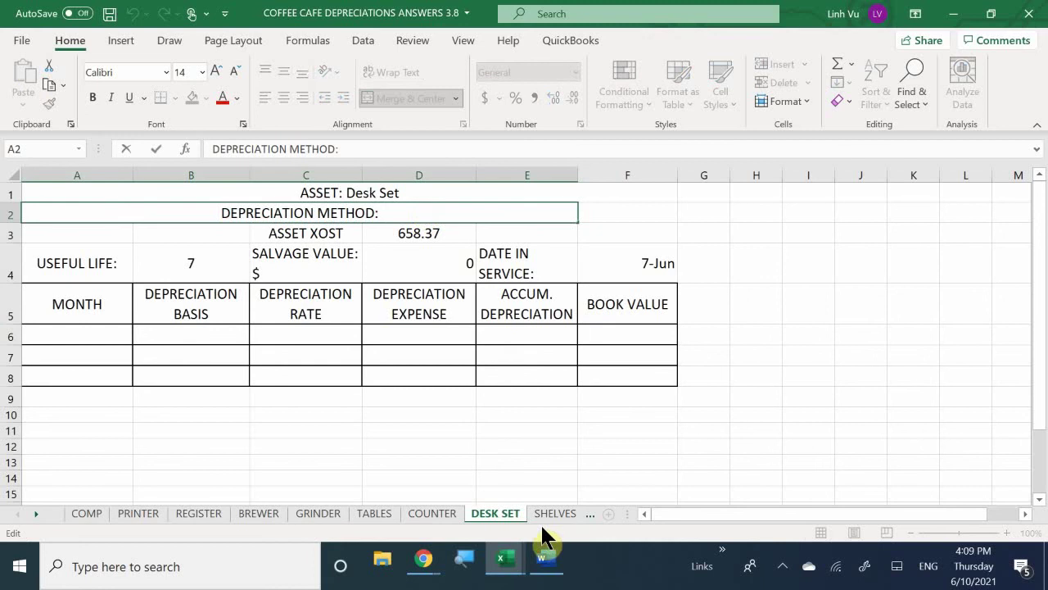
type("SL")
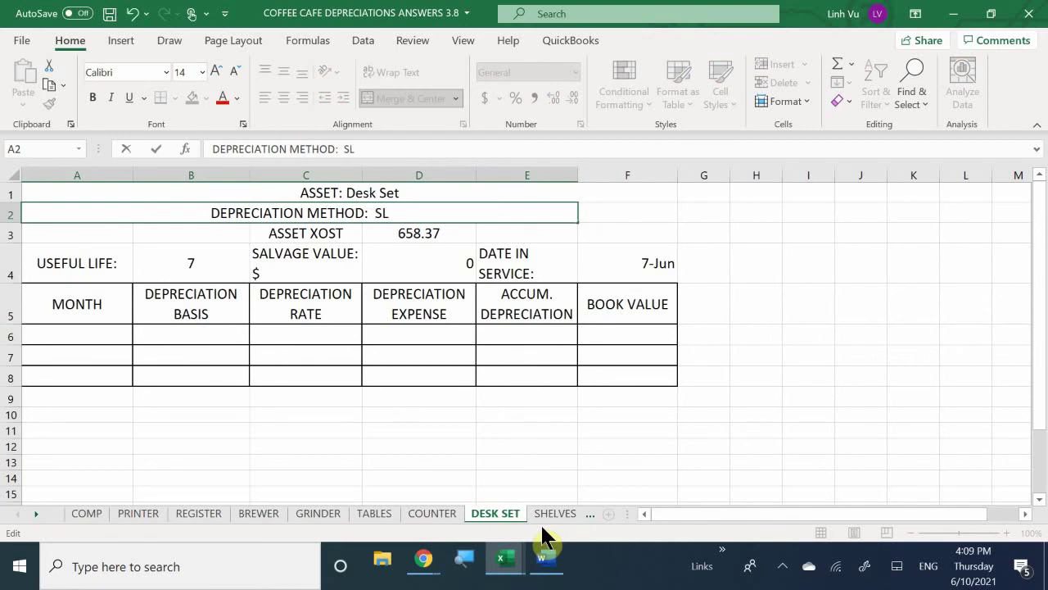
key("Return")
Step: Enter JUNE as the first month of the desk set schedule in A6
key("Down")
key("Down")
key("Down")
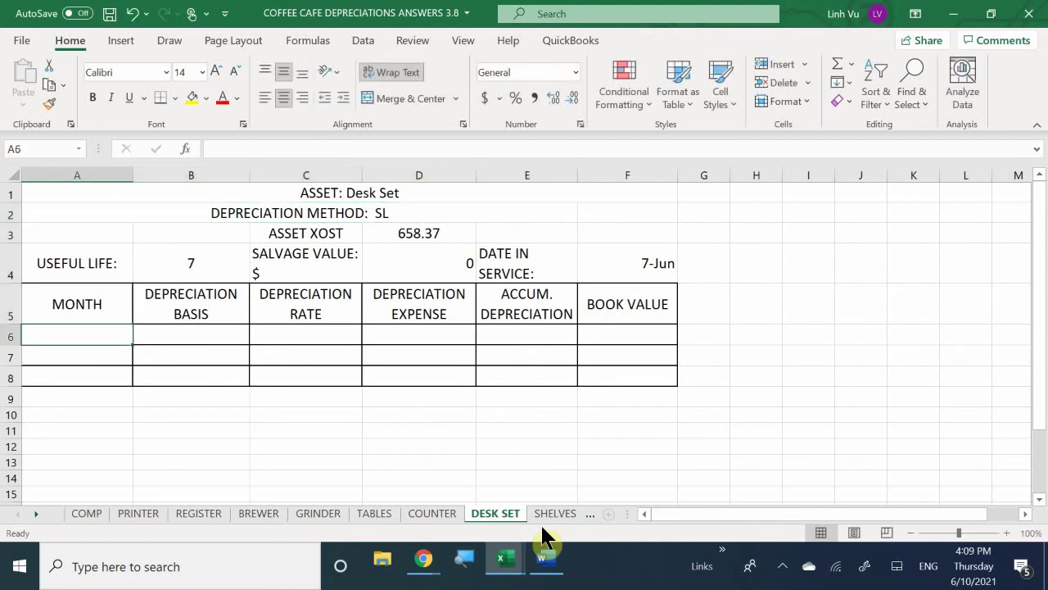
type("JUNE")
key("Return")
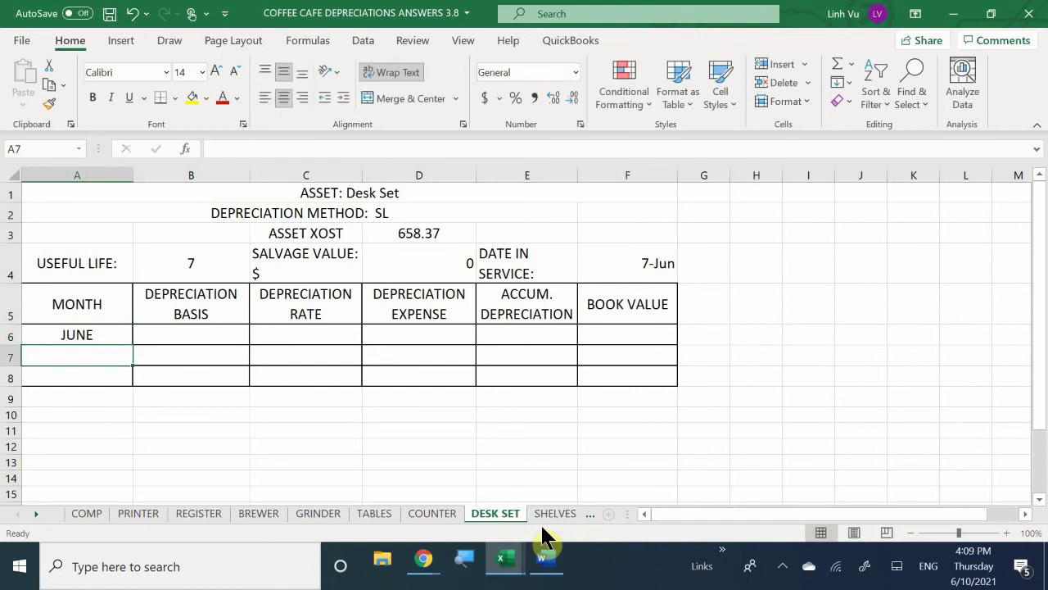
Step: Calculate June's depreciation basis in B6 as asset cost minus salvage value with =D3-D4
key("Right")
key("Up")
type("=")
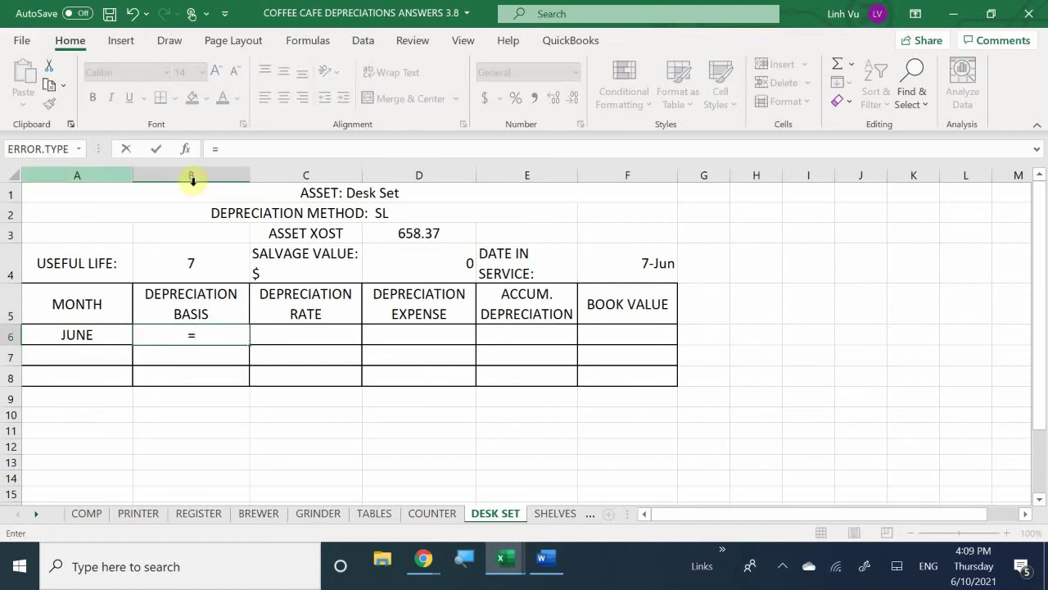
left_click(404, 236)
type("-")
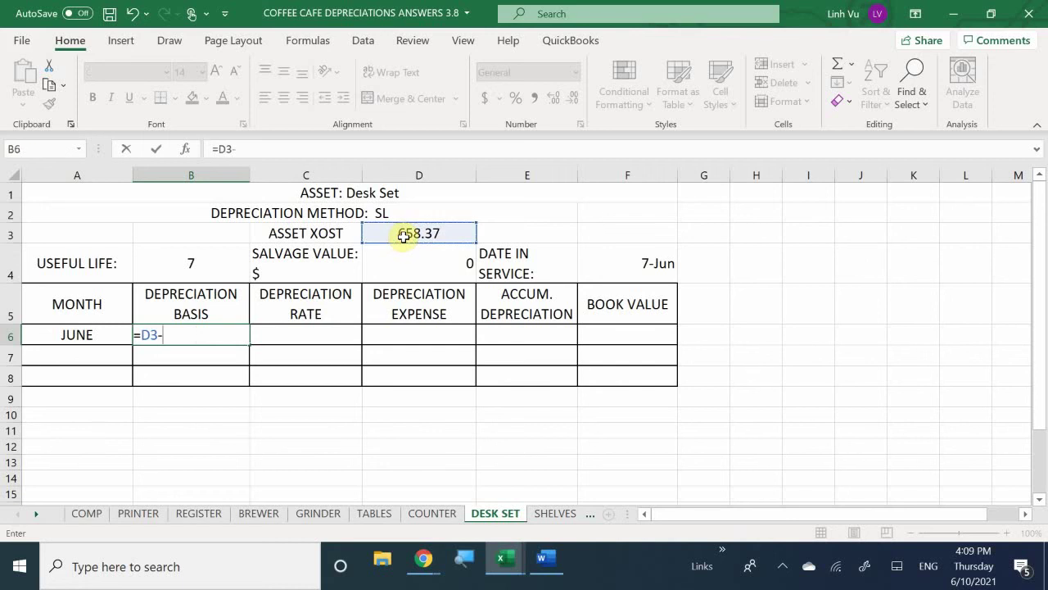
left_click(388, 256)
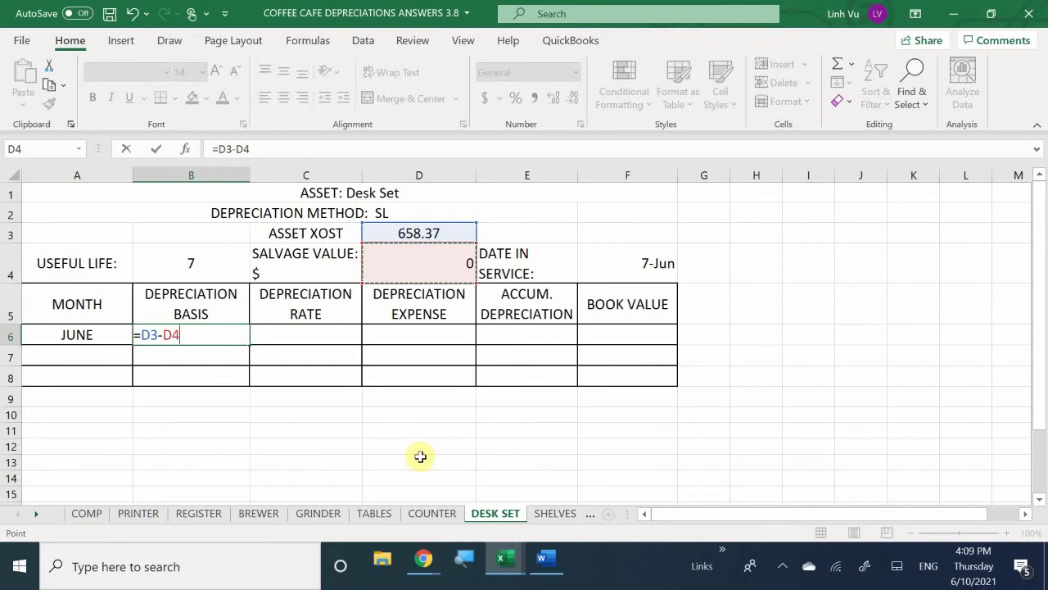
key("Return")
Step: Calculate the straight-line depreciation rate in C6 as one over the useful life with =1/B4
key("Right")
key("Up")
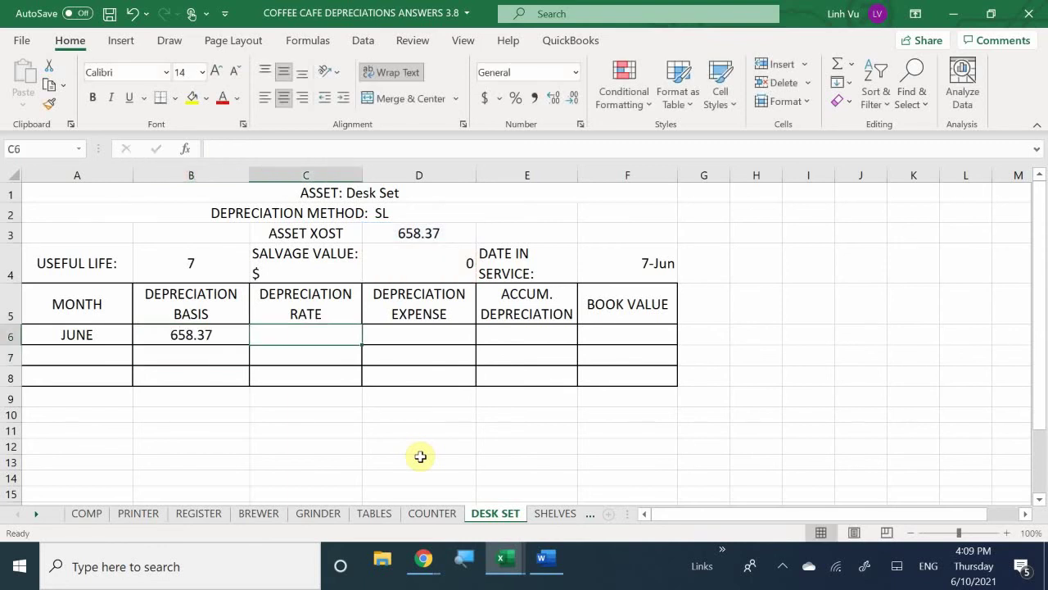
type("=")
key("Left")
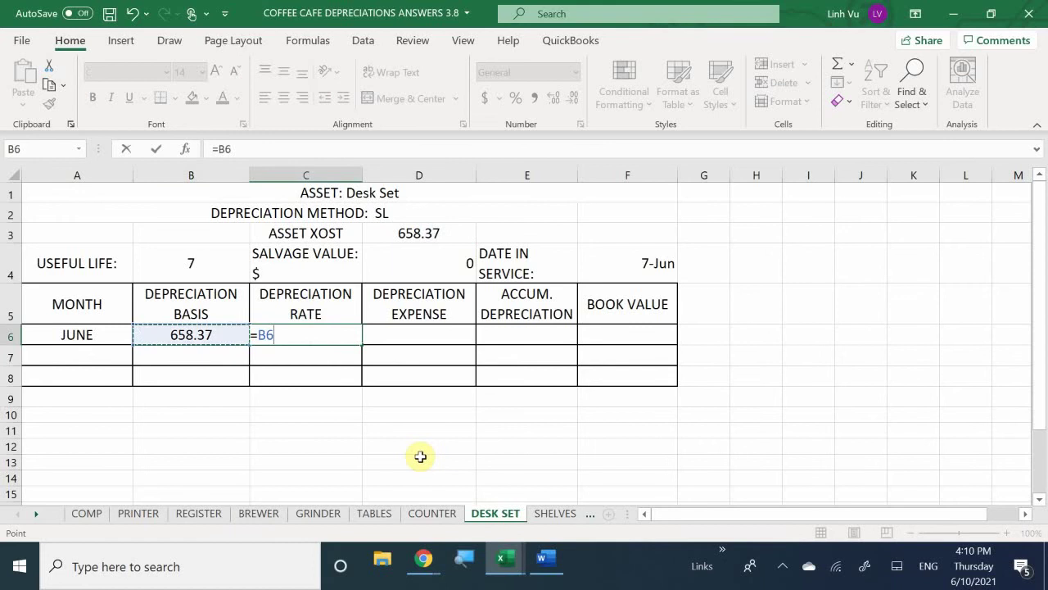
key("BackSpace")
key("BackSpace")
type("1/")
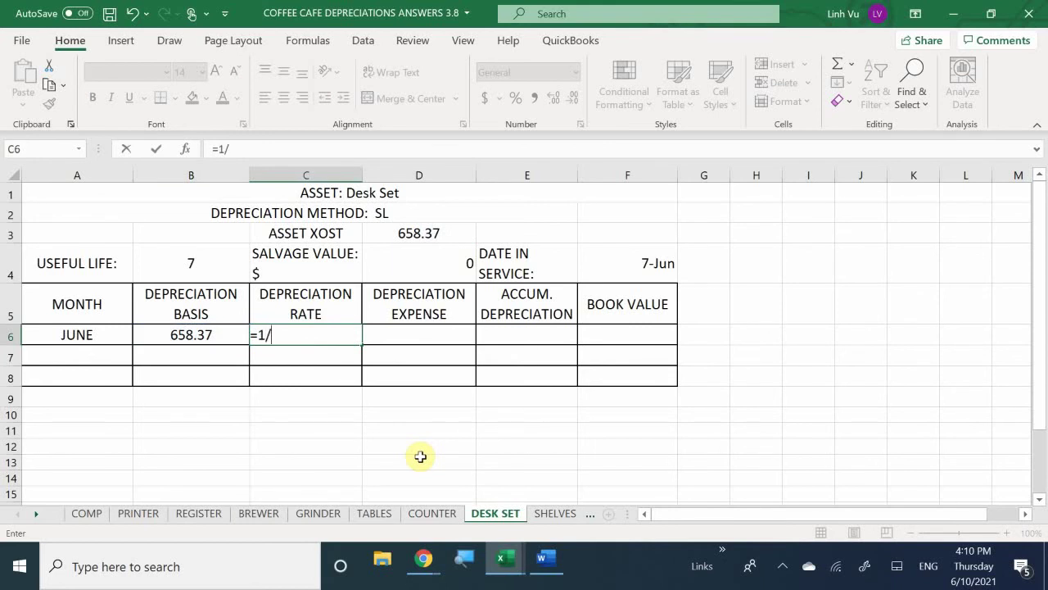
key("Left")
key("Up")
key("Up")
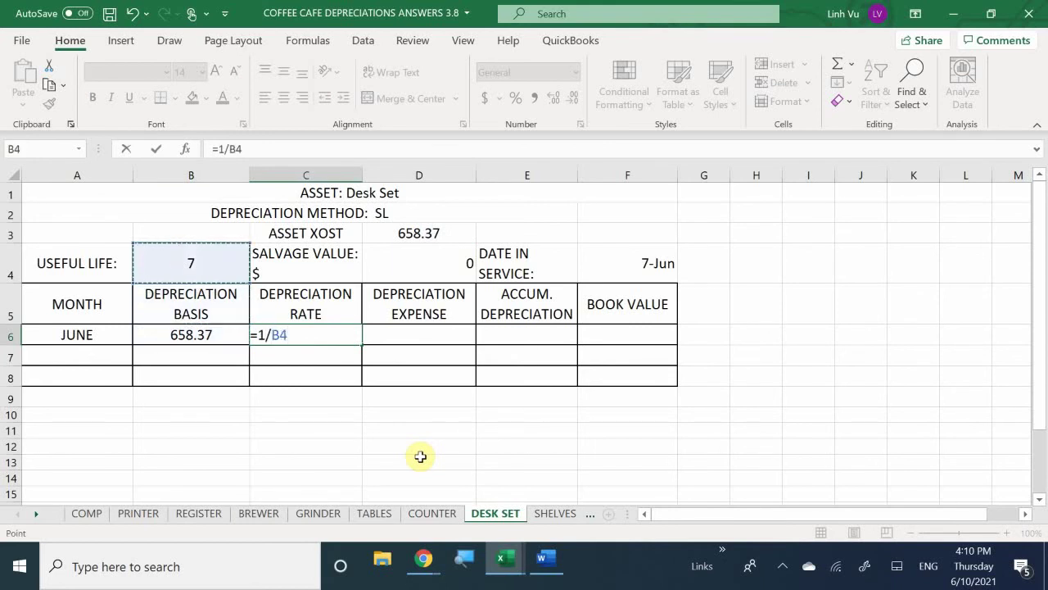
key("Return")
Step: Calculate June's monthly depreciation expense in D6, rounded to two decimals, with =ROUND(B6*C6/12,2)
key("Right")
key("Up")
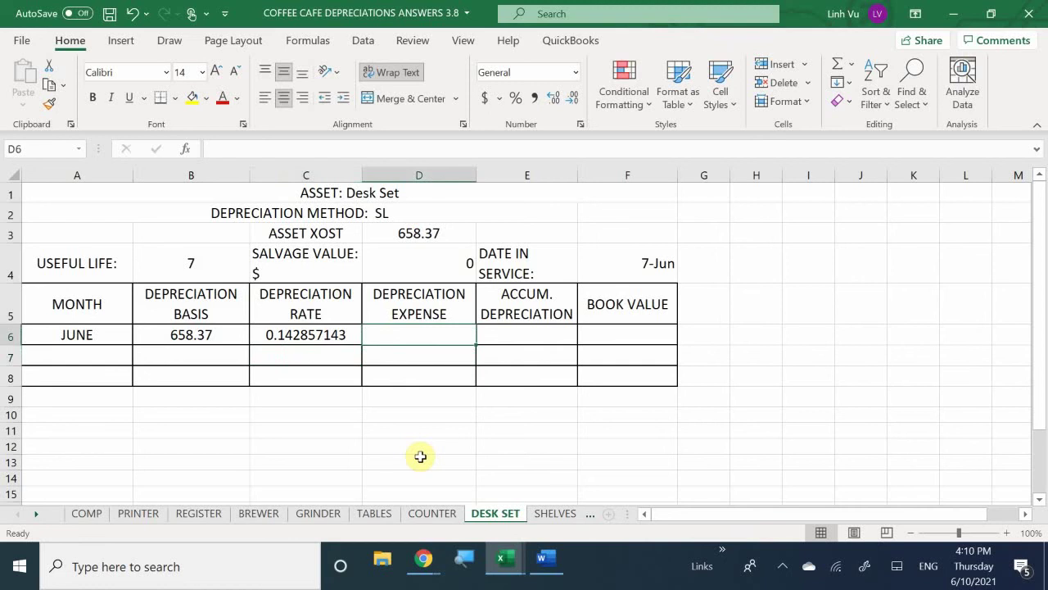
type("=")
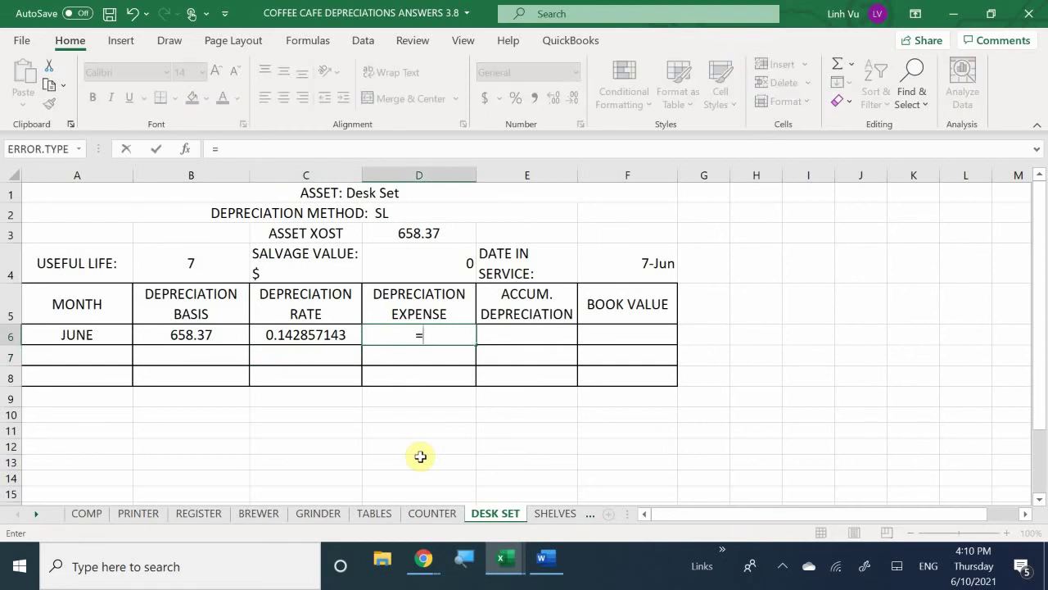
type("ROUND")
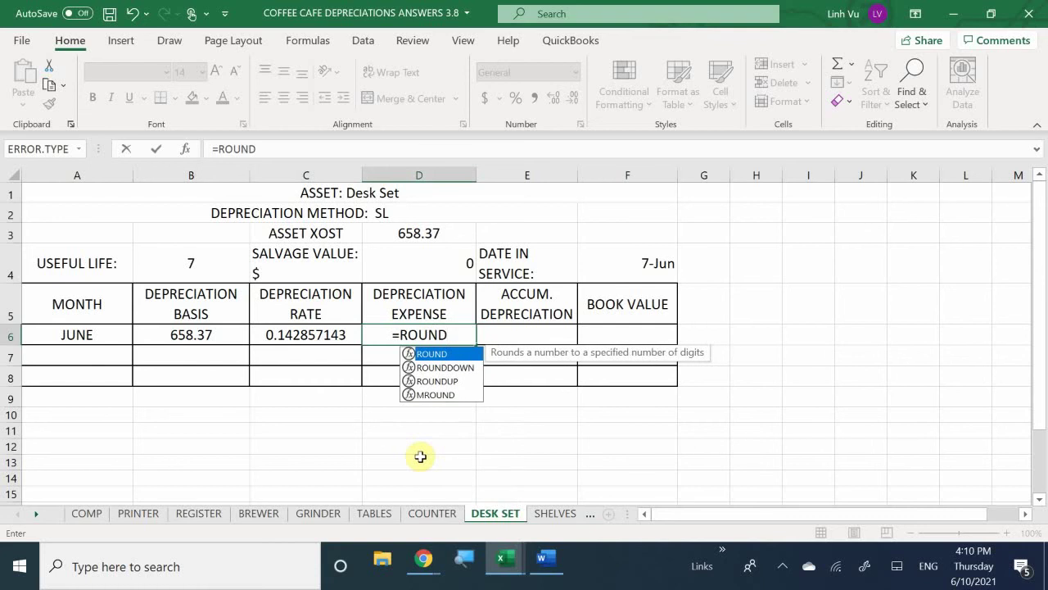
type("(")
key("Left")
key("Left")
type("*")
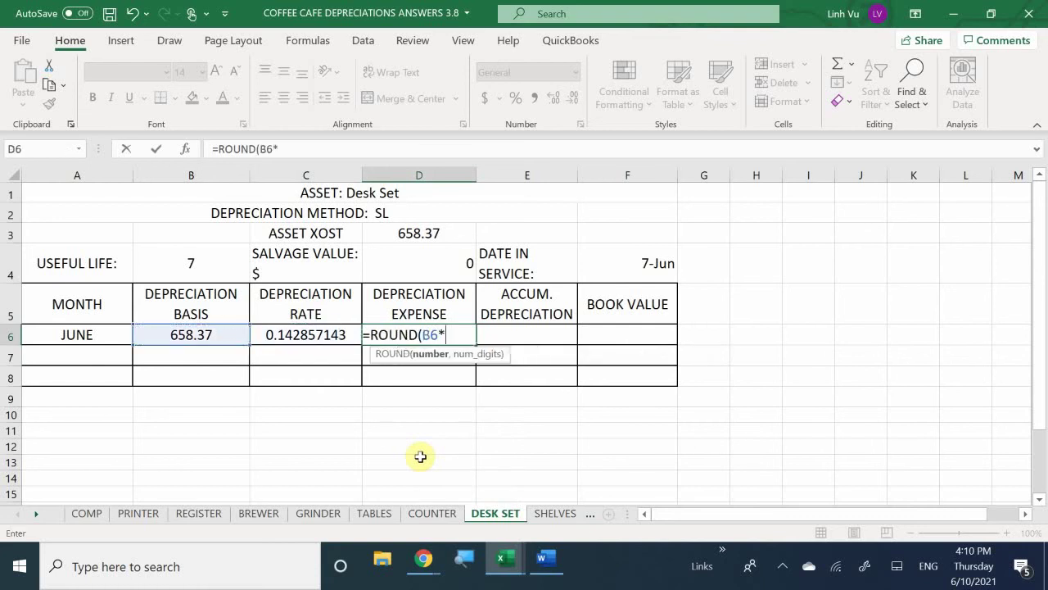
key("Left")
type("/12")
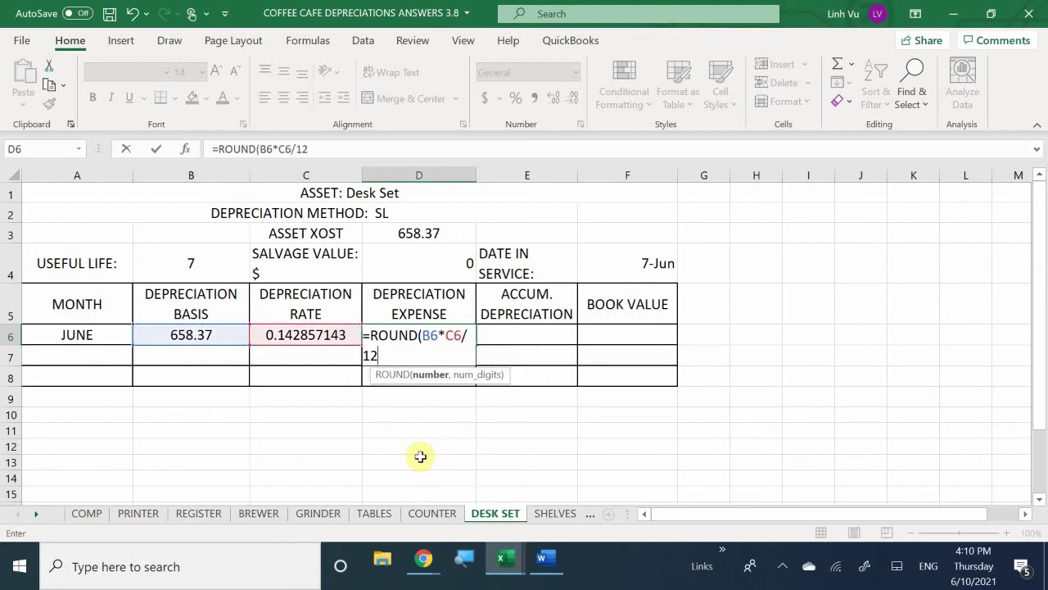
type(",2")
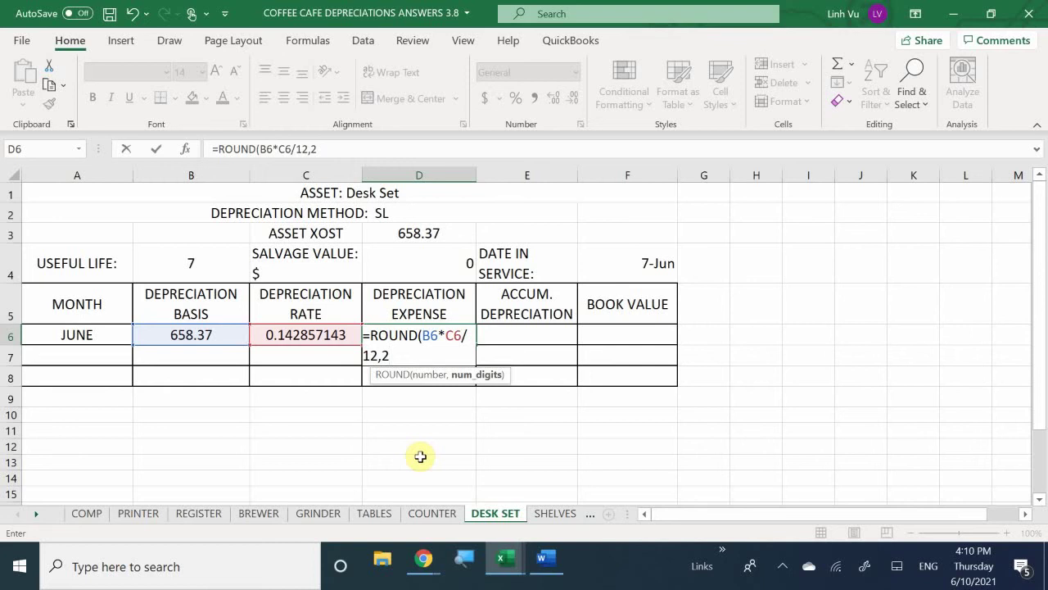
key("Return")
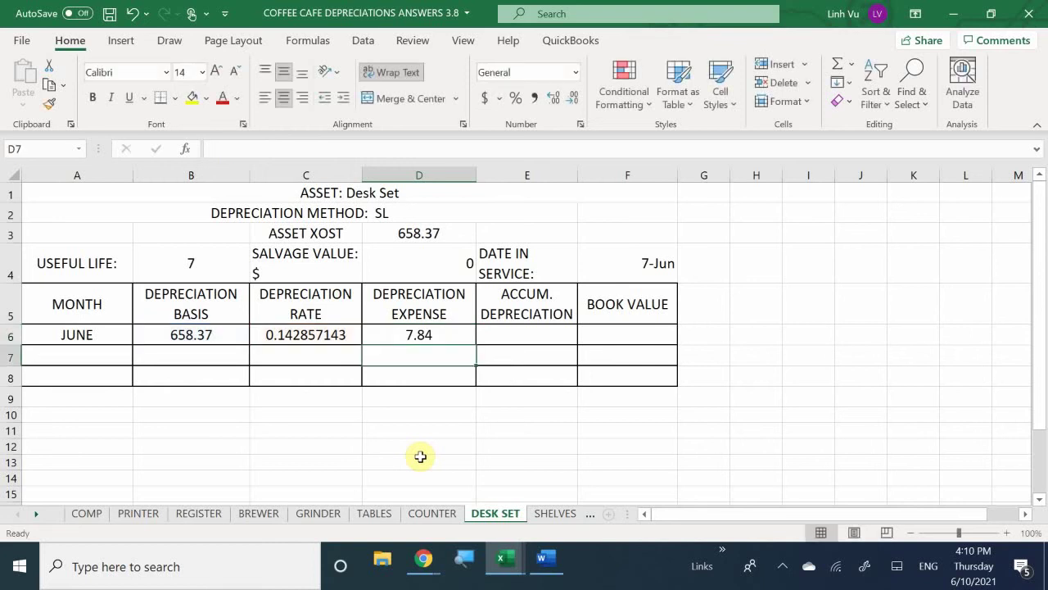
Step: Set the desk set's accumulated depreciation for June in E6 equal to its depreciation expense with =D6
key("Right")
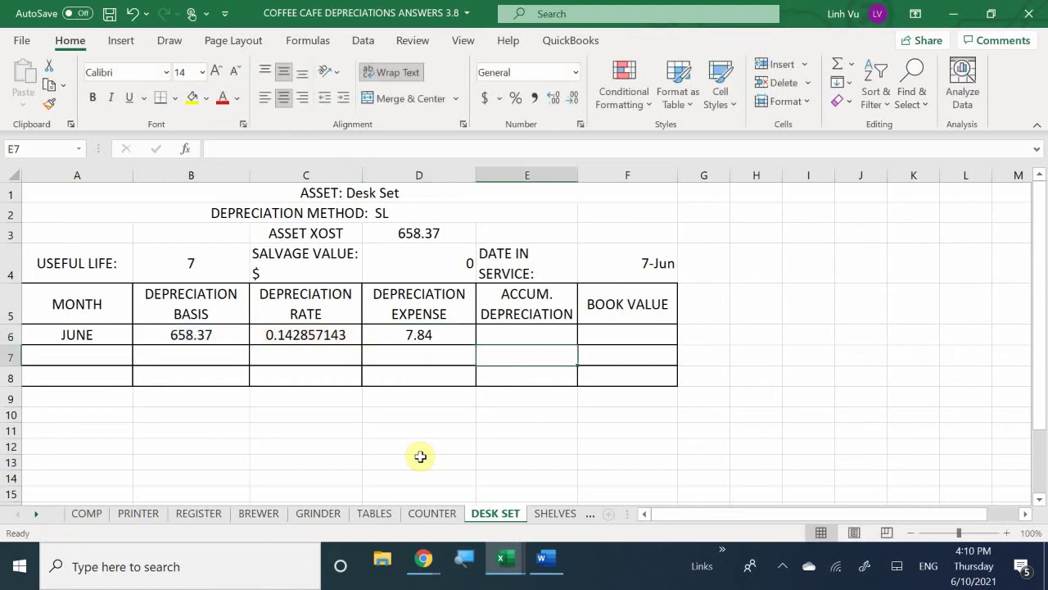
key("Up")
type("=")
key("Left")
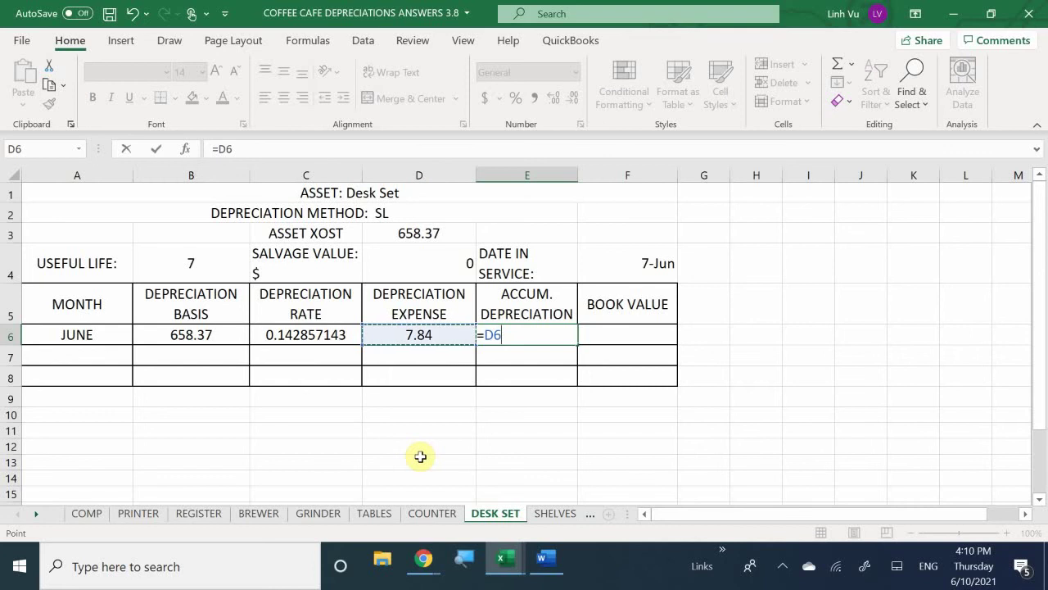
key("Return")
Step: Calculate the desk set's June book value in F6 as asset cost minus accumulated depreciation with =D3-E6
key("Right")
key("Up")
type("=")
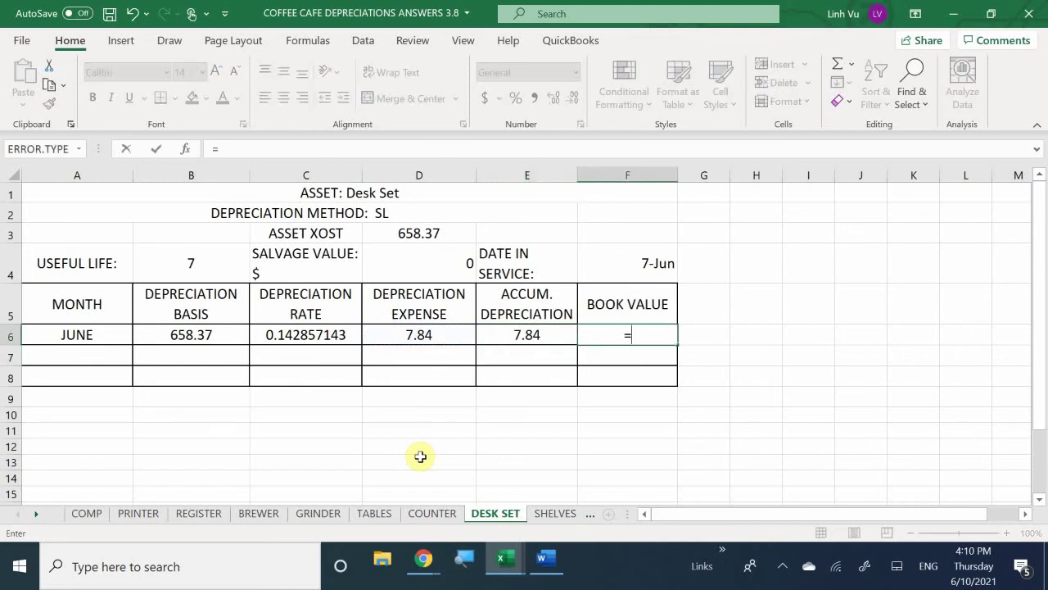
key("Up")
key("Up")
key("Up")
key("Left")
key("Left")
type("-")
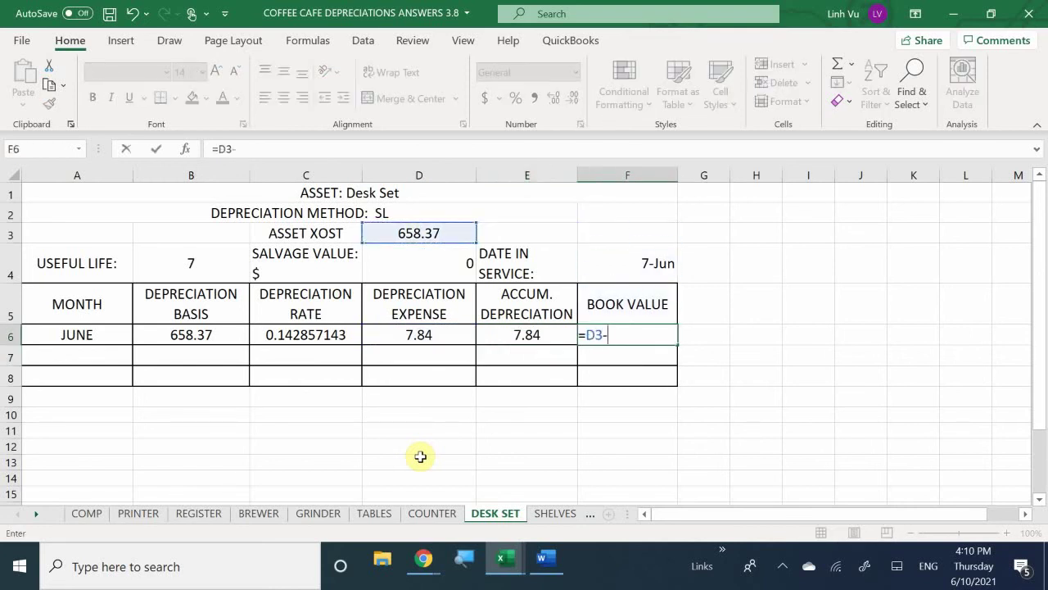
key("Left")
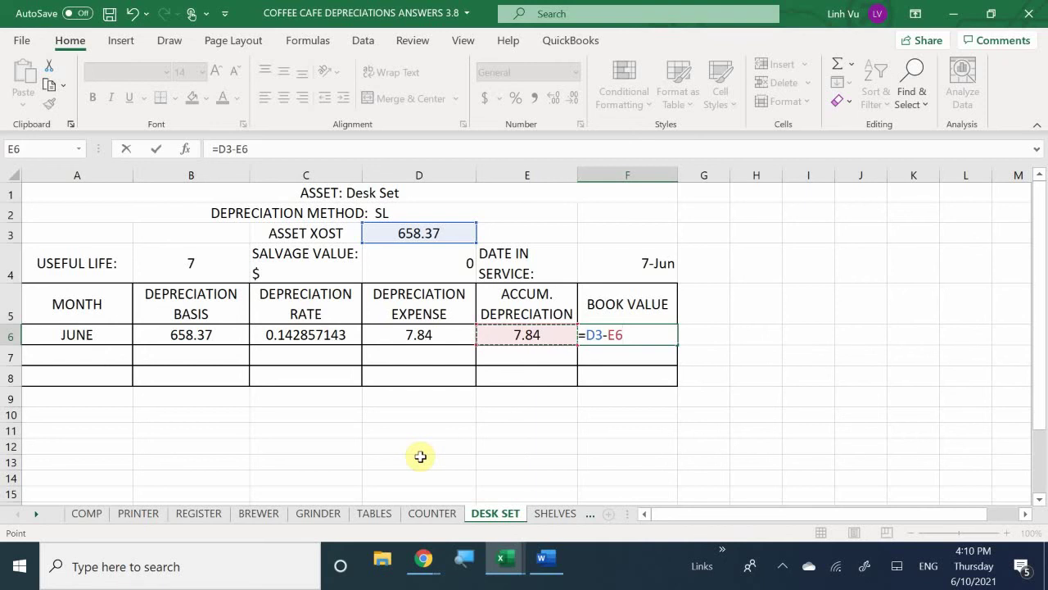
key("Return")
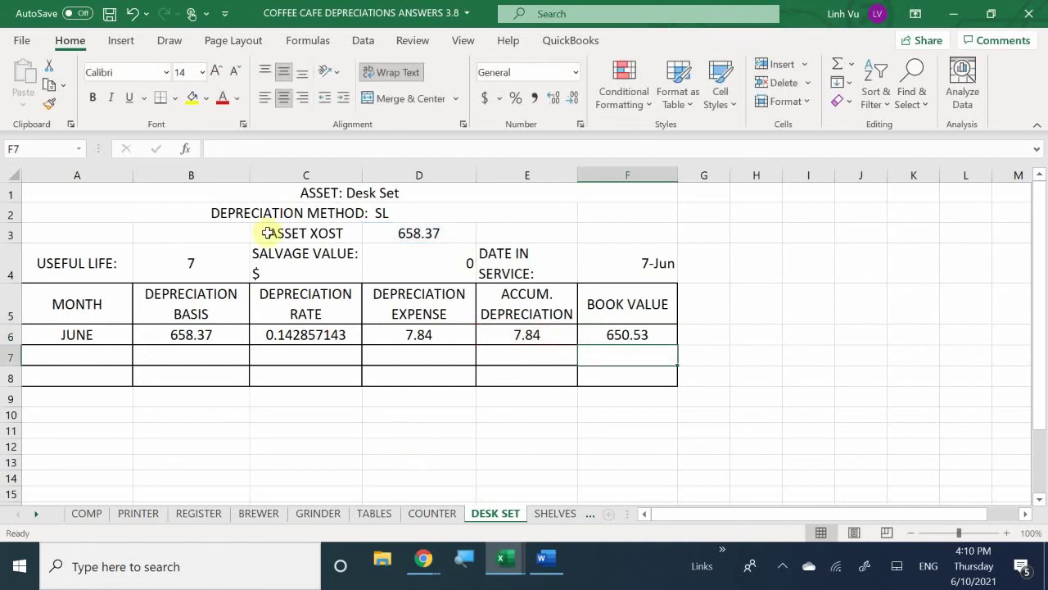
Step: Correct the misspelled asset cost label in C3 to ASSET COST
double_click(317, 233)
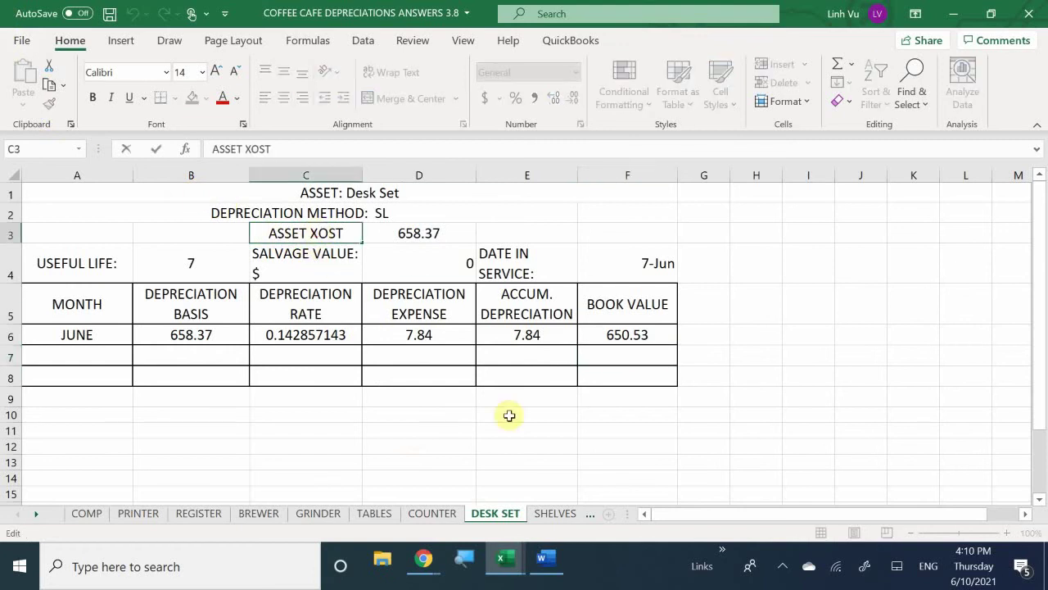
key("Delete")
type("C")
key("Return")
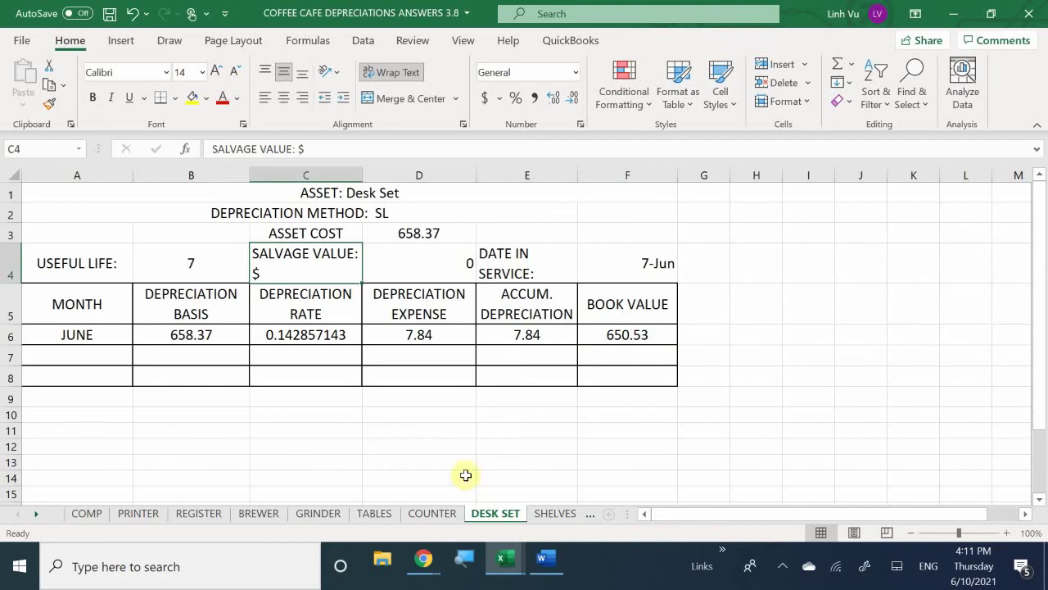
Step: Open the SHELVES sheet and look up the Display Shelves account in the general ledger workbook's ASSETS sheet
left_click(547, 516)
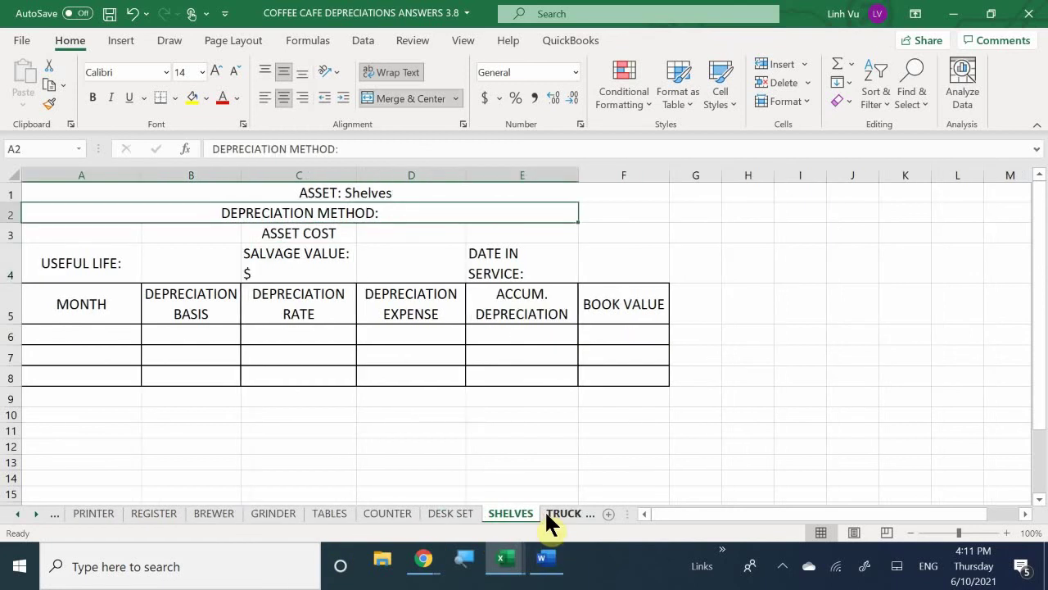
left_click(781, 570)
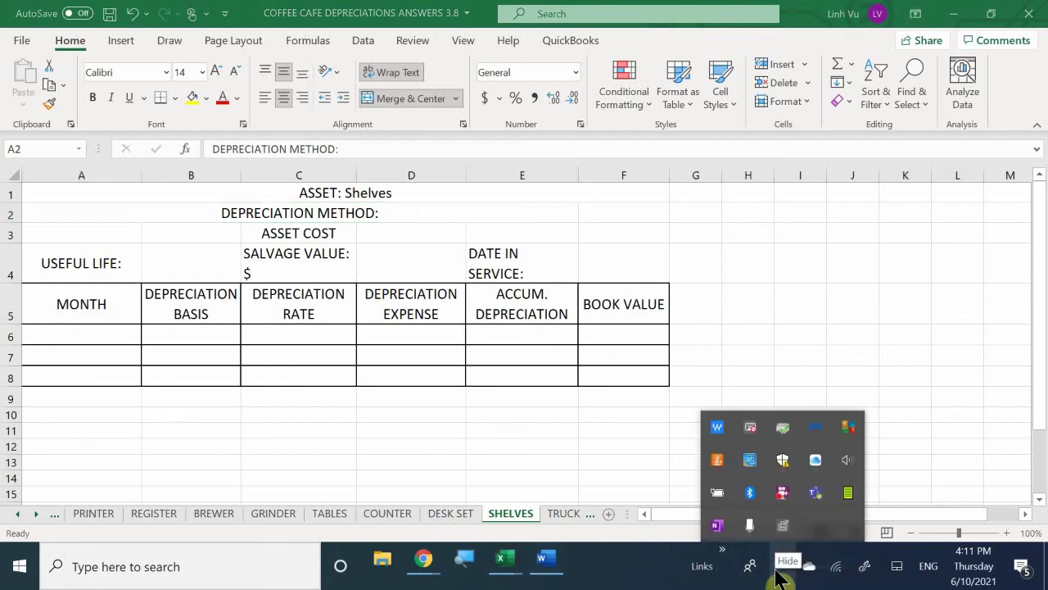
left_click(778, 571)
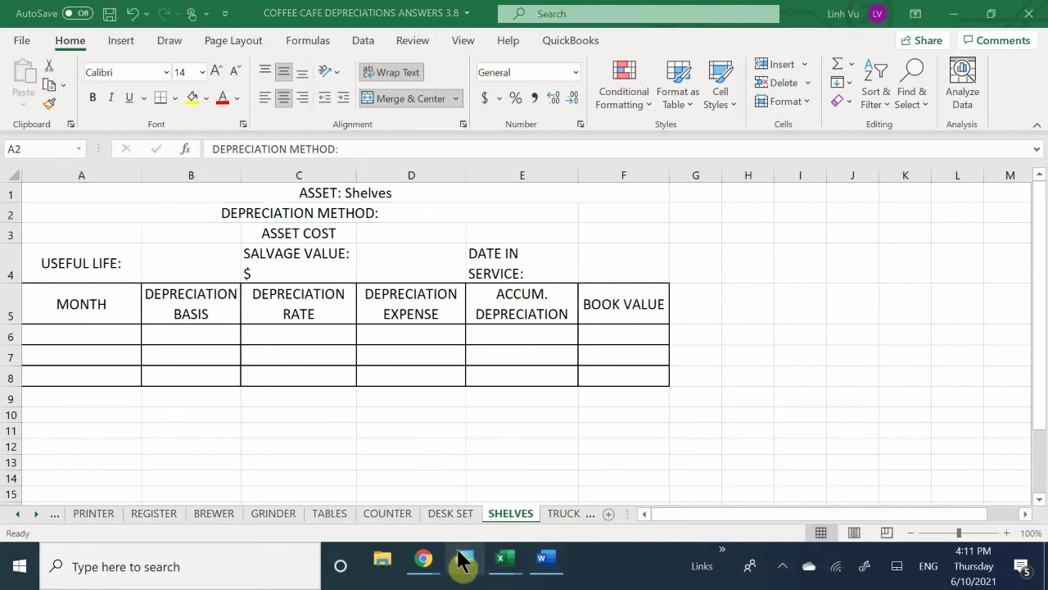
mouse_move(426, 563)
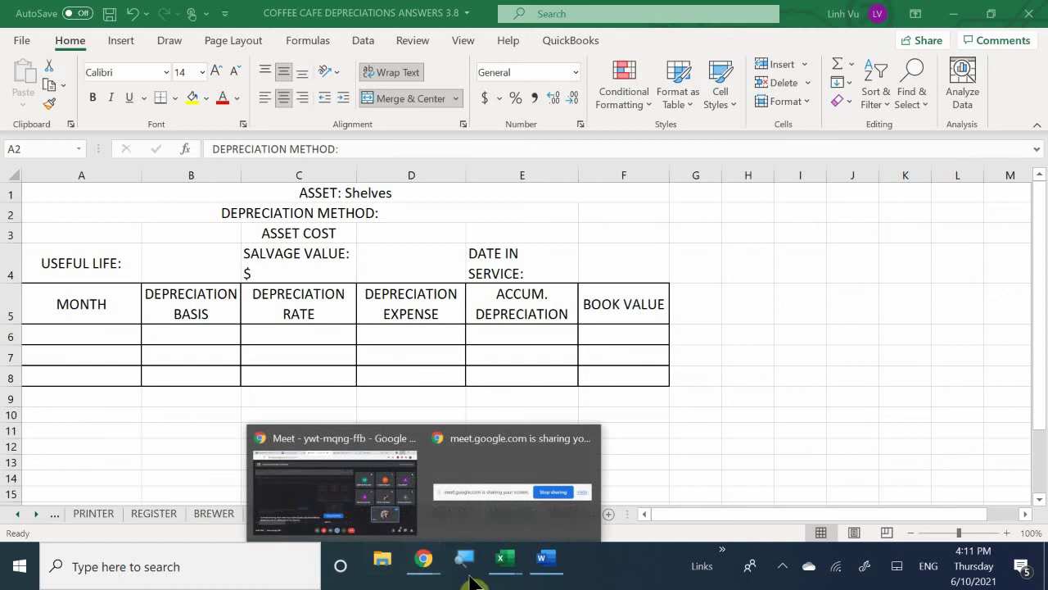
mouse_move(503, 566)
left_click(423, 505)
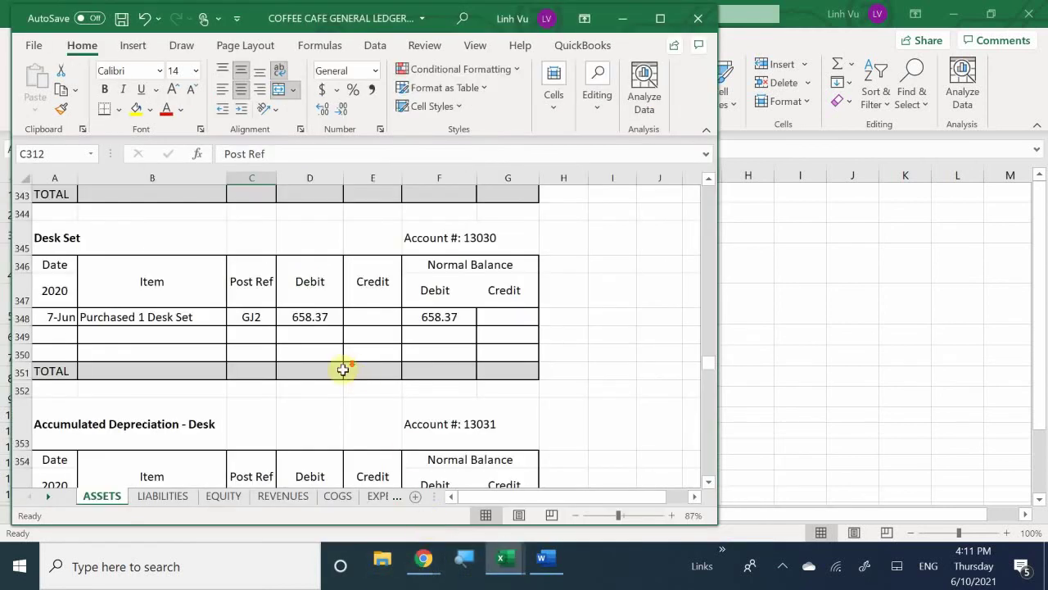
scroll(341, 364, "down", 5)
scroll(340, 358, "down", 1)
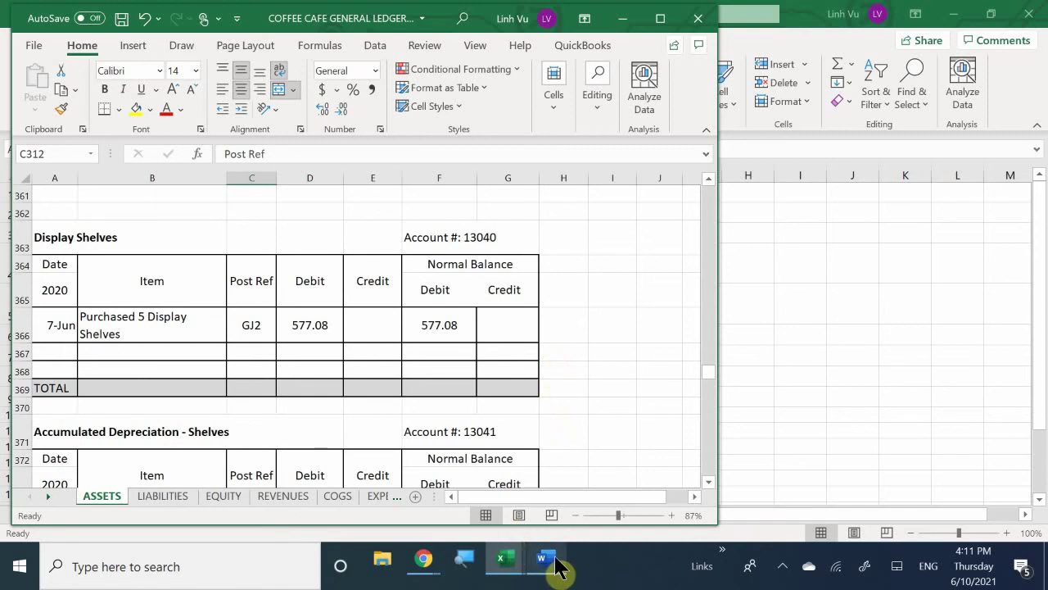
Step: Return to the depreciation workbook and enter the shelves' asset cost 577.08 in D3 and salvage value 0.00 in D4
mouse_move(506, 564)
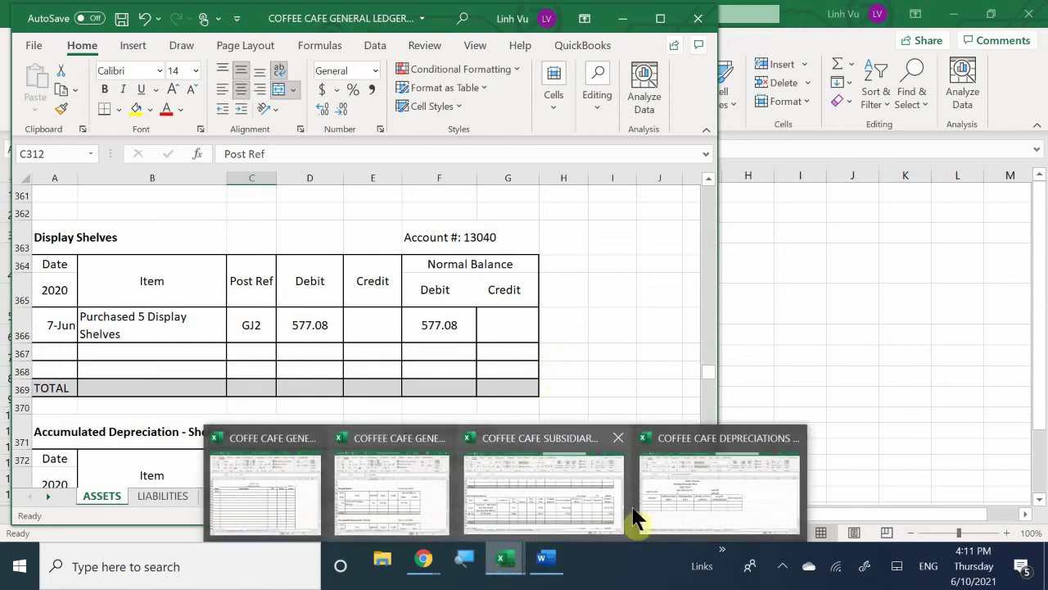
left_click(677, 519)
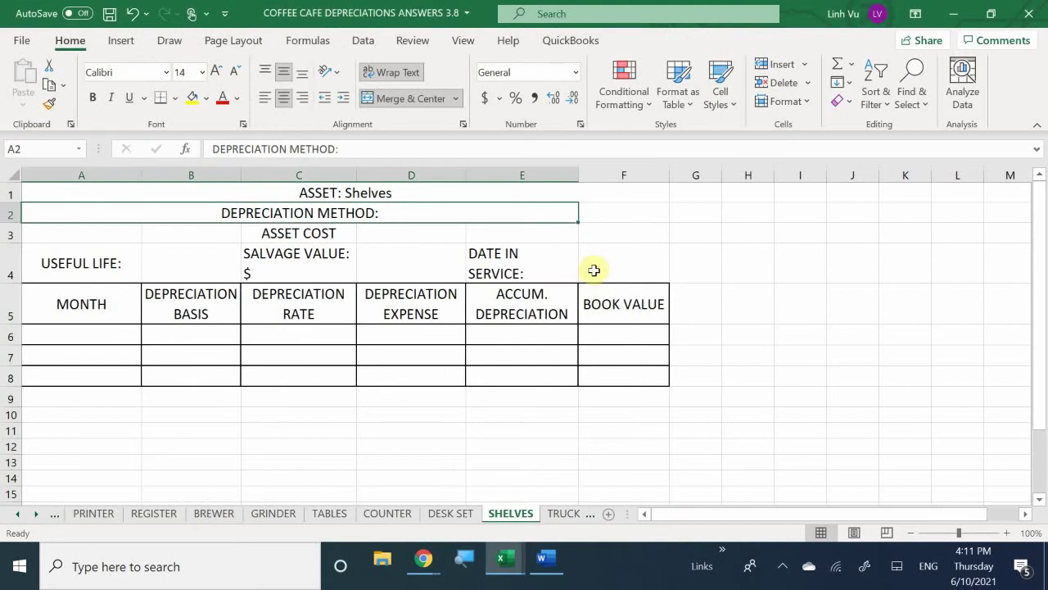
left_click(393, 245)
left_click(393, 229)
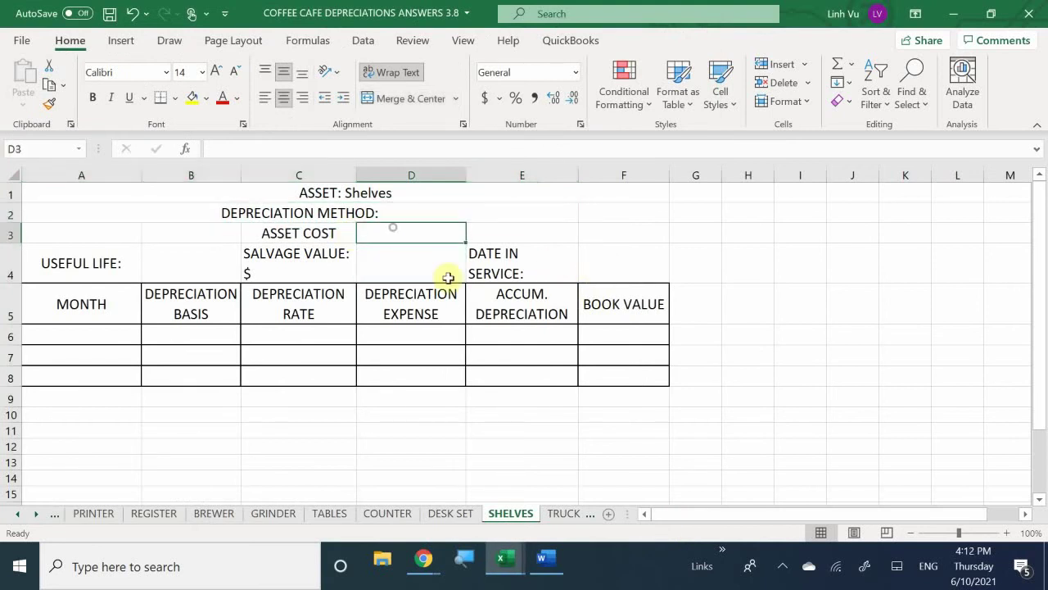
type("577.")
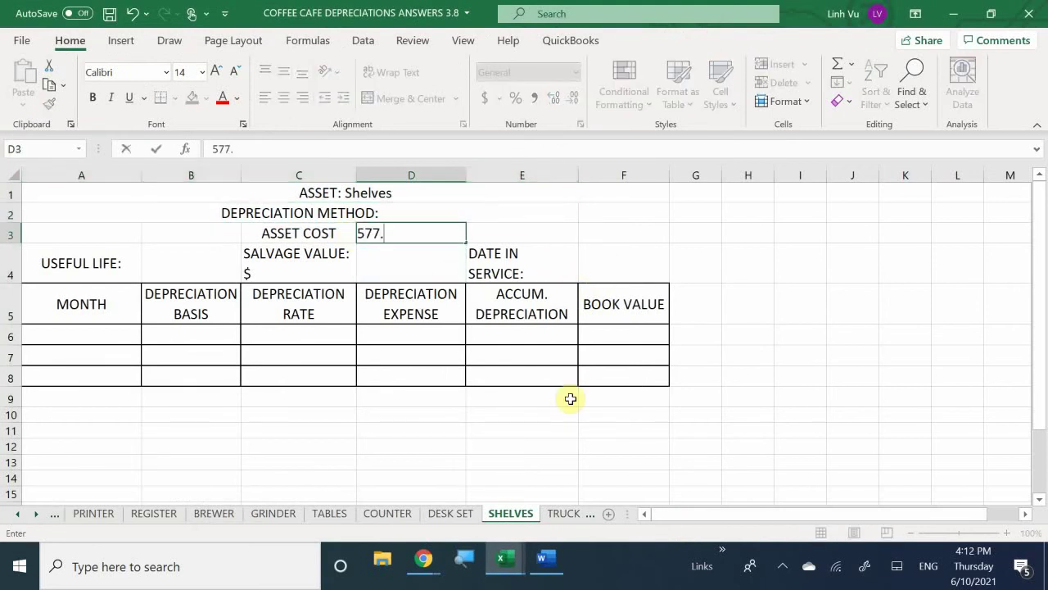
type("08")
key("Return")
type("0.00")
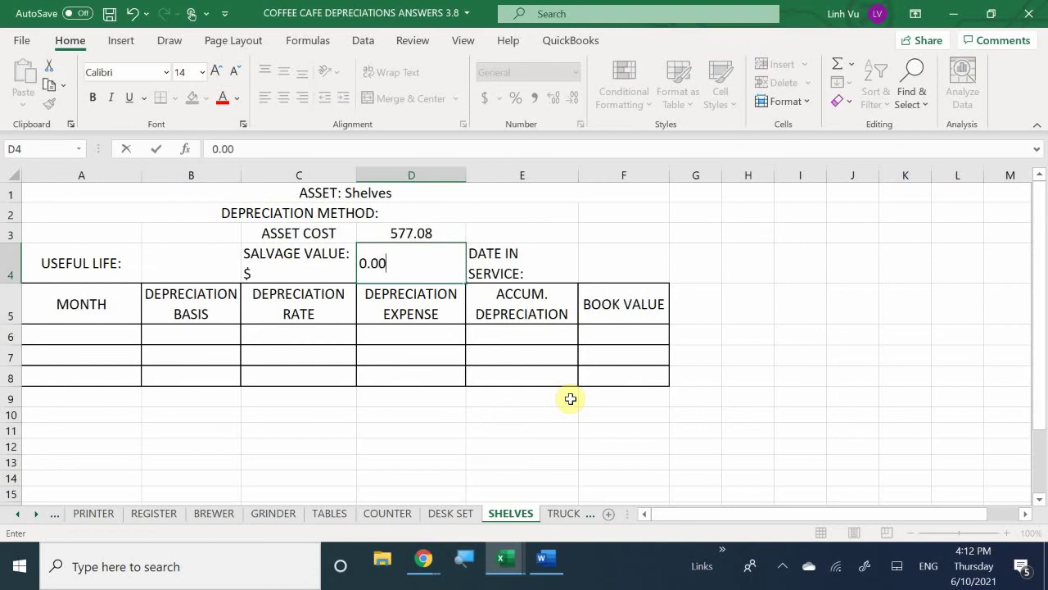
key("Return")
Step: Set the shelves' useful life to 7 in B4
key("Left")
key("Left")
key("Up")
type("7")
key("Return")
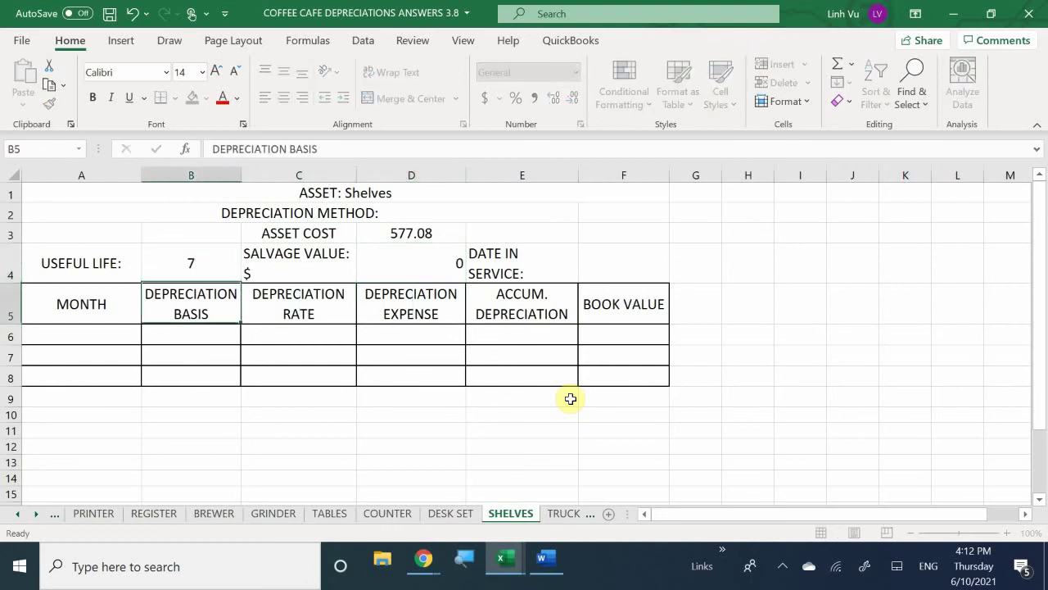
Step: Enter 6/7 as the shelves' date in service in F4
key("Right")
key("Right")
key("Right")
key("Up")
key("Right")
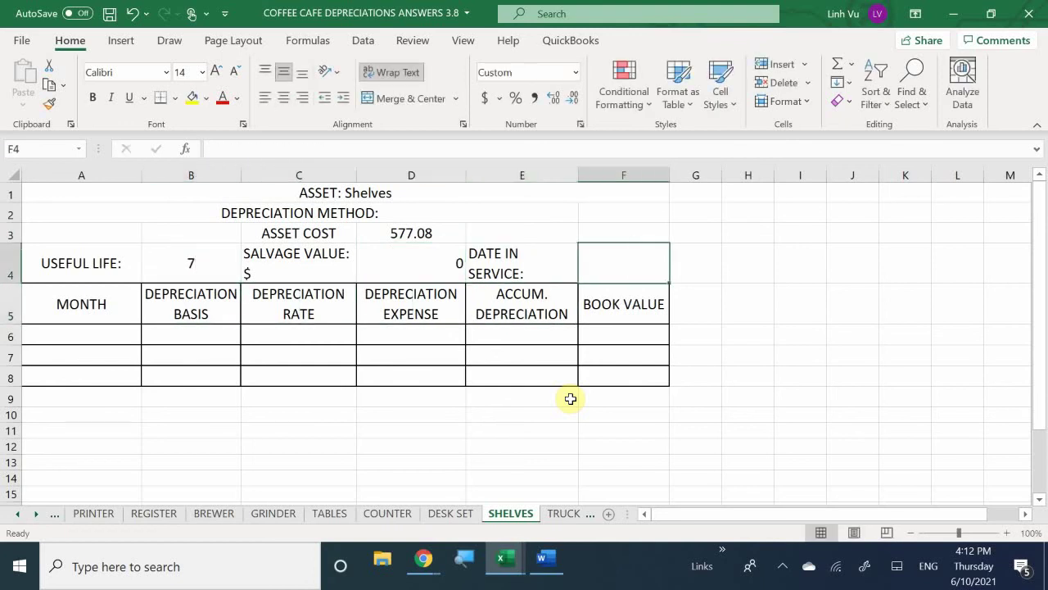
type("6/7")
key("Return")
Step: Add SL after the depreciation method label in the merged cell A2
key("Left")
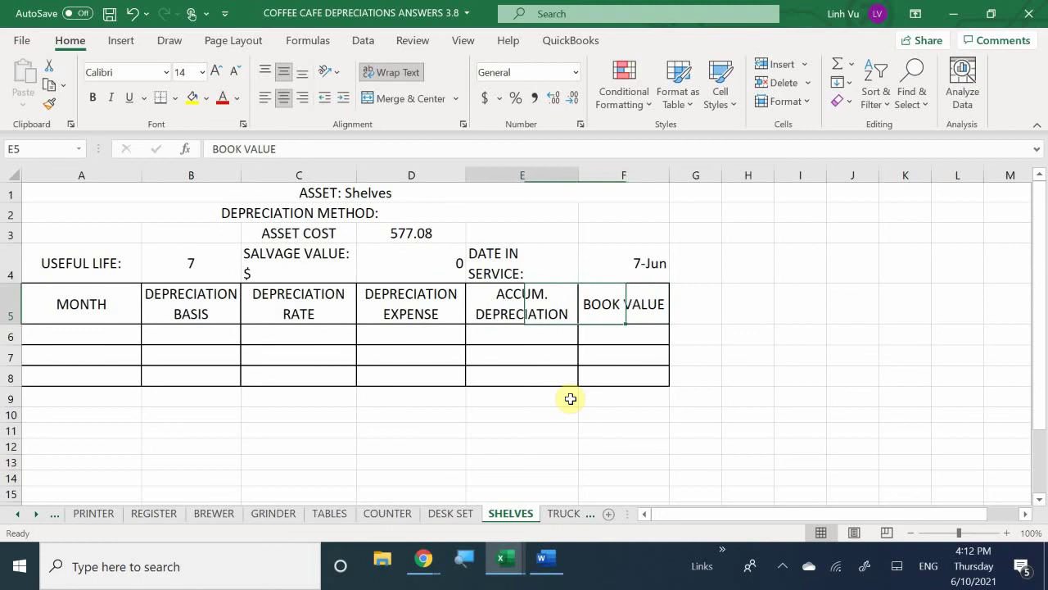
key("Up")
key("Up")
key("Up")
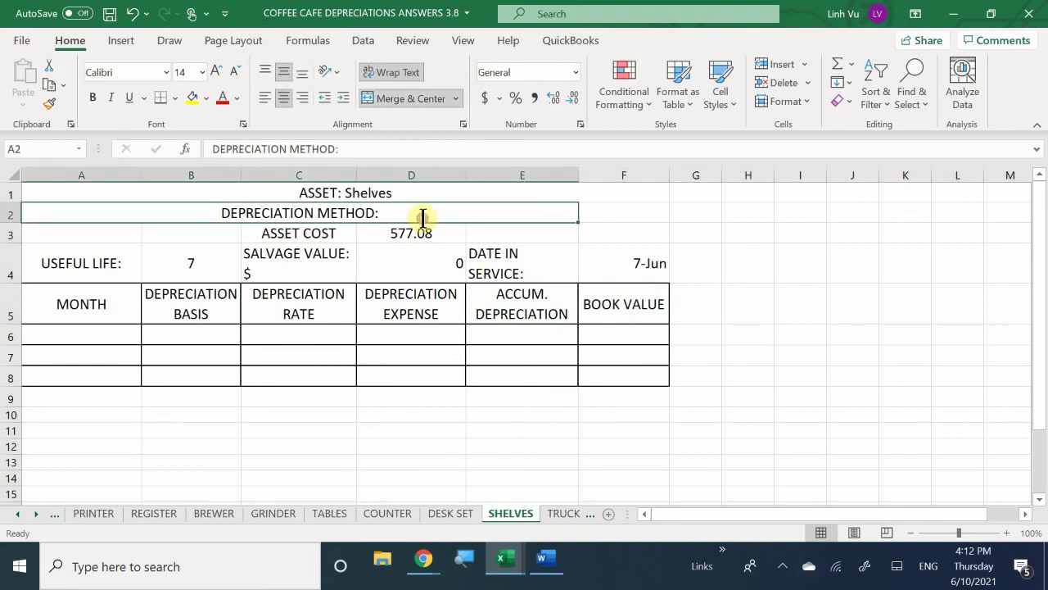
key("F2")
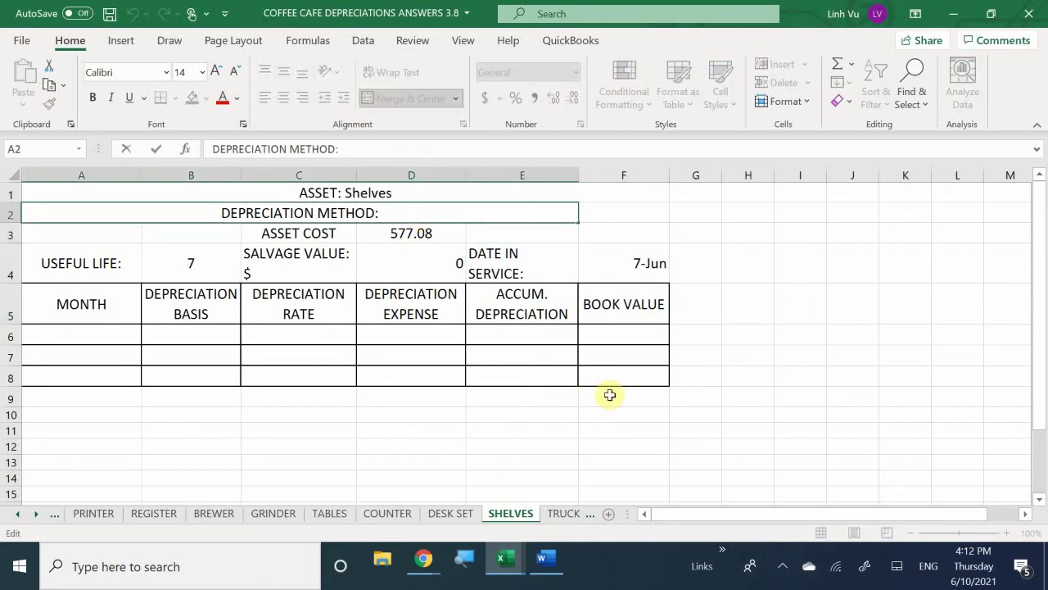
type("SL")
key("Return")
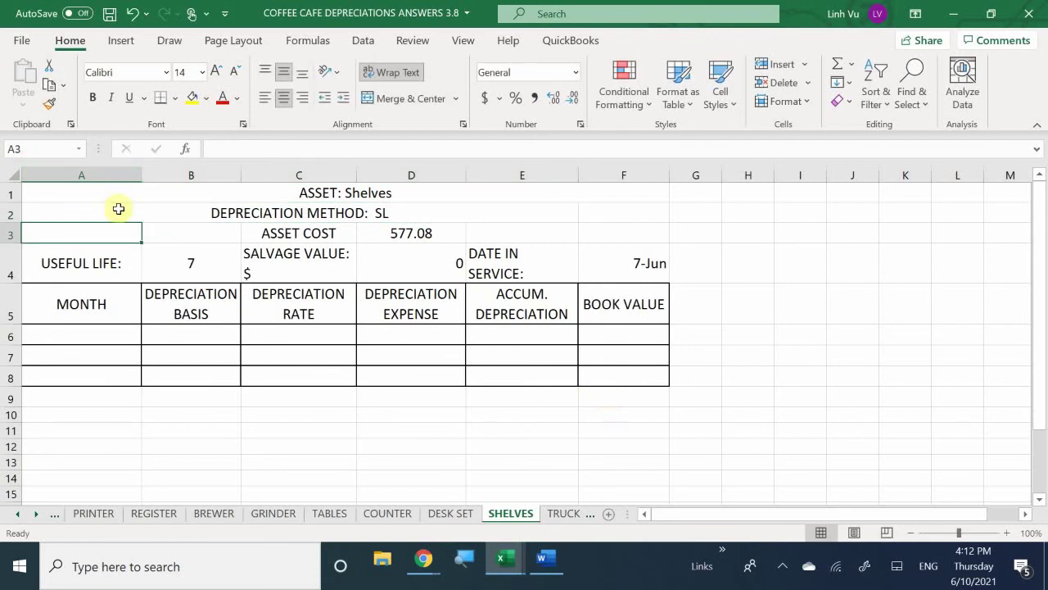
Step: Enter JUNE as the first month of the shelves' depreciation schedule in A6
left_click(100, 337)
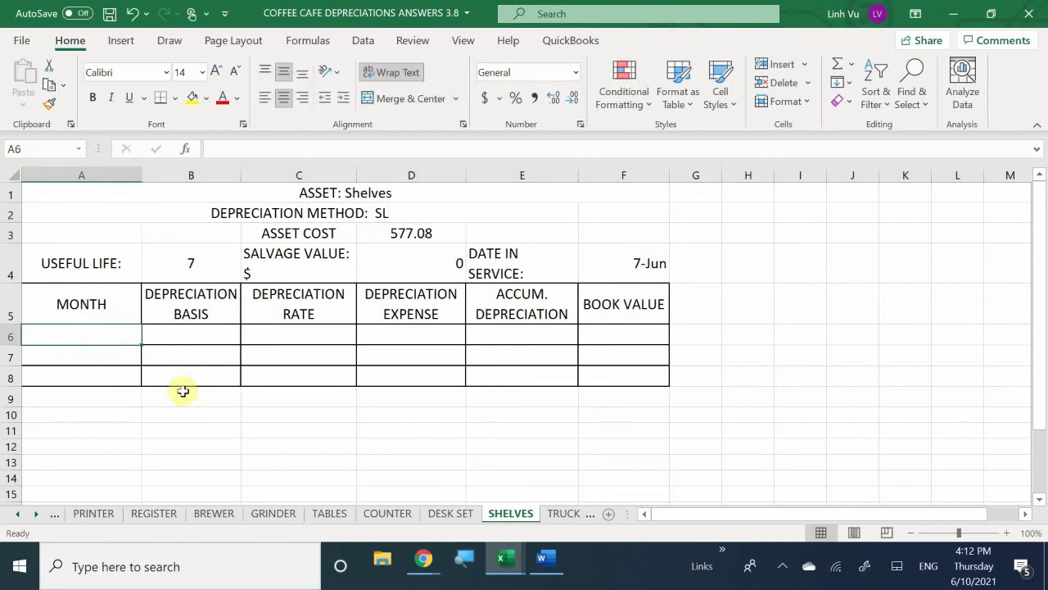
type("JUNE")
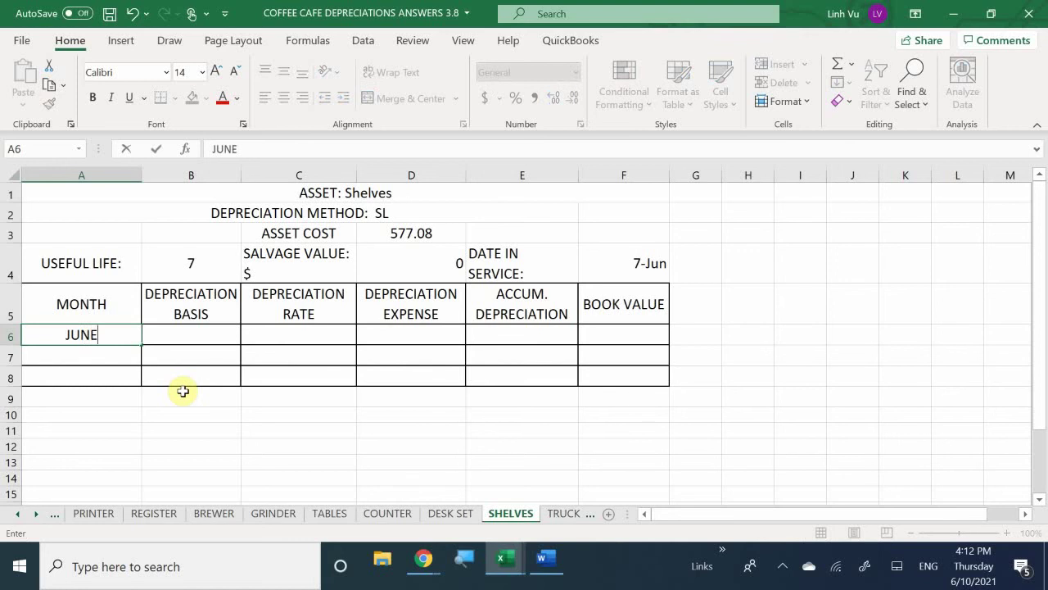
key("Return")
Step: Calculate the shelves' June depreciation basis in B6 as asset cost minus salvage value with =D3-D4
key("Up")
key("Right")
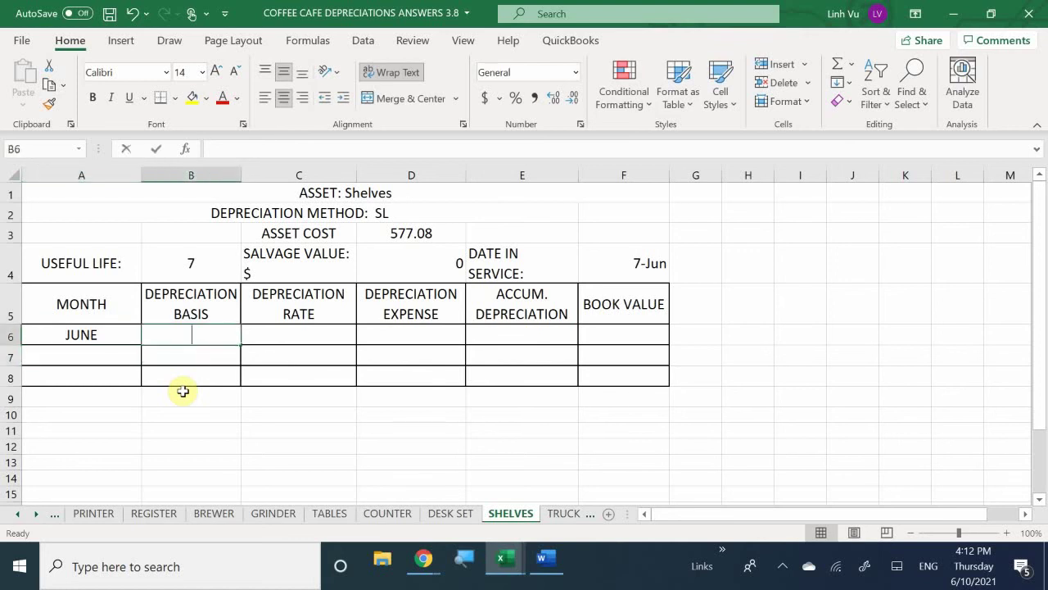
type("=")
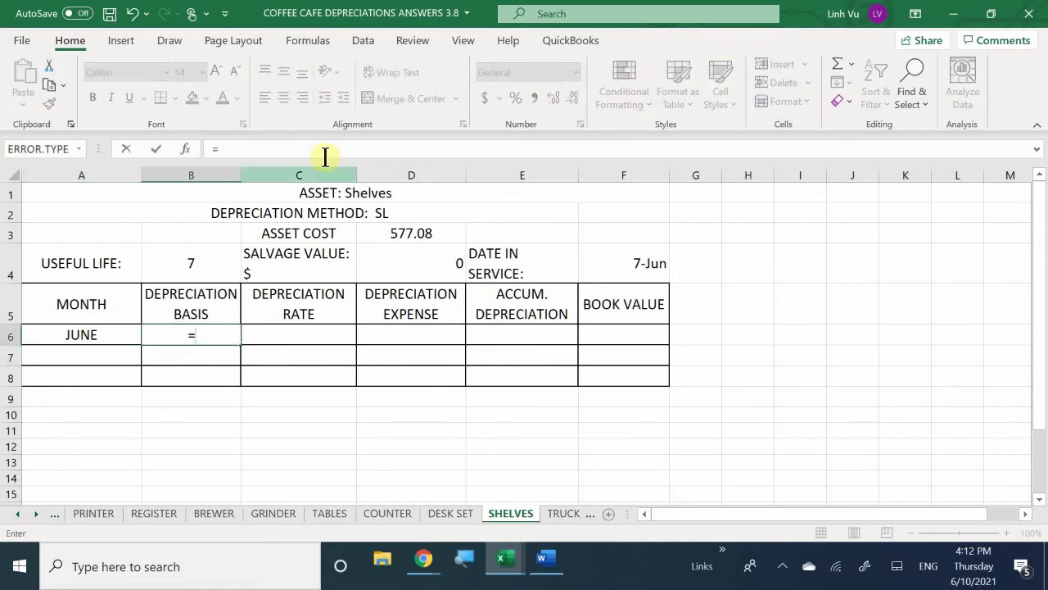
left_click(403, 234)
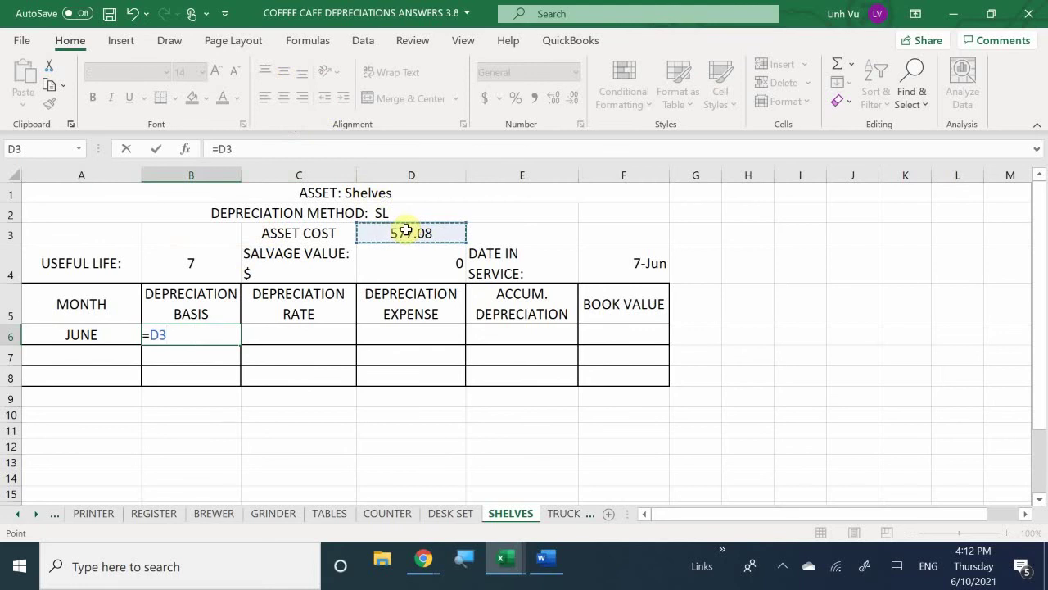
type("-")
left_click(402, 257)
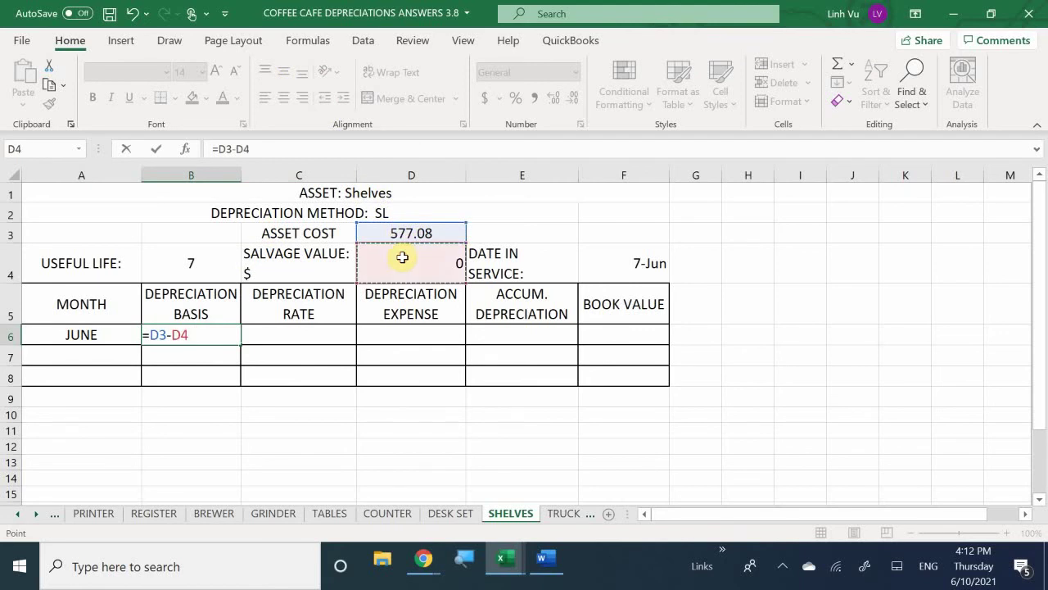
key("Return")
Step: Calculate the shelves' straight-line depreciation rate in C6 from the useful life with =1/B4
key("Right")
key("Up")
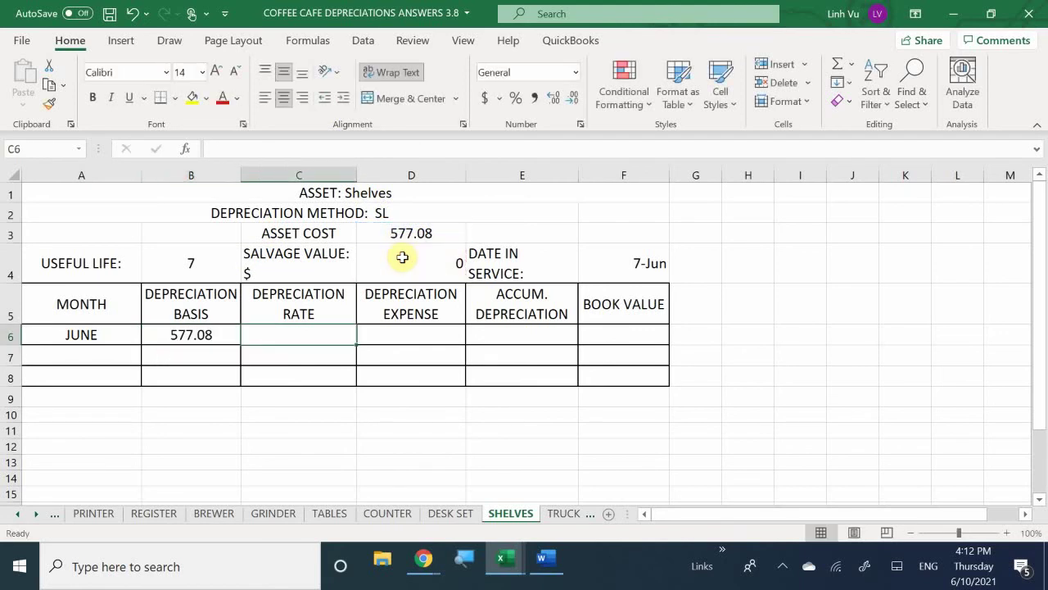
type("=1/")
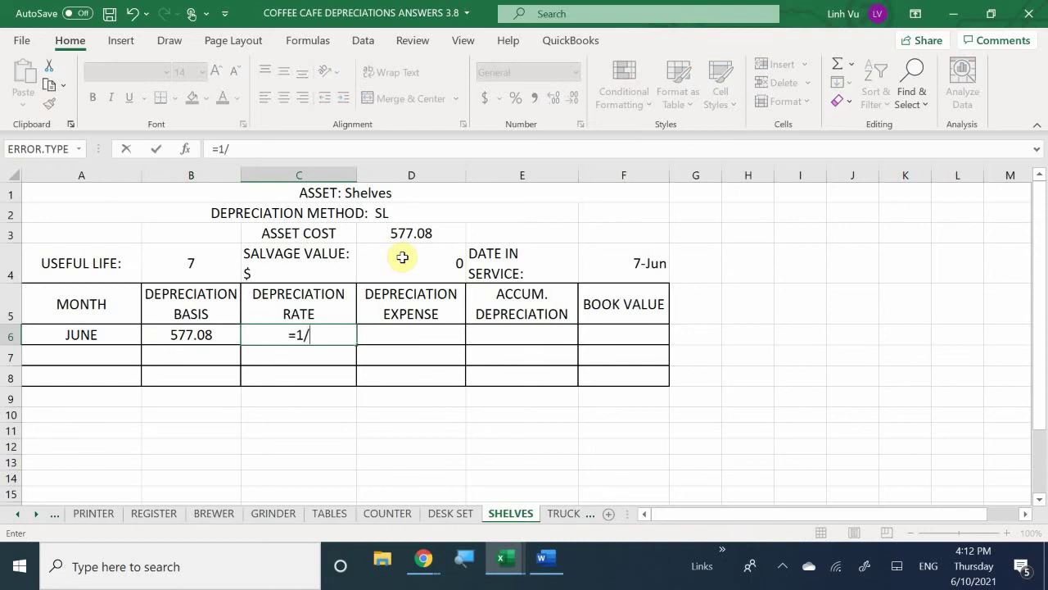
key("Left")
key("Up")
key("Up")
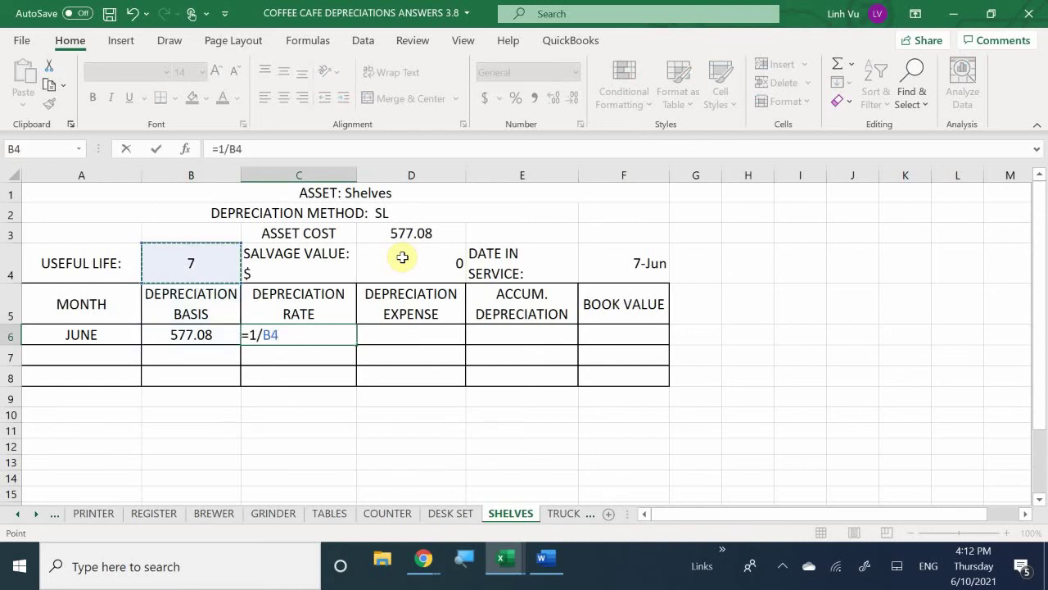
key("Return")
Step: Calculate the shelves' June depreciation expense in D6, rounded to two decimals, with =ROUND(B6*C6/12,2)
key("Right")
key("Up")
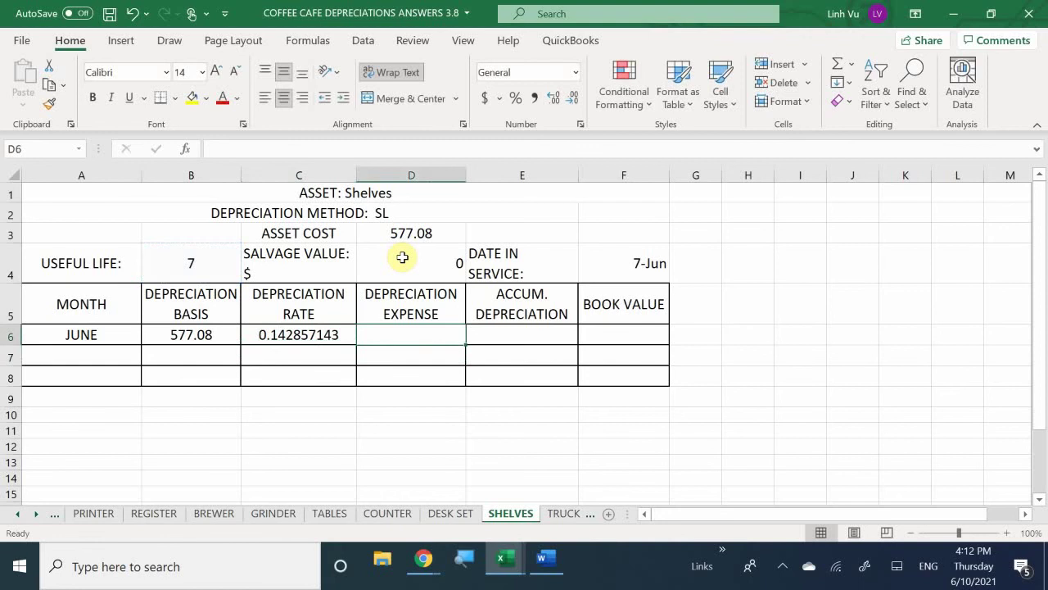
type("=")
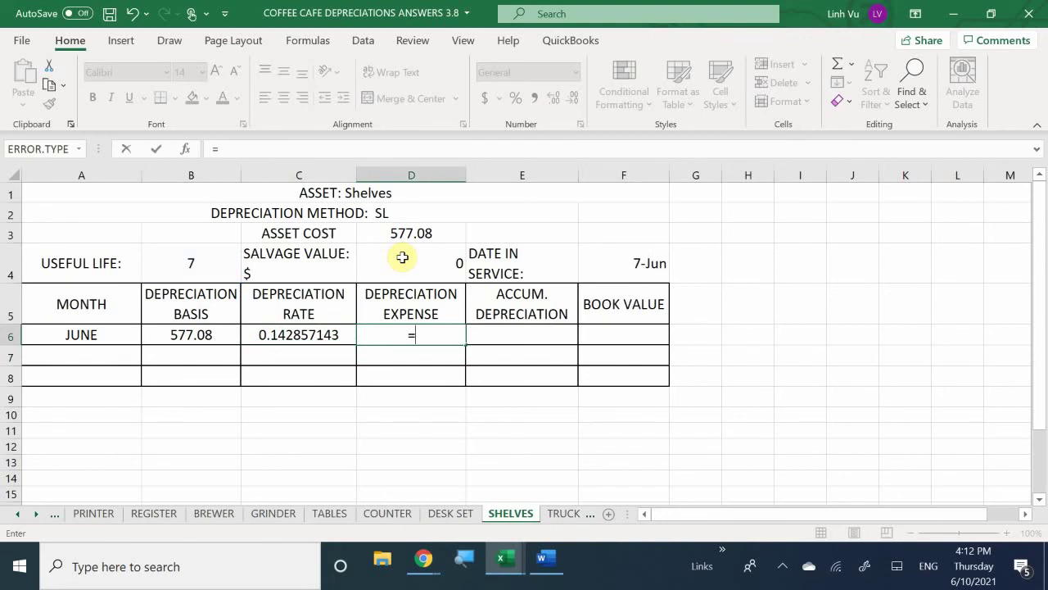
type("ROUND")
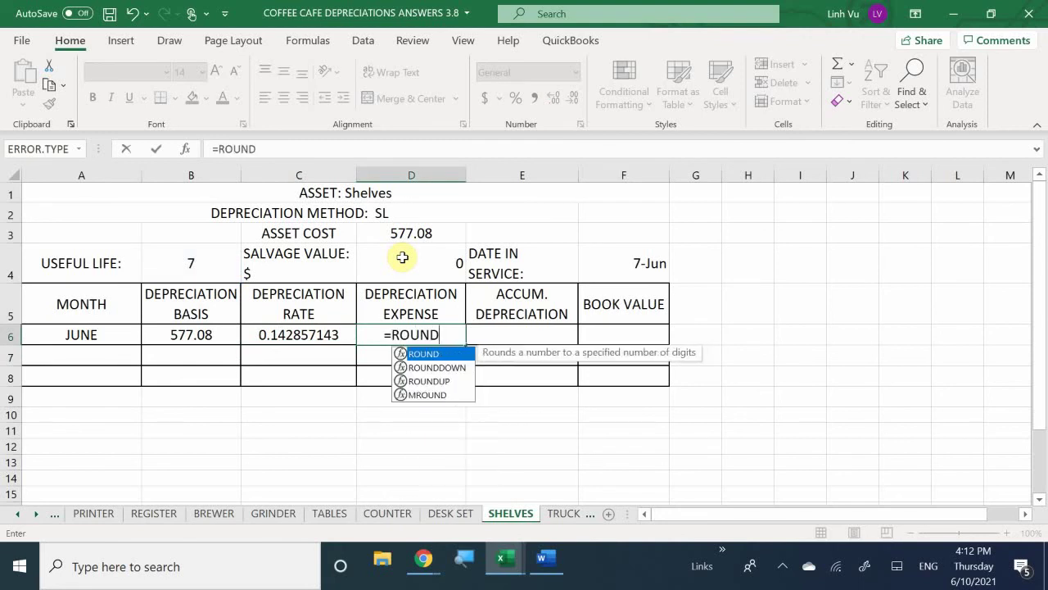
type("(")
key("Left")
key("Left")
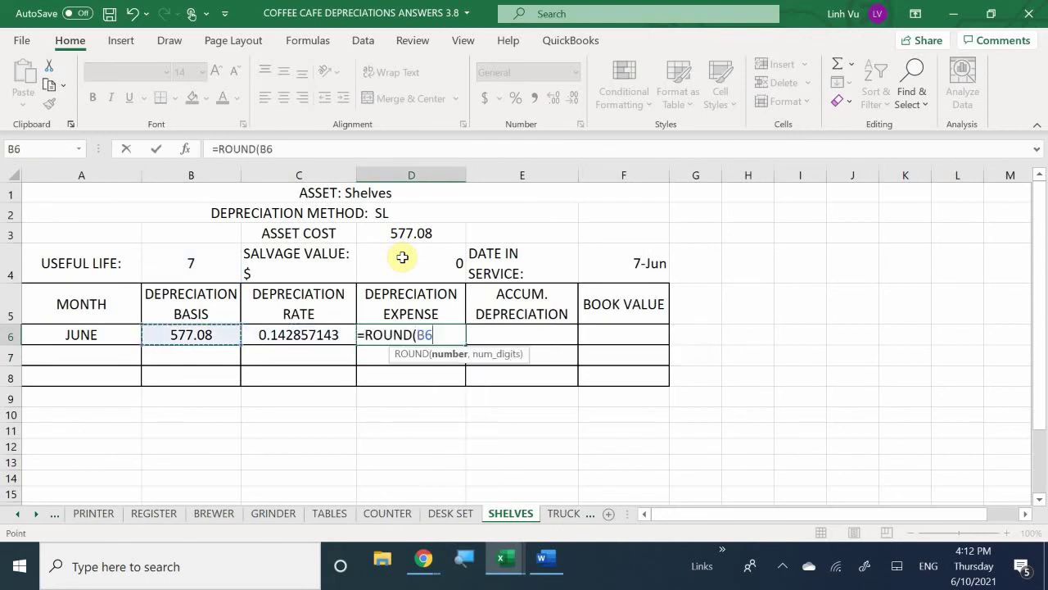
type("*")
key("Left")
type("/12")
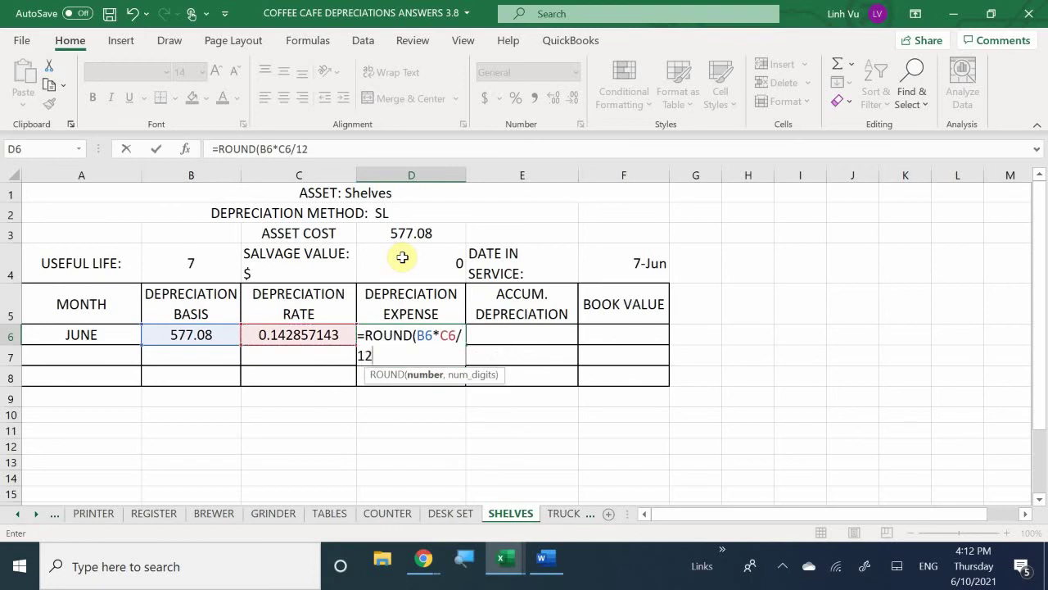
type(",2")
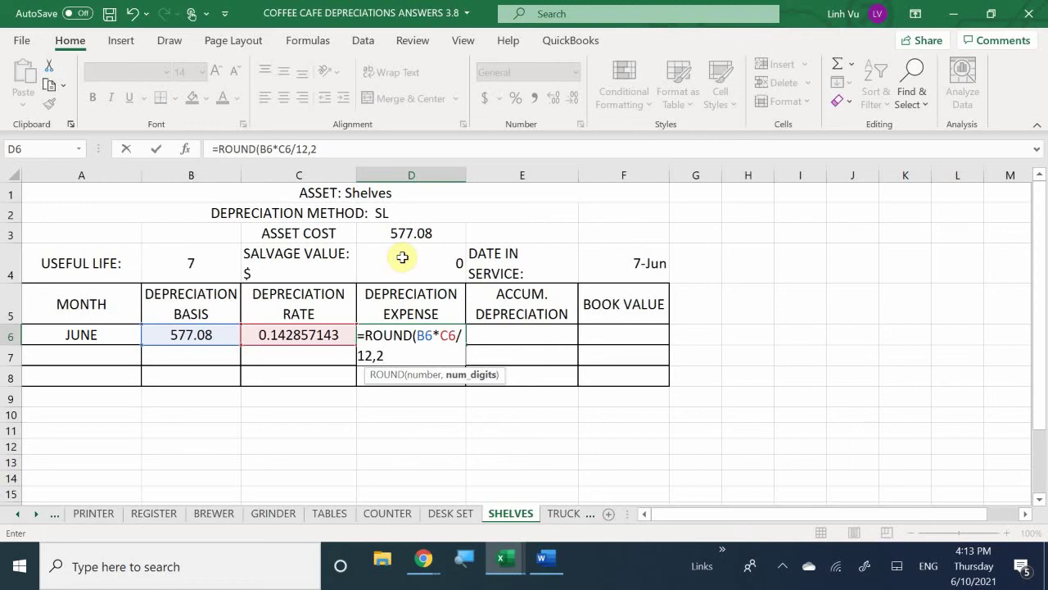
key("Return")
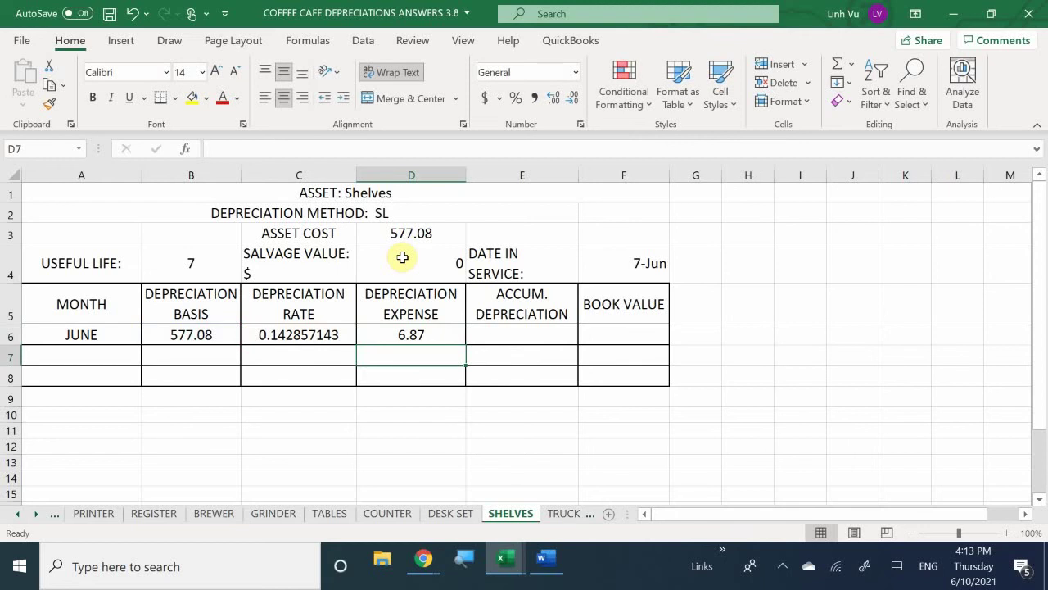
Step: Set the shelves' June accumulated depreciation in E6 equal to the depreciation expense with =D6
key("Up")
key("Right")
type("=")
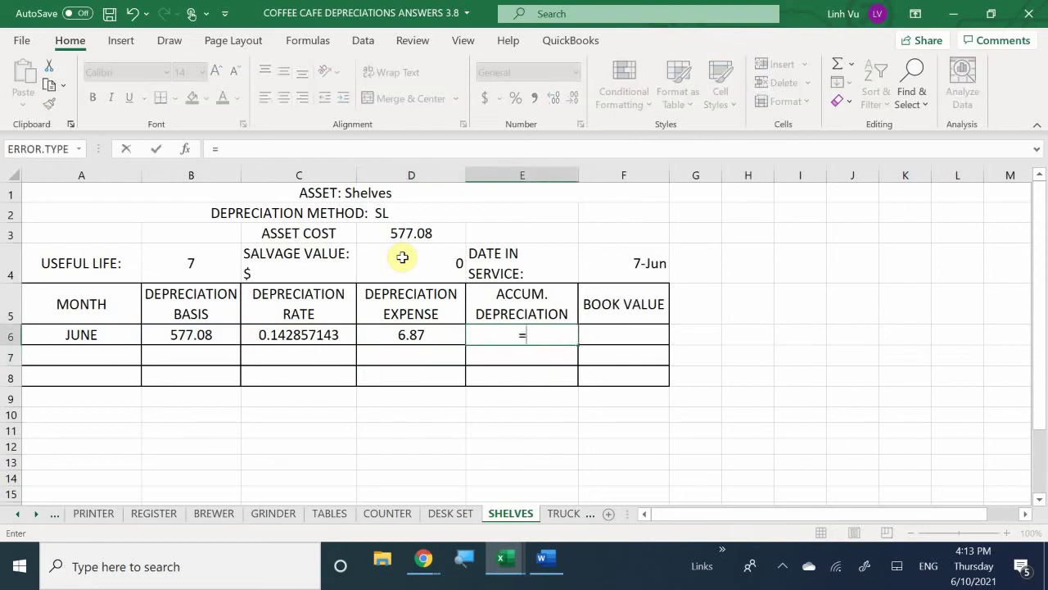
key("Left")
key("Return")
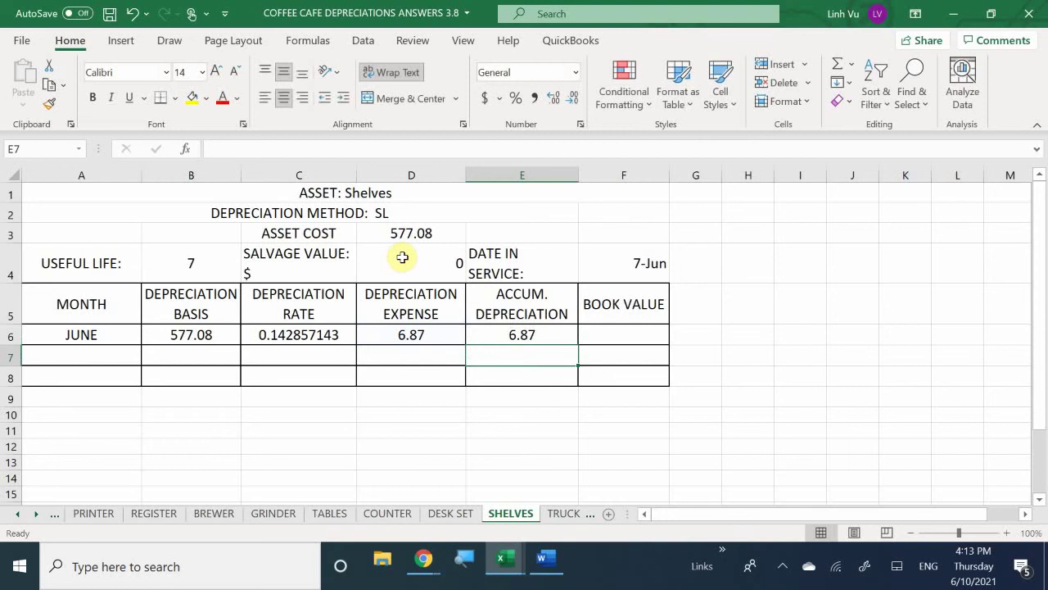
Step: Calculate the shelves' June book value in F6 as asset cost minus accumulated depreciation with =D3-E6
key("Right")
key("Up")
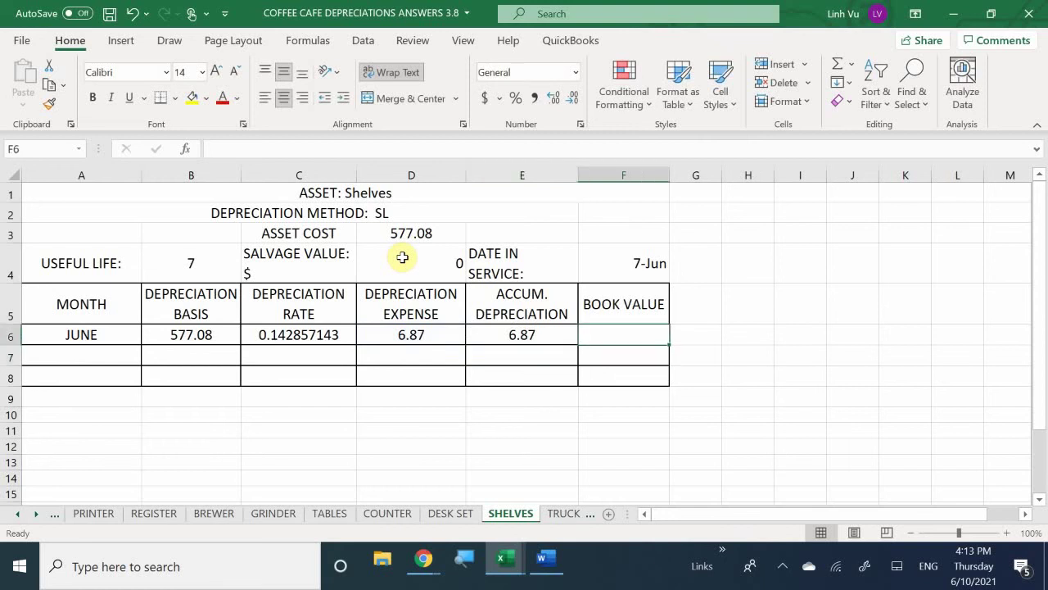
type("=")
key("Up")
key("Up")
key("Up")
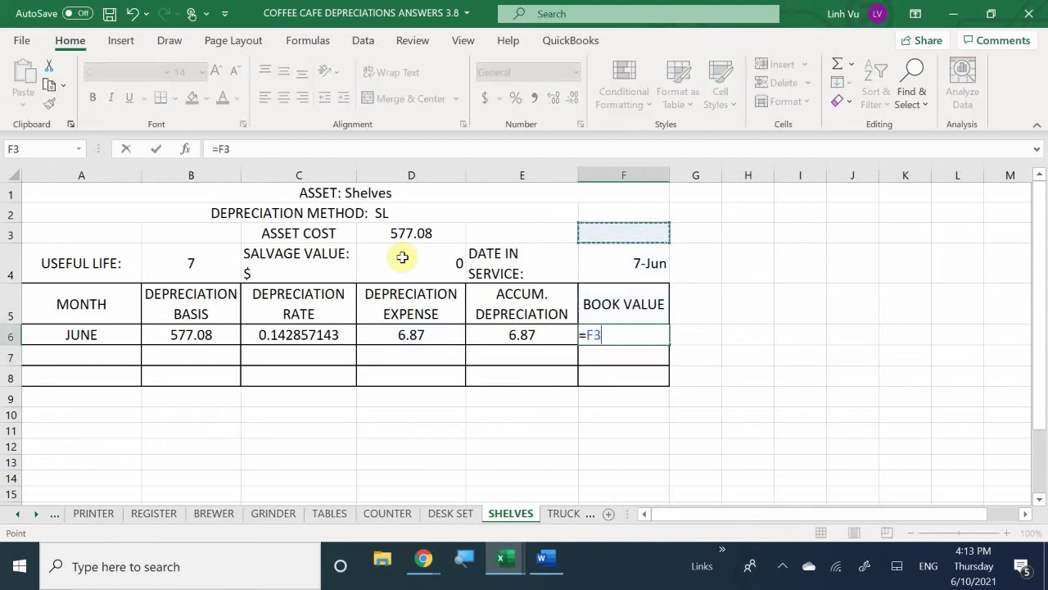
key("Left")
key("Left")
type("-")
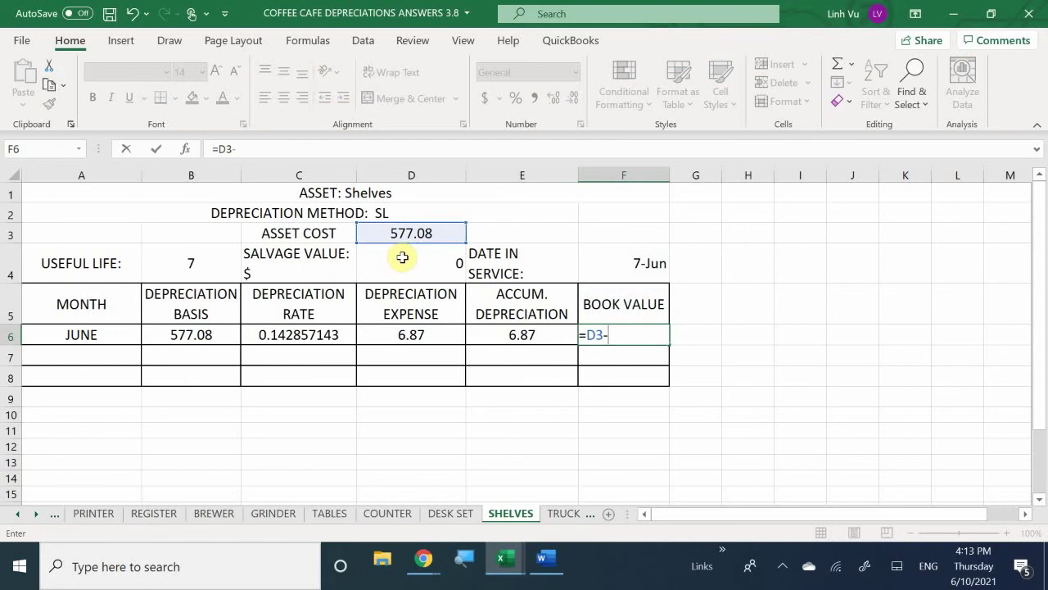
key("Left")
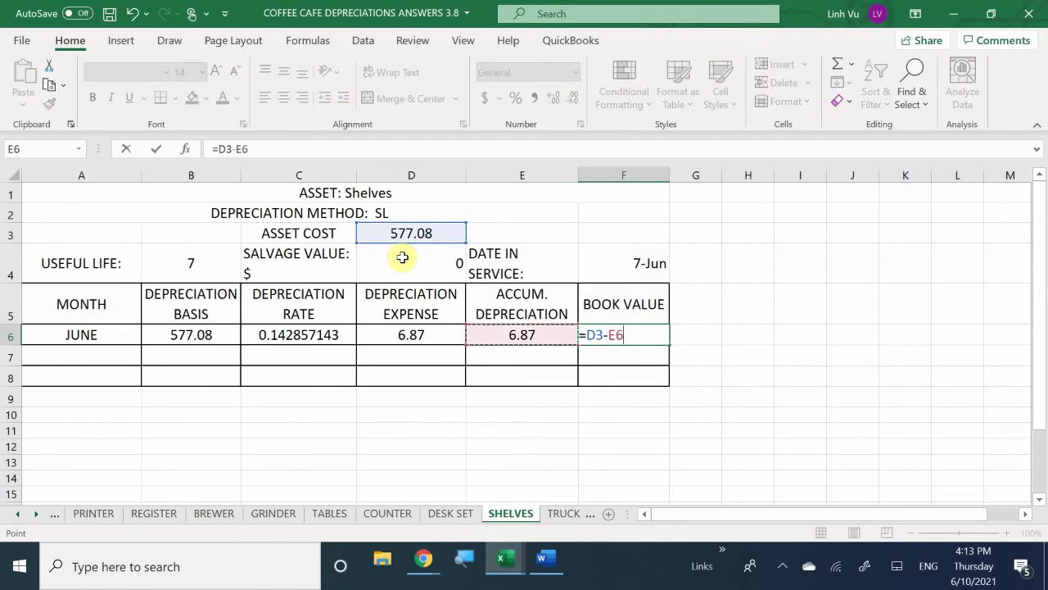
key("Return")
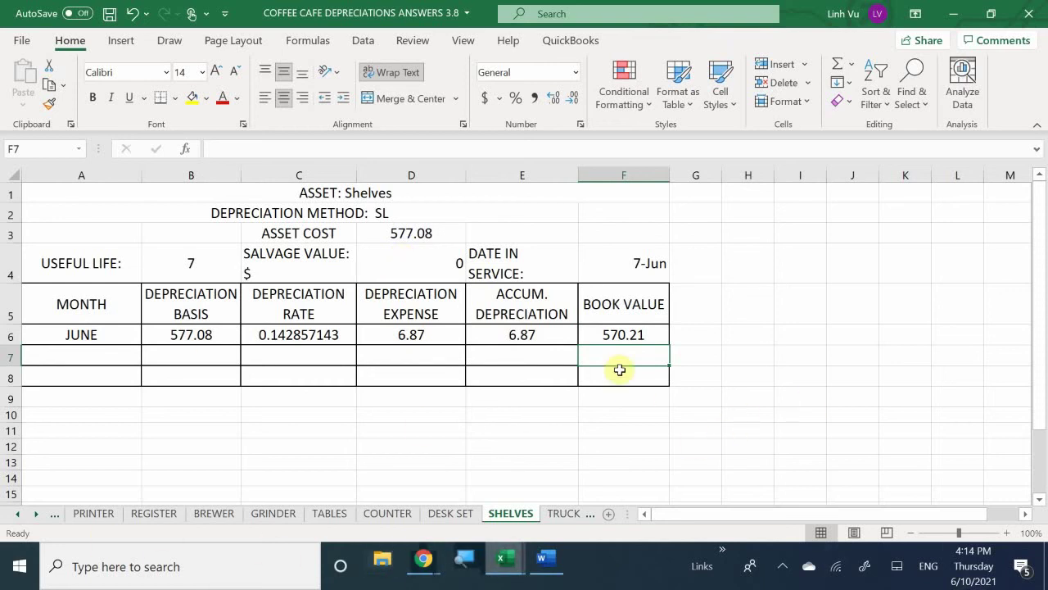
Step: Open the GOODWILL sheet and check the goodwill amortization instruction in the Coffee Café Word document
left_click(573, 513)
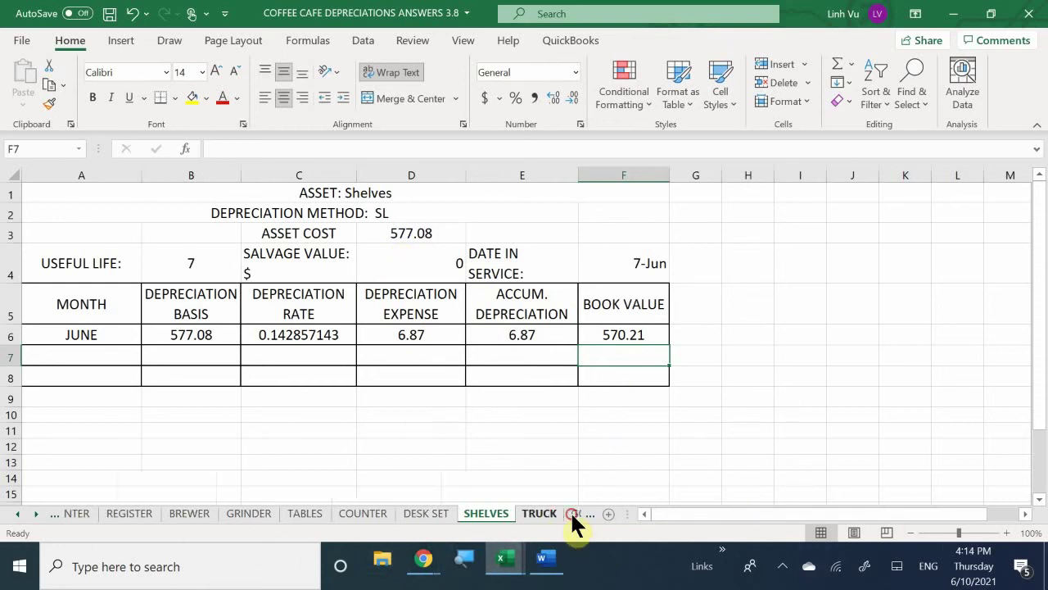
left_click(556, 514)
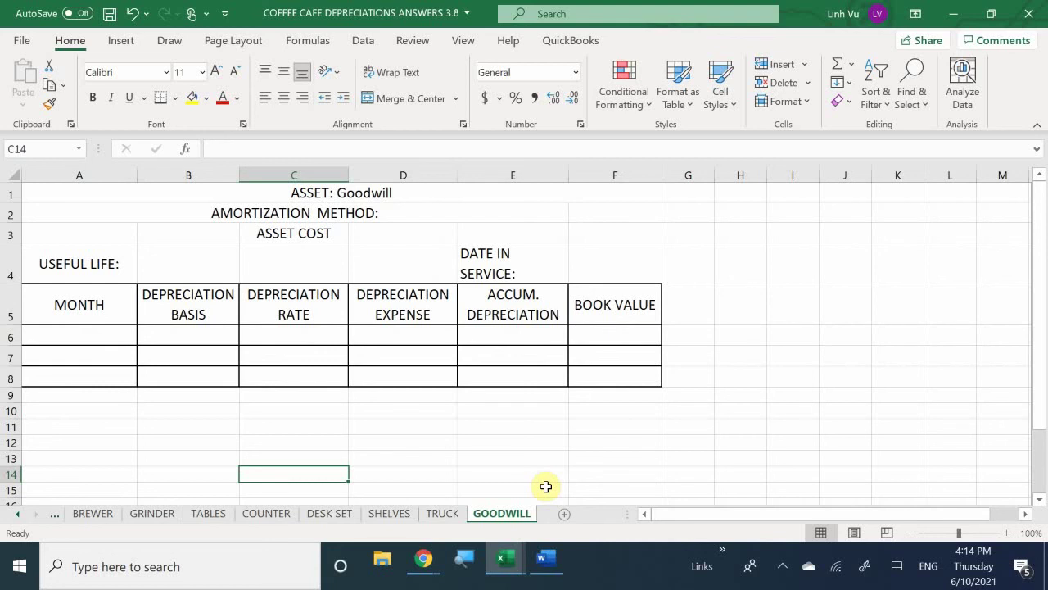
left_click(547, 560)
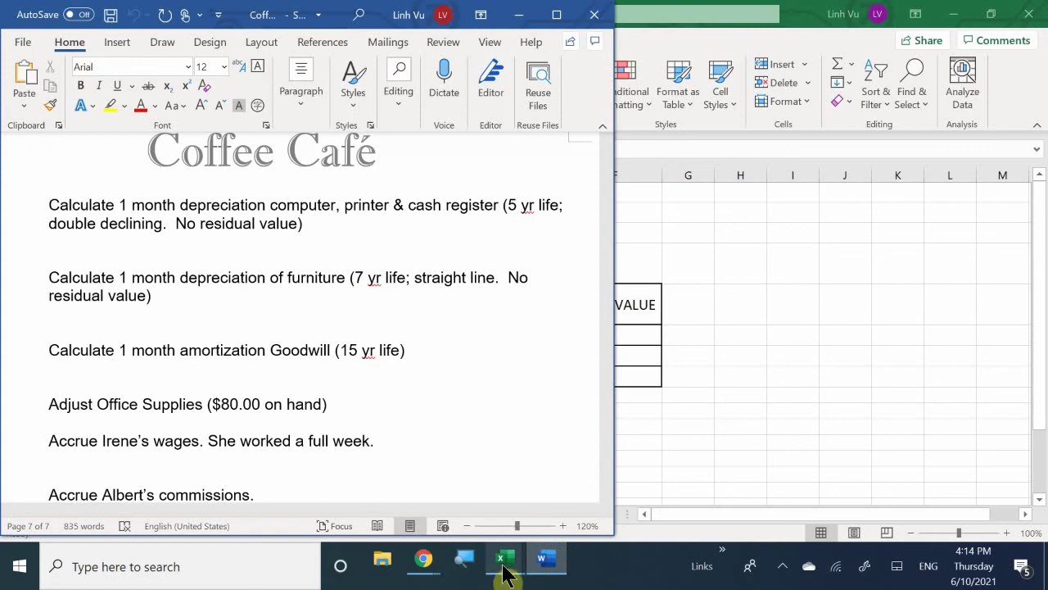
mouse_move(508, 571)
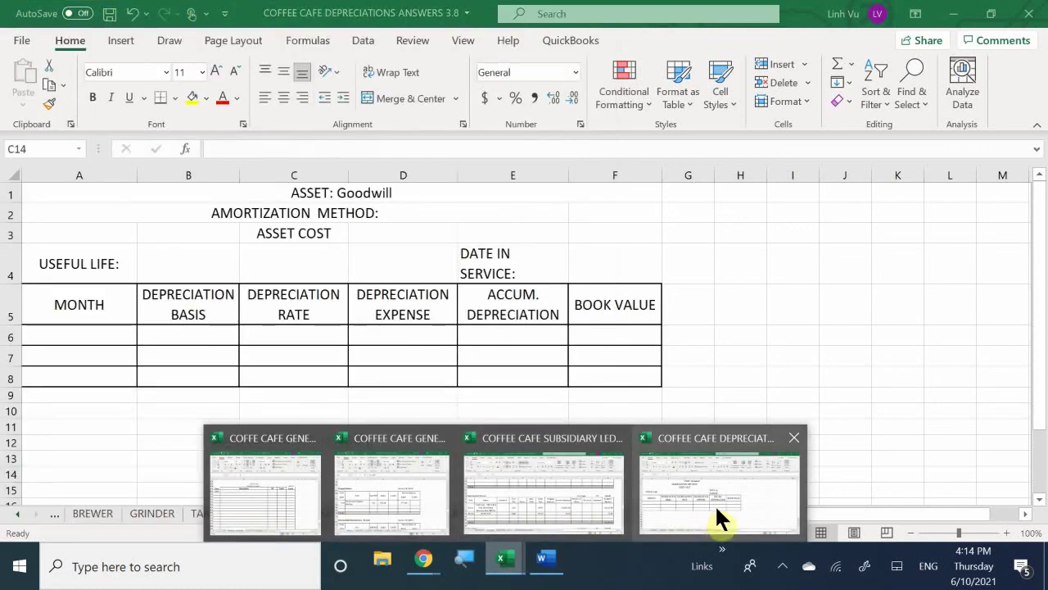
left_click(715, 506)
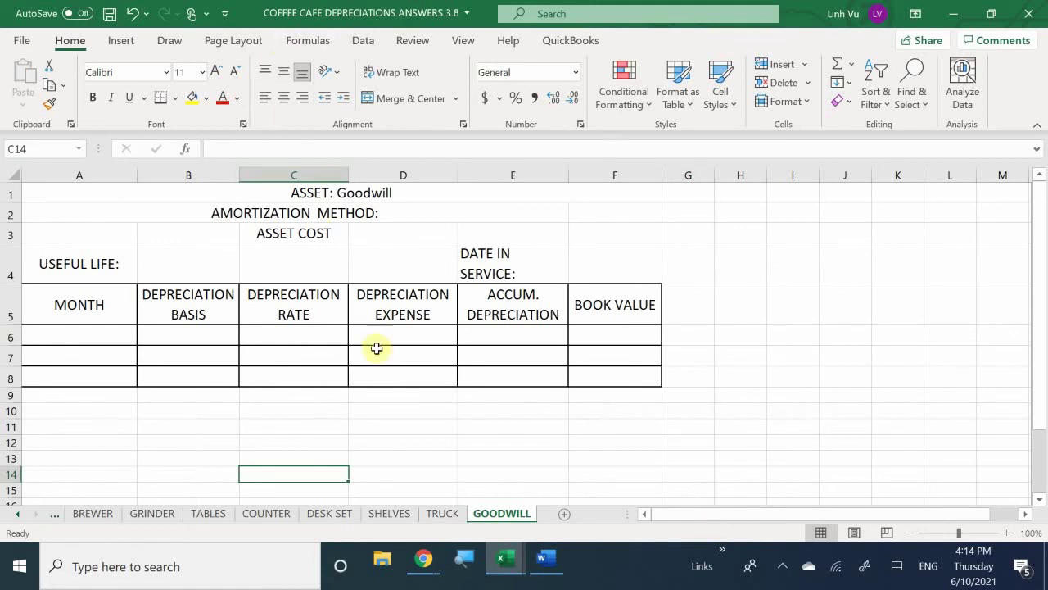
double_click(412, 213)
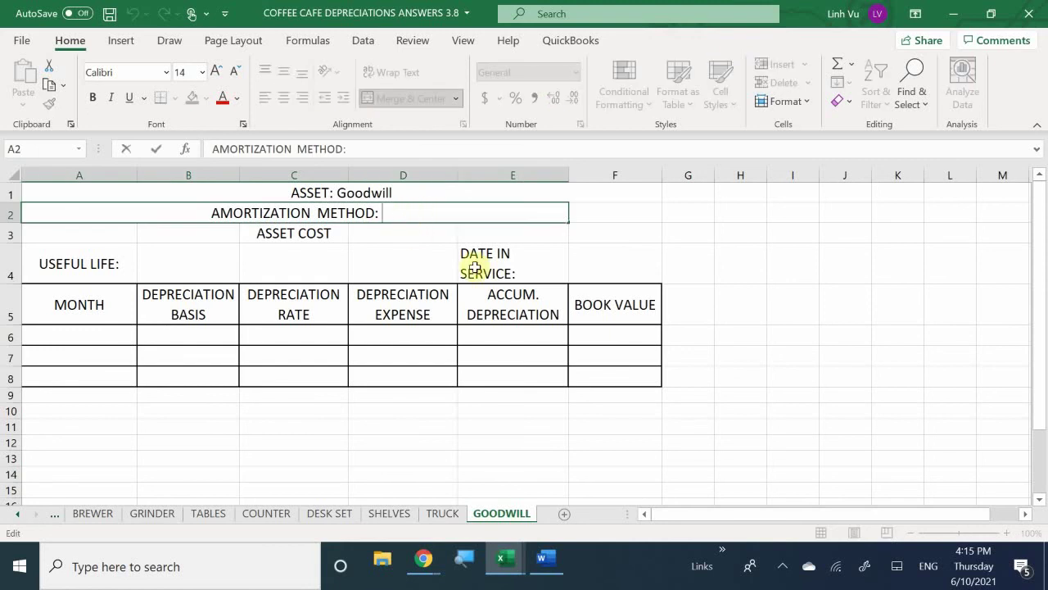
key("Return")
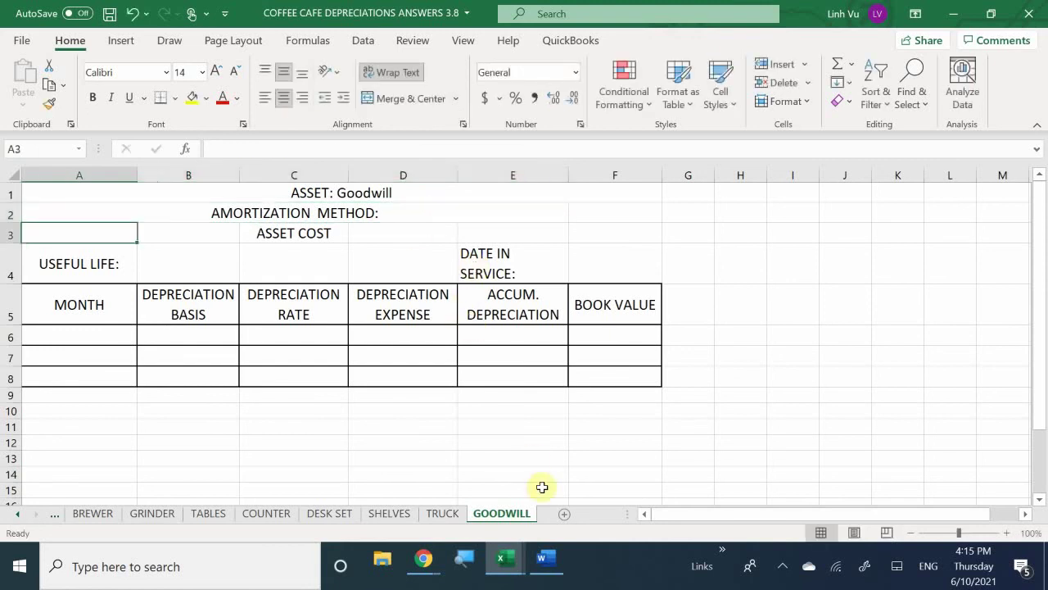
Step: Look up the GOODWILL account's cost and purchase date on the ASSETS sheet of the general ledger workbook
mouse_move(505, 563)
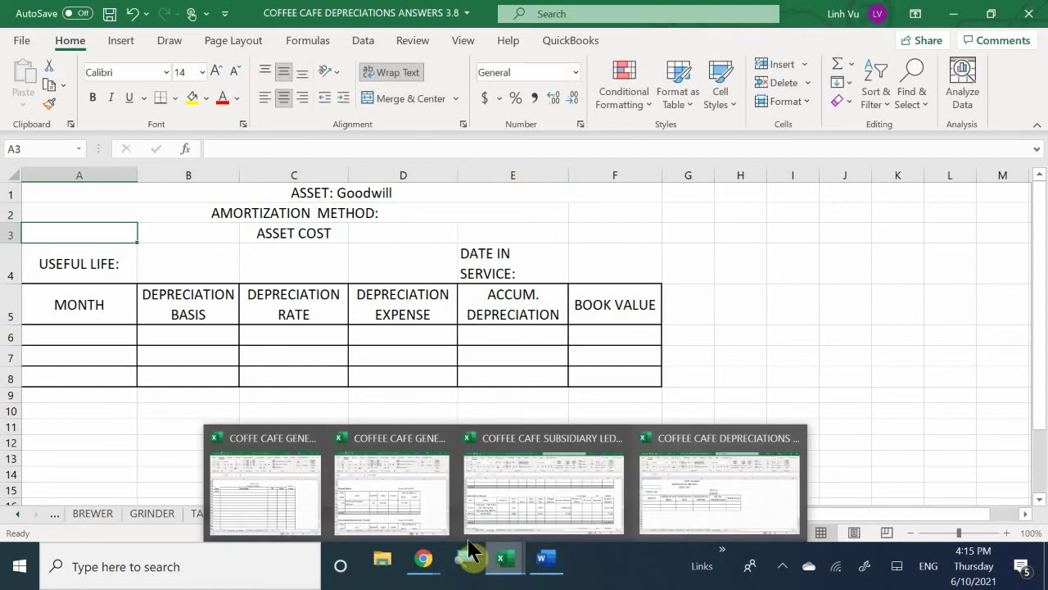
left_click(399, 508)
scroll(311, 344, "down", 10)
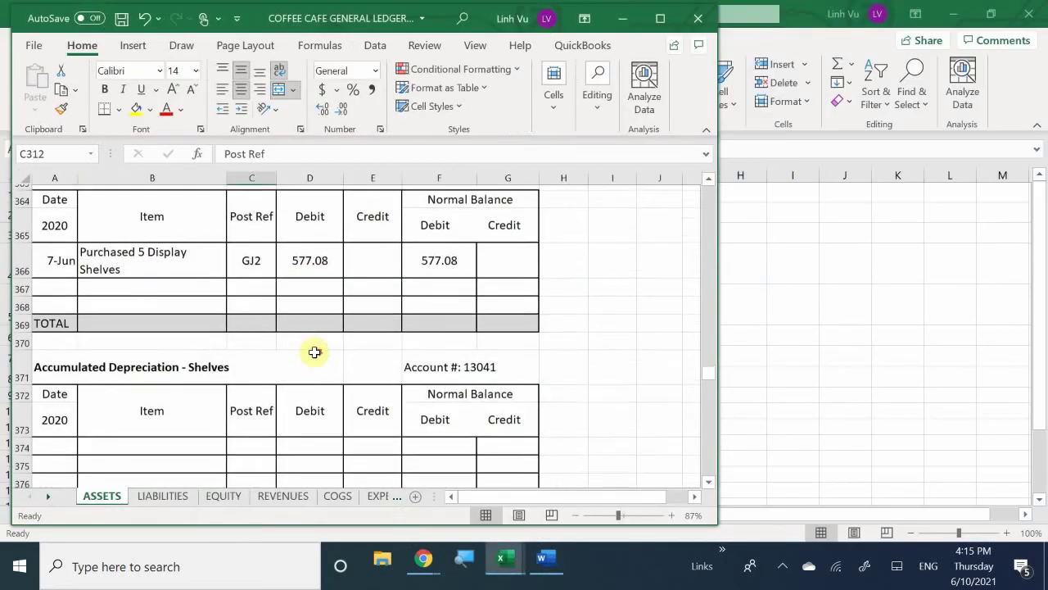
scroll(348, 341, "down", 13)
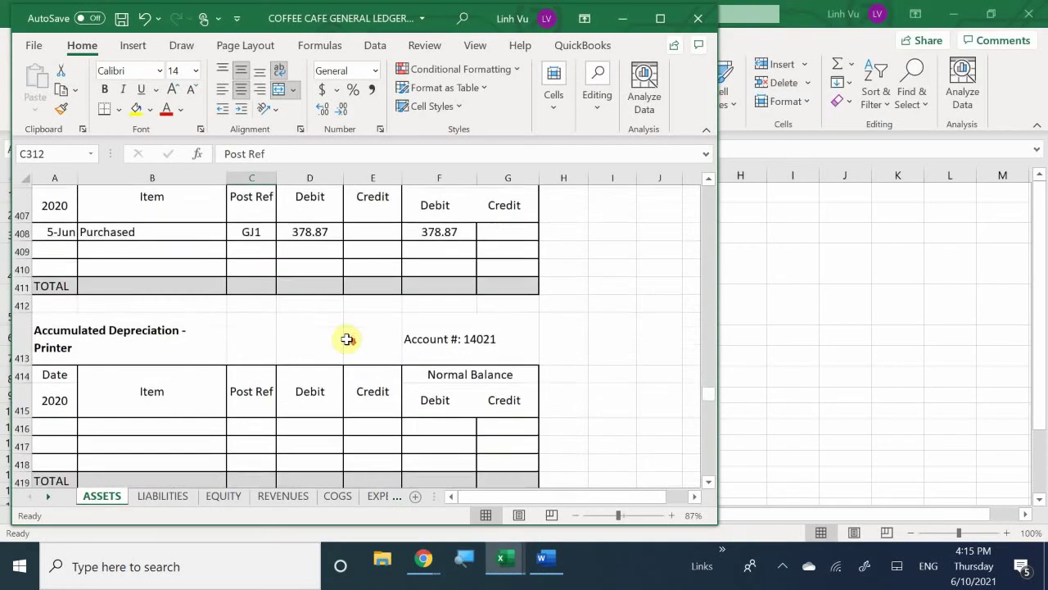
scroll(347, 338, "down", 4)
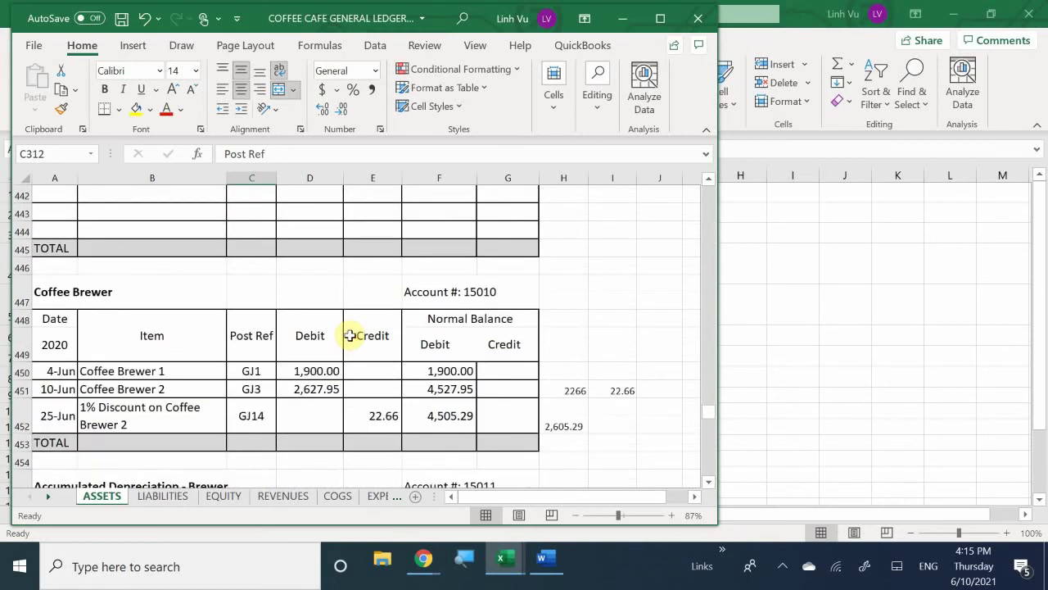
scroll(350, 336, "down", 16)
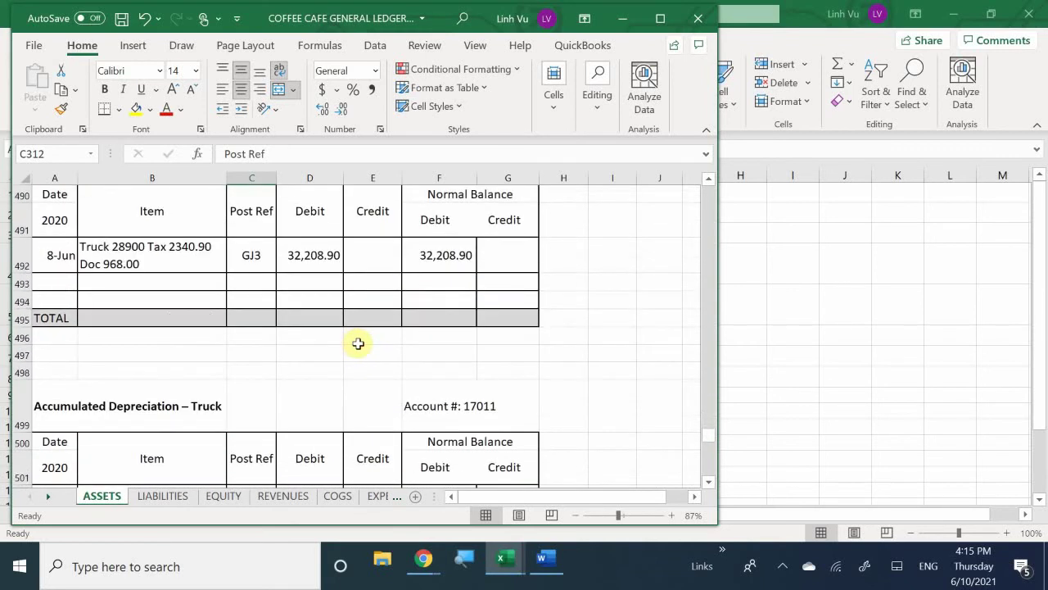
scroll(358, 343, "down", 6)
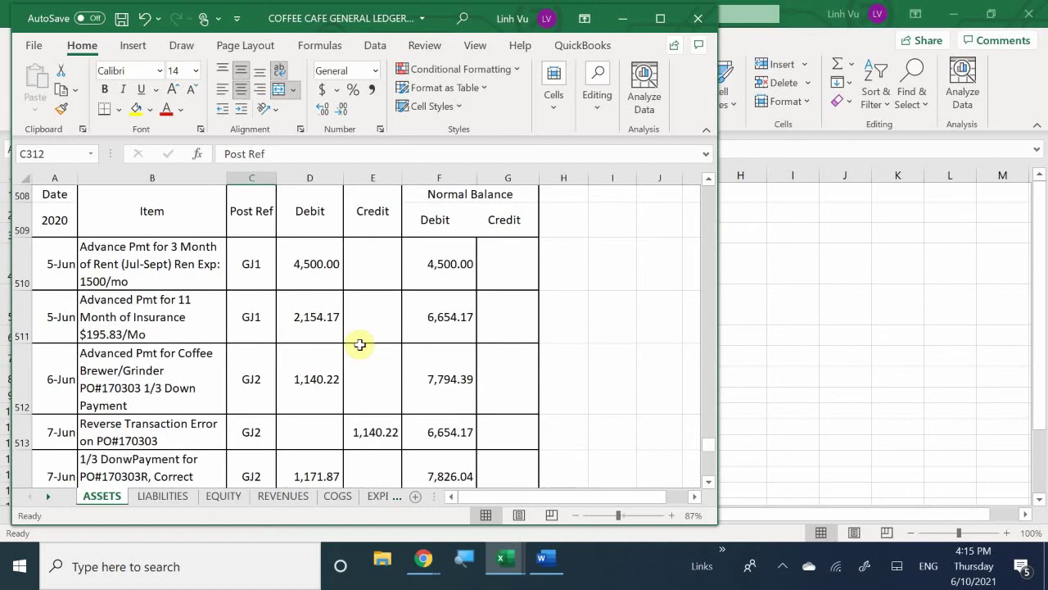
scroll(360, 345, "down", 9)
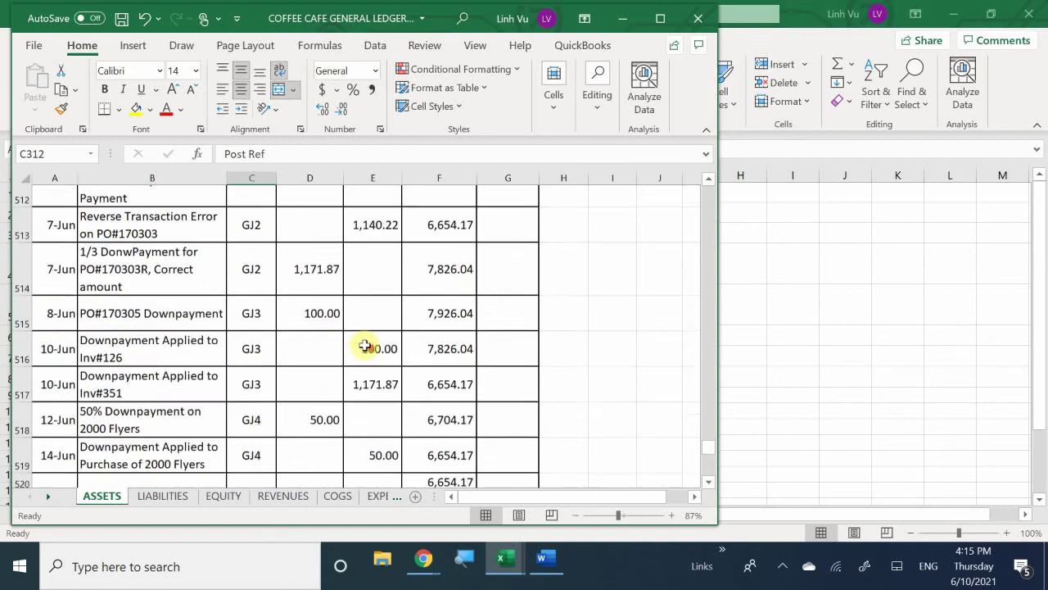
scroll(364, 345, "down", 9)
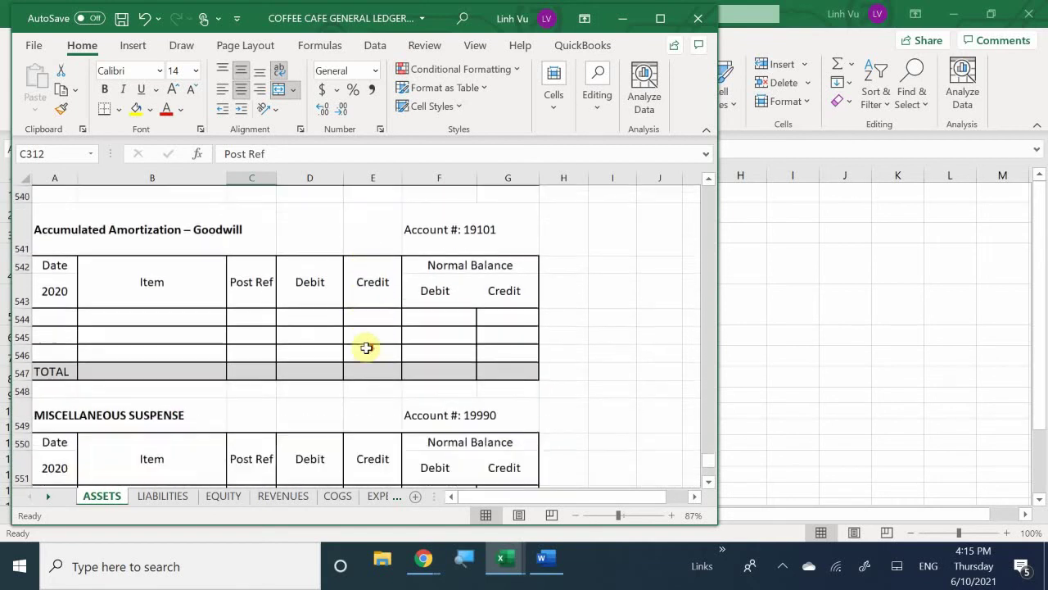
scroll(366, 348, "up", 9)
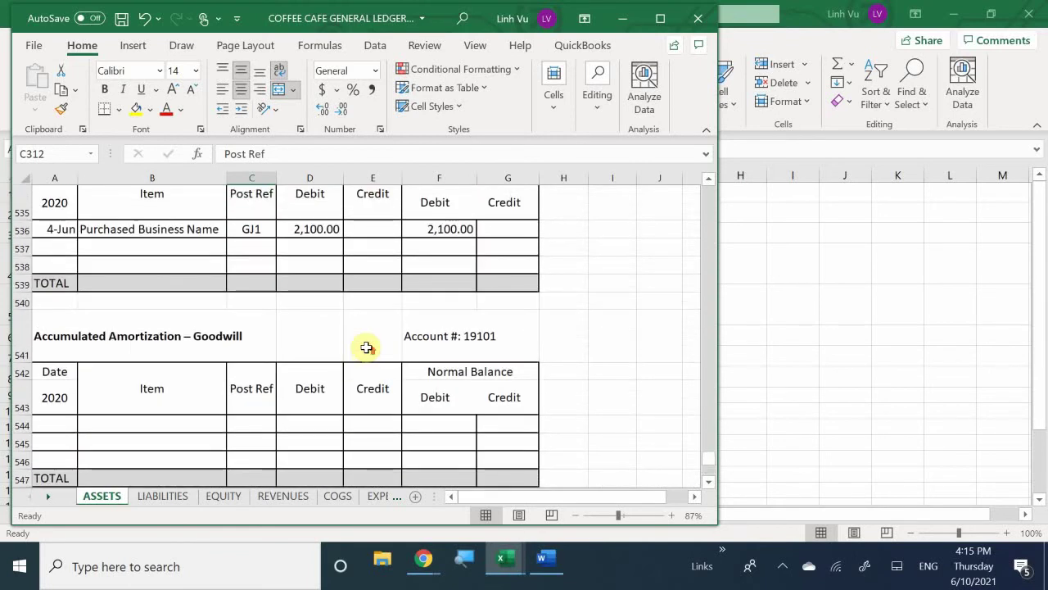
scroll(366, 348, "up", 2)
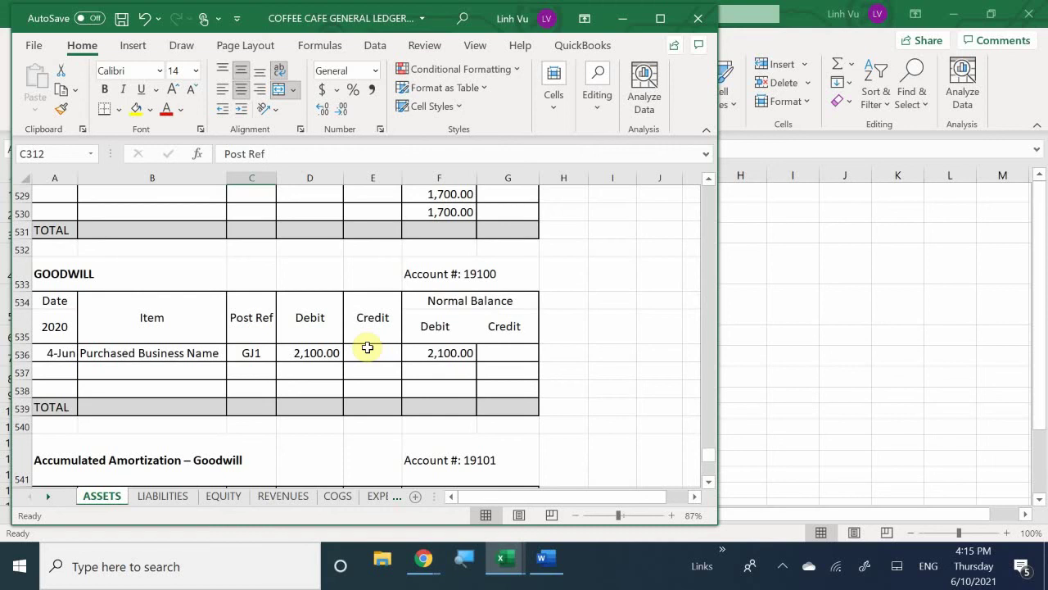
scroll(367, 347, "up", 1)
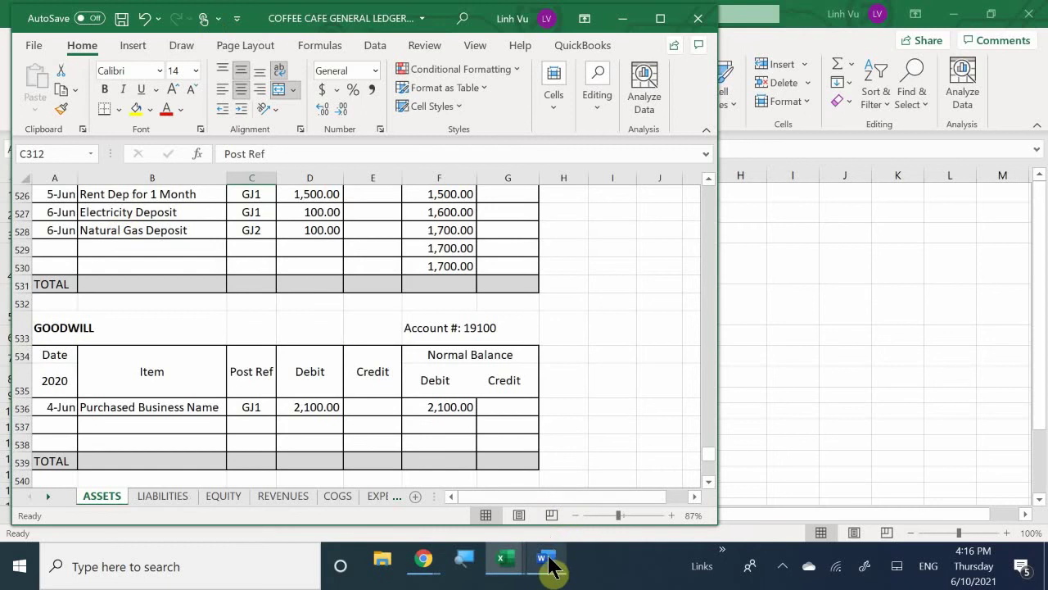
Step: Return to the depreciation workbook's GOODWILL sheet and enter 2100 as the asset cost in D3
mouse_move(549, 565)
mouse_move(503, 562)
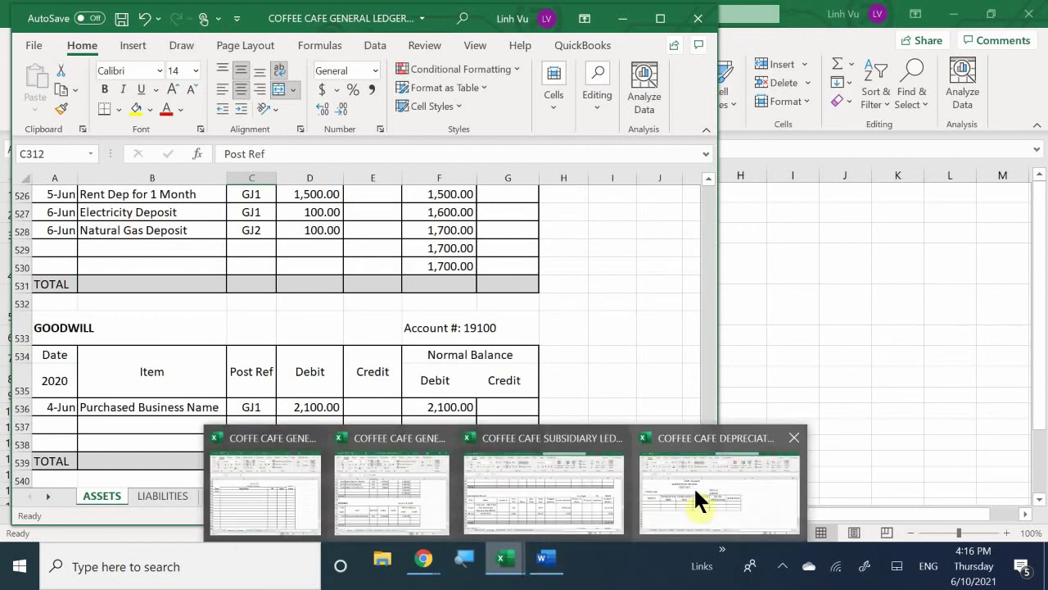
left_click(695, 491)
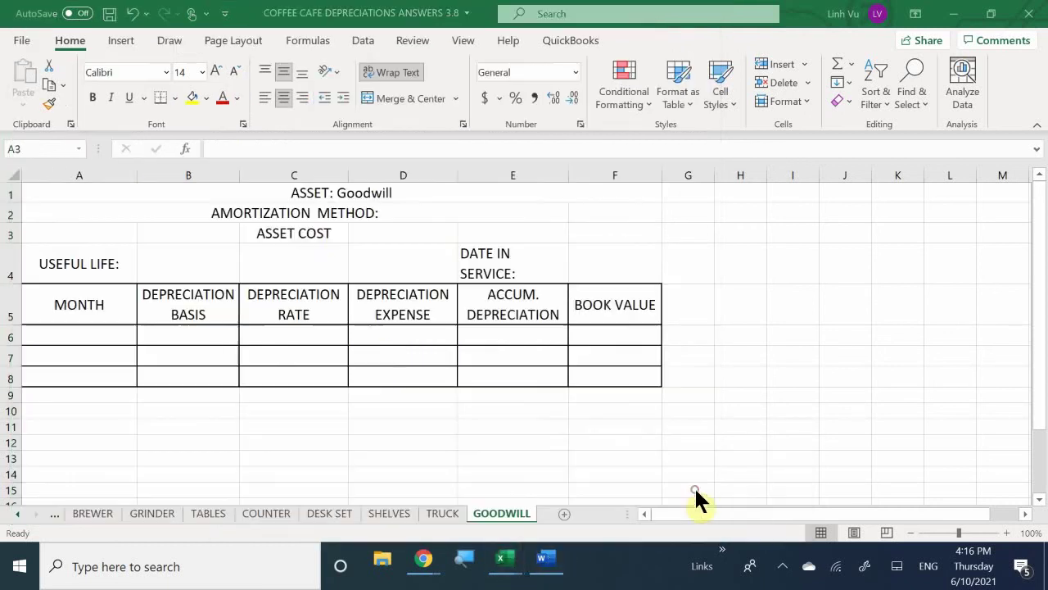
left_click(367, 235)
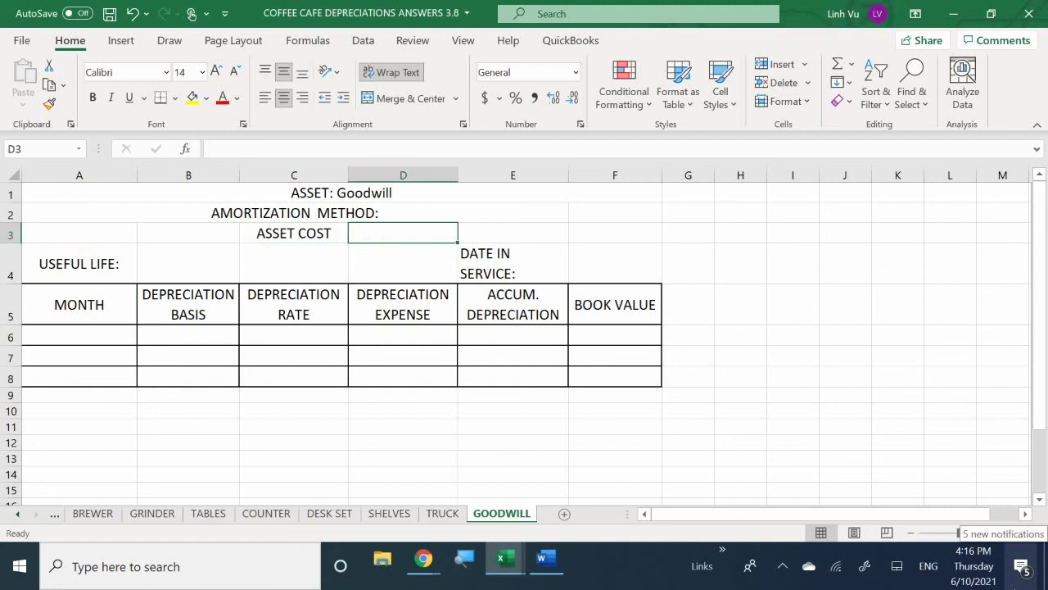
type("2100")
key("Return")
Step: Complete the amortization method heading in row 2 by adding AMORTIZATION after its label
key("Right")
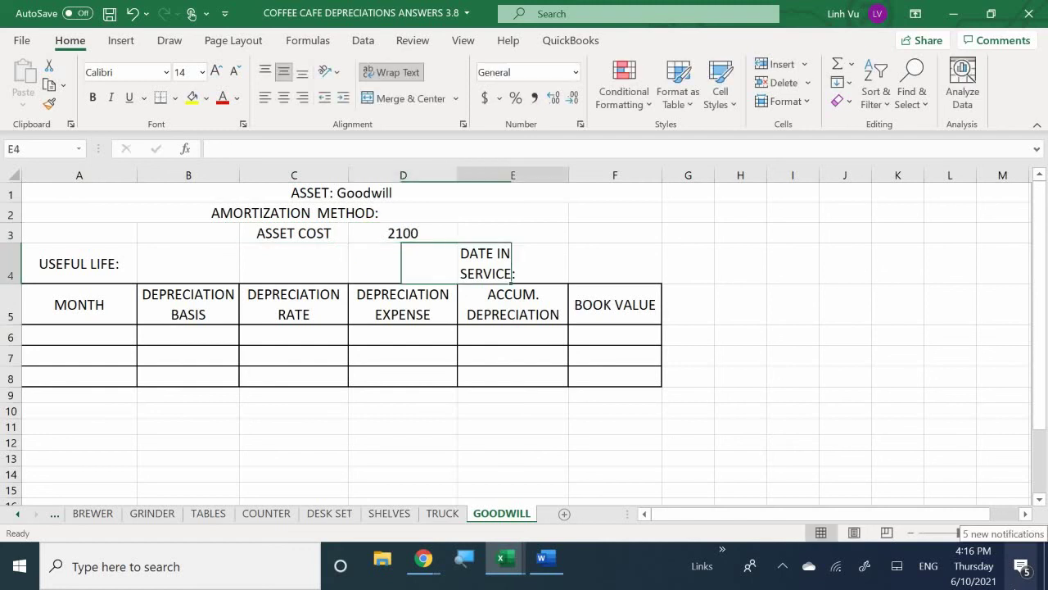
key("Up")
key("Up")
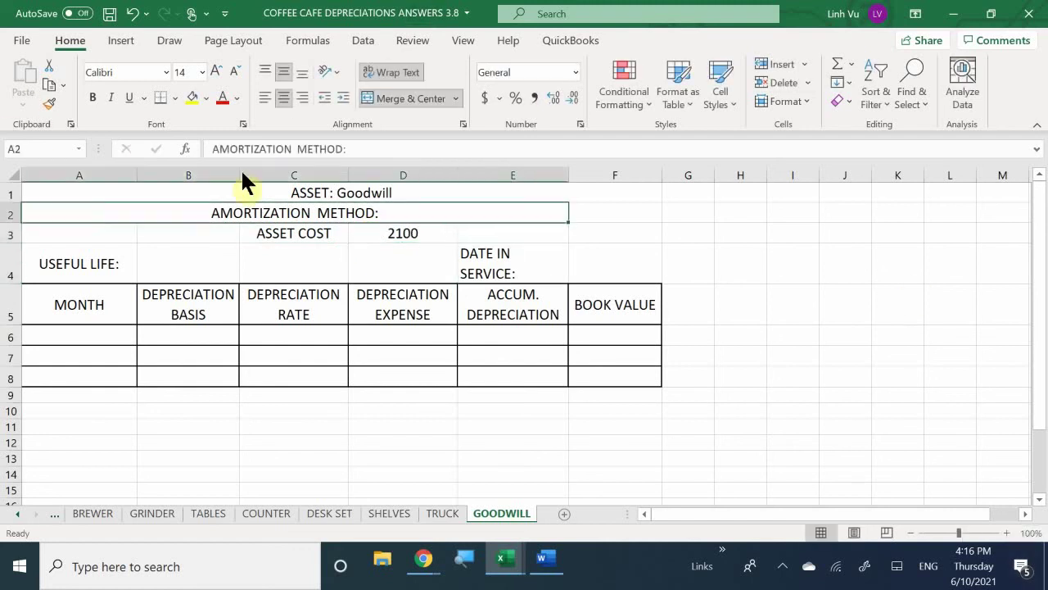
double_click(405, 213)
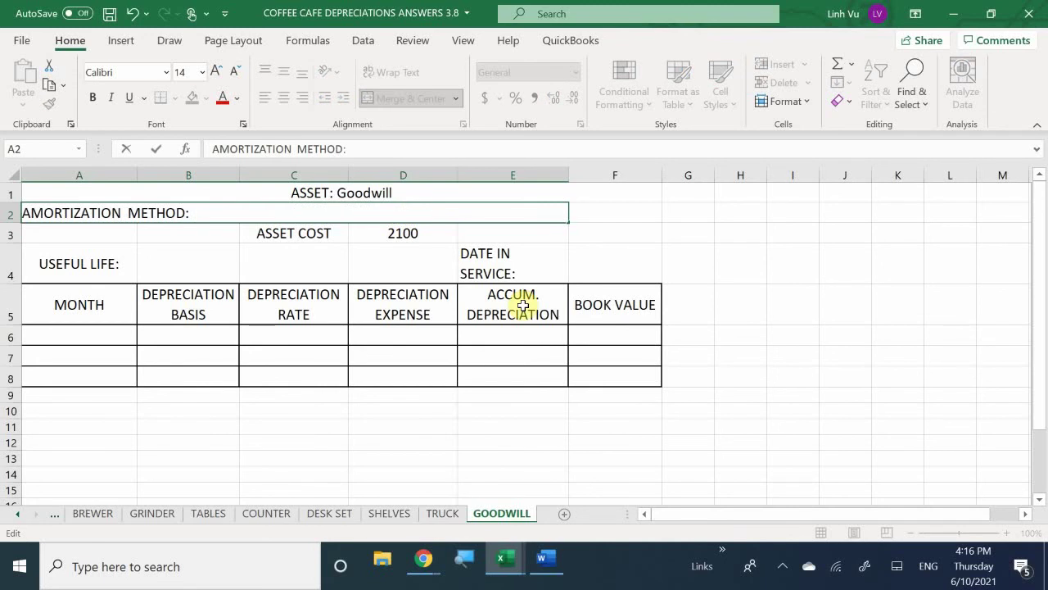
type("AMORTIZATIO")
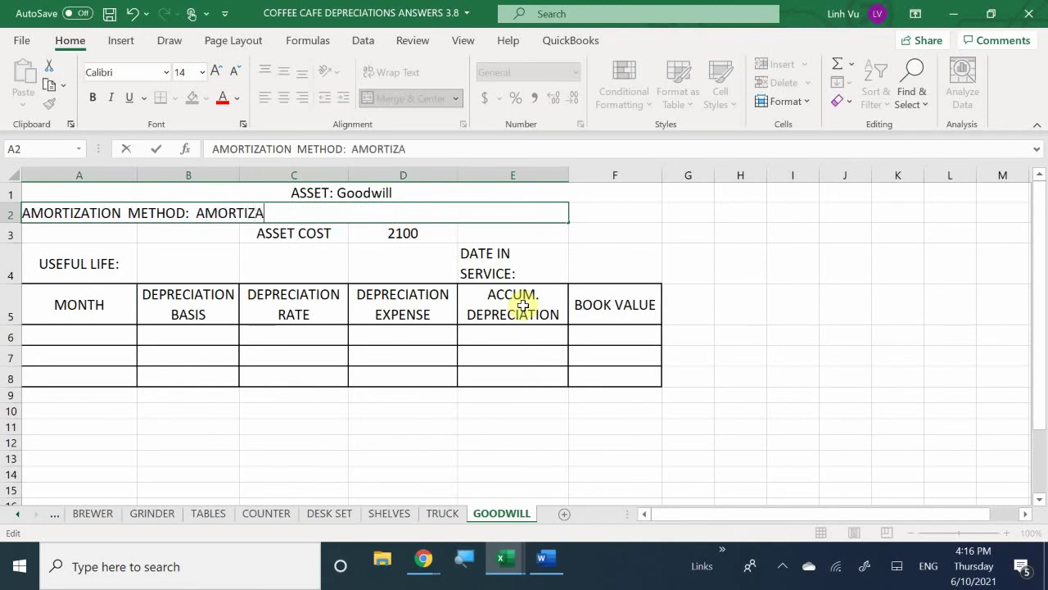
type("N")
key("Return")
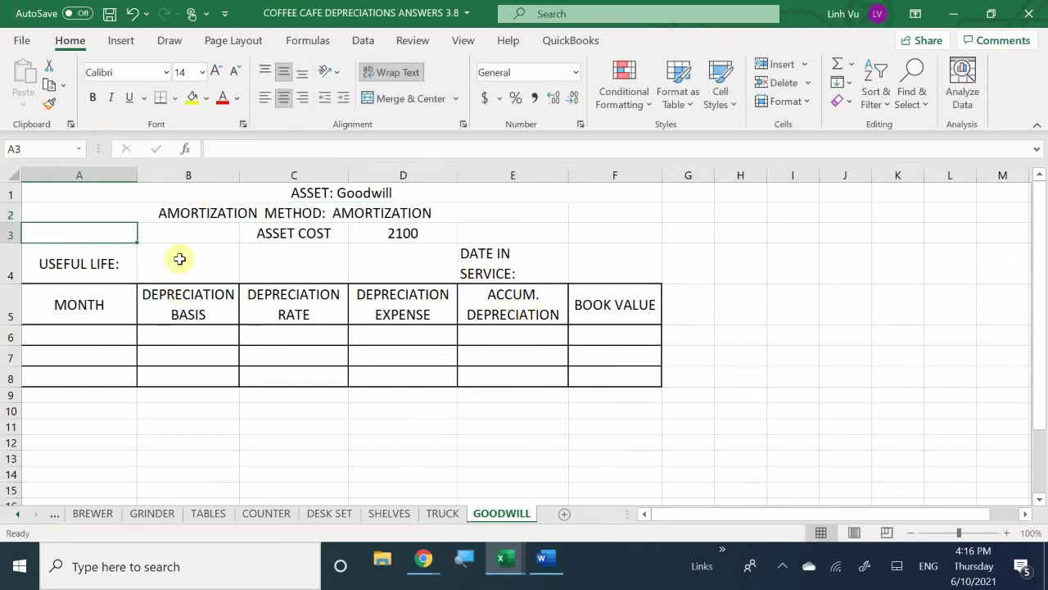
Step: Set goodwill's useful life in B4 to 15 and its date in service in F4 to 6/4
left_click(181, 260)
type("15")
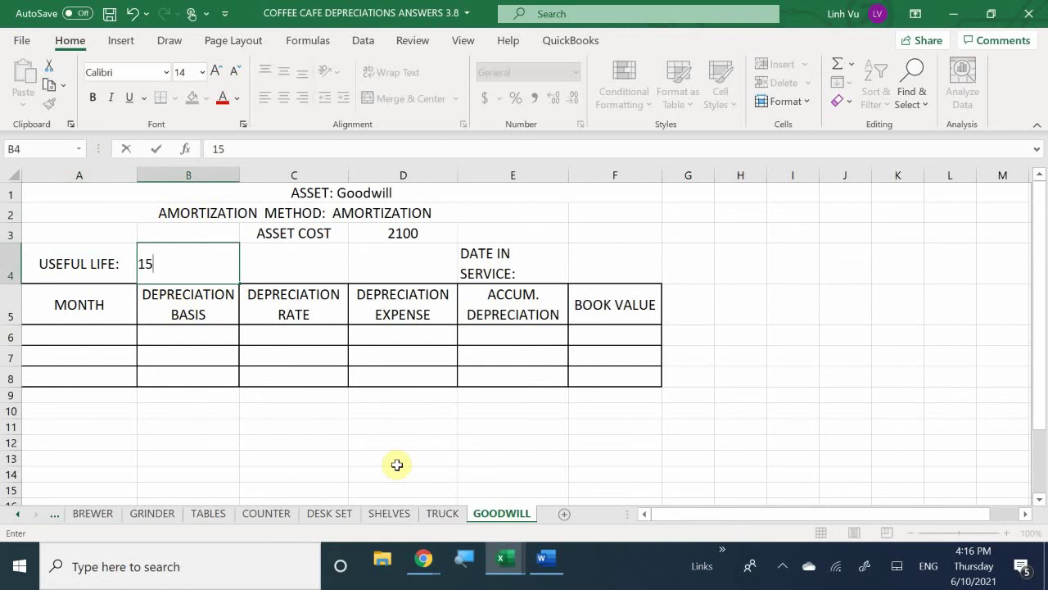
key("Return")
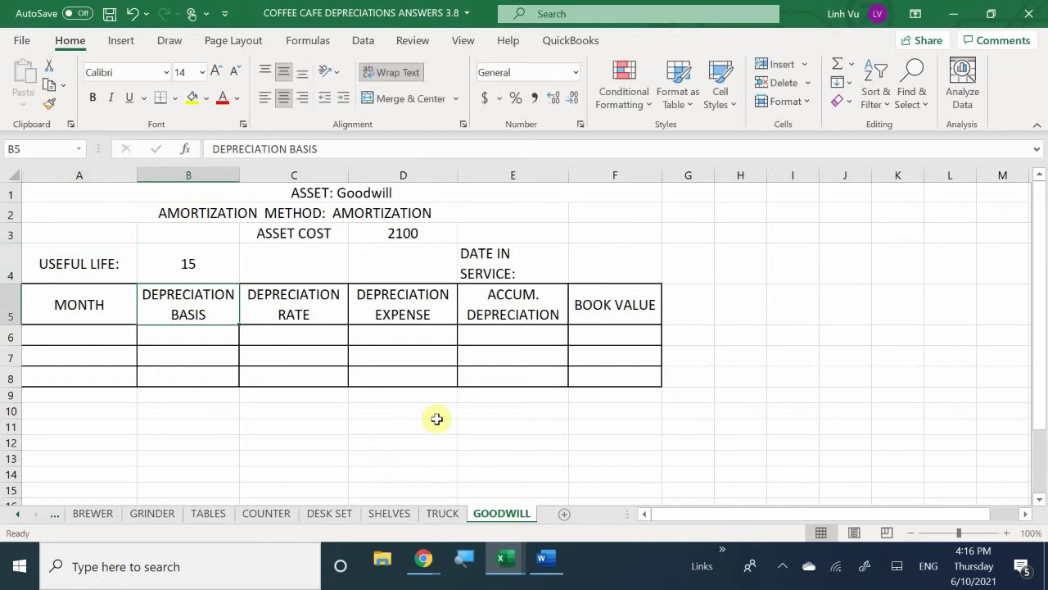
left_click(618, 260)
type("6")
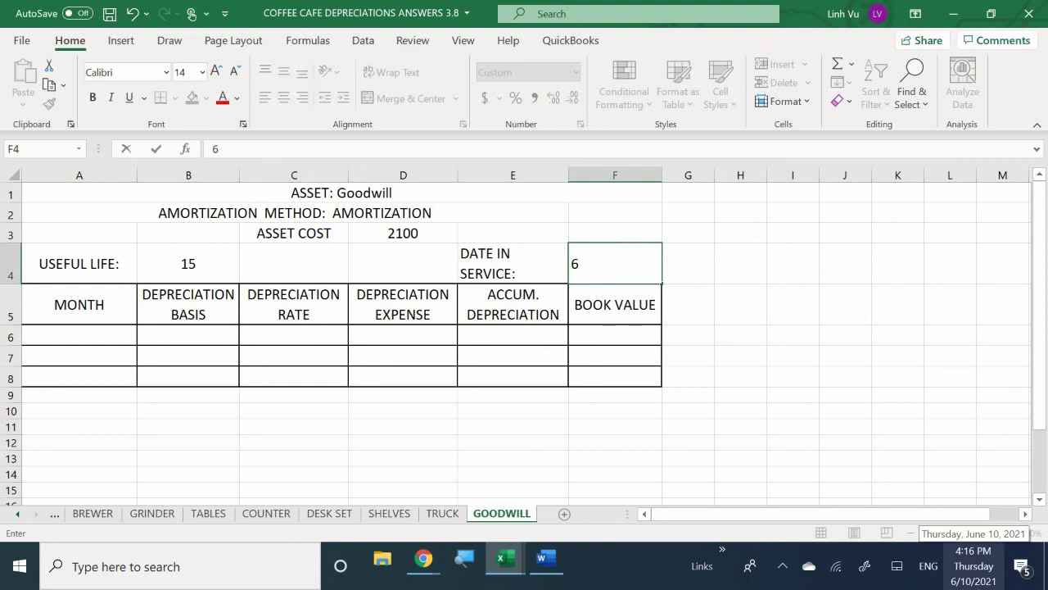
type("/4")
key("Return")
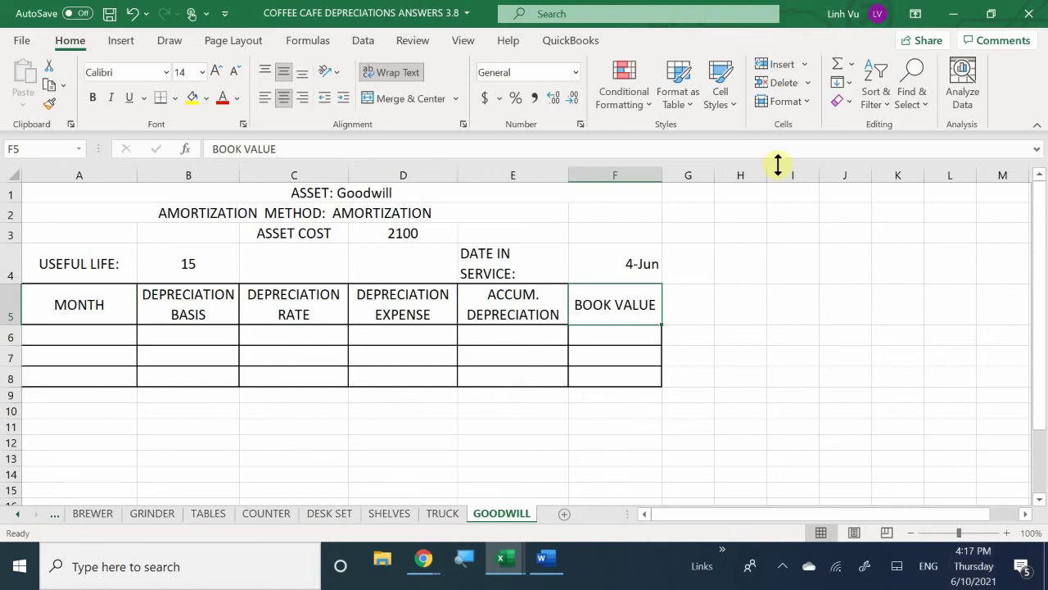
Step: Fill in the first schedule row with JUNE as the month in A6 and =D3 as the depreciation basis in B6
left_click(86, 331)
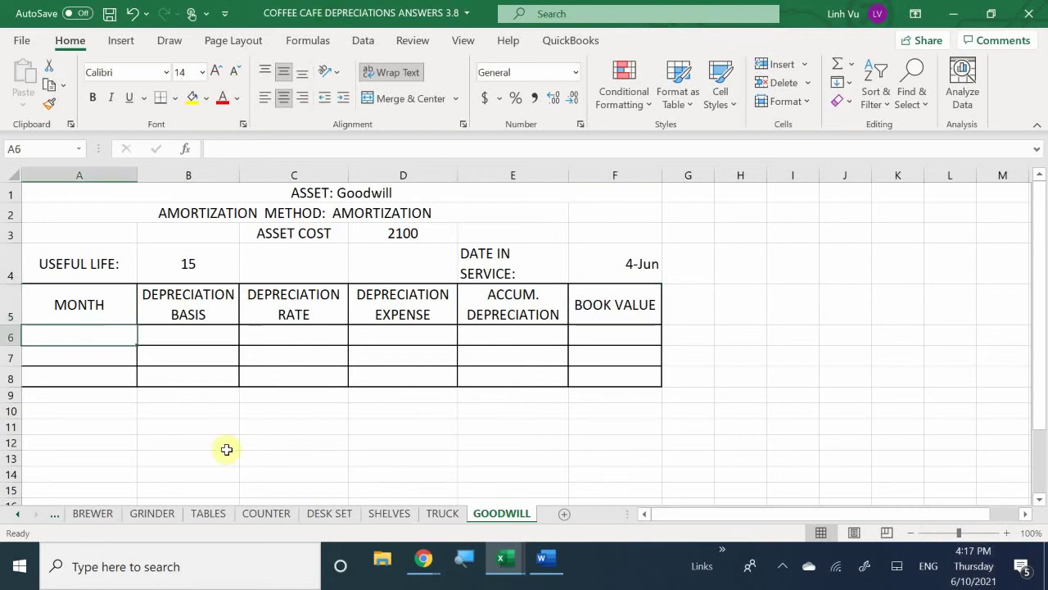
type("JUNE")
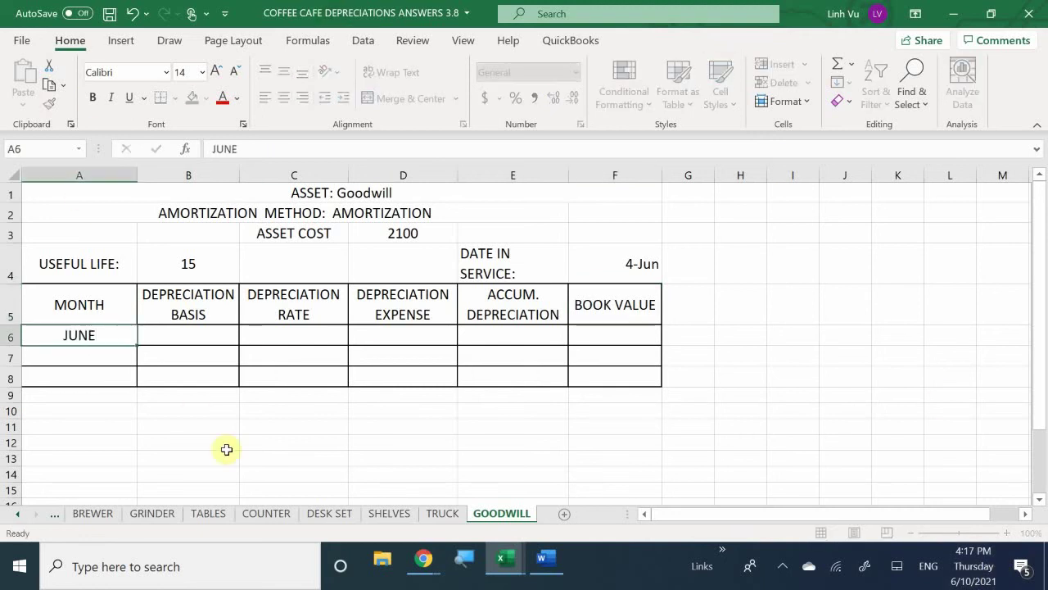
key("Return")
key("Up")
key("Right")
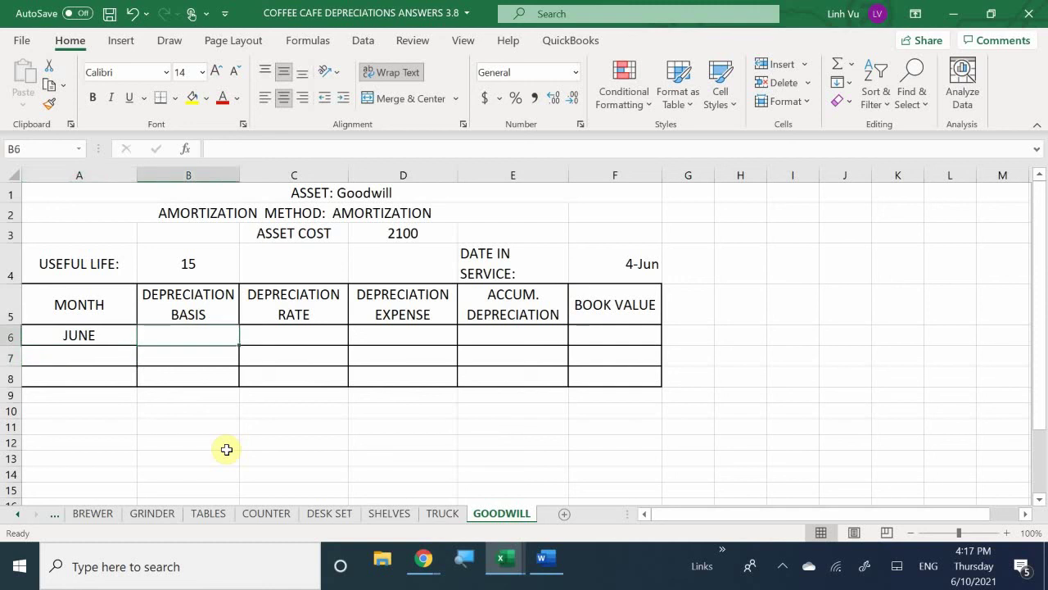
type("=")
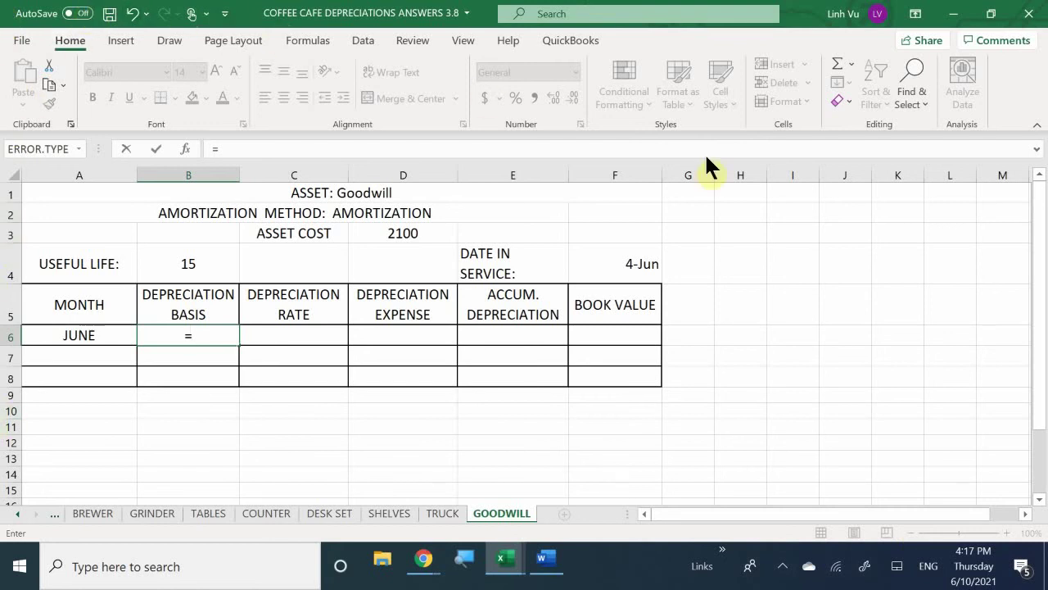
left_click(378, 230)
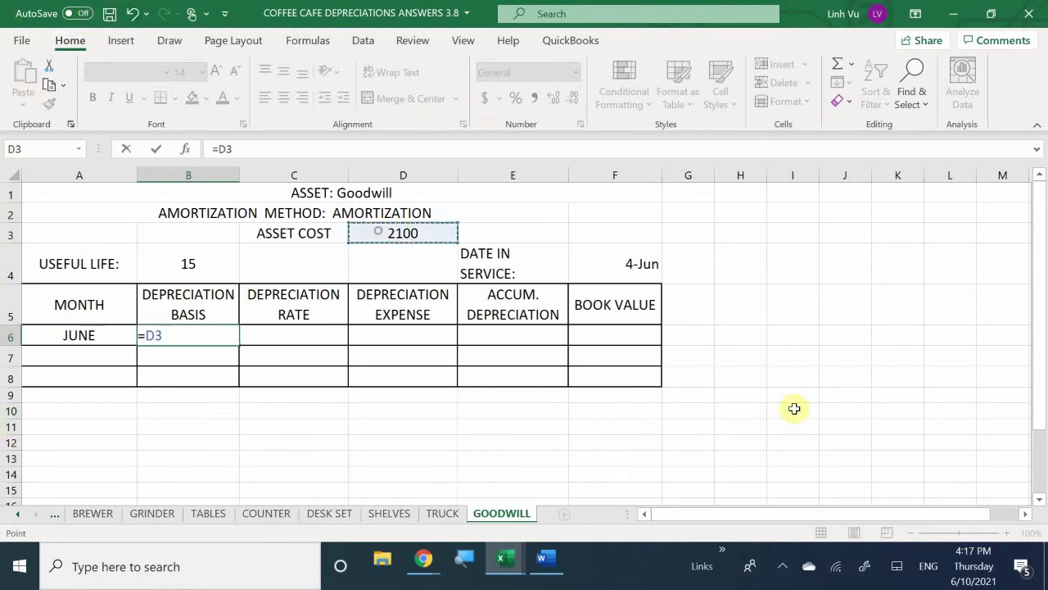
key("Return")
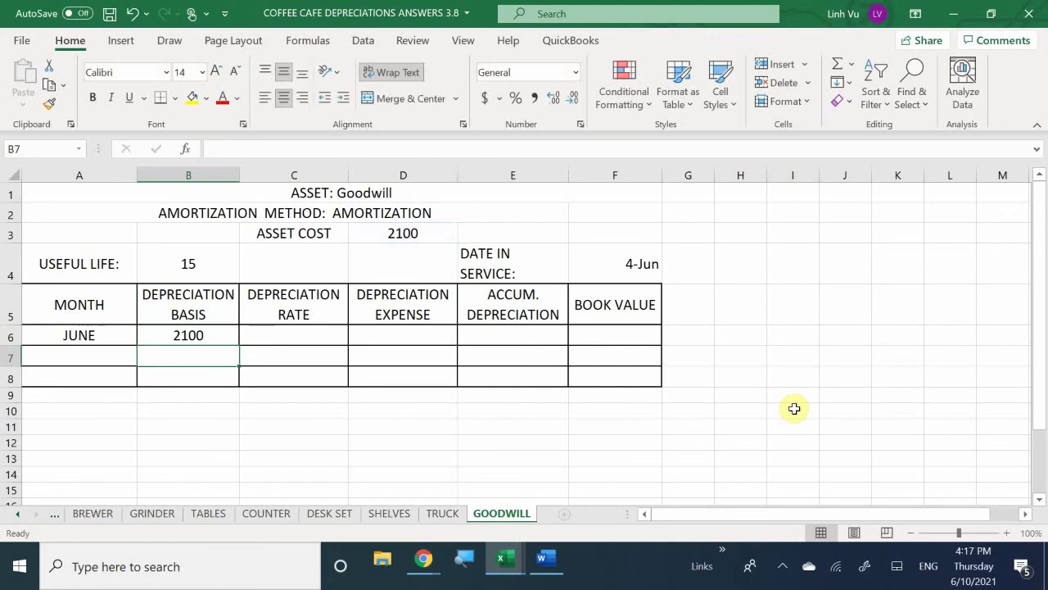
Step: Calculate June's depreciation rate in C6 from the useful life with the formula =1/B4
key("Right")
key("Up")
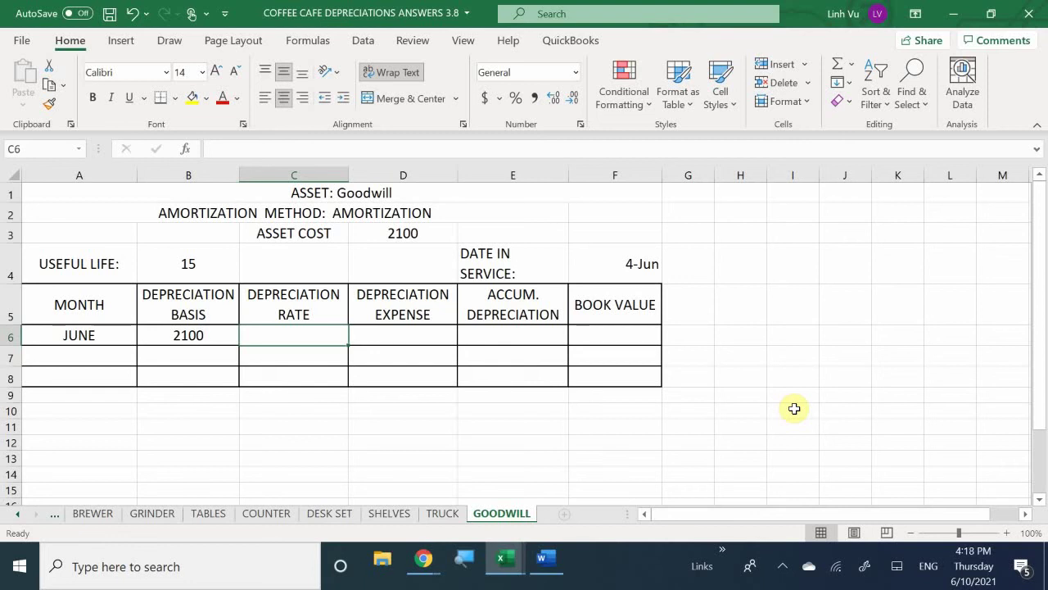
type("=")
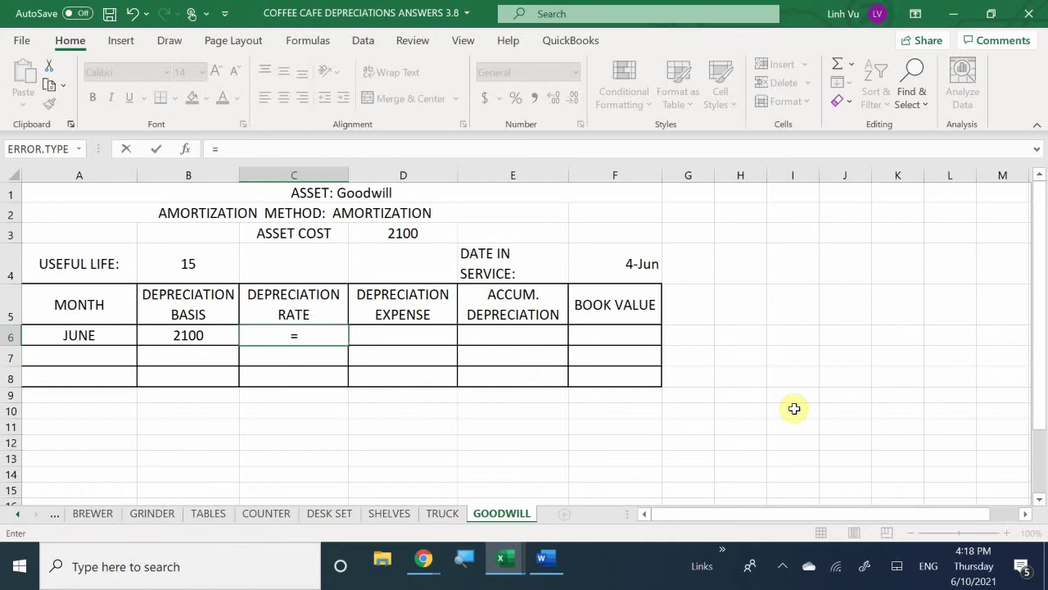
type("1/")
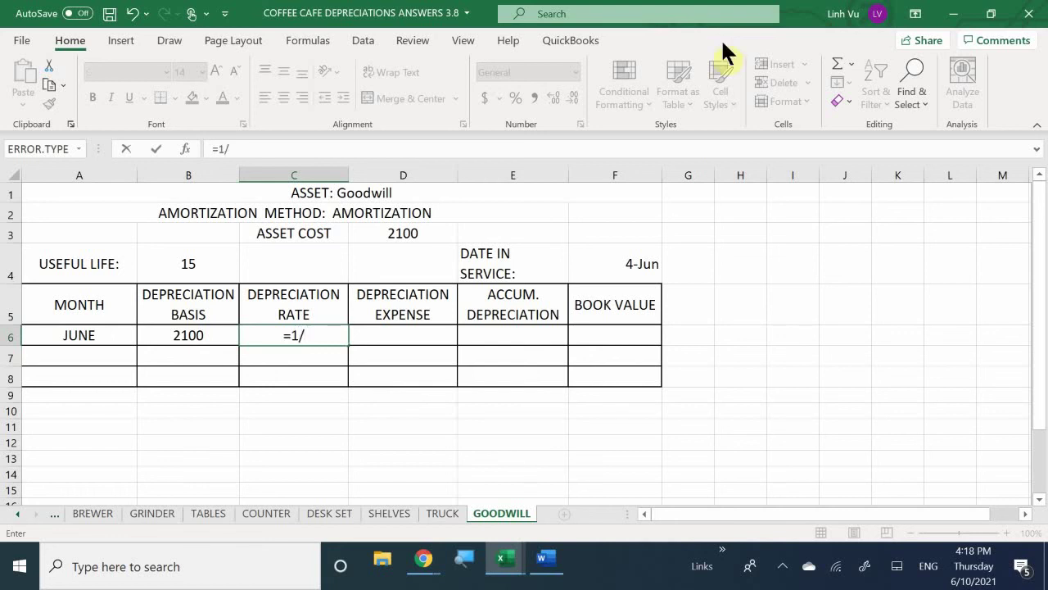
left_click(188, 262)
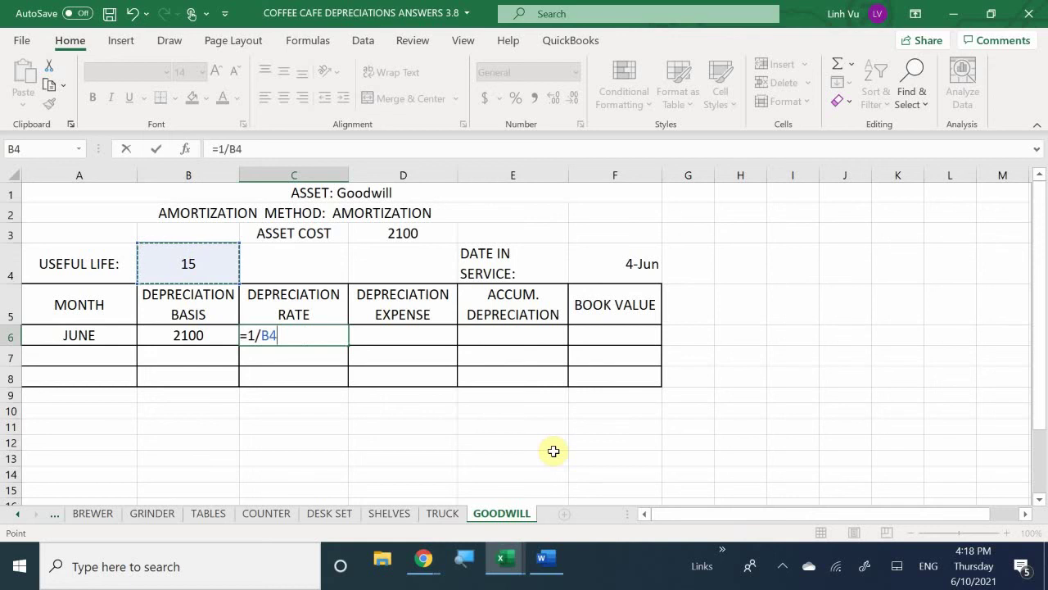
key("Return")
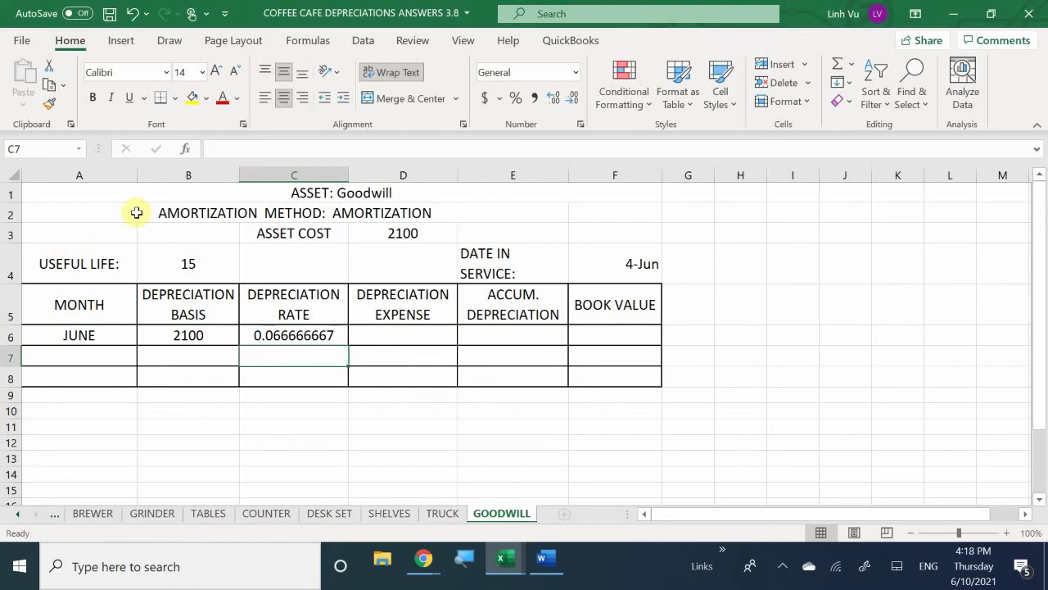
Step: Enter =ROUND(B6*C6,2) in D6 as the depreciation expense for June
left_click(370, 338)
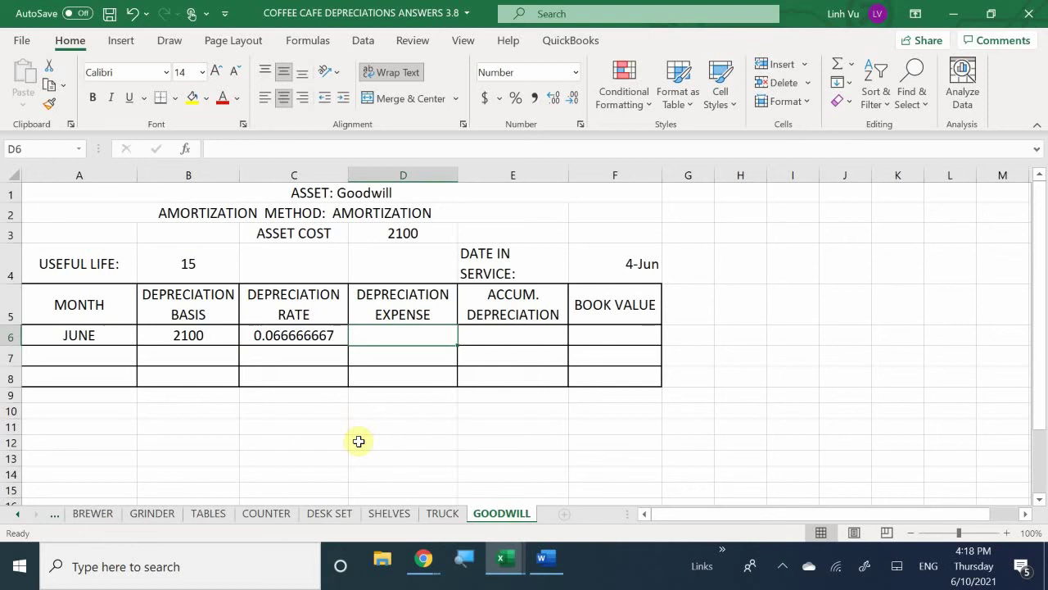
type("=")
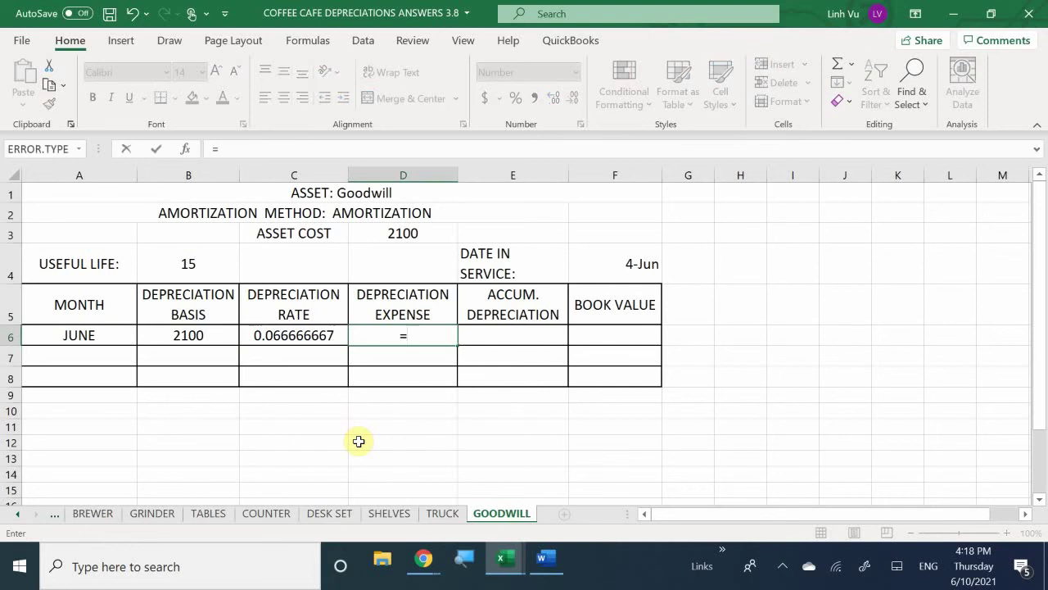
type("ROUND(")
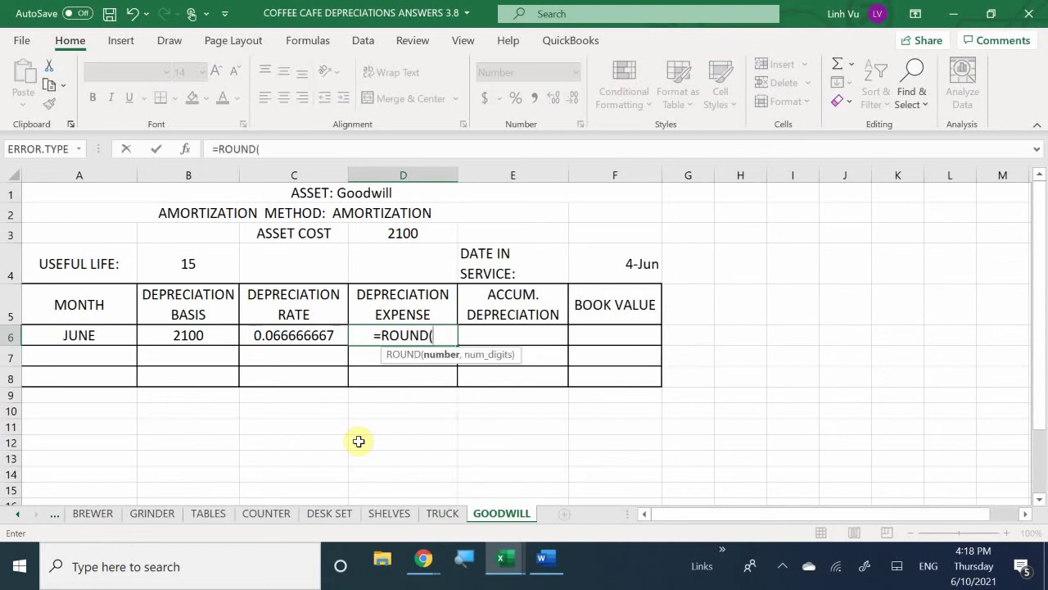
key("Left")
key("Left")
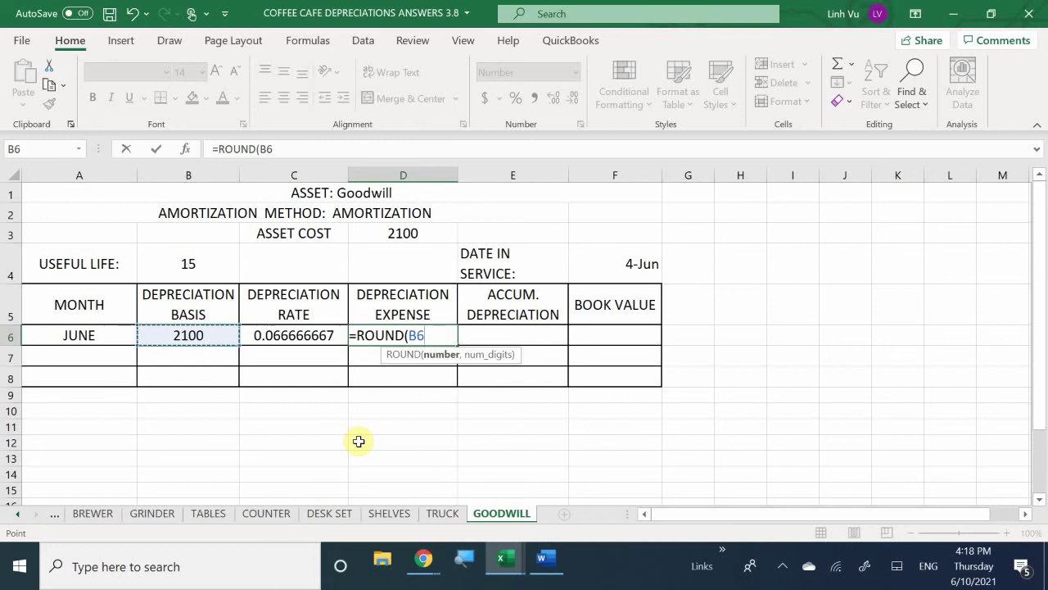
type("*")
key("Left")
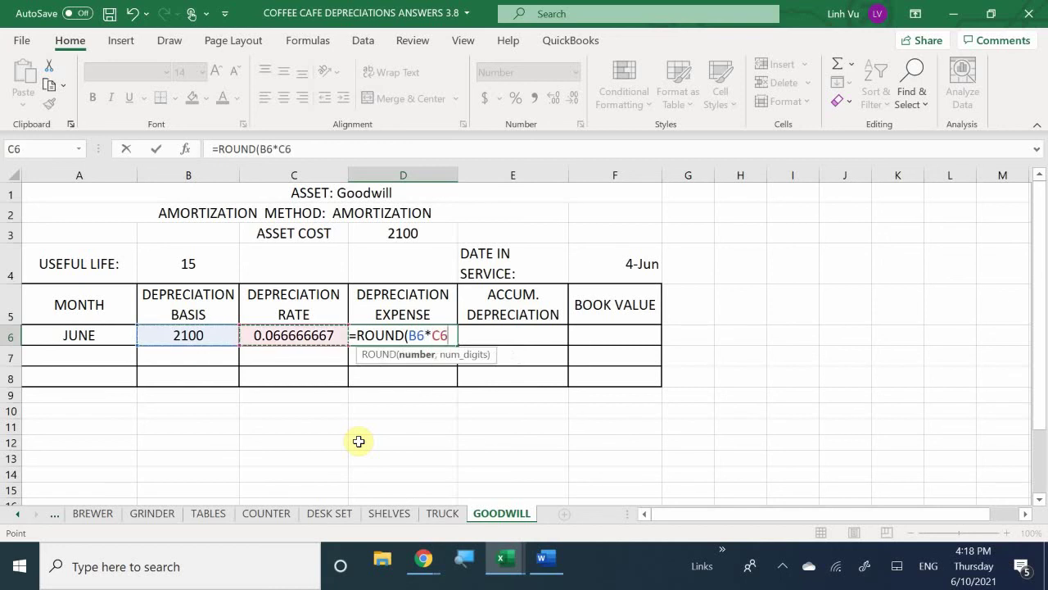
type(",2")
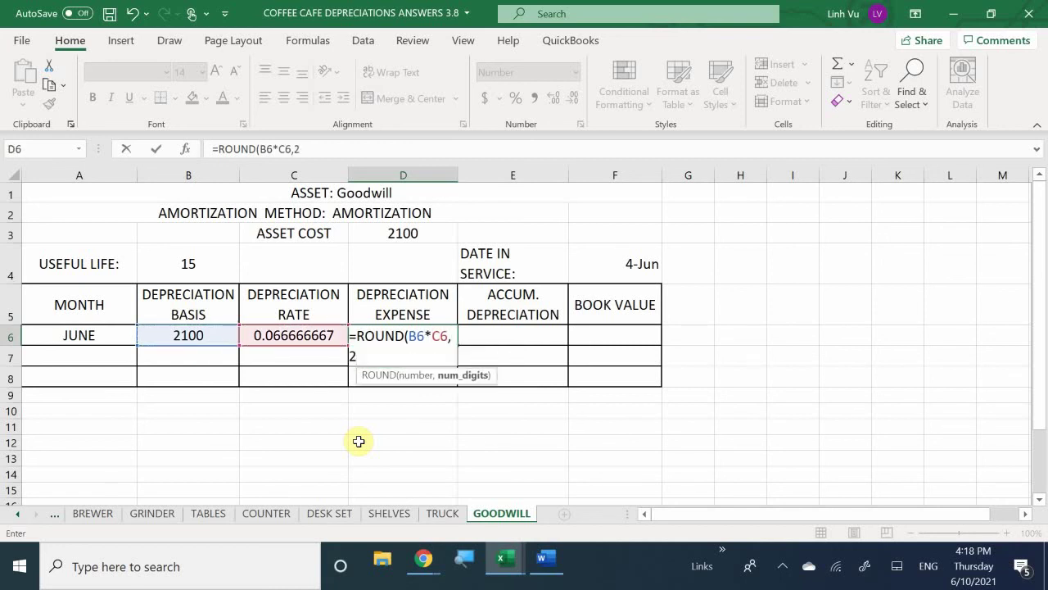
key("Return")
Step: Replace the expense formula in D6 with the monthly calculation =ROUND(B6*C6/12,2)
key("Up")
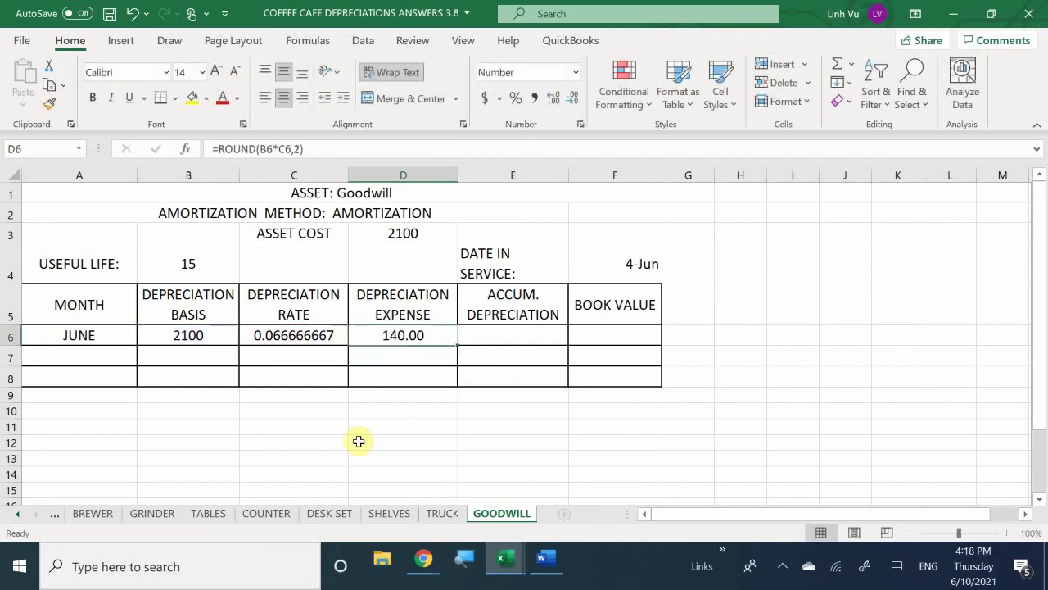
type("=")
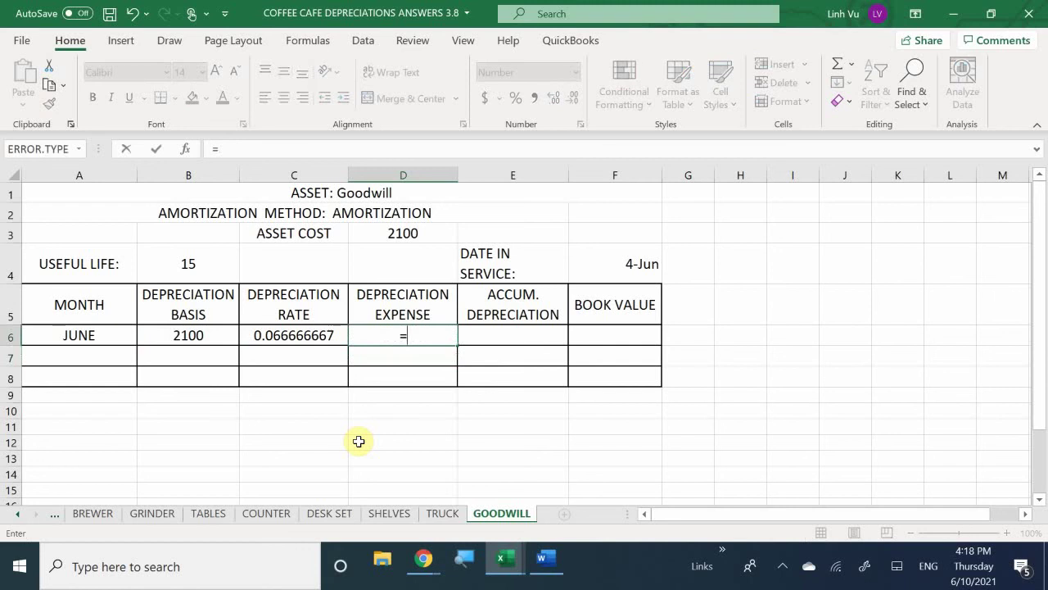
type("RO")
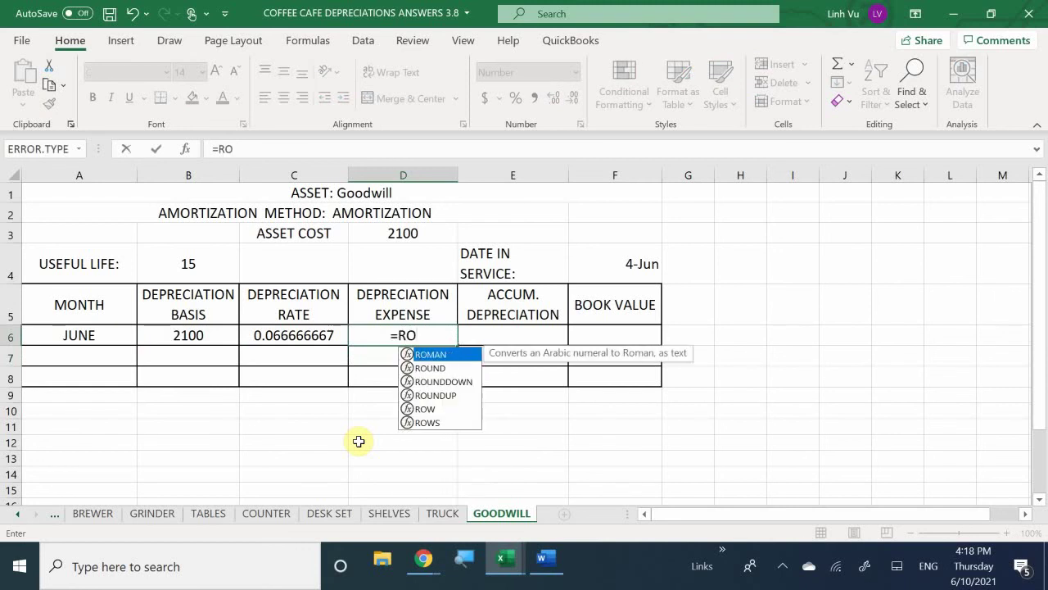
type("UND)")
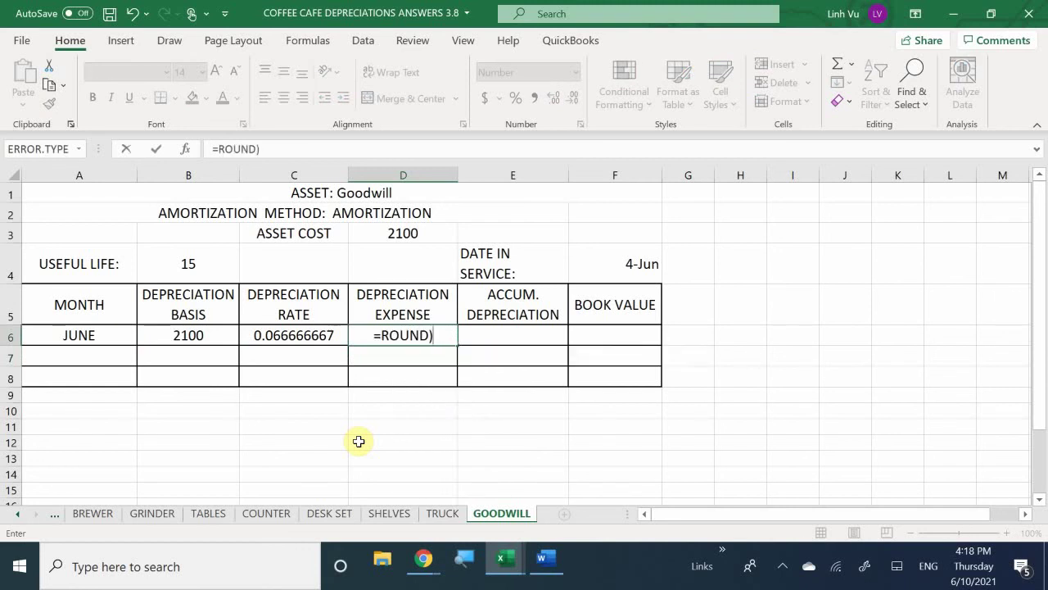
key("BackSpace")
type("(")
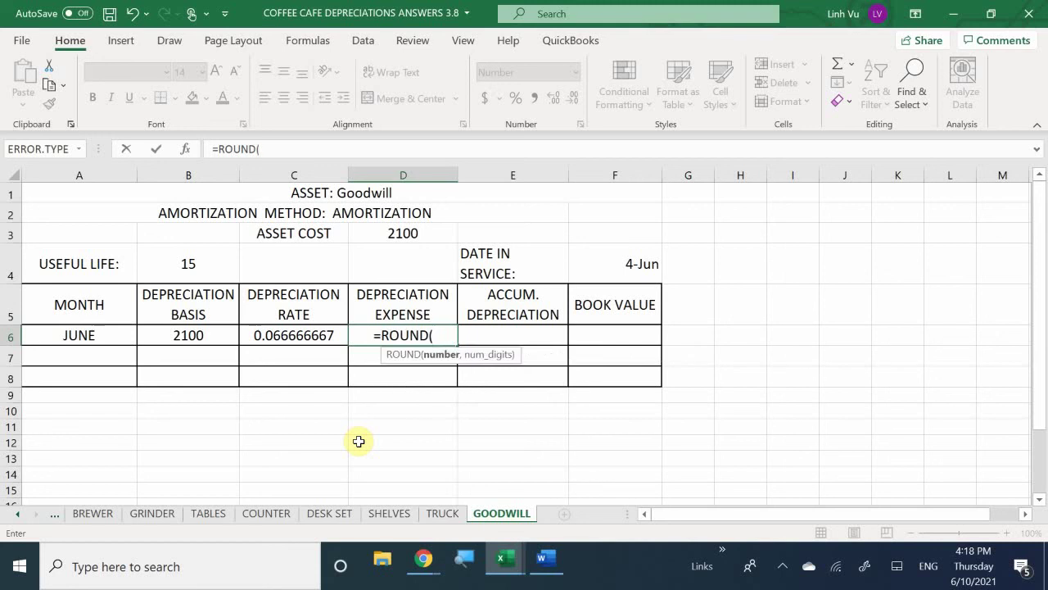
key("Left")
key("Left")
type("*")
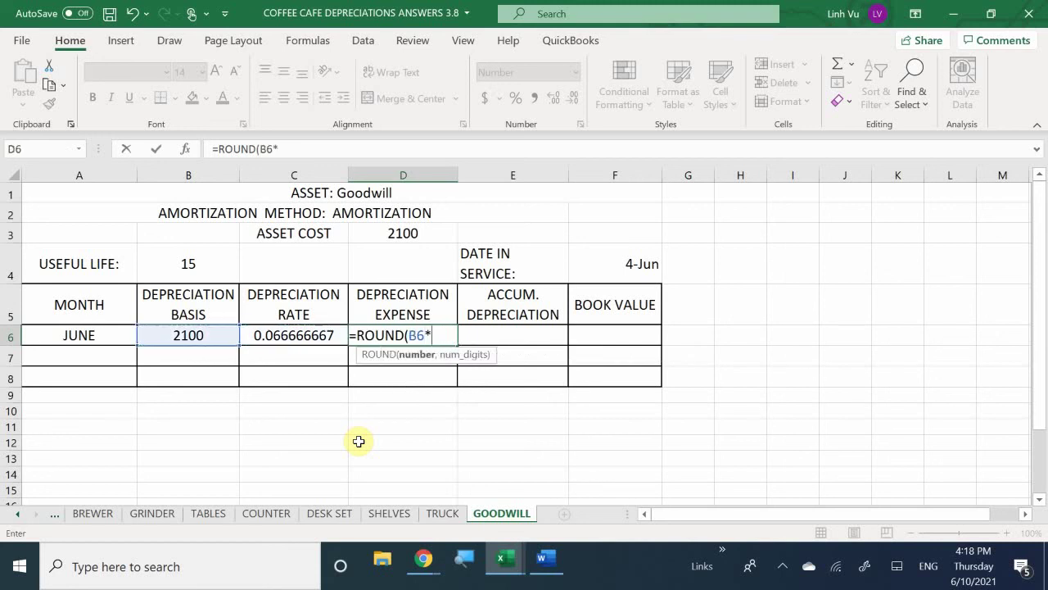
key("Left")
type("/12")
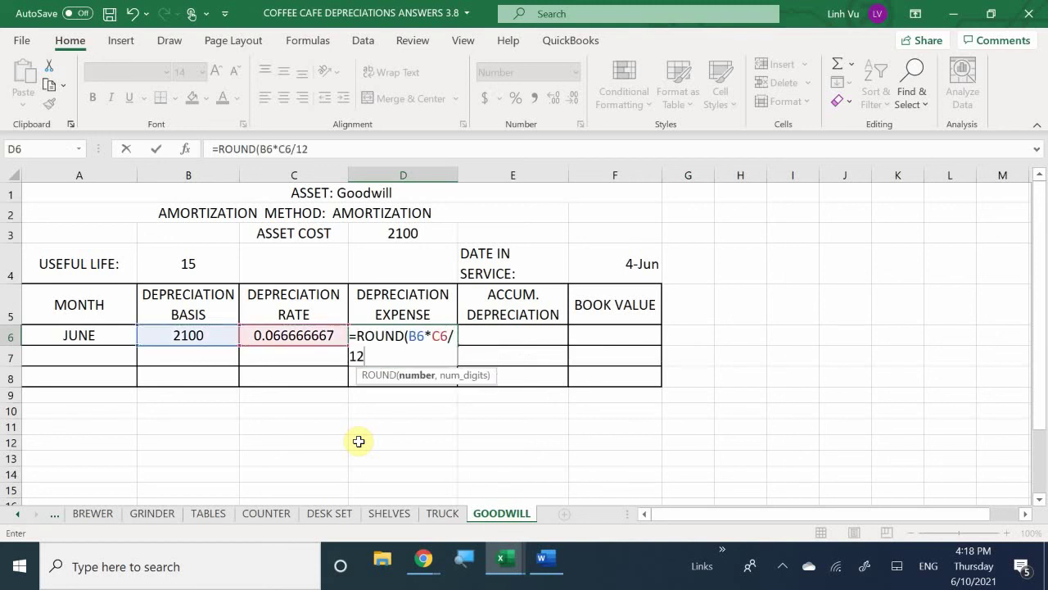
type(",2")
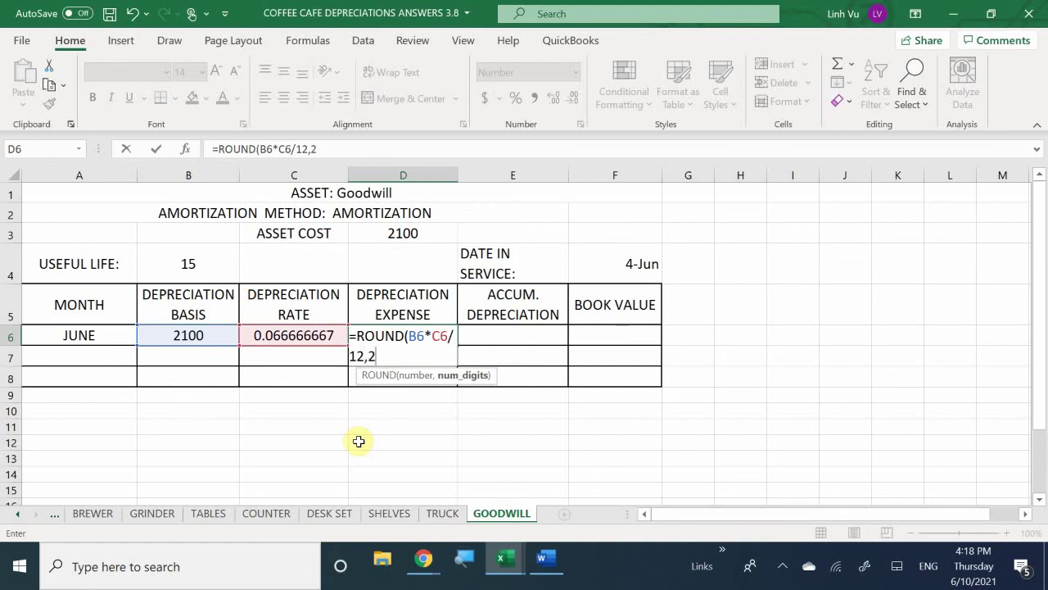
key("Return")
Step: Set June's accumulated depreciation in E6 equal to the month's expense with =D6
key("Right")
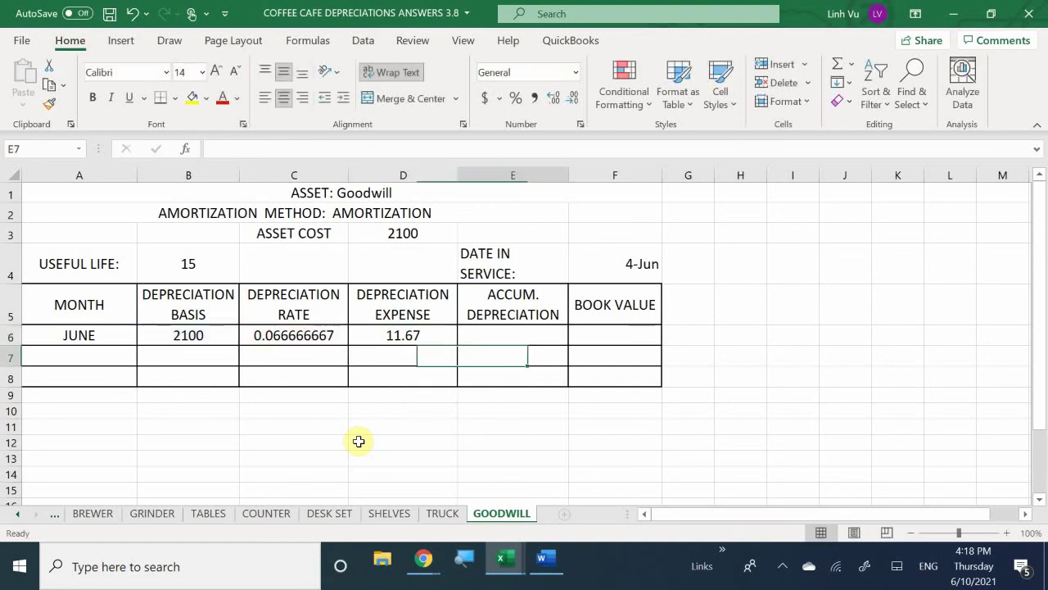
key("Up")
type("=")
key("Left")
key("Return")
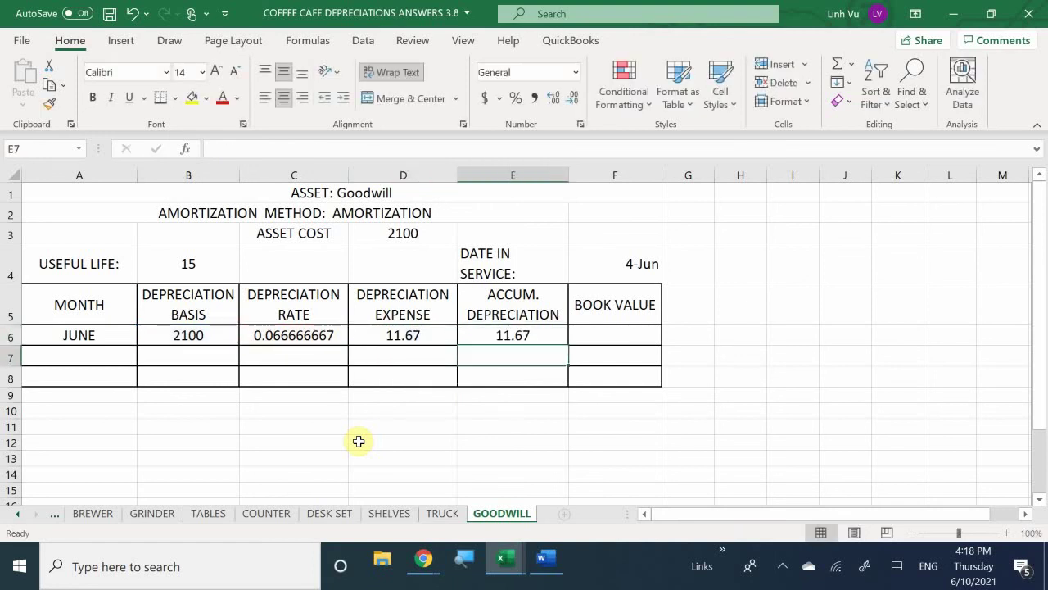
Step: Calculate June's book value in F6 with =D3-E6 and save the workbook
key("Right")
key("Up")
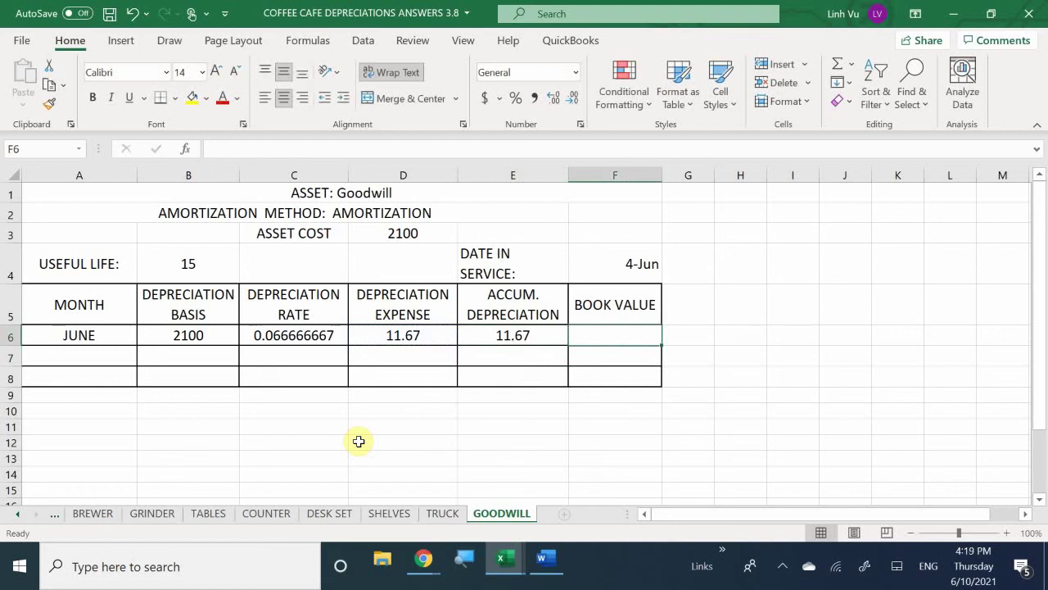
type("=")
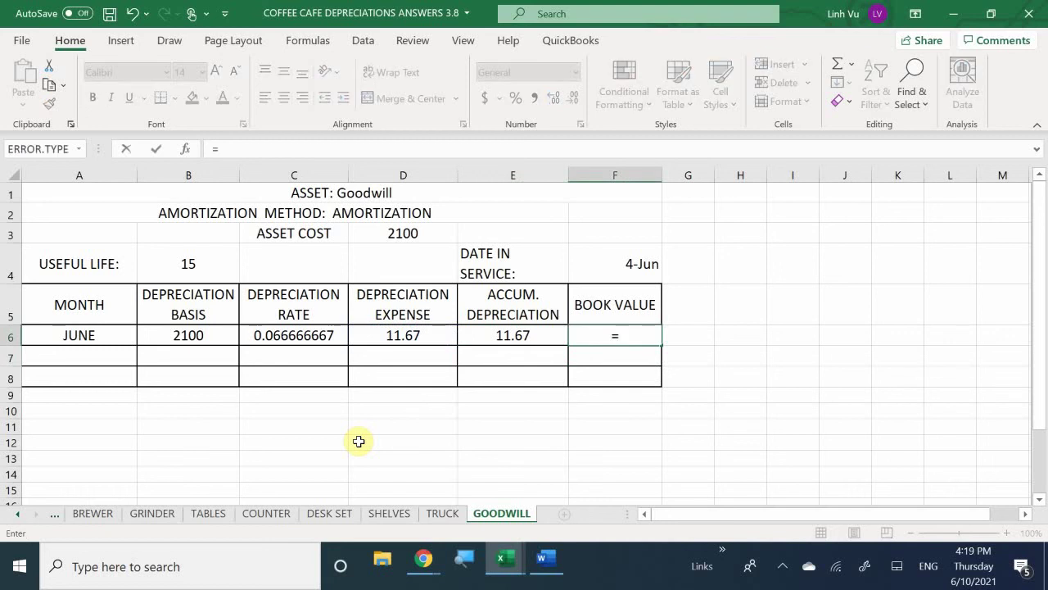
key("Up")
key("Up")
key("Up")
key("Left")
key("Left")
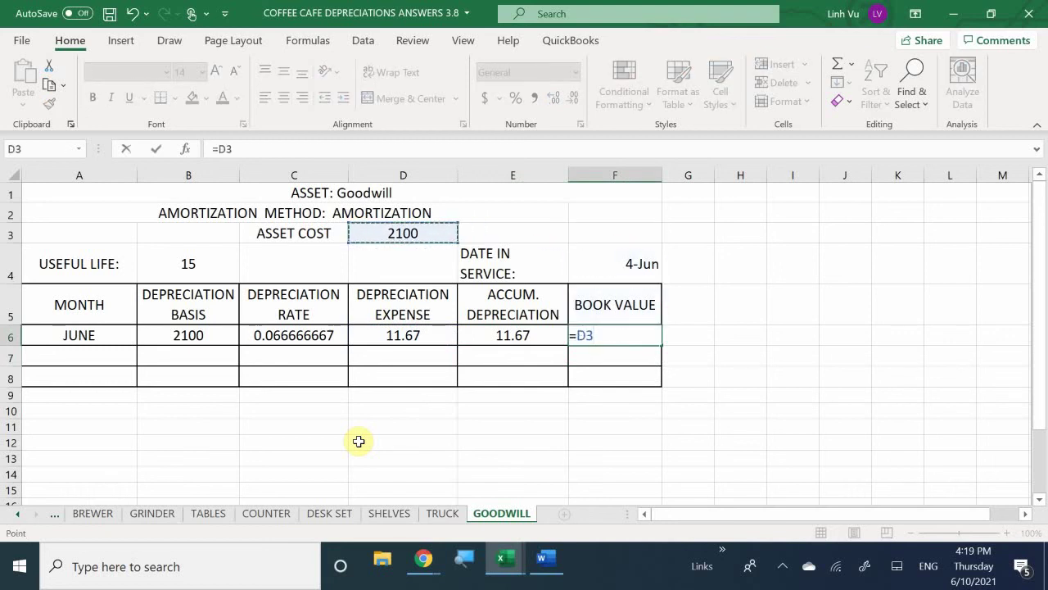
type("-")
key("Left")
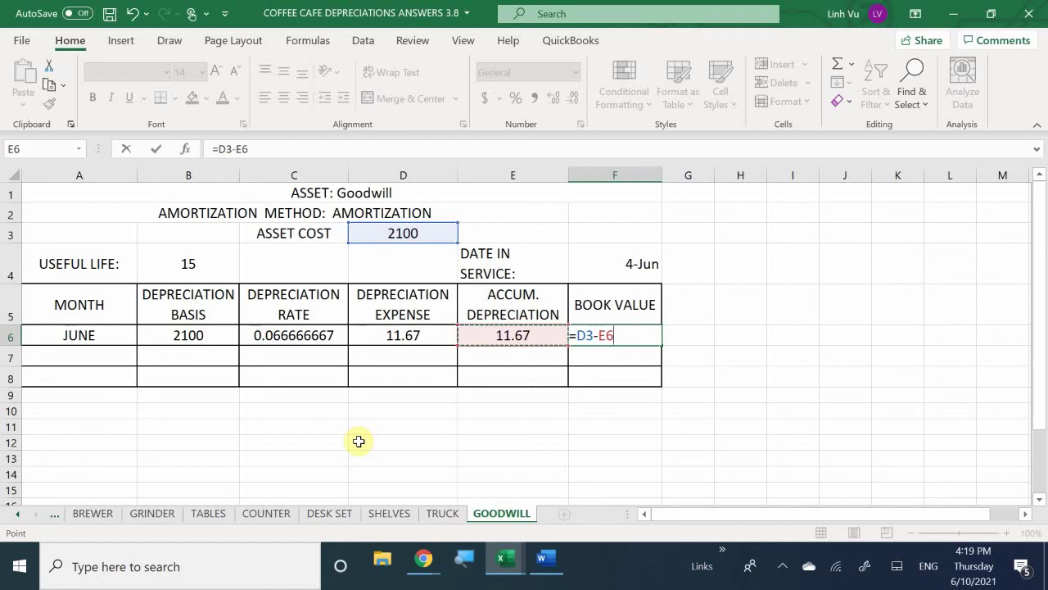
key("Return")
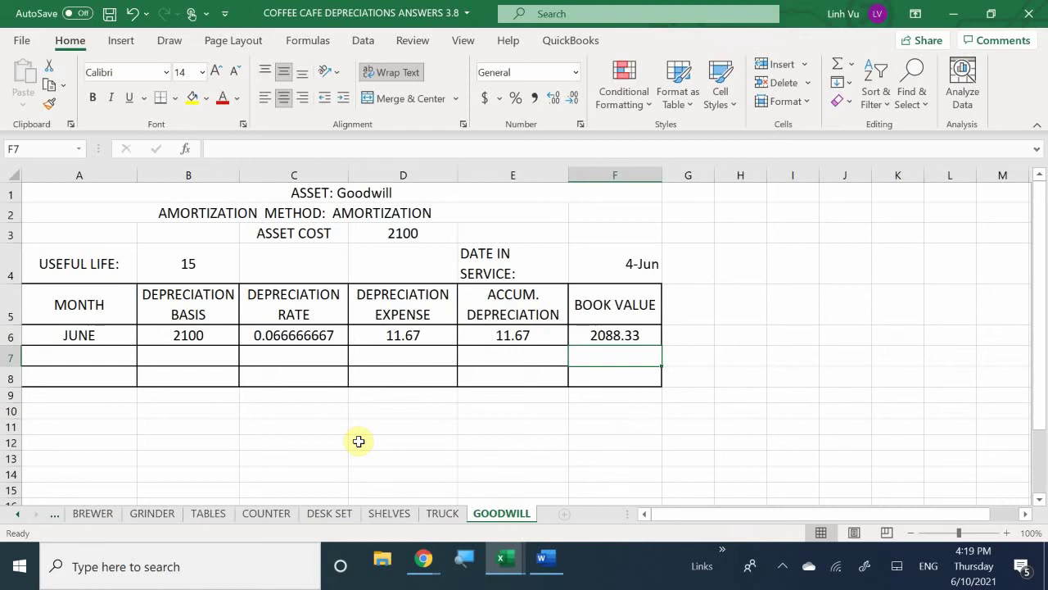
key("ctrl+s")
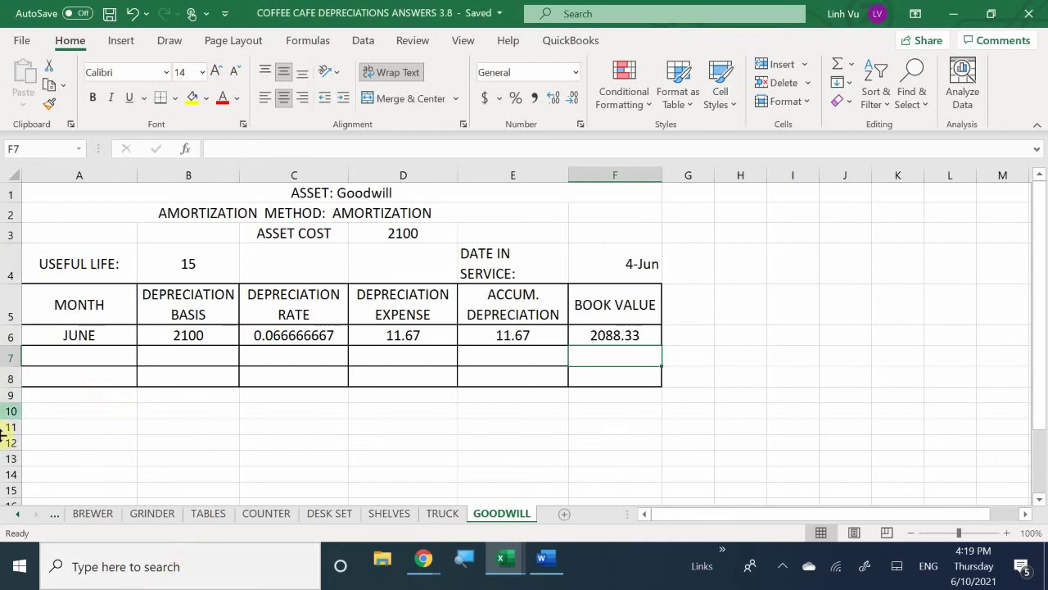
Step: Open the COMP sheet with the computer's depreciation schedule
left_click(14, 513)
left_click(14, 513)
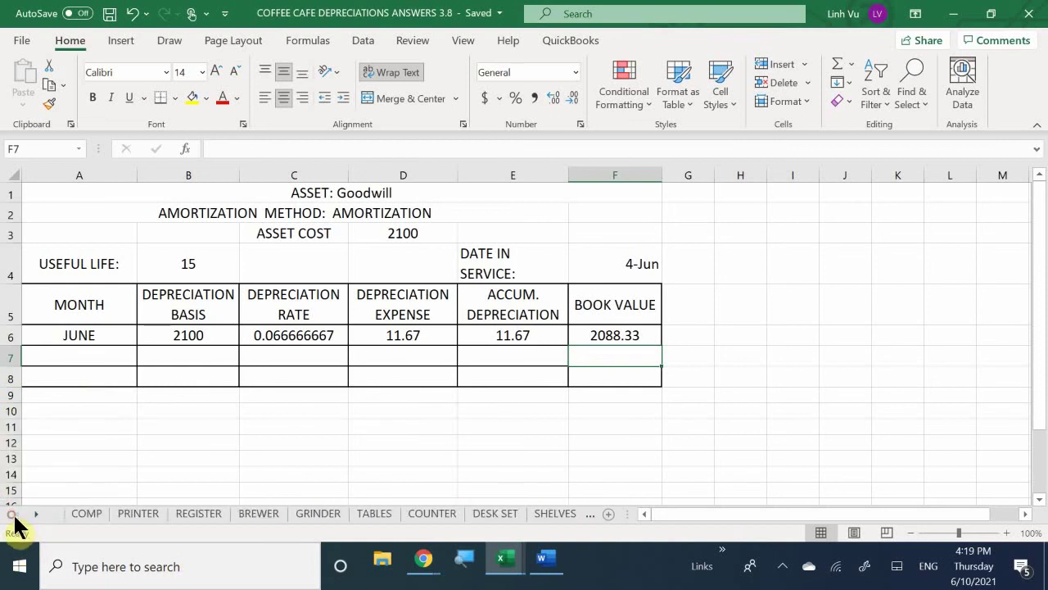
left_click(84, 515)
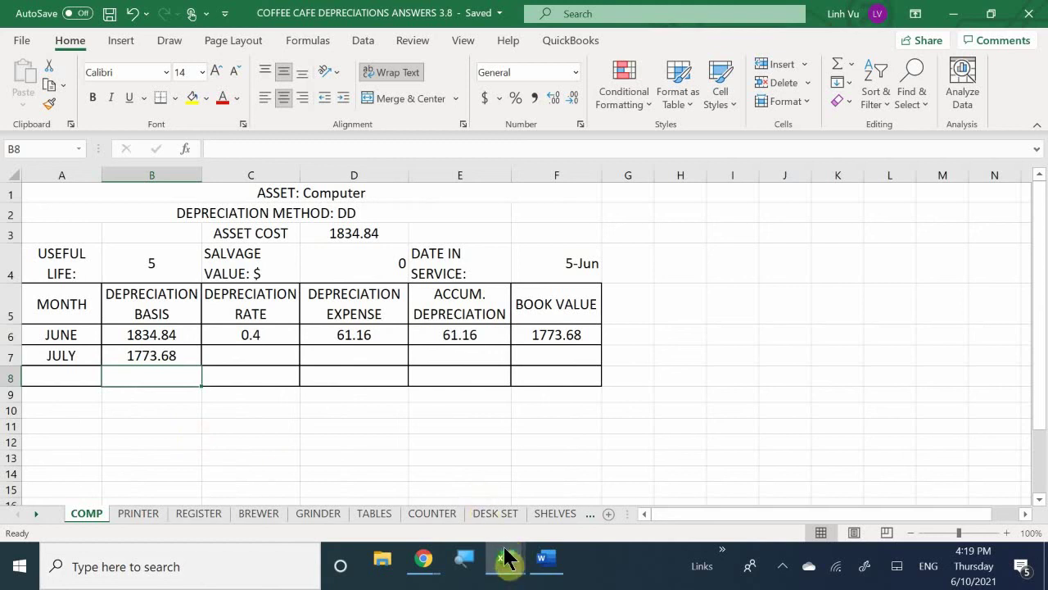
Step: Switch to the general journal workbook and select the first blank description line, B931, on page 23
mouse_move(508, 559)
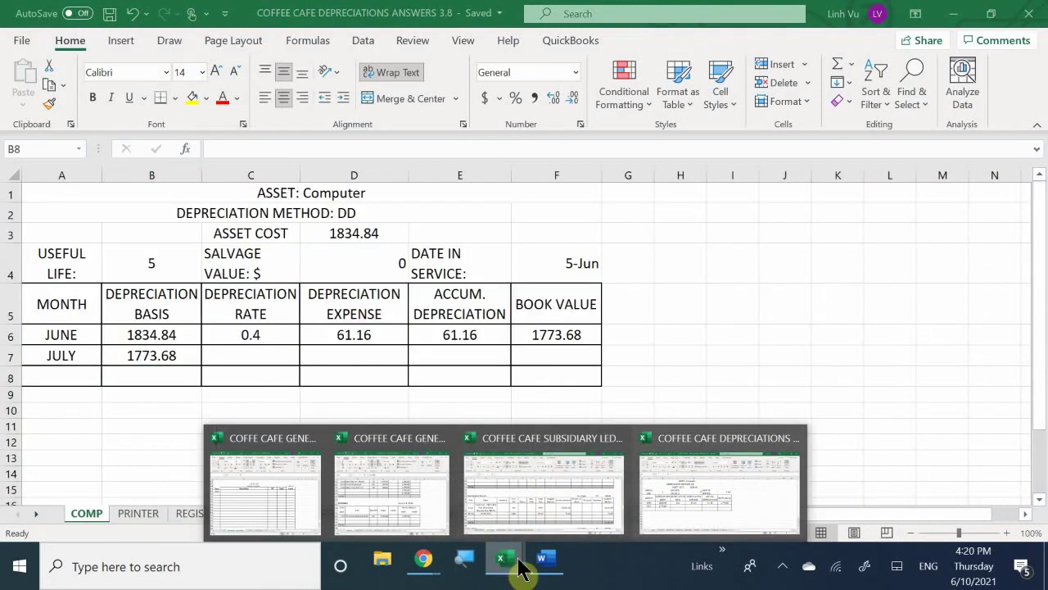
left_click(261, 476)
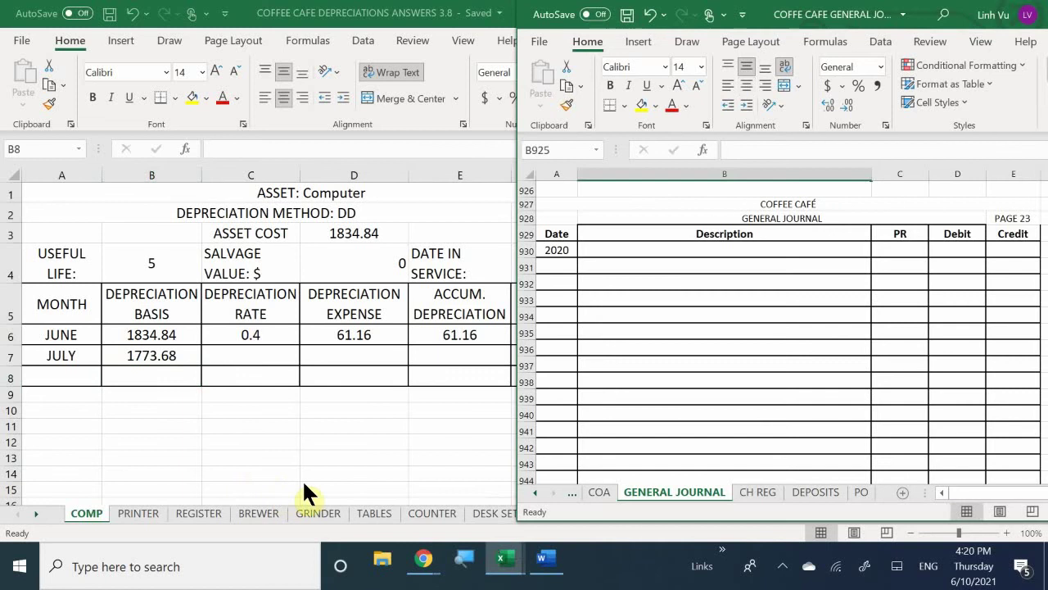
left_click(604, 267)
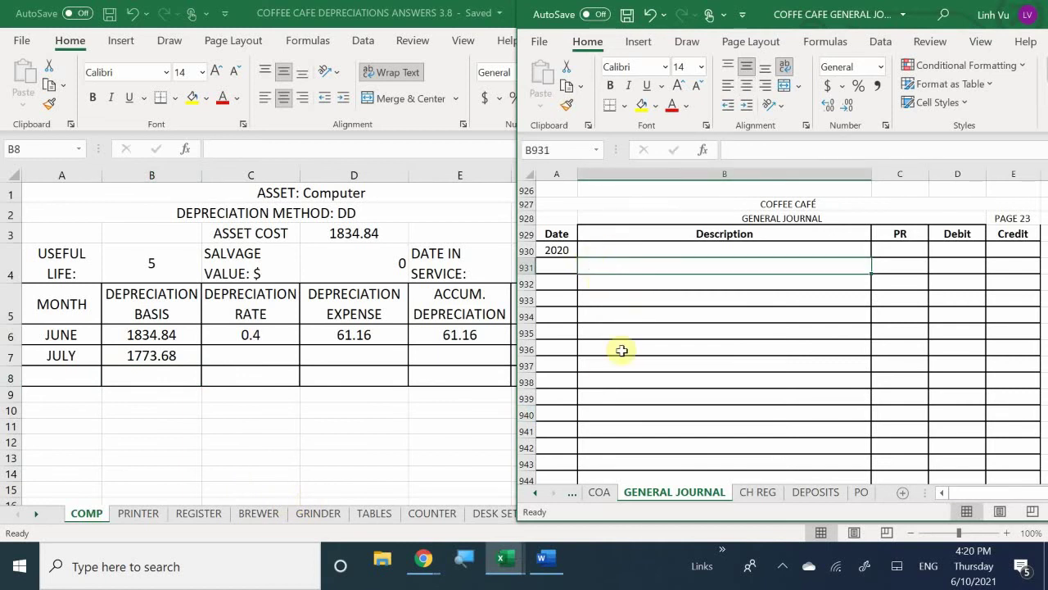
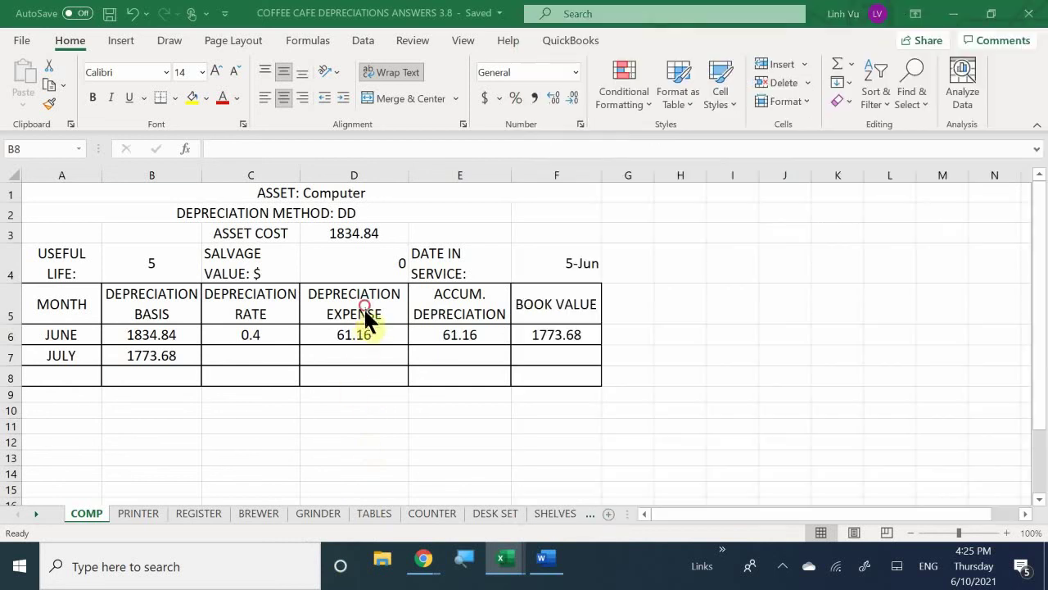
Step: Review the depreciation expense column D5:D8 on the computer's schedule and return to the general journal
key("super+Up")
left_click(351, 421)
left_click_drag(374, 303, 374, 379)
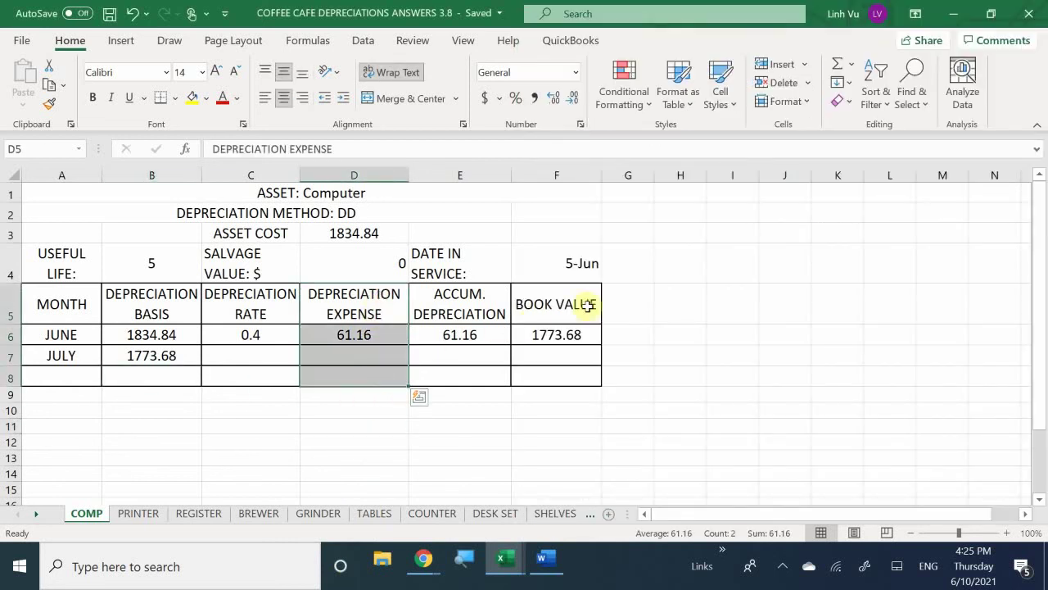
left_click(508, 564)
left_click(283, 484)
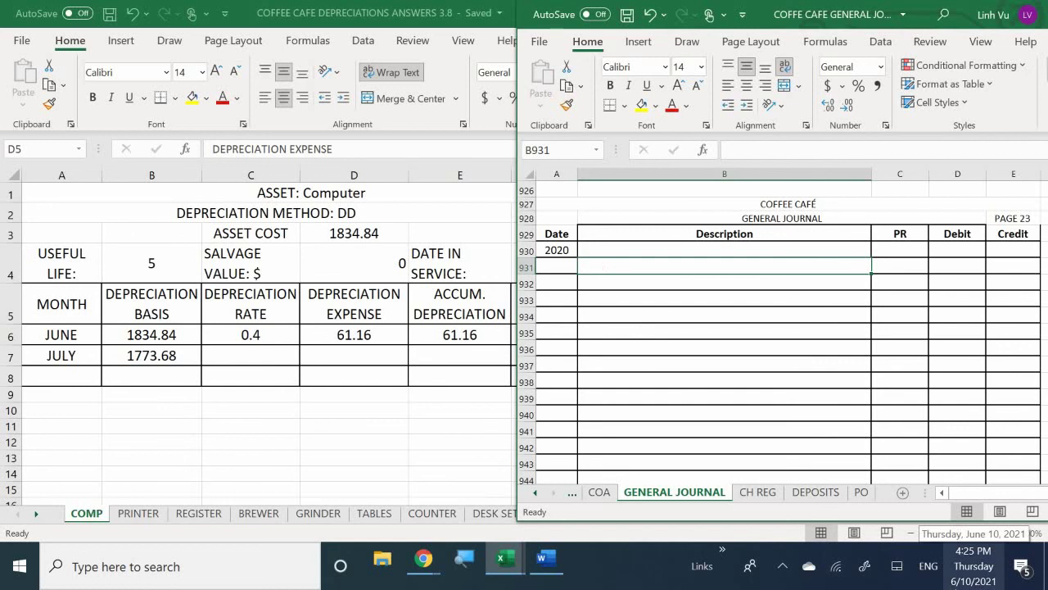
type("d")
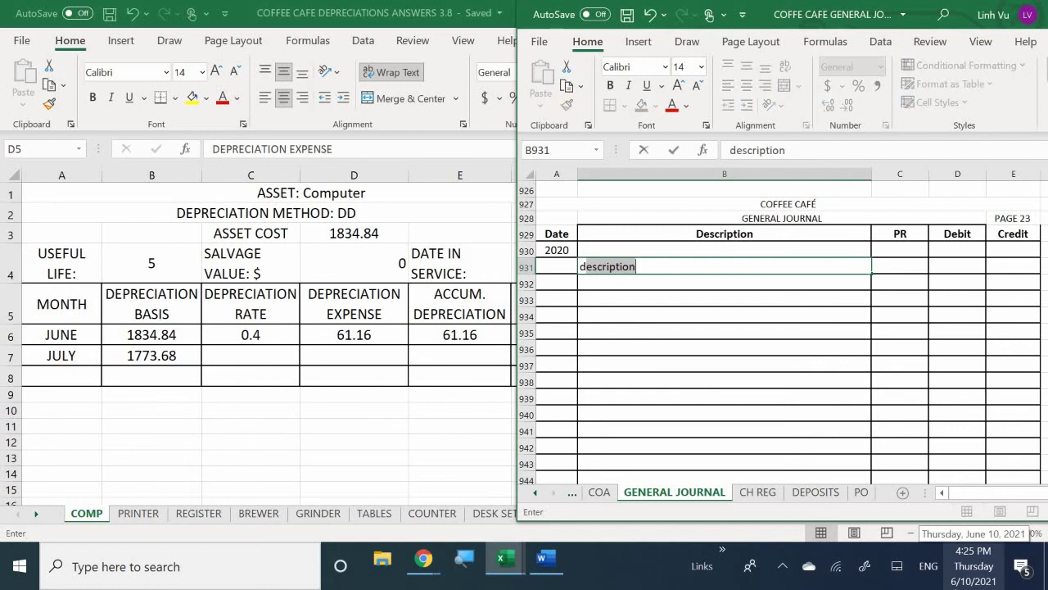
key("BackSpace")
key("BackSpace")
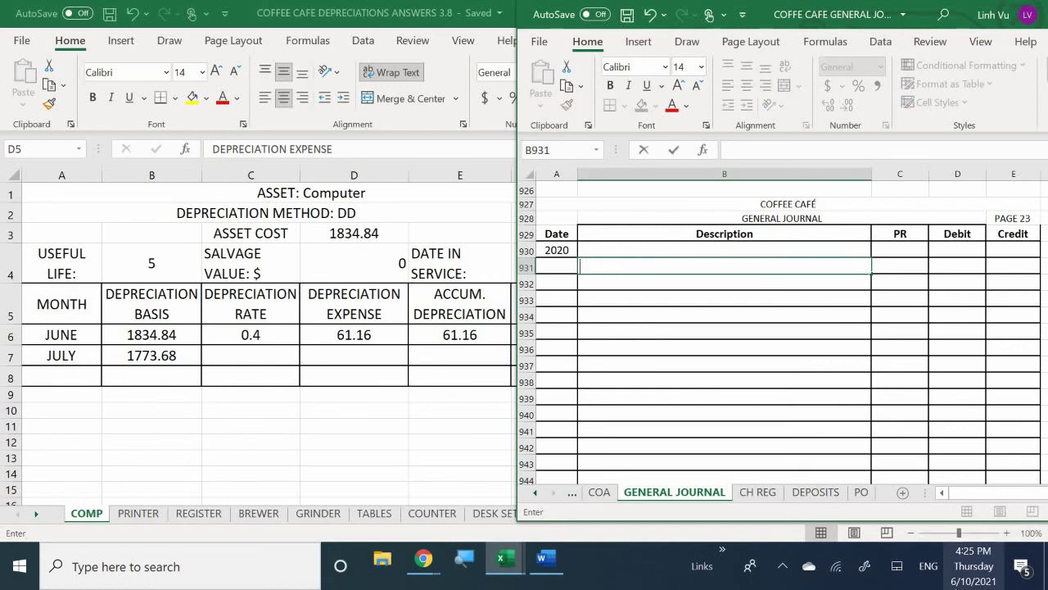
type("dE")
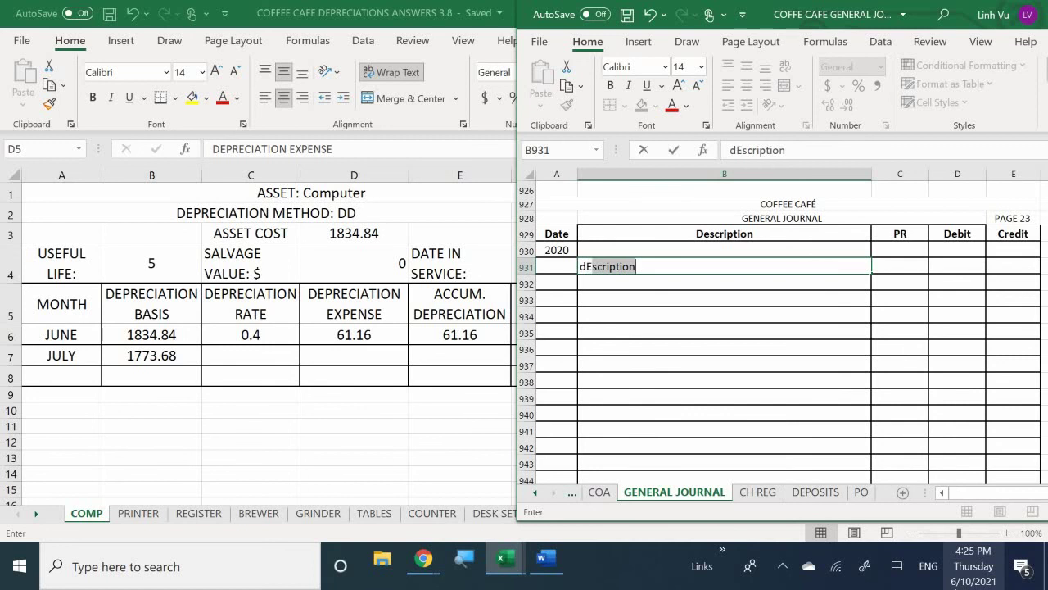
type("PREC")
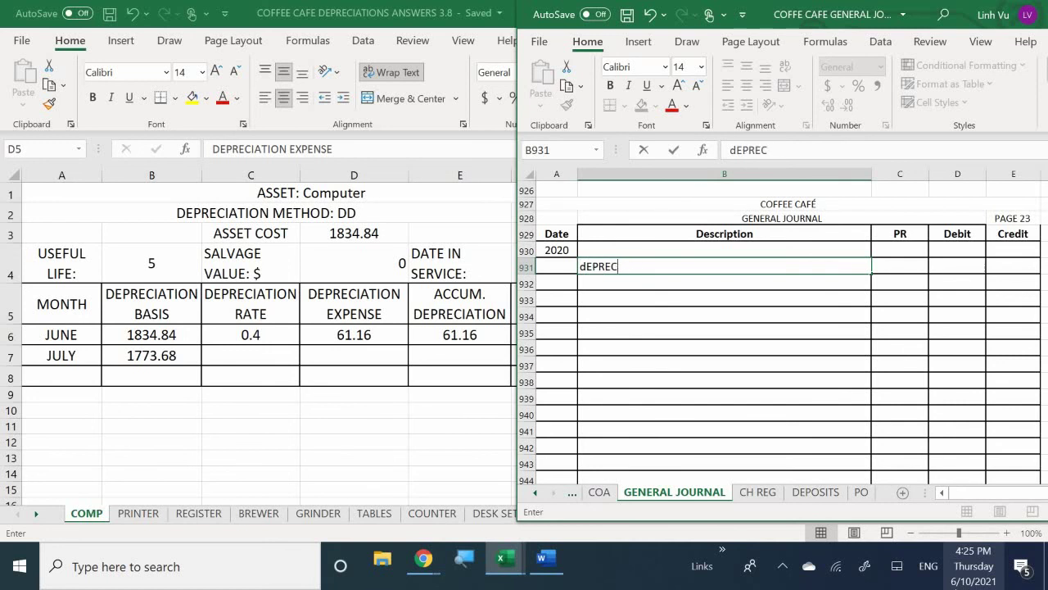
type("IATION")
key("BackSpace")
key("BackSpace")
key("BackSpace")
key("BackSpace")
key("BackSpace")
key("BackSpace")
key("BackSpace")
key("BackSpace")
key("BackSpace")
key("BackSpace")
key("BackSpace")
key("BackSpace")
Step: Enter Depreciation Expense as the description in B931 and date the entry 6/30 in A931
type("De")
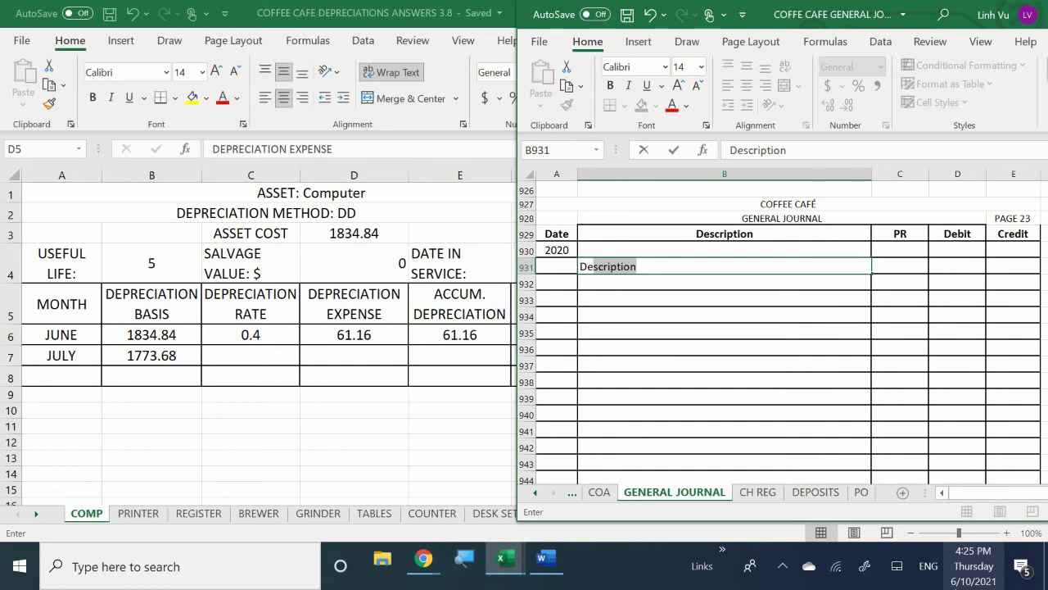
type("preciat")
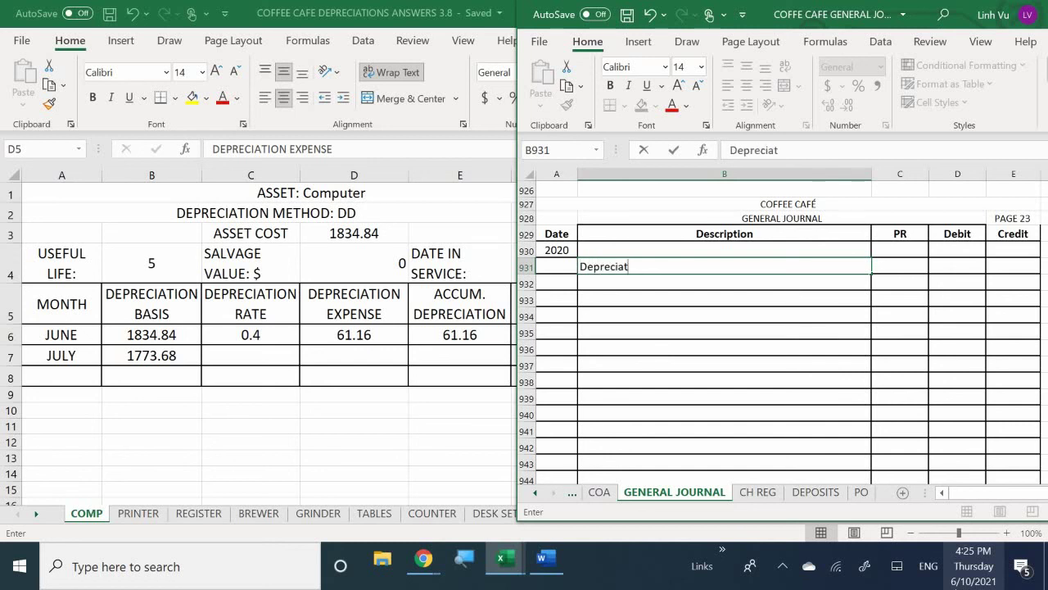
type("ion Expense")
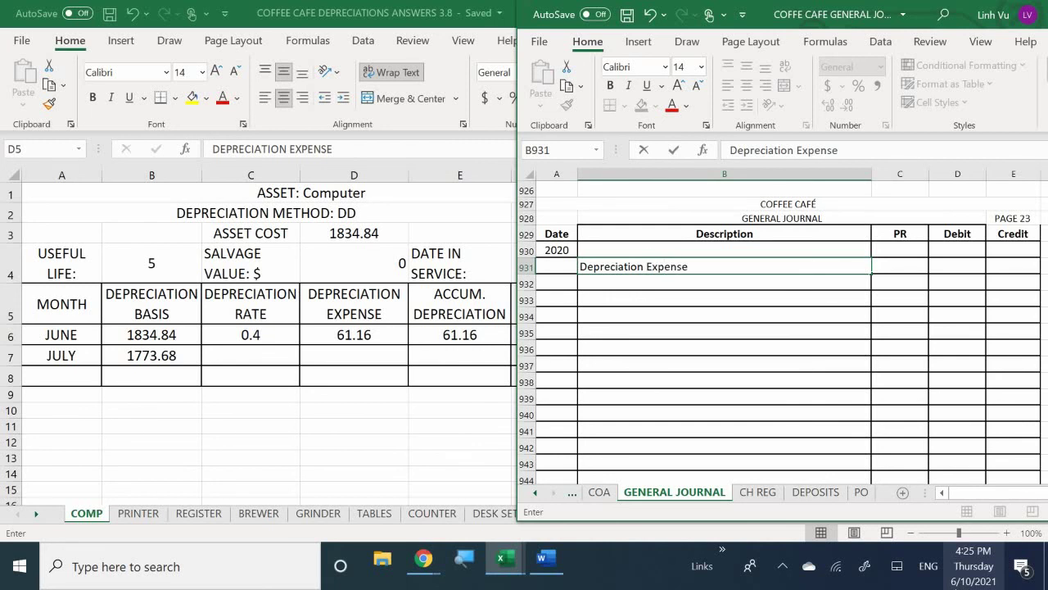
key("Return")
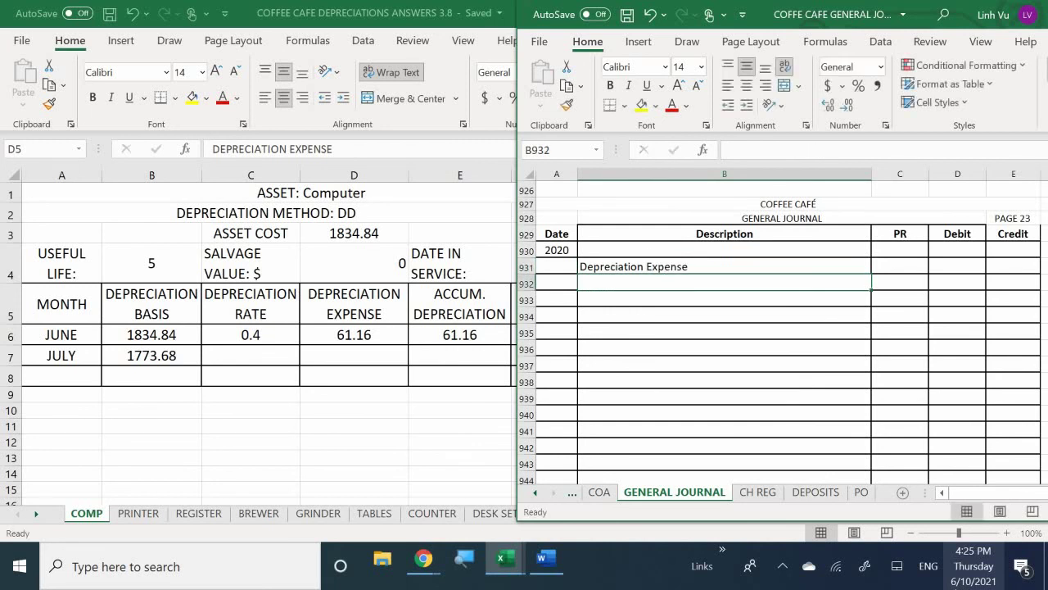
left_click(557, 266)
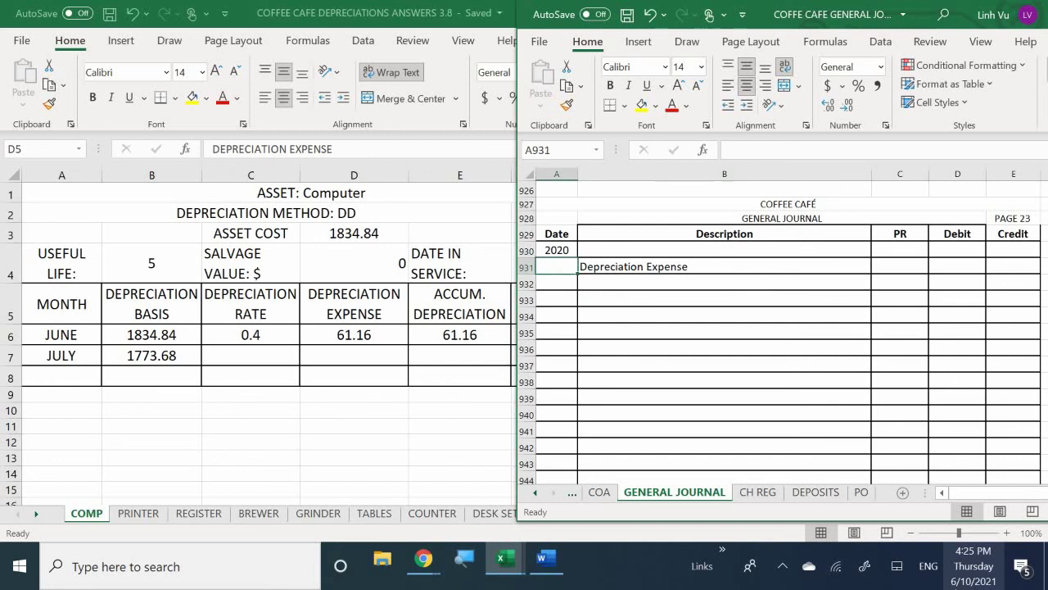
type("6/30")
key("Return")
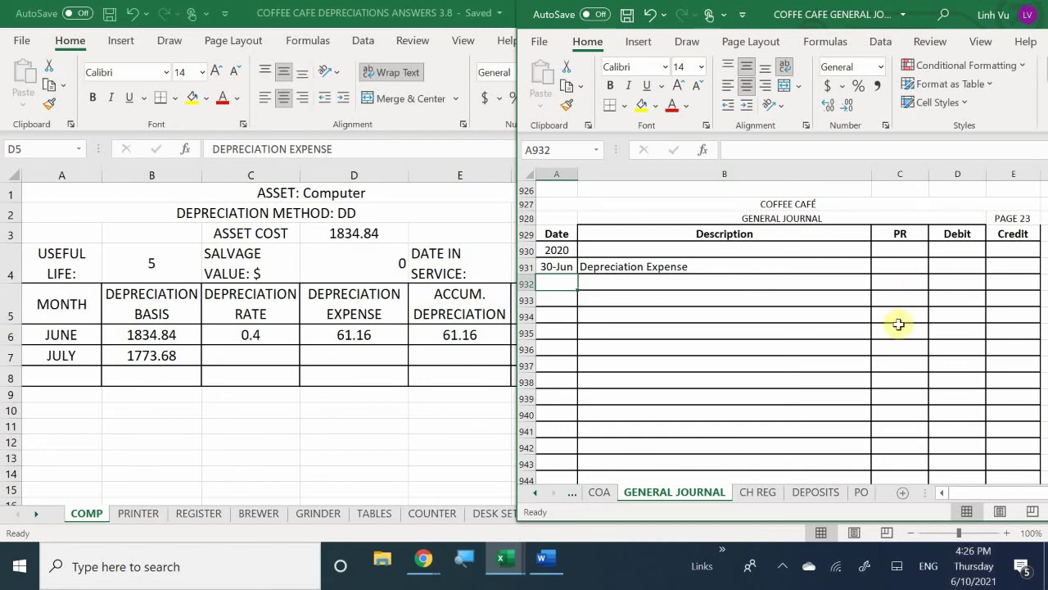
Step: Enter 66000 as the posting reference for the Depreciation Expense line in C931
left_click(897, 254)
left_click(892, 264)
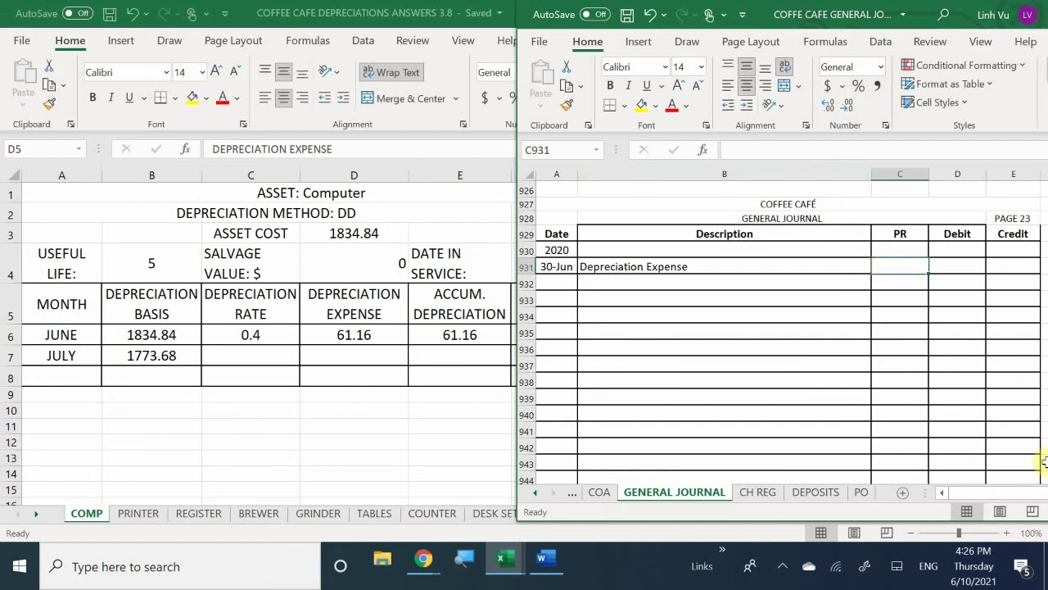
type("6600")
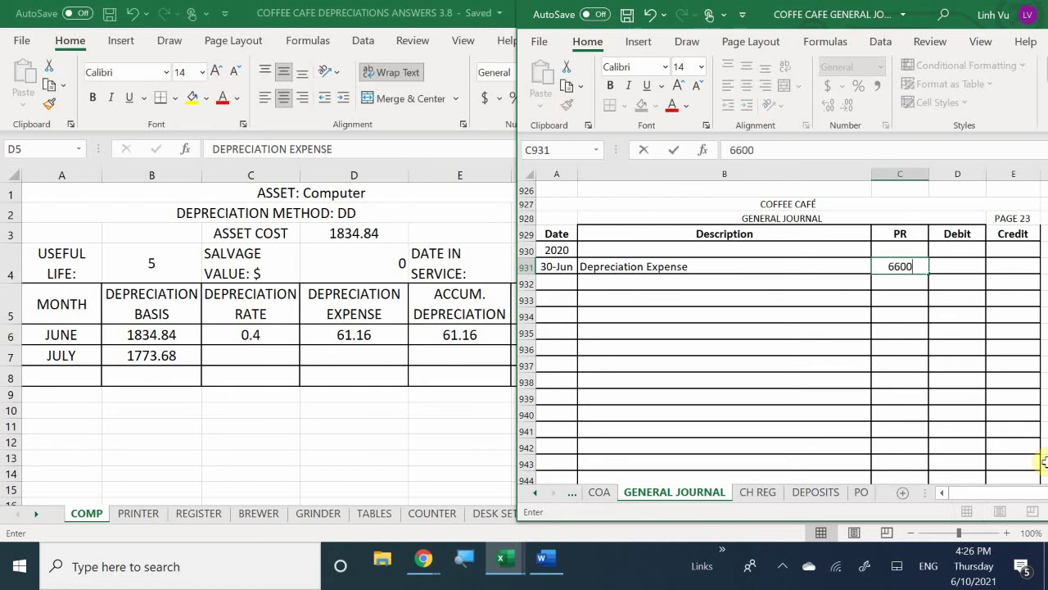
type("0")
key("Return")
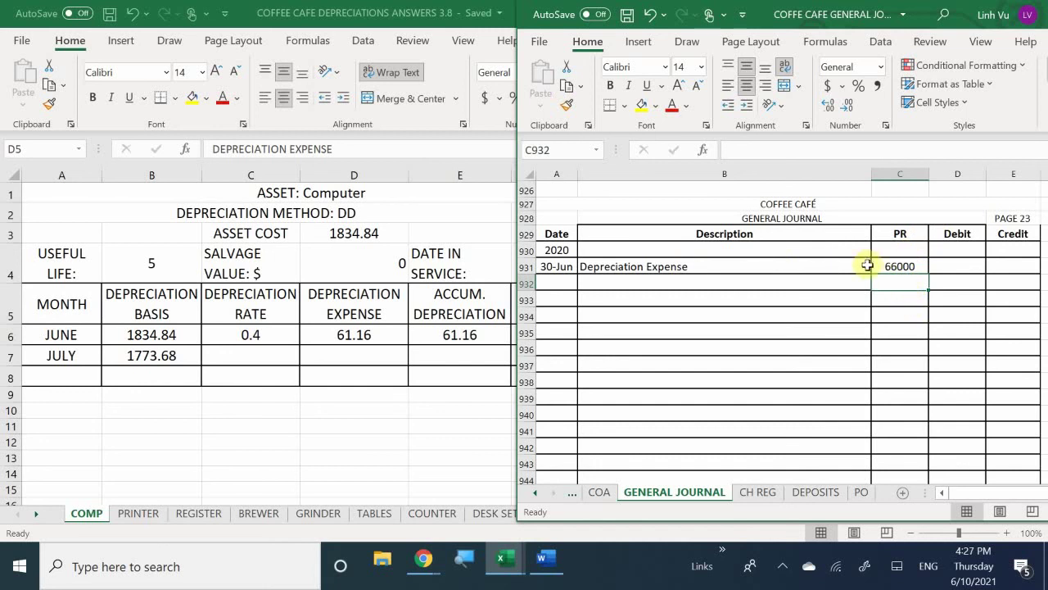
Step: Enter the indented account Accum. Depreciation - Computer in B932 with posting reference 14011 in C932
left_click(950, 267)
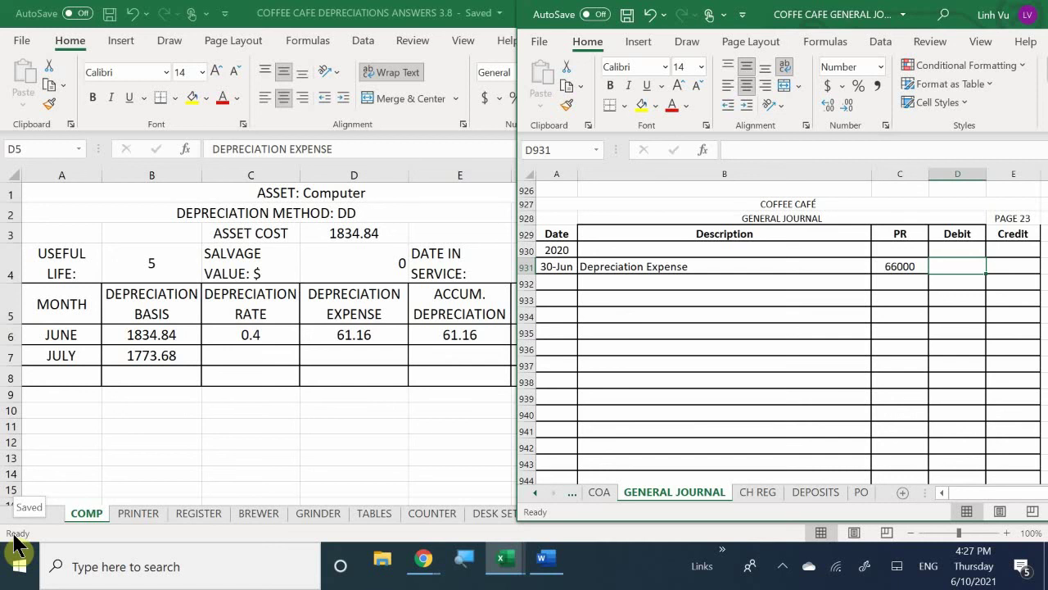
left_click(609, 284)
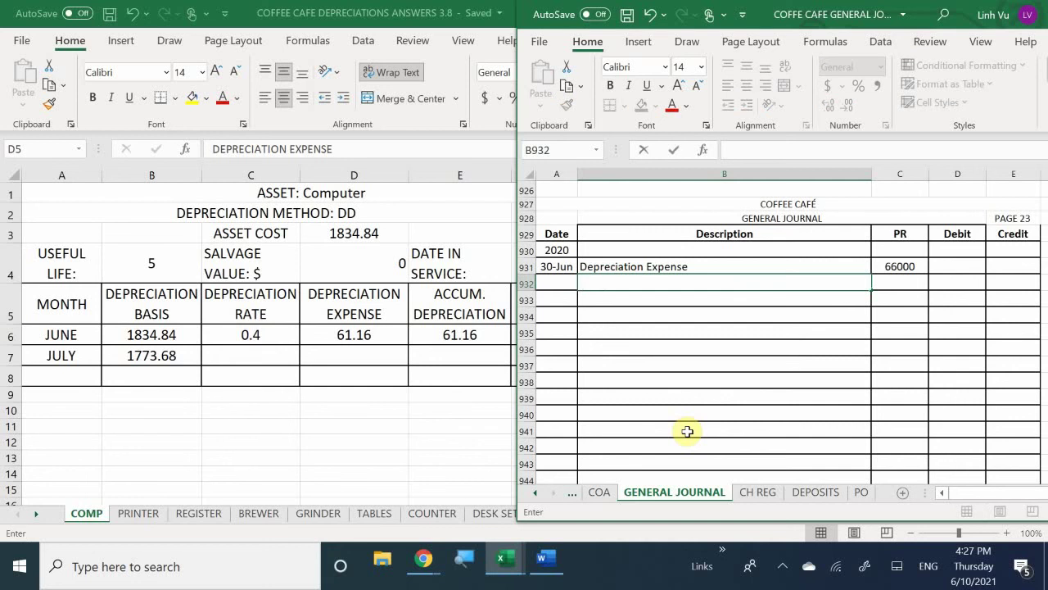
type("Accum. Depreciatio")
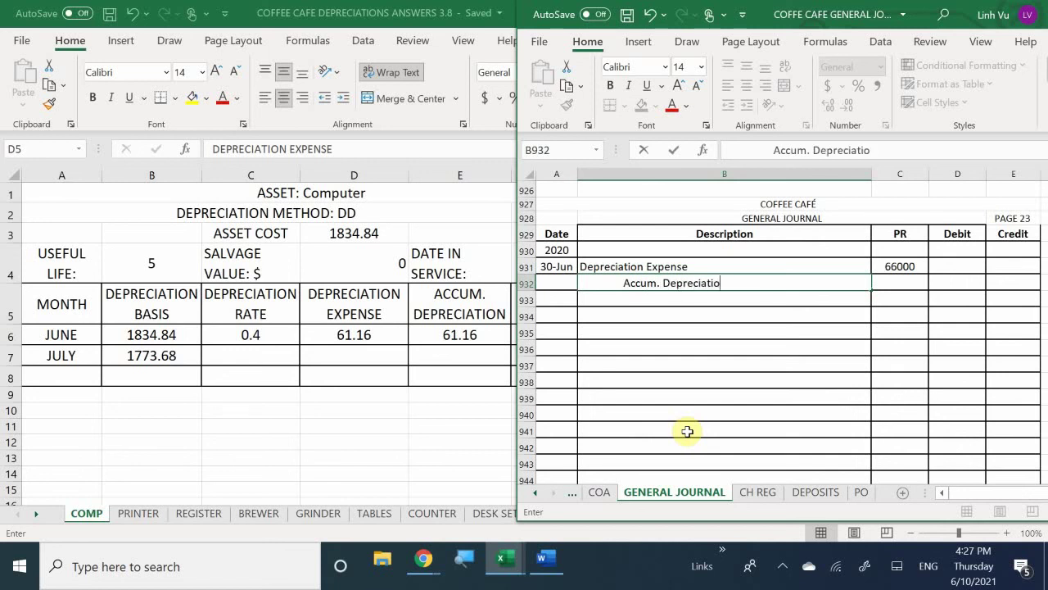
type("n -")
type("Compute")
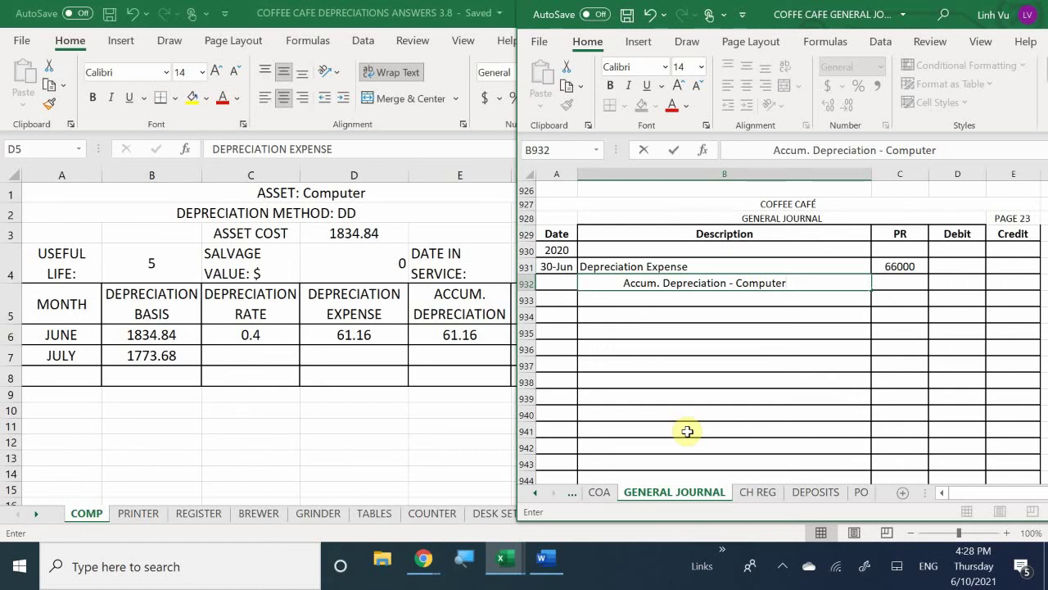
key("Tab")
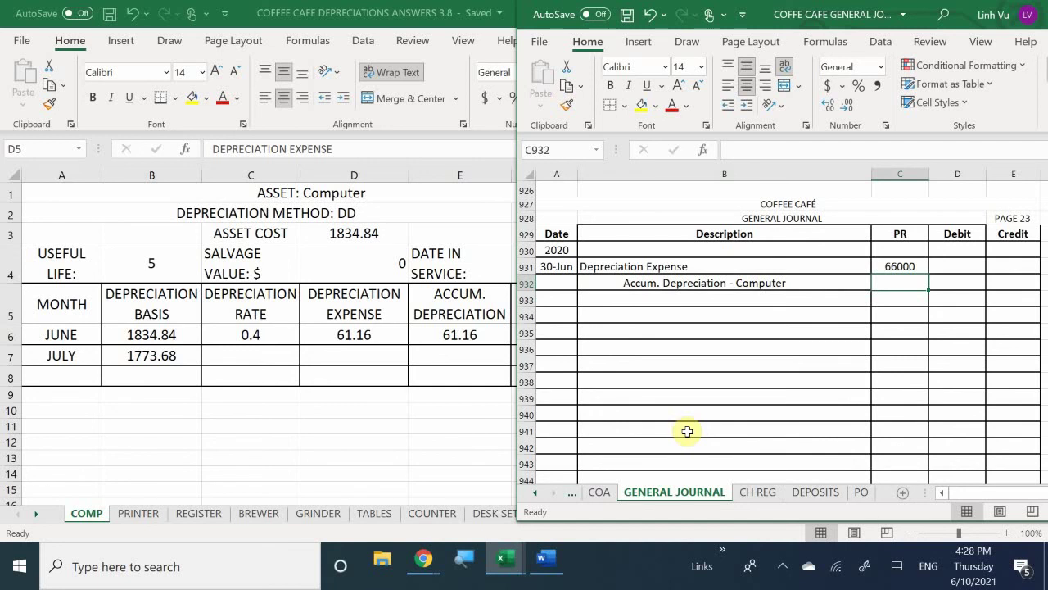
type("1401")
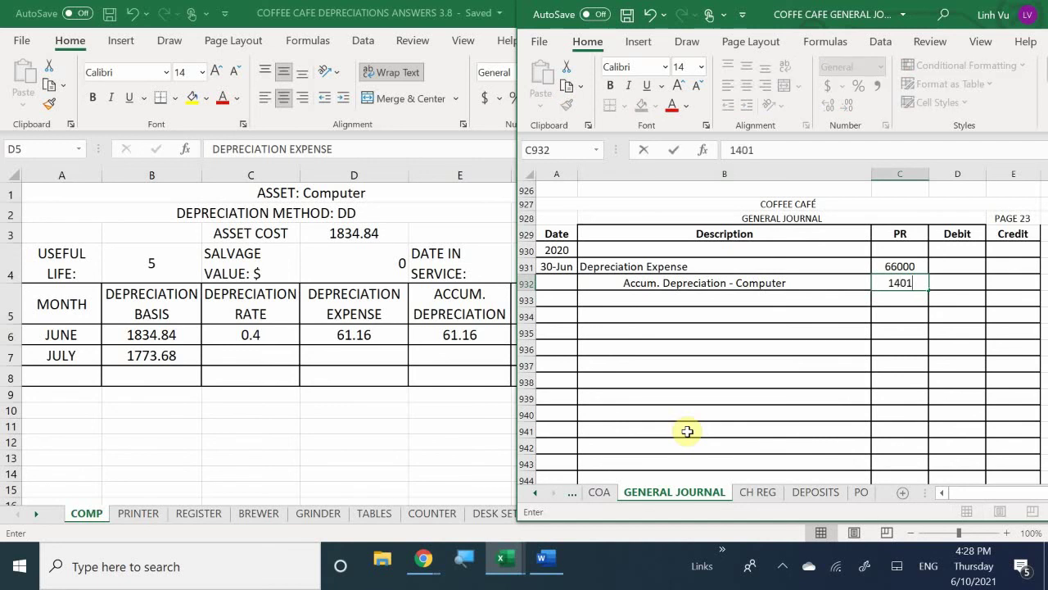
type("1")
key("Return")
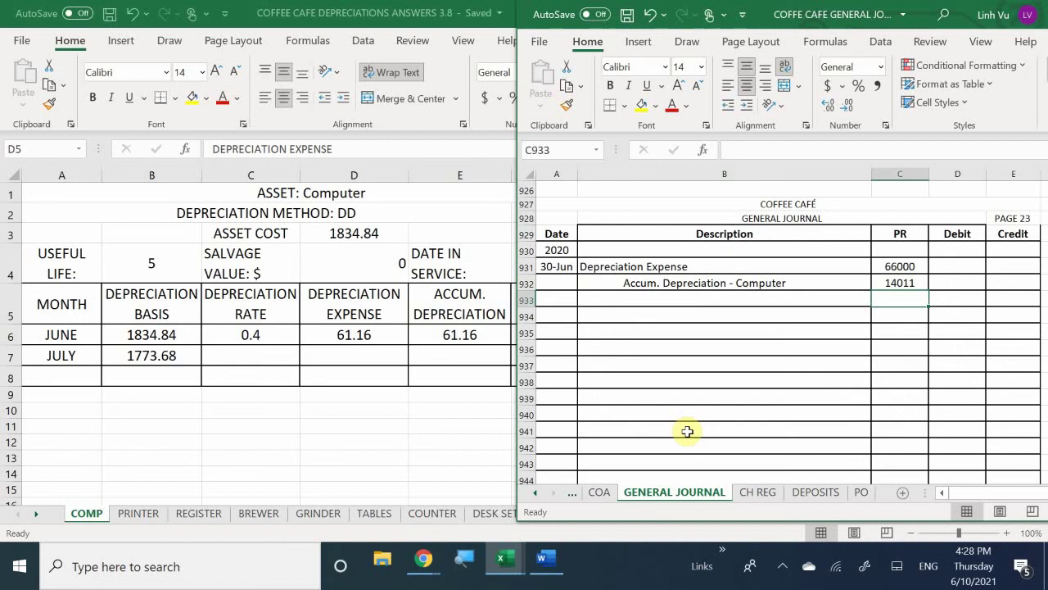
Step: Credit 61.16 to the computer's accumulated depreciation line in E932
key("Down")
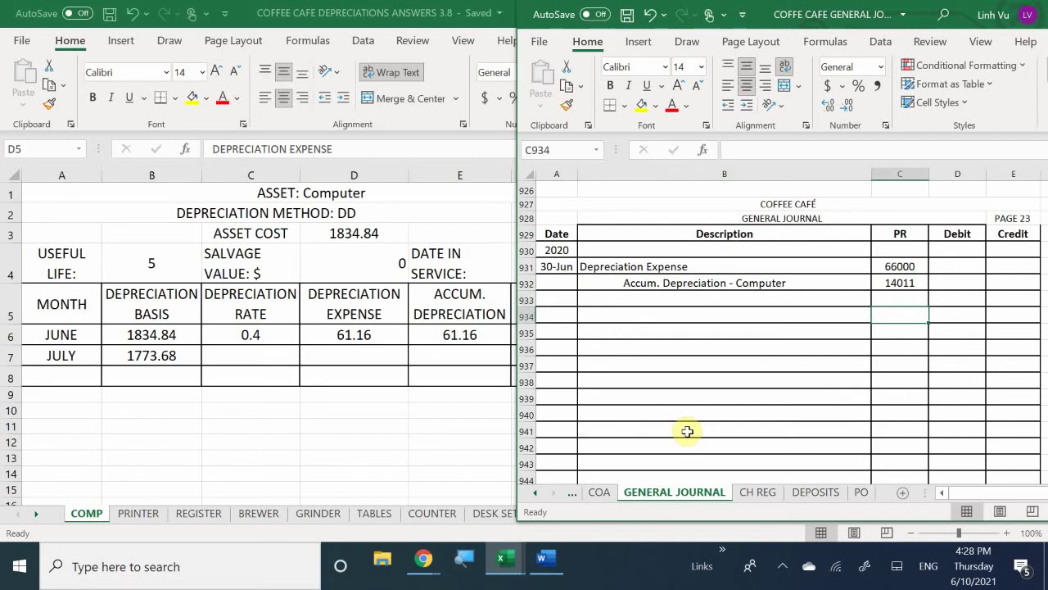
key("Right")
key("Up")
key("Up")
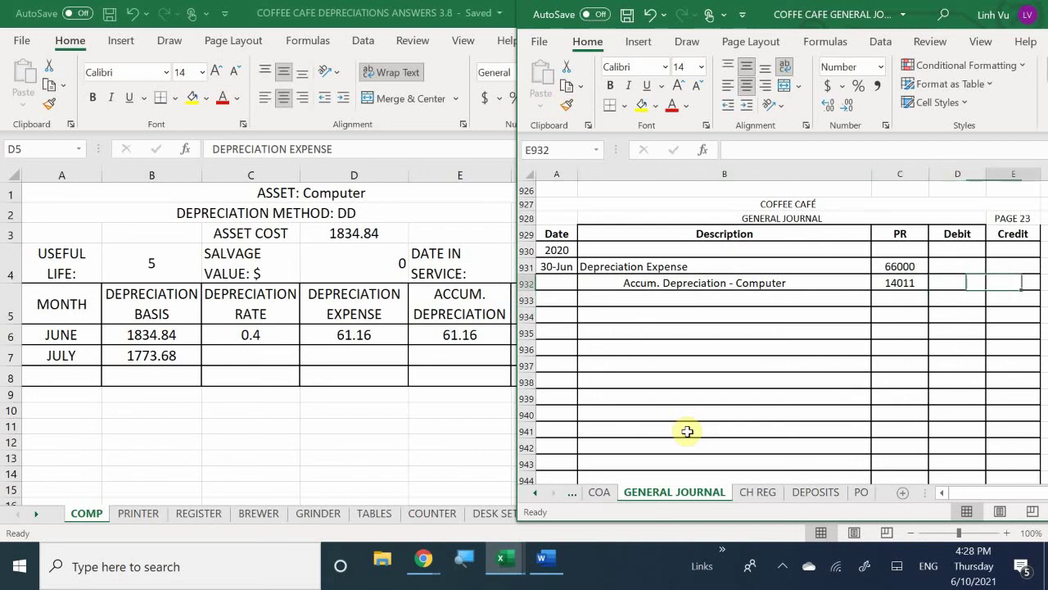
key("Right")
type("61.1")
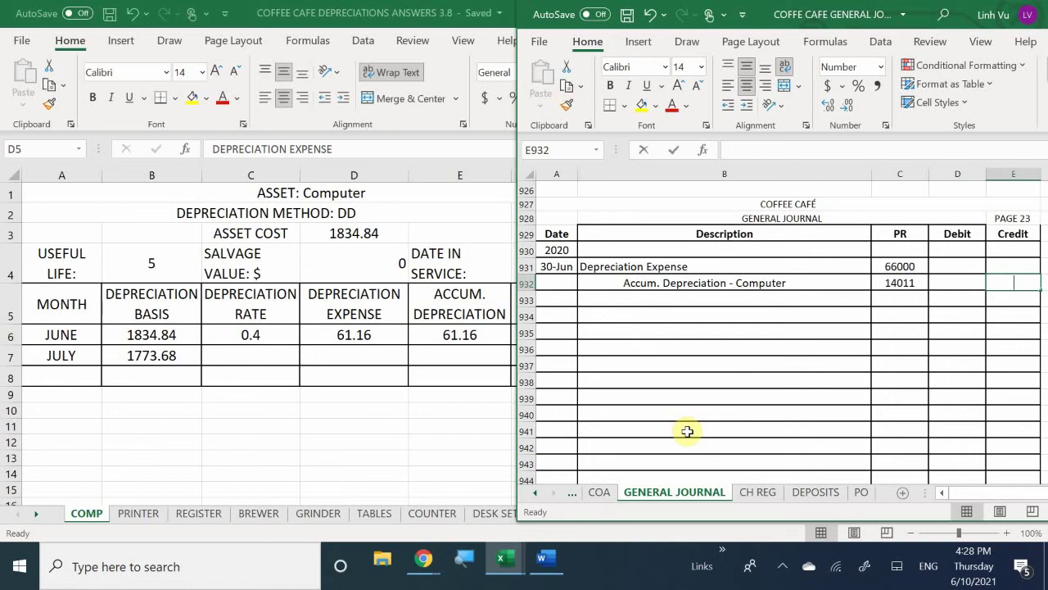
type("6")
key("Return")
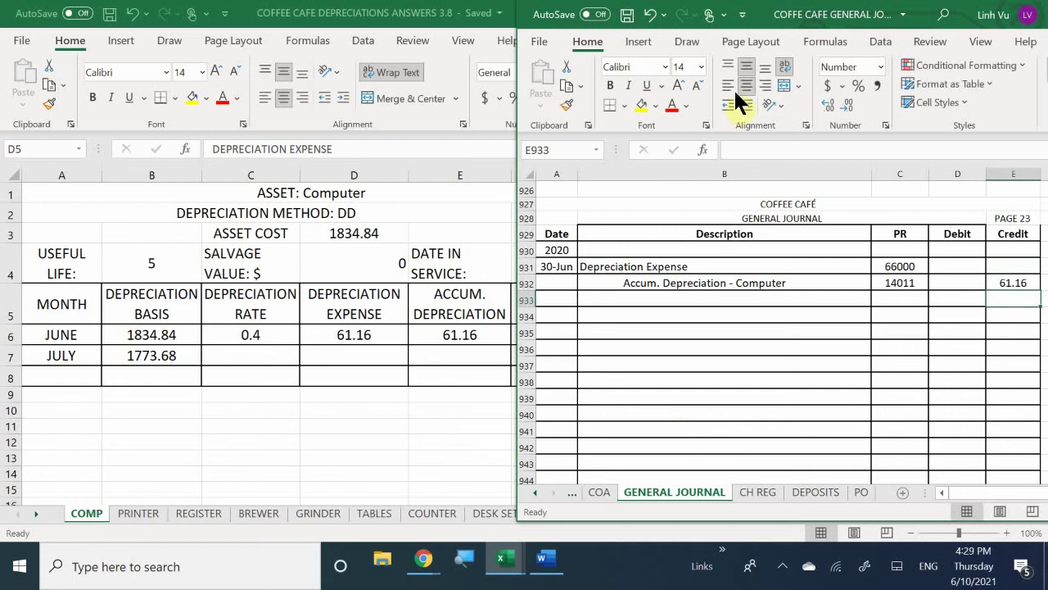
Step: Open the PRINTER sheet in the depreciation workbook and narrow its restored window to fit beside the general journal
left_click(133, 511)
left_click(136, 515)
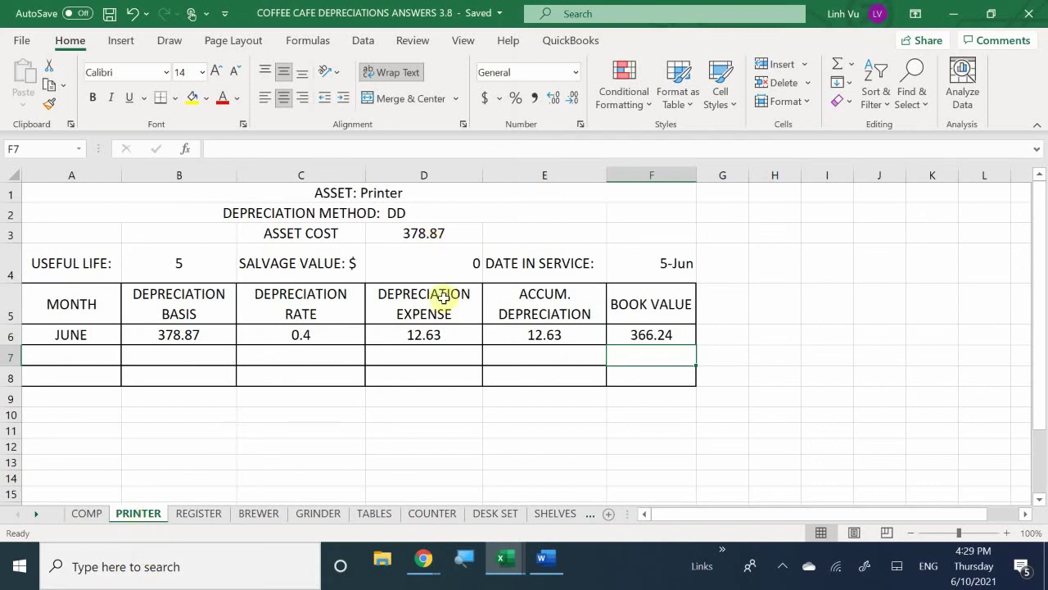
double_click(461, 13)
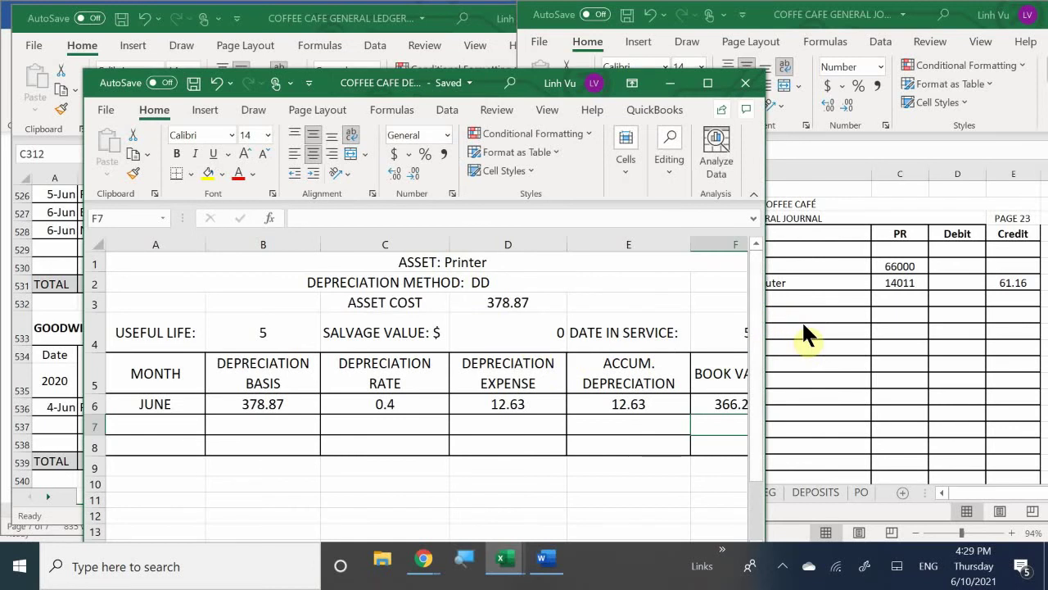
left_click(801, 320)
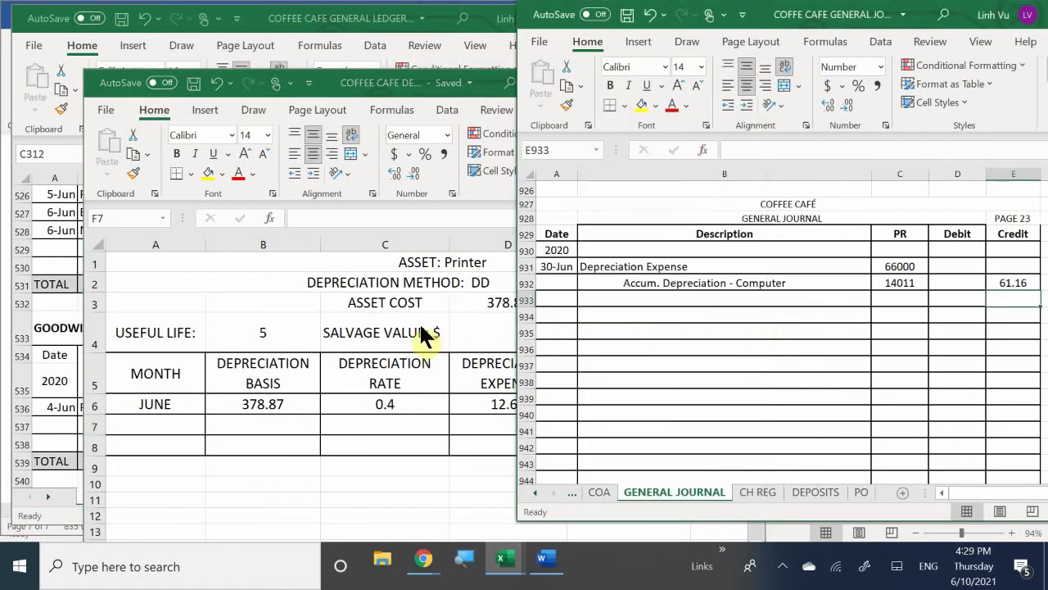
left_click(399, 490)
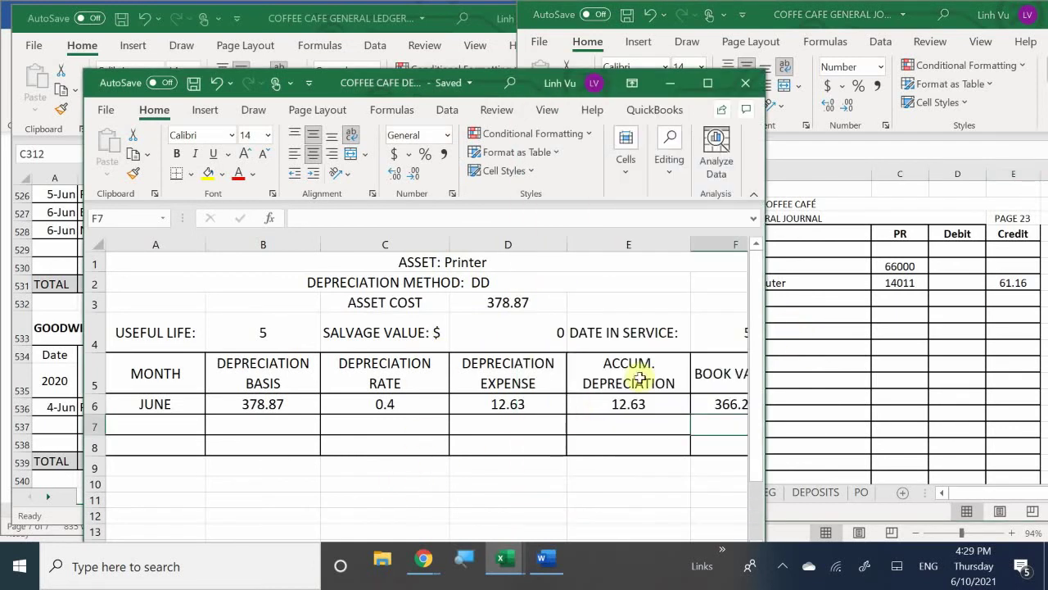
left_click_drag(766, 352, 558, 389)
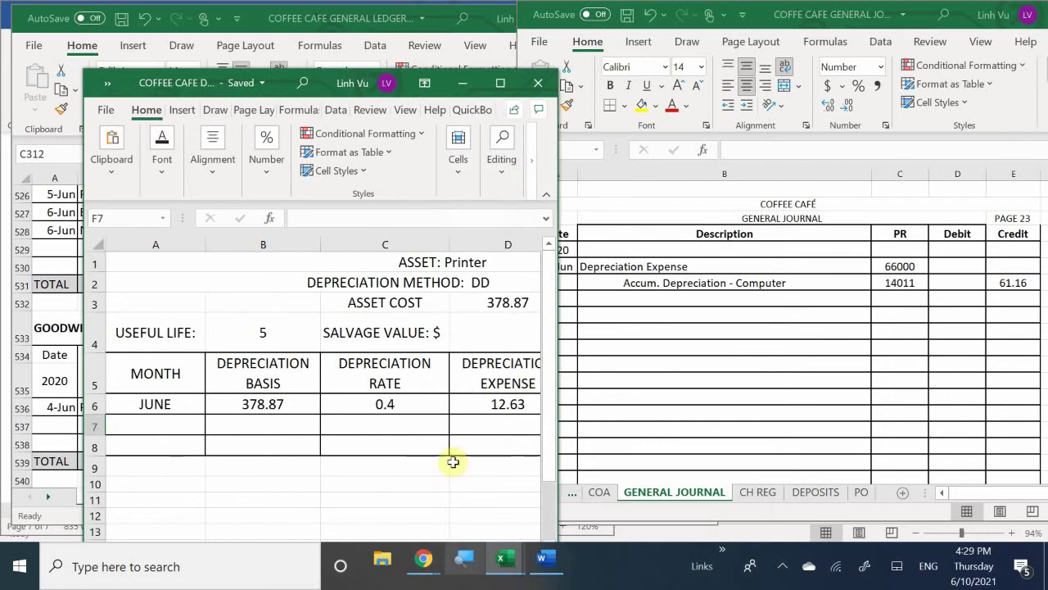
Step: Place the printer depreciation schedule beside the general journal and enter the indented account Accum. Depreciation - printer in B933
left_click_drag(333, 91, 269, 22)
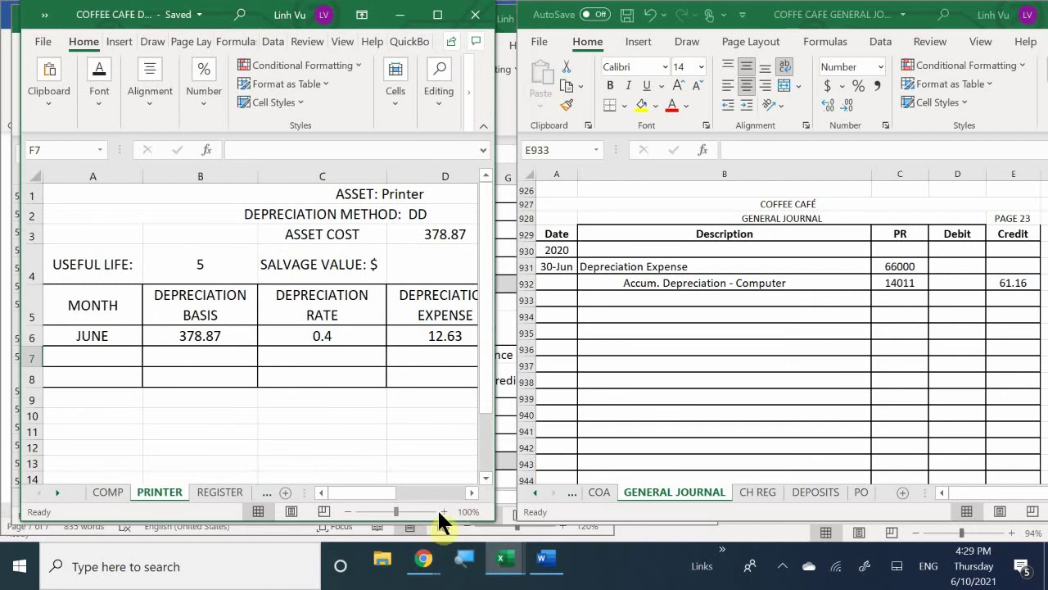
left_click_drag(388, 488, 410, 492)
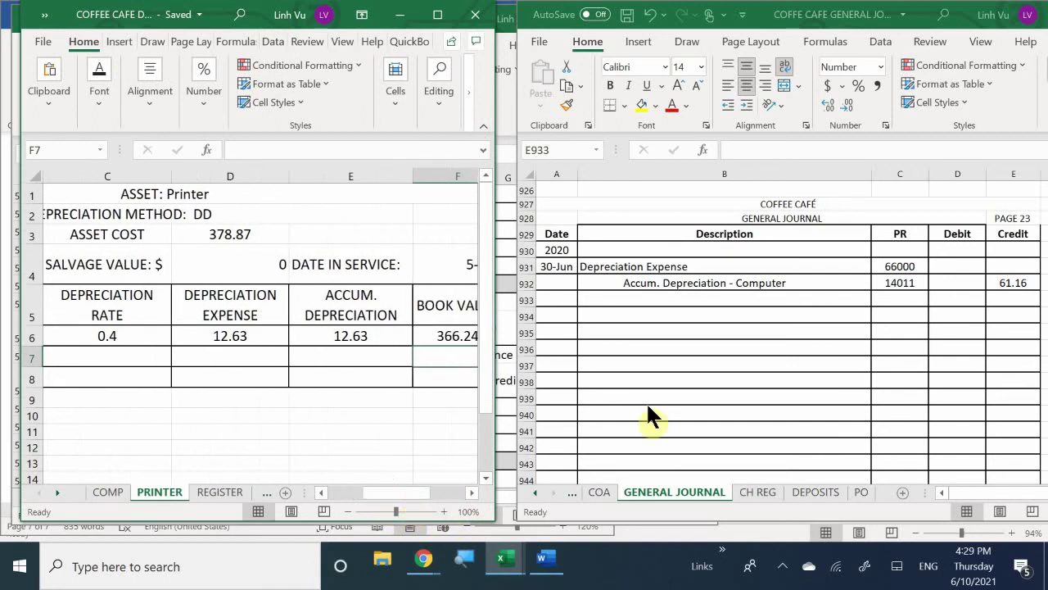
left_click(629, 303)
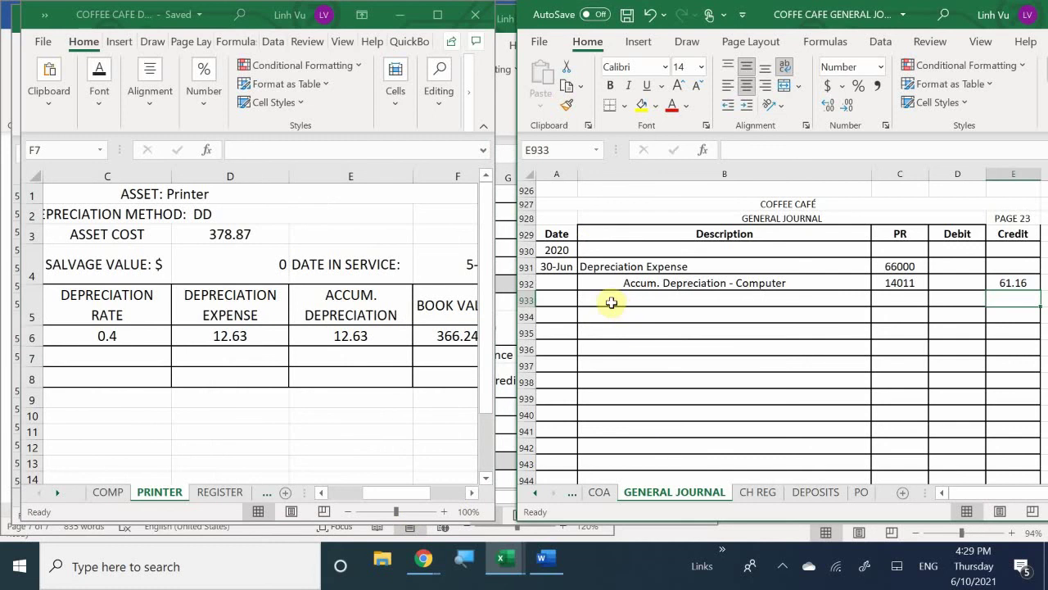
left_click(608, 298)
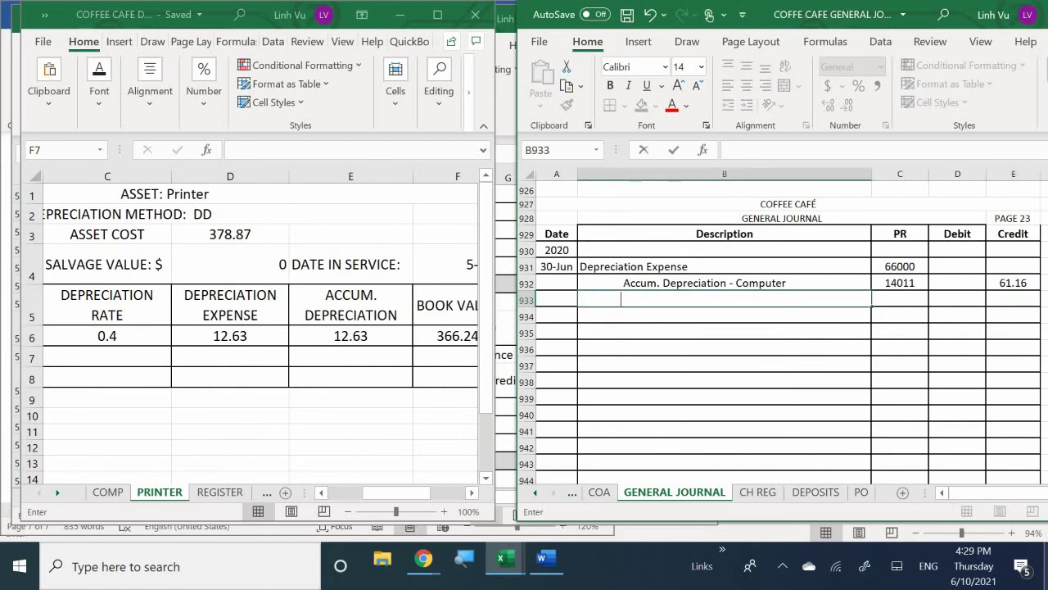
type("Accum. Depreci")
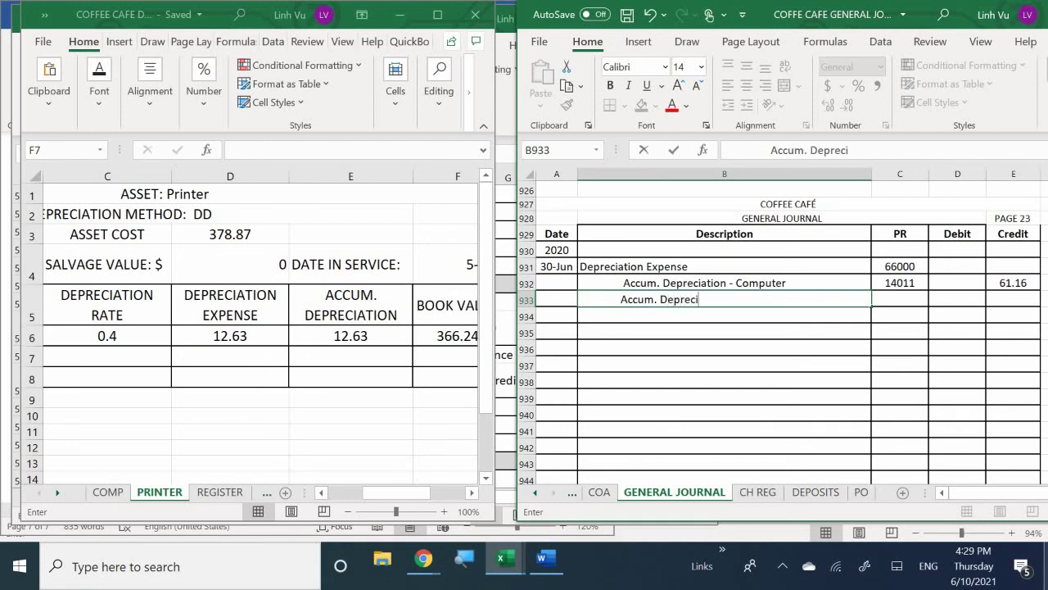
type("ation - printer")
key("Tab")
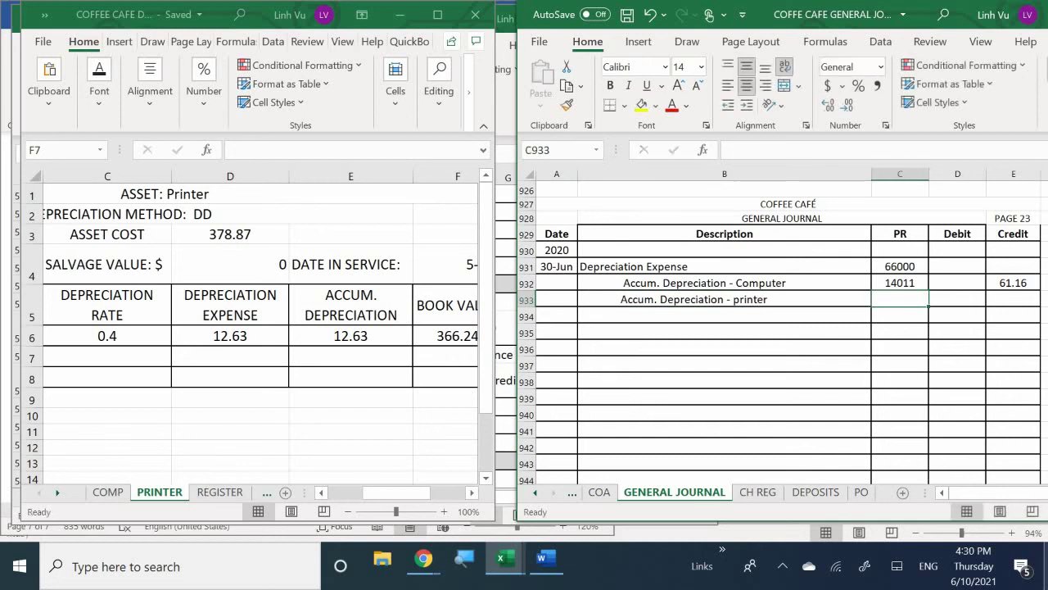
Step: Enter posting reference 14021 in C933 and credit 12.63 in E933 for the printer's accumulated depreciation line
type("14021")
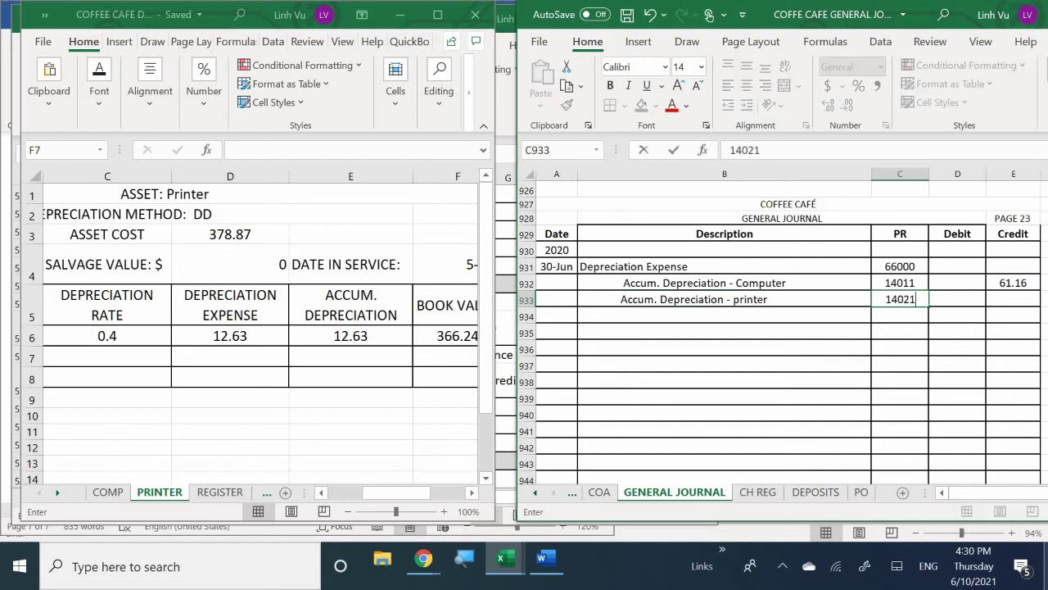
key("Return")
key("Right")
key("Up")
key("Right")
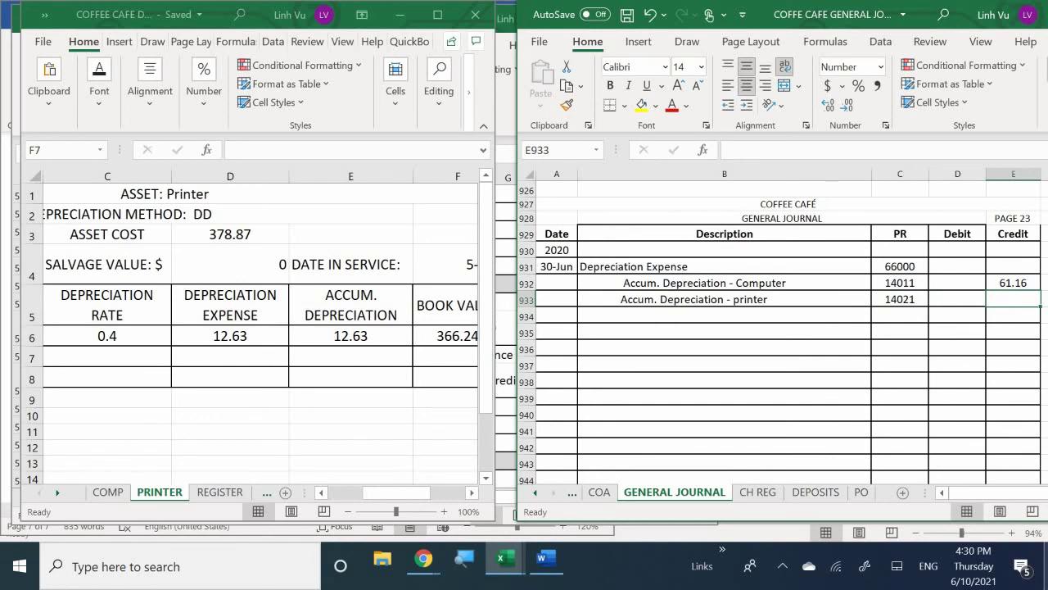
type("12.63")
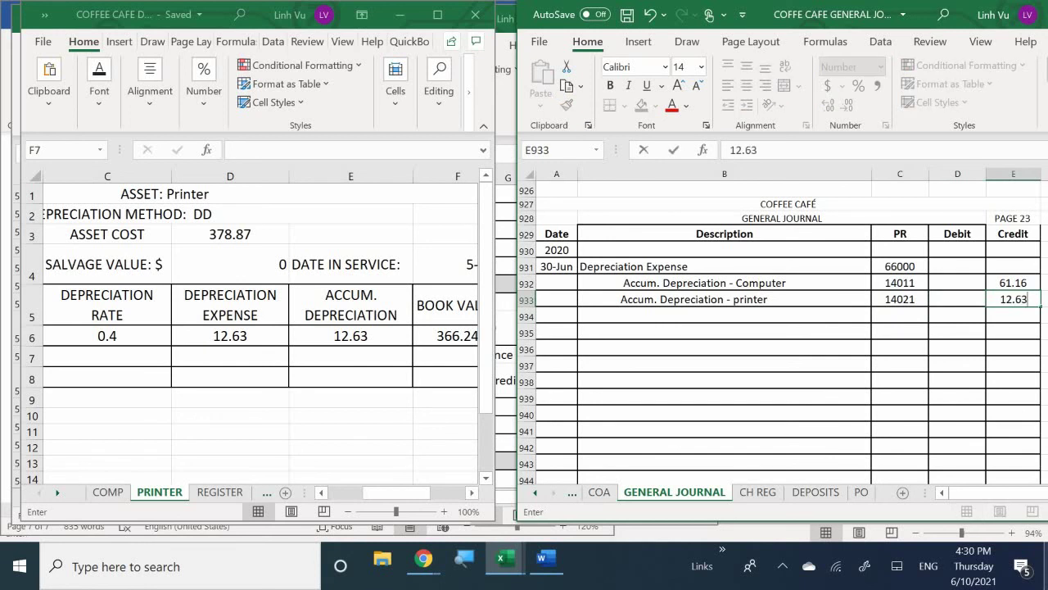
key("Return")
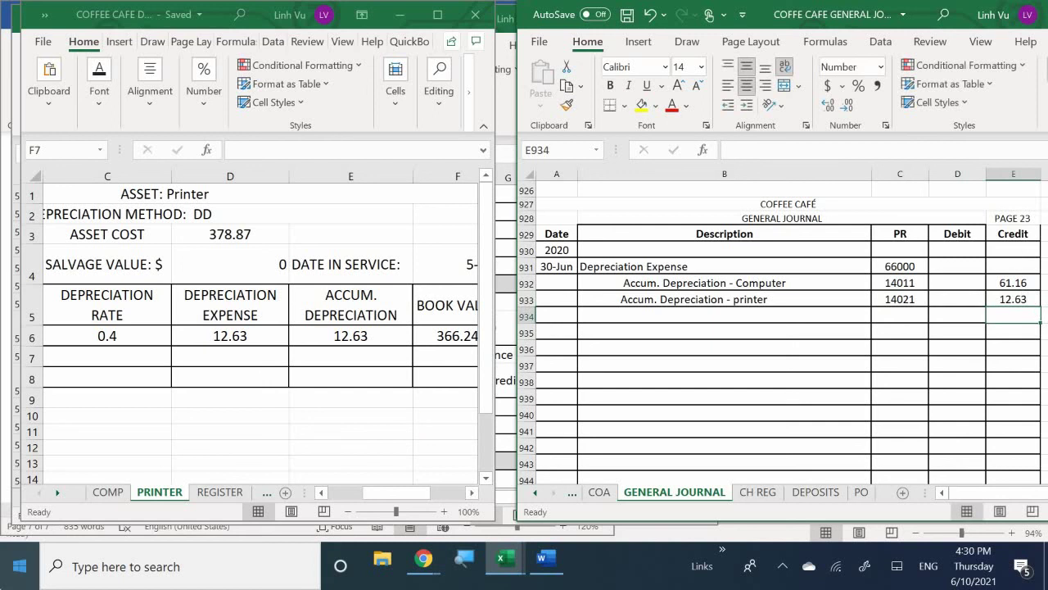
Step: Open the REGISTER sheet in the depreciation workbook and enter the indented account Accum. Depreciation - Register in journal cell B934
left_click(207, 491)
left_click(210, 488)
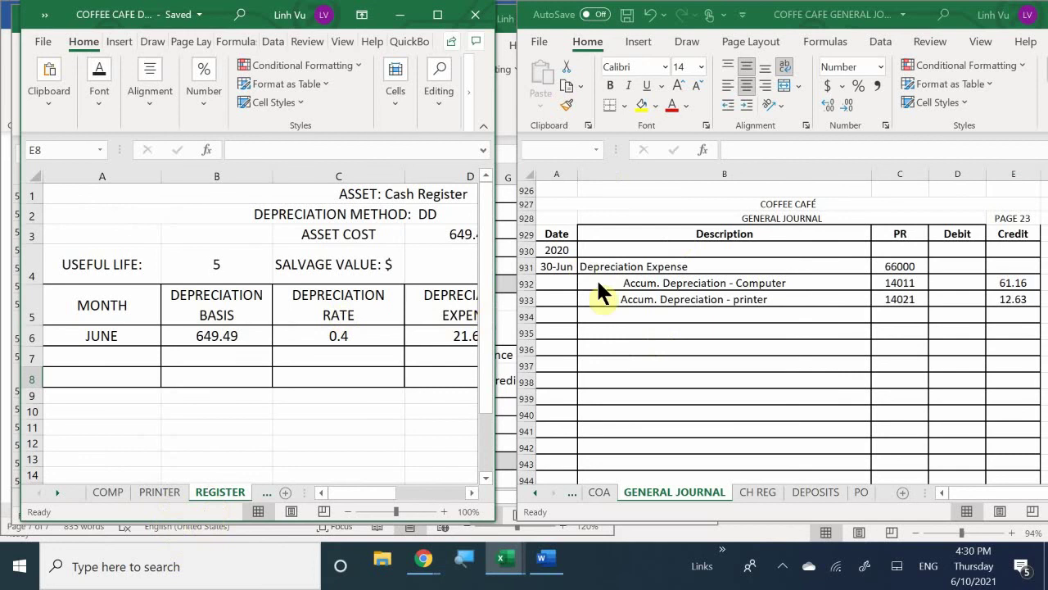
left_click(617, 313)
left_click(616, 314)
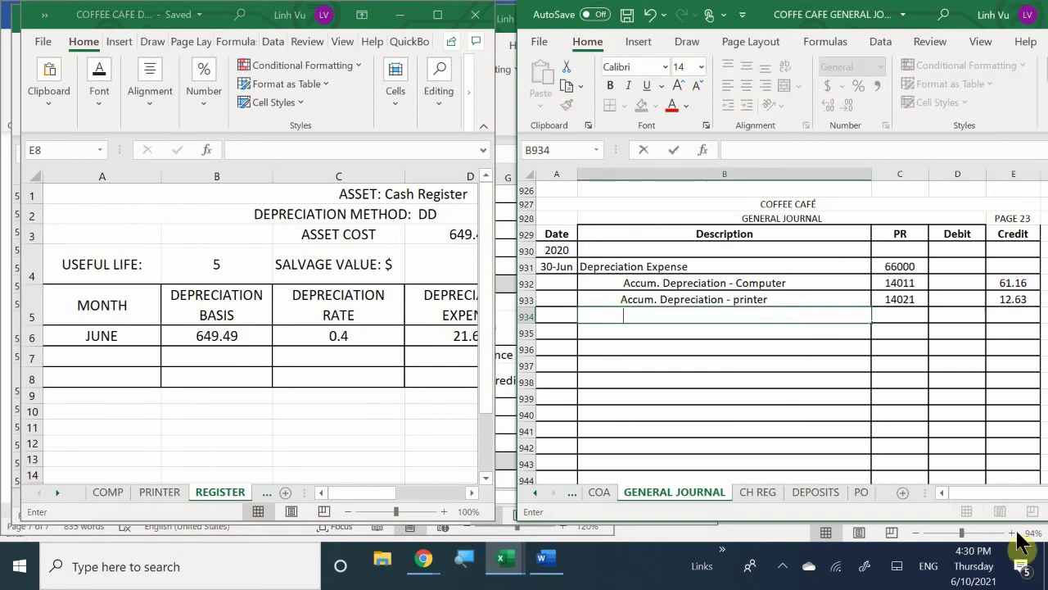
type("Accum. Deprec")
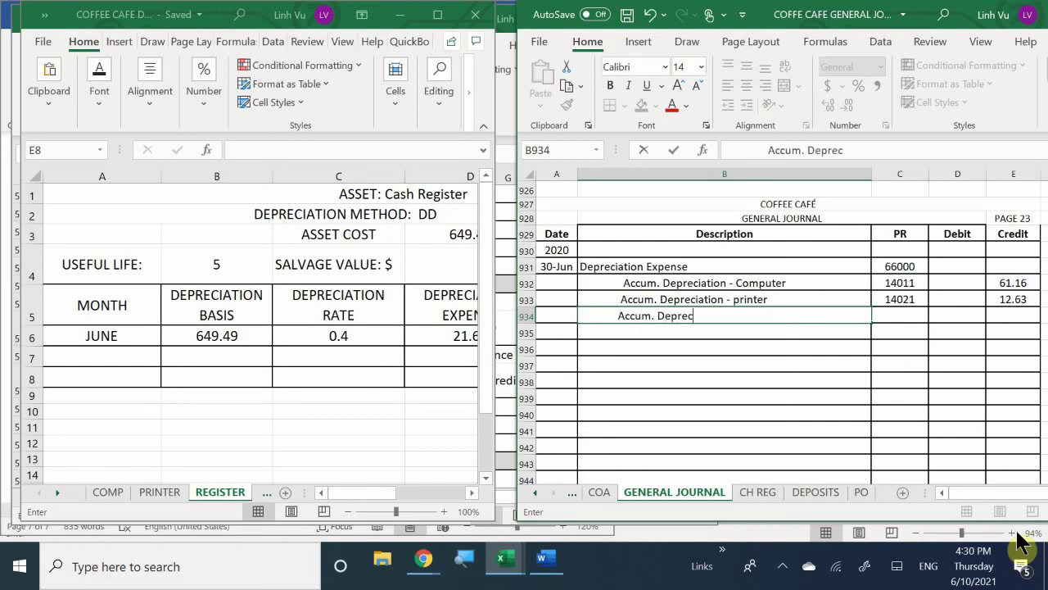
type("iation - Register")
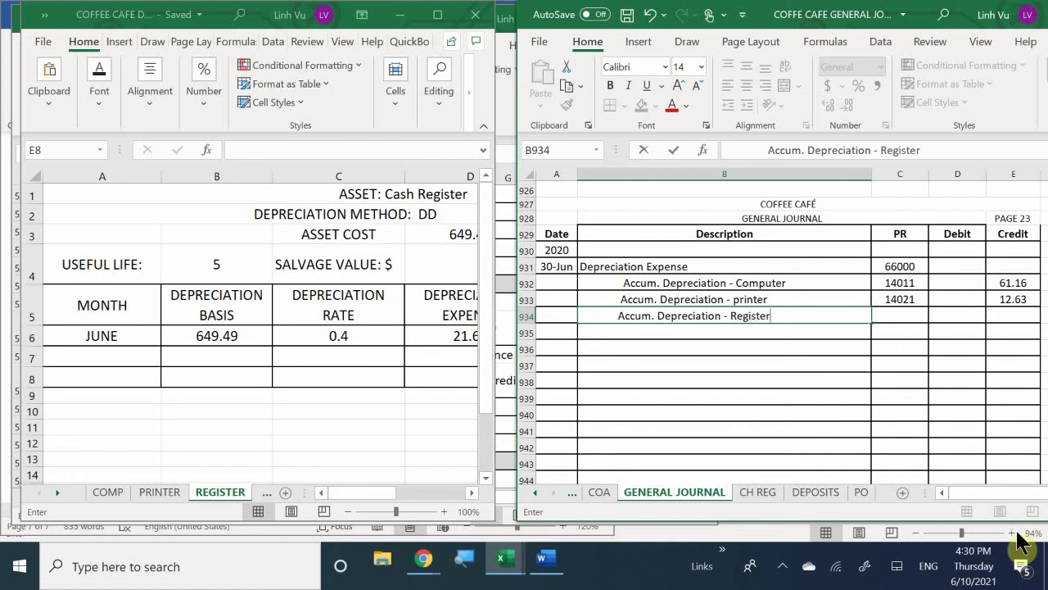
key("Tab")
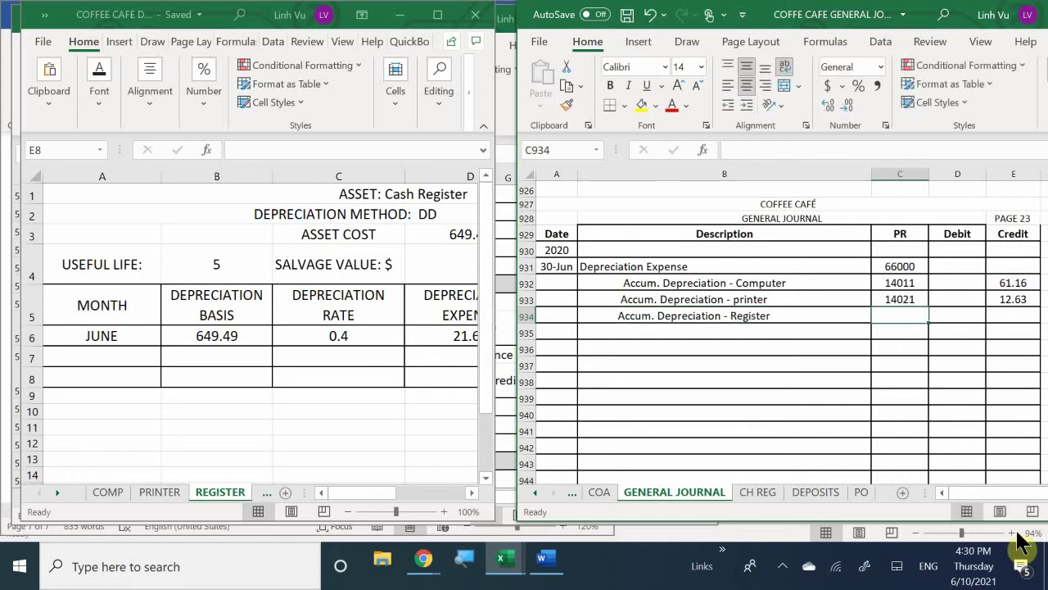
Step: Enter posting reference 14051 in C934 and credit 21.65 in E934 for the register's accumulated depreciation line
type("1")
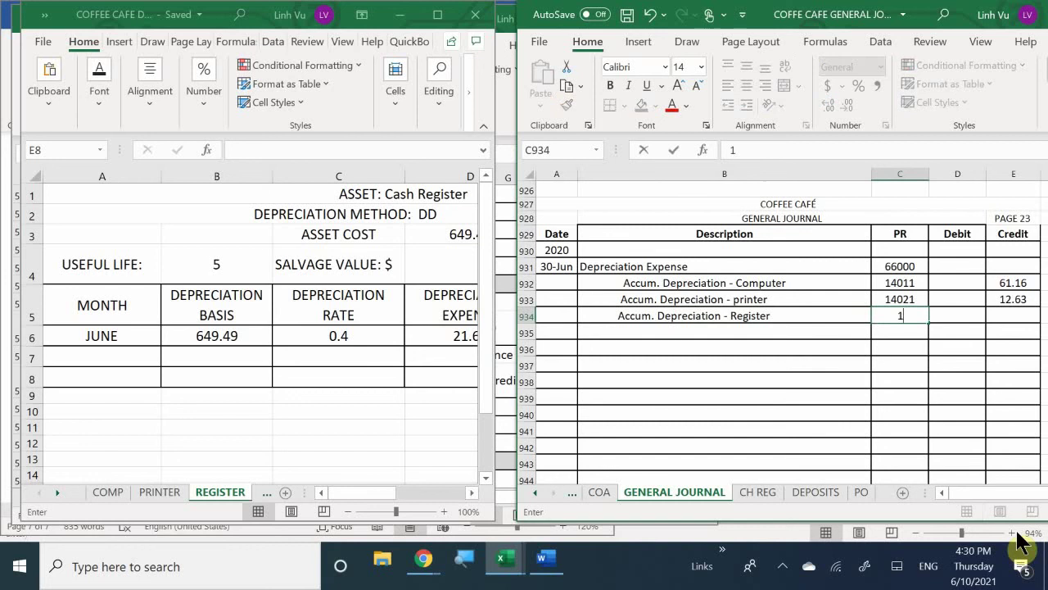
type("4051")
key("Tab")
key("Tab")
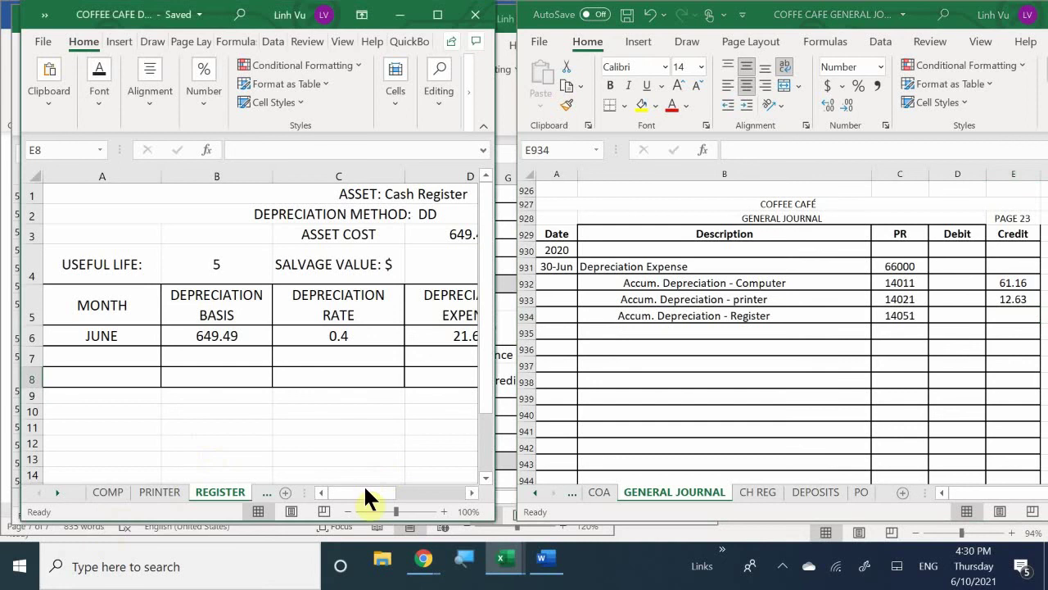
left_click_drag(367, 496, 374, 502)
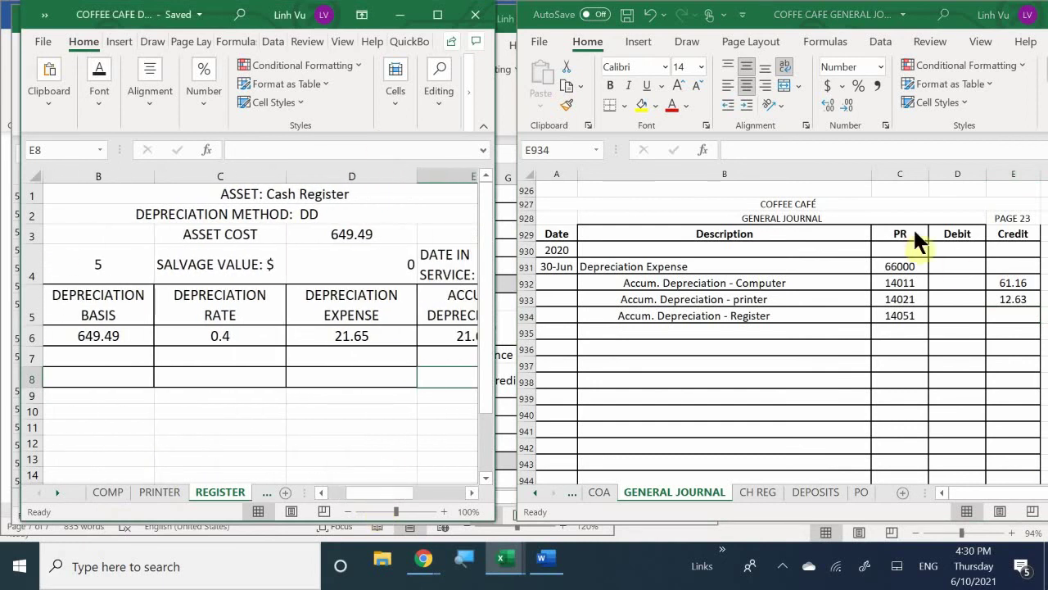
left_click(1007, 315)
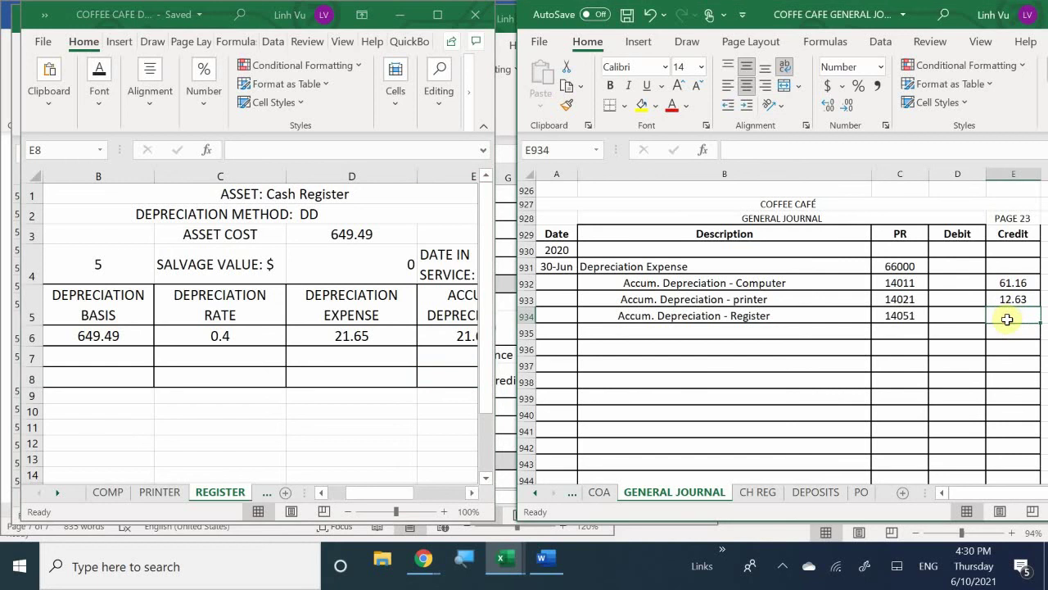
type("21.")
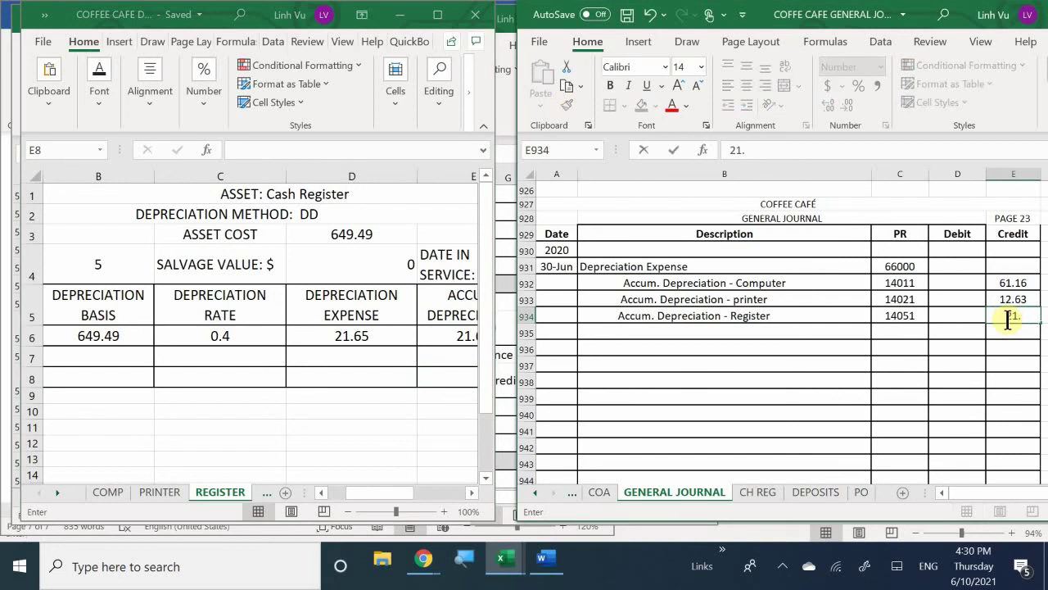
type("65")
key("Return")
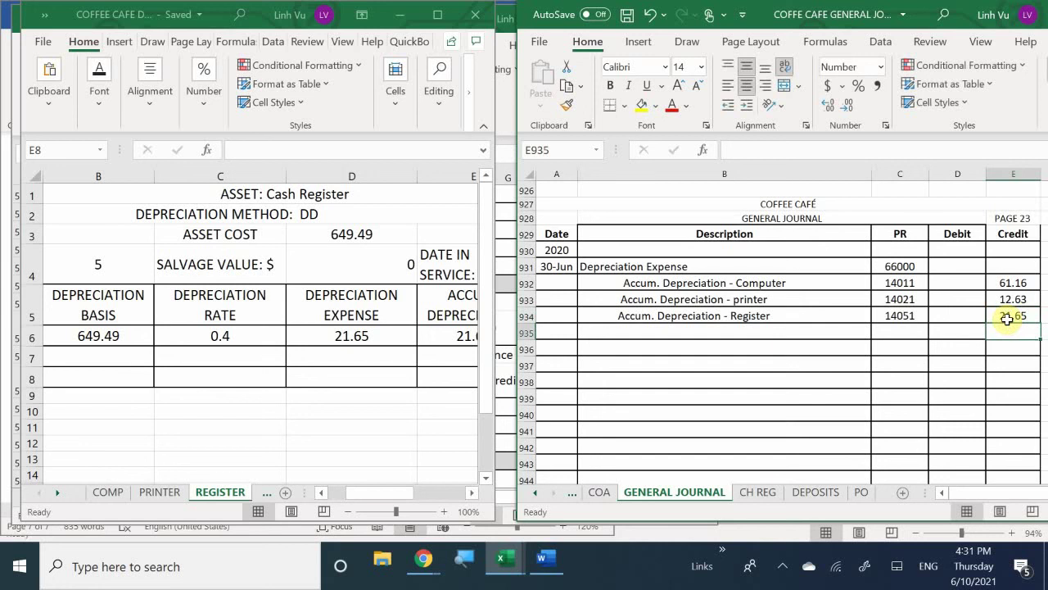
Step: Open the BREWER sheet in the depreciation workbook and fill journal cell B935 with the indented account Accum. Depreciation - Register
left_click(257, 493)
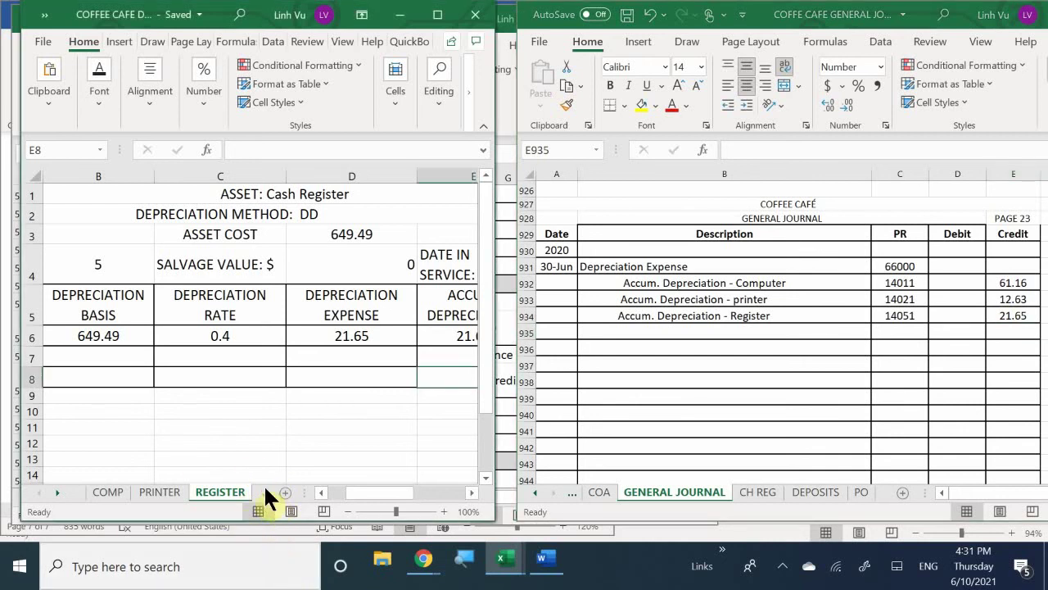
left_click(264, 489)
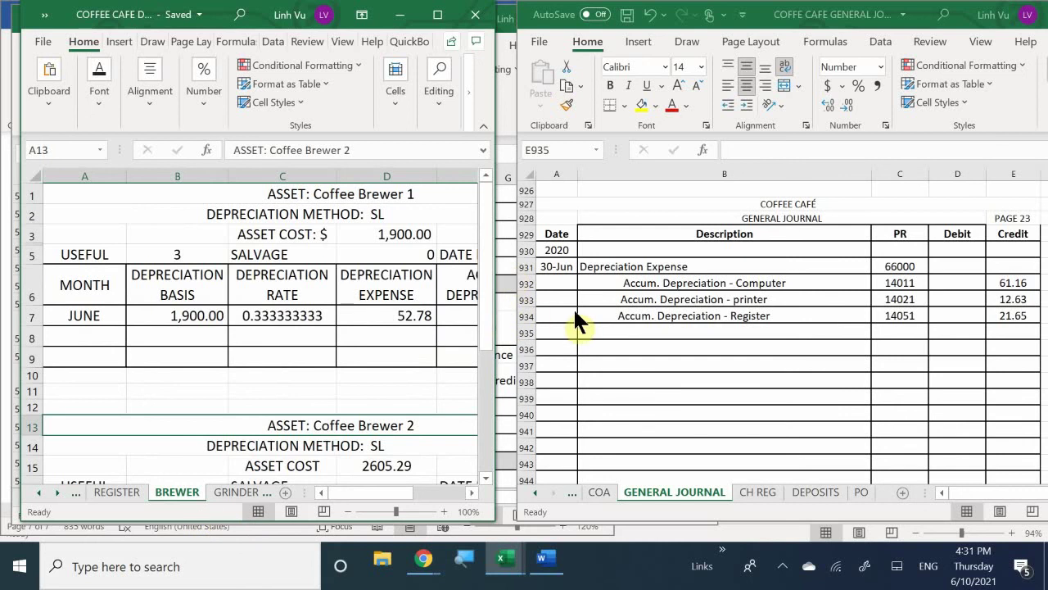
left_click(662, 358)
left_click(636, 331)
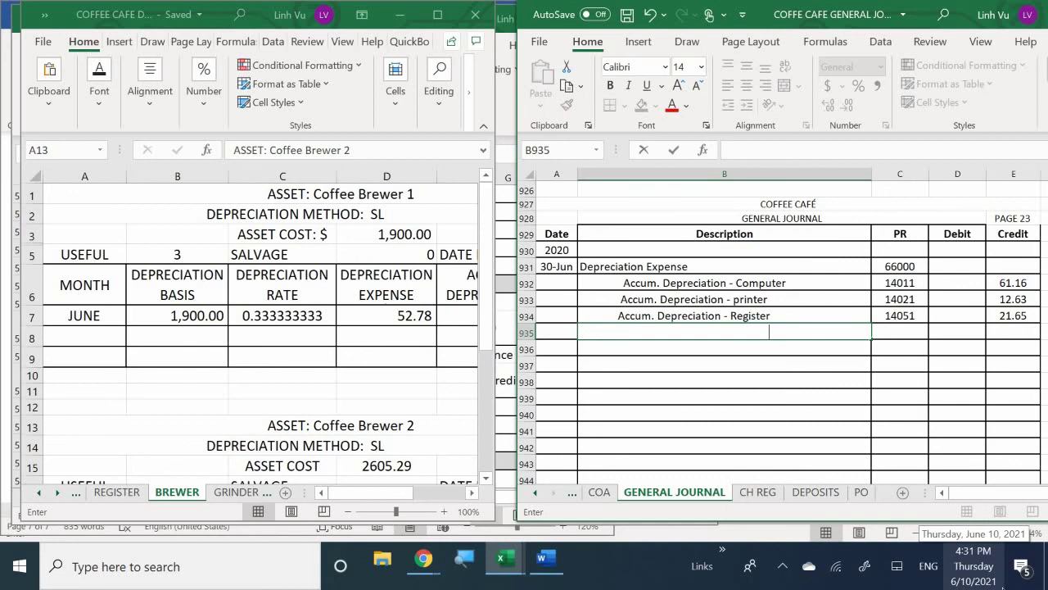
type("aA")
key("BackSpace")
key("BackSpace")
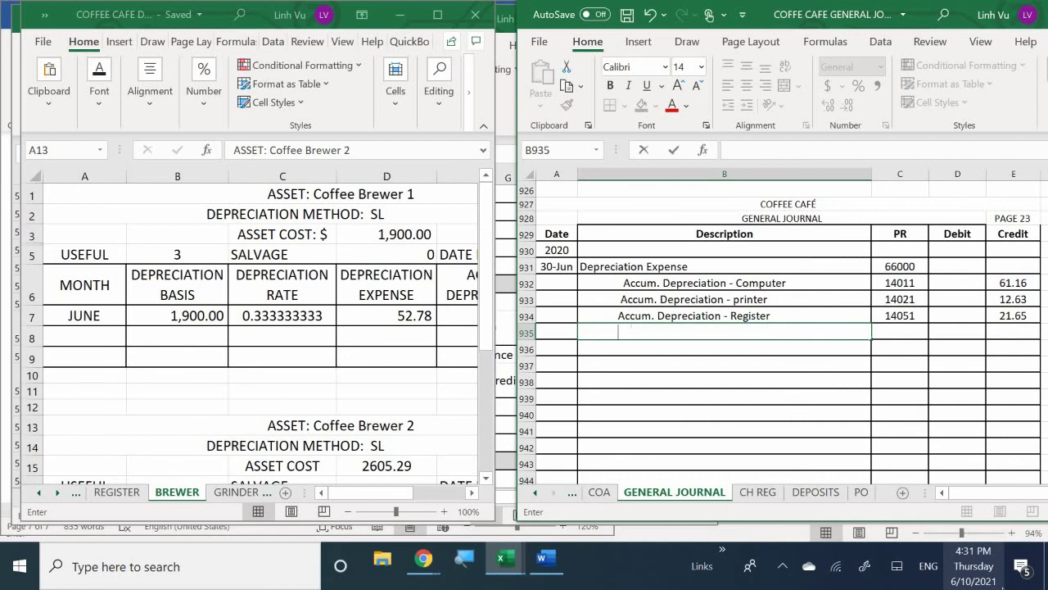
type("A")
key("Tab")
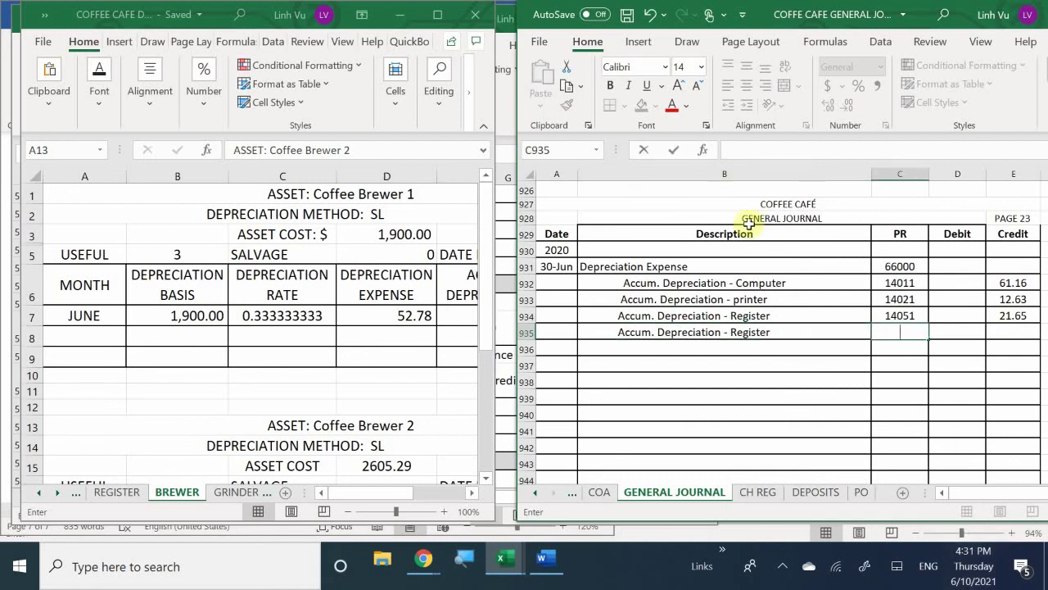
Step: Change the account in B935 to Accum. Depreciation - Brewer and enter posting reference 15011 in C935
left_click(804, 329)
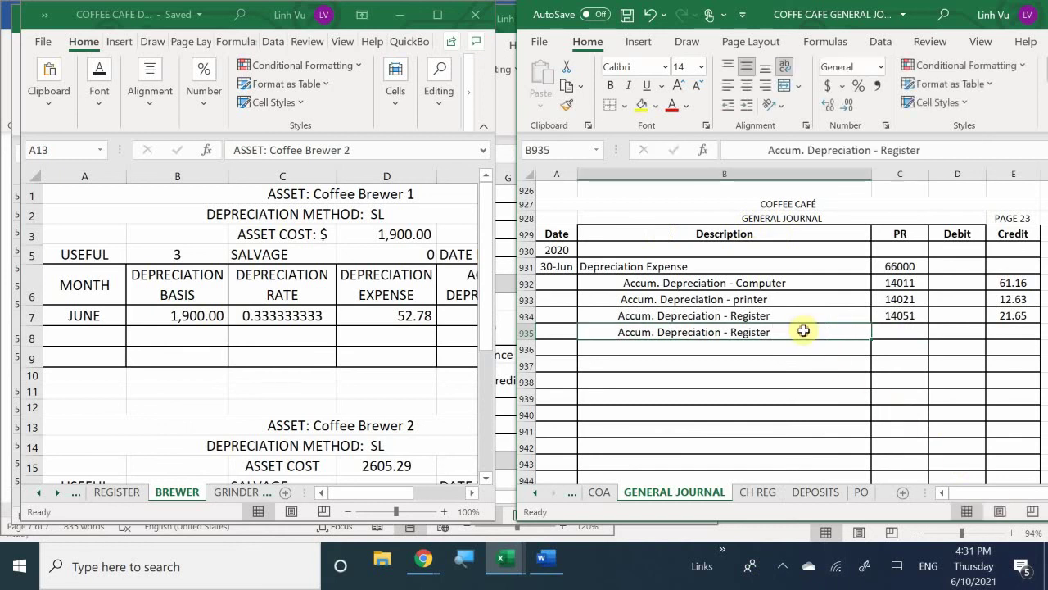
double_click(804, 329)
key("BackSpace")
key("BackSpace")
key("BackSpace")
key("BackSpace")
key("BackSpace")
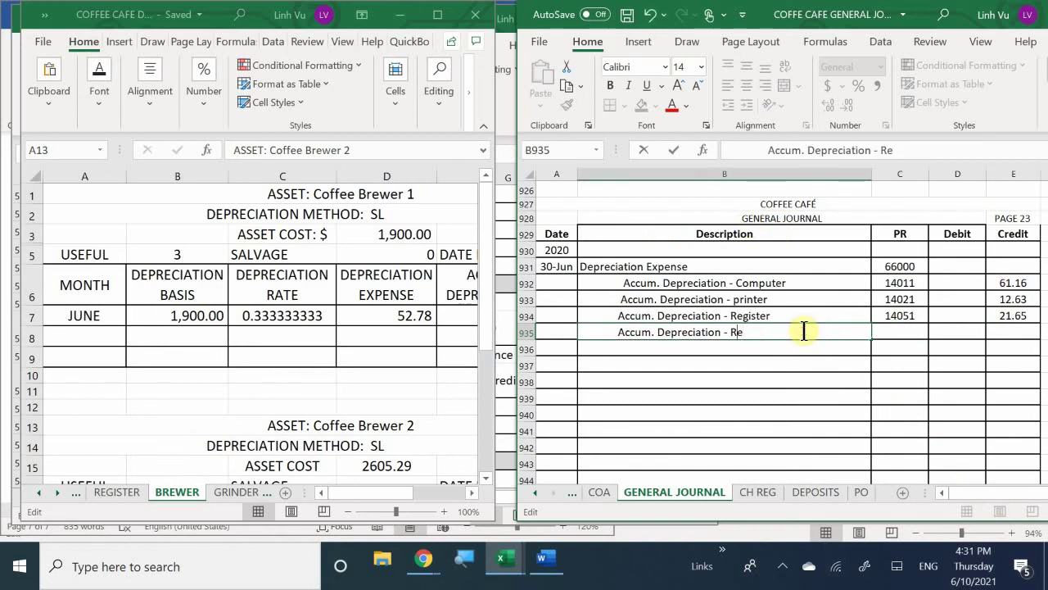
type("C")
key("BackSpace")
type("Brewer")
key("Tab")
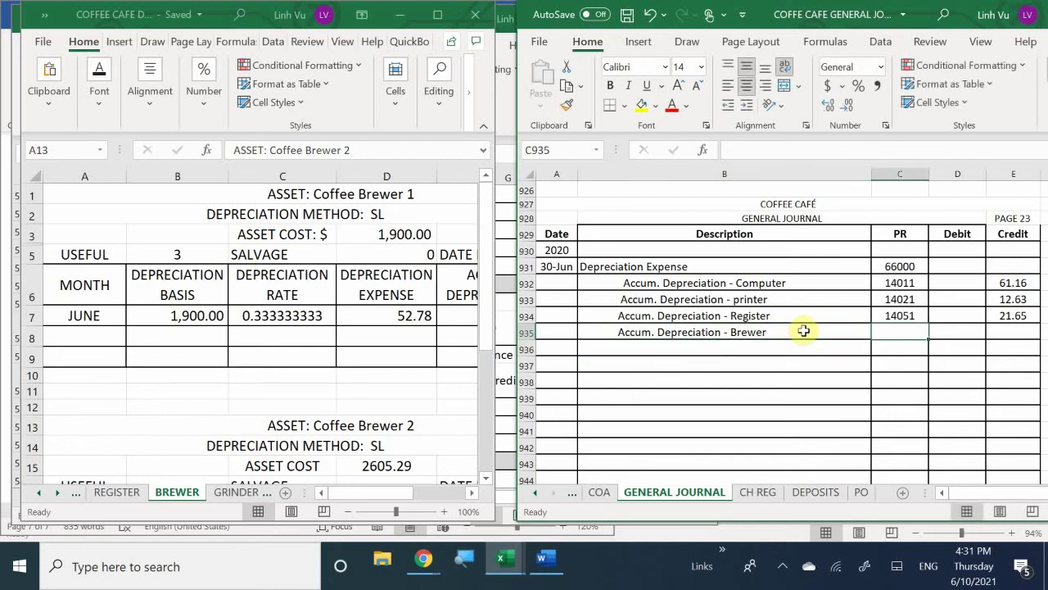
type("15011")
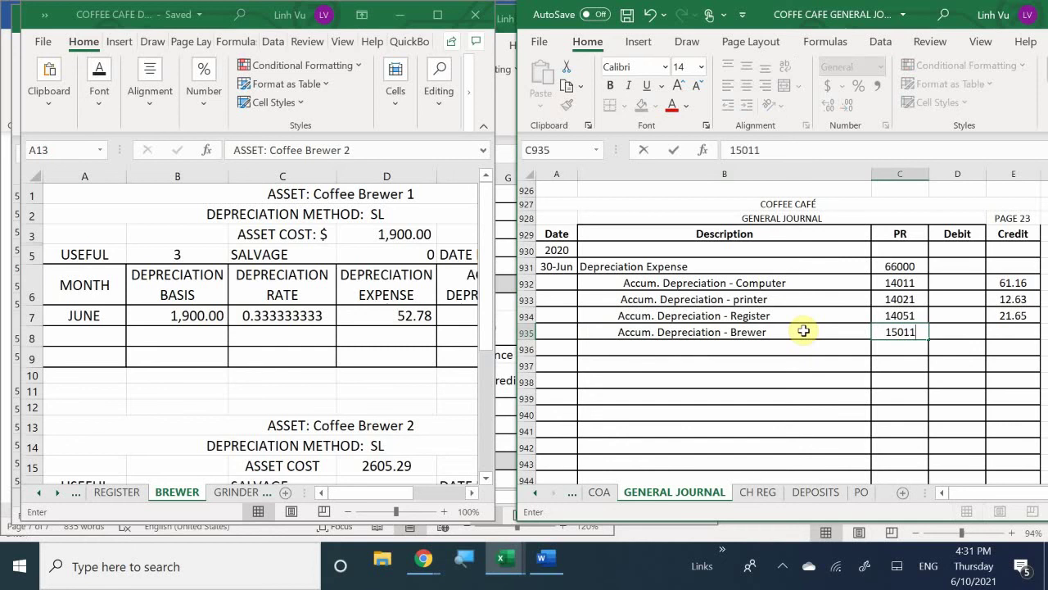
key("Return")
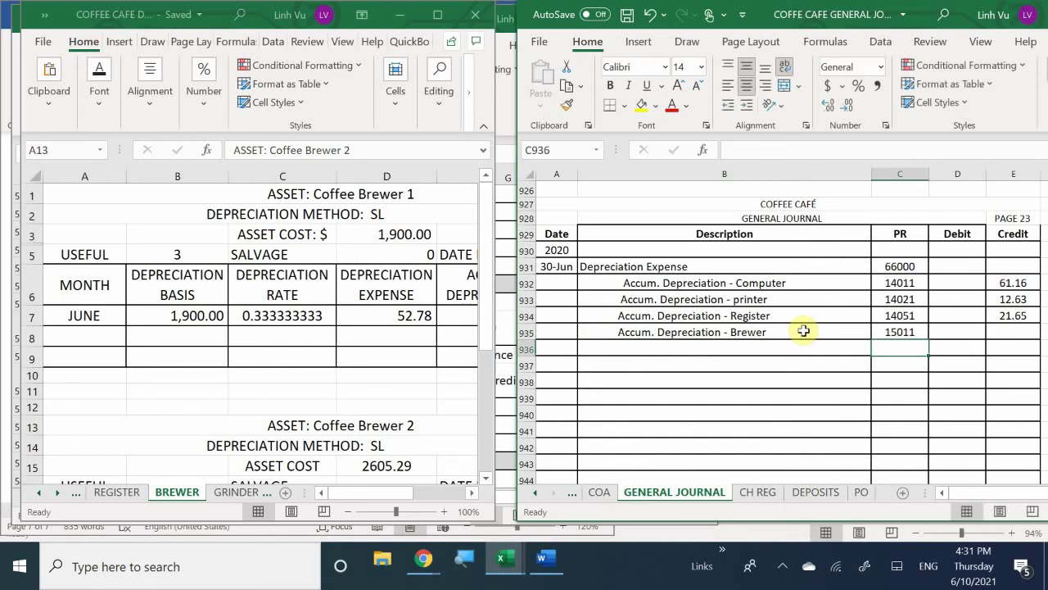
Step: Look up the combined brewer depreciation in the BREWER sheet and credit 96.20 in journal cell E935 for the brewer line
key("Right")
key("Up")
key("Right")
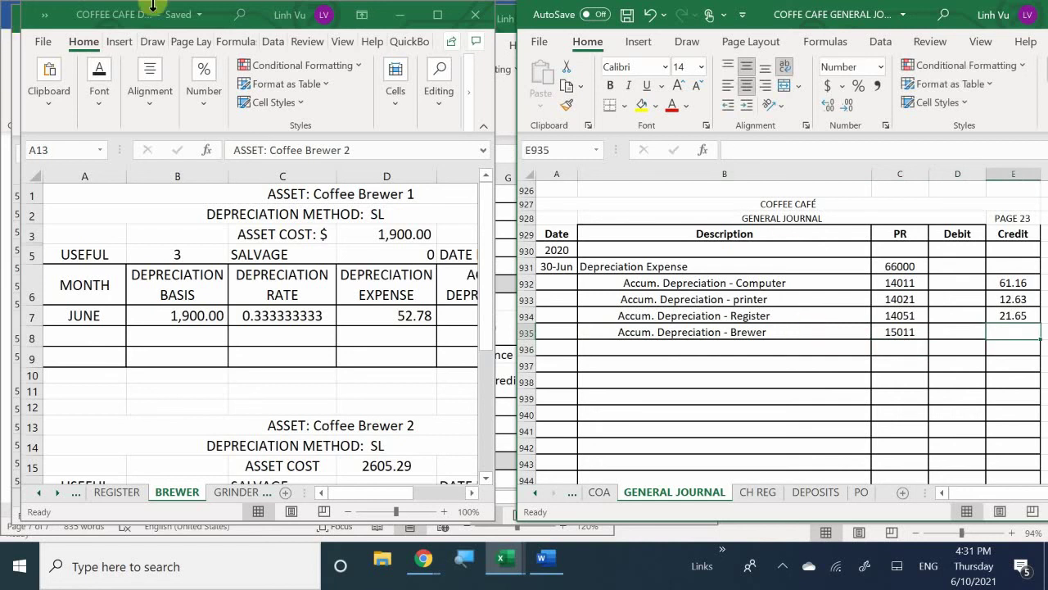
left_click(223, 367)
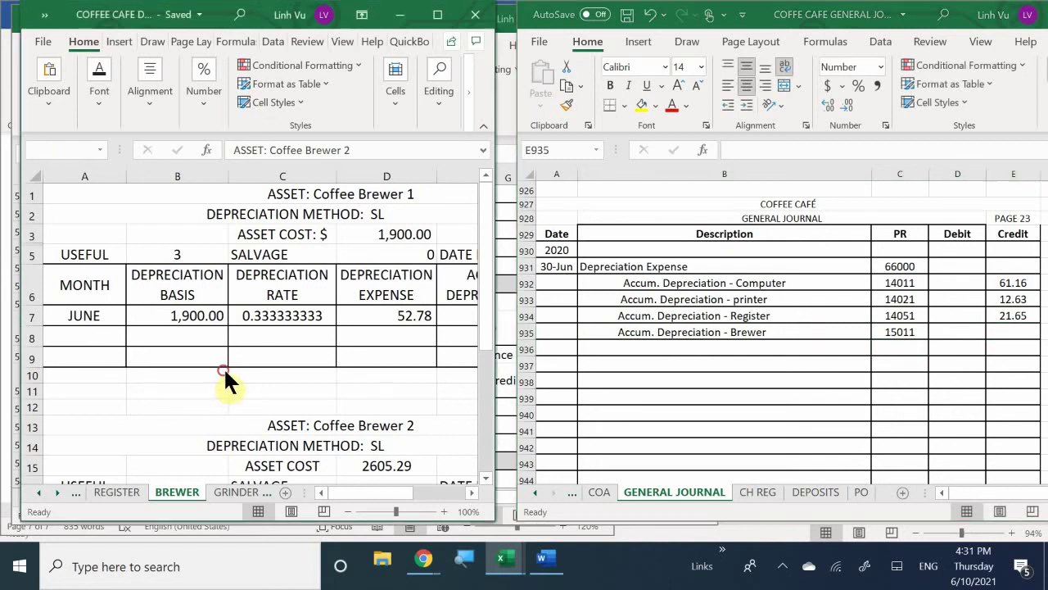
left_click_drag(340, 492, 393, 519)
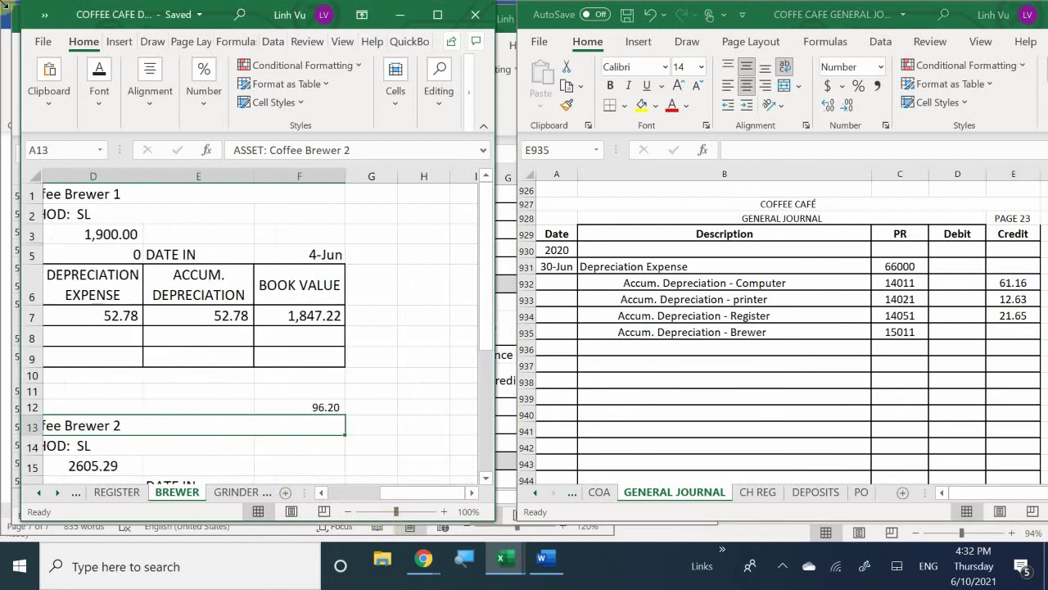
left_click(1013, 334)
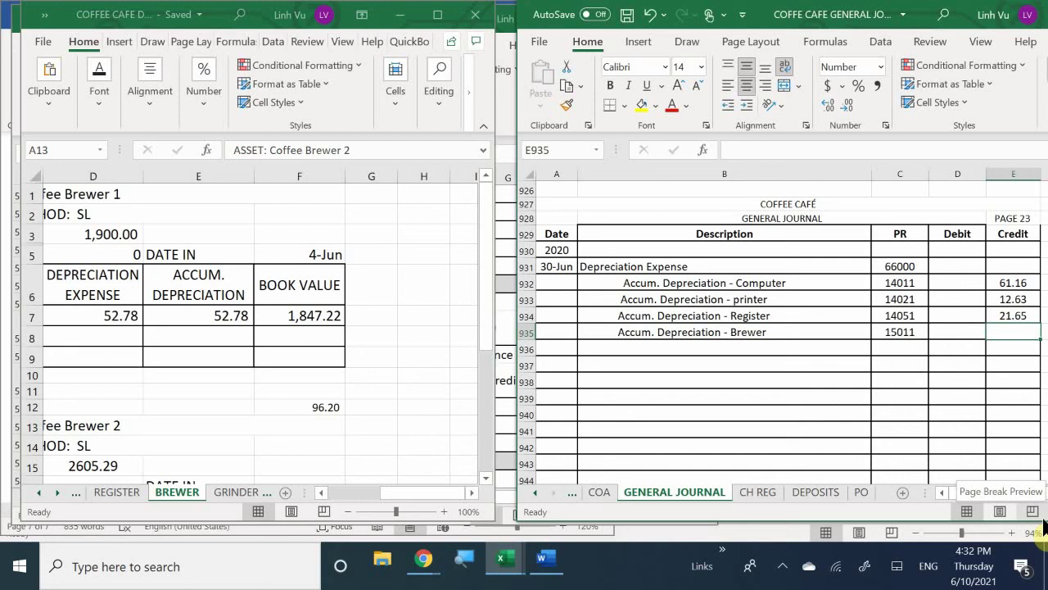
type("96.20")
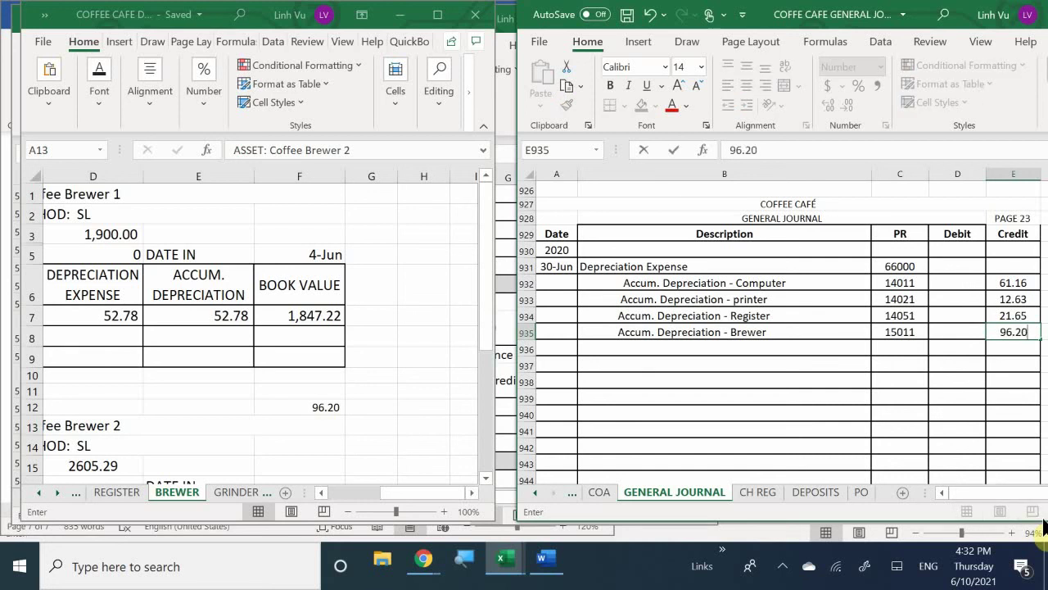
key("Return")
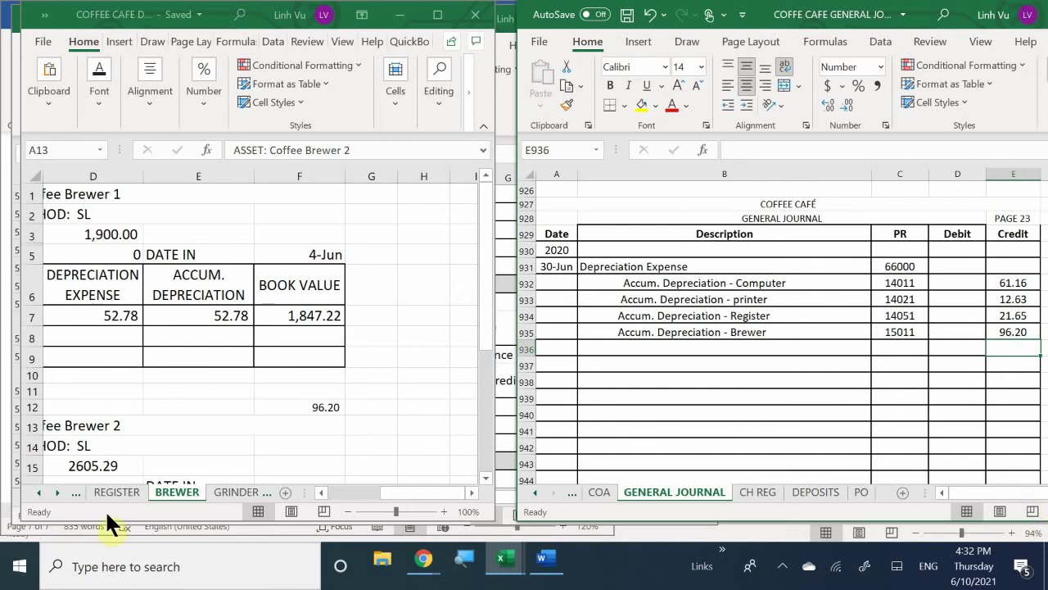
Step: Open the GRINDER sheet in the depreciation workbook and enter the indented account Accum. Depreciation - Grinder in journal cell B936
left_click(231, 493)
left_click(232, 494)
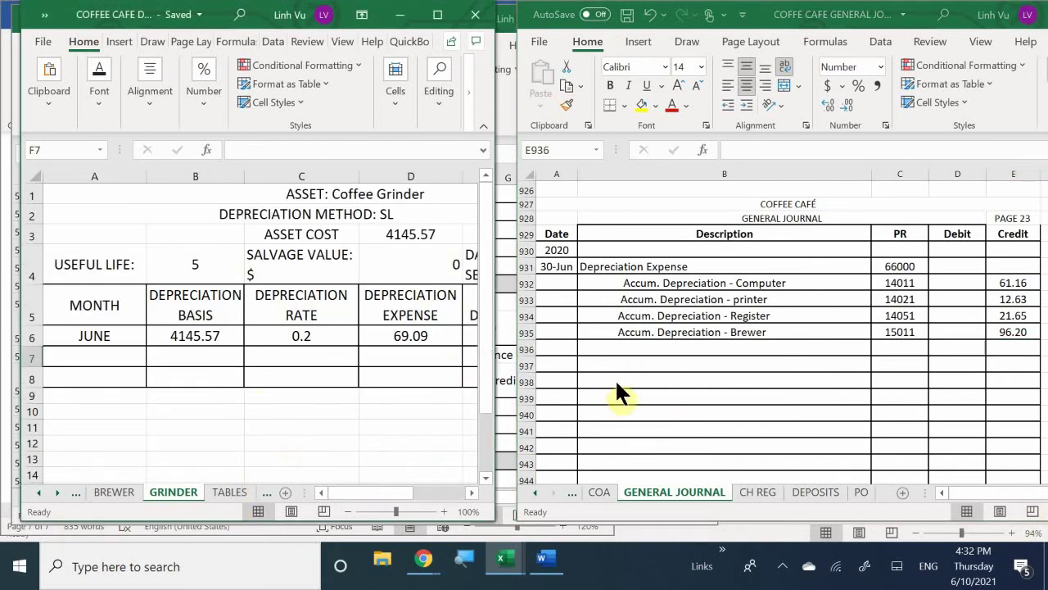
left_click(642, 360)
double_click(641, 347)
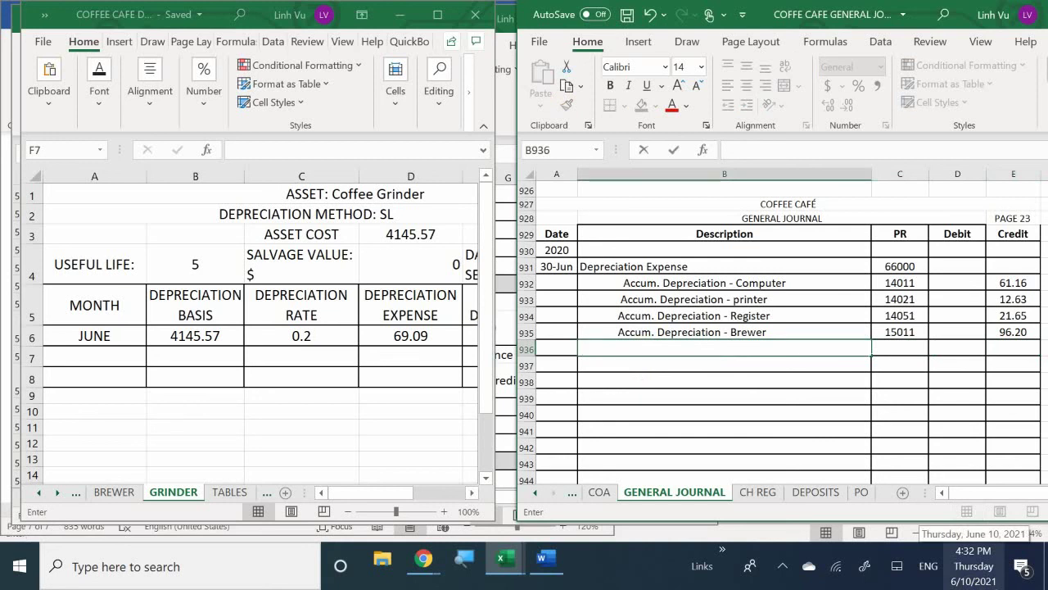
type("A")
key("F2")
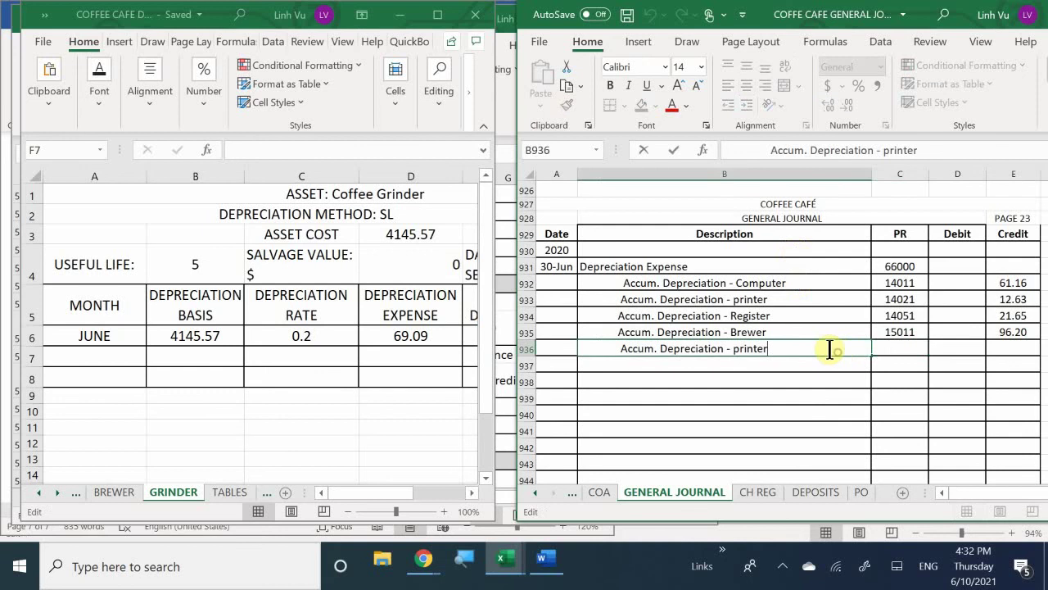
key("BackSpace")
key("BackSpace")
key("BackSpace")
key("BackSpace")
key("BackSpace")
key("BackSpace")
key("BackSpace")
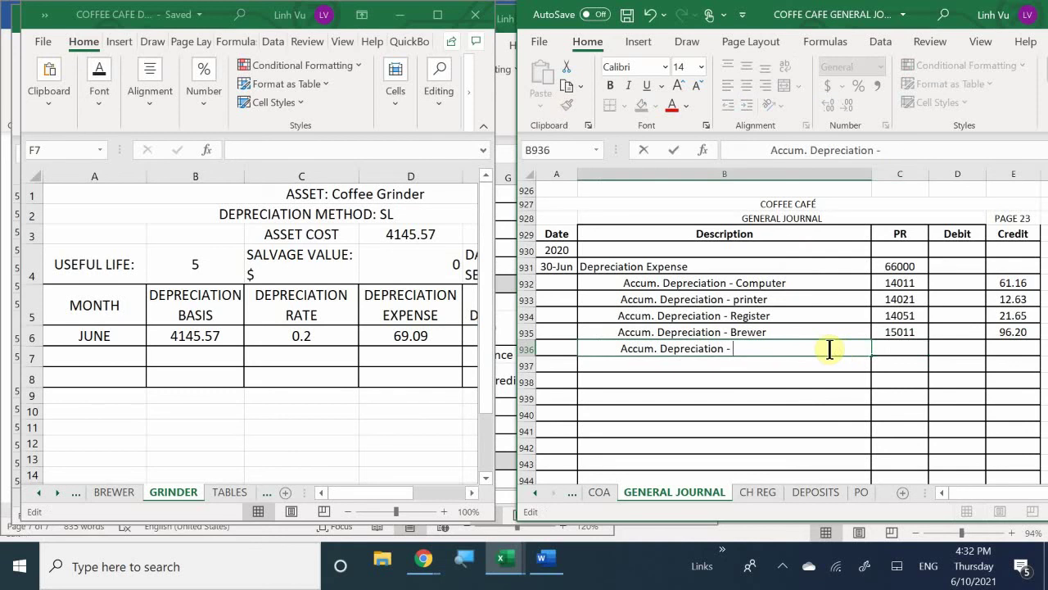
type("Grinder")
key("Return")
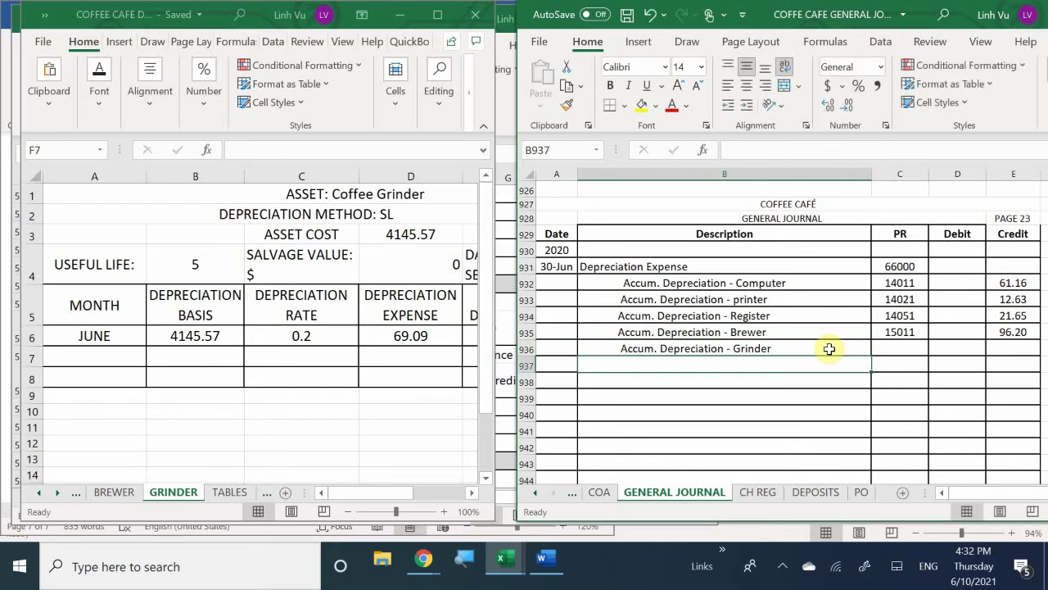
Step: Enter posting reference 15021 in C936 and credit 69.09 in E936 for the grinder's accumulated depreciation line
key("Up")
key("Right")
type("15")
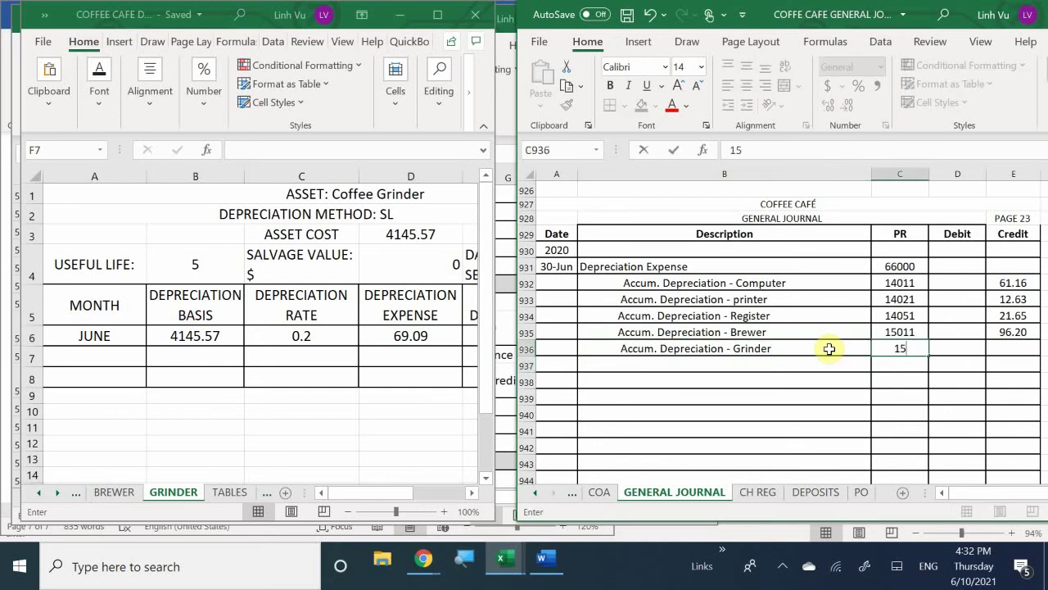
type("021")
key("Right")
key("Right")
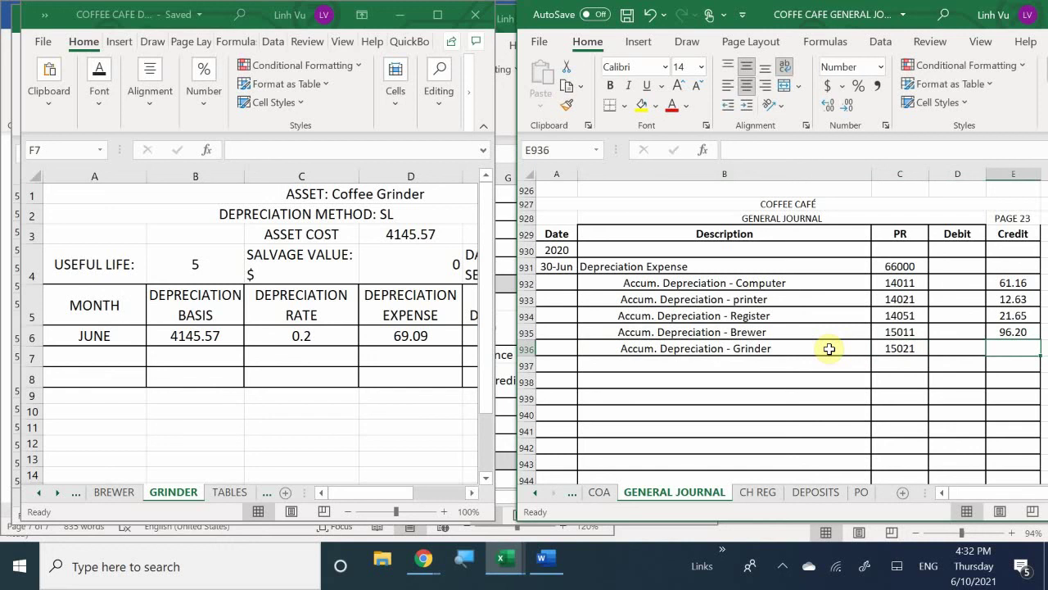
type("69")
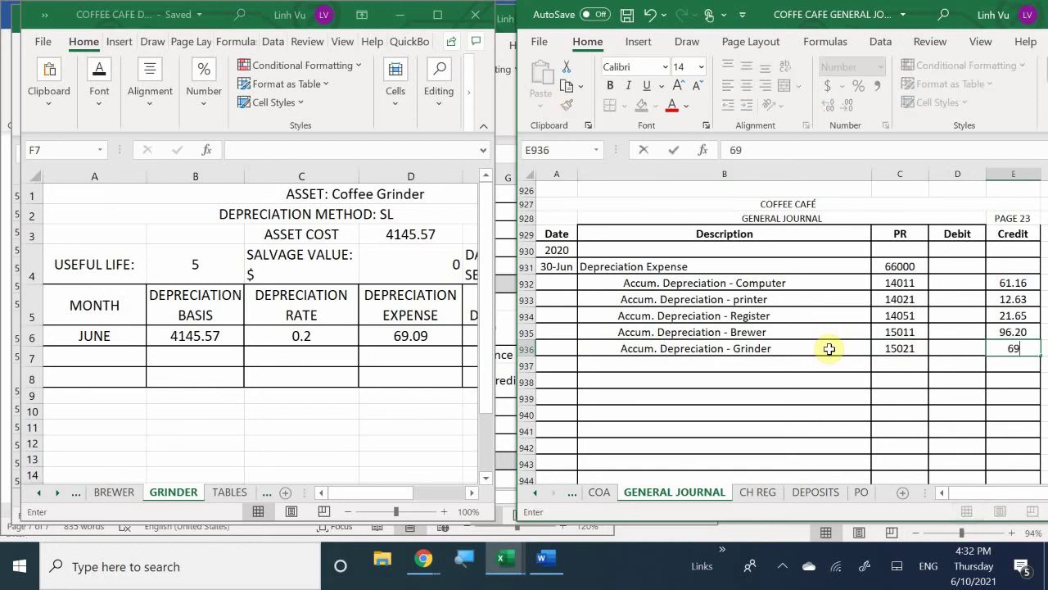
type(".09")
key("Return")
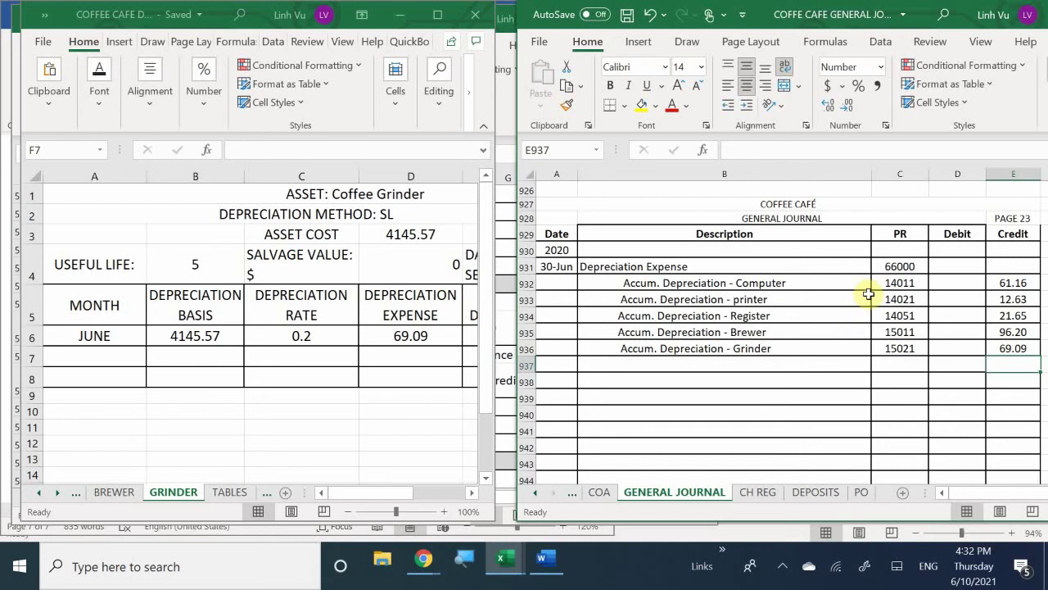
Step: Open the TABLES sheet in the depreciation workbook and enter the indented account Accum. Depreciation - Table in journal cell B937
left_click(216, 490)
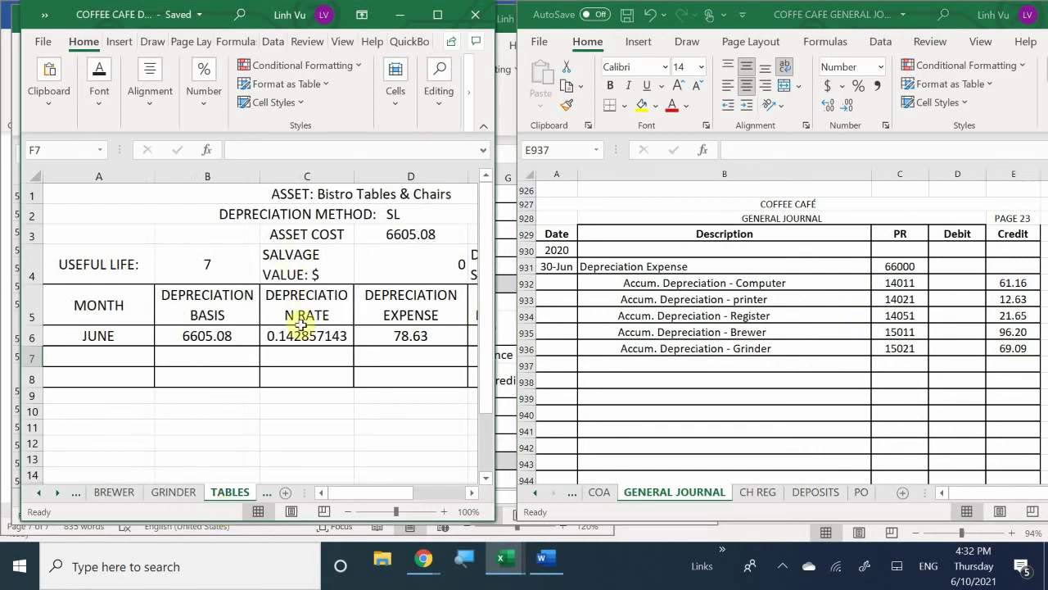
left_click(654, 350)
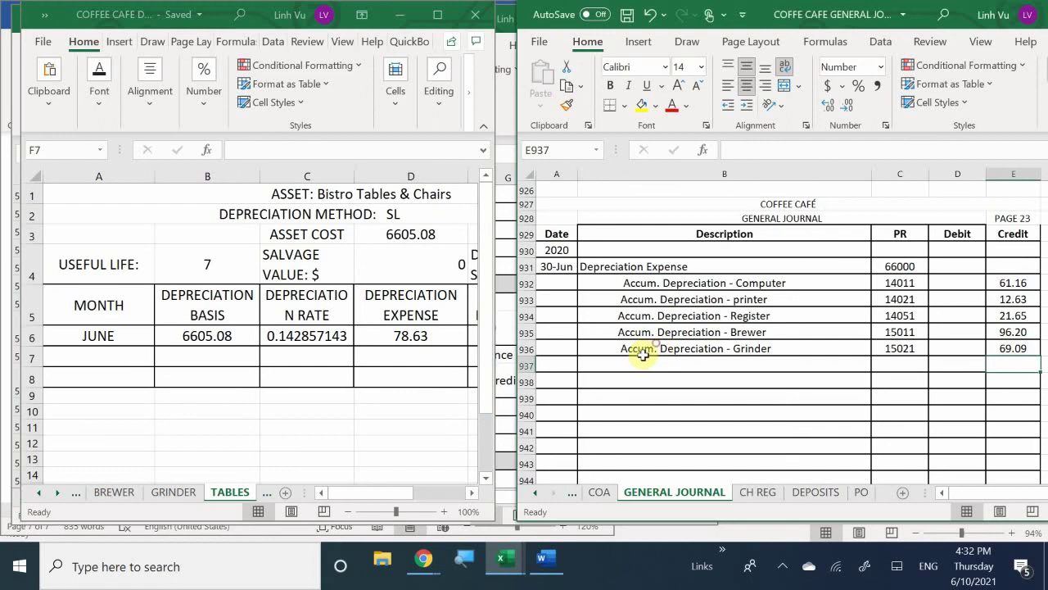
left_click(647, 363)
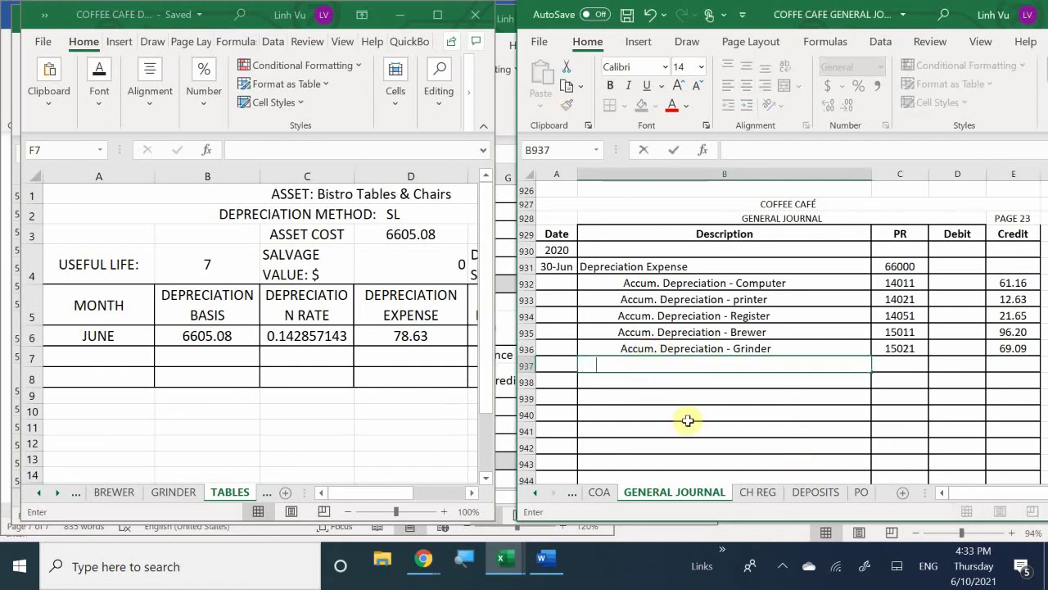
type("a")
key("BackSpace")
type("A")
type("c")
key("BackSpace")
type("ccym")
key("BackSpace")
key("BackSpace")
type("um. Depre")
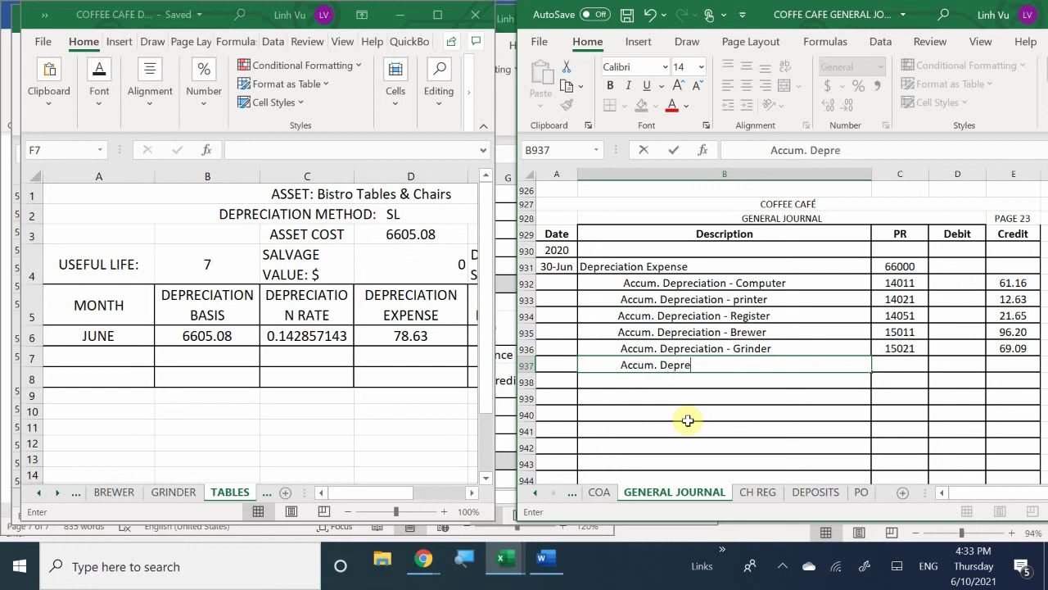
type("ciation - Table")
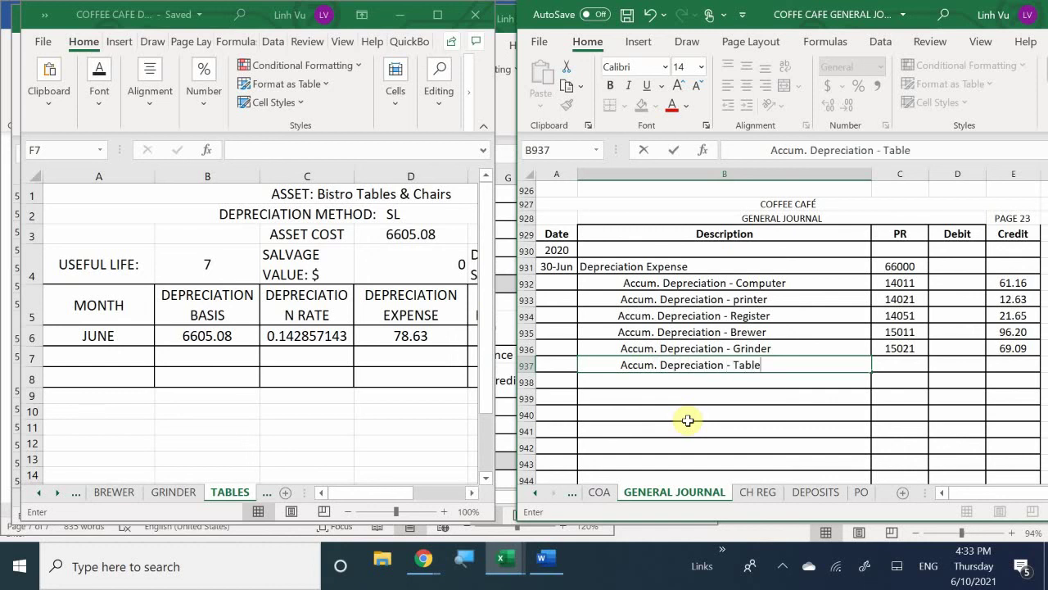
key("Tab")
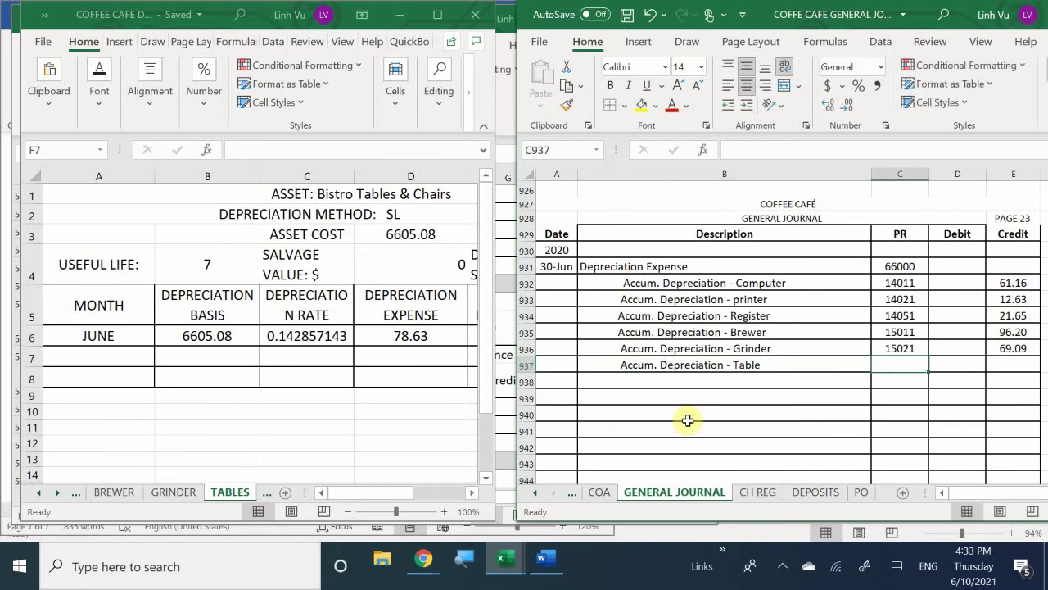
Step: Enter posting reference 13011 in C937 and credit 78.63 in E937 for the table's accumulated depreciation line
type("4")
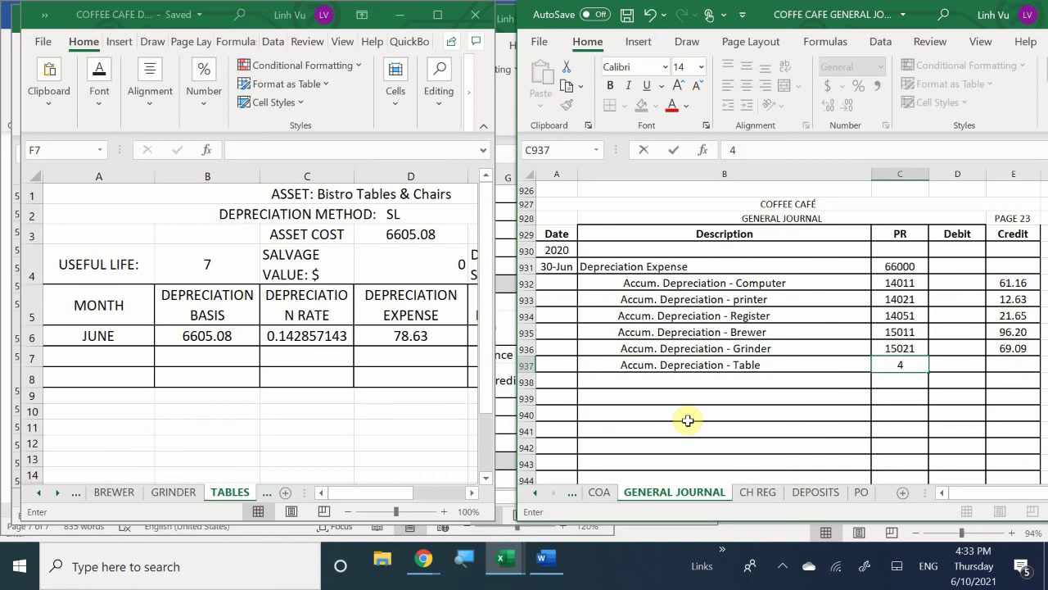
type("3")
key("BackSpace")
key("BackSpace")
type("13011")
key("Tab")
key("Tab")
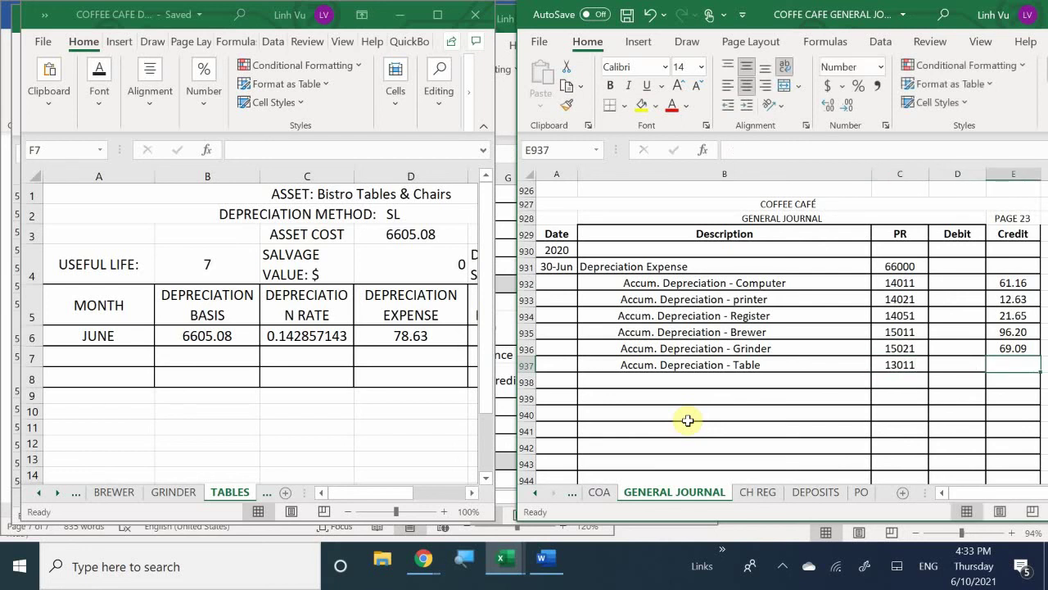
type("78.63")
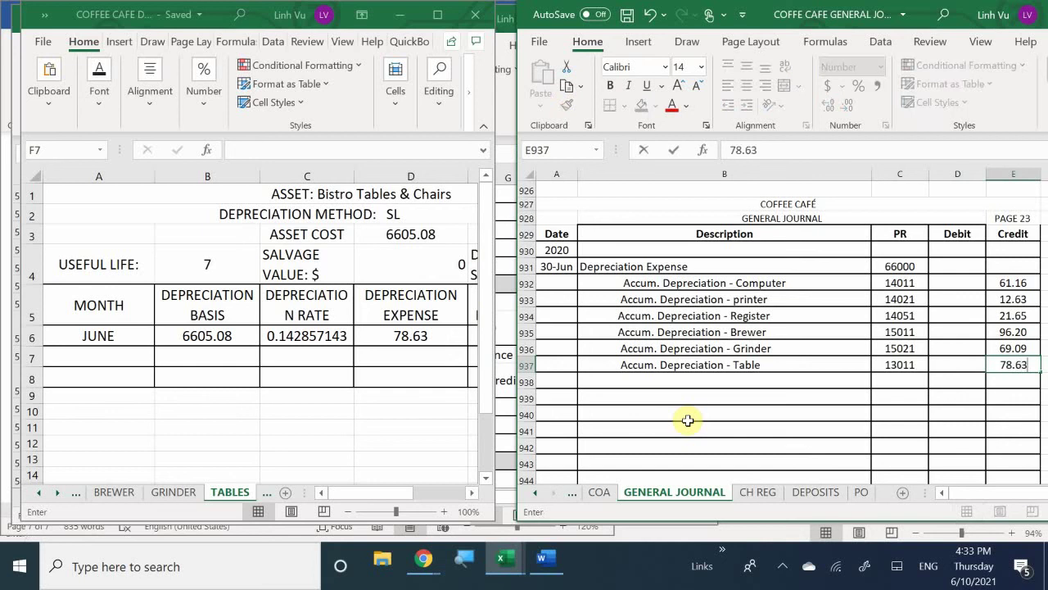
key("Return")
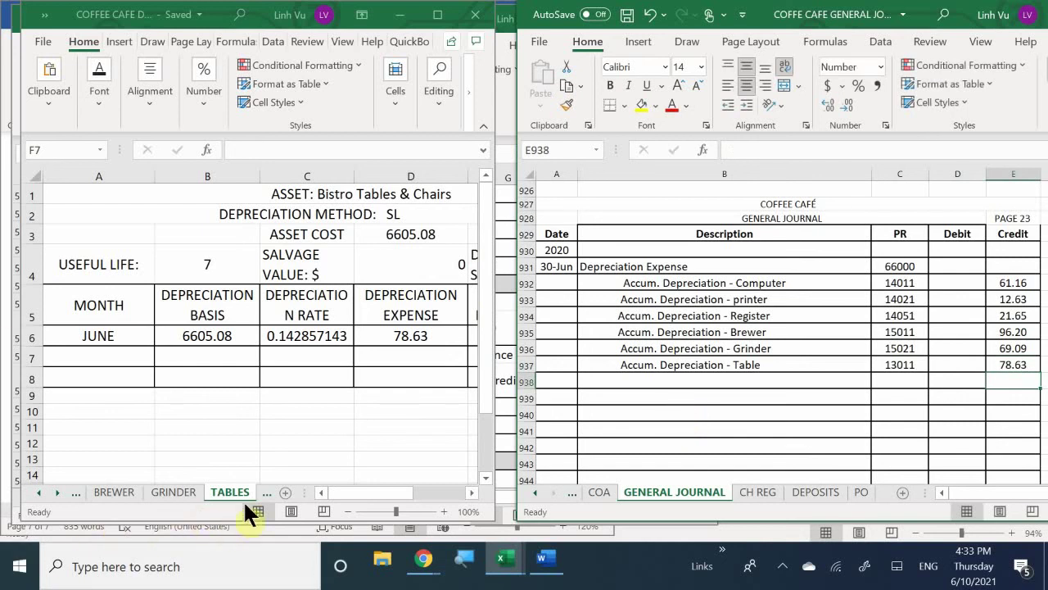
Step: Open the COUNTER sheet in the depreciation workbook and enter the indented account Accum. Depreciation - Counter in B938 with posting reference 13021 in C938
left_click(261, 489)
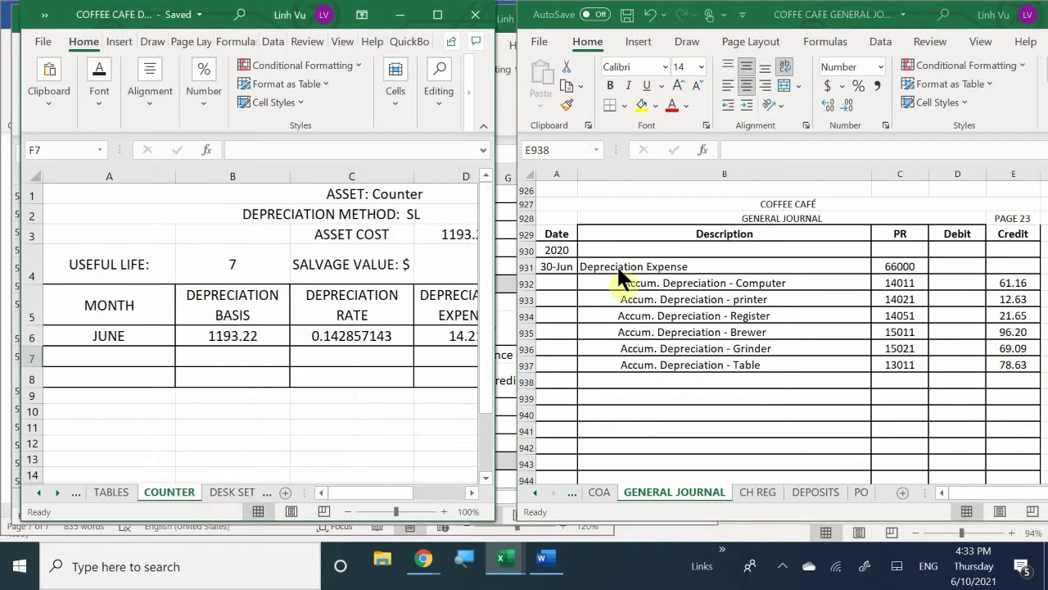
left_click(662, 368)
double_click(660, 378)
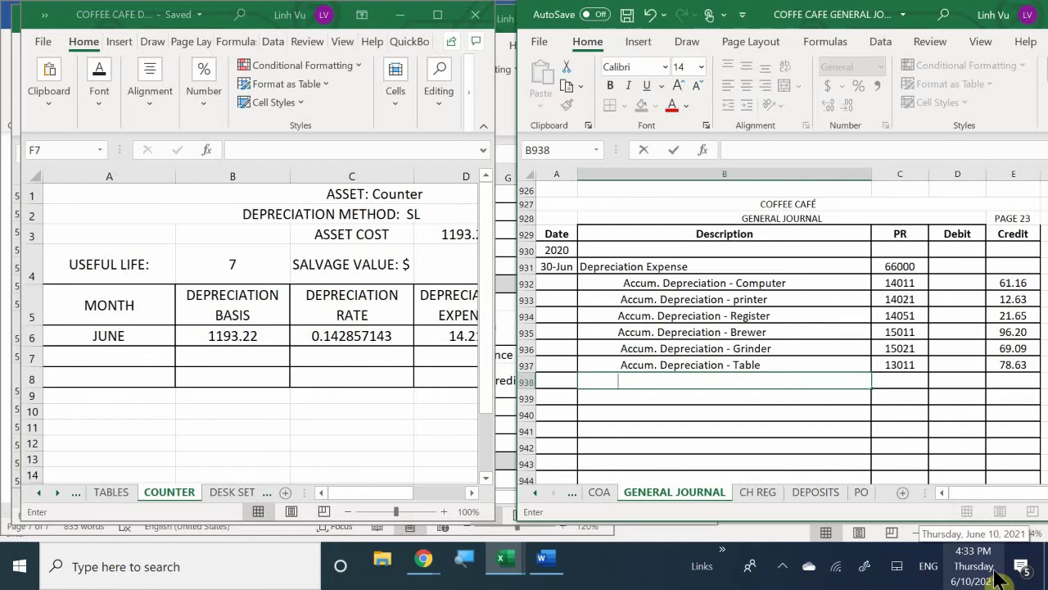
type("a")
key("BackSpace")
type("Accum")
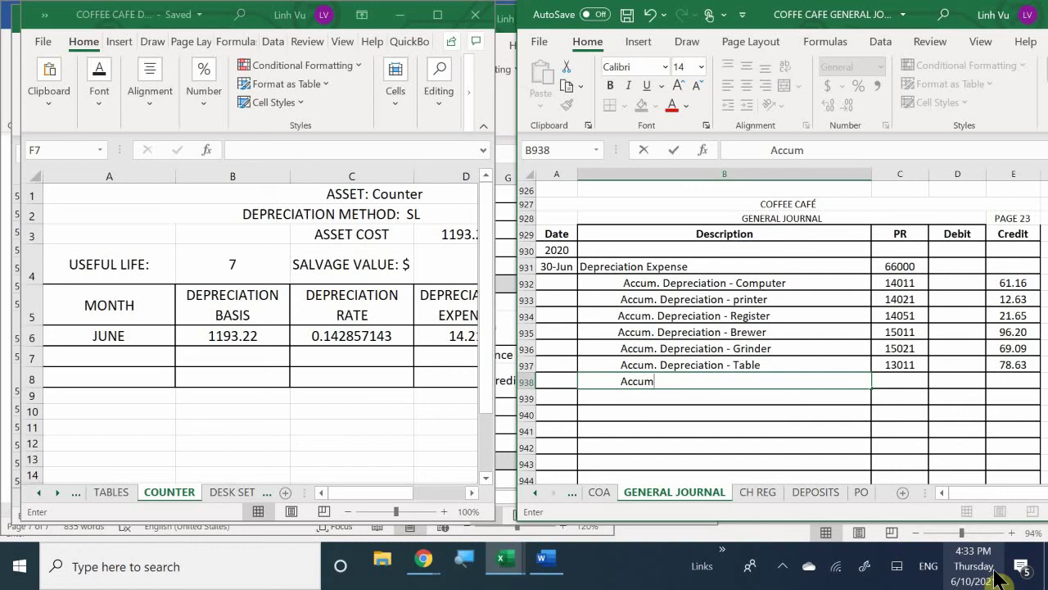
type(". Depreciation")
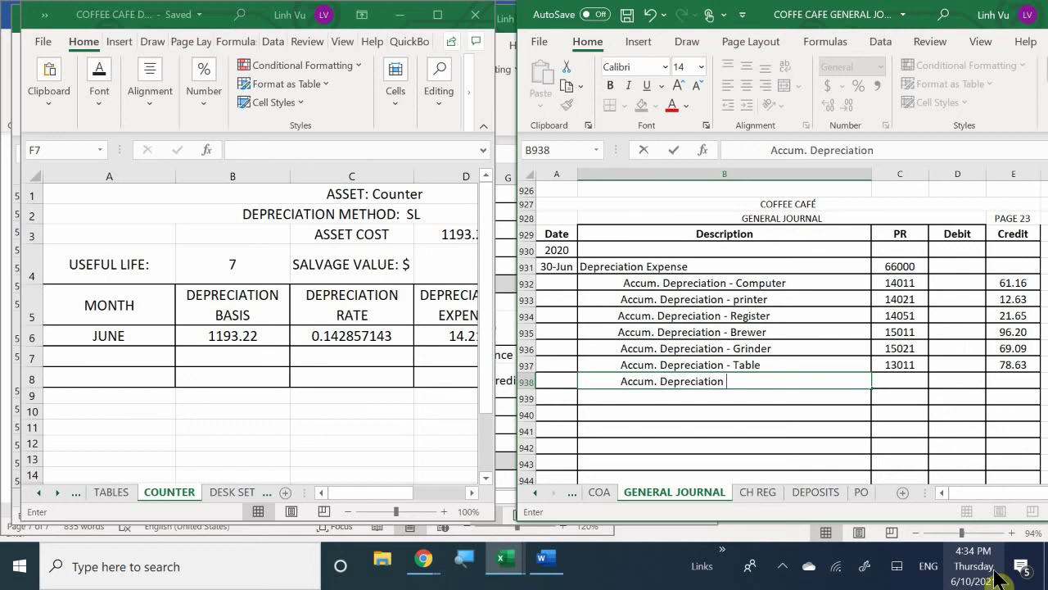
type(" - Counter")
key("Tab")
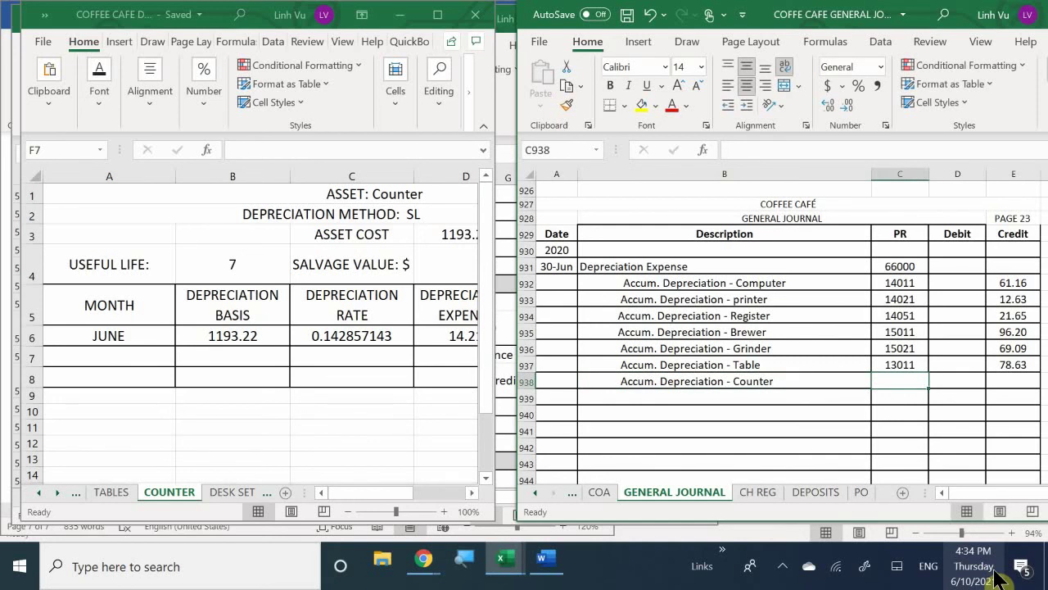
type("13021")
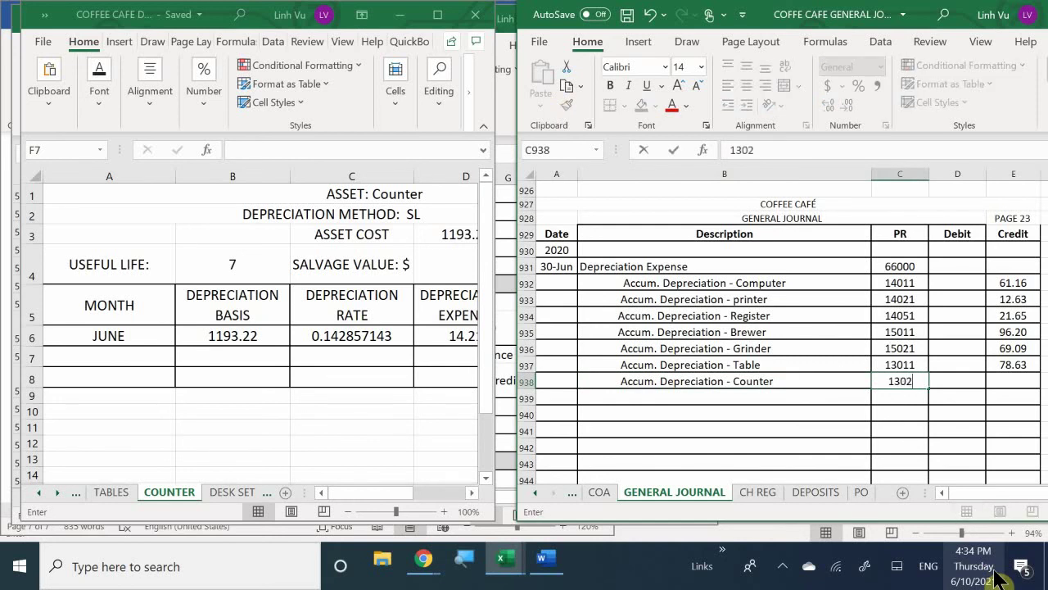
Step: Complete the Accum. Depreciation - Counter line in row 938 with PR 13021 and a credit of 14.21 from the COUNTER sheet
key("Tab")
key("Tab")
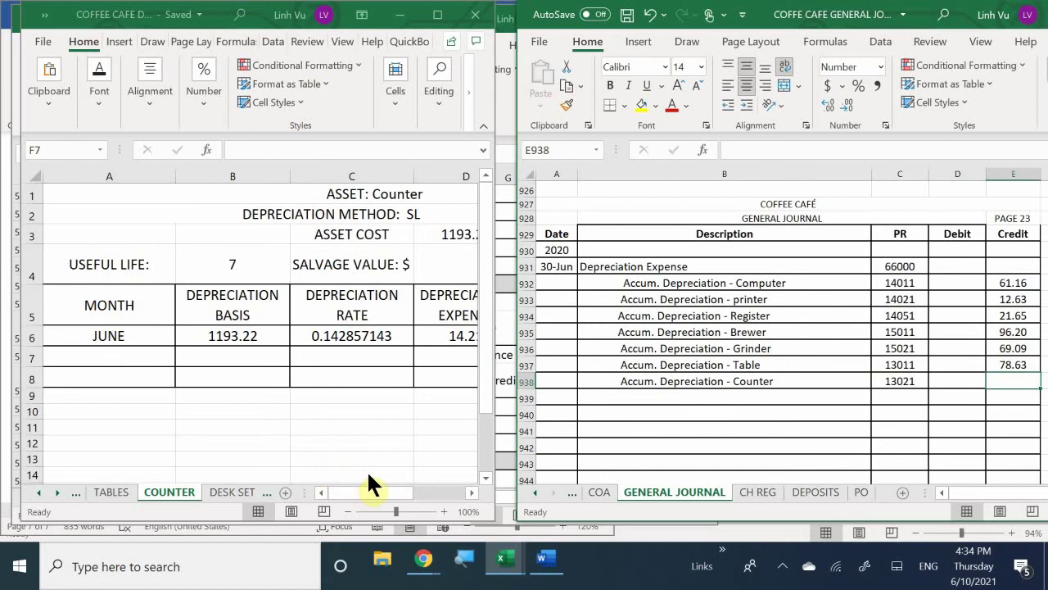
left_click(379, 489)
left_click_drag(375, 488, 402, 490)
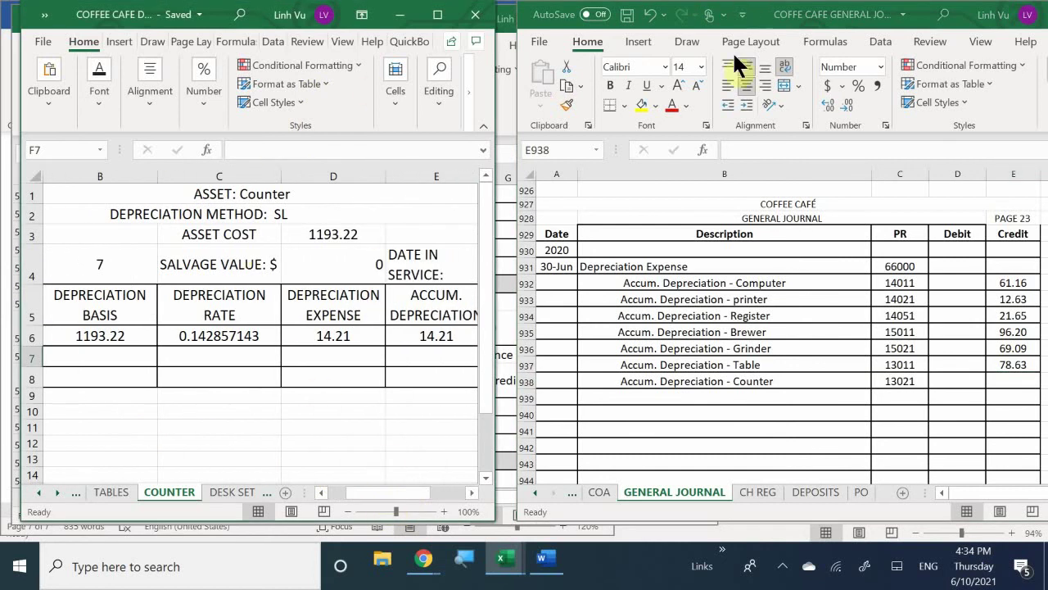
left_click(1004, 380)
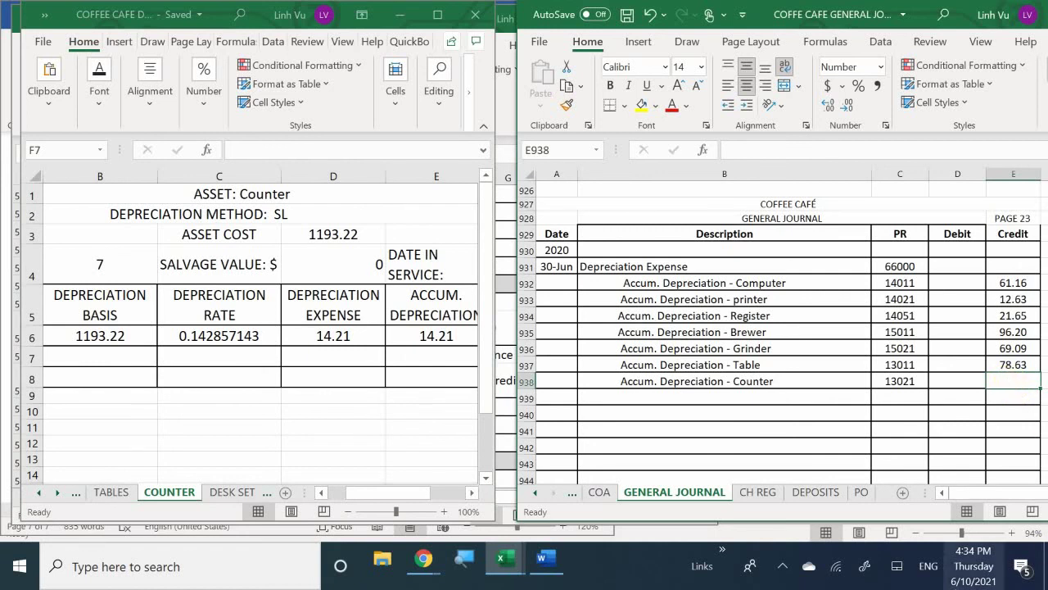
type("14.21")
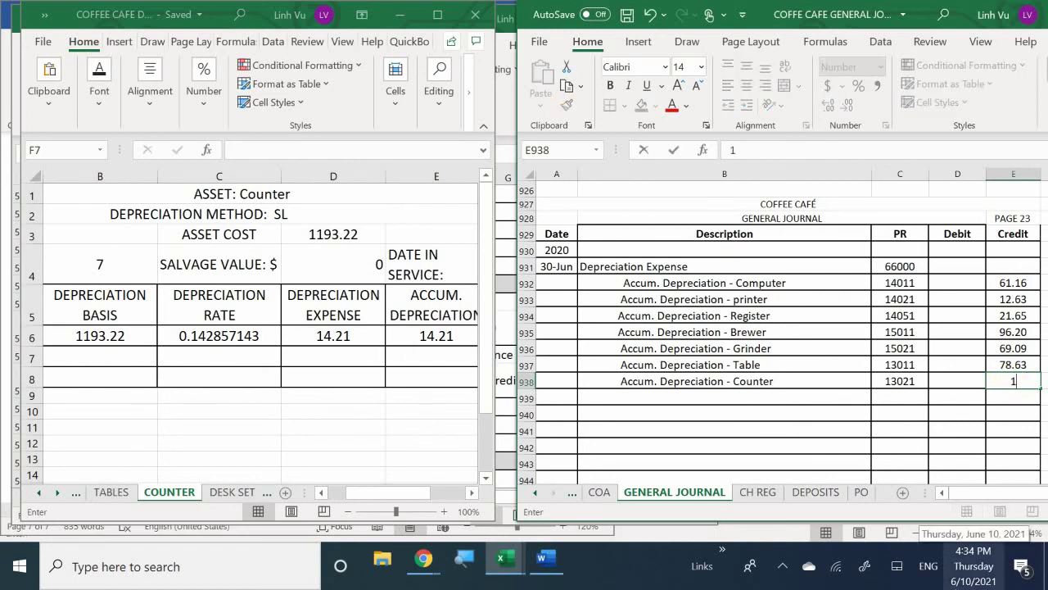
key("Return")
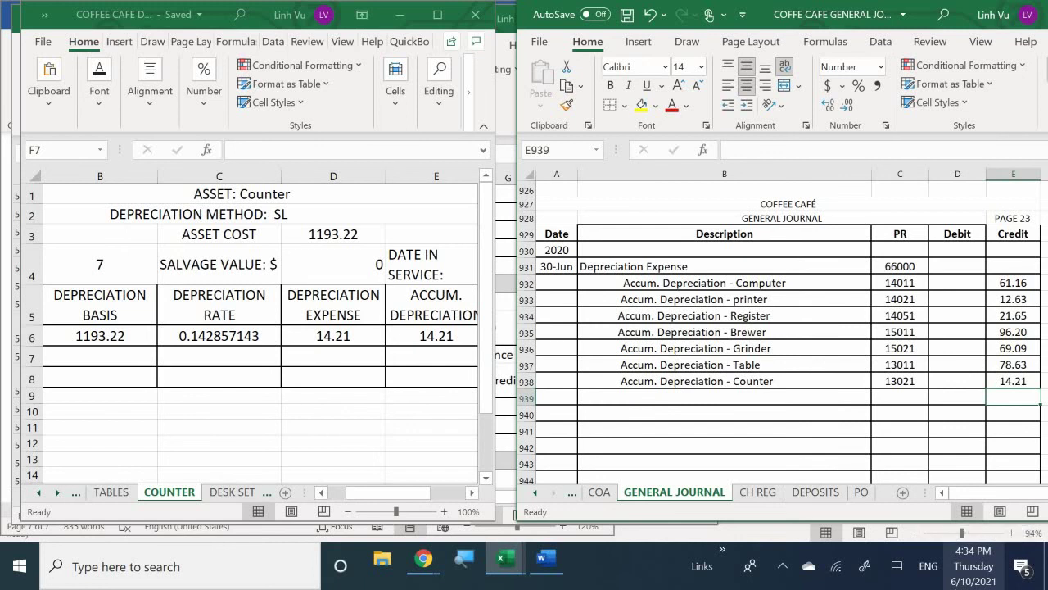
Step: Show the DESK SET schedule and copy the journal's Grinder, Table and Counter descriptions from B936:B938 into B939:B941
left_click(220, 489)
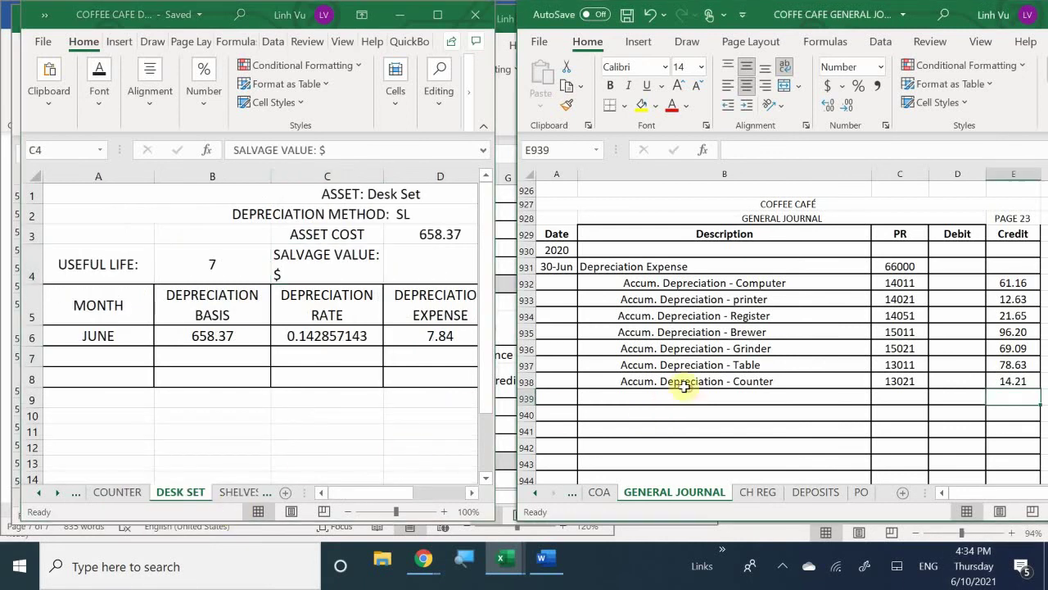
left_click(662, 397)
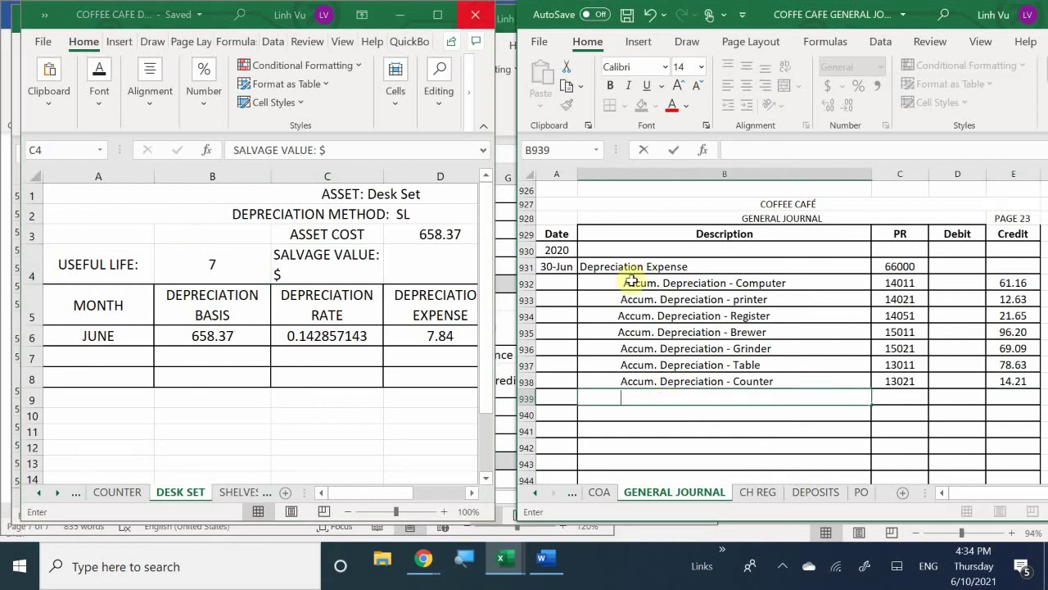
left_click(651, 349)
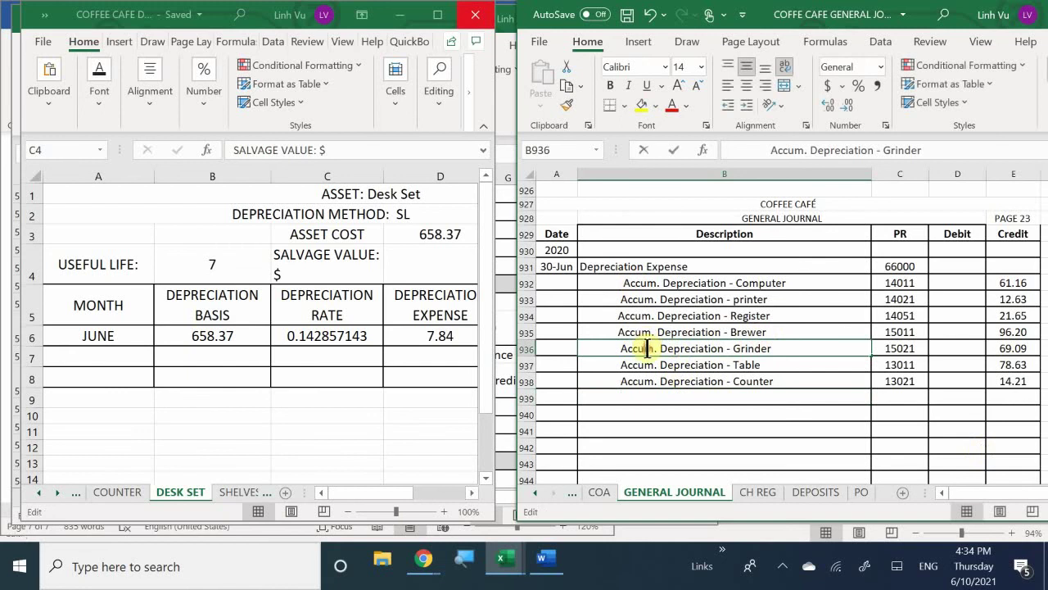
left_click(597, 377)
left_click_drag(602, 346, 615, 375)
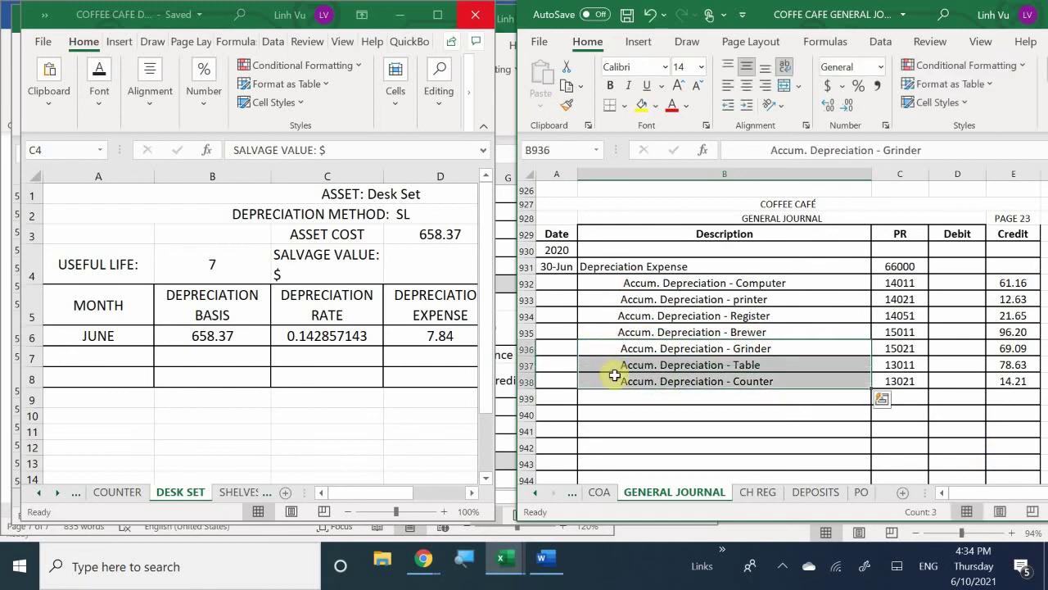
key("ctrl+c")
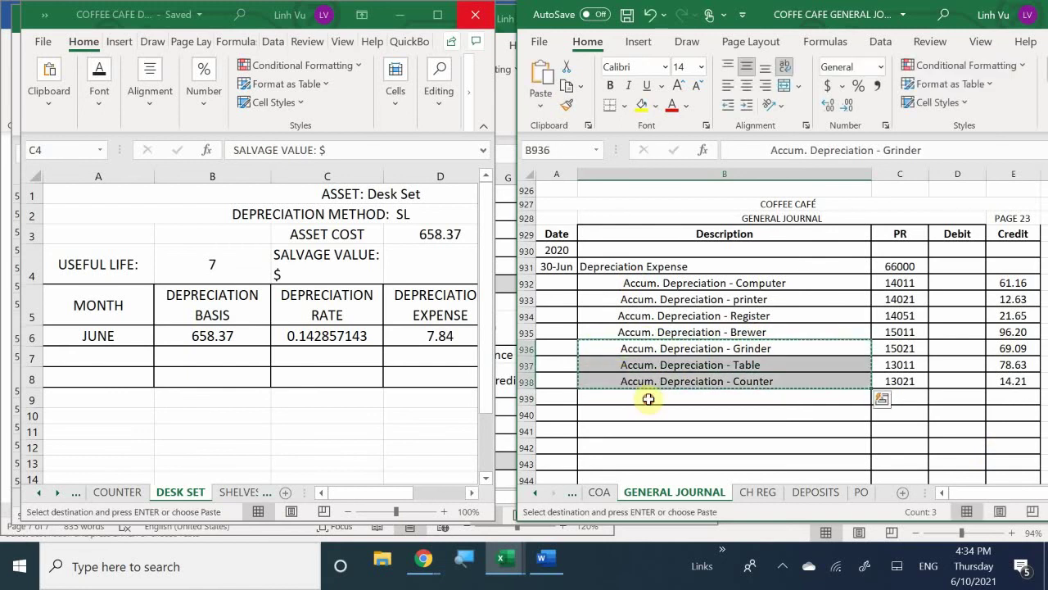
left_click(647, 398)
key("ctrl+v")
key("Escape")
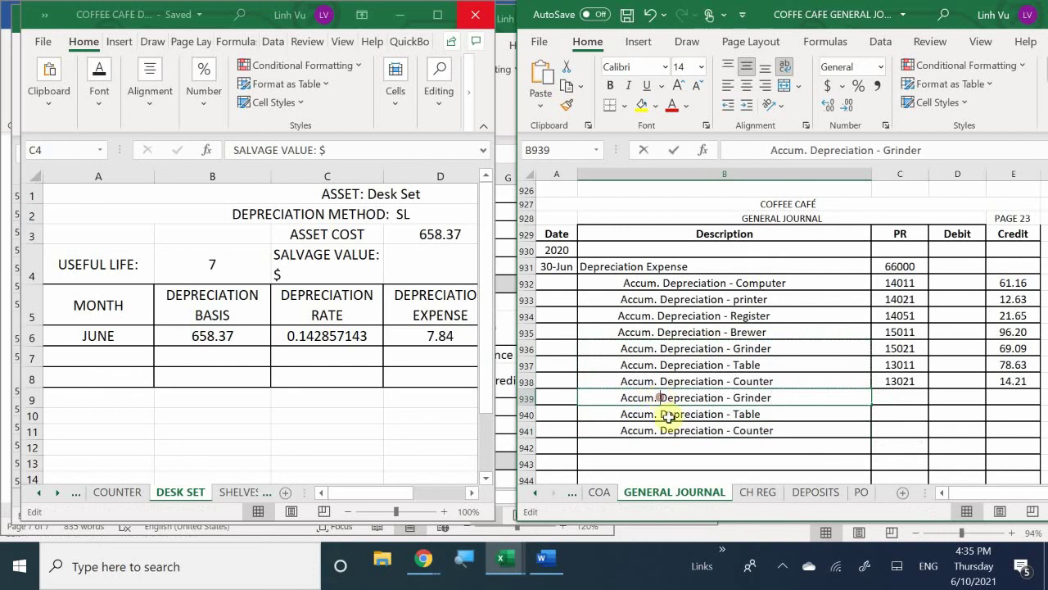
Step: Change the copied Grinder description in B939 to "Accum. Depreciation - Desk"
left_click(671, 416)
double_click(786, 396)
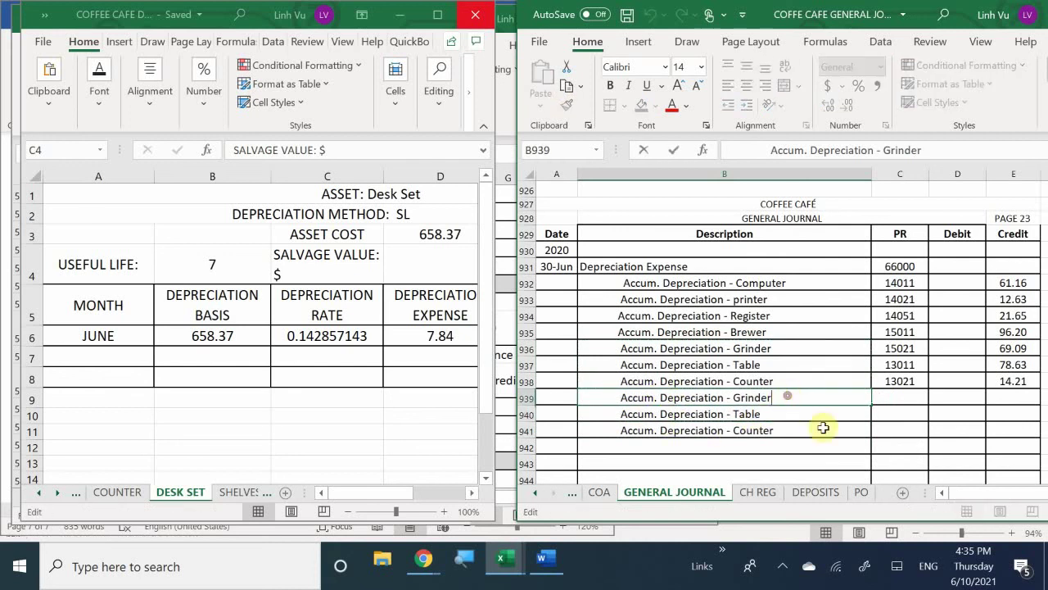
key("BackSpace")
key("BackSpace")
key("BackSpace")
key("BackSpace")
key("BackSpace")
key("BackSpace")
key("BackSpace")
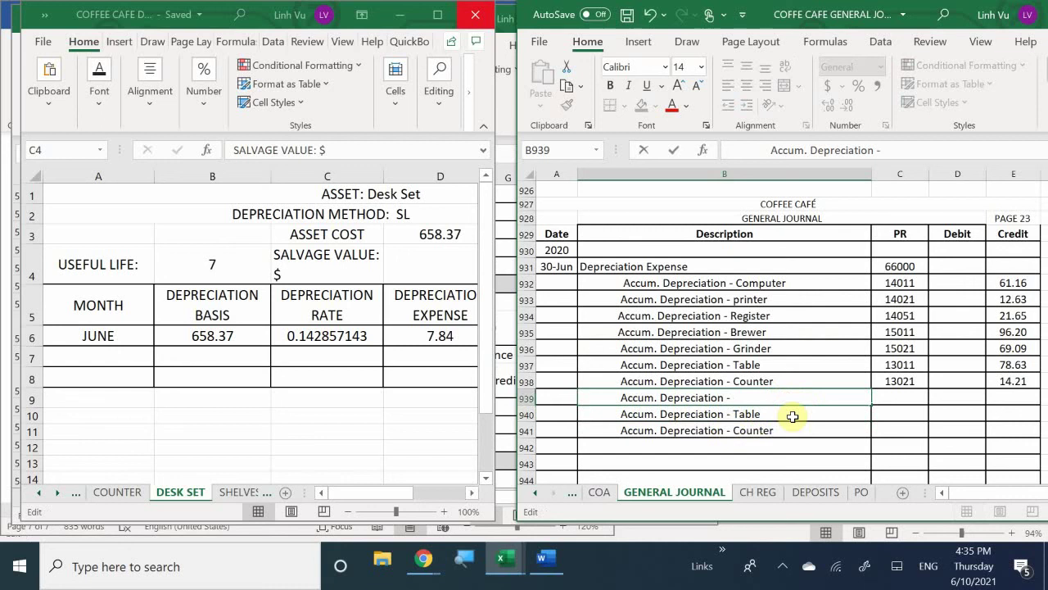
type("Desk")
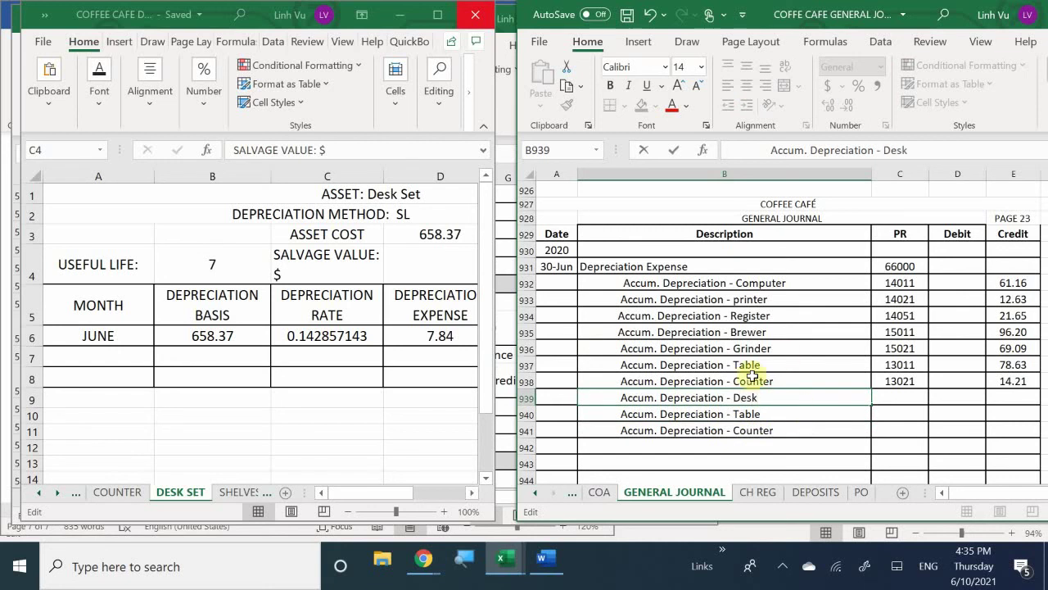
Step: Change the copied Table description in B940 to "Accum. Depreciation - Shelves"
double_click(782, 414)
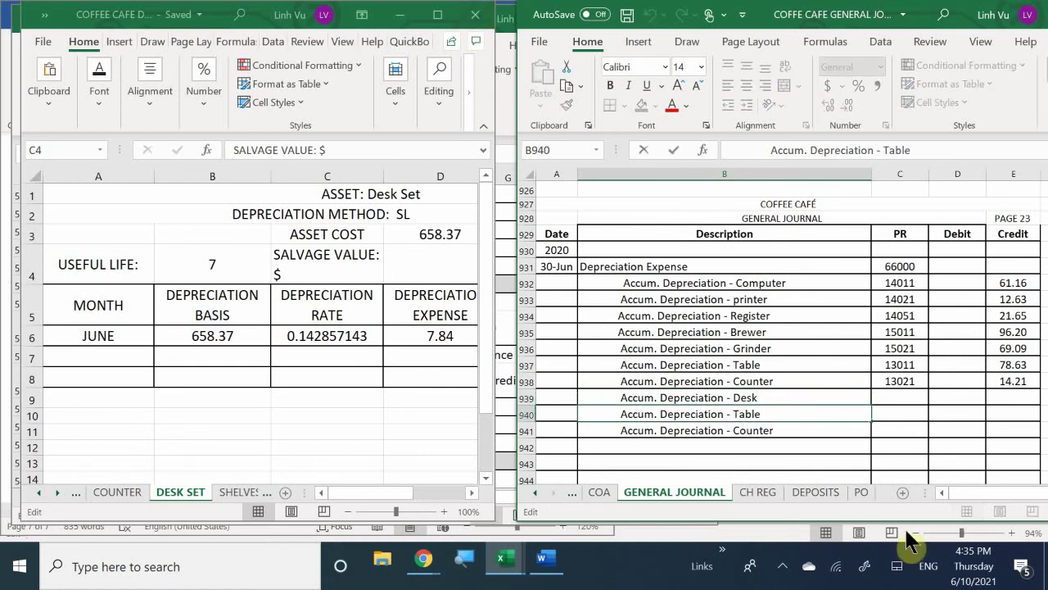
key("BackSpace")
key("BackSpace")
key("BackSpace")
key("BackSpace")
key("BackSpace")
type("Shelves")
key("Return")
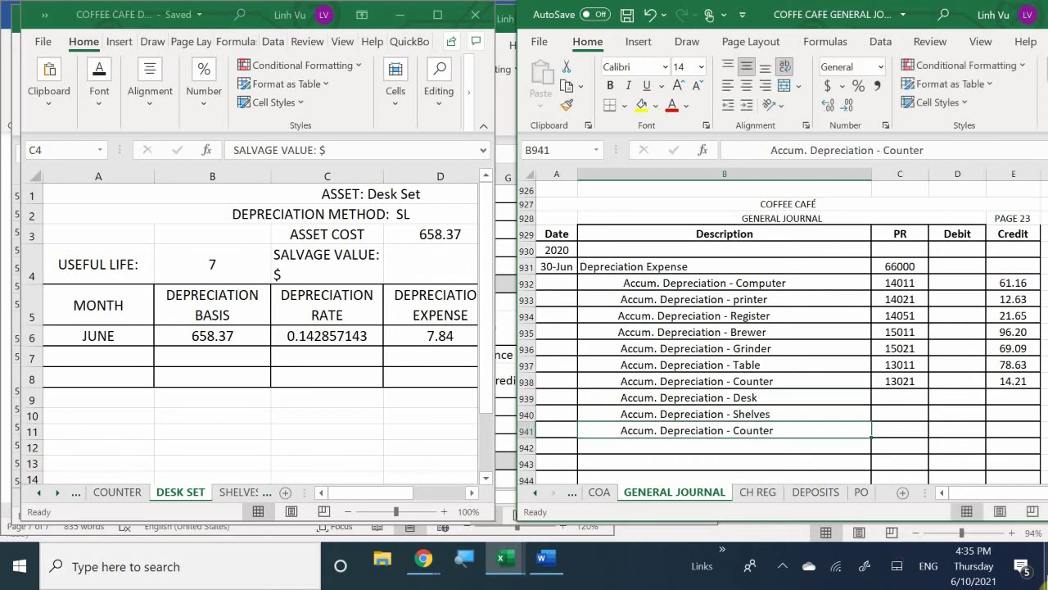
Step: Fill in the Desk line in row 939 with PR 13031 and a credit of 7.84
left_click(902, 398)
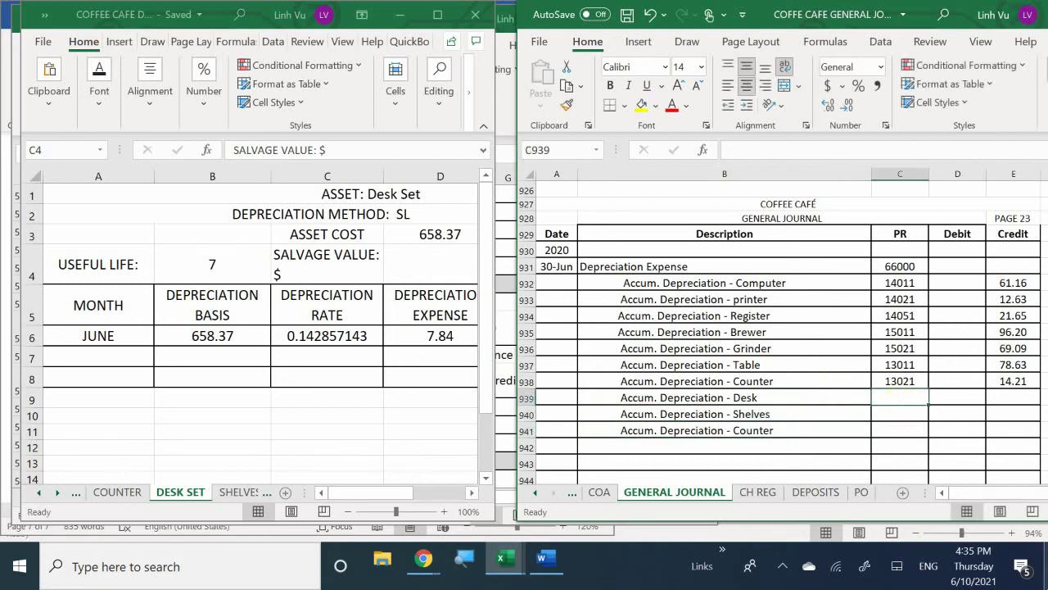
type("13")
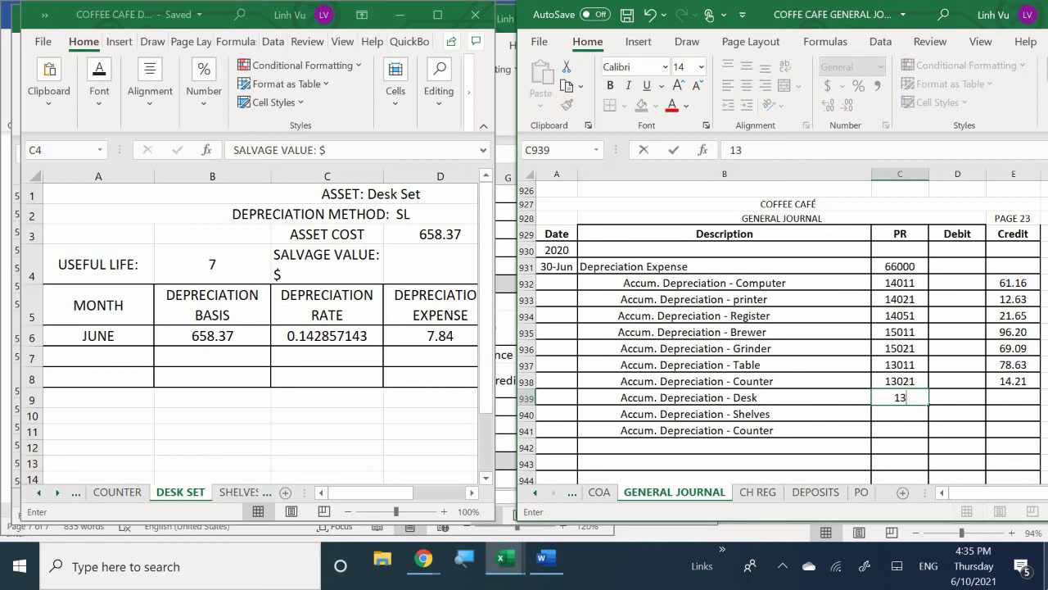
type("031")
key("Tab")
key("Tab")
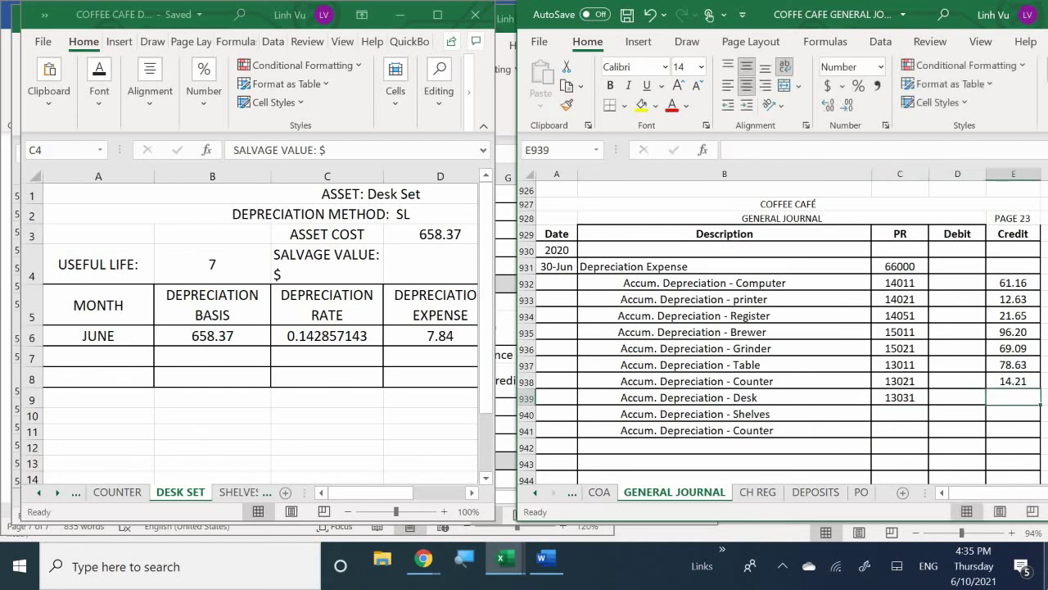
type("7.84")
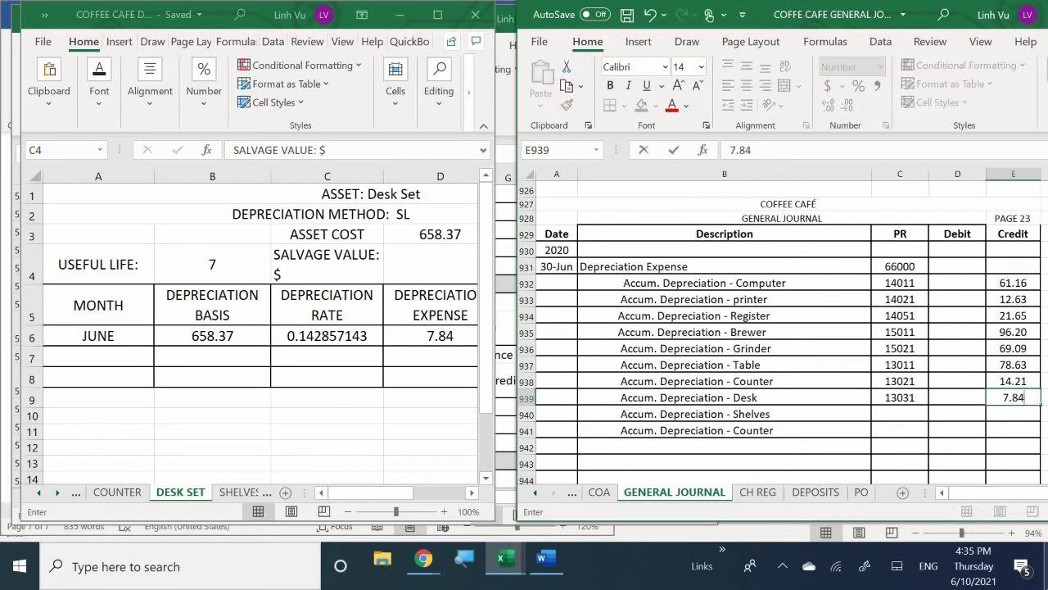
key("Return")
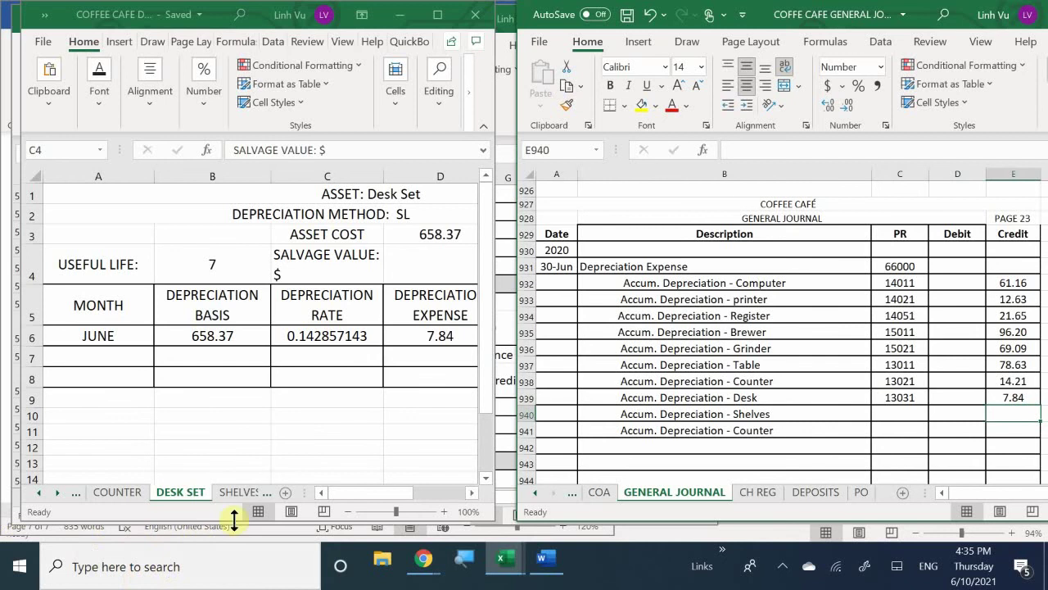
Step: Show the SHELVES schedule and fill in the Shelves line in row 940 with PR 13041 and a credit of 6.87
left_click(236, 492)
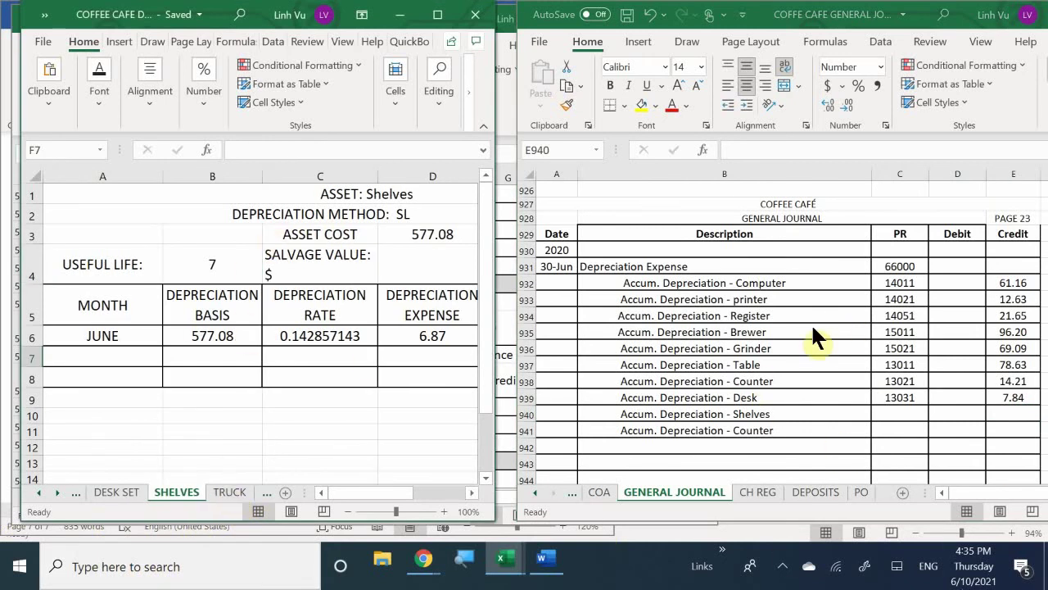
left_click(886, 411)
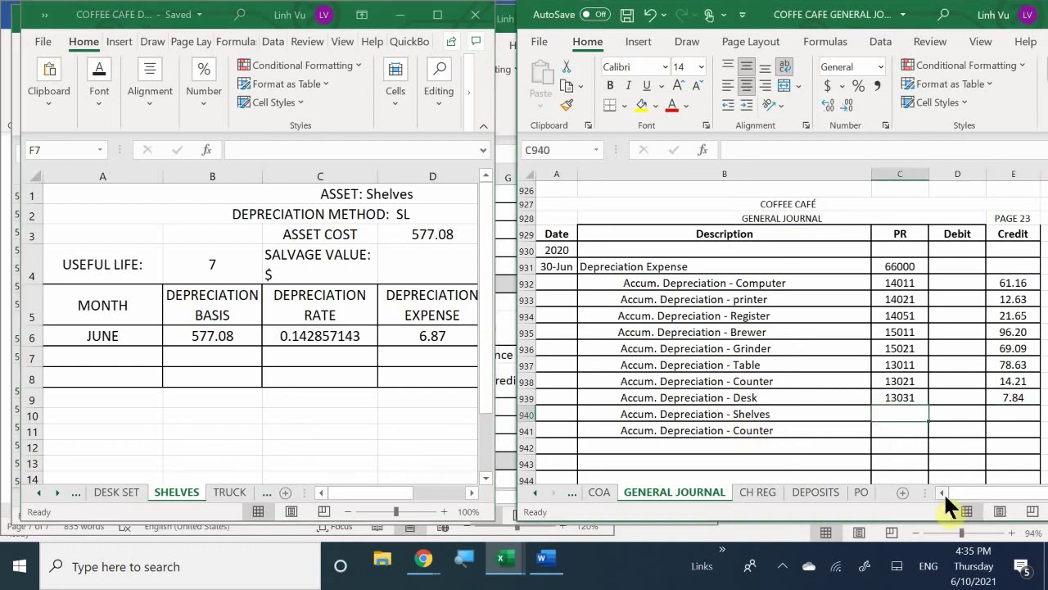
type("1")
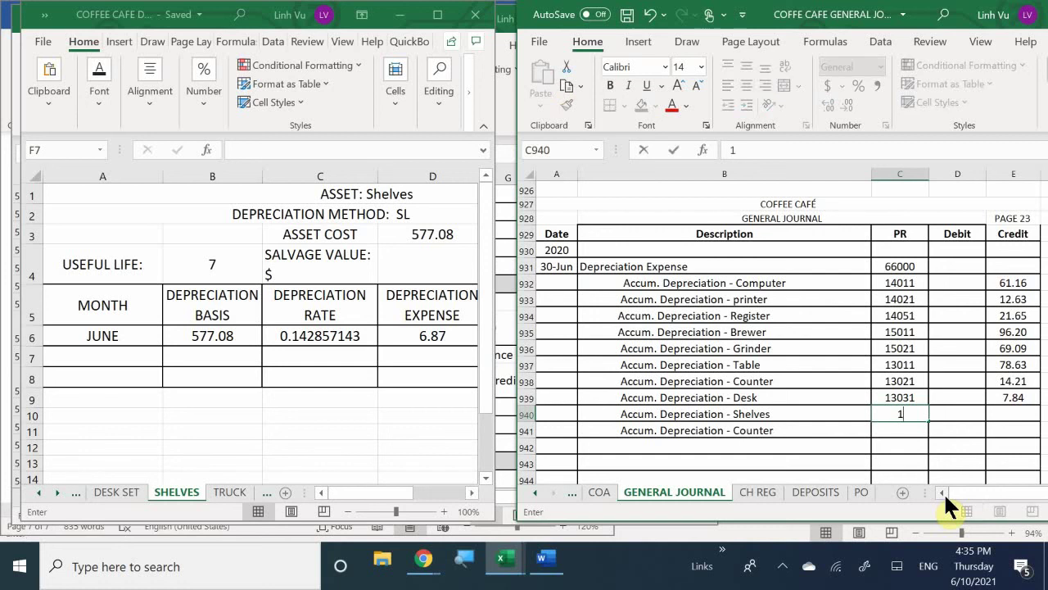
type("3041")
key("Tab")
key("Tab")
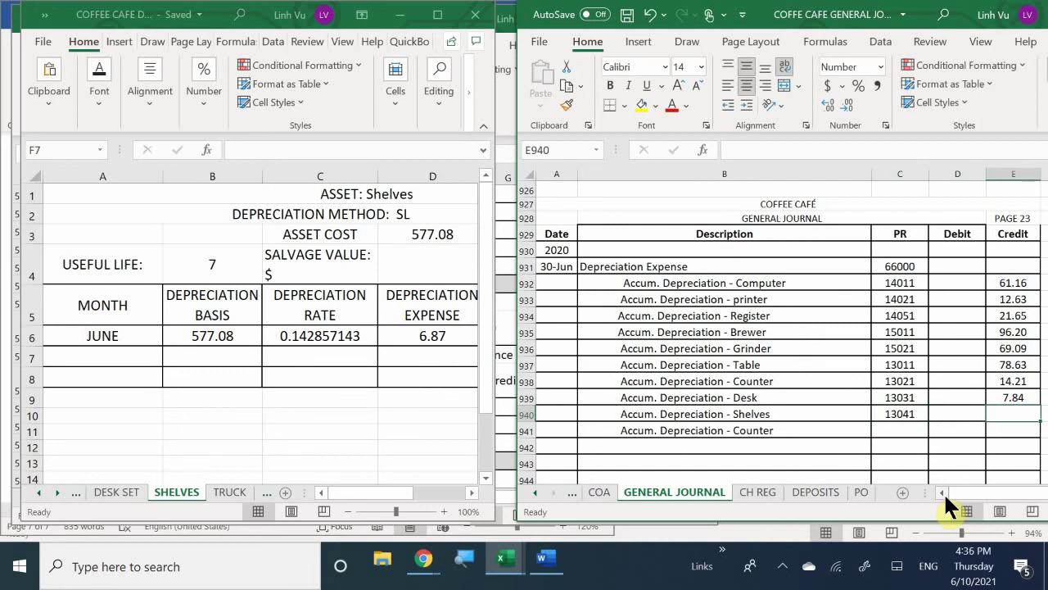
type("7.")
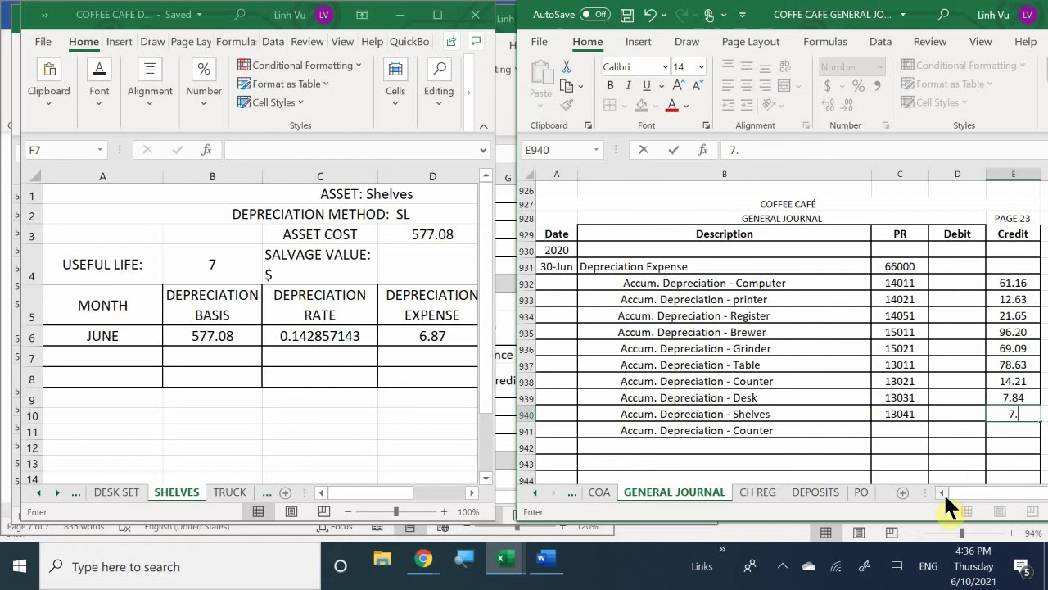
key("BackSpace")
key("BackSpace")
type("6.87")
key("Return")
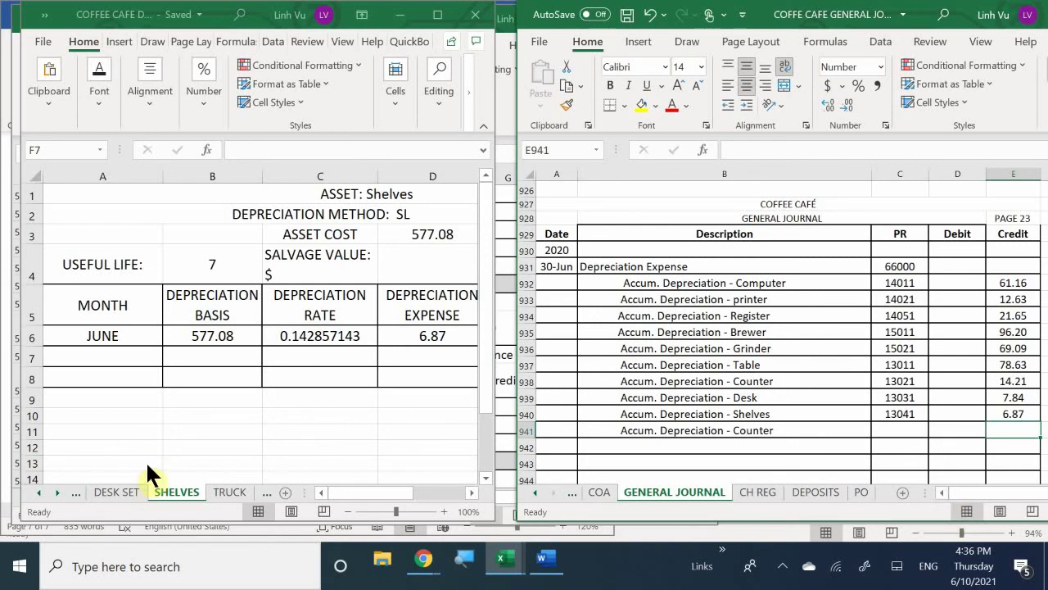
Step: Show the TRUCK sheet in the depreciation schedule workbook
left_click(218, 492)
left_click(266, 492)
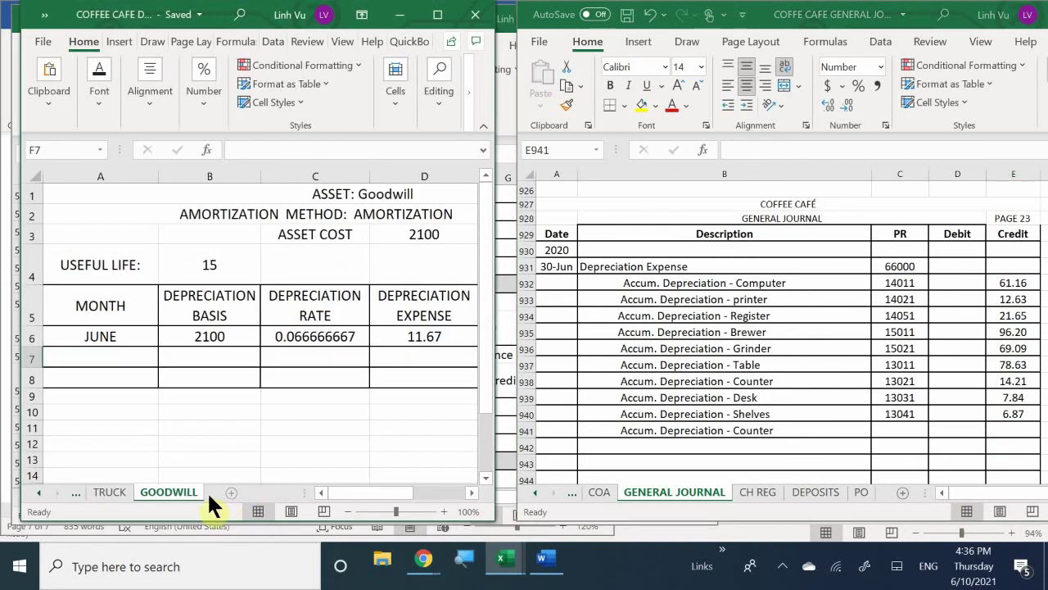
left_click(112, 489)
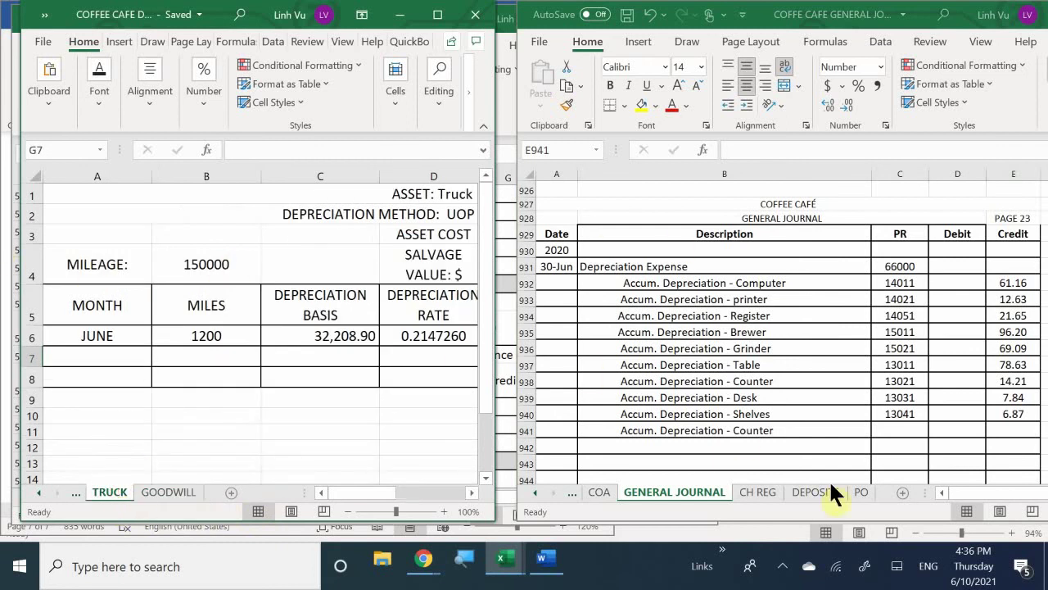
Step: Change the copied Counter description in B941 to "Accum. Depreciation - Truck"
left_click(802, 418)
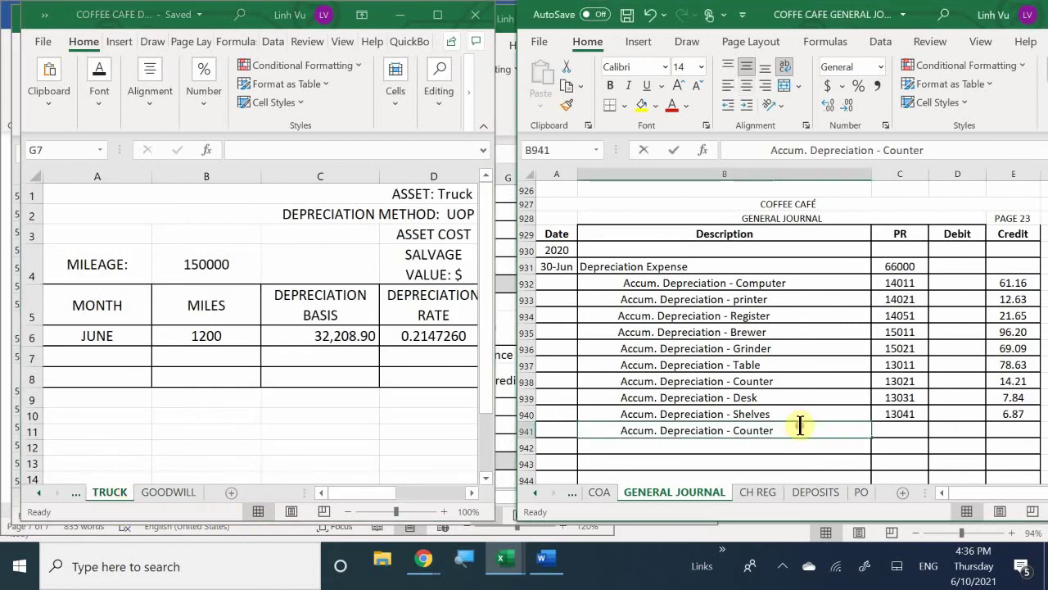
double_click(798, 423)
key("BackSpace")
key("BackSpace")
key("BackSpace")
key("BackSpace")
key("BackSpace")
key("BackSpace")
key("BackSpace")
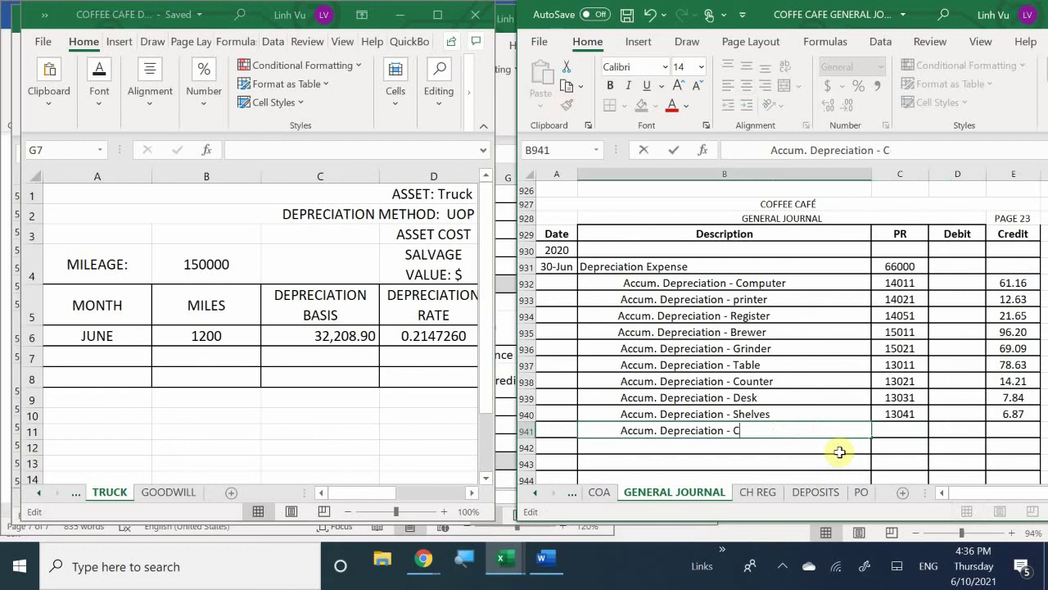
type("m")
key("BackSpace")
type("Tr")
key("BackSpace")
type("ruck")
key("Return")
Step: Enter PR 17011 for the Truck line in C941
key("Up")
key("Right")
type("170")
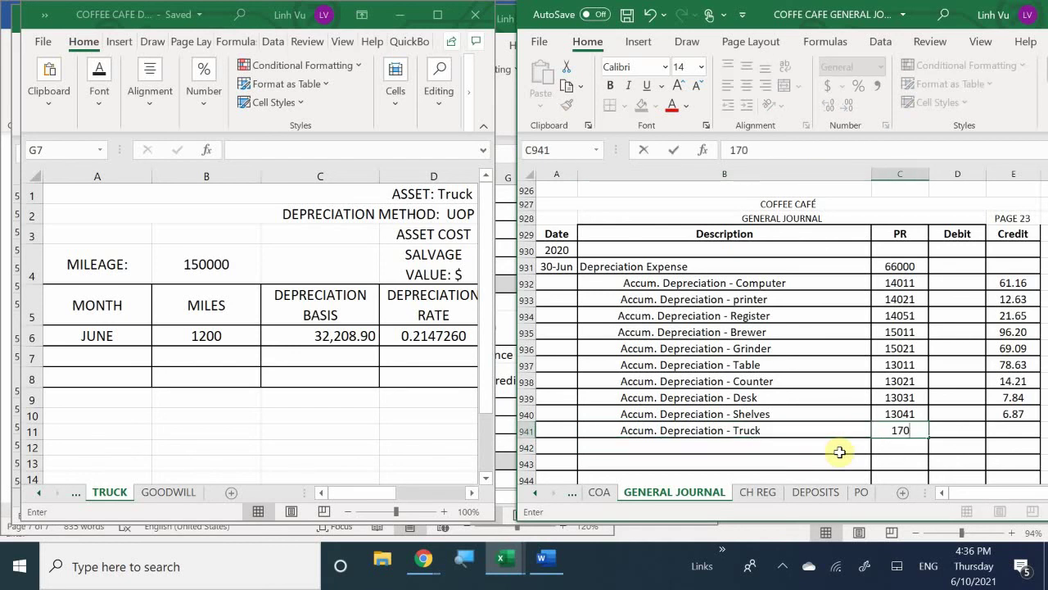
type("1")
key("Return")
key("Up")
type("17011")
key("Return")
Step: Look up the truck's June depreciation expense in its schedule and enter the 257.67 credit for the Truck line in E941
key("Right")
key("Up")
key("Right")
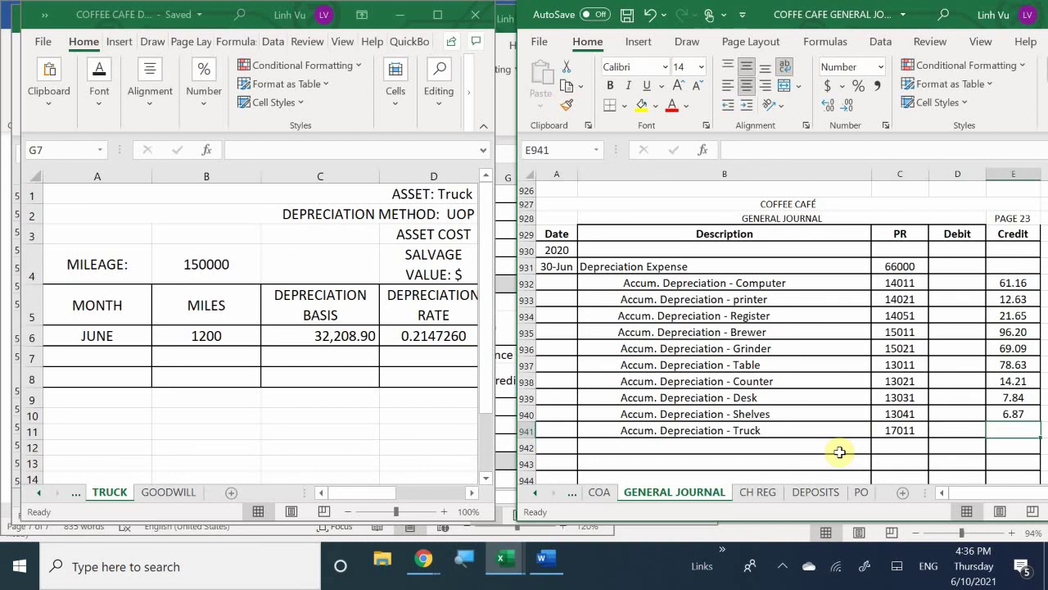
left_click_drag(348, 492, 393, 515)
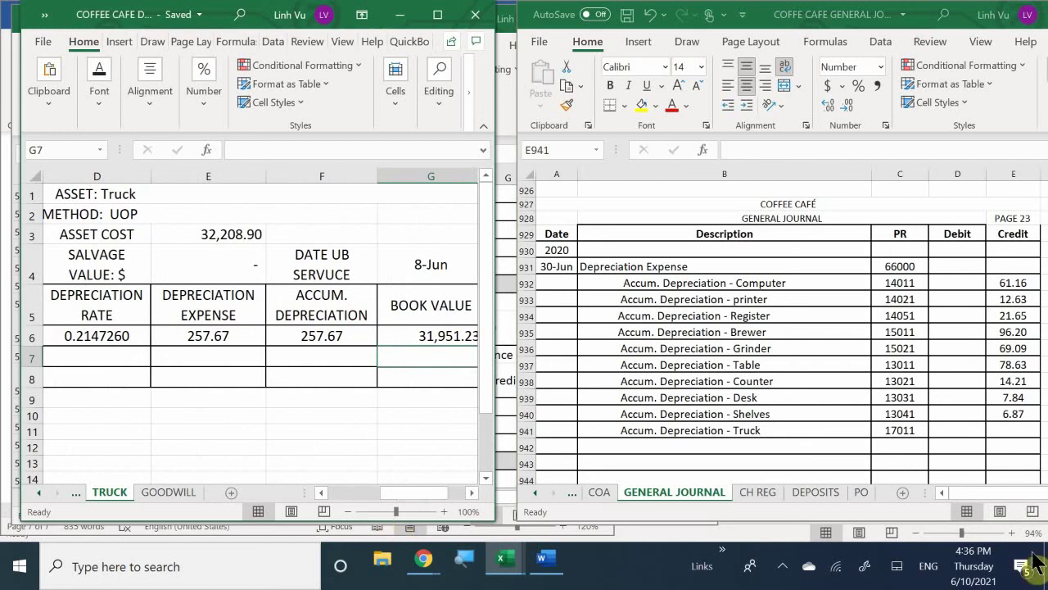
left_click(1010, 431)
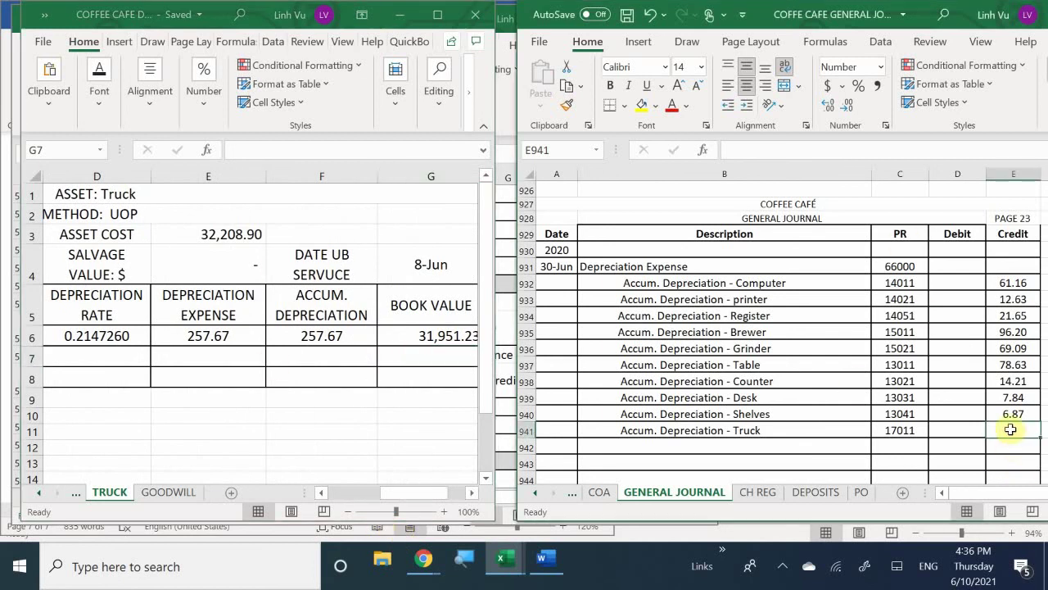
type("257")
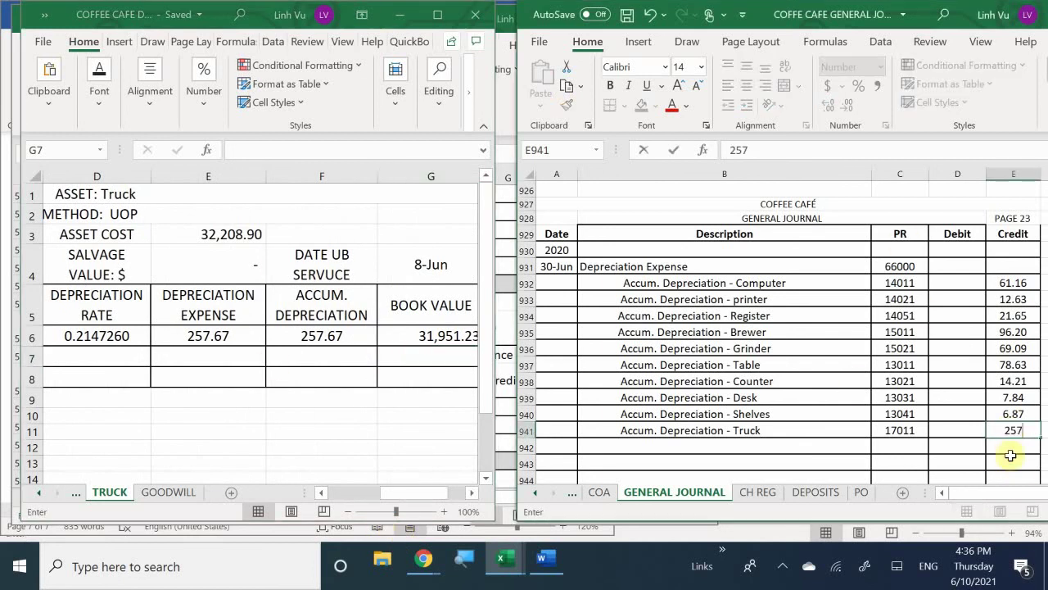
type(".67")
key("Return")
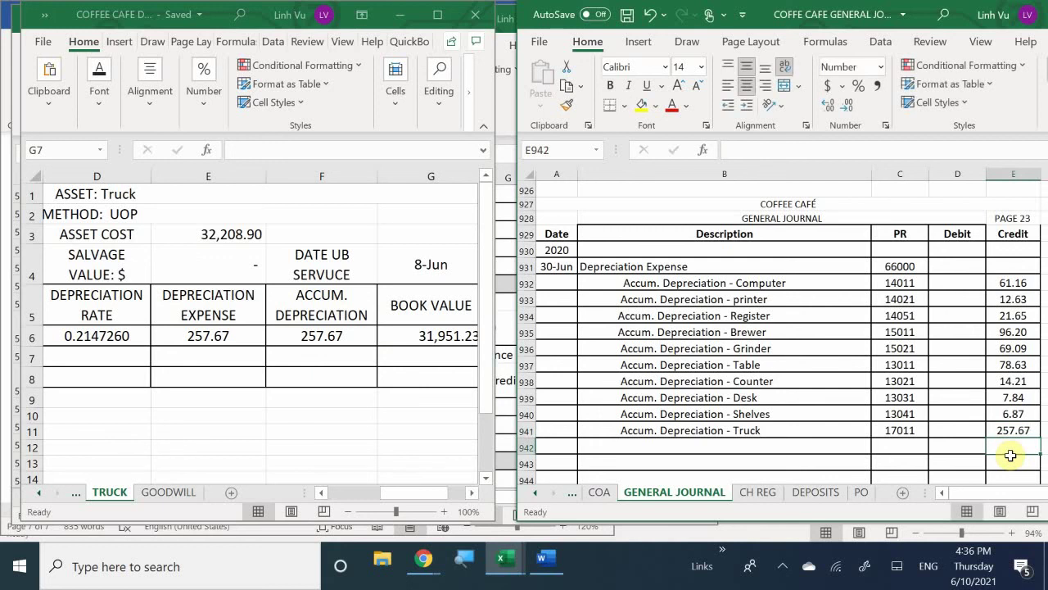
Step: Total the credits in E931:E942 with a SUM formula in D931 as the Depreciation Expense debit
left_click(954, 267)
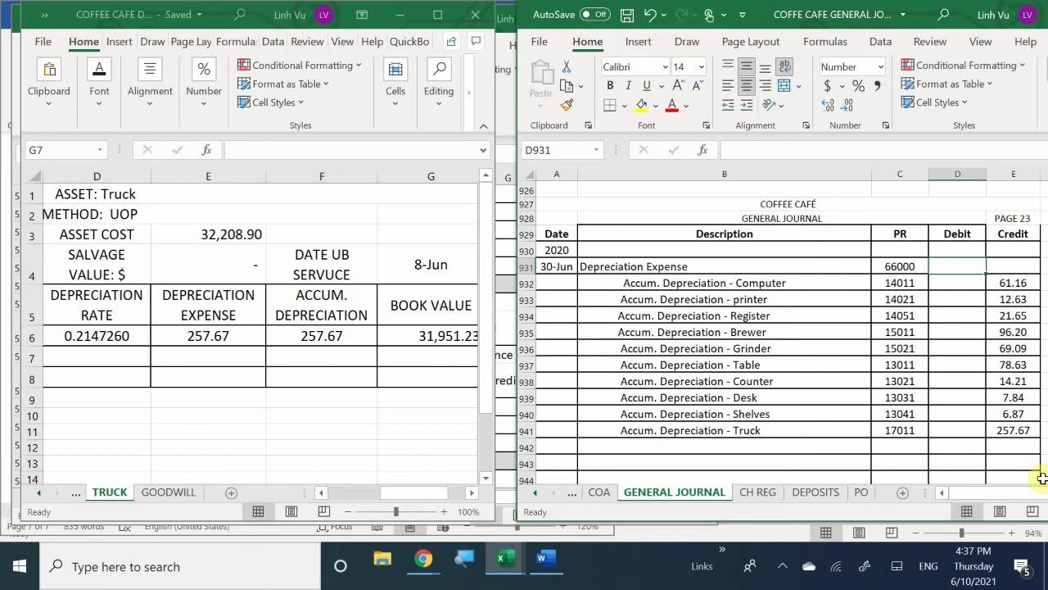
type("=sum")
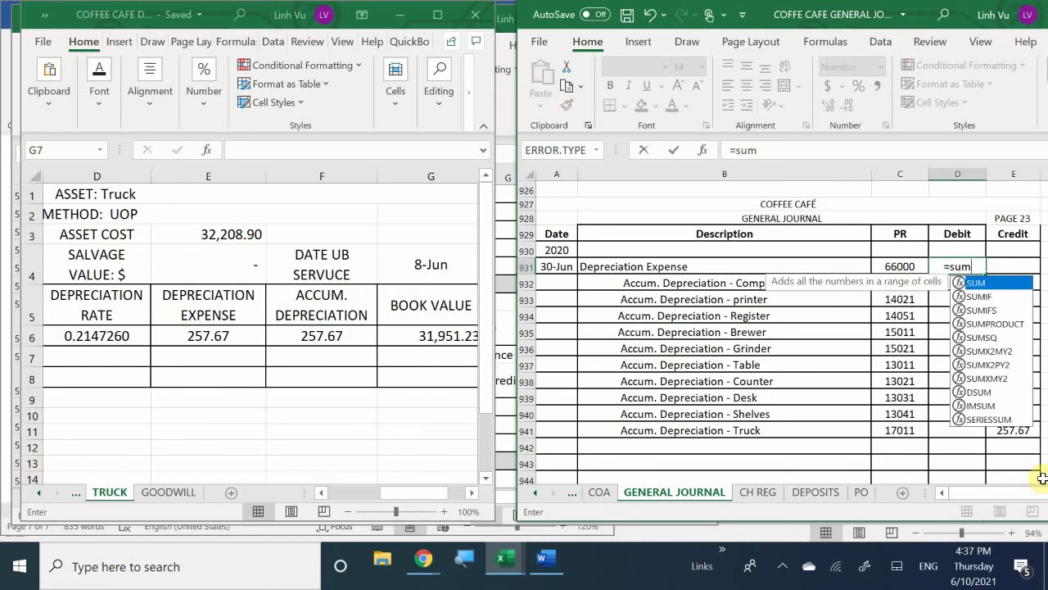
type("(")
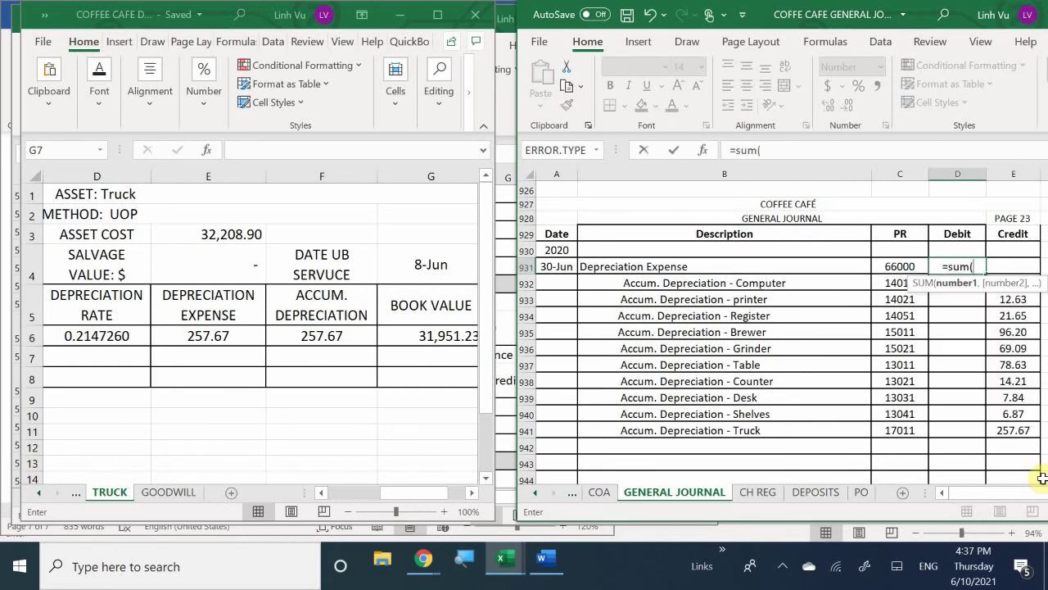
key("Right")
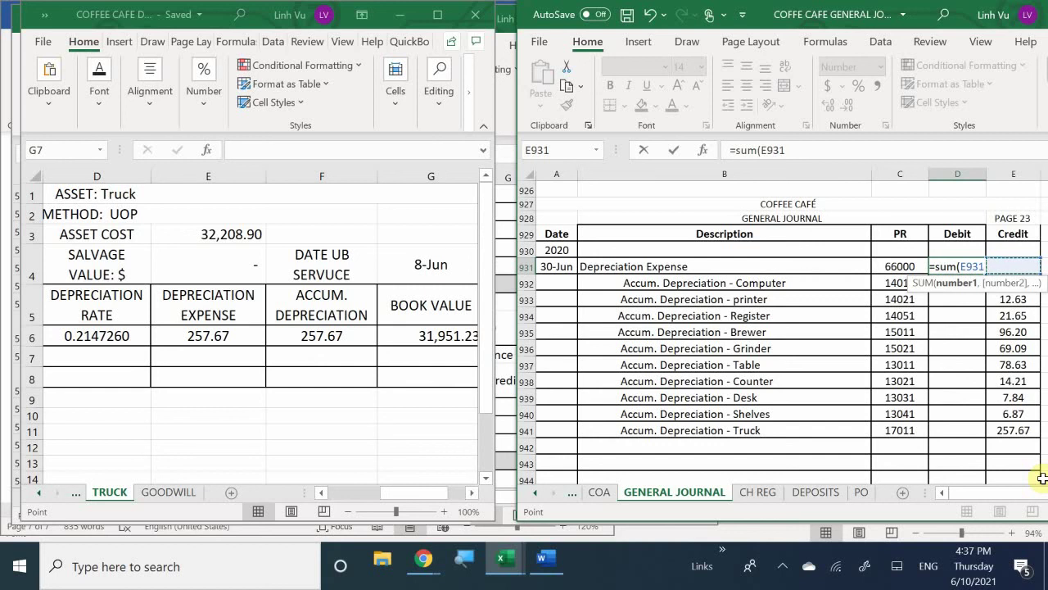
key("shift+Down")
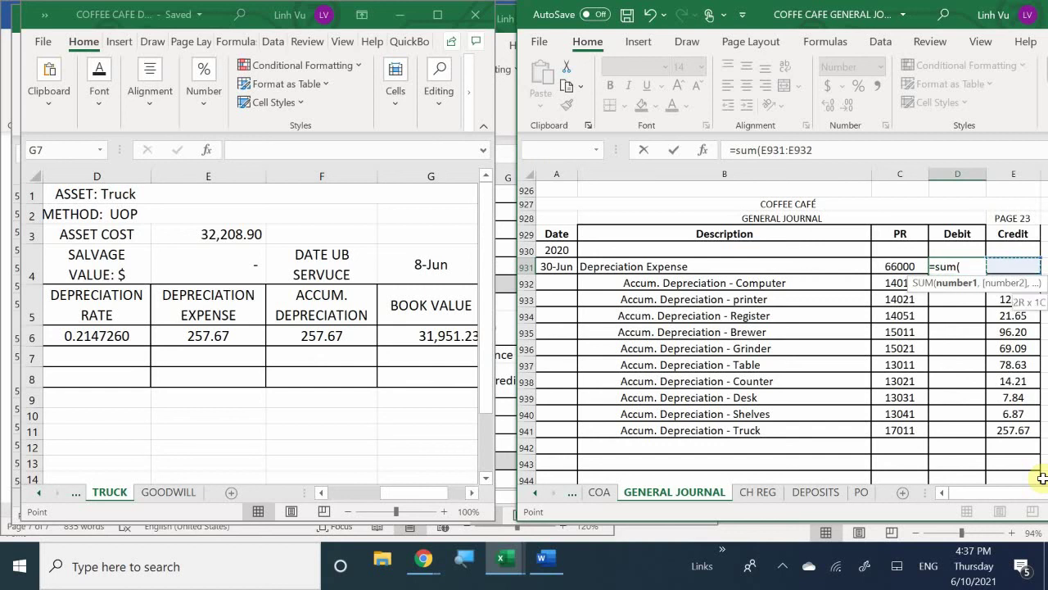
key("shift+Down")
key("shift+Down")
key("shift+Down")
key("shift+Down")
key("shift+Down")
key("shift+Down")
key("shift+Down")
key("shift+Down")
key("shift+Down")
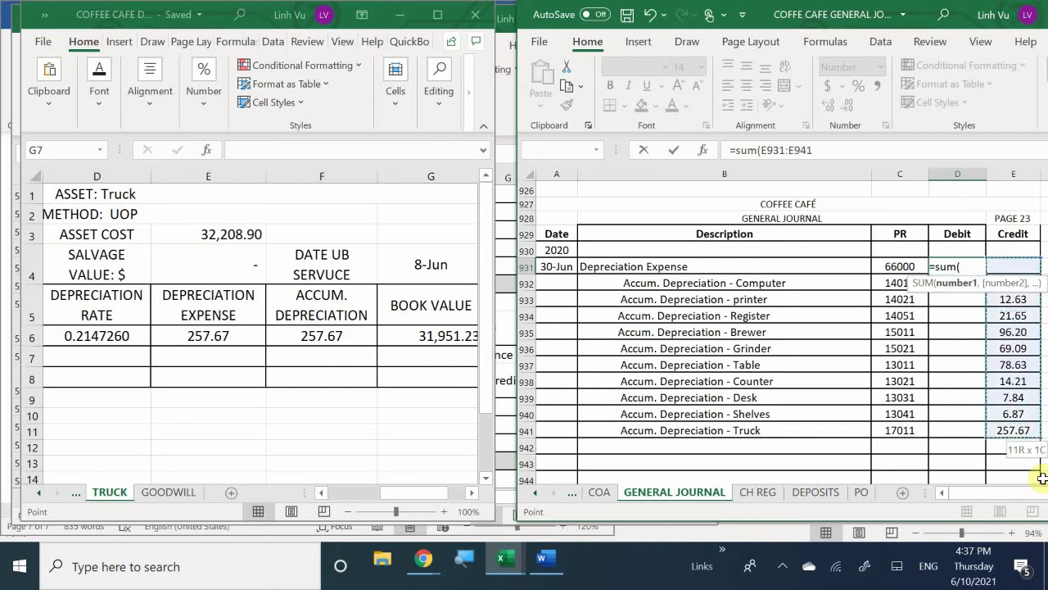
key("shift+Down")
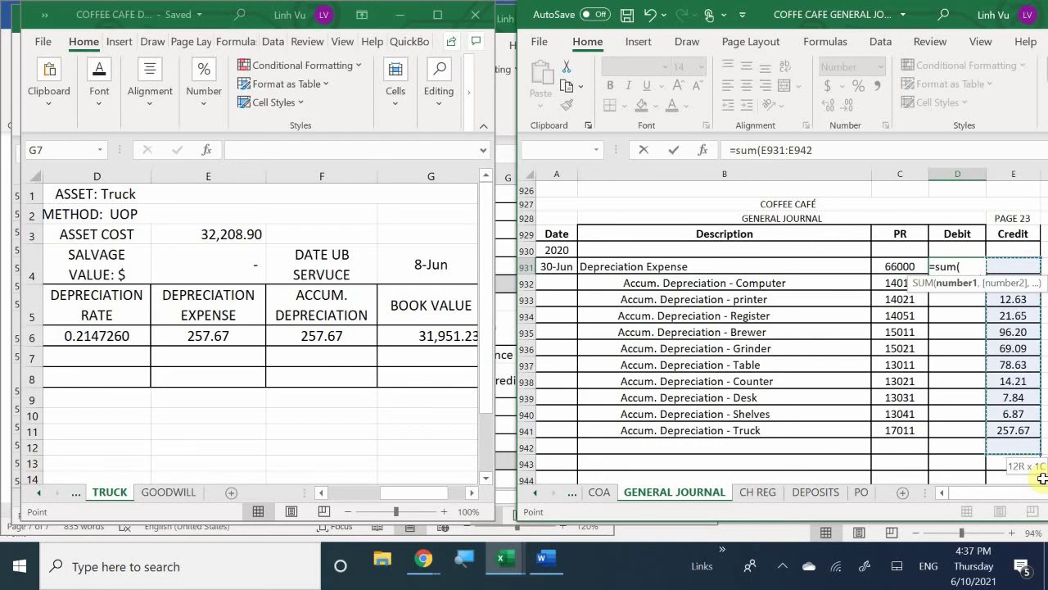
key("Return")
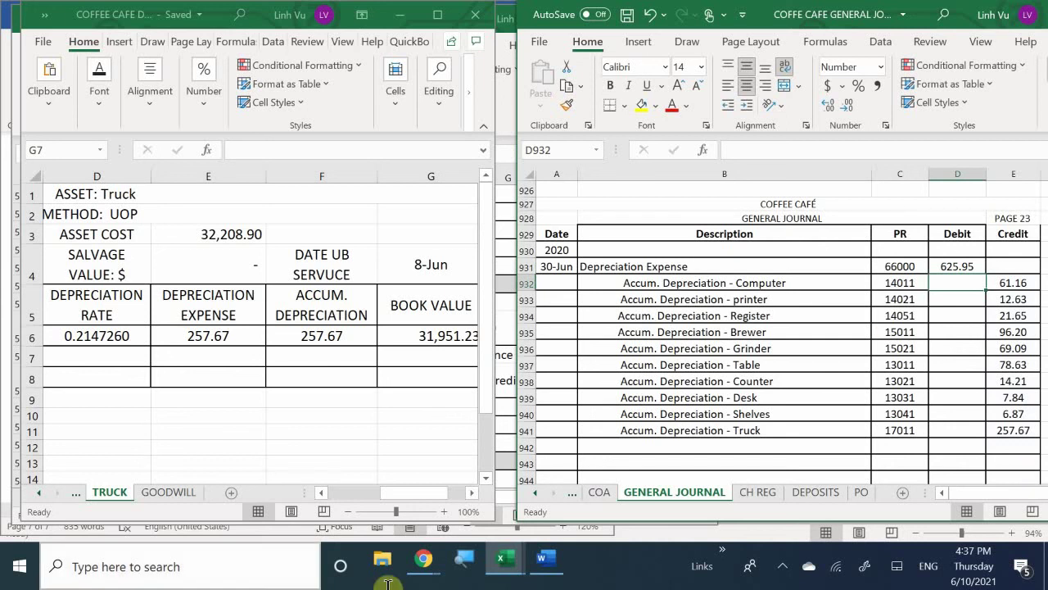
Step: Enter the explanation "(End of the Month Depreciation)" in B942 below the Truck line
scroll(623, 426, "down", 1)
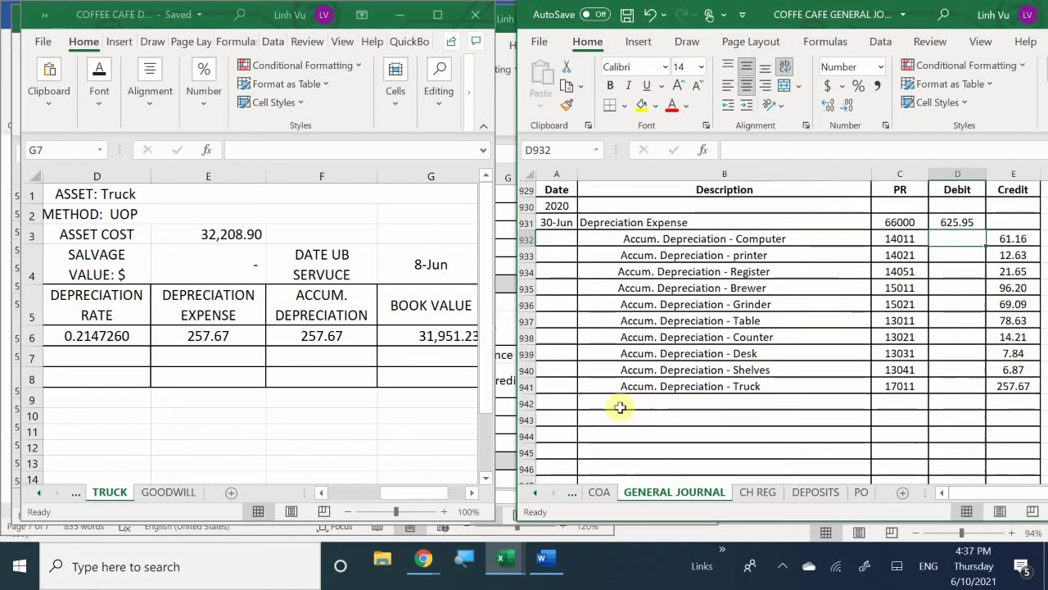
left_click(613, 404)
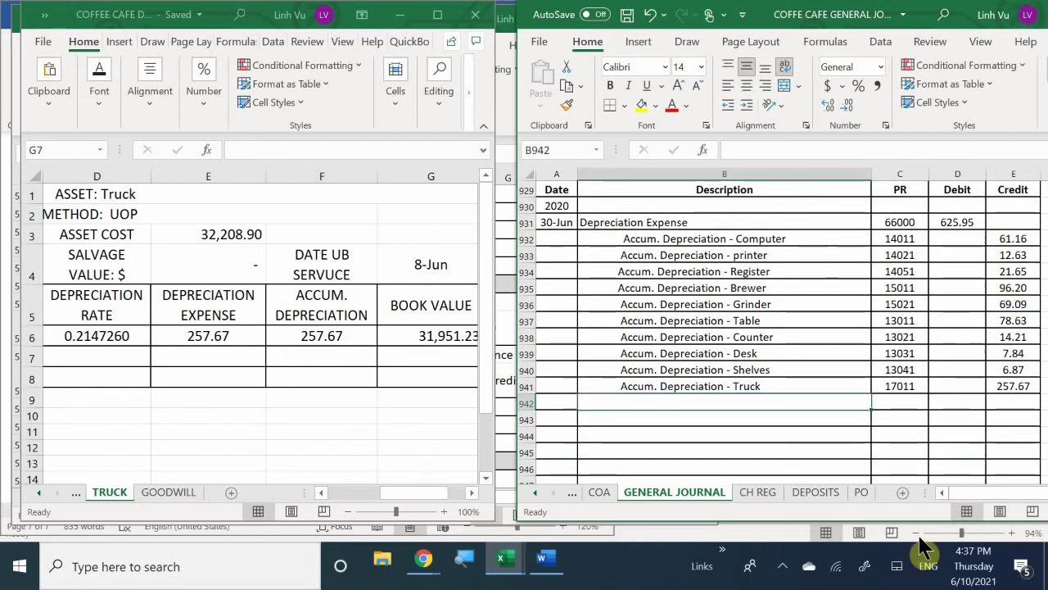
type("(")
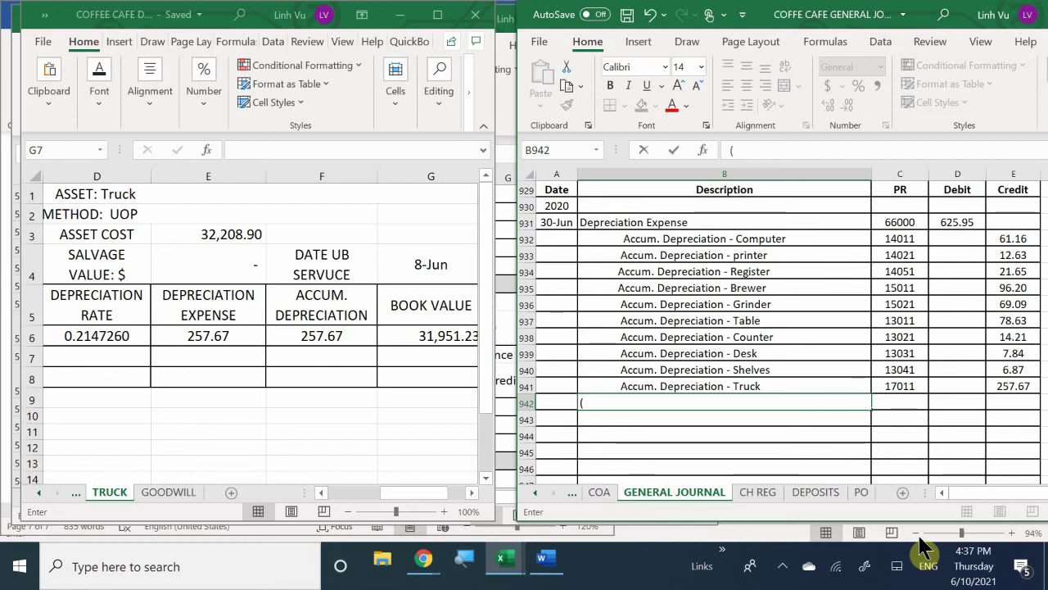
type("End of the")
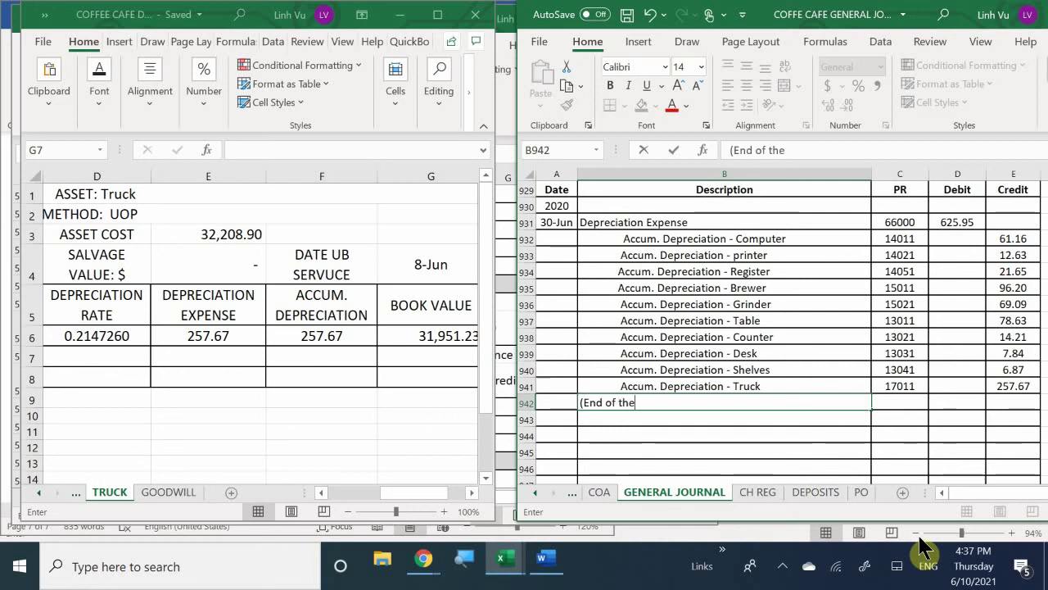
type(" Month Dep")
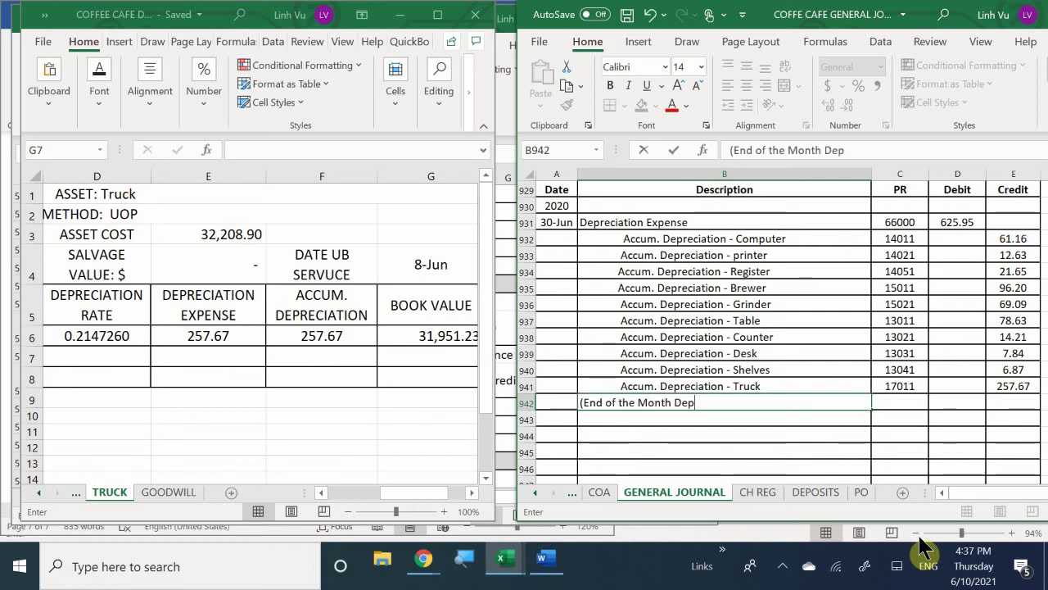
type("reciation")
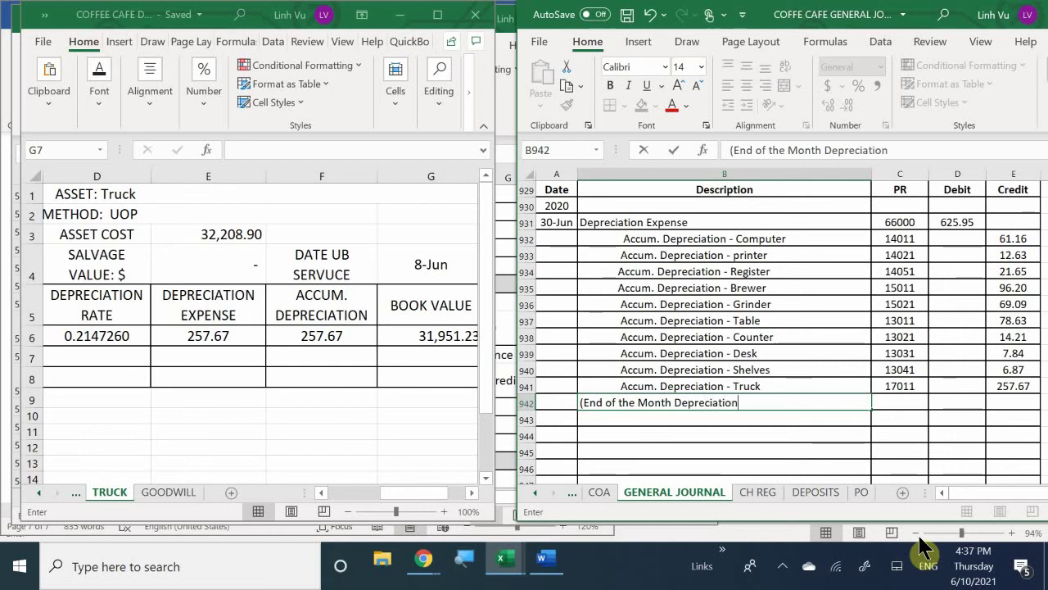
type(")")
key("Return")
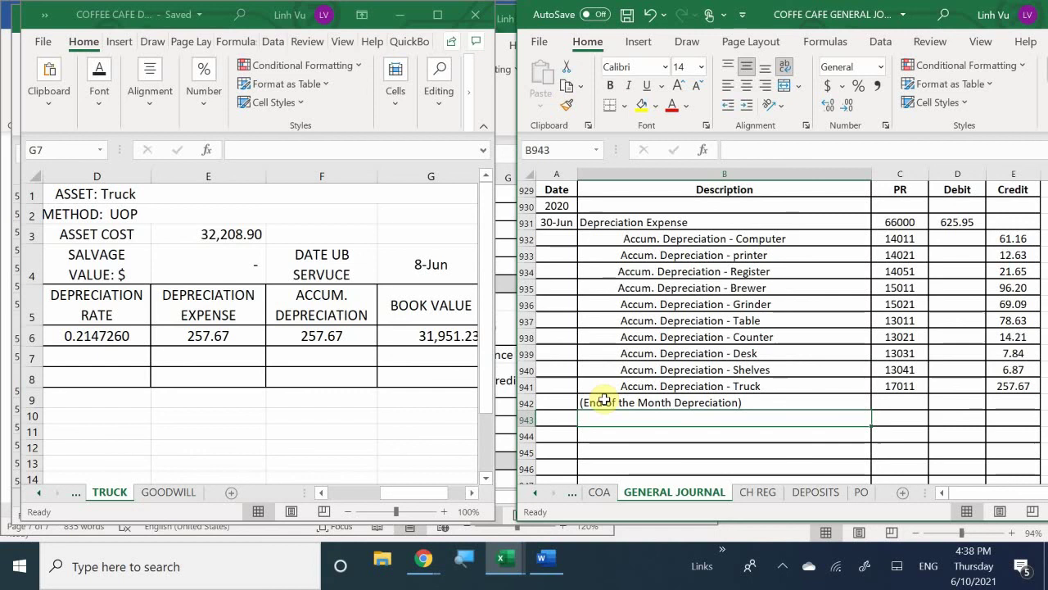
Step: Start a new journal entry in row 944 with the date 6/30 and the description "Amortizstion Expense"
left_click(563, 434)
type("6/30")
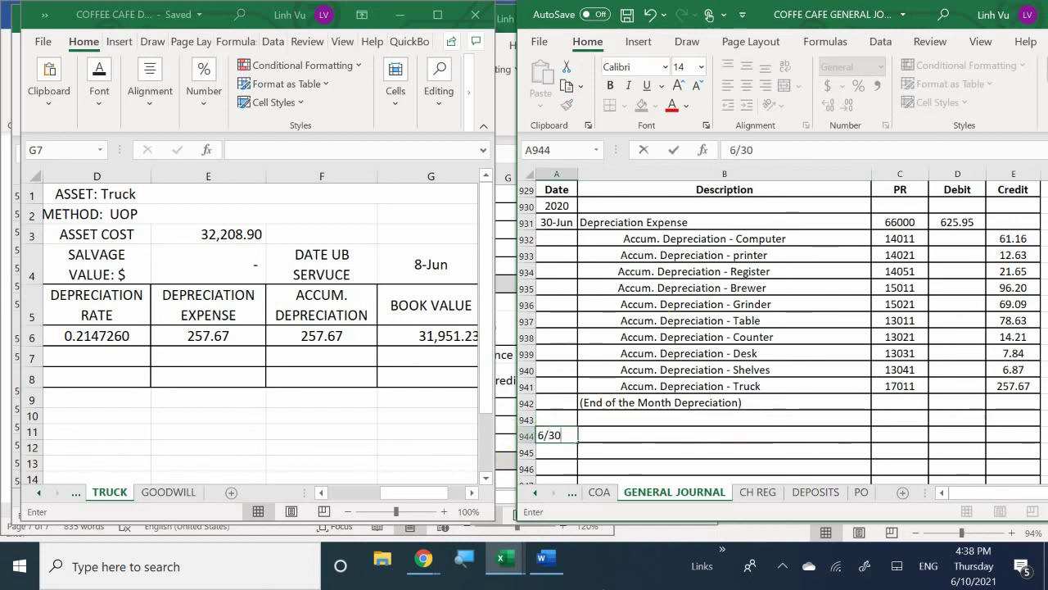
key("Return")
left_click(724, 435)
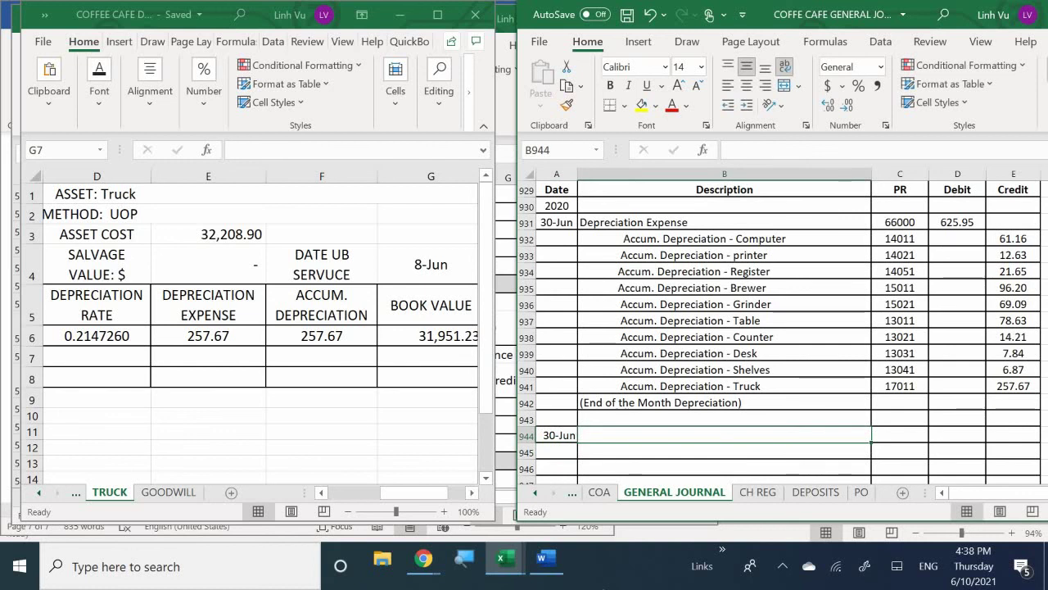
type("Amortiz")
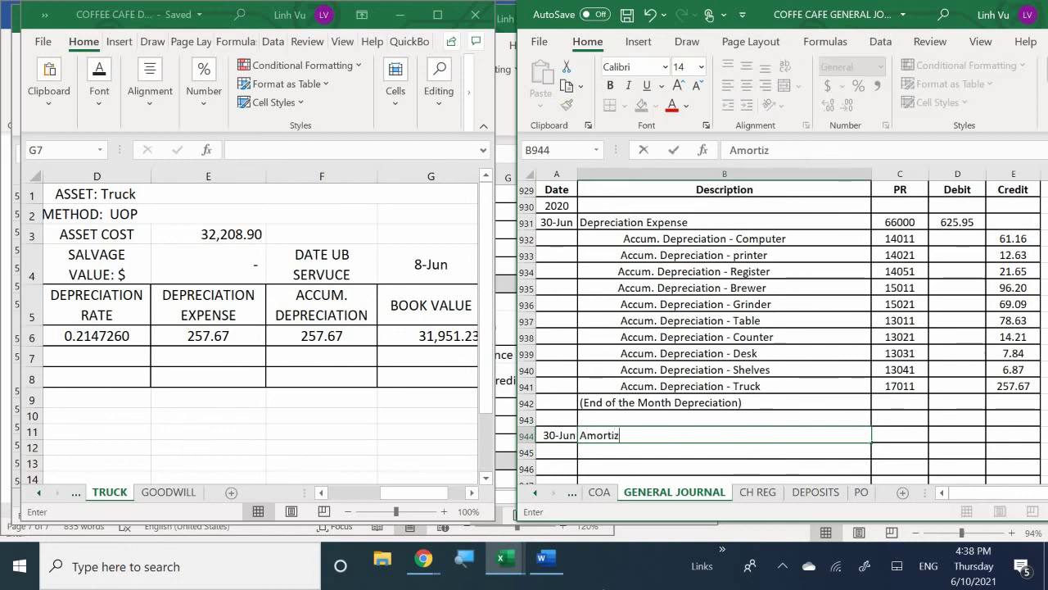
type("stion E")
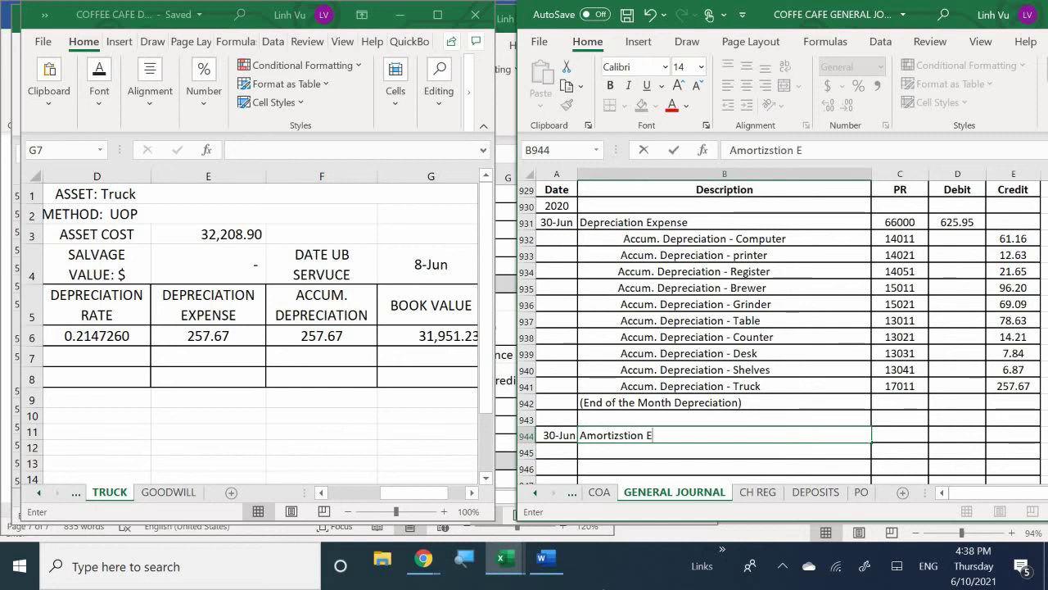
type("xpense")
key("Return")
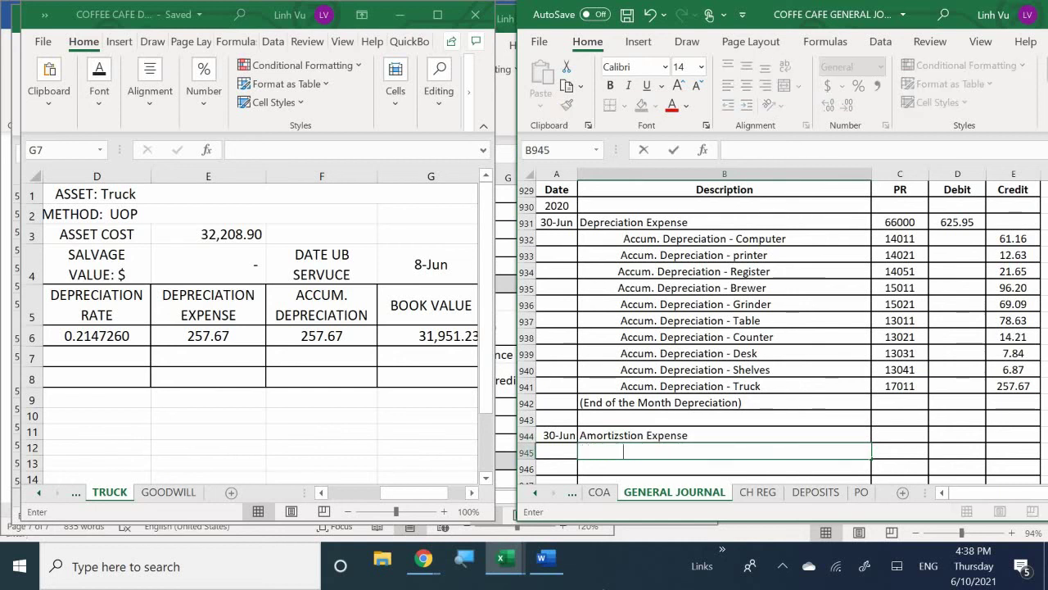
Step: Enter the indented credit account "Accum. Amortizastion - Goodwill" in B945
type("Accu")
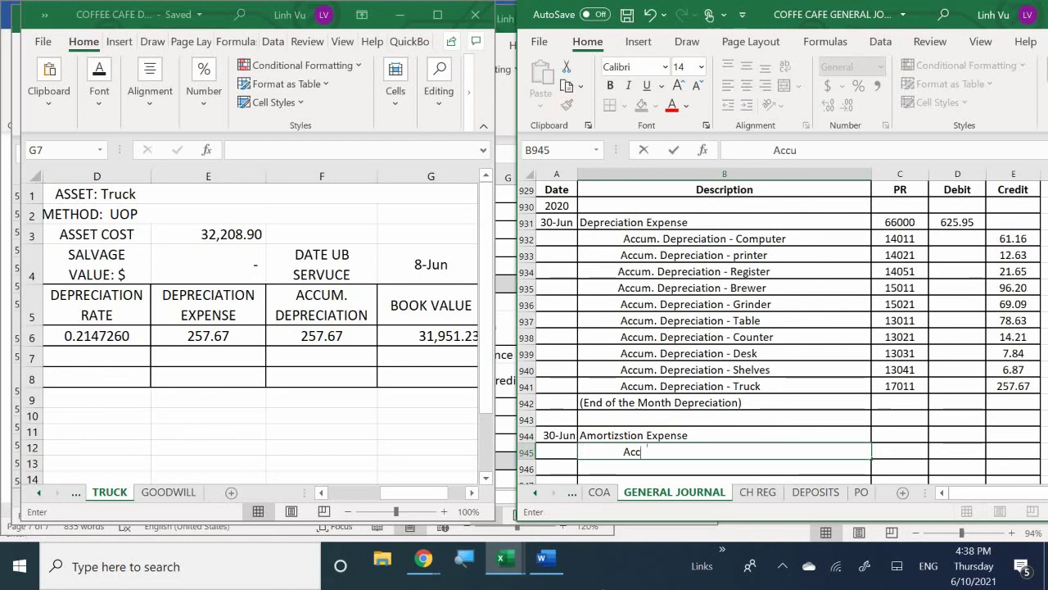
type("m. Am")
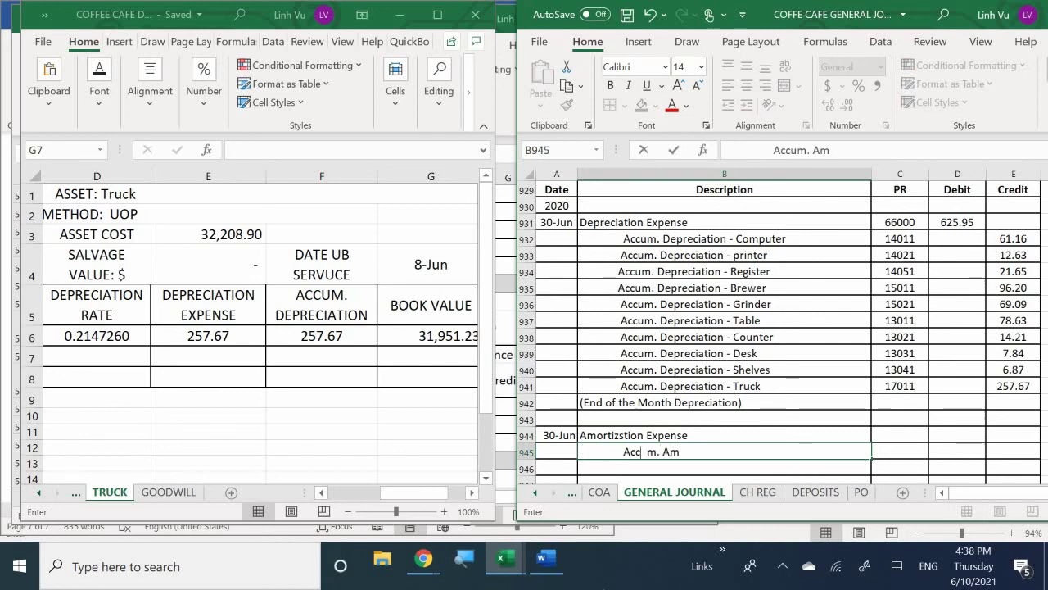
type("ortizastion")
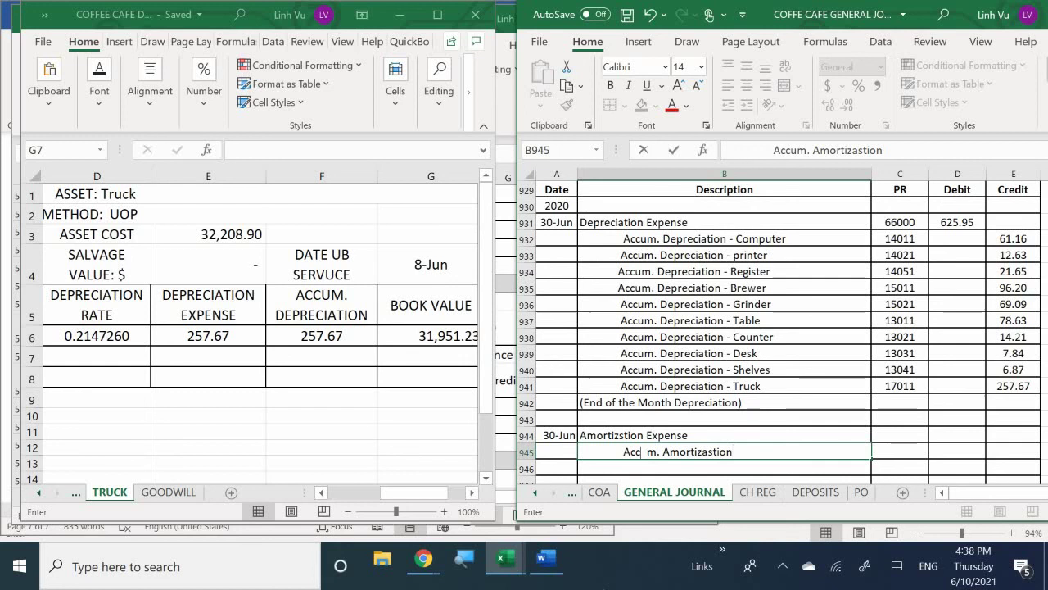
type(" - Good")
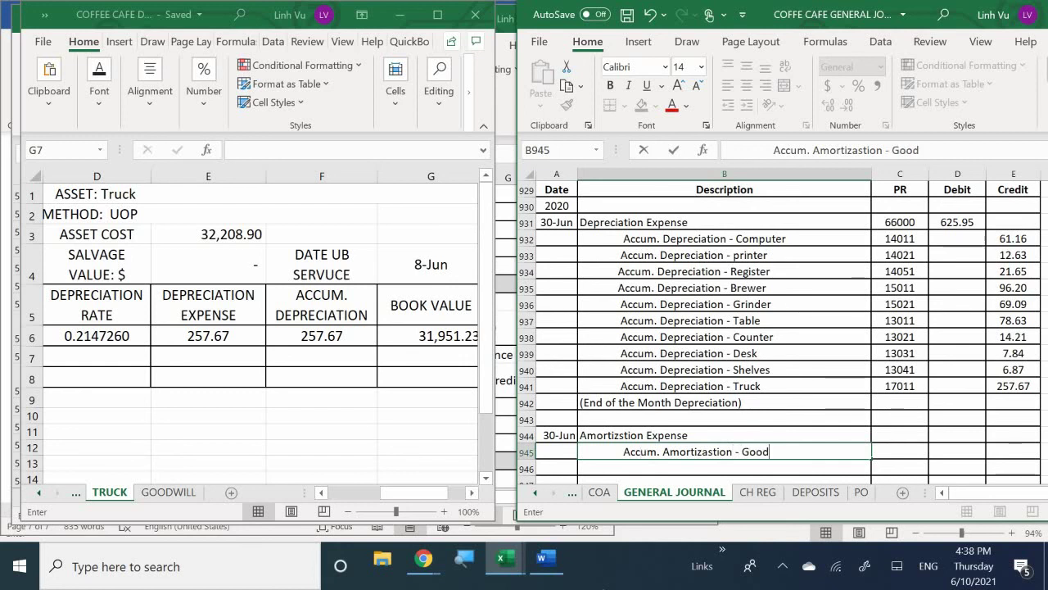
type("will")
key("Return")
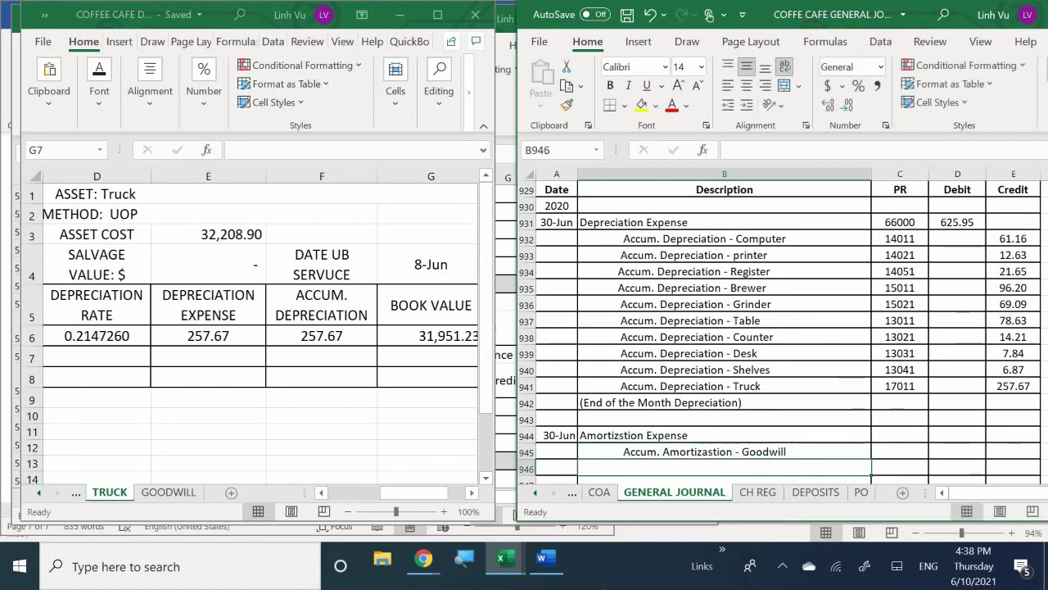
Step: Enter the posting references 66500 for the amortization expense line in C944 and 19101 for the goodwill credit line in C945
scroll(768, 422, "down", 6)
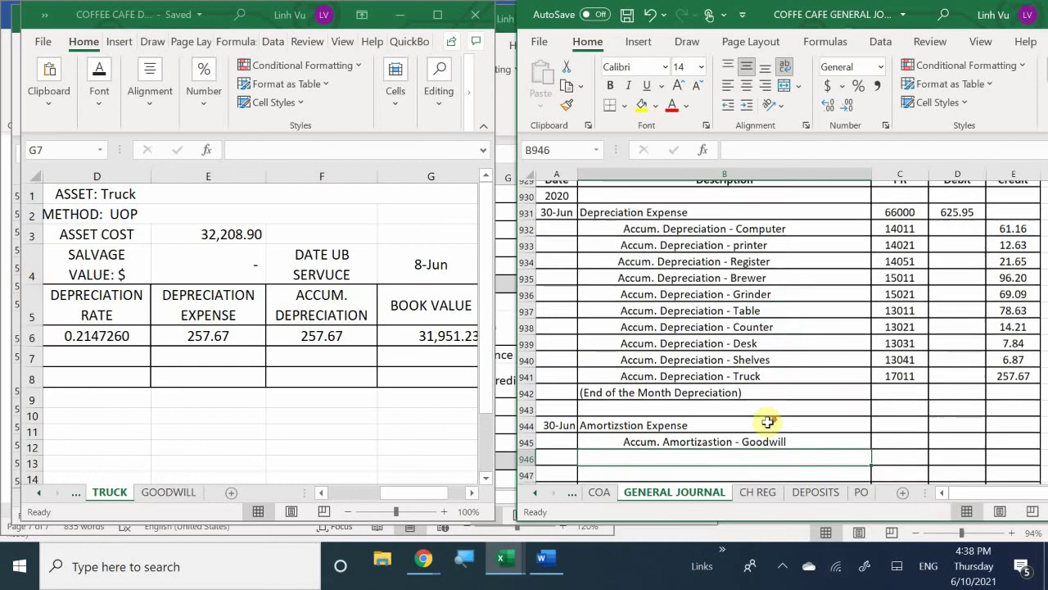
scroll(768, 422, "up", 7)
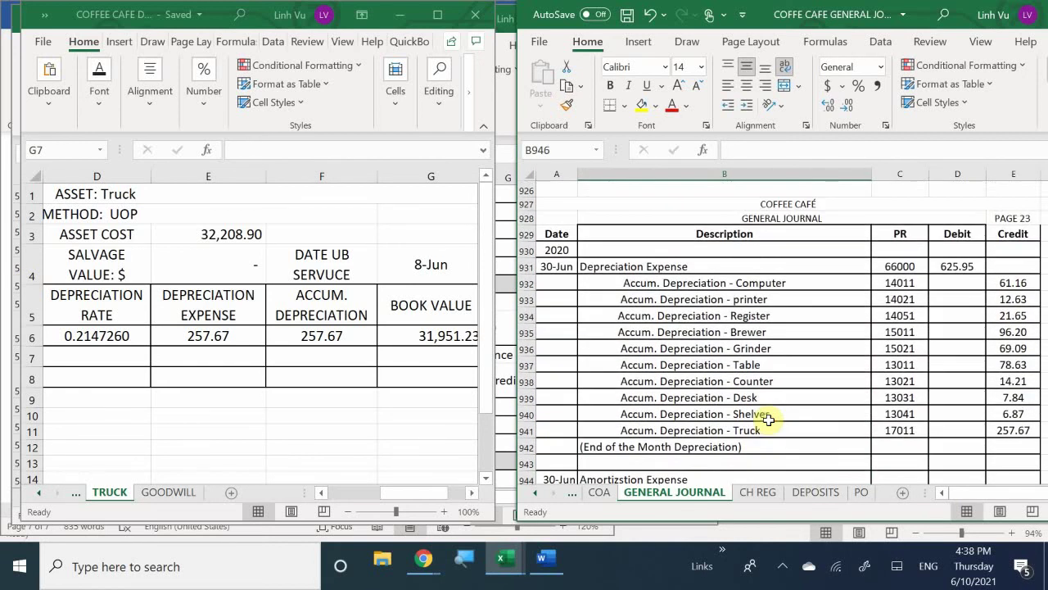
scroll(768, 422, "down", 2)
scroll(768, 419, "up", 1)
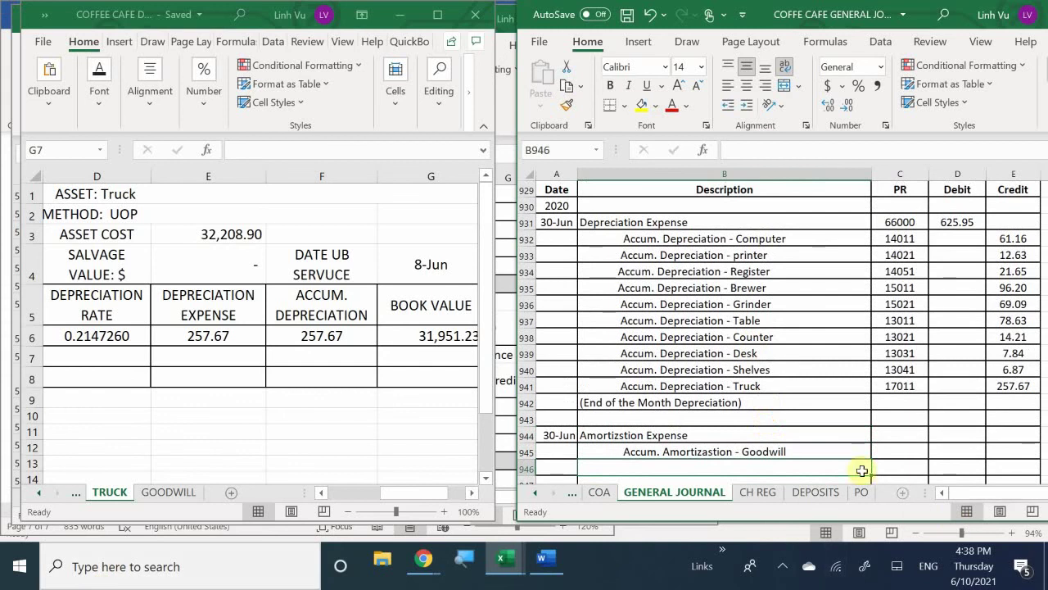
left_click(897, 434)
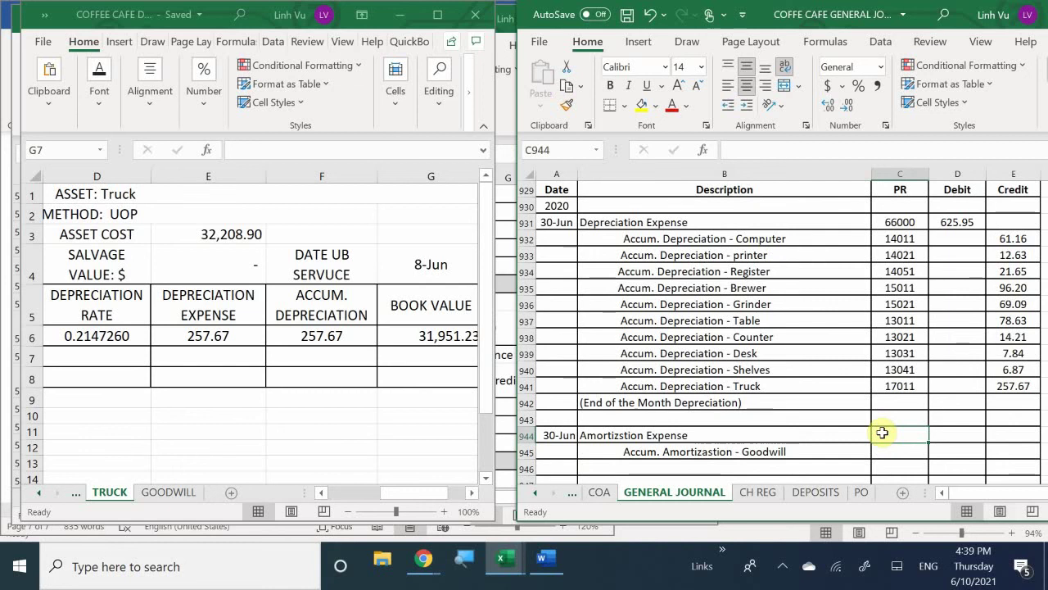
type("6")
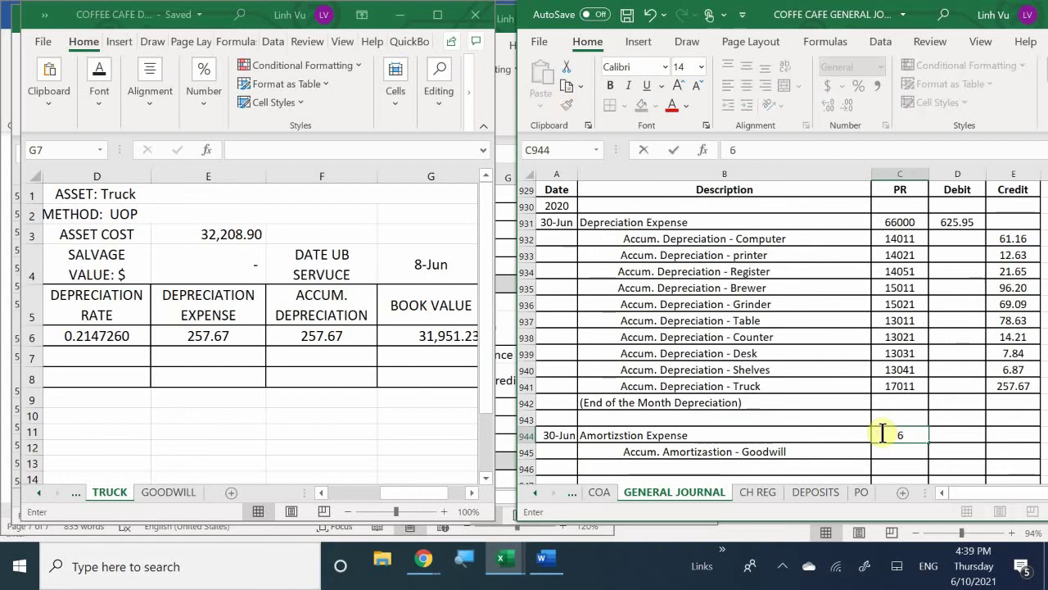
type("6500")
key("Return")
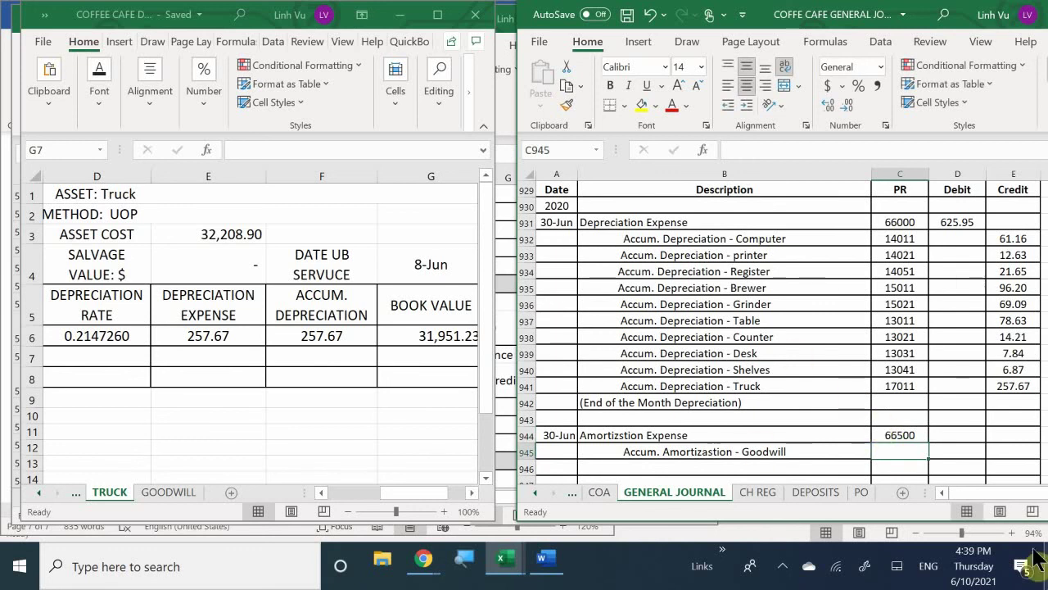
type("19101")
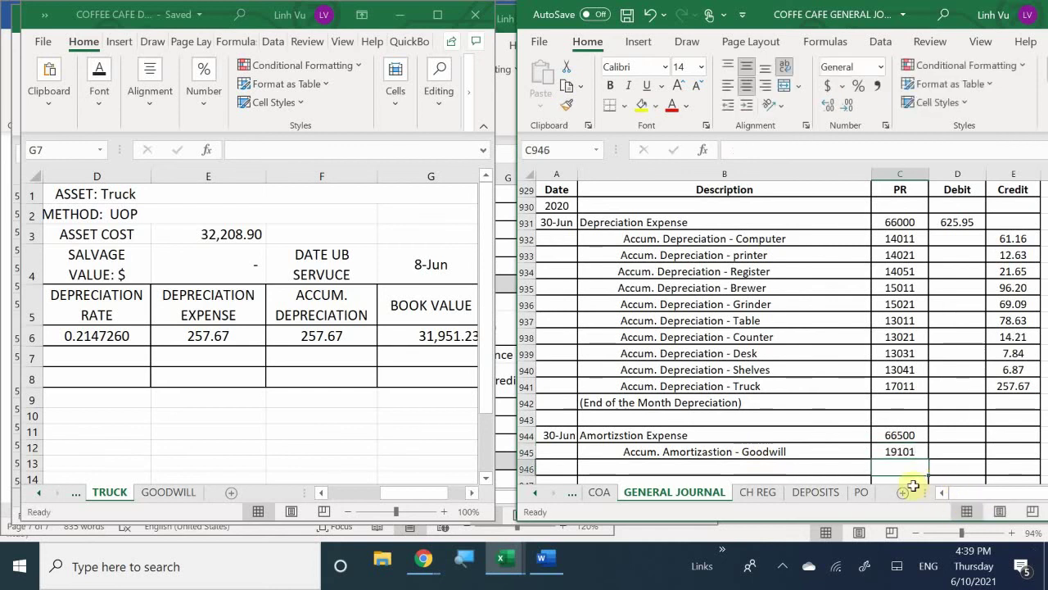
Step: Correct the misspelled credit account in B945 to "Accum. Amortization - Goodwill"
left_click(830, 451)
double_click(810, 454)
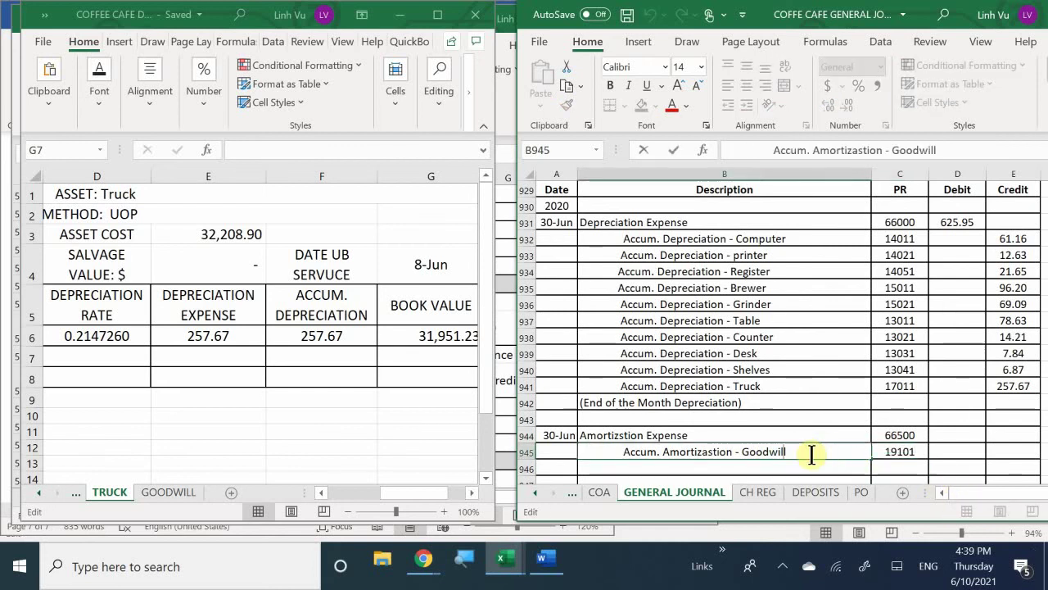
key("Left")
key("Left")
key("Left")
key("Left")
key("Left")
key("Left")
key("Left")
key("Left")
key("Left")
key("Left")
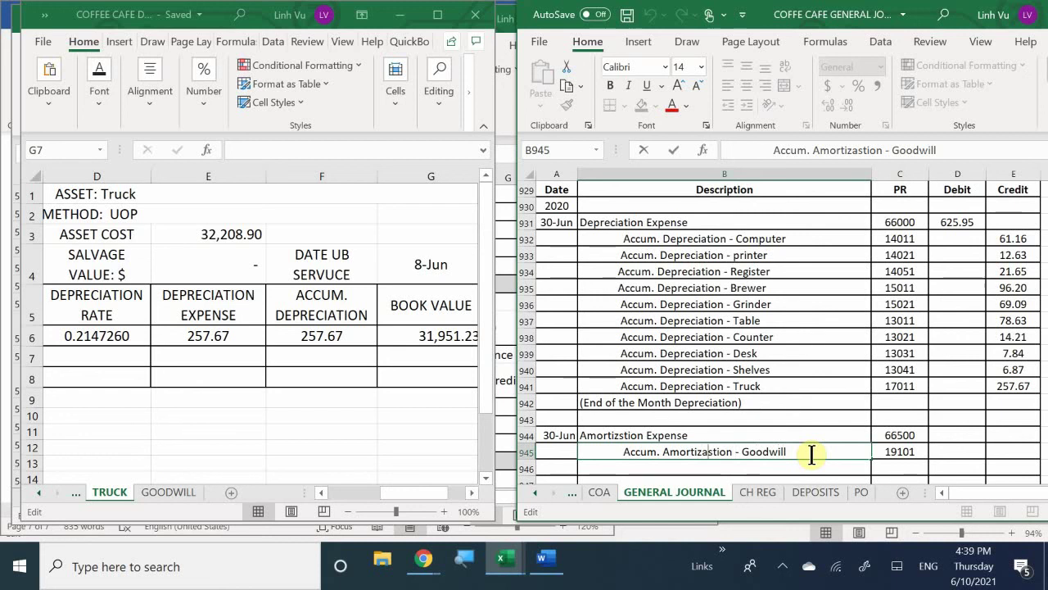
key("BackSpace")
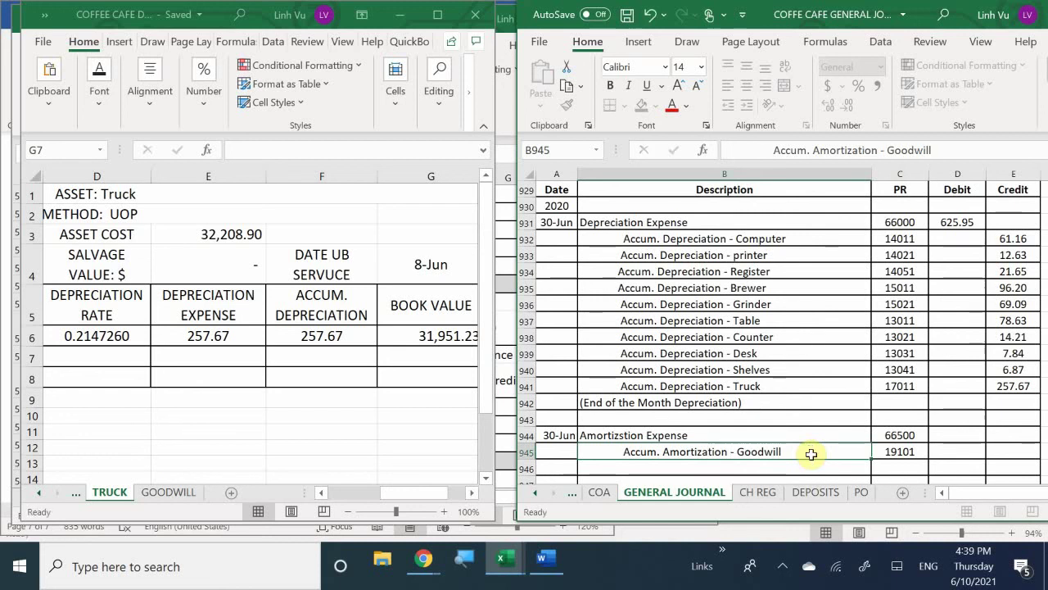
key("Return")
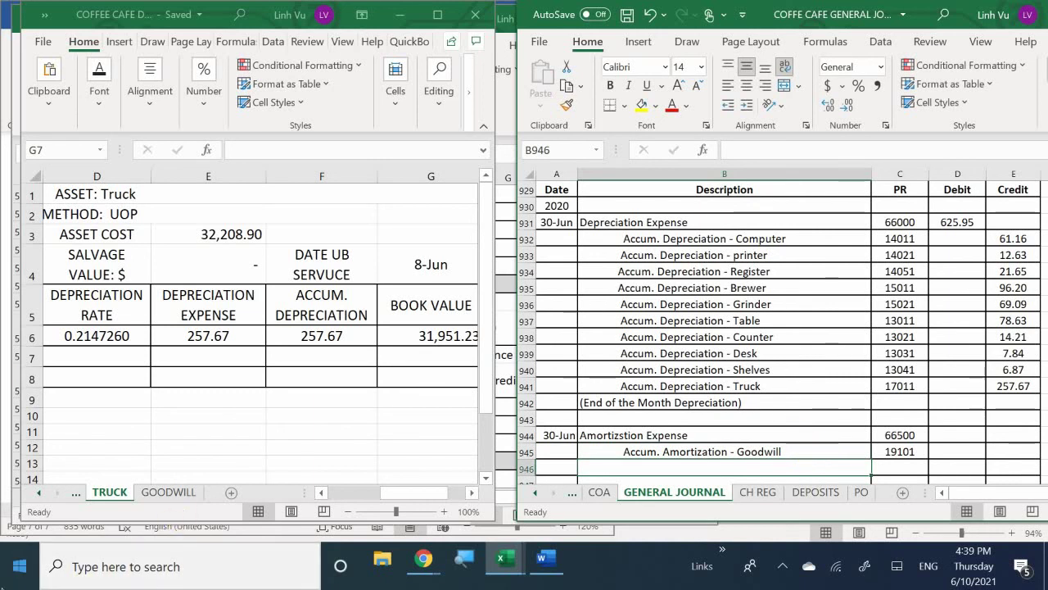
Step: Look up June's expense in the GOODWILL schedule and enter 11.67 as the amortization expense debit in D944
left_click(176, 492)
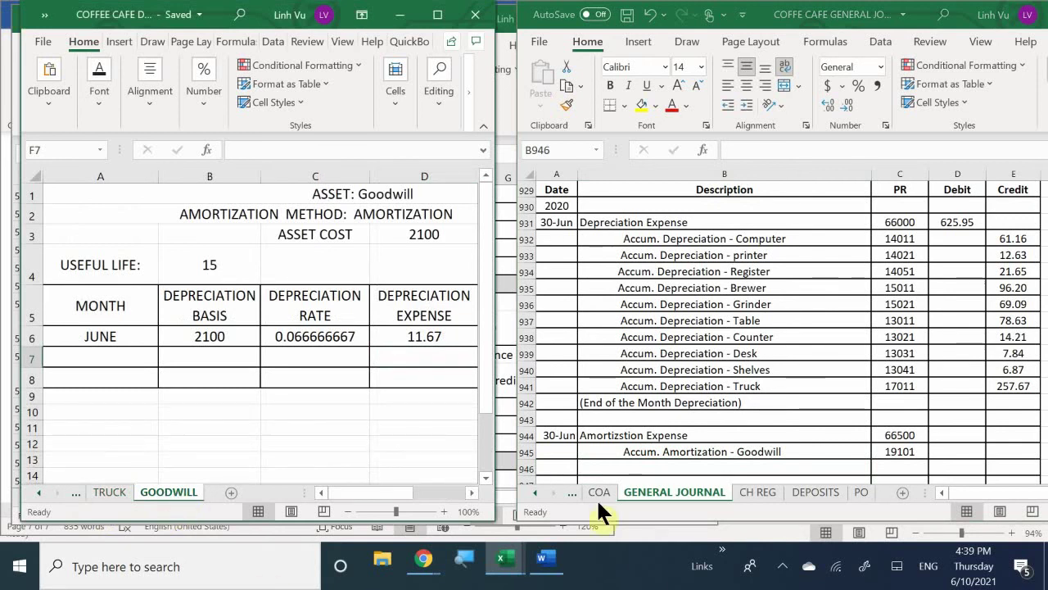
left_click(948, 434)
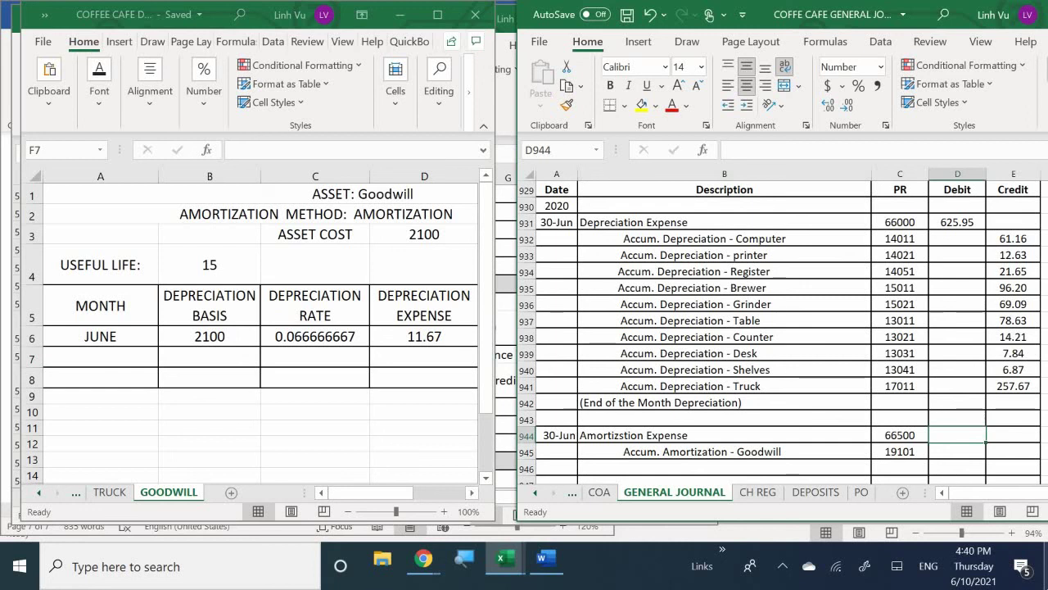
type("11")
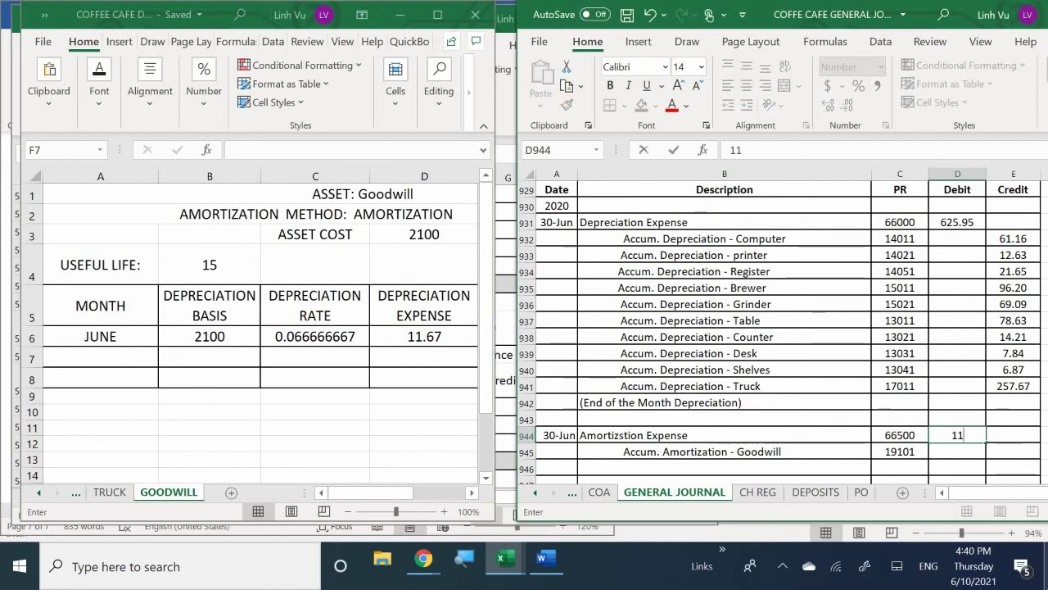
type(".67")
key("Return")
Step: Set the goodwill accumulated amortization credit in E945 with a formula referencing the debit in D944
left_click(1013, 451)
type("=")
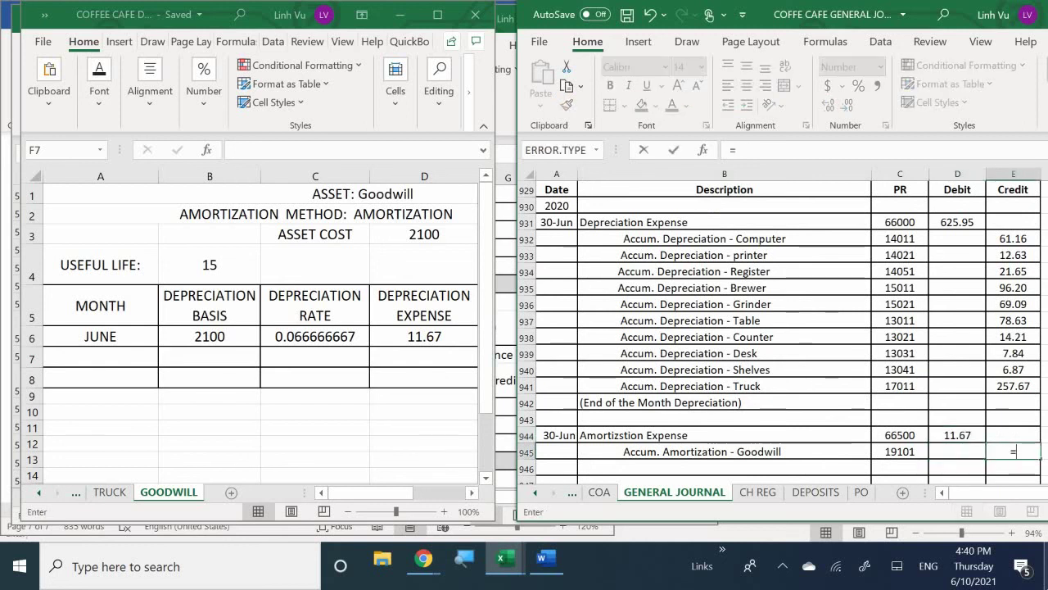
left_click(958, 434)
key("Return")
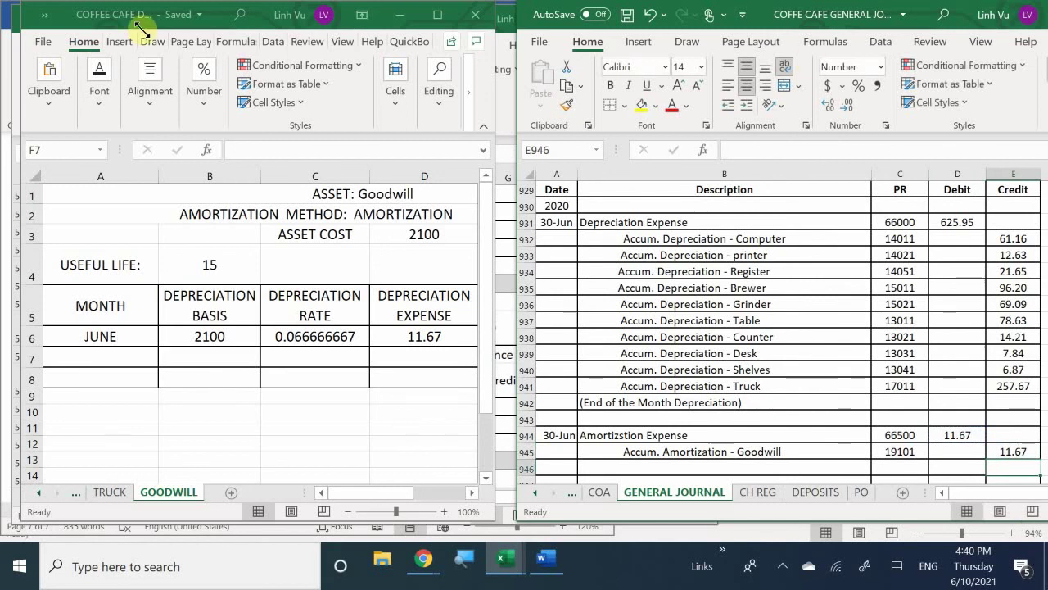
Step: Minimize the depreciation schedule workbook to uncover the general ledger workbook beside the journal
left_click(367, 445)
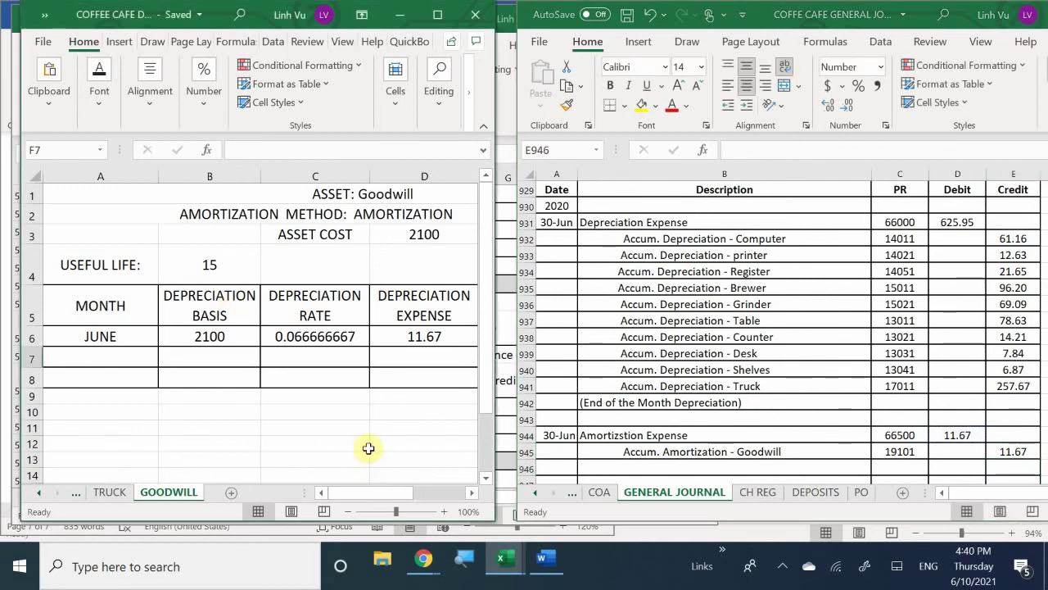
left_click(368, 448)
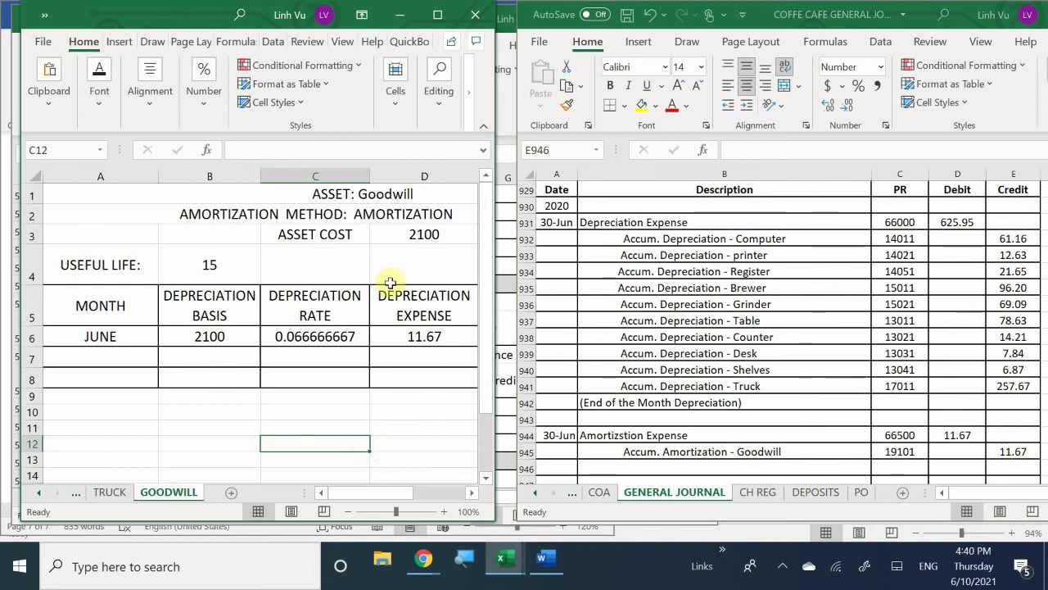
left_click(399, 17)
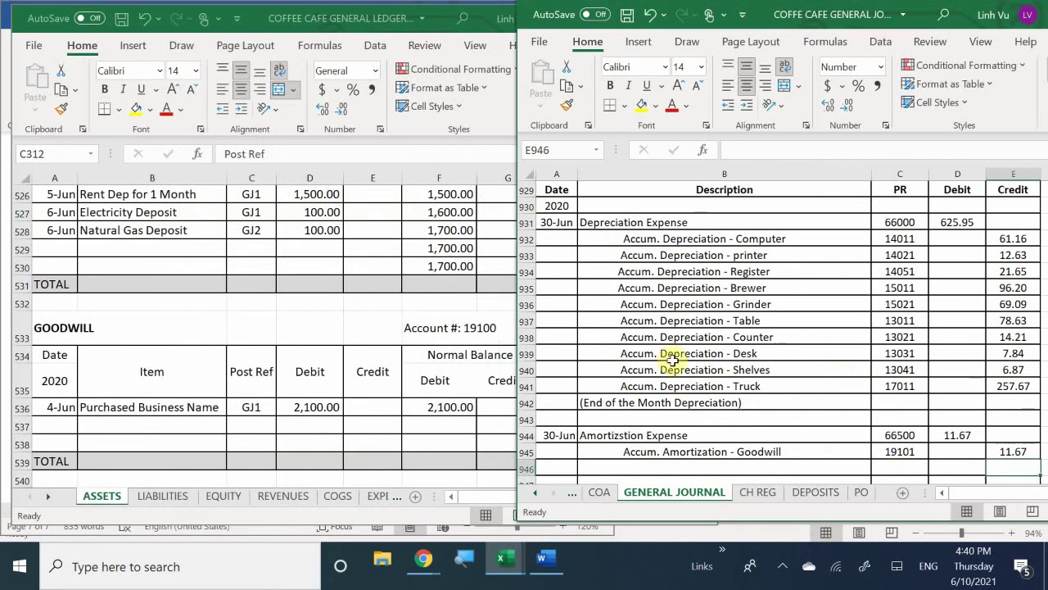
Step: Enter the explanation "(End of the Month Amortization)" in B946 below the goodwill credit line
left_click(670, 402)
scroll(653, 409, "down", 1)
left_click(614, 420)
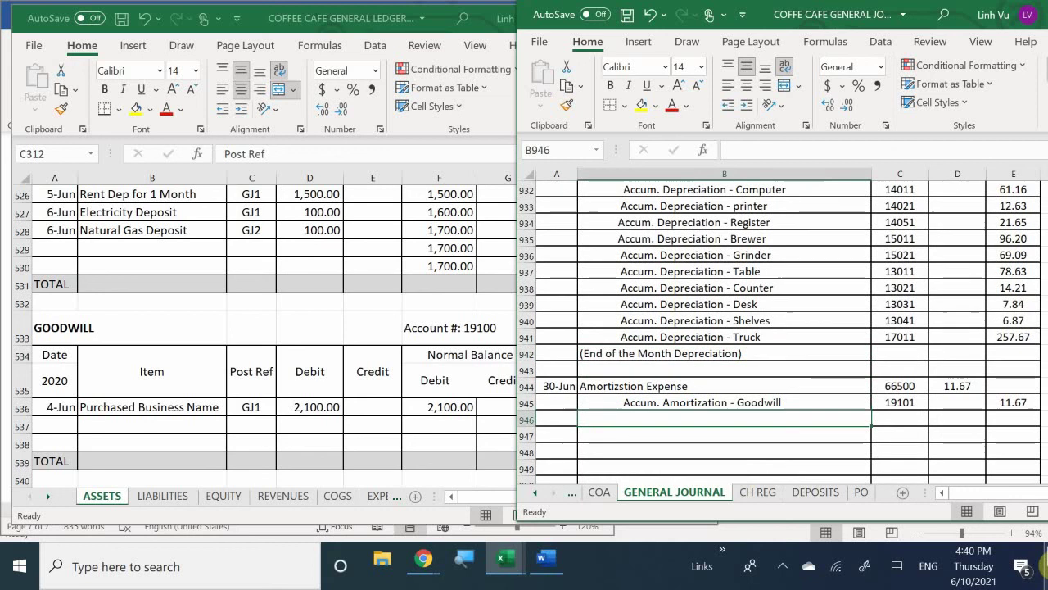
type("*")
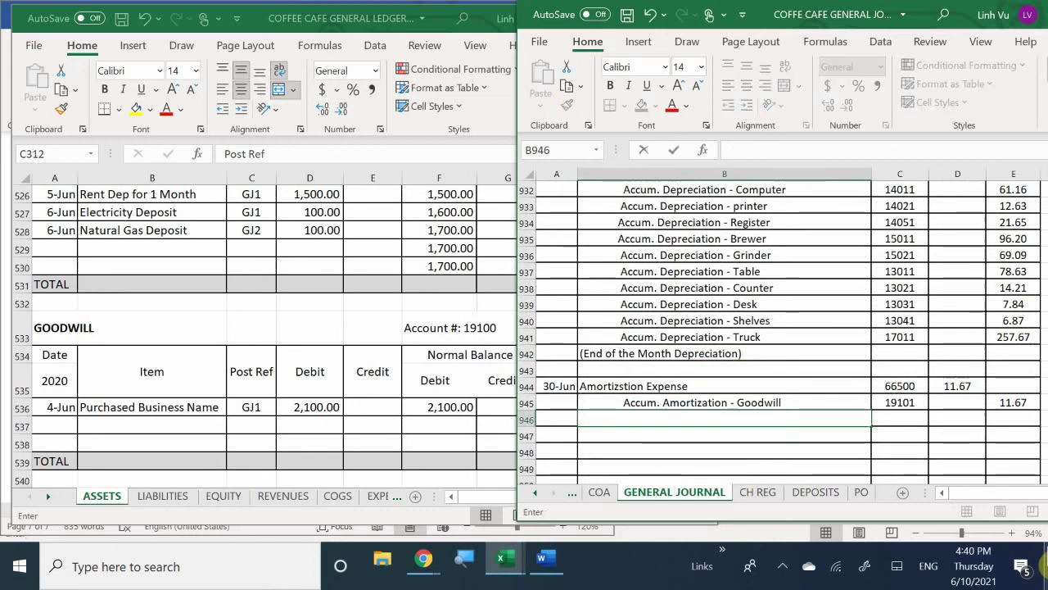
key("BackSpace")
type("(End")
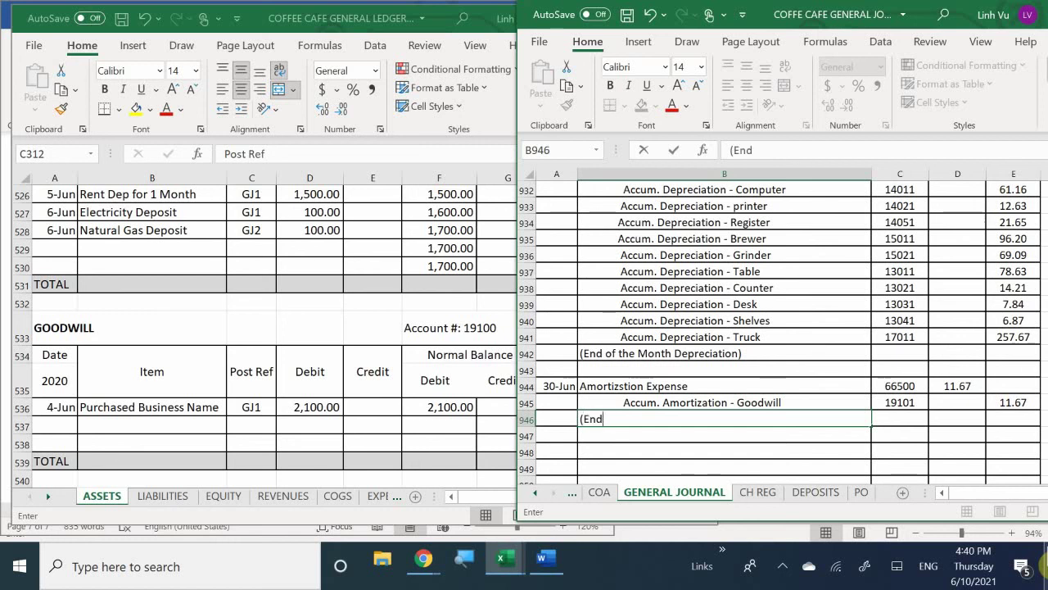
type("of the Mon")
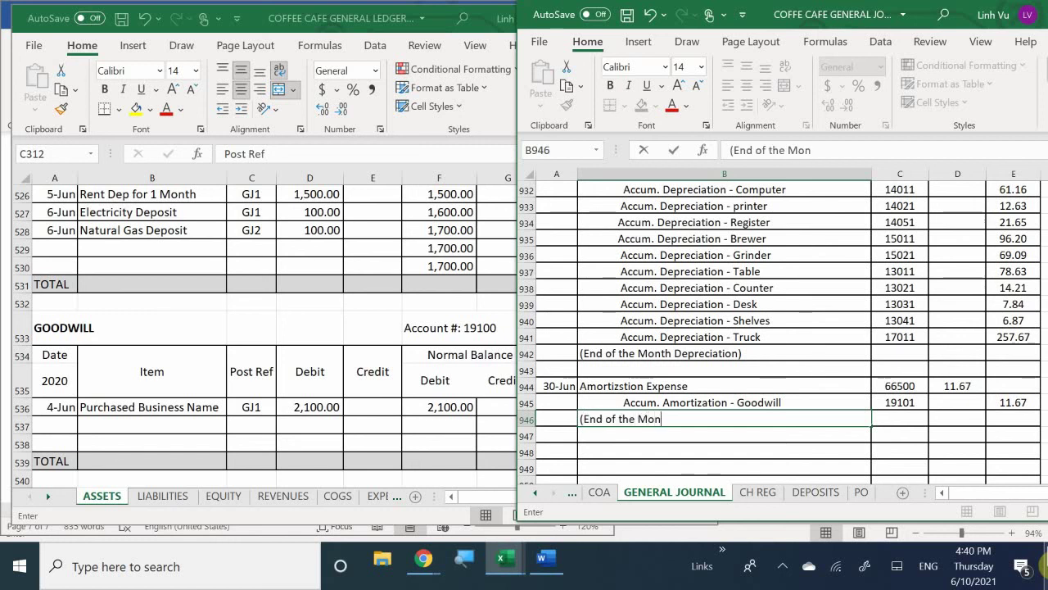
type("th Amorti")
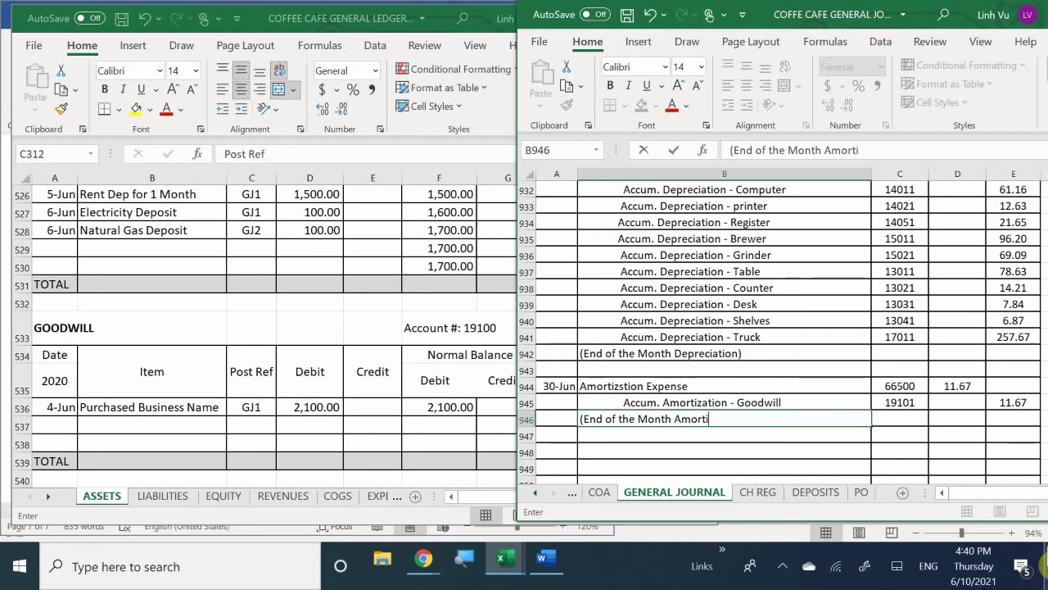
type("zation)")
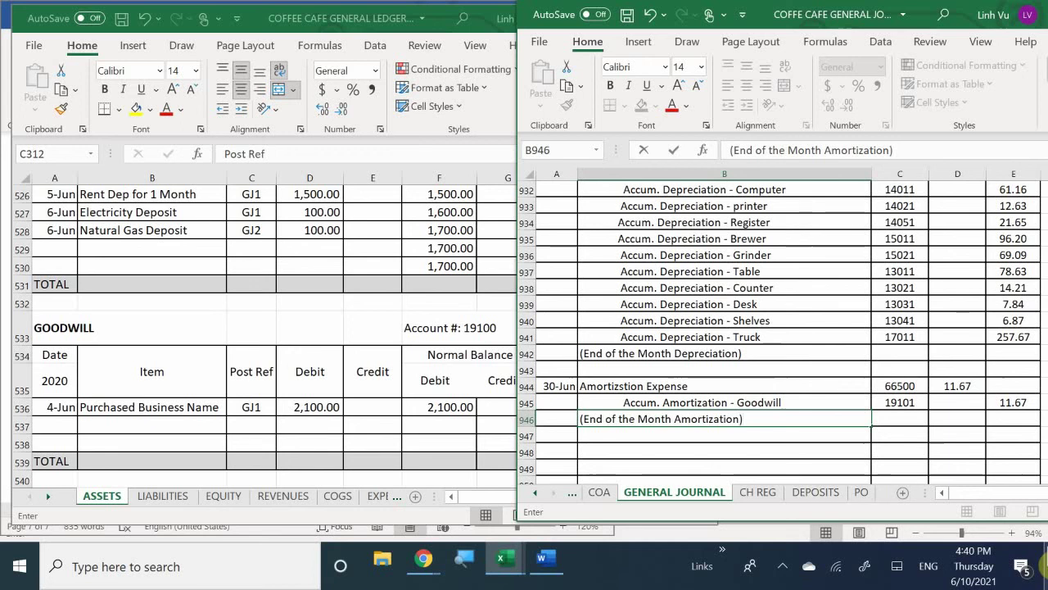
key("Return")
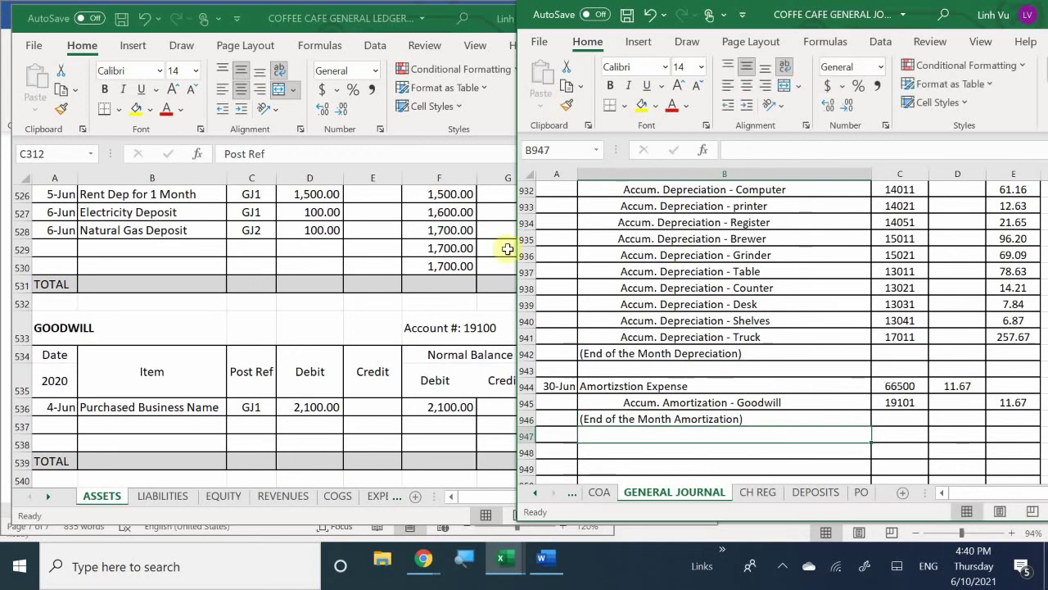
Step: Switch to the Coffee Cafe general ledger workbook and narrow its window so the journal entries stay readable beside it
left_click(629, 356)
scroll(638, 359, "up", 1)
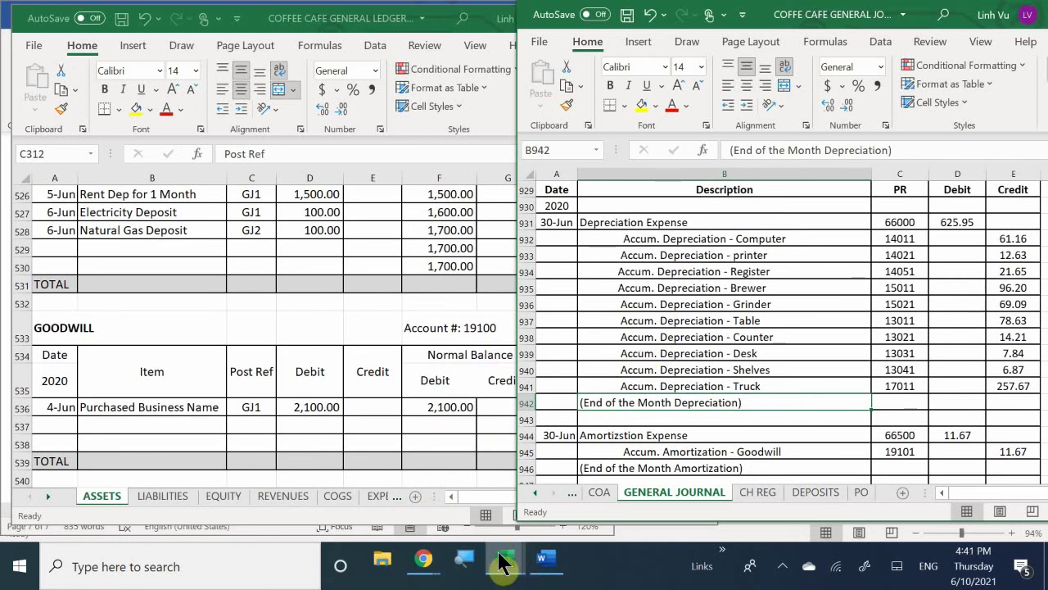
mouse_move(501, 562)
left_click(455, 508)
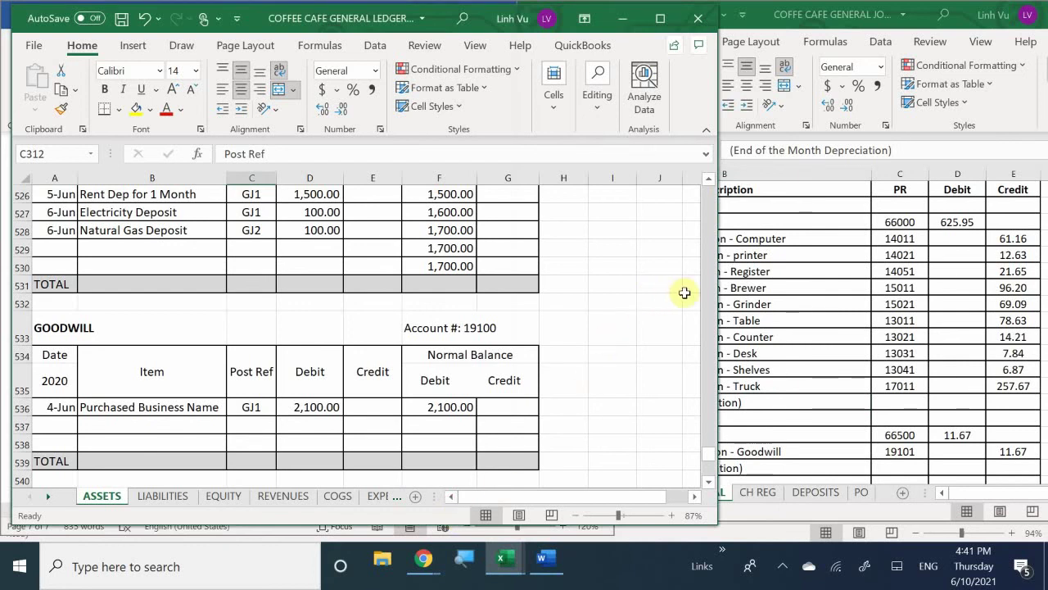
left_click_drag(721, 300, 572, 407)
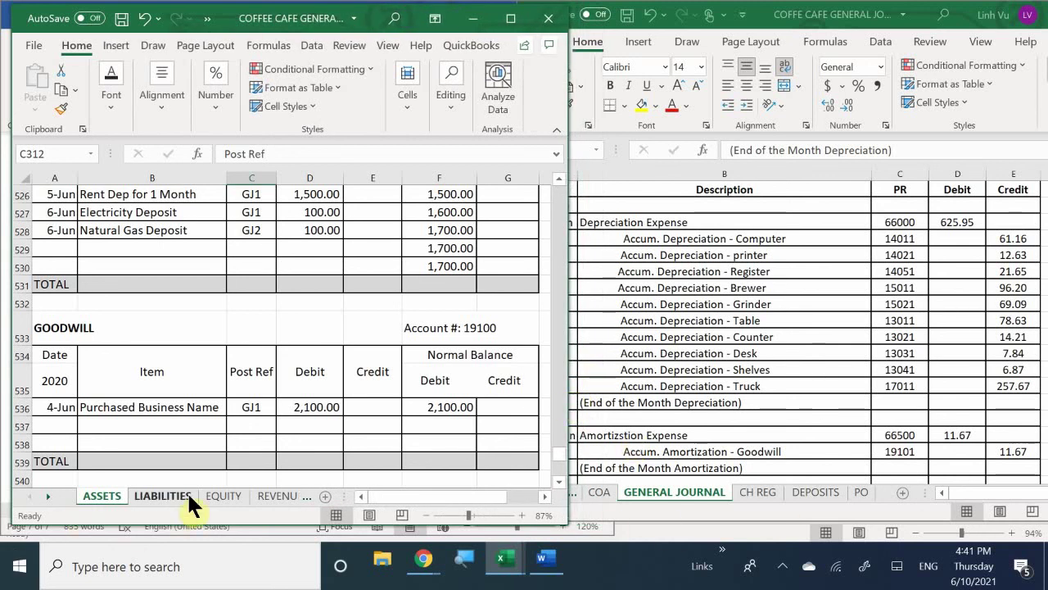
Step: On the EXPENSES - OP sheet, enter the date 6/30 in A211, the first row of the Depreciation Expense account
left_click(287, 496)
left_click(282, 497)
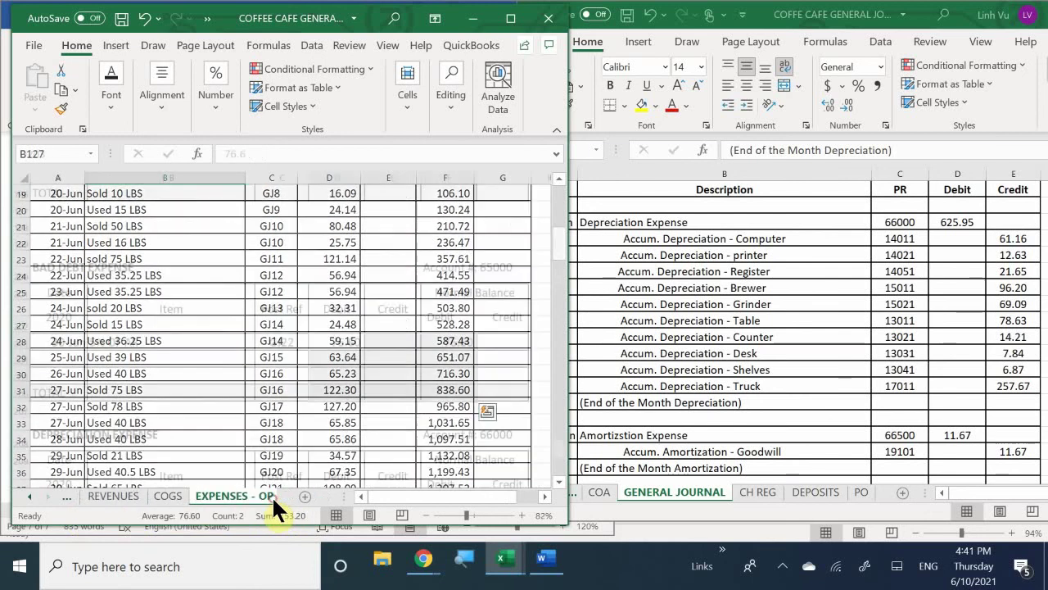
scroll(189, 398, "down", 6)
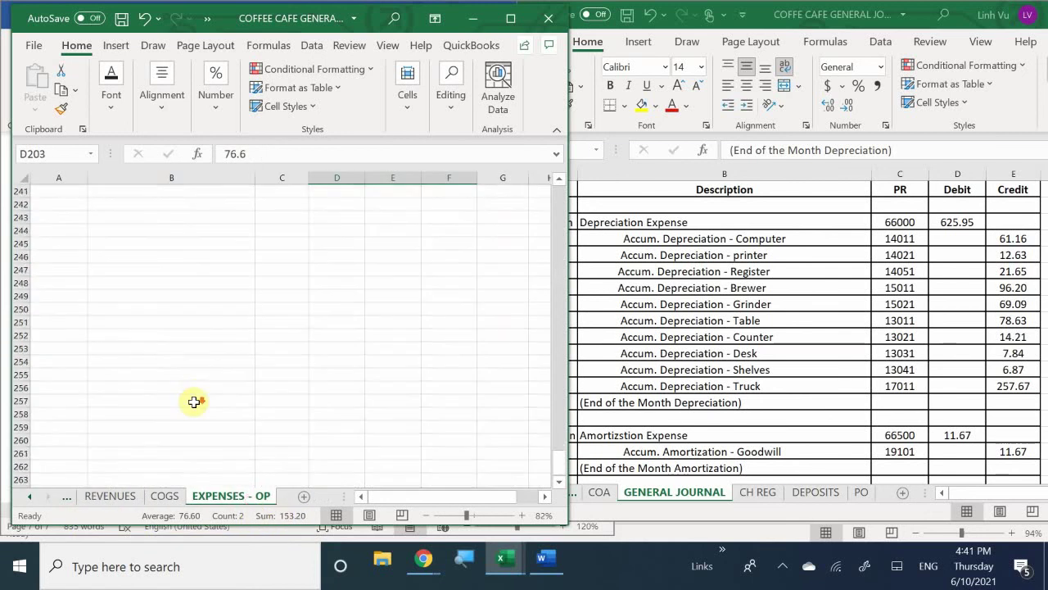
scroll(189, 398, "up", 5)
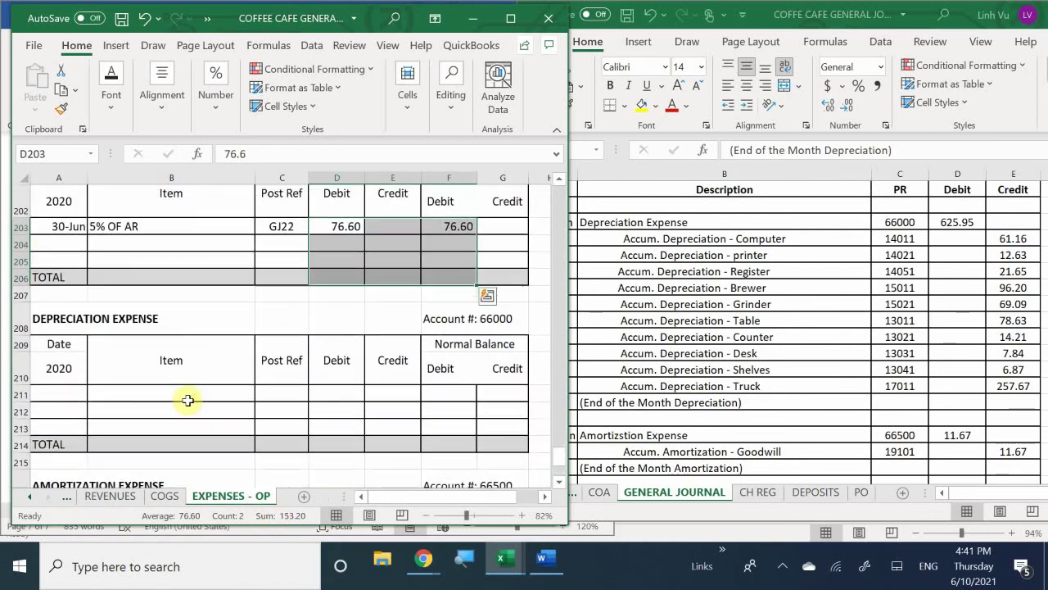
scroll(188, 399, "down", 1)
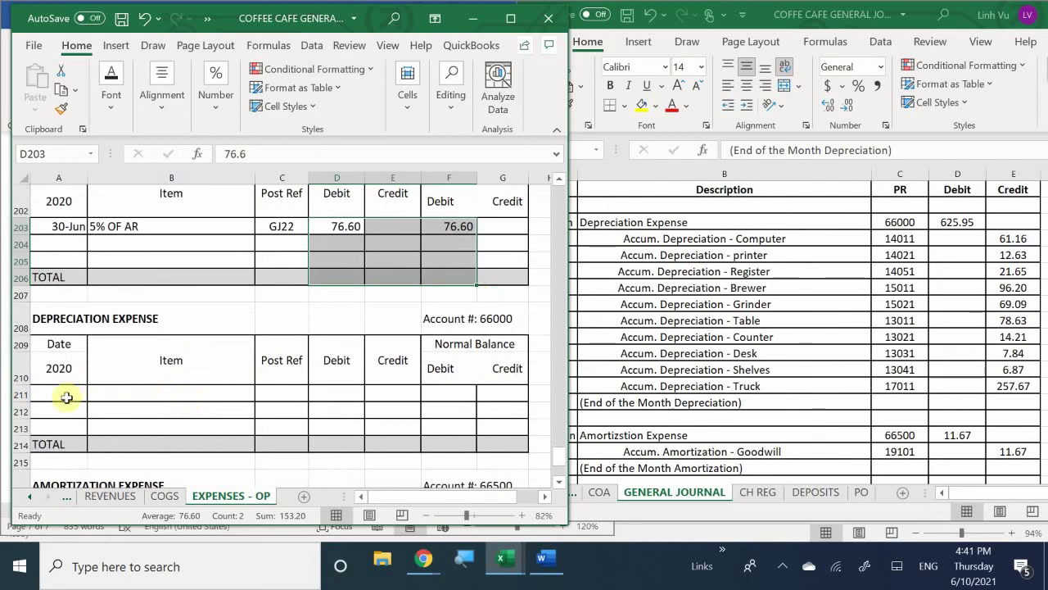
left_click(73, 396)
type("6/")
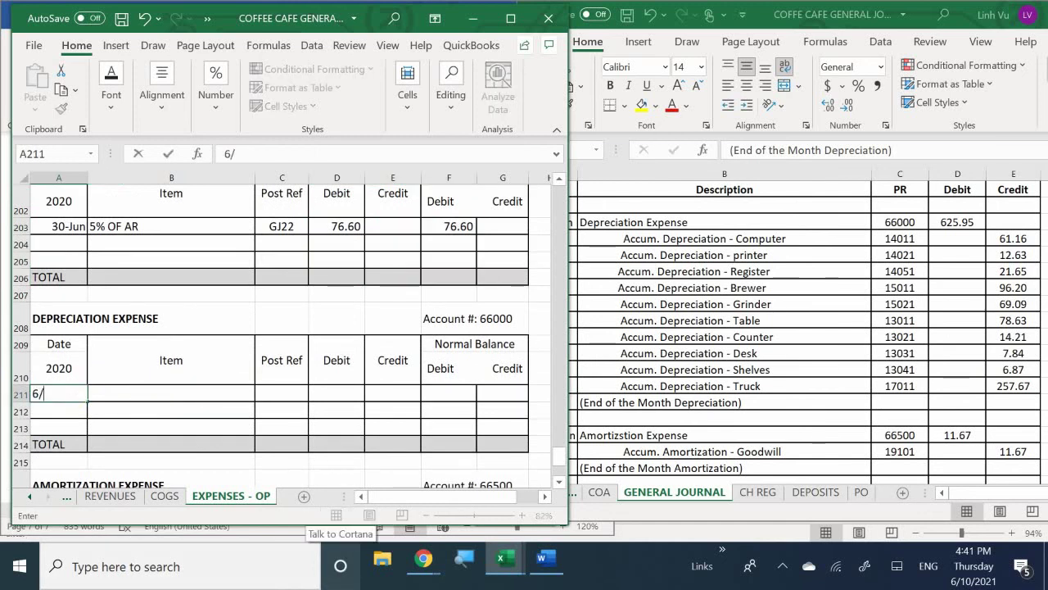
type("30")
key("Tab")
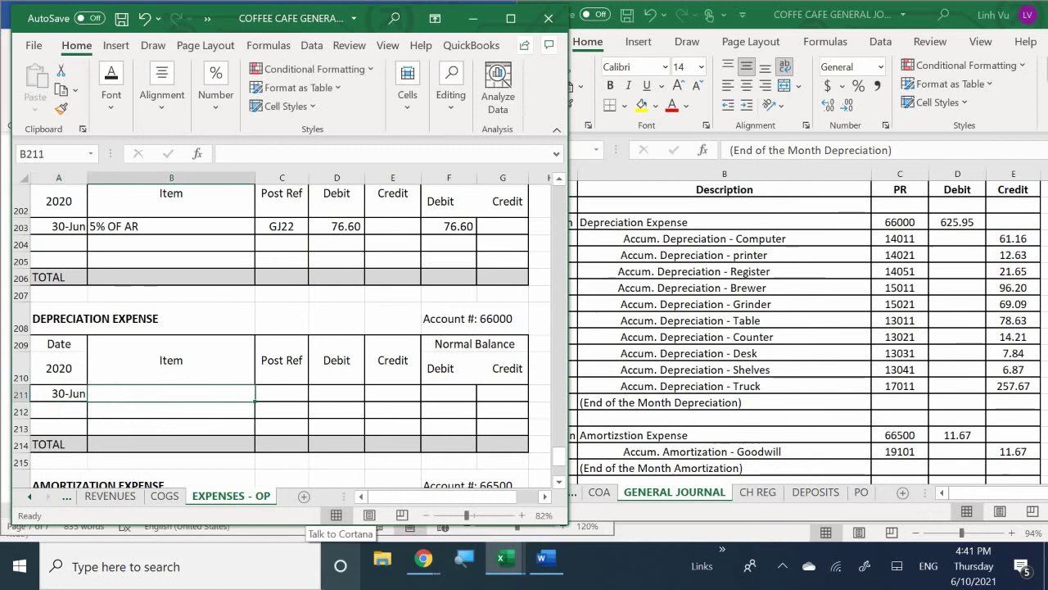
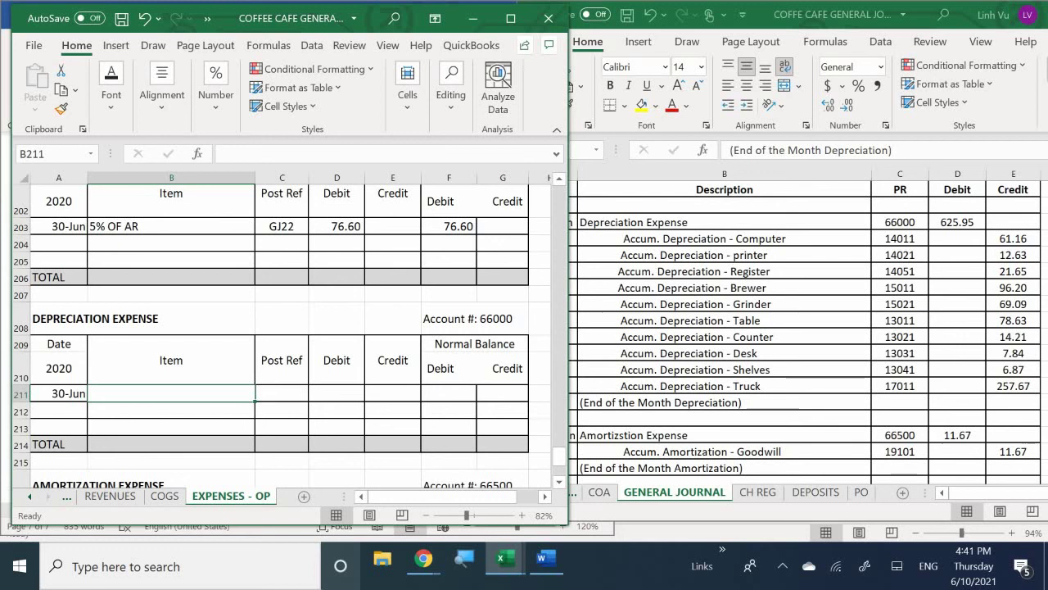
Step: Enter "end of the month" as the item in B211 of the Depreciation Expense account
type("end f th")
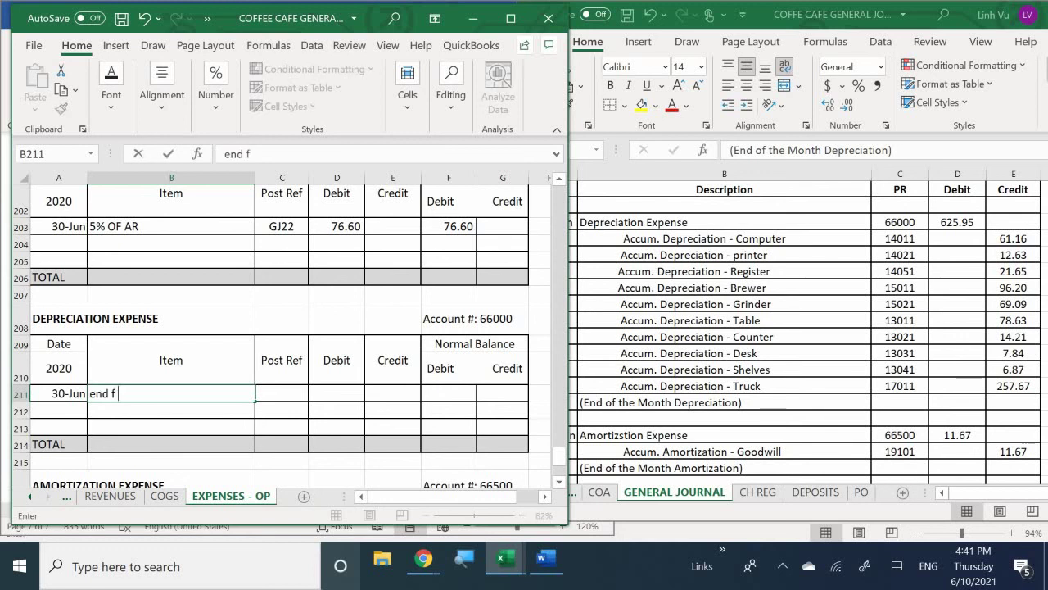
key("BackSpace")
key("BackSpace")
key("BackSpace")
key("BackSpace")
type("of the month")
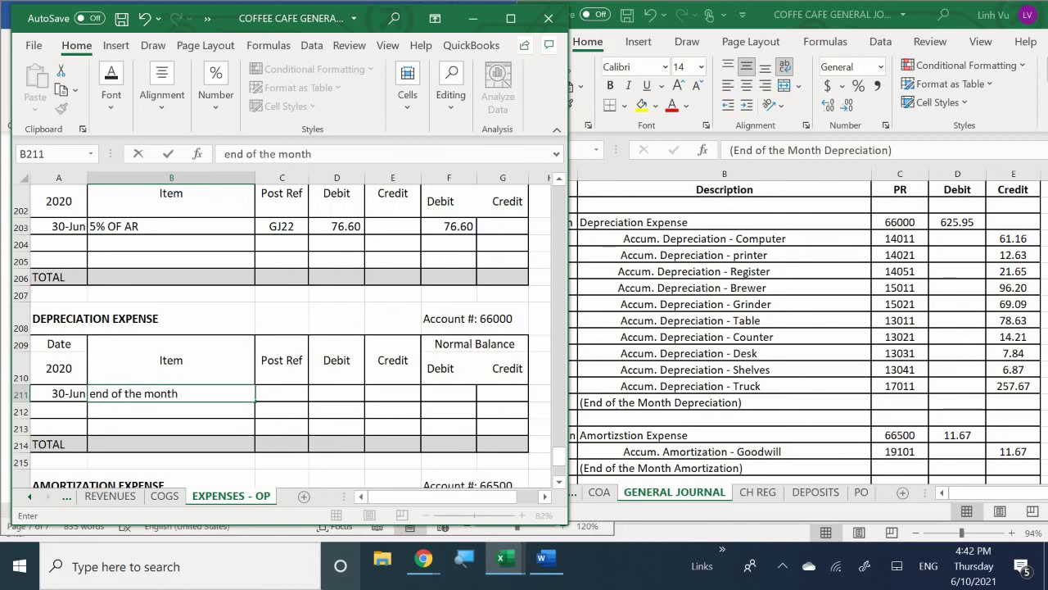
key("Return")
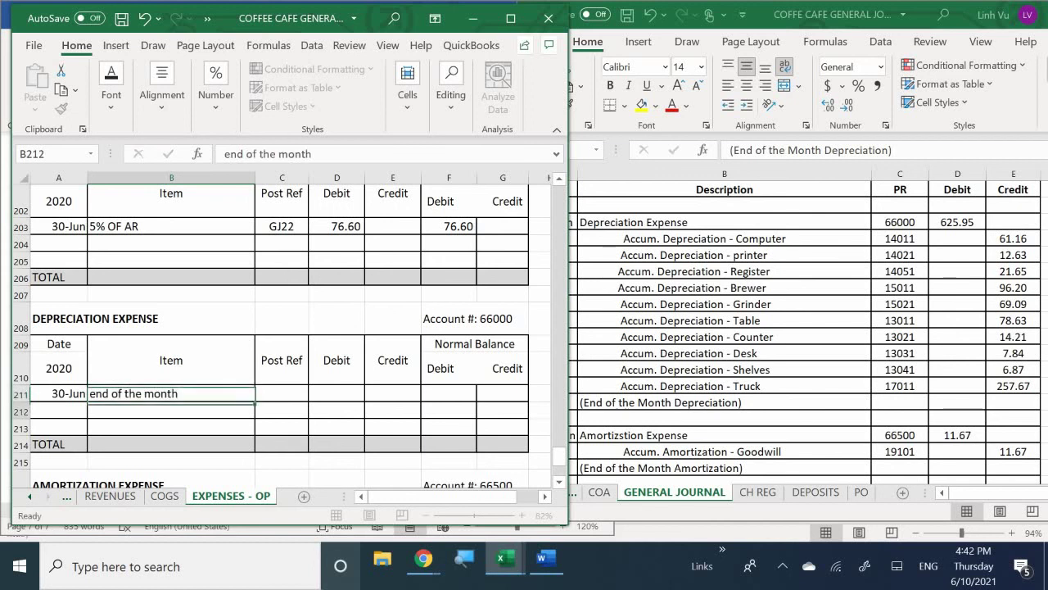
Step: Complete the 30-Jun Depreciation Expense posting with post reference GJ23 in C211 and a debit of 625.95 in D211
left_click(282, 393)
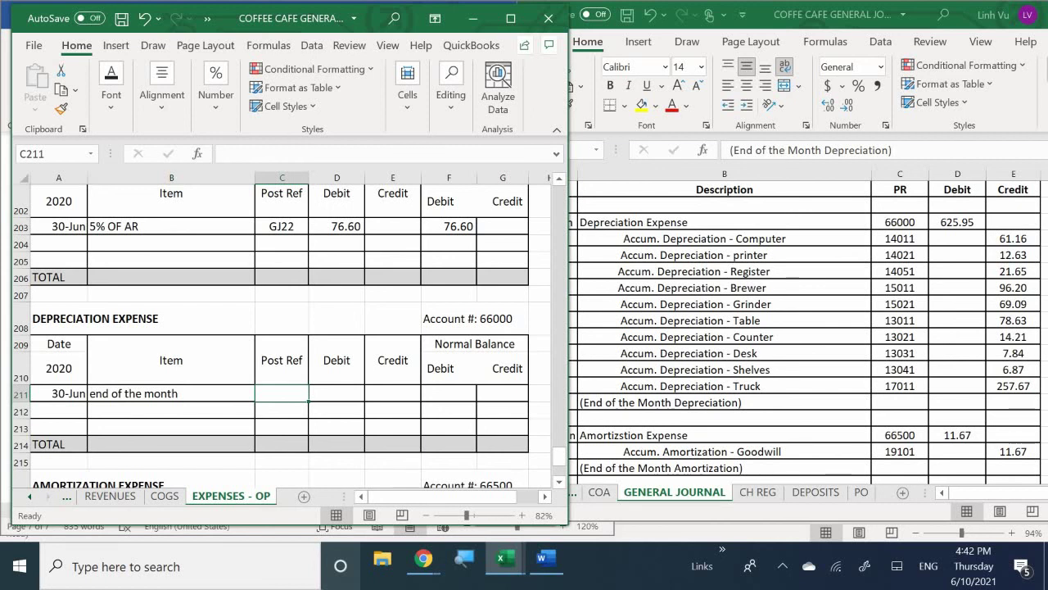
type("GJ2")
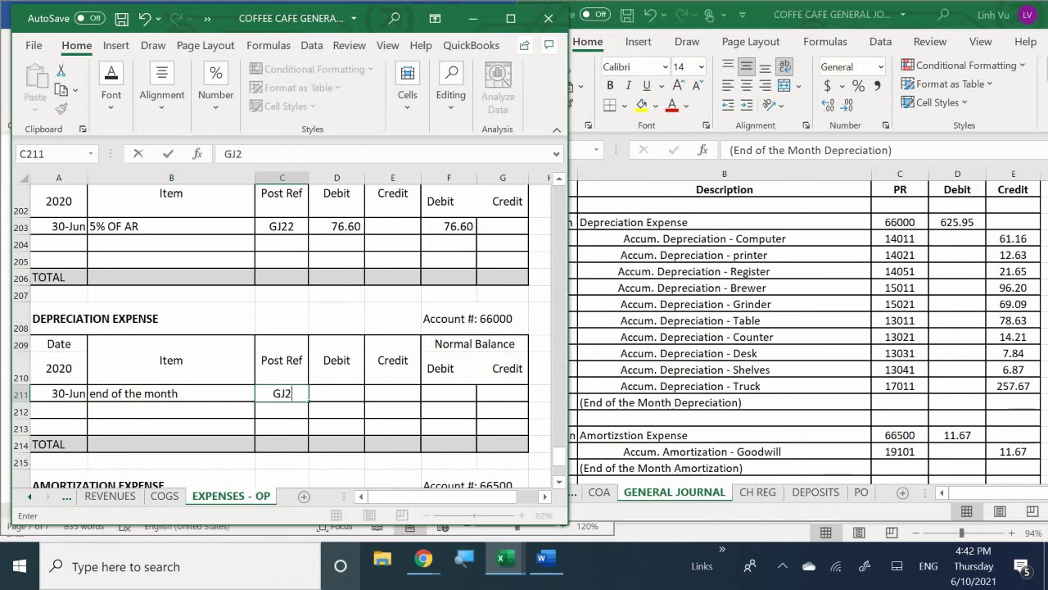
type("3")
key("Return")
key("Right")
key("Up")
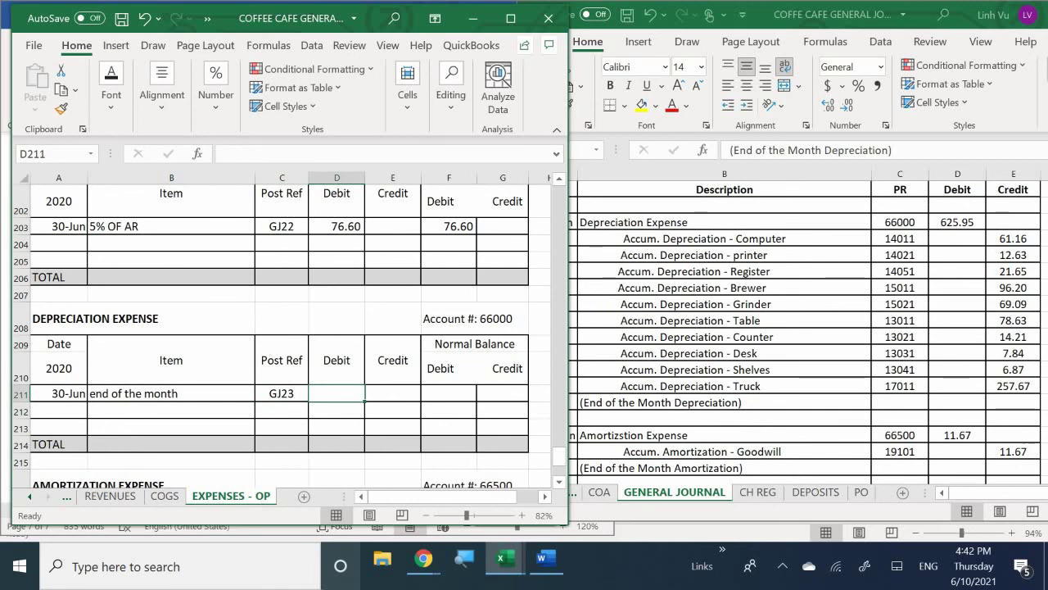
type("625.95")
key("Return")
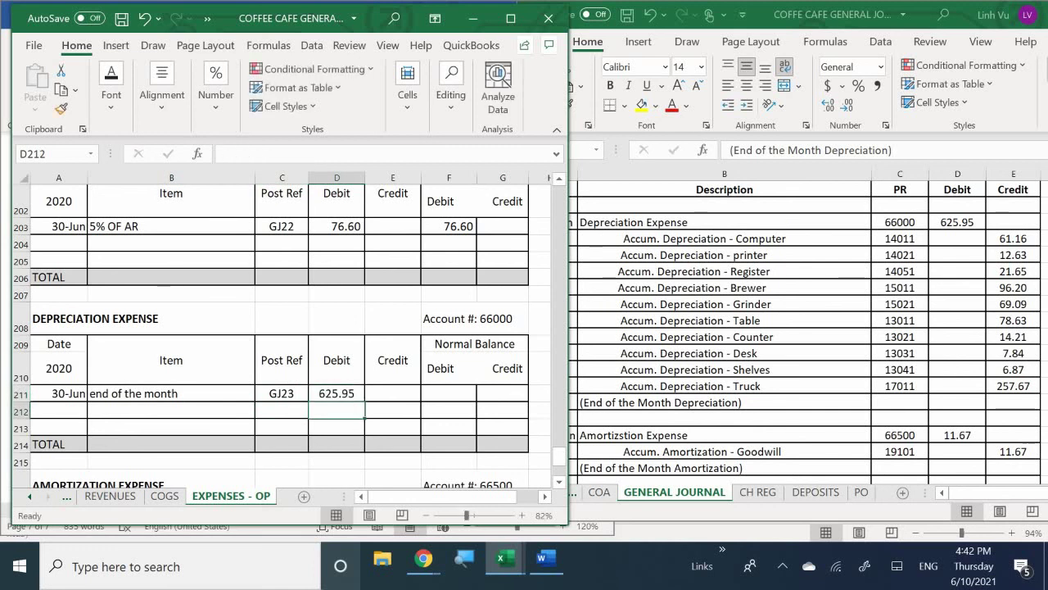
Step: Set the Depreciation Expense debit balance in F211 with a formula that references the debit amount in D211
key("Right")
key("Up")
key("Right")
type("=")
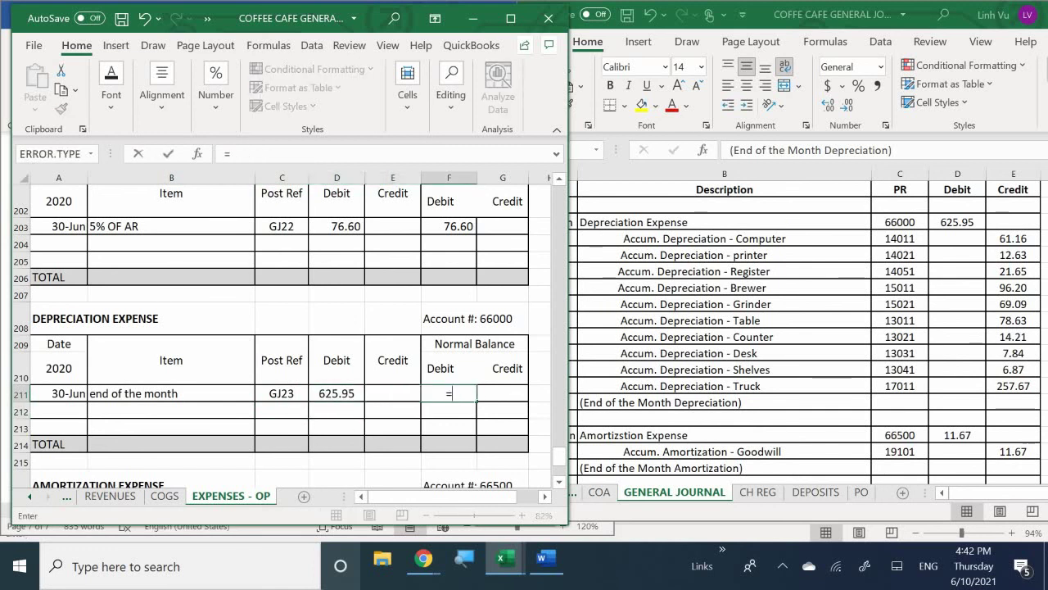
key("Left")
key("Left")
key("Return")
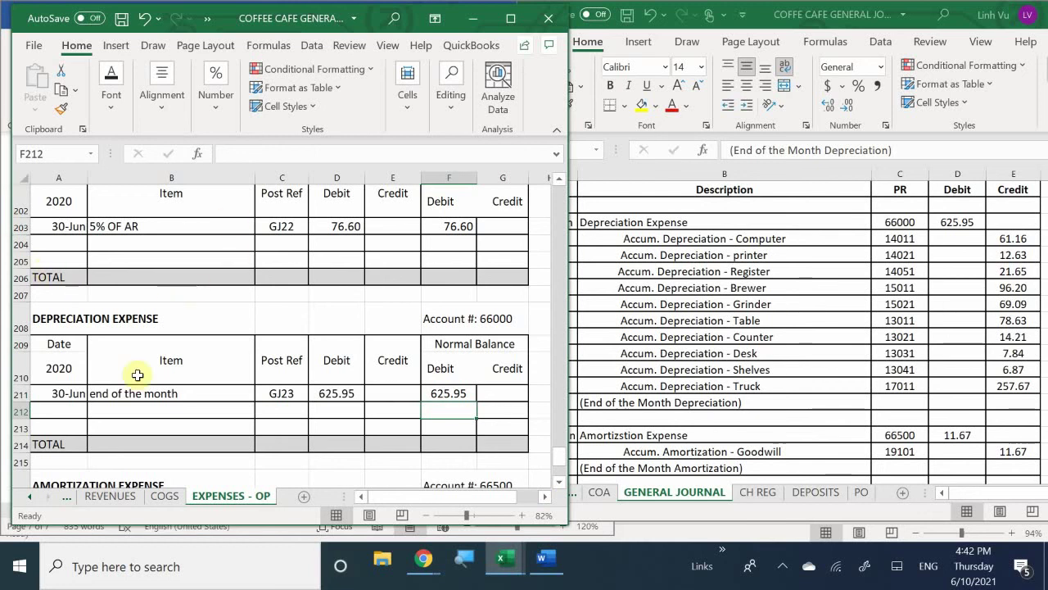
Step: In row 219 of the Amortization Expense account, enter the date 6/30 and the item "End of the Month"
left_click(157, 412)
scroll(154, 409, "down", 3)
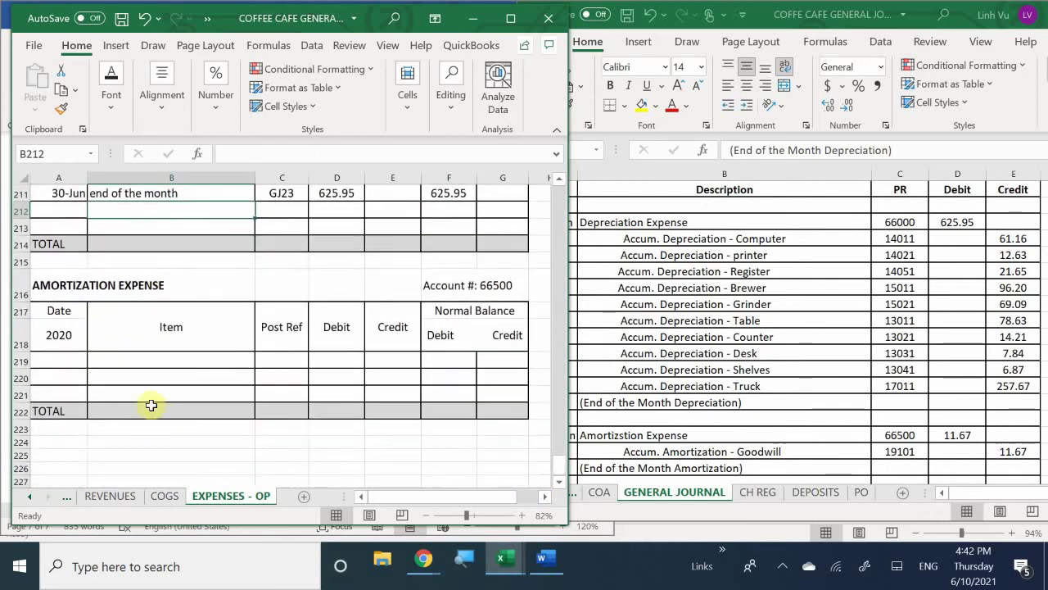
scroll(152, 405, "up", 1)
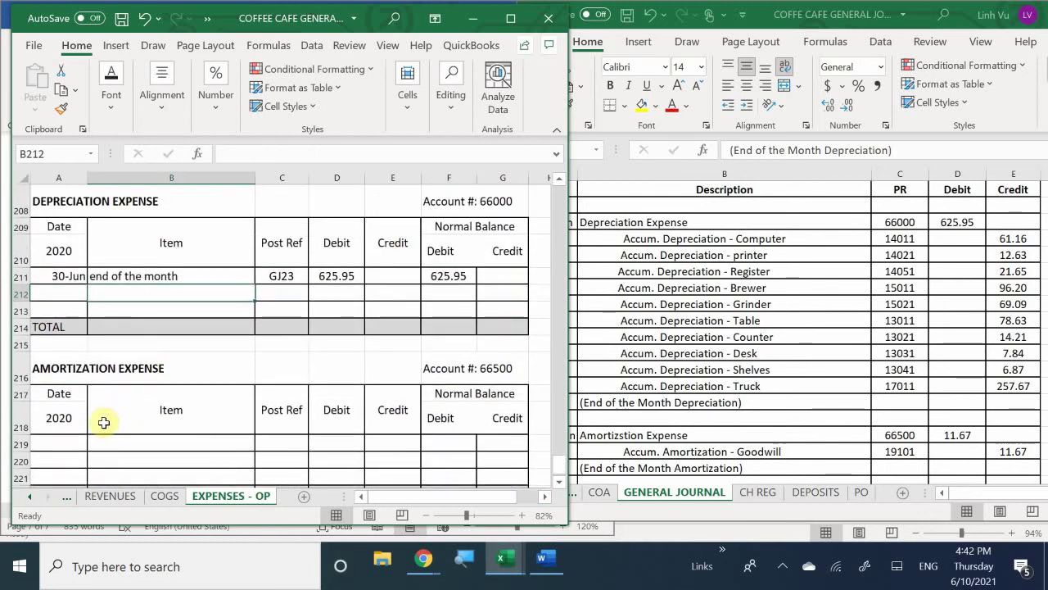
left_click(77, 442)
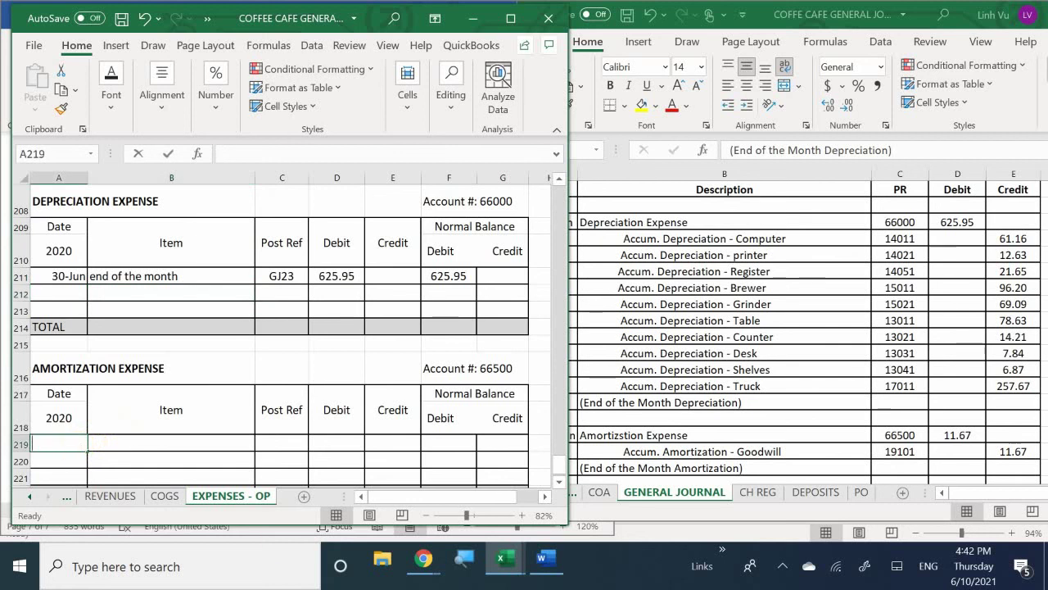
type("6/30")
key("Tab")
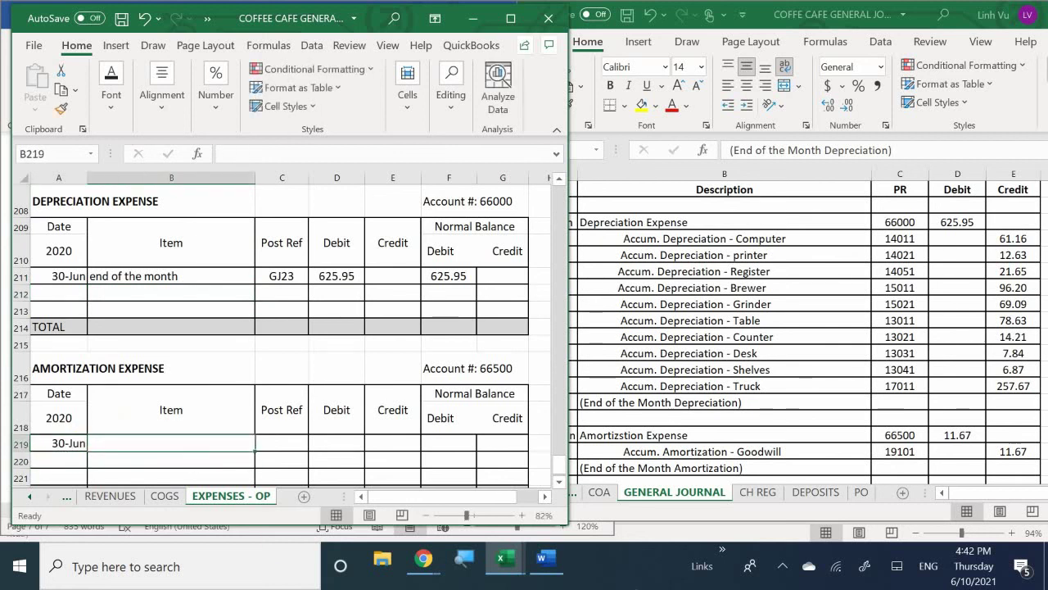
type("End of")
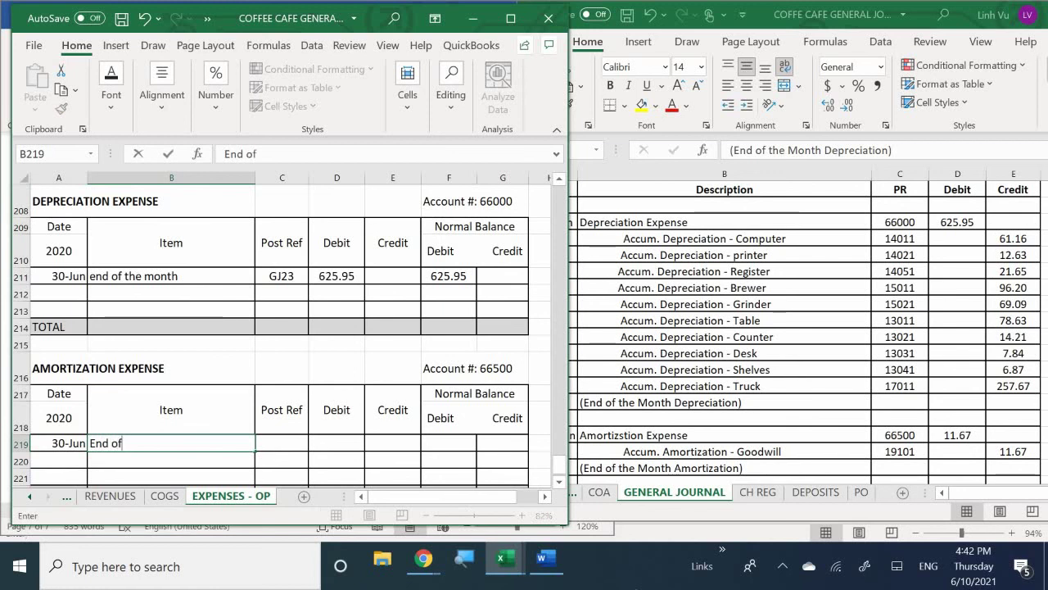
type(" the Month")
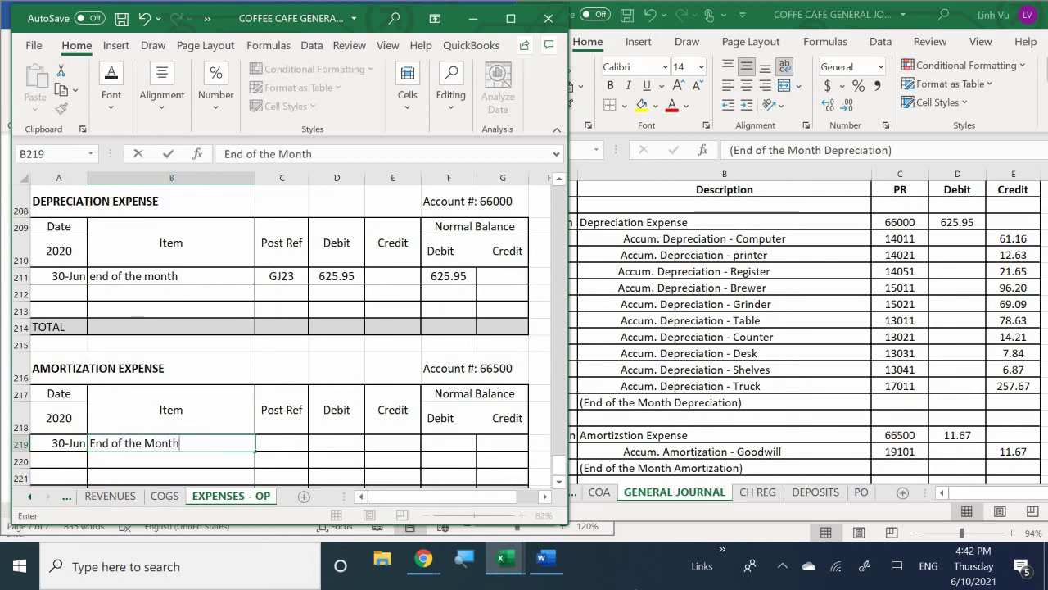
key("Tab")
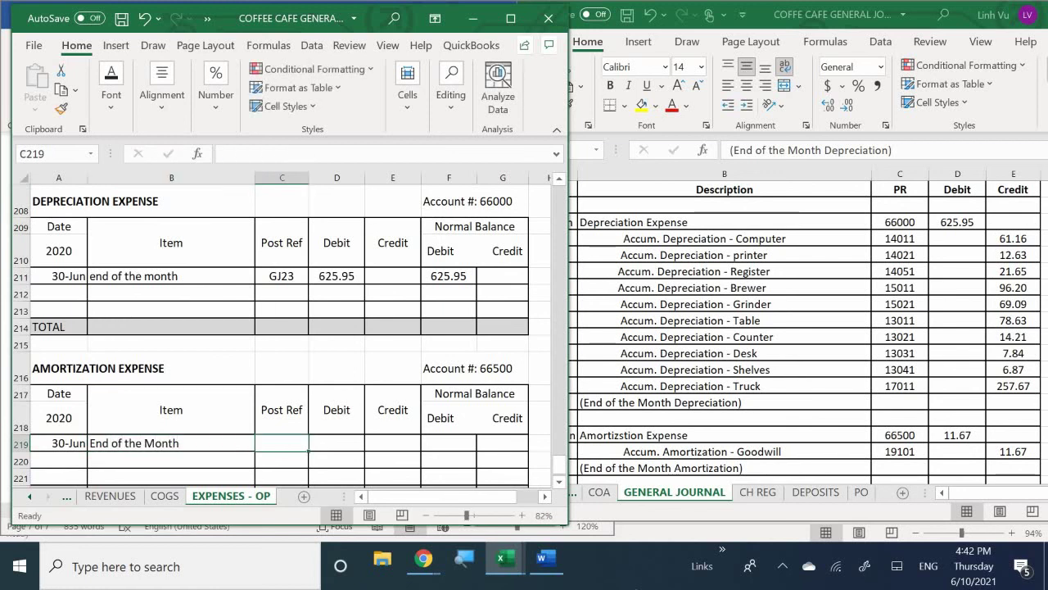
Step: Enter post reference GJ23 in C219 and a debit of 11.67 in D219 for the Amortization Expense posting
type("GJ23")
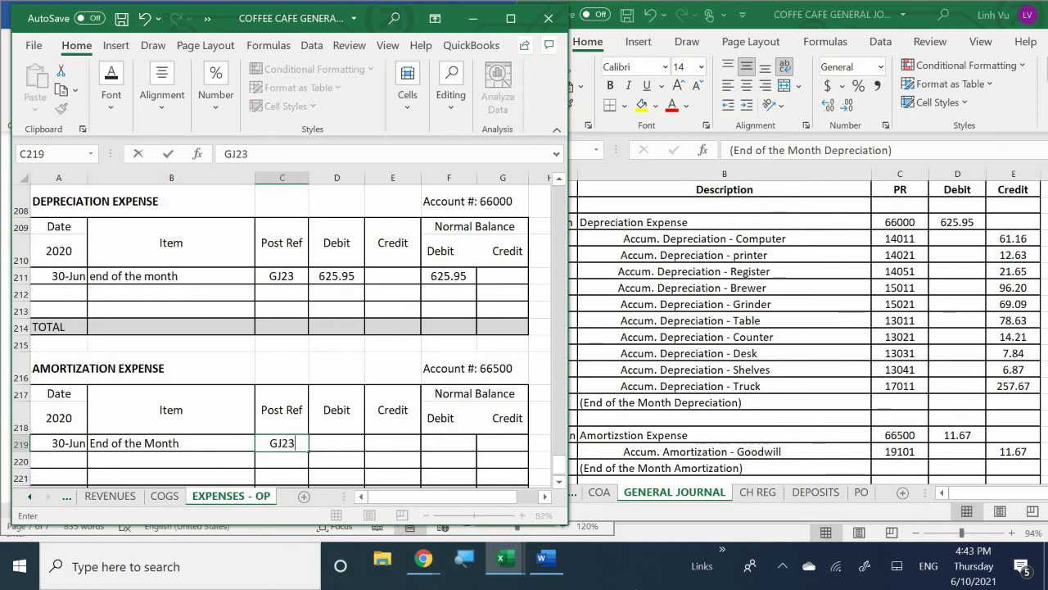
key("Return")
key("Right")
key("Up")
type("11")
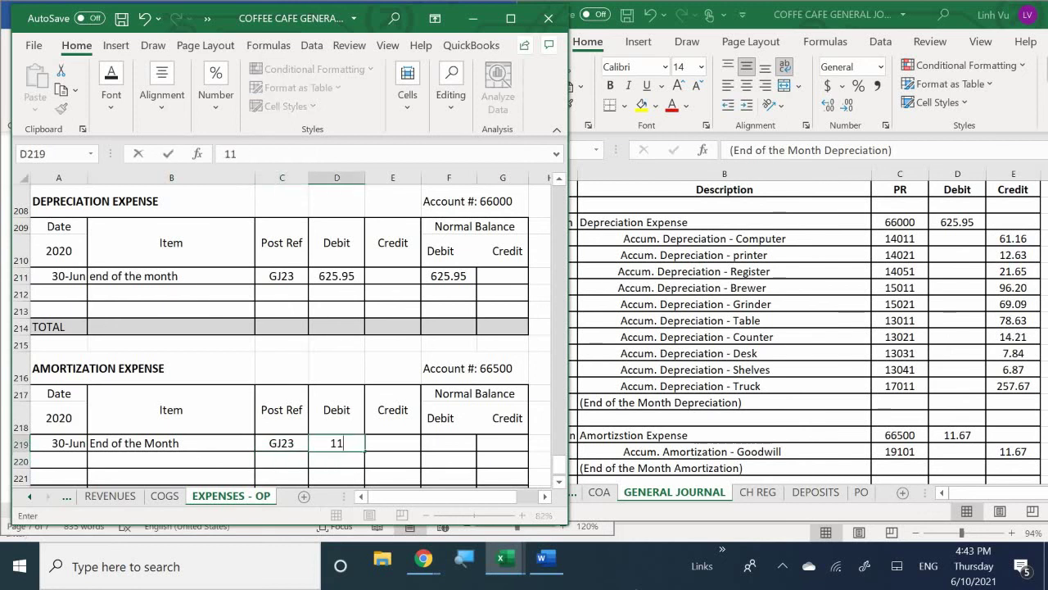
type(".67")
key("Tab")
Step: Set the Amortization Expense debit balance in F219 with the formula =D219
key("Tab")
key("Down")
key("Up")
type("=")
key("Left")
key("Left")
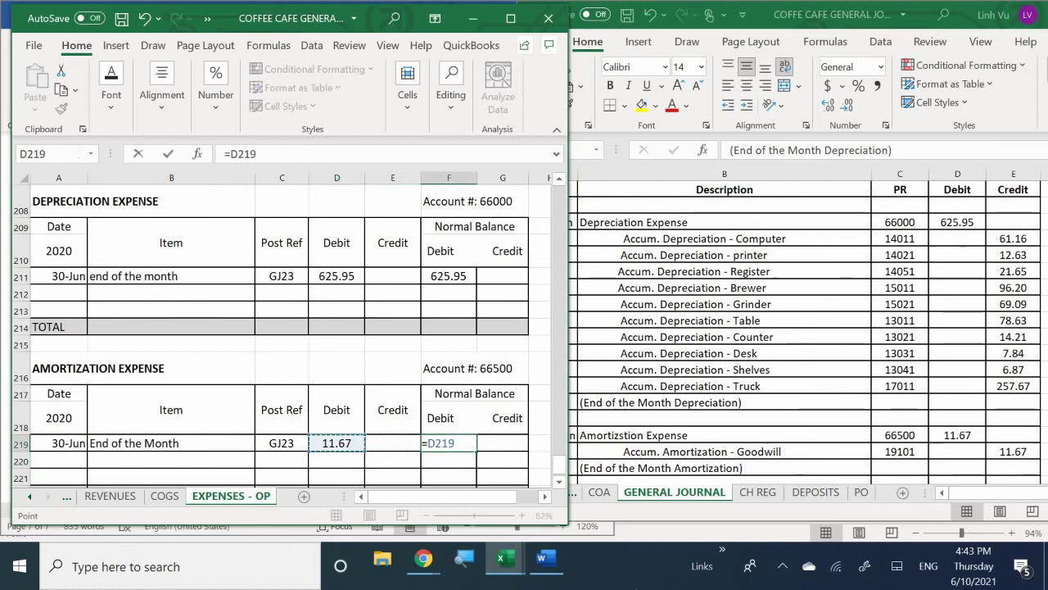
key("Return")
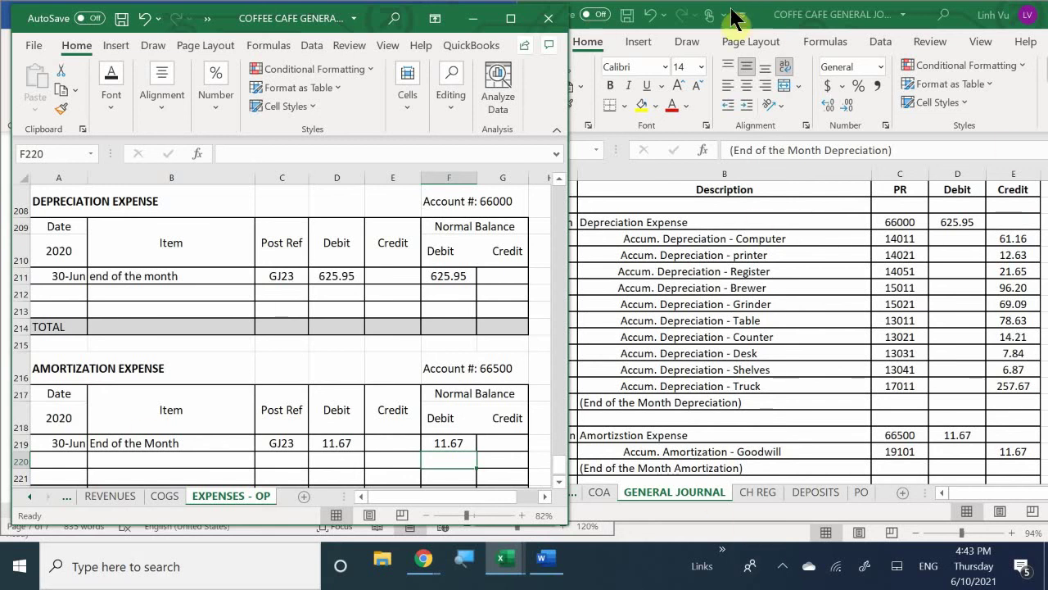
Step: Open the ASSETS sheet of the general ledger workbook
left_click(834, 14)
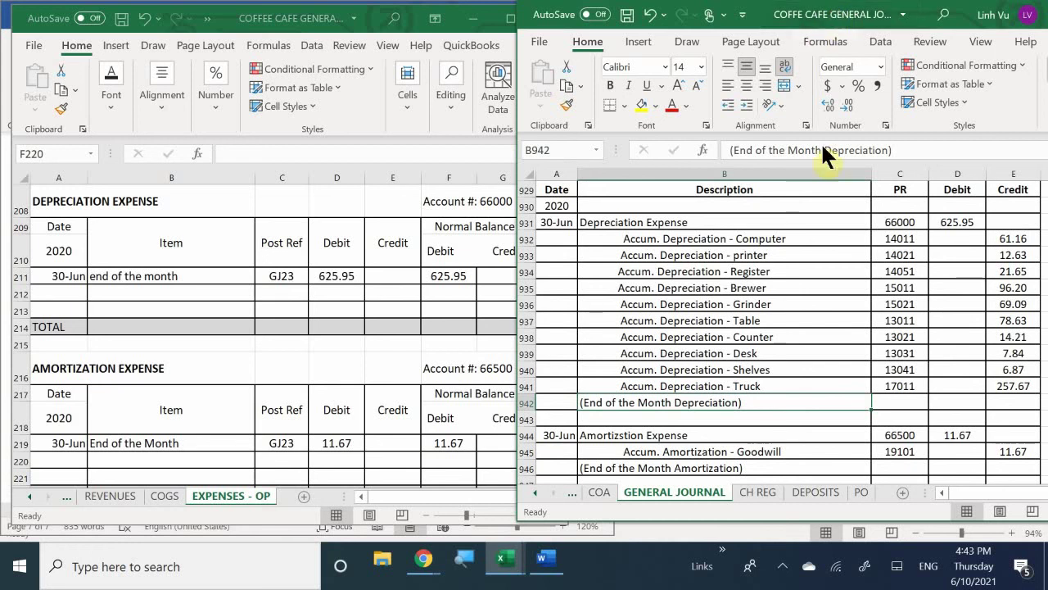
left_click(412, 347)
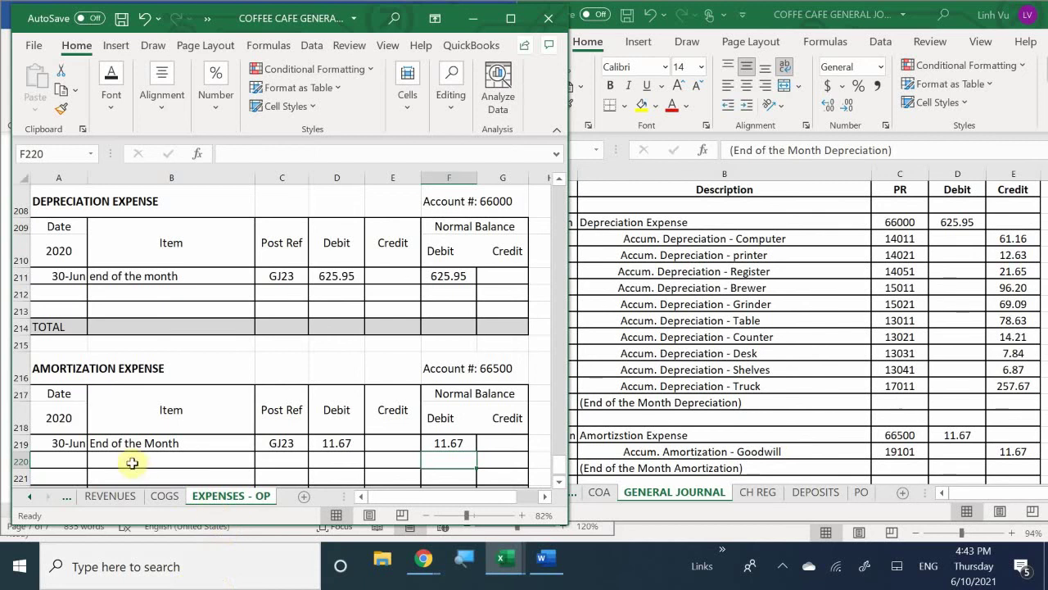
left_click(29, 496)
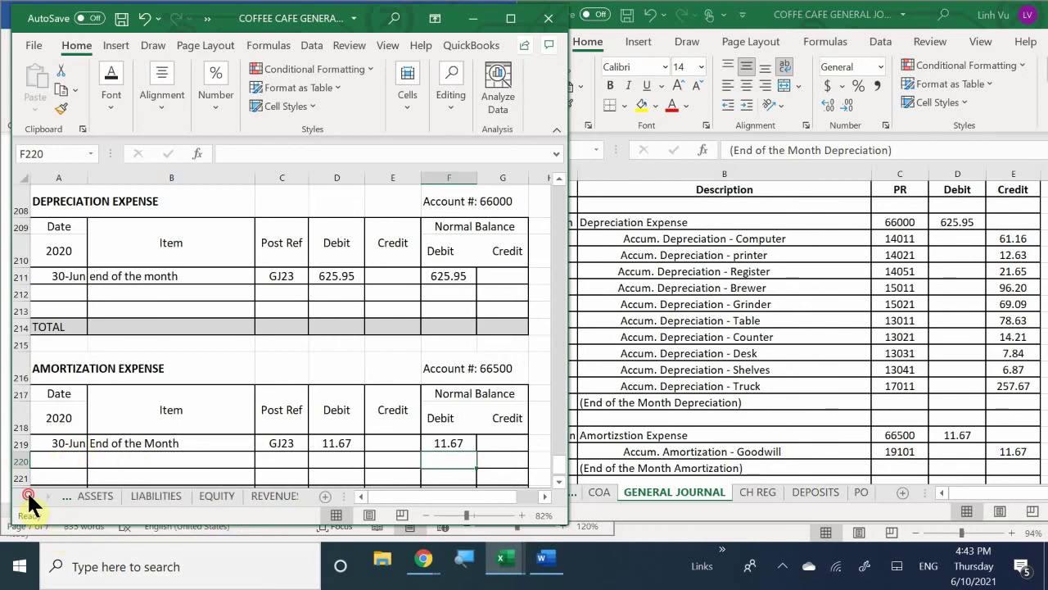
left_click(100, 494)
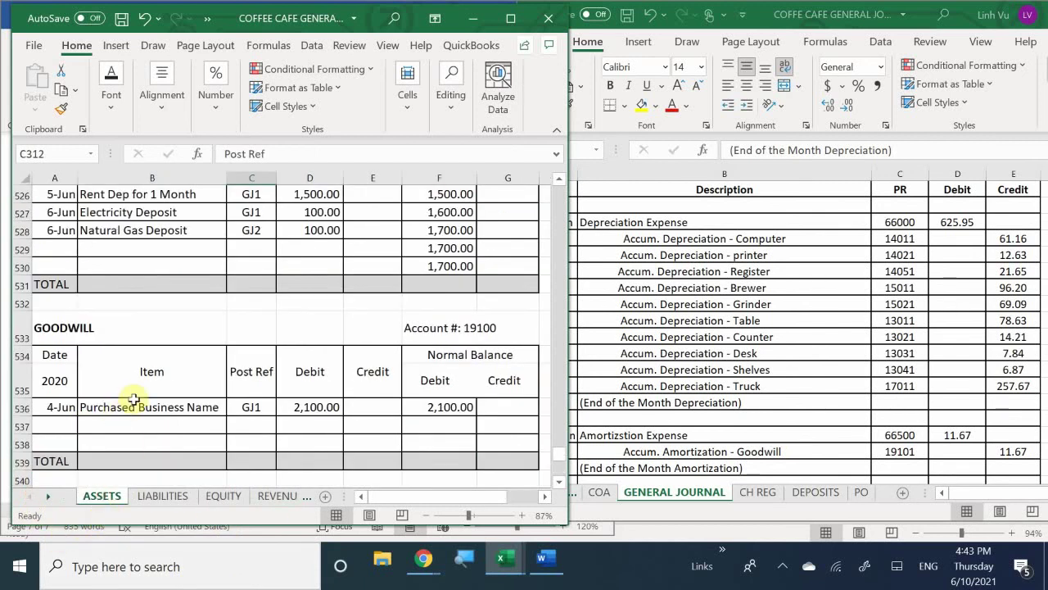
Step: Look through the ASSETS sheet for the accumulated depreciation accounts of the computer, printer and register, and the related equipment accounts
scroll(136, 369, "up", 3)
scroll(136, 370, "up", 20)
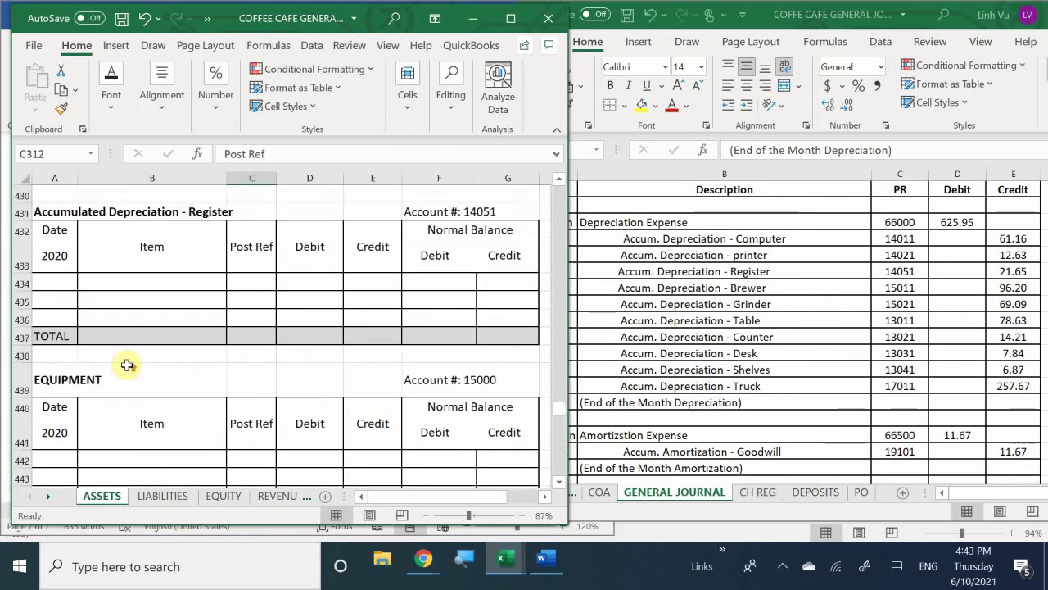
scroll(127, 364, "up", 20)
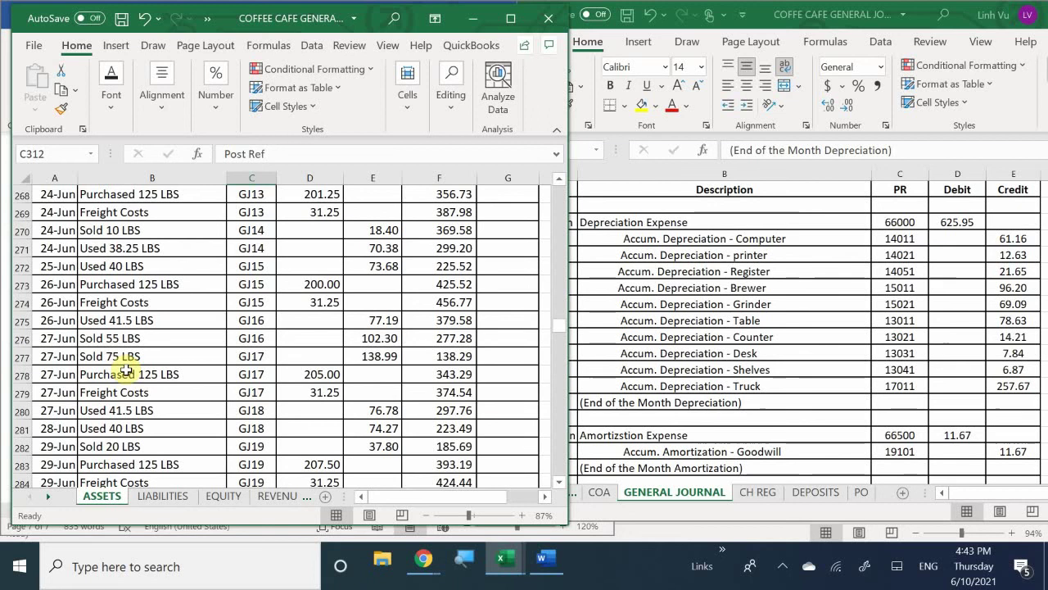
scroll(126, 371, "down", 16)
scroll(136, 374, "down", 20)
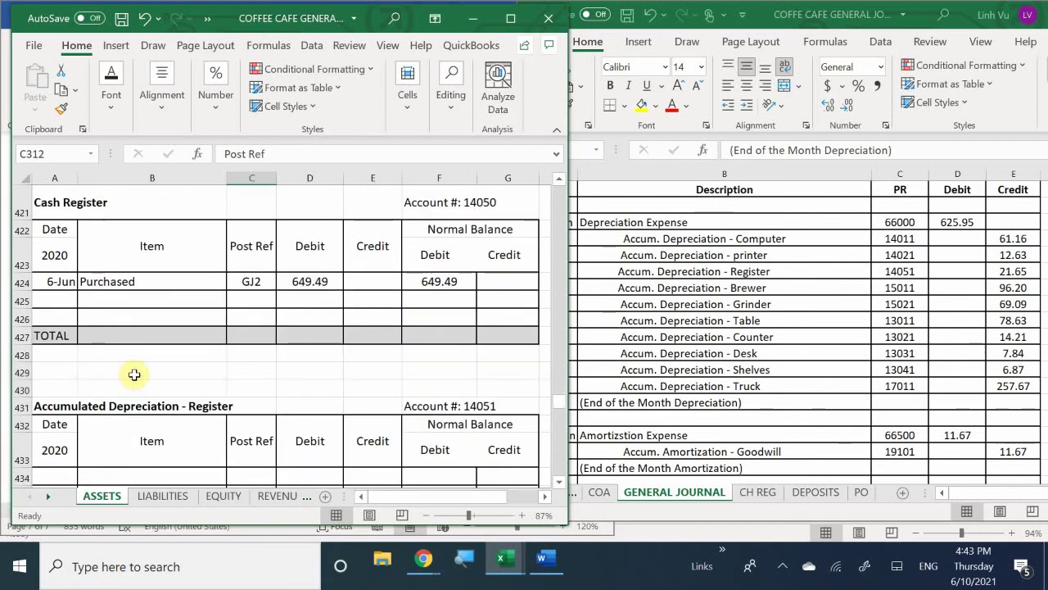
scroll(134, 375, "up", 4)
scroll(134, 375, "down", 4)
scroll(134, 374, "down", 4)
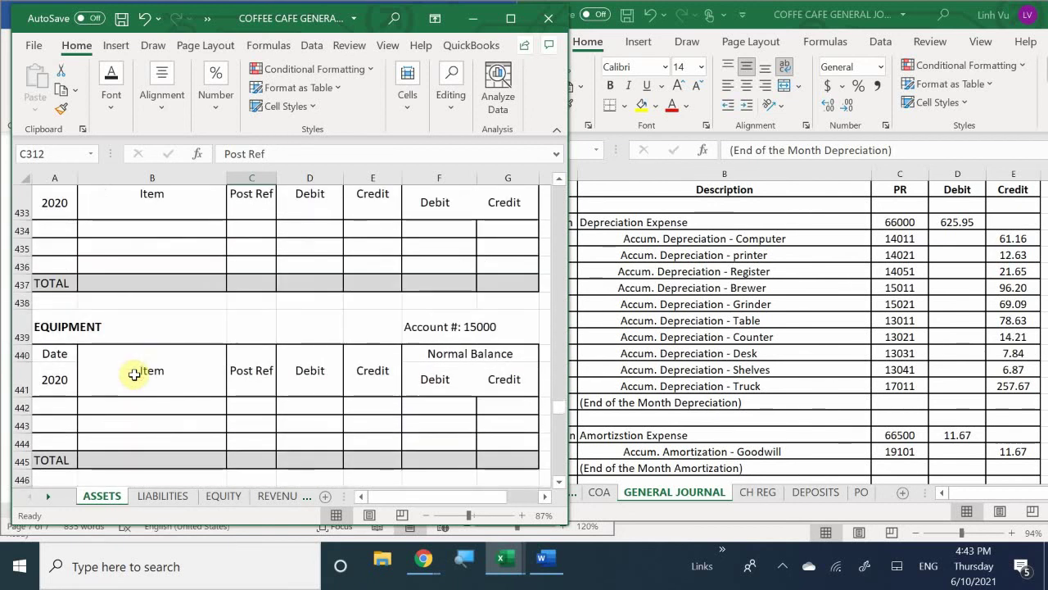
scroll(134, 374, "down", 3)
scroll(135, 374, "up", 4)
scroll(135, 374, "up", 4)
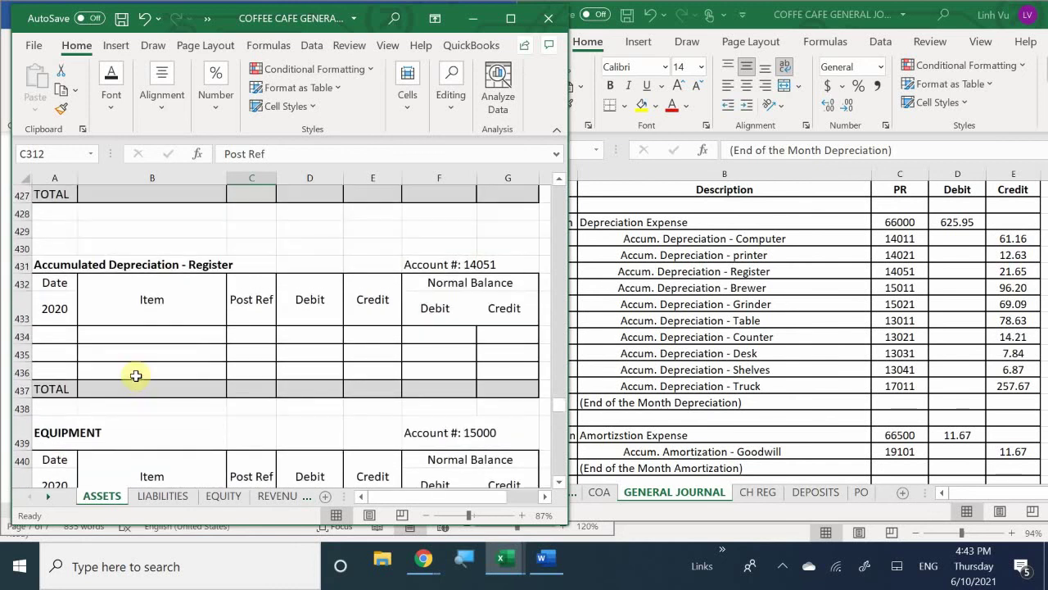
scroll(136, 375, "up", 2)
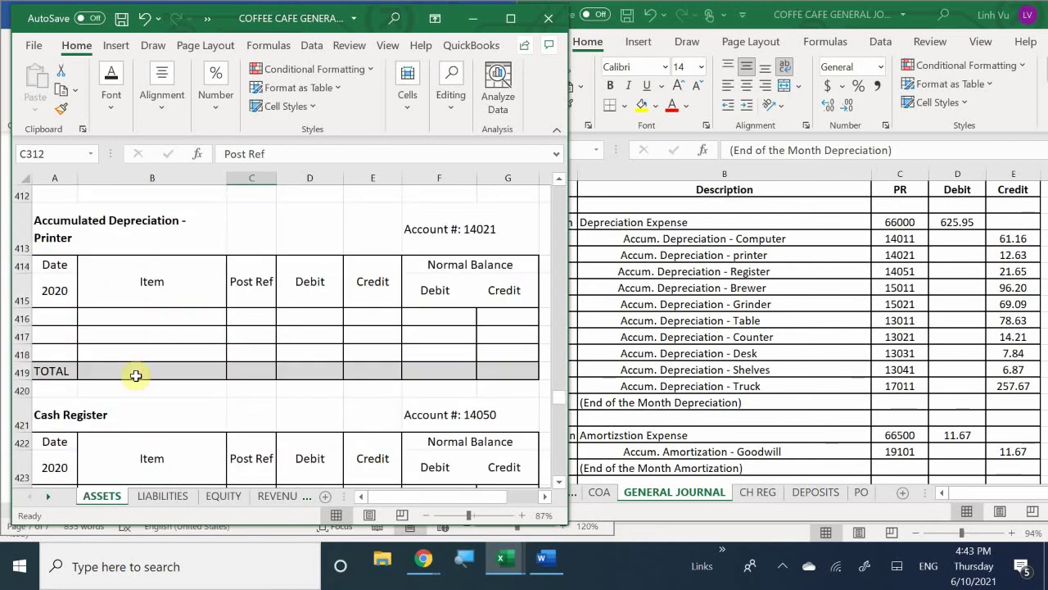
scroll(136, 375, "up", 5)
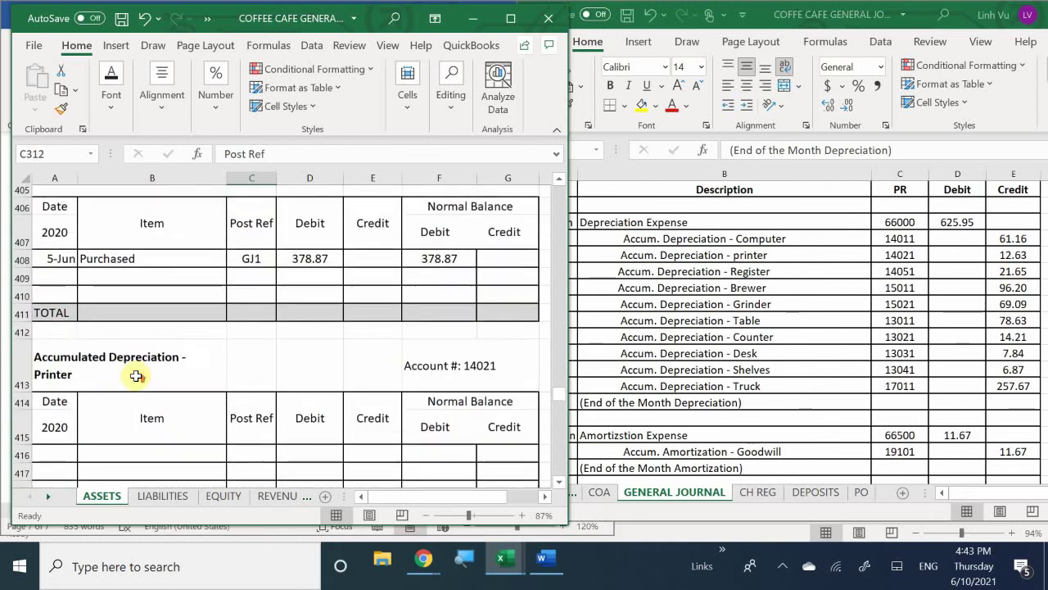
scroll(135, 375, "up", 4)
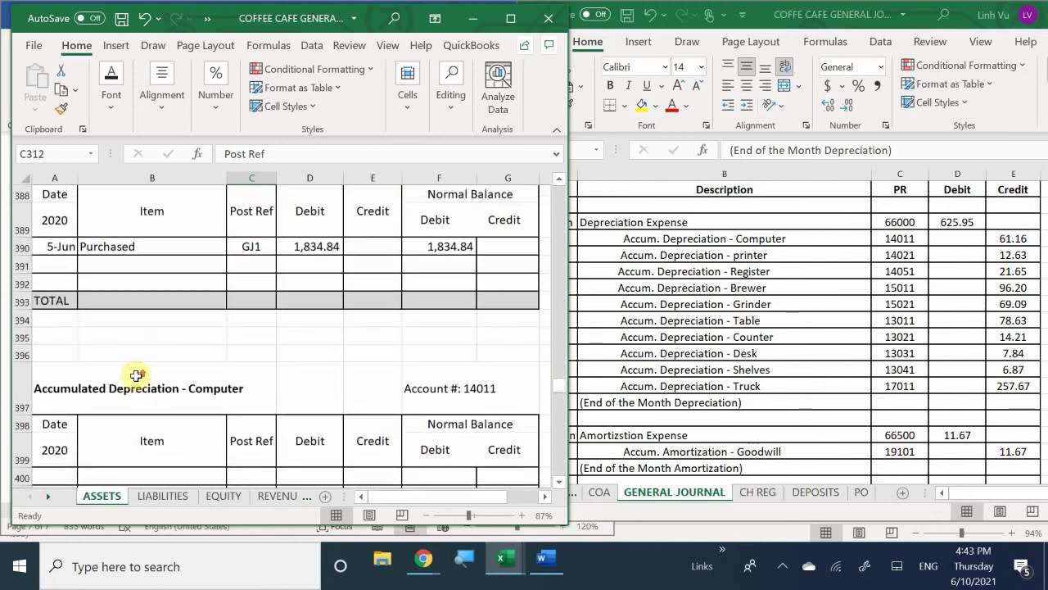
scroll(136, 375, "up", 3)
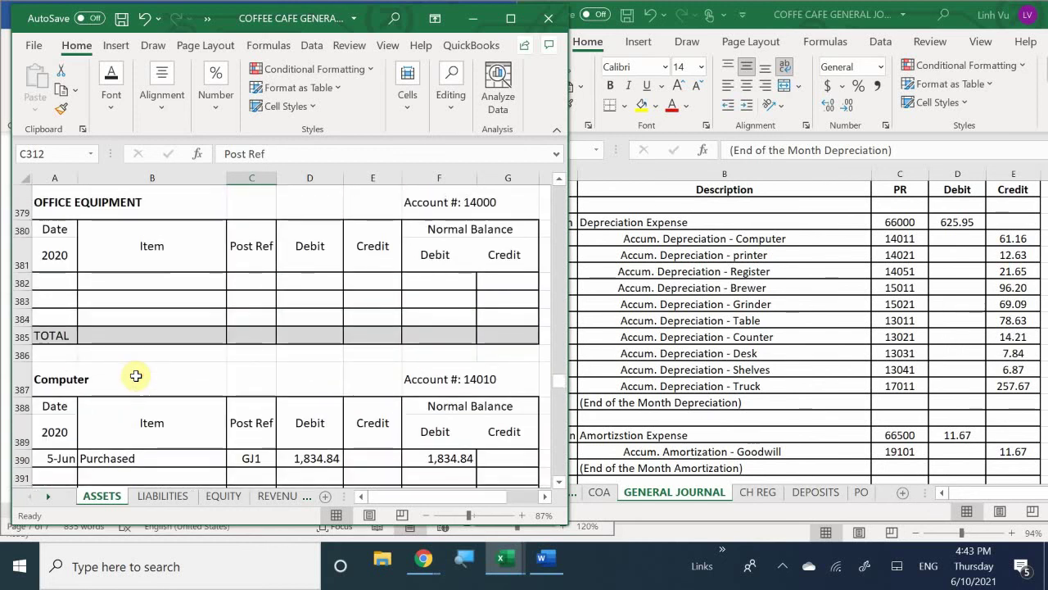
scroll(136, 375, "up", 1)
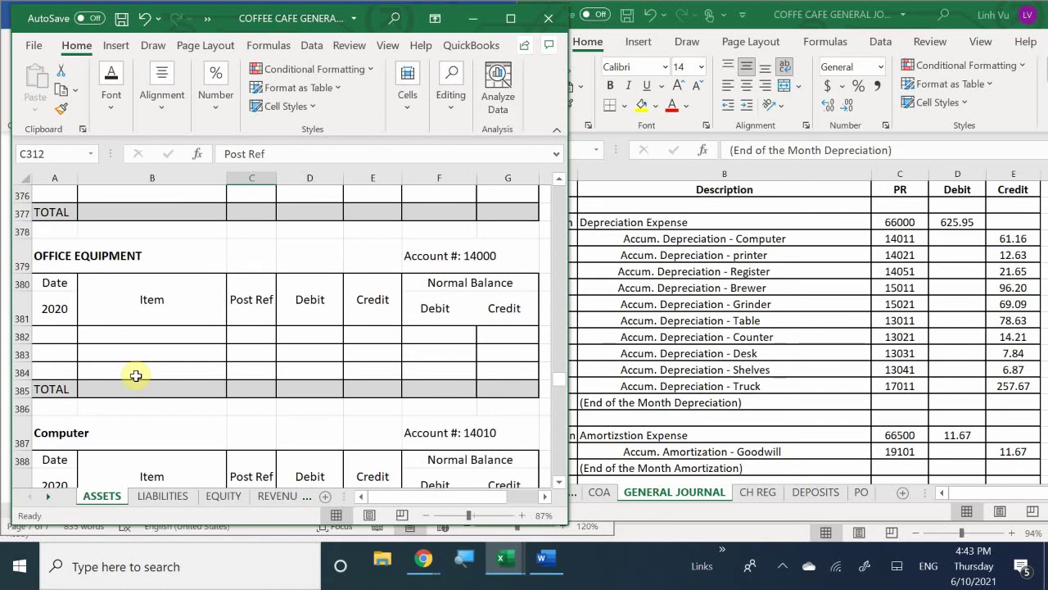
Step: Start the Accumulated Depreciation - Computer posting in row 400 with date 6/30 and item "1st month"
scroll(136, 375, "down", 5)
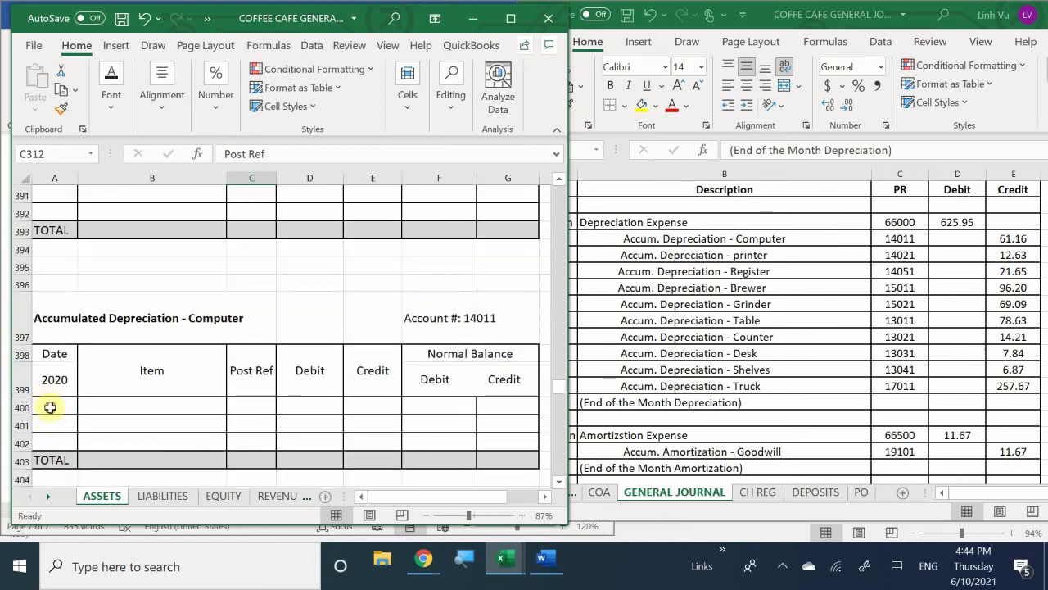
left_click(52, 406)
type("6/30")
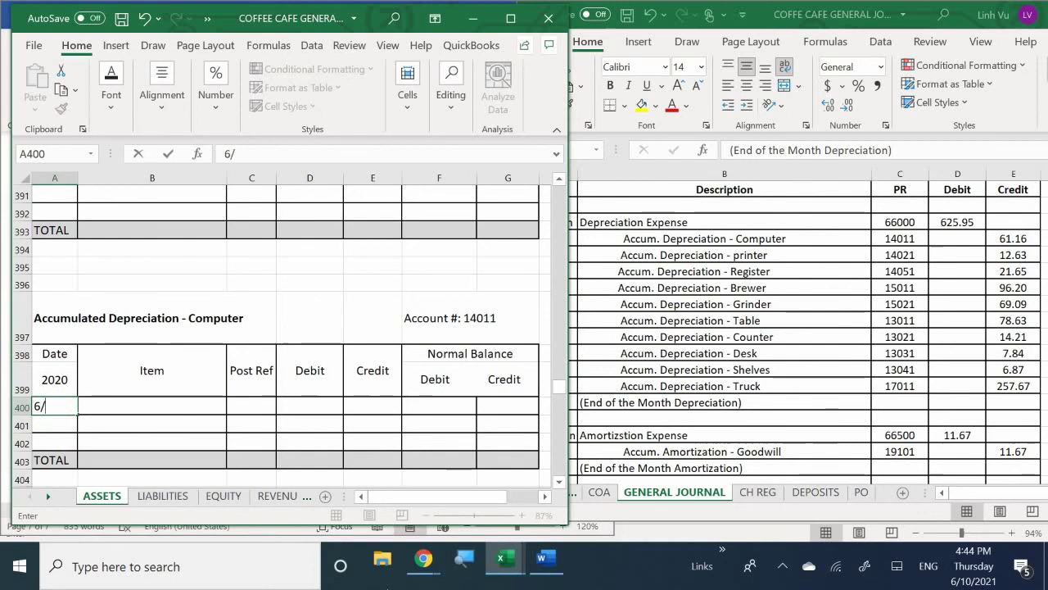
key("Return")
key("Right")
key("Up")
type("1")
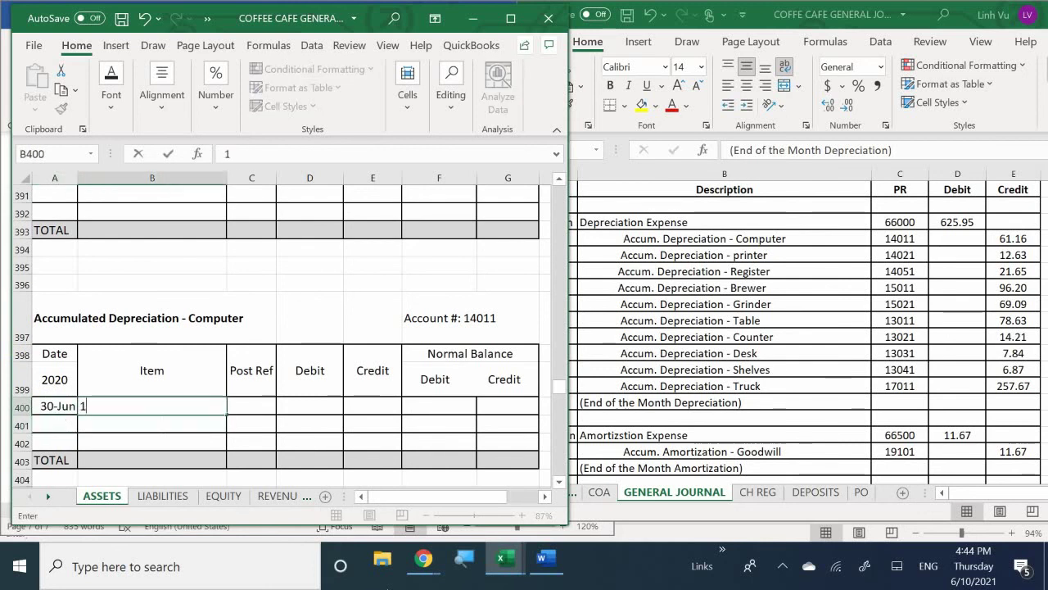
type("st mo")
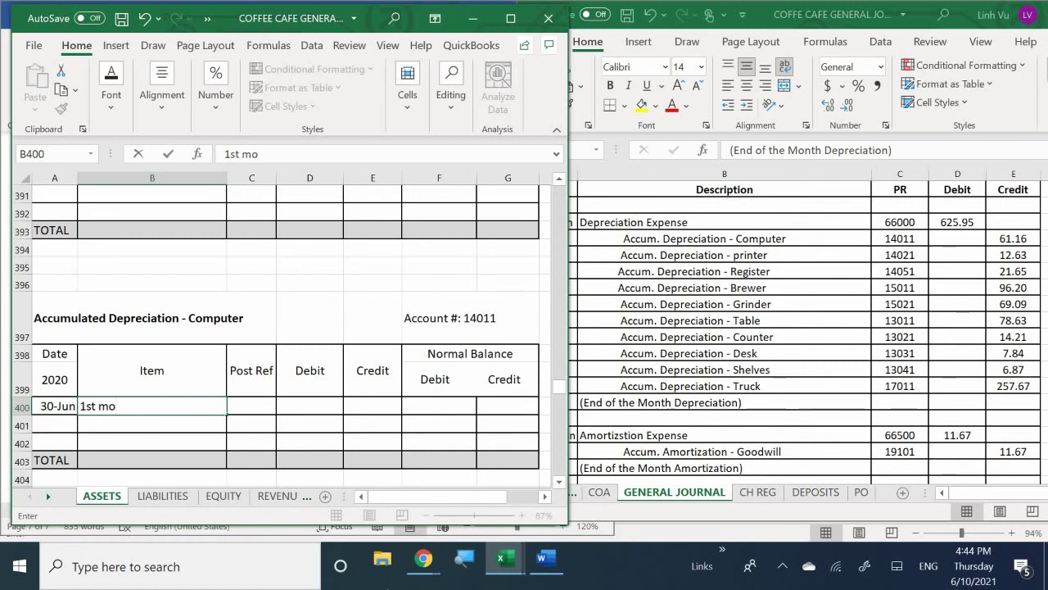
type("nth")
Step: Enter post reference GJ23 in C400 and a credit of 61.16 in E400 for Accumulated Depreciation - Computer
key("Tab")
type("GJ23")
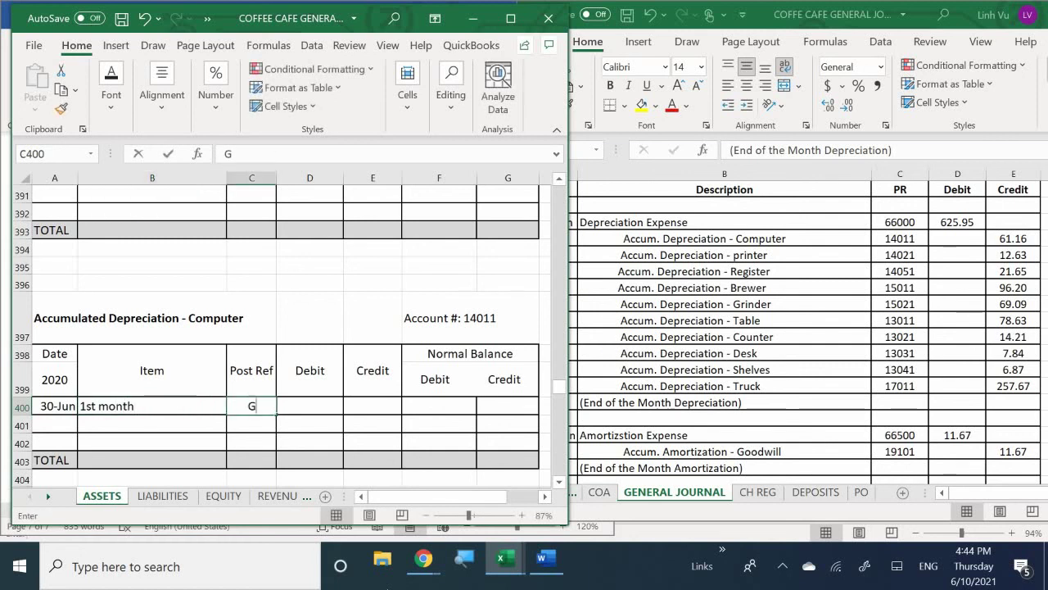
key("Tab")
key("Tab")
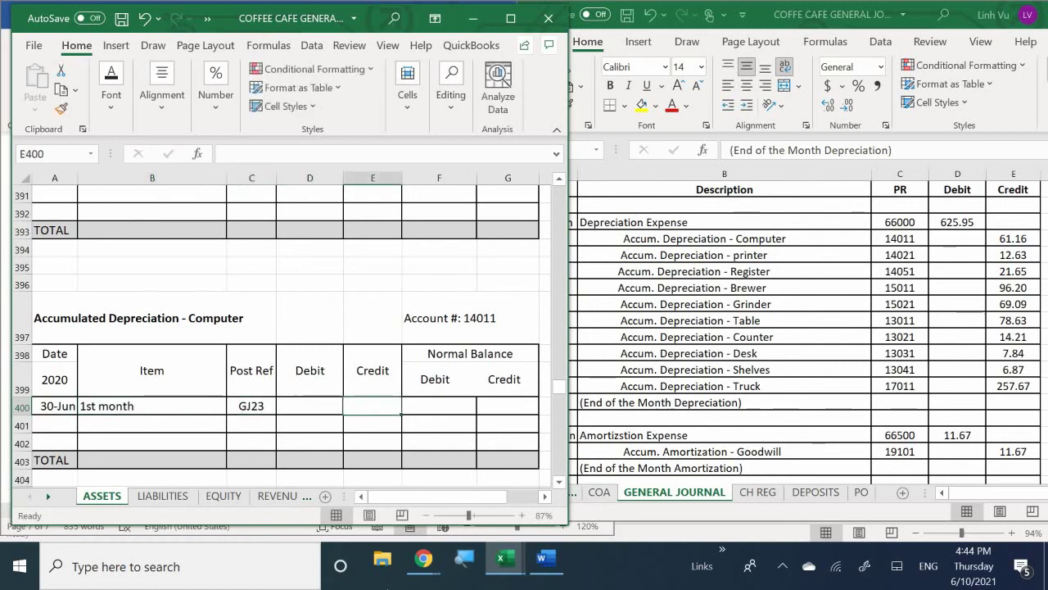
type("61.16")
key("Return")
Step: Set the Accumulated Depreciation - Computer credit balance in G400 with the formula =E400
key("Down")
key("Right")
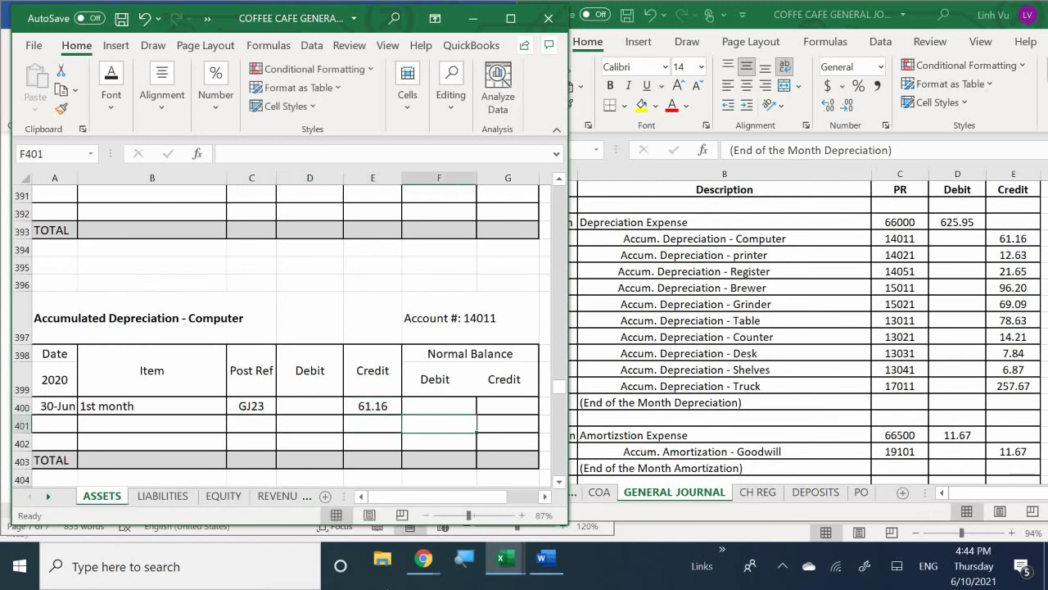
key("Right")
key("Up")
type("=")
key("Left")
key("Left")
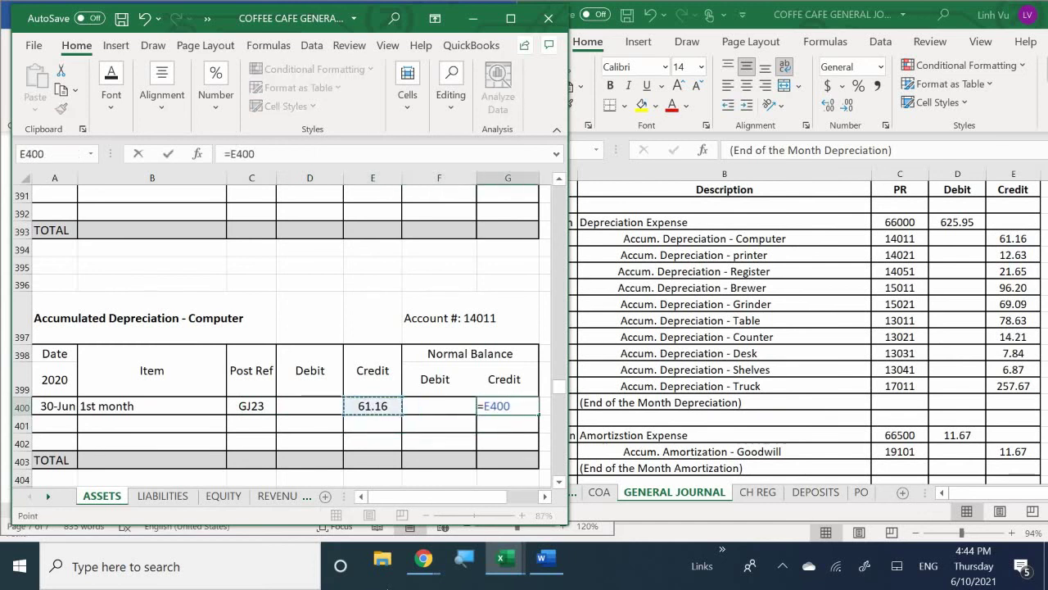
key("Return")
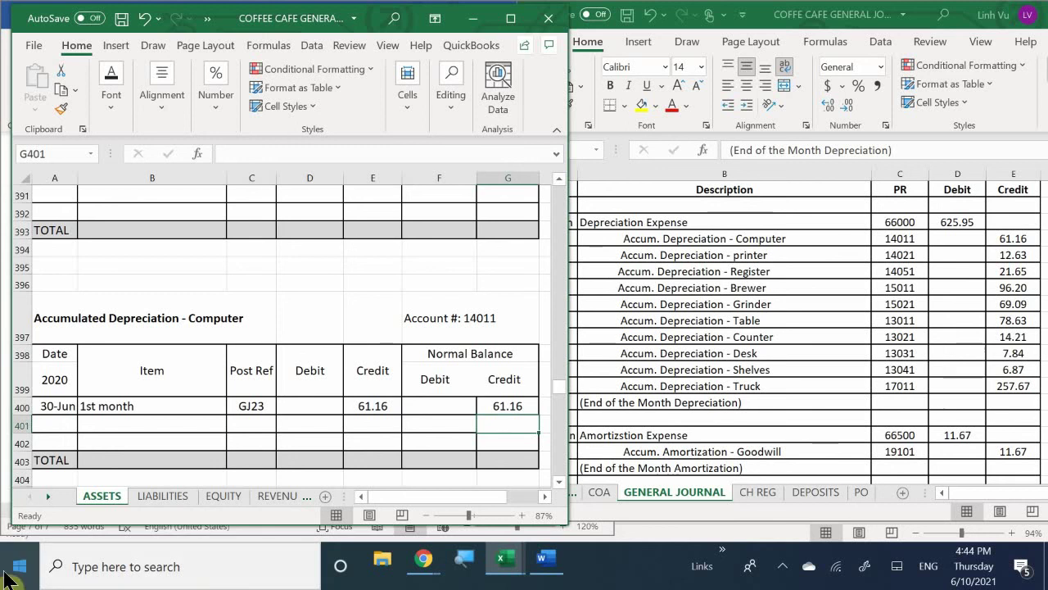
Step: Enter the date 6/30 in A416, the first row of the Accumulated Depreciation - Printer account
left_click(200, 412)
scroll(200, 418, "down", 1)
scroll(200, 417, "down", 3)
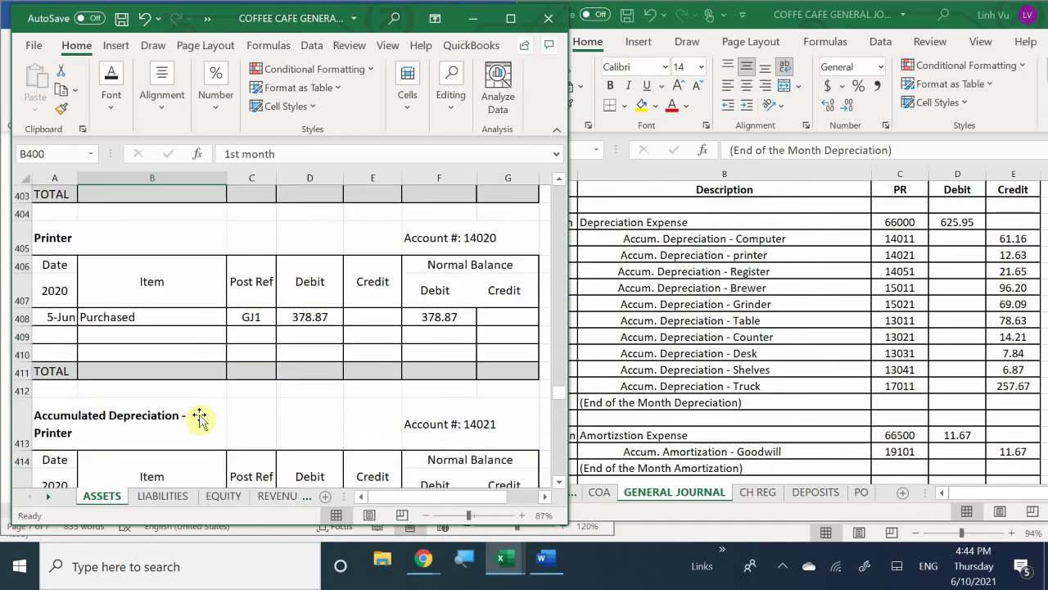
scroll(200, 418, "down", 2)
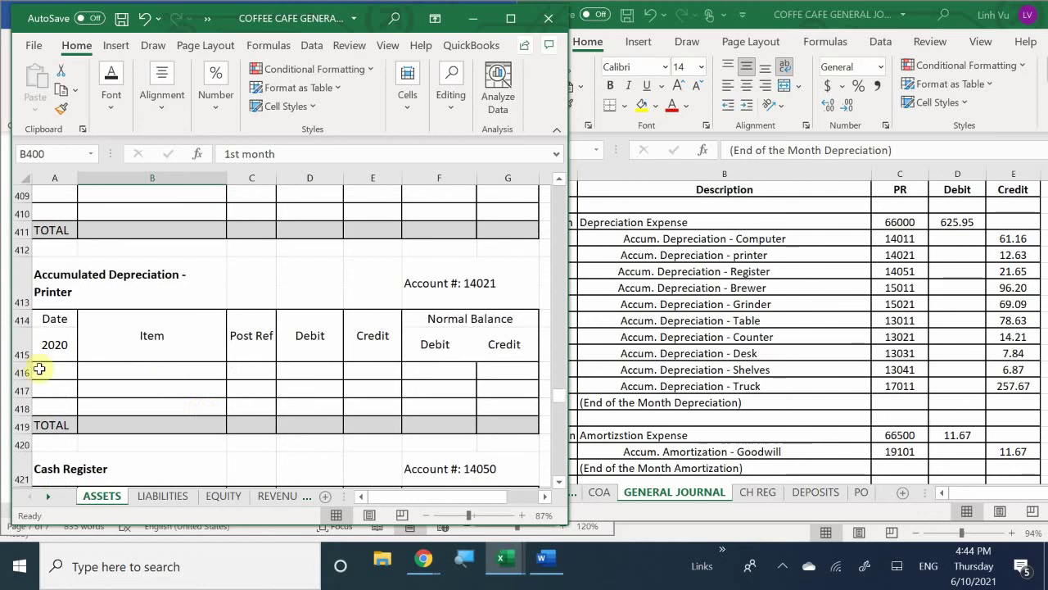
scroll(57, 377, "up", 1)
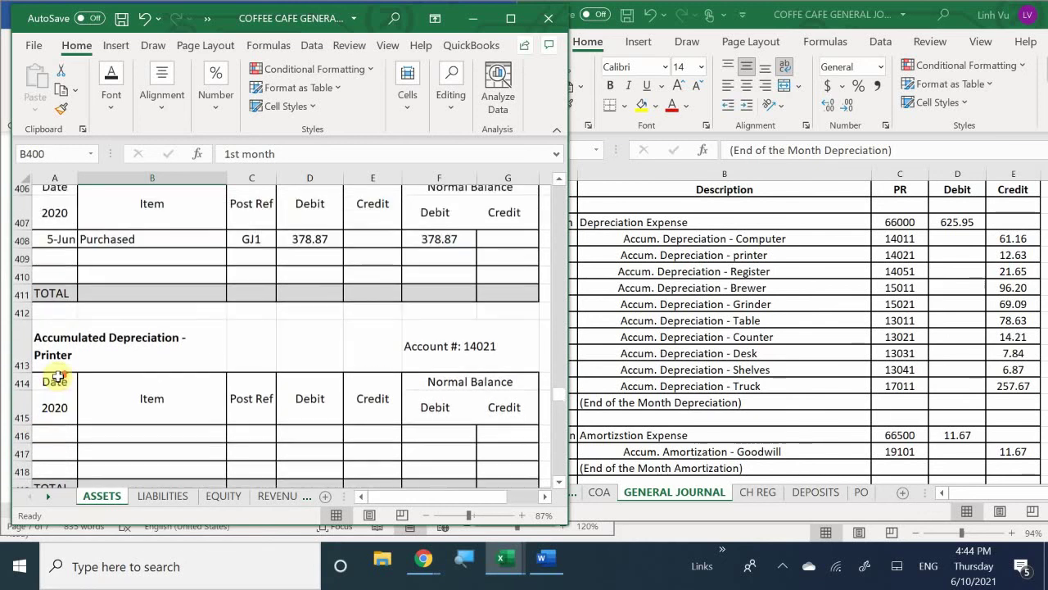
scroll(57, 376, "up", 4)
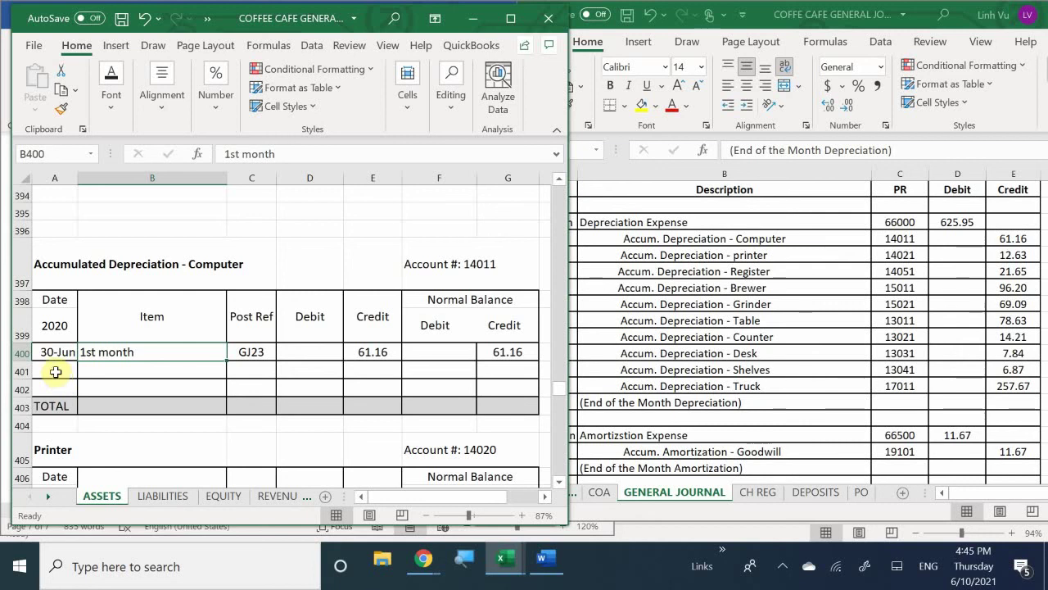
scroll(55, 371, "down", 4)
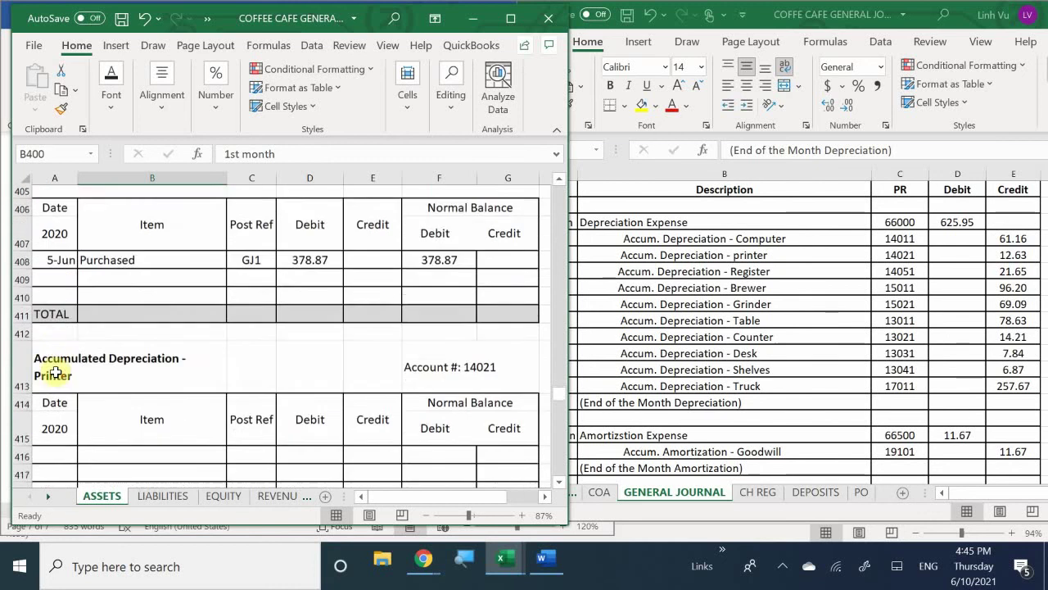
scroll(55, 389, "down", 1)
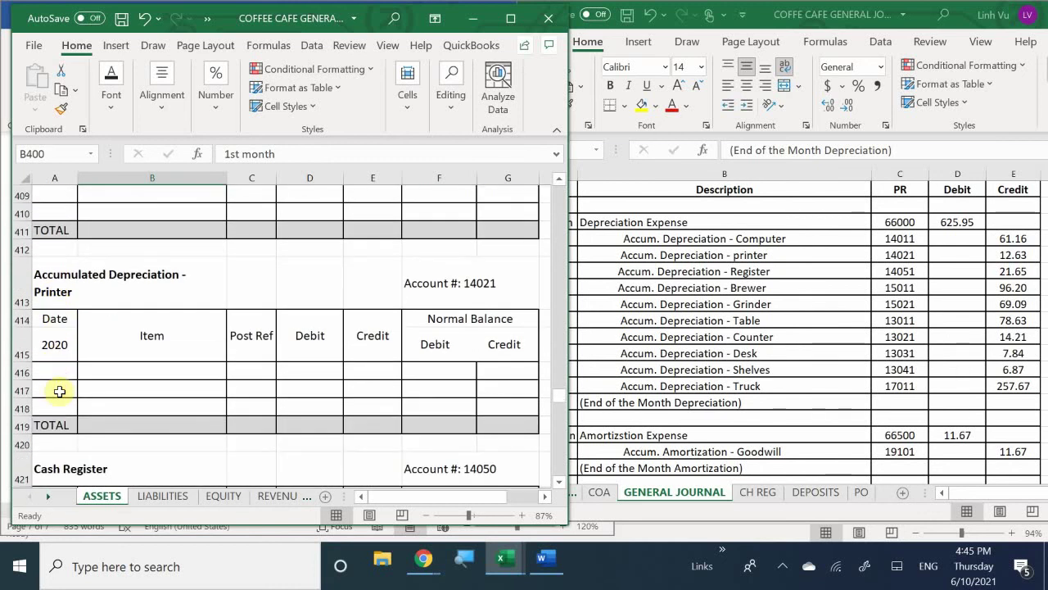
left_click(67, 373)
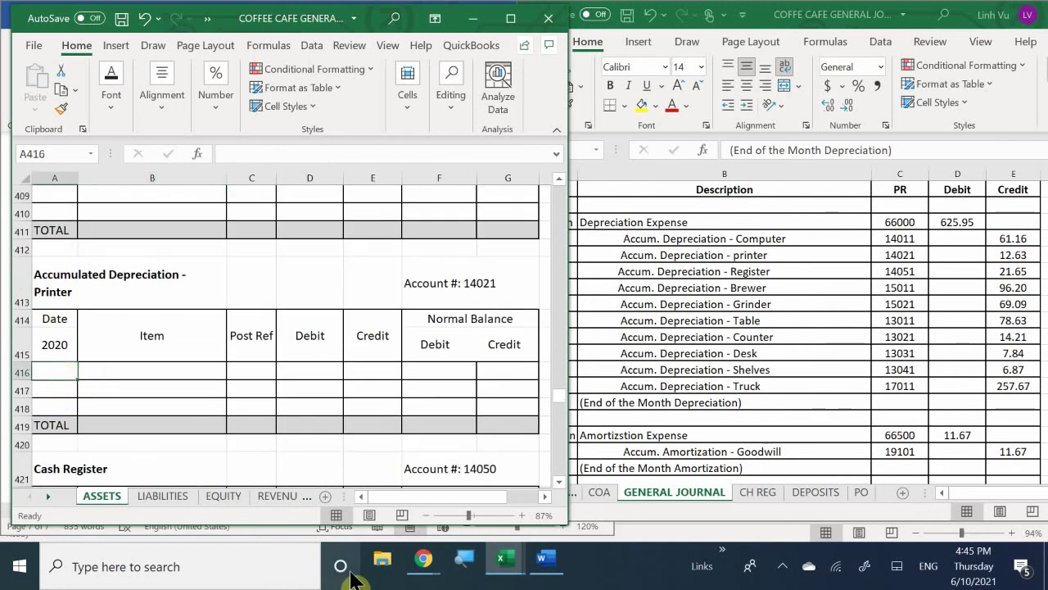
type("6/30")
key("Return")
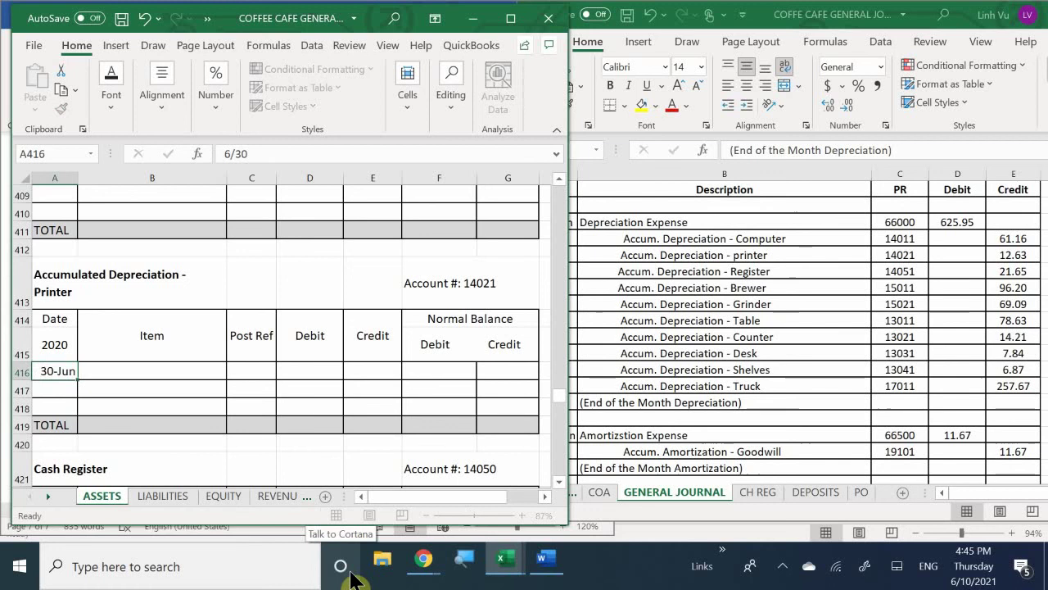
Step: Enter the item "1st month" in B416 and post reference GJ23 in C416 for Accumulated Depreciation - Printer
key("Tab")
key("Up")
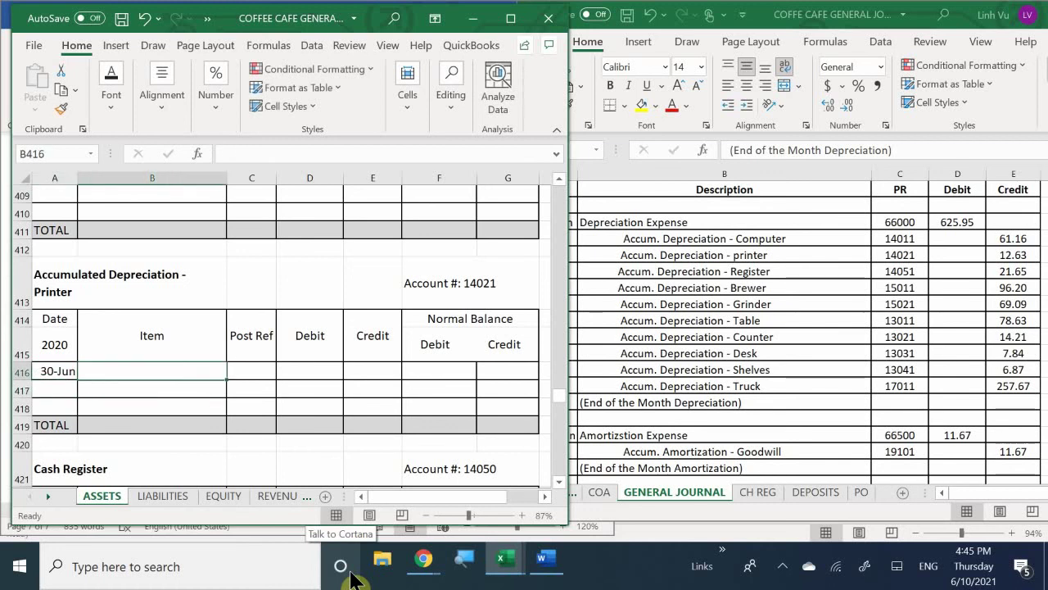
type("1")
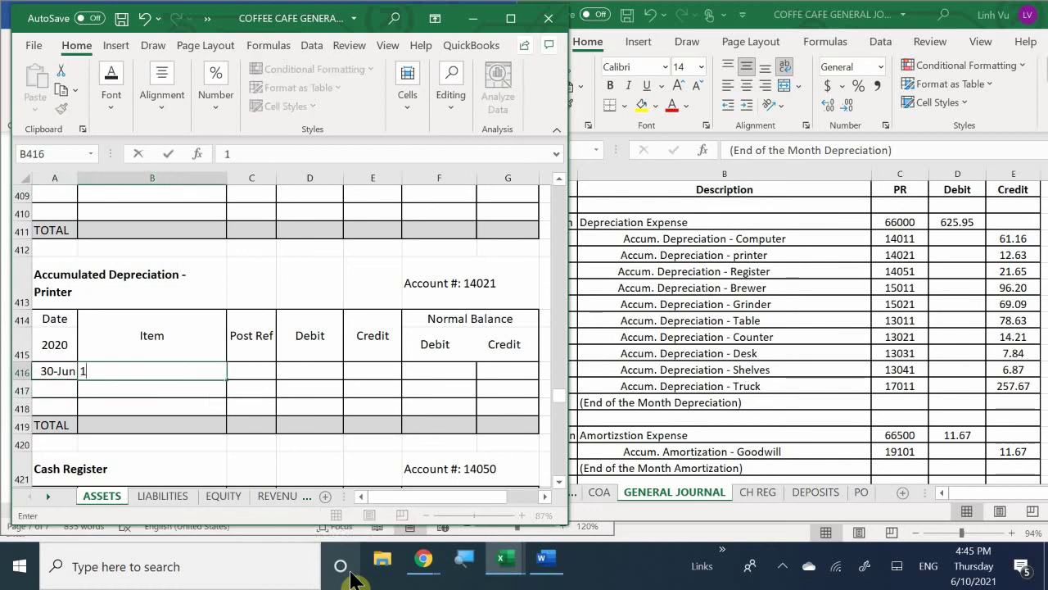
type("st month")
key("Tab")
type("GJ")
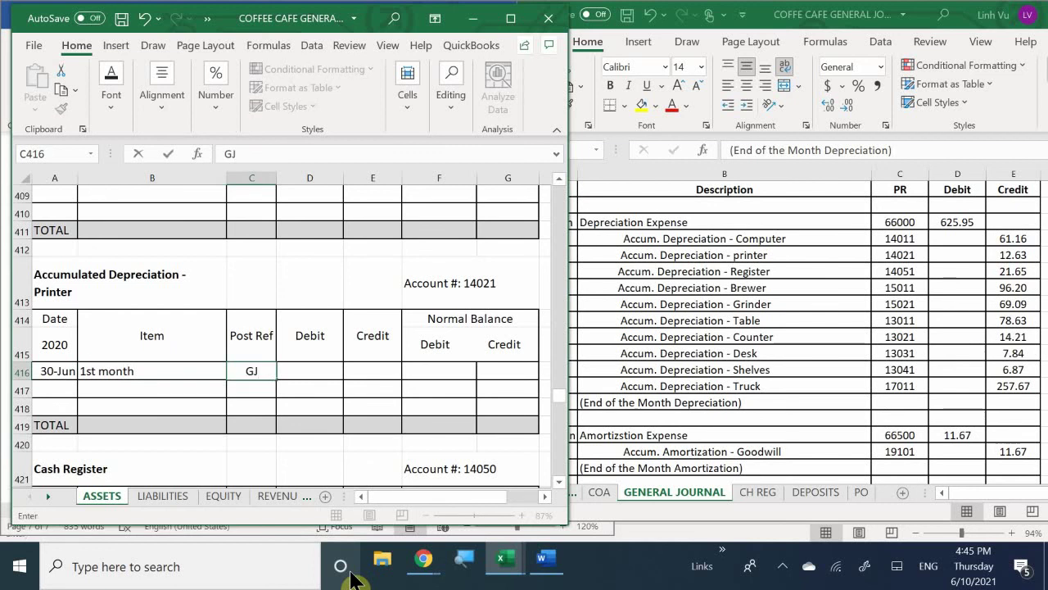
type("23")
key("Return")
Step: Enter a credit of 12.63 in E416 for Accumulated Depreciation - Printer
key("Right")
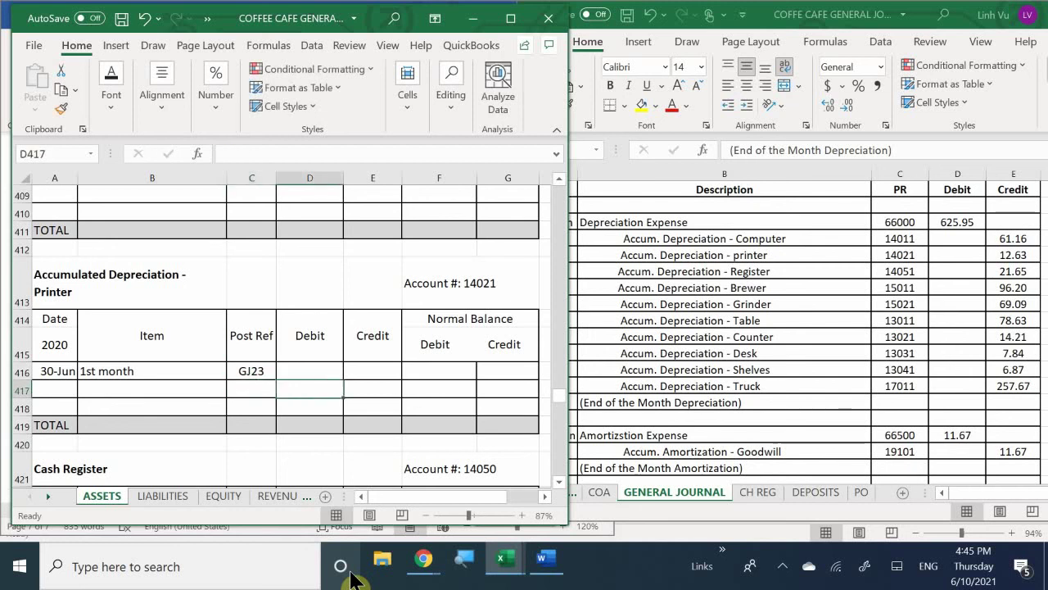
key("Up")
key("Right")
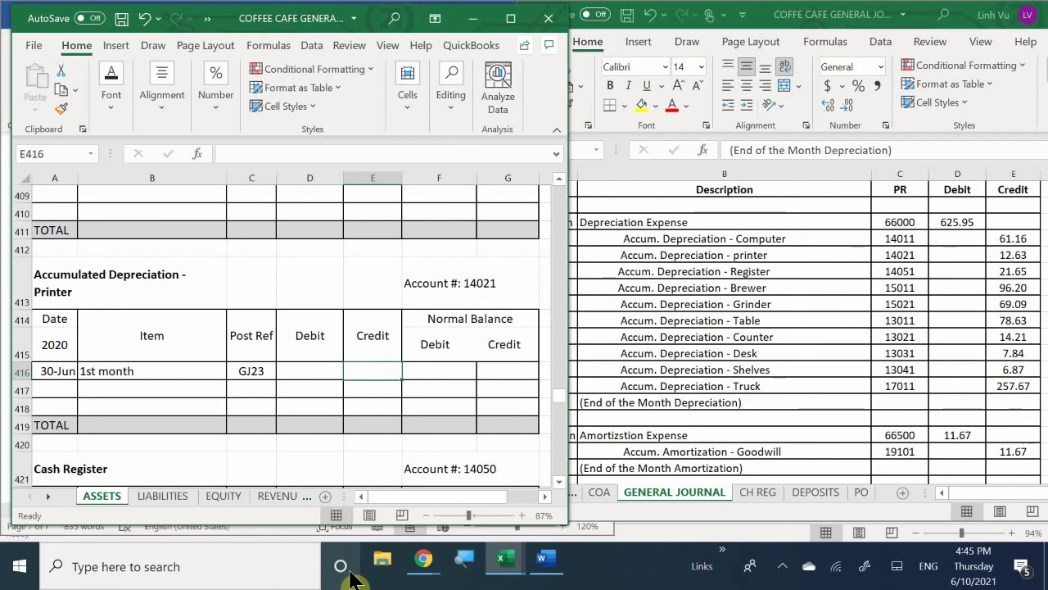
type("1")
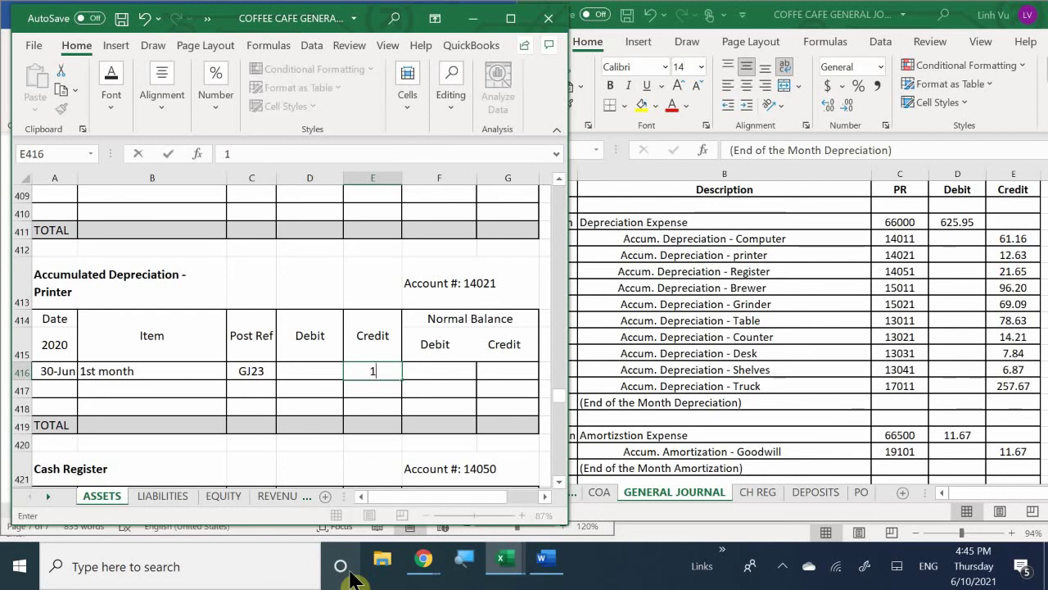
type("2.63")
Step: Set the Accumulated Depreciation - Printer credit balance in G416 with the formula =E416
key("Tab")
key("Tab")
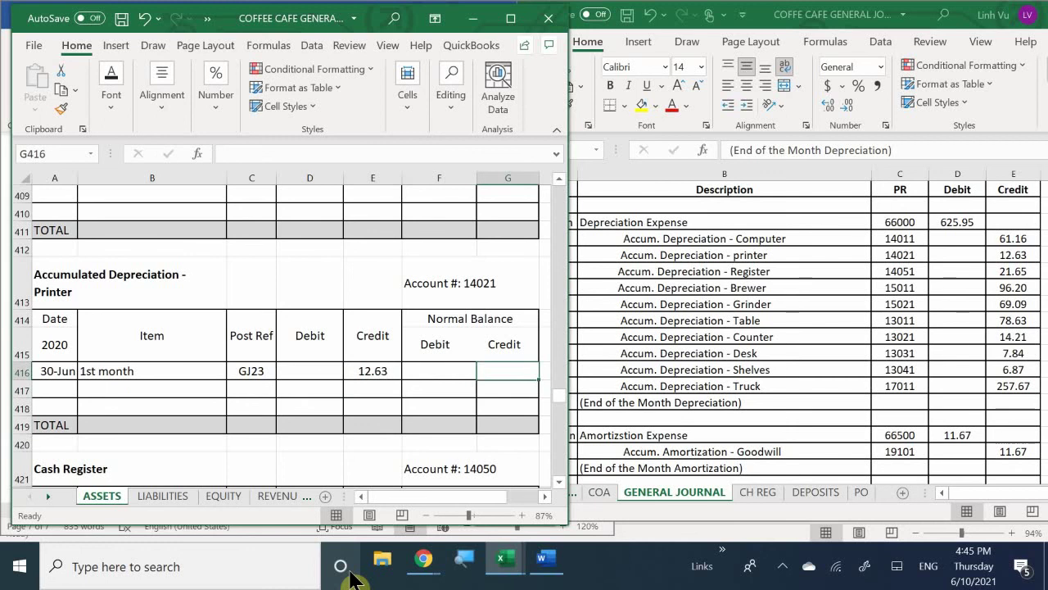
type("=")
key("Left")
key("Left")
key("Return")
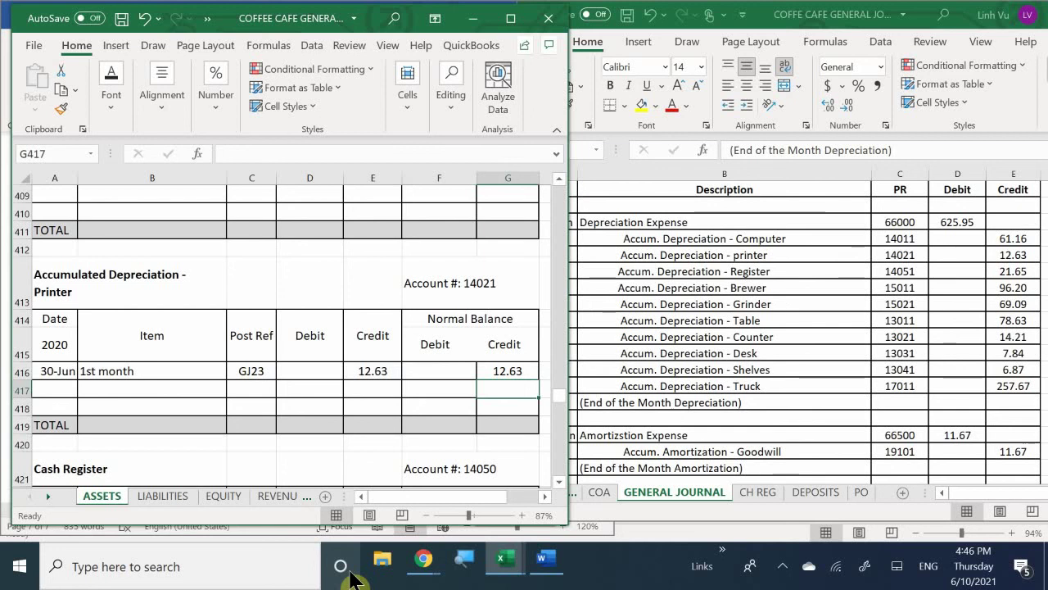
Step: Start the Accumulated Depreciation - Register posting in row 434 with date 6/30 and item "1st month"
left_click(210, 431)
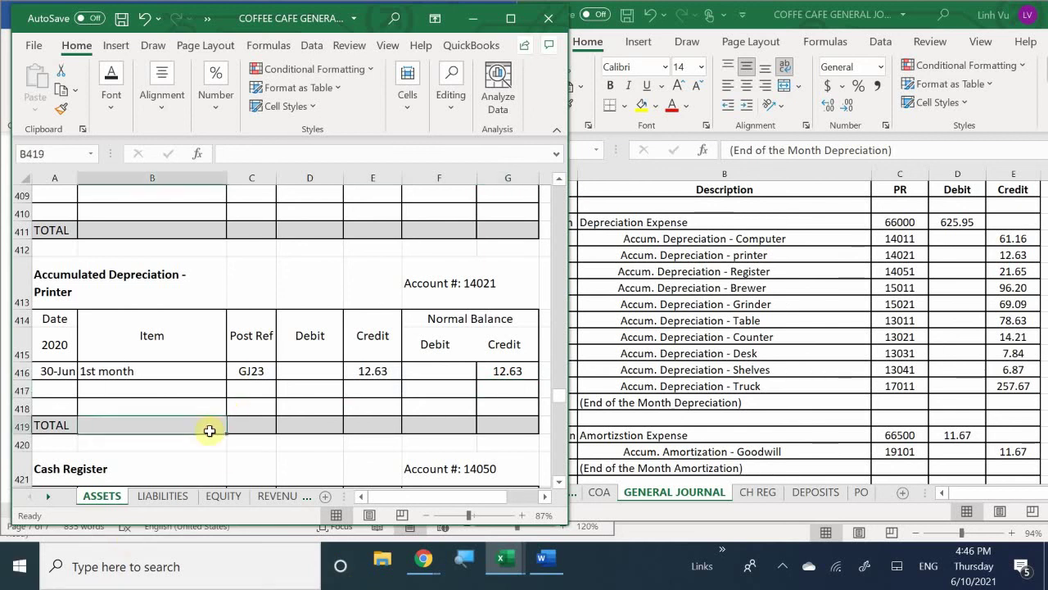
scroll(210, 430, "down", 5)
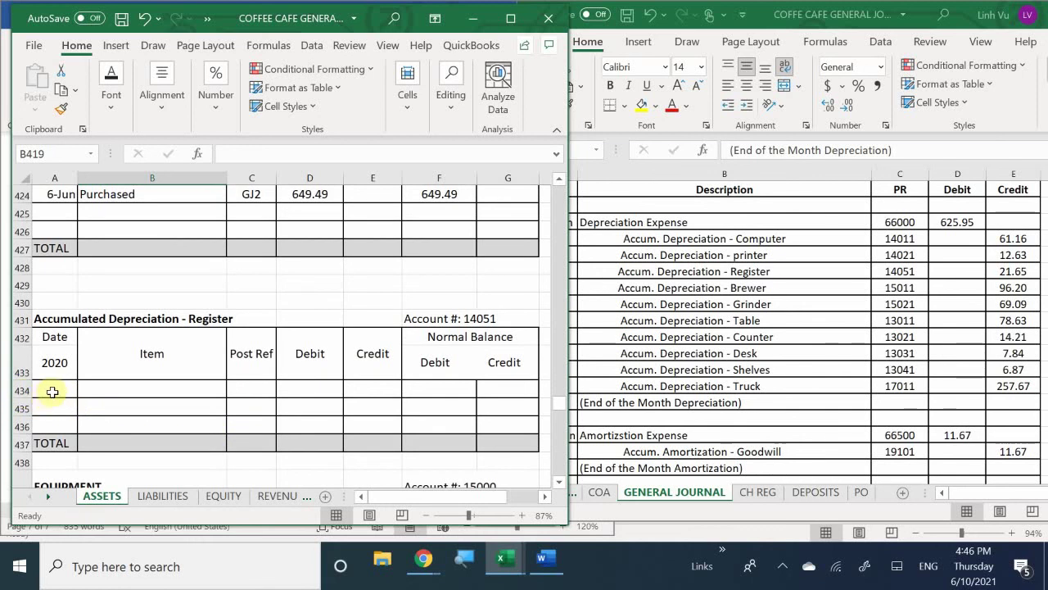
left_click(52, 391)
type("6/30")
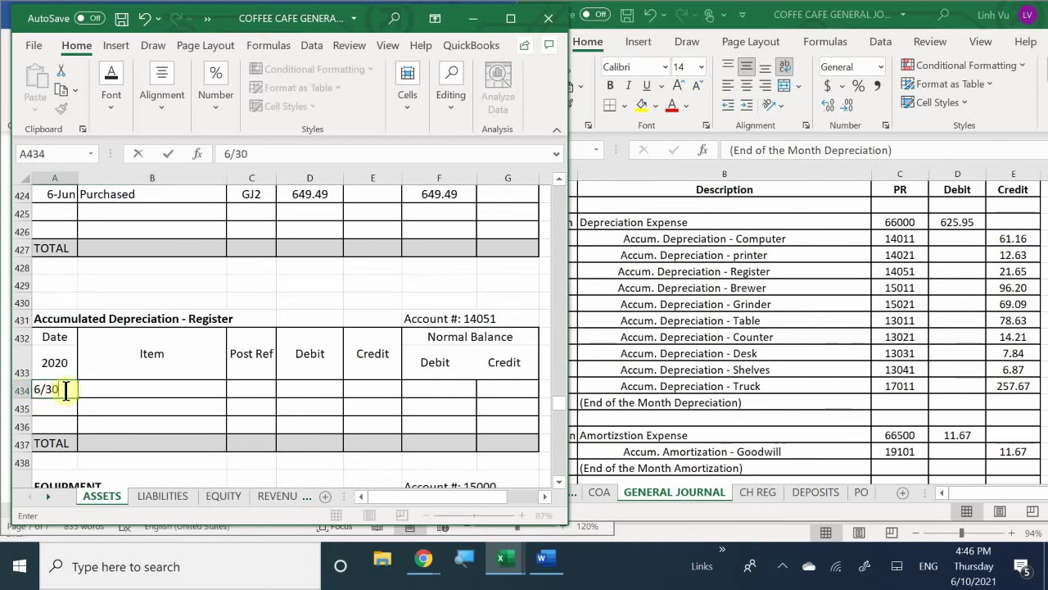
key("Tab")
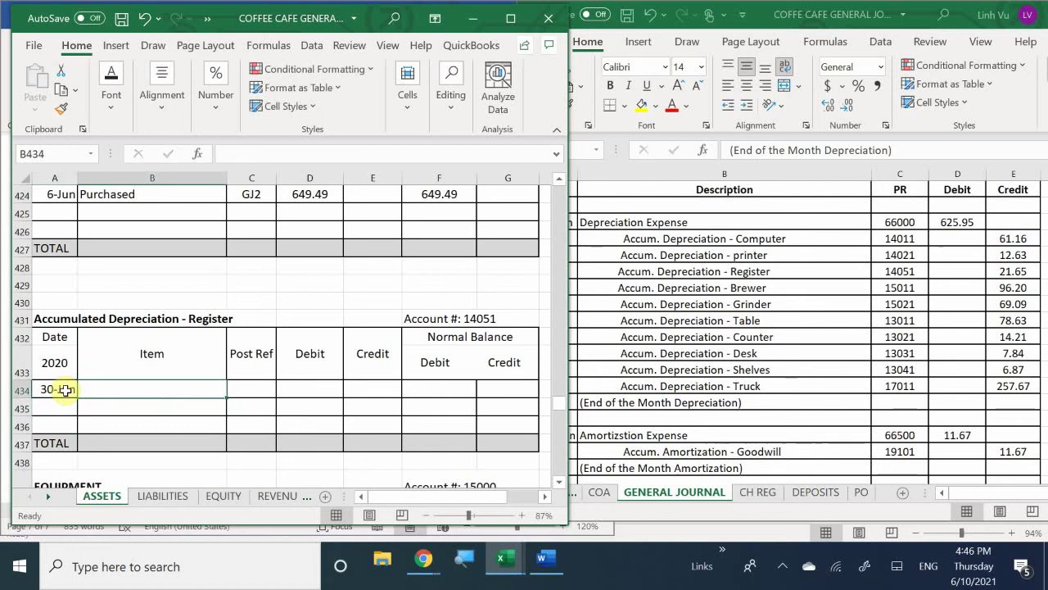
type("1st mo")
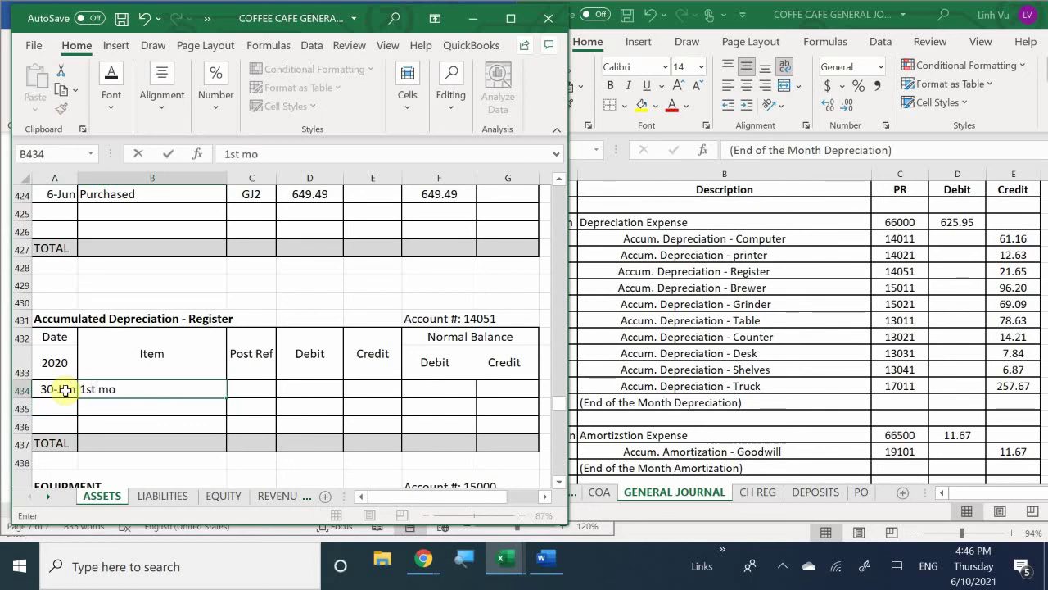
key("BackSpace")
type("onth")
Step: Enter post reference GJ23 in C434 and a credit of 21.65 in E434 for Accumulated Depreciation - Register
key("Tab")
type("GJ")
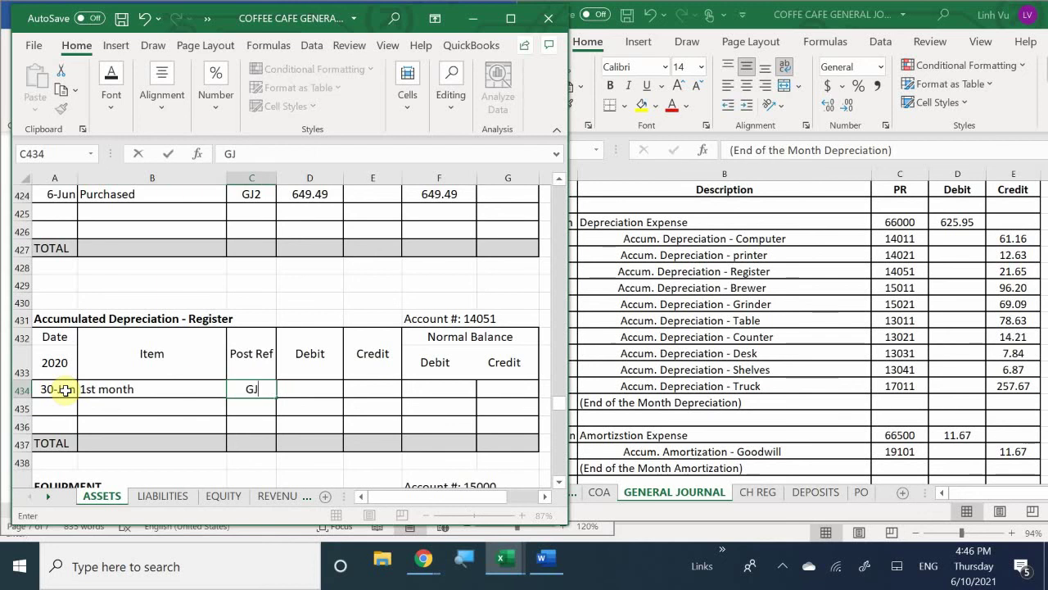
type("23")
key("Return")
key("Up")
key("Right")
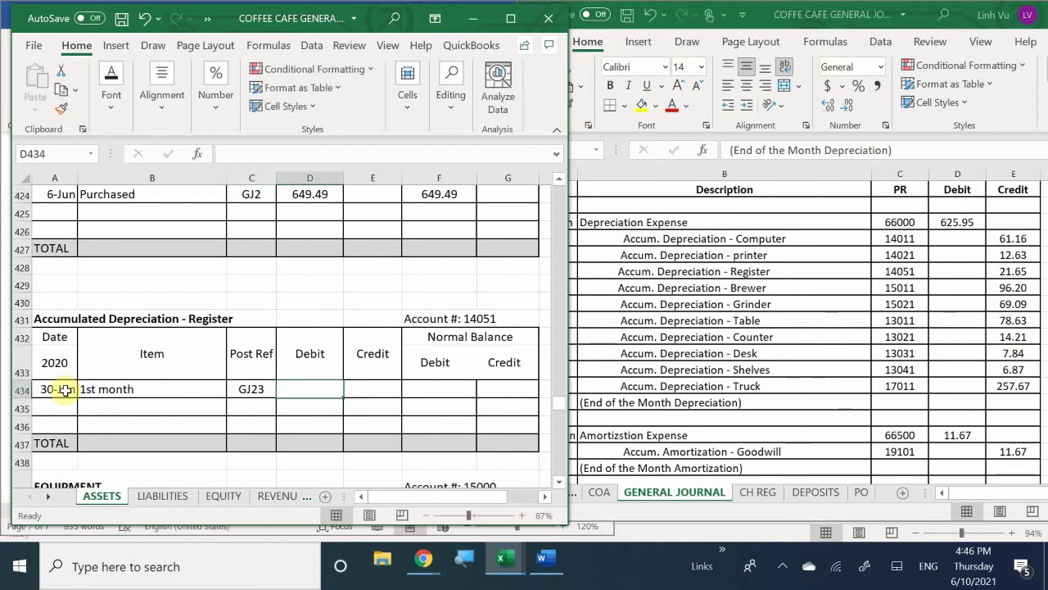
key("Right")
type("21.65")
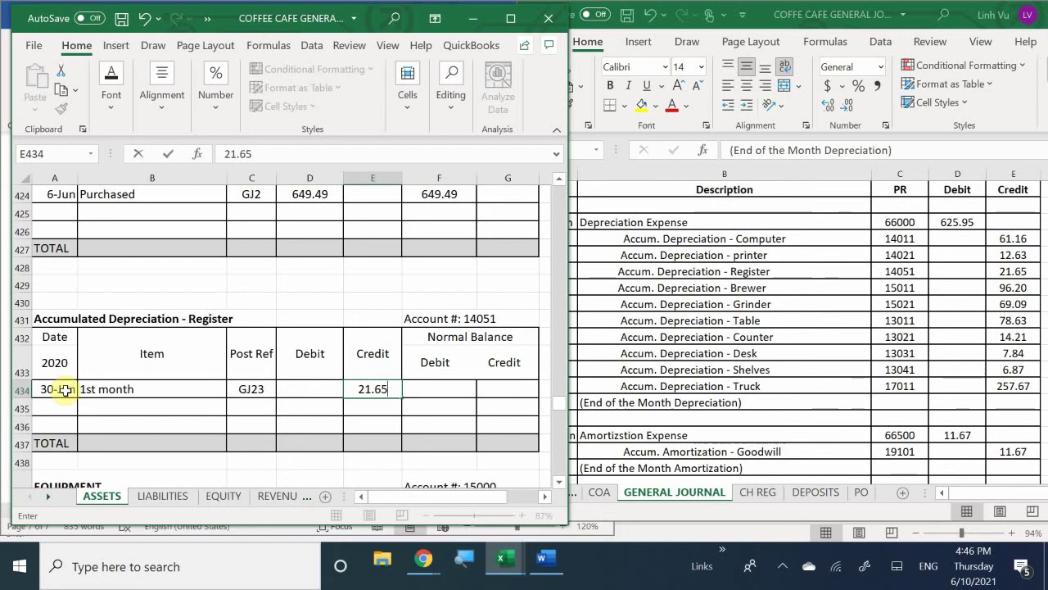
Step: Set the Accumulated Depreciation - Register credit balance in G434 with the formula =E434
key("Right")
key("Right")
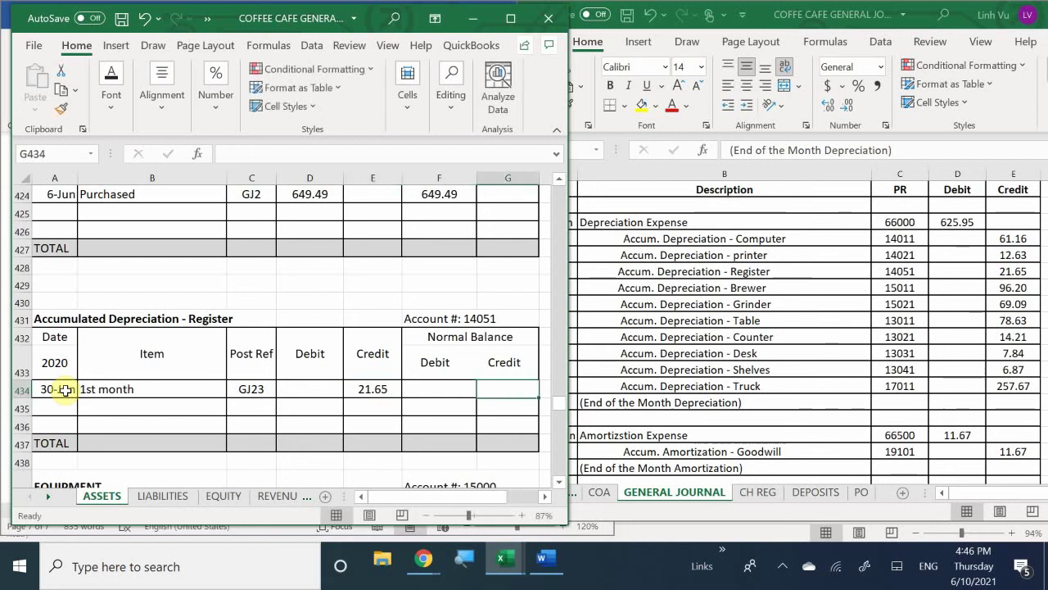
type("=")
key("Left")
key("Left")
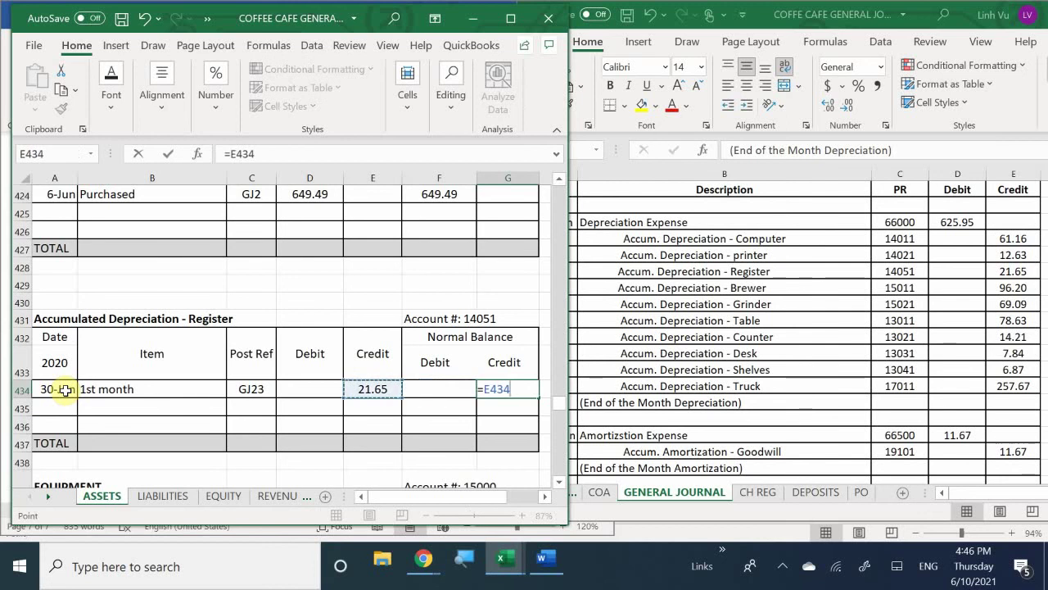
key("Return")
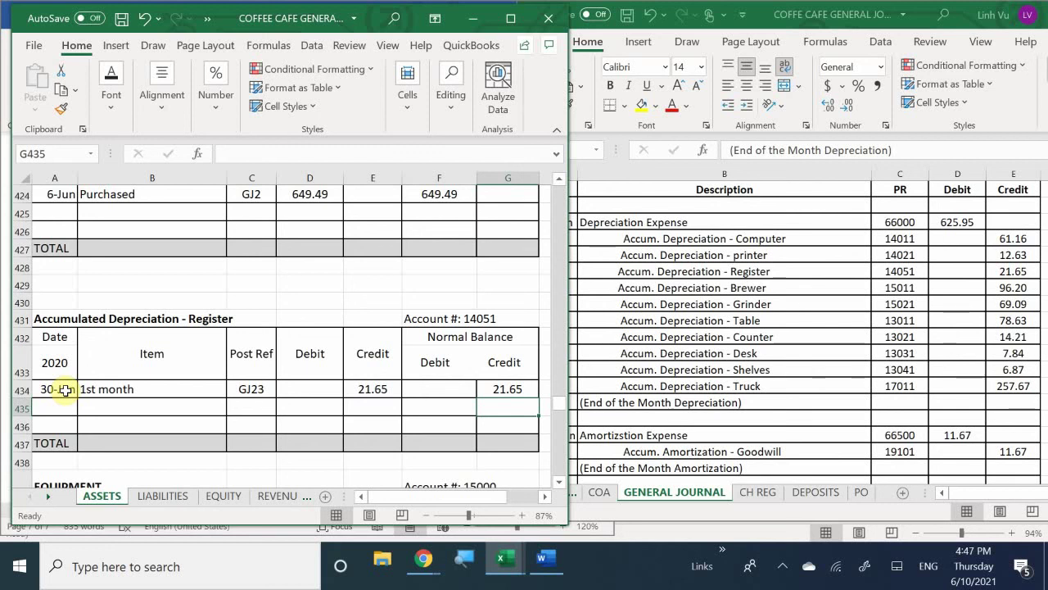
Step: Start the Accumulated Depreciation - Brewer posting in row 458 with date 6/30 and item "1st month"
left_click(153, 421)
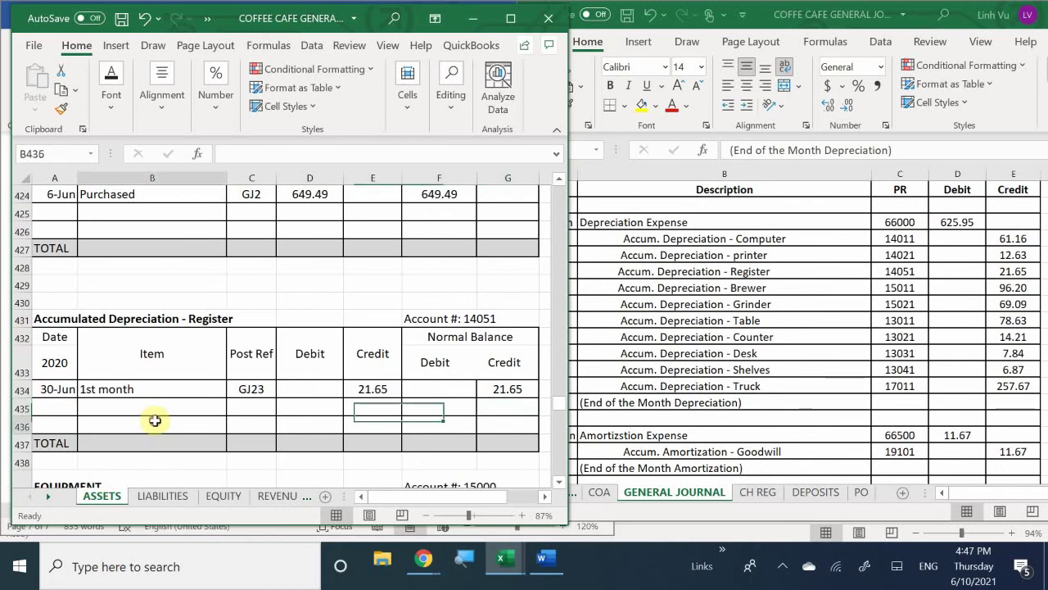
scroll(154, 420, "down", 3)
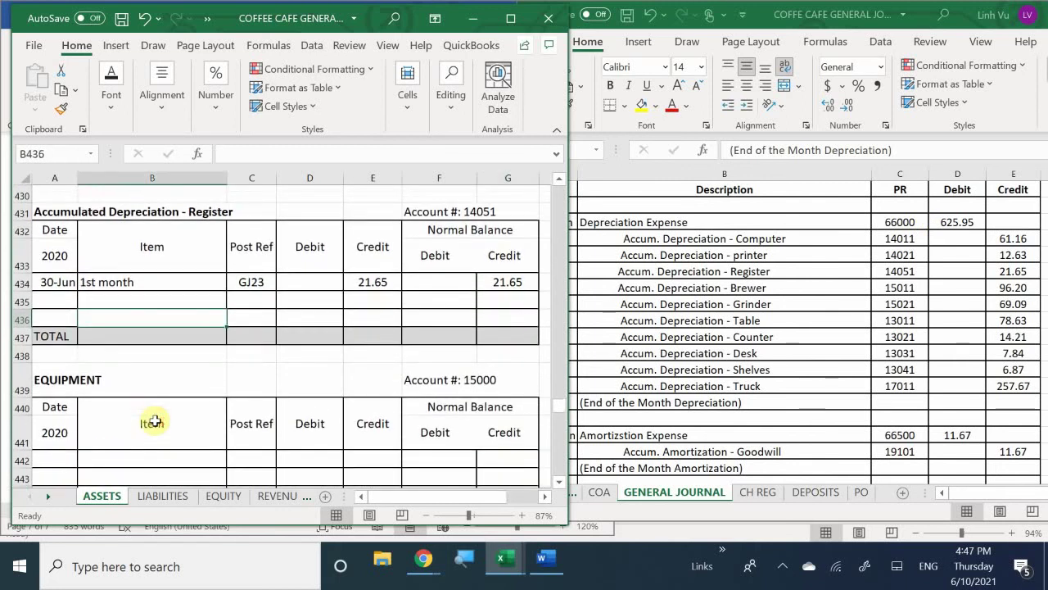
scroll(156, 420, "down", 4)
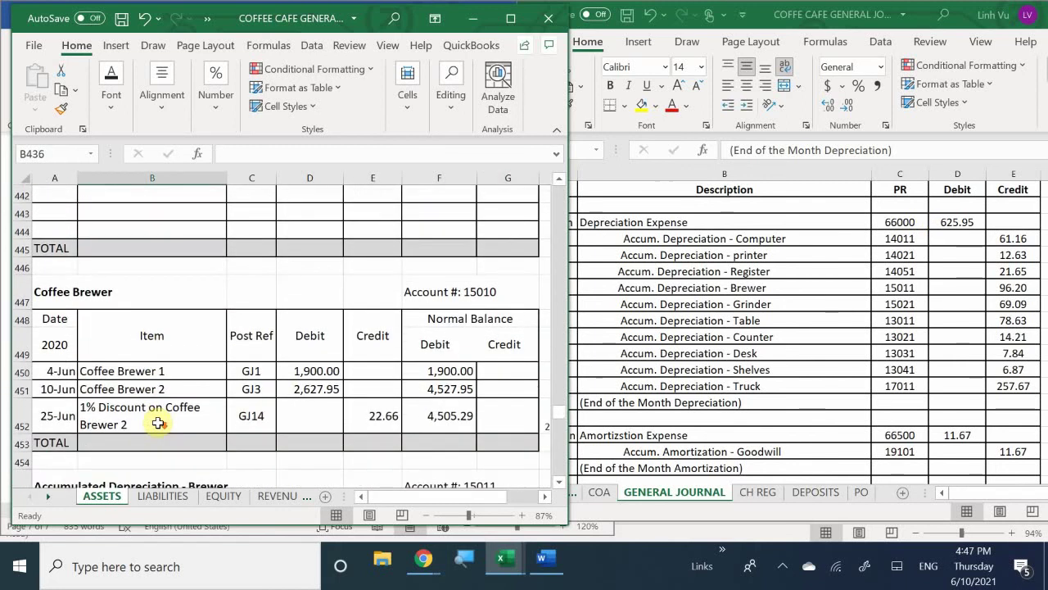
scroll(156, 421, "down", 2)
scroll(157, 421, "up", 1)
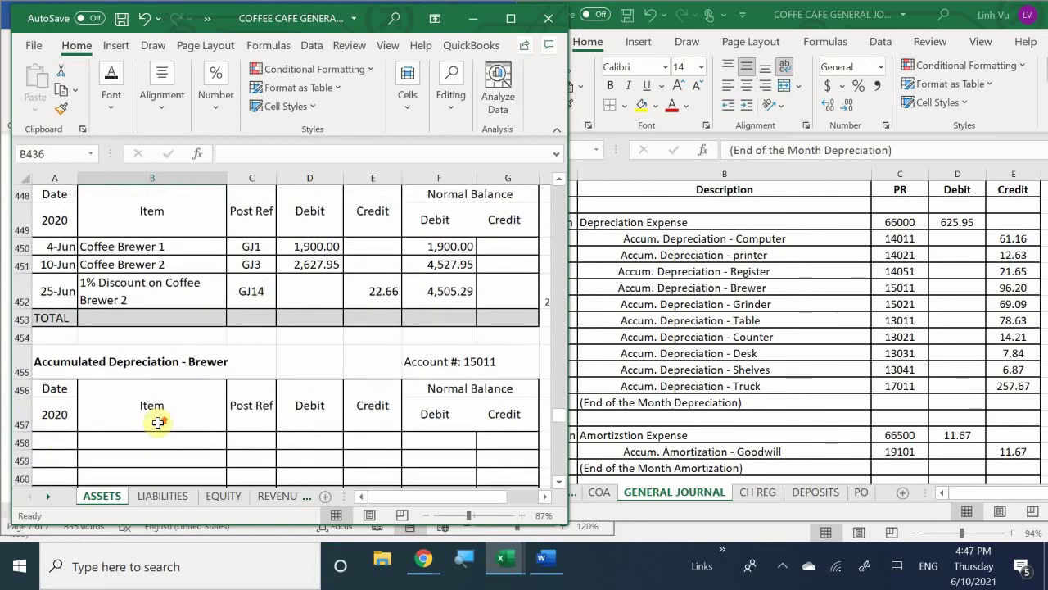
left_click(60, 440)
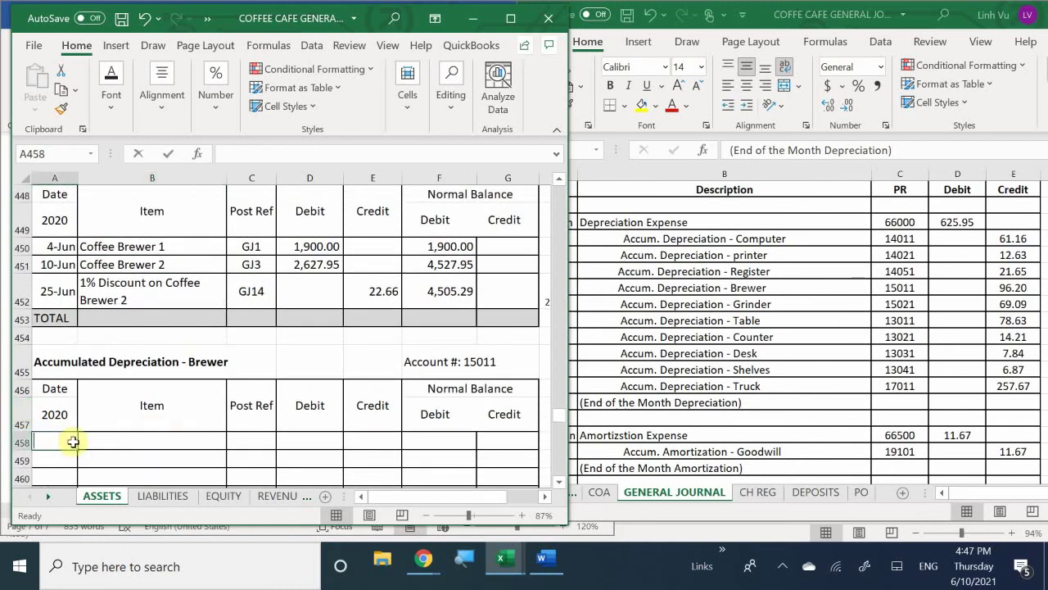
type("6/")
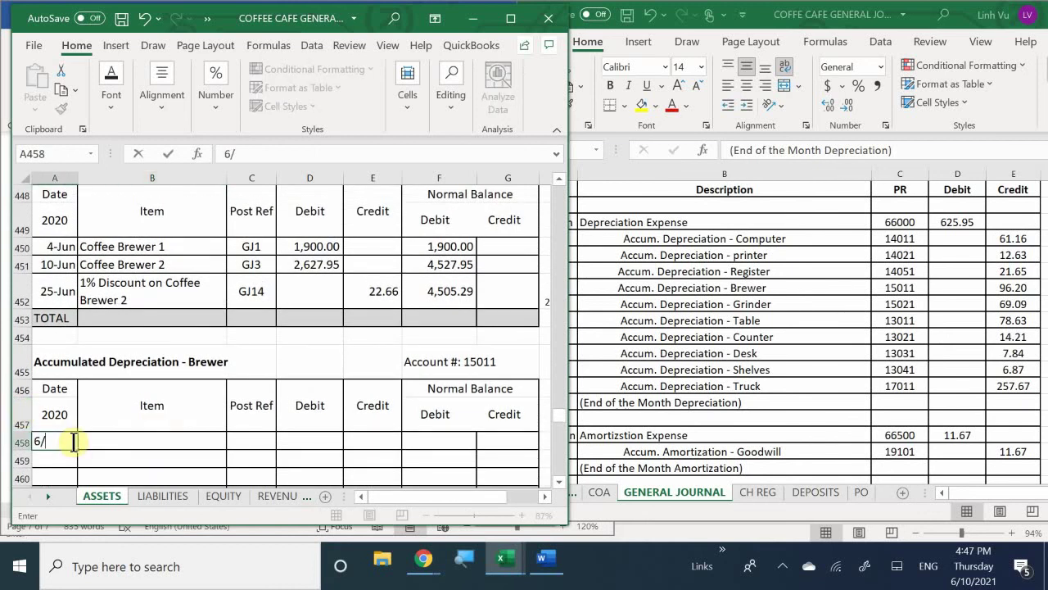
type("30")
key("Tab")
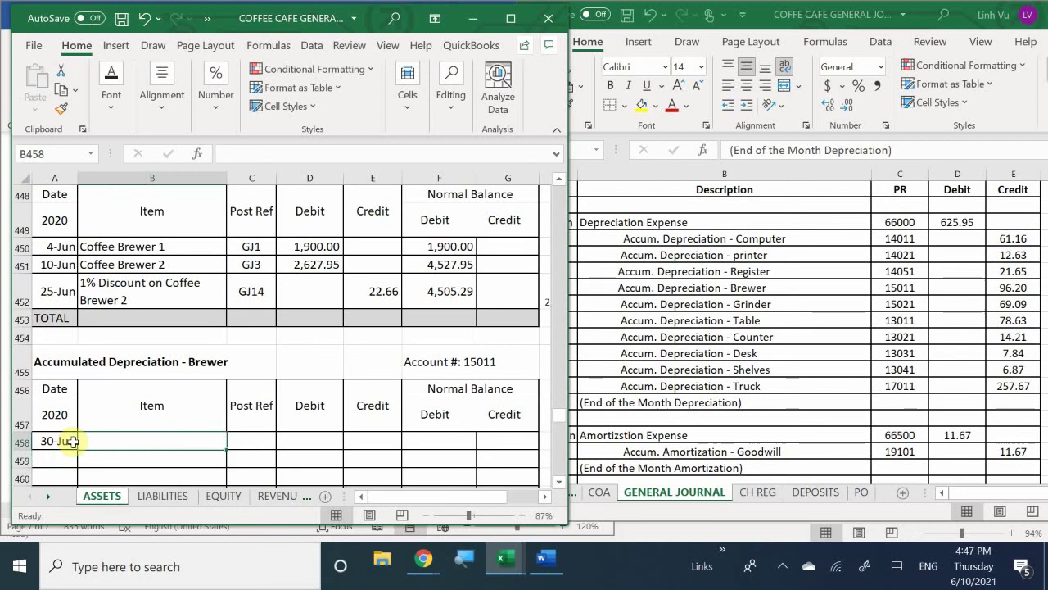
type("1")
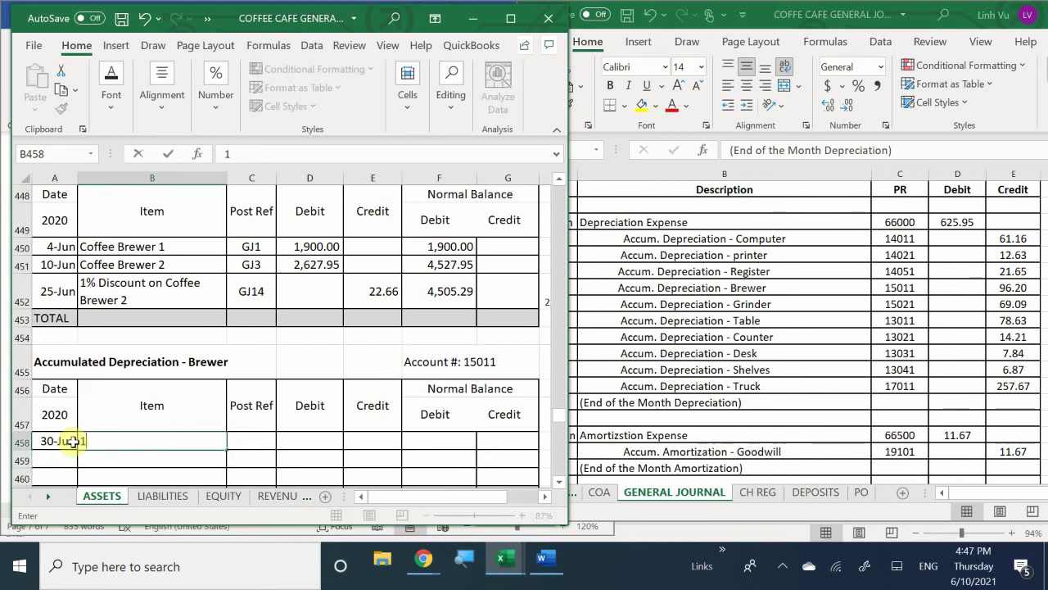
type("st month")
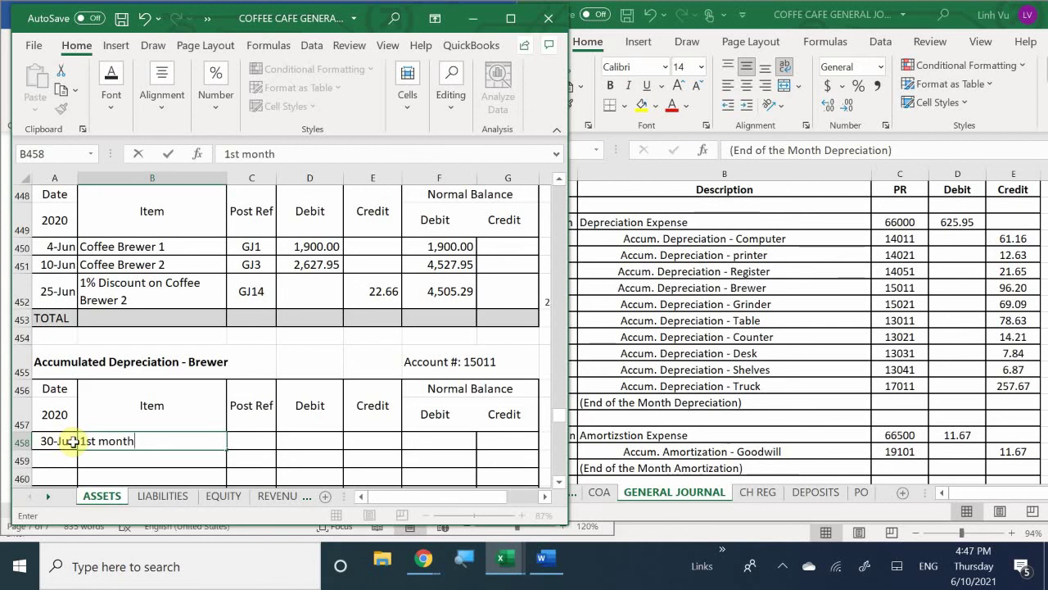
key("Tab")
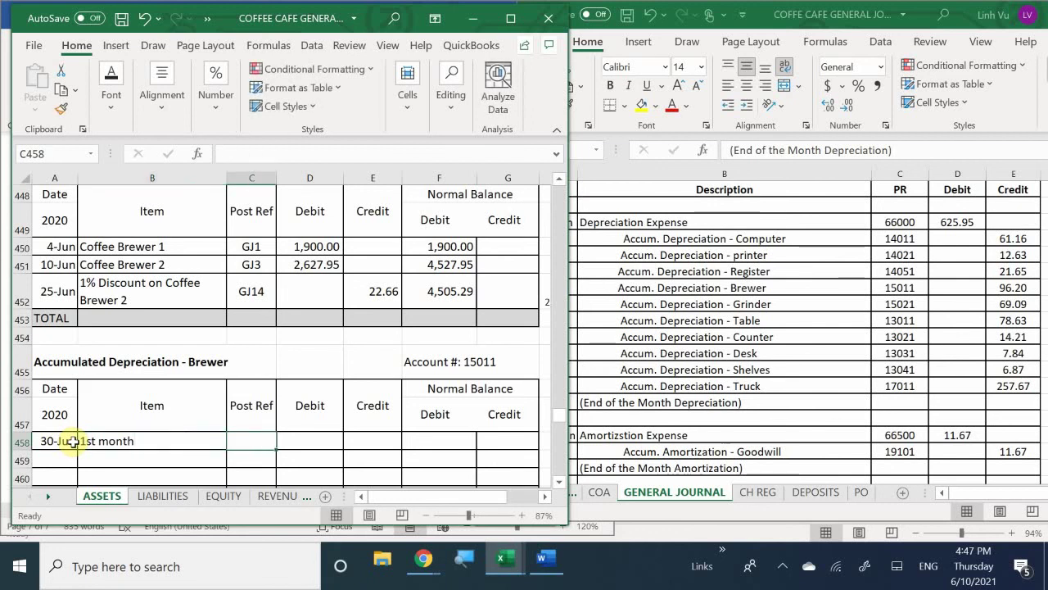
Step: Enter post reference GJ23 in C458 and a credit of 96.20 in E458 for Accumulated Depreciation - Brewer
type("GJ23")
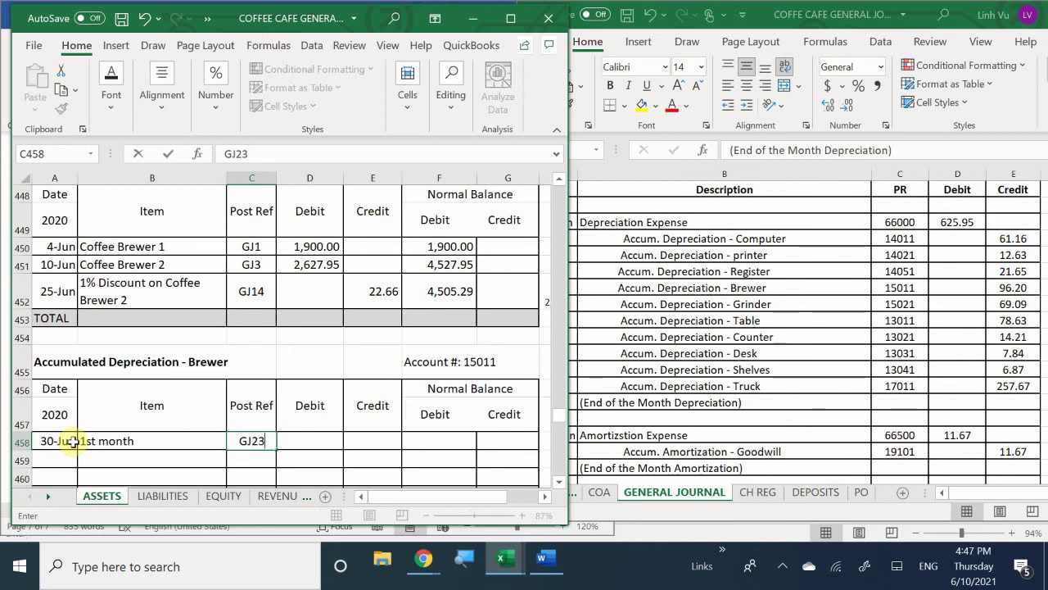
key("Tab")
key("Tab")
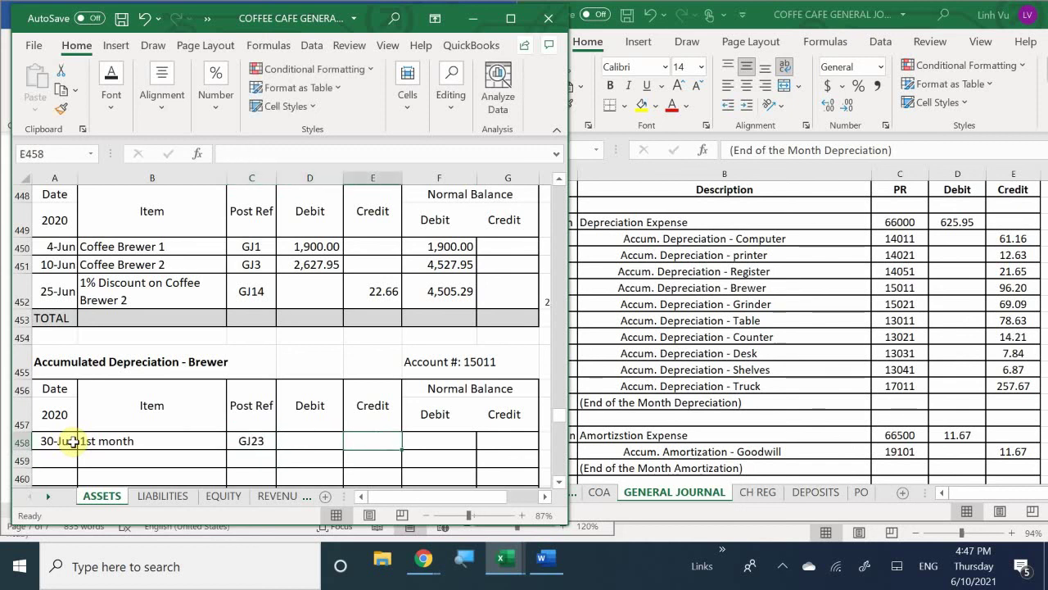
type("96")
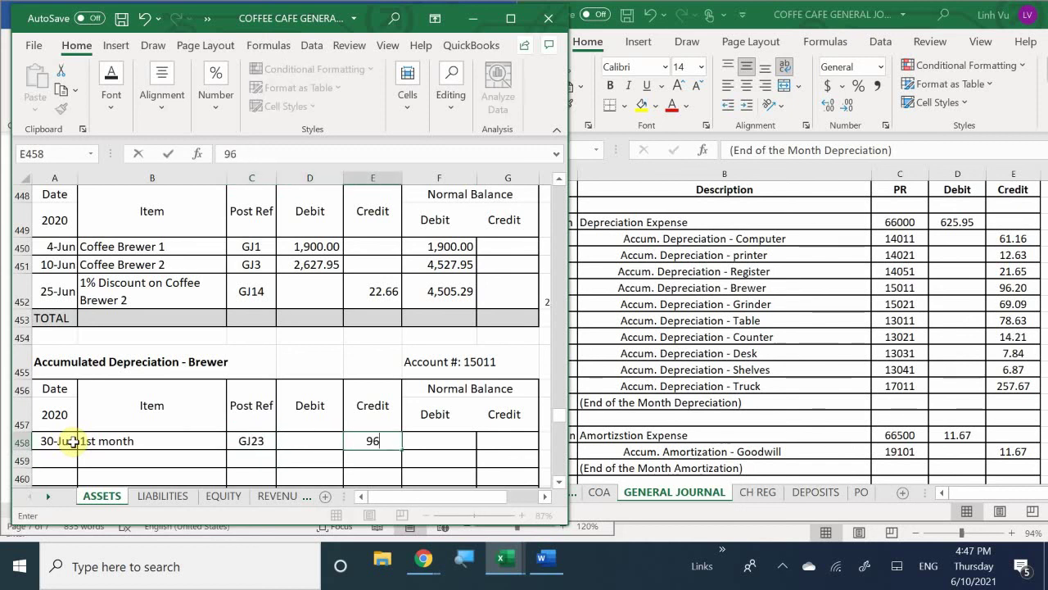
type(".20")
Step: Set the Accumulated Depreciation - Brewer credit balance in G458 with the formula =E458
key("Tab")
key("Tab")
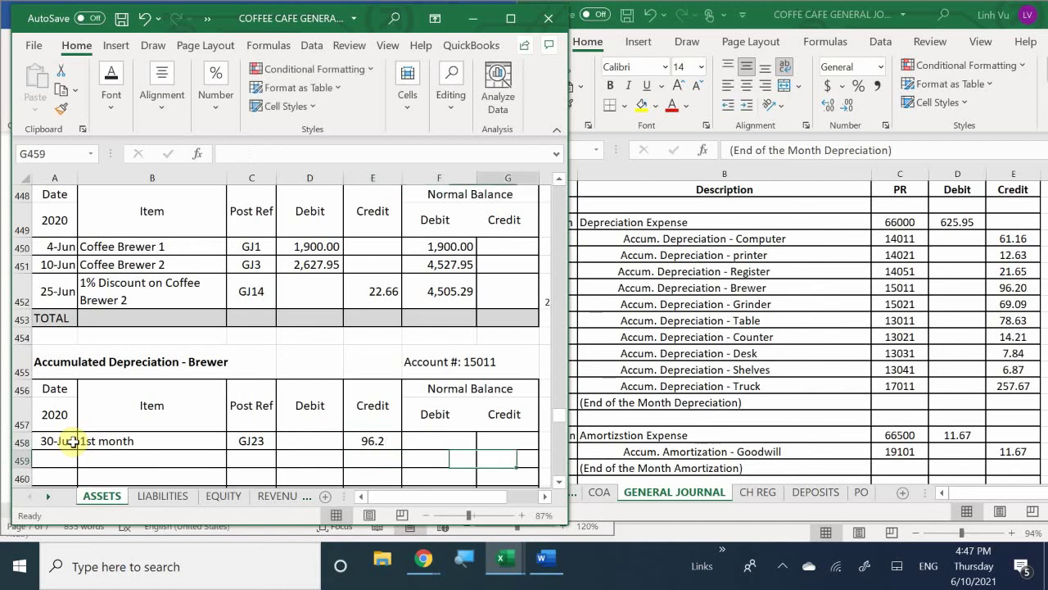
type("=")
key("Left")
key("Left")
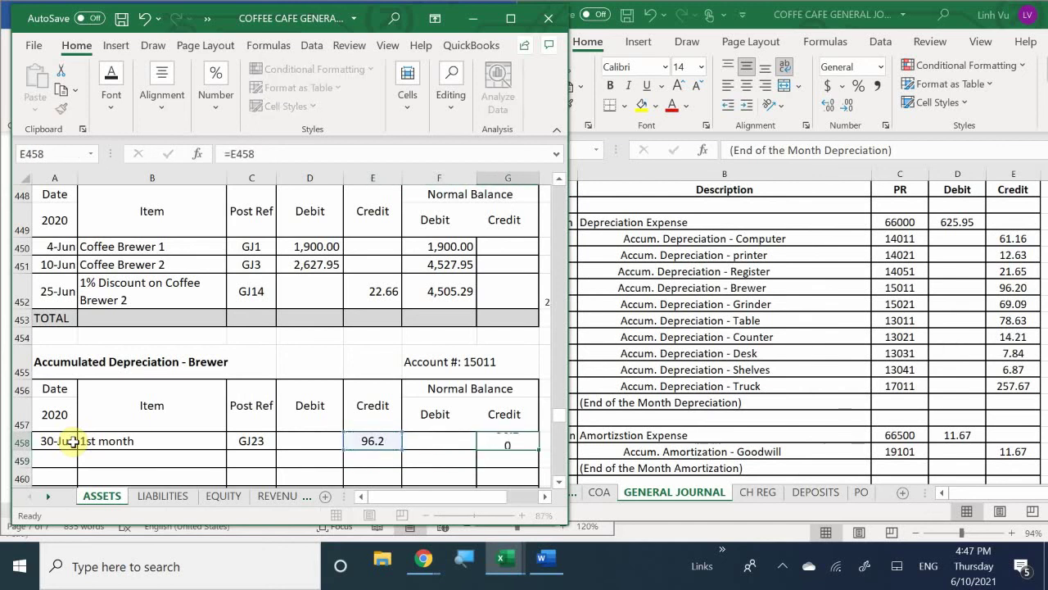
key("Return")
Step: Apply the comma number style to the Accumulated Depreciation - Brewer credit and balance cells E458:G460
left_click_drag(369, 442, 510, 475)
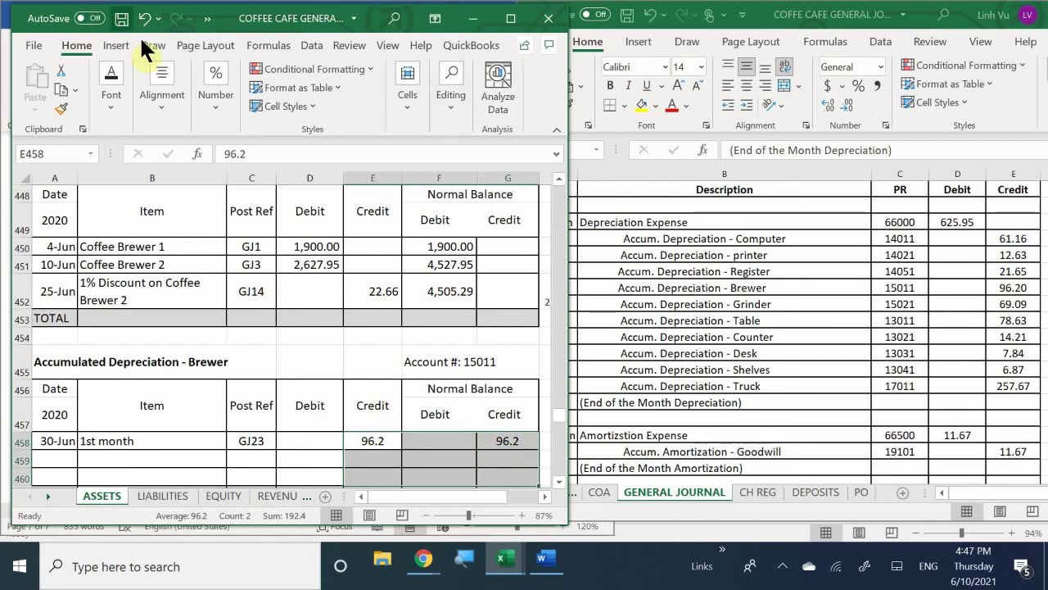
left_click(218, 110)
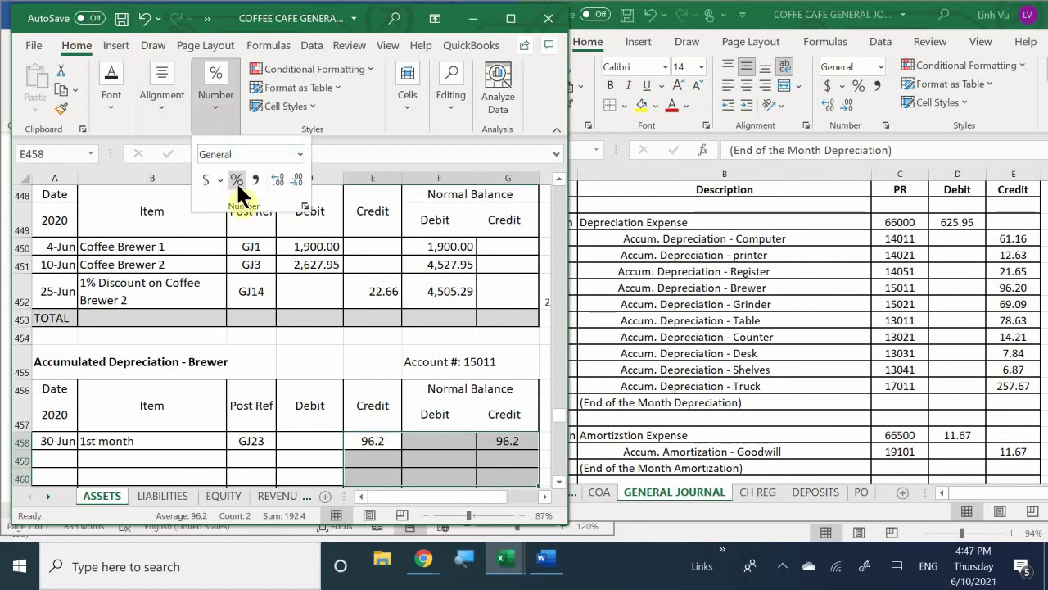
left_click(254, 178)
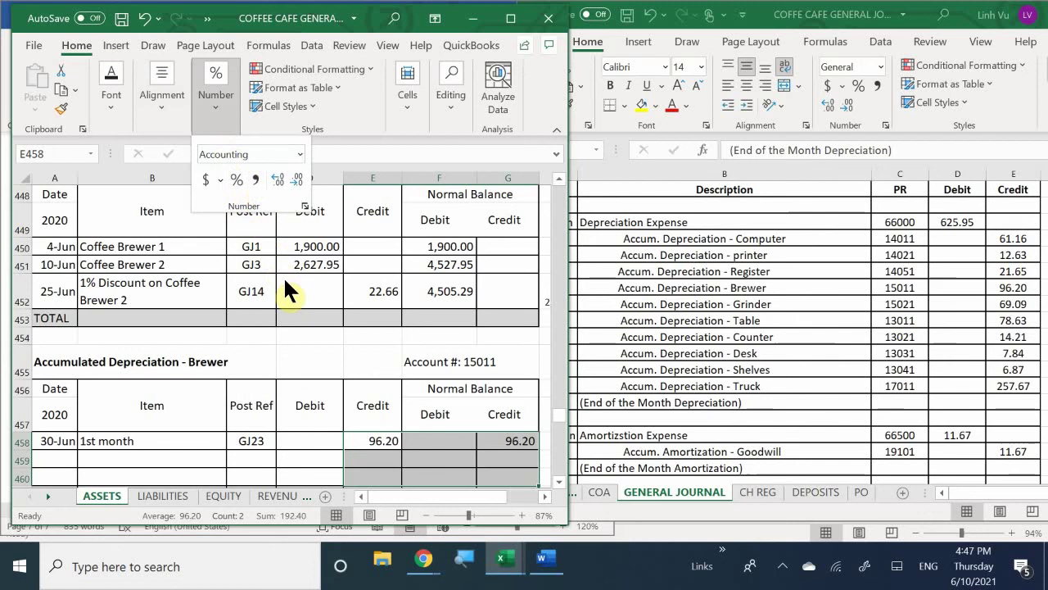
left_click(262, 265)
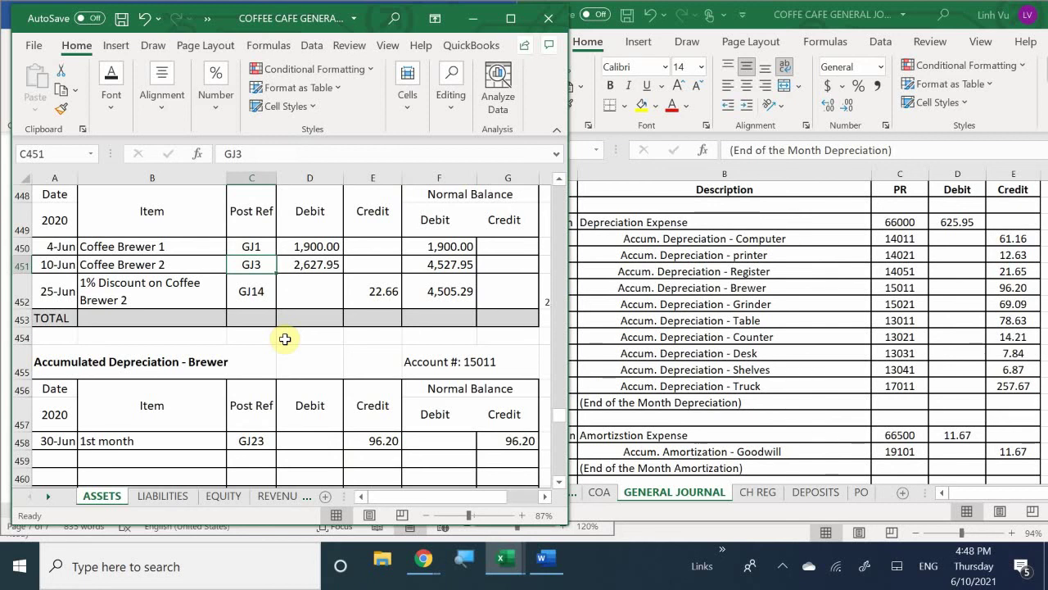
Step: Start the Accumulated Depreciation - Grinder posting in row 476 with date 6/30 and item "1st month"
scroll(285, 339, "down", 1)
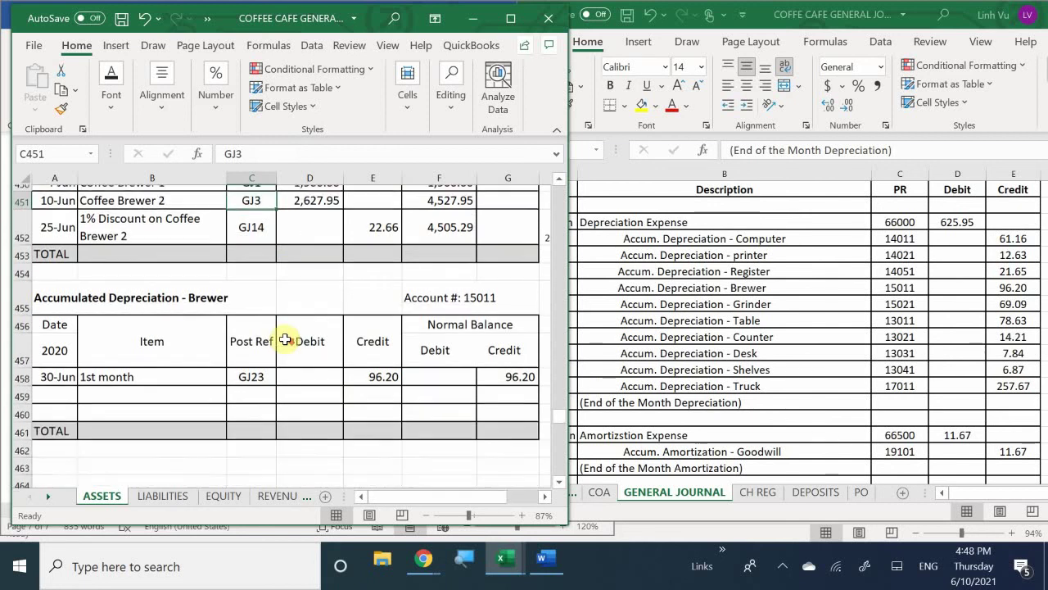
scroll(285, 339, "down", 1)
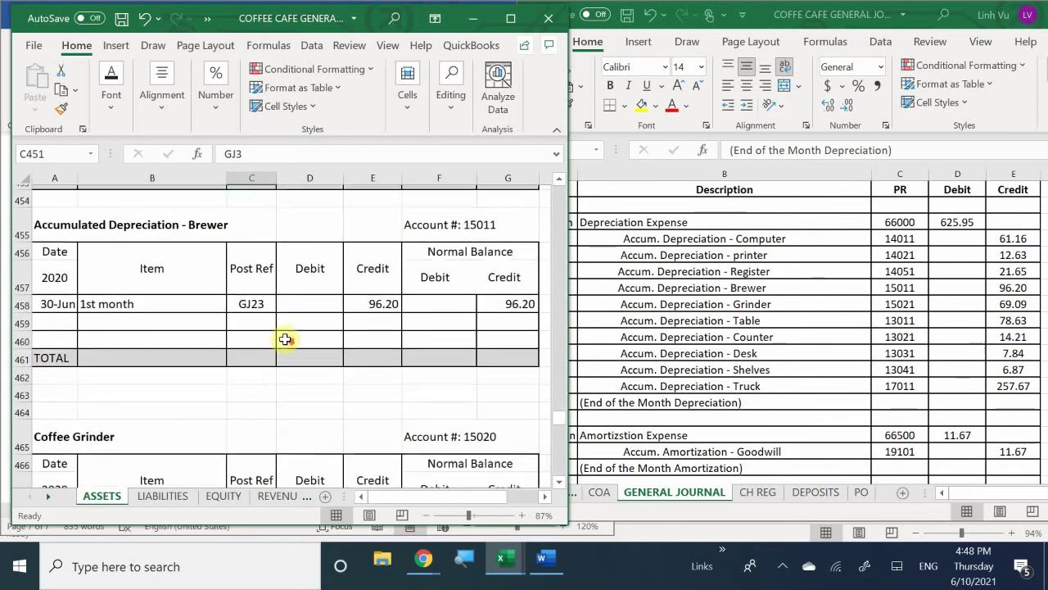
scroll(285, 339, "down", 4)
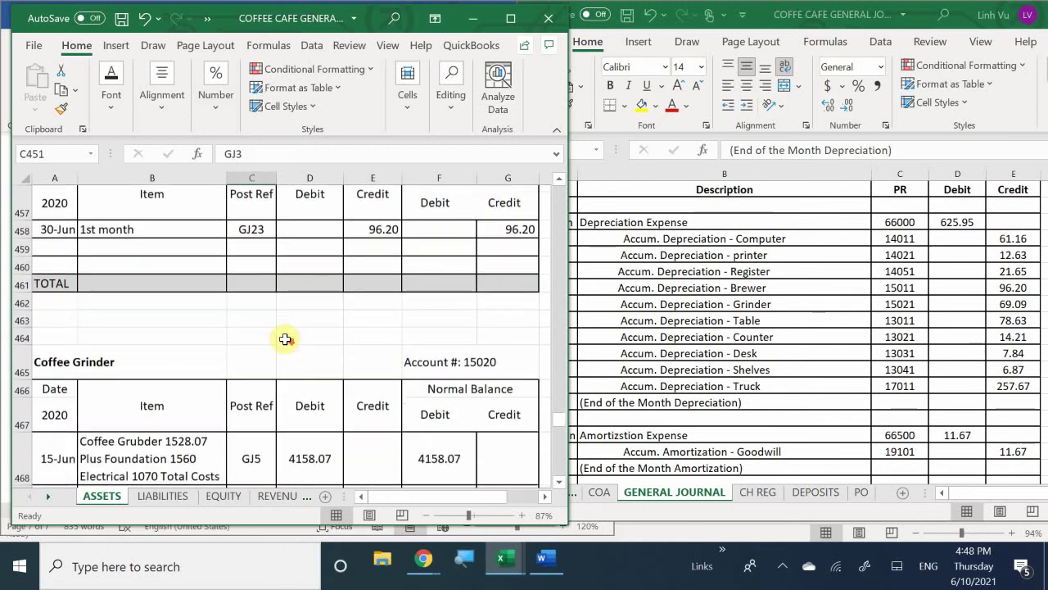
scroll(285, 338, "down", 1)
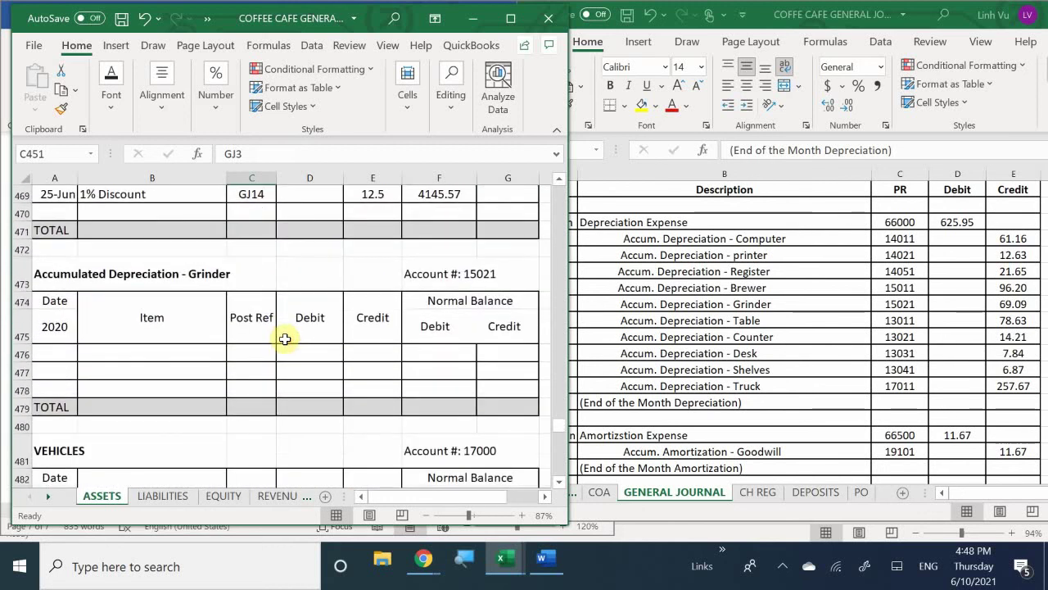
left_click(59, 350)
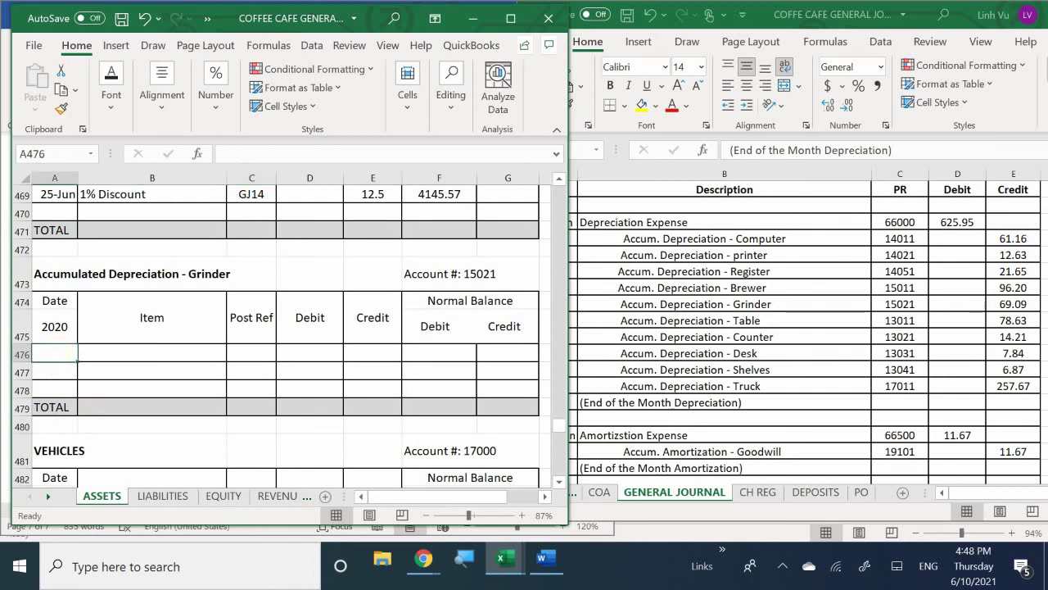
type("6/")
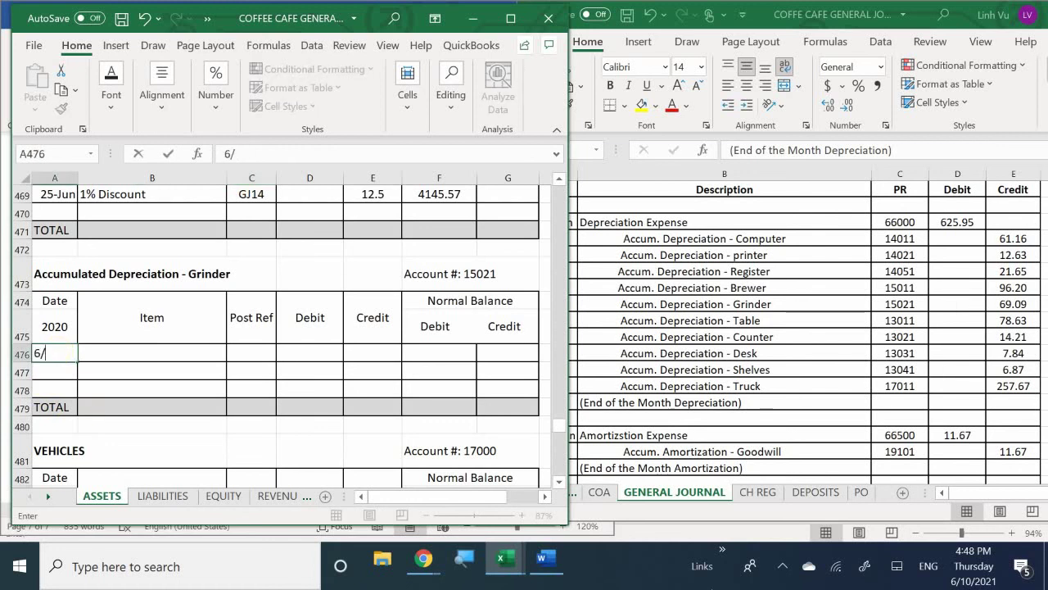
type("30")
key("Return")
left_click(152, 352)
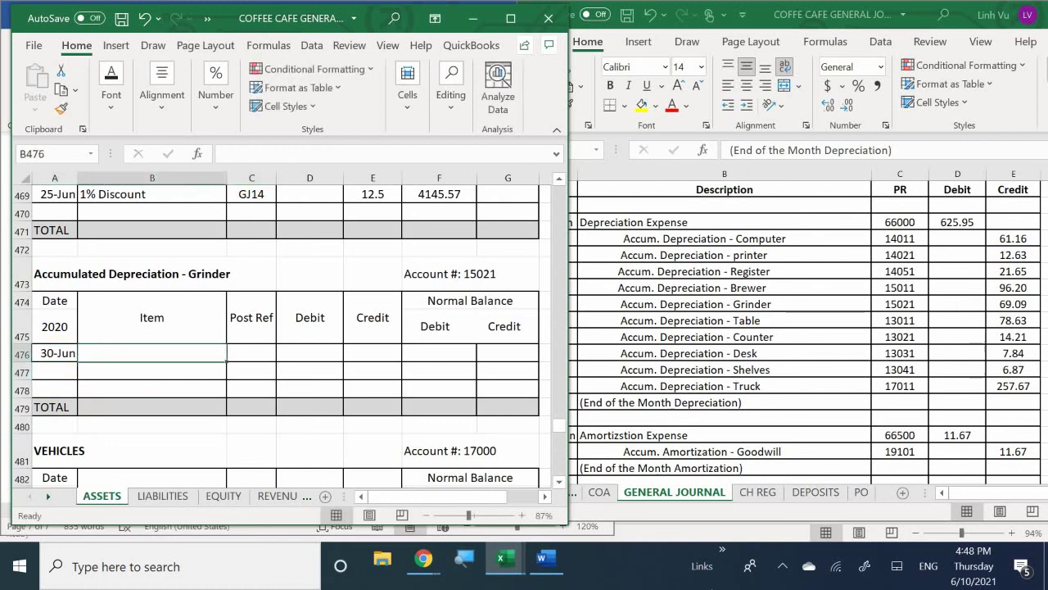
type("1s")
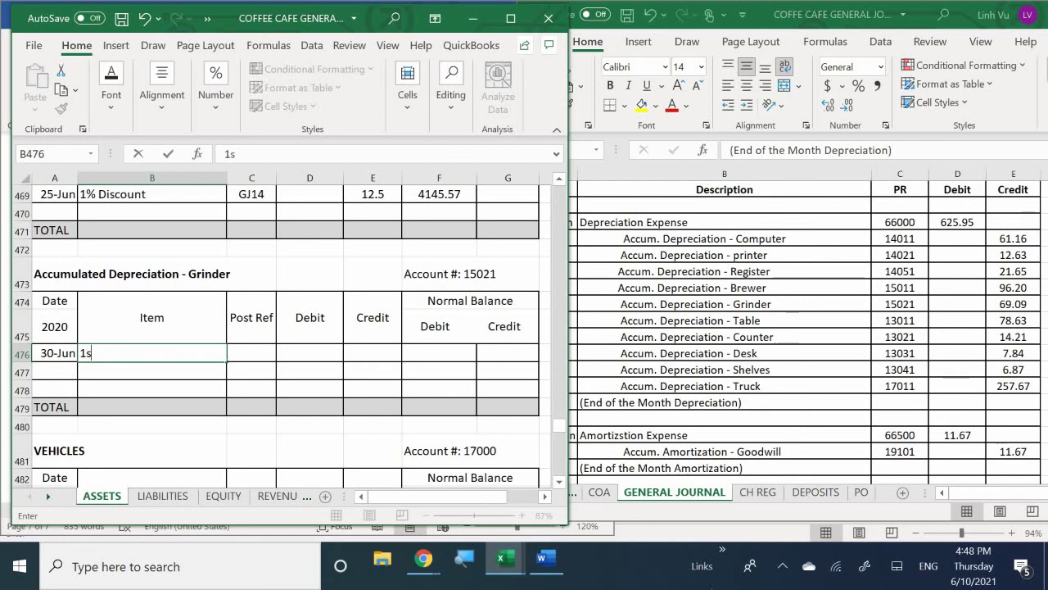
type("t month")
key("Tab")
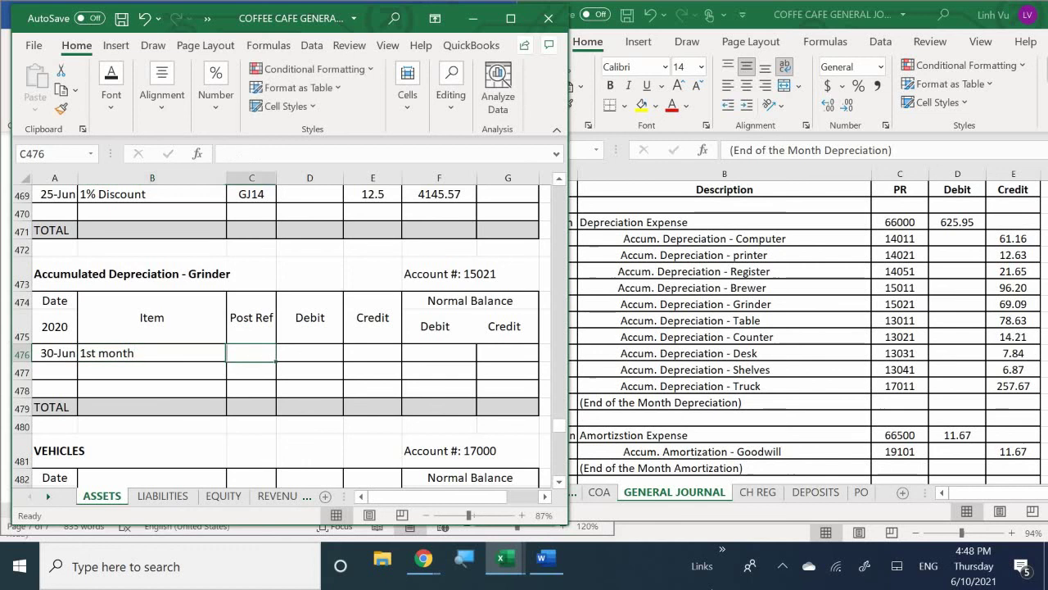
Step: Enter post reference GJ23 in C476 and a credit of 69.09 in E476 for Accumulated Depreciation - Grinder
type("GJ23")
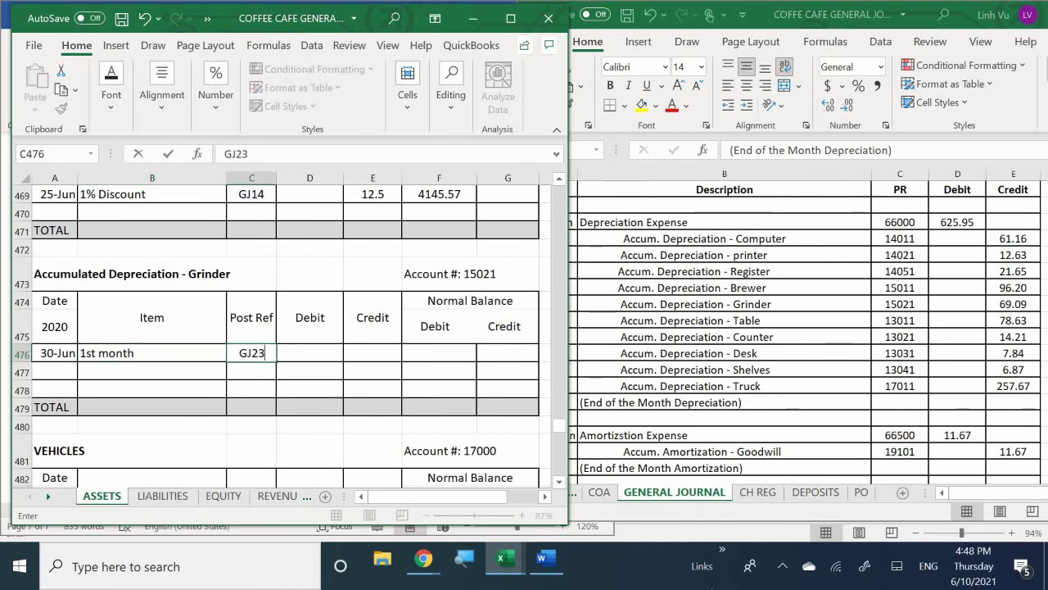
key("Tab")
key("Tab")
type("69.0")
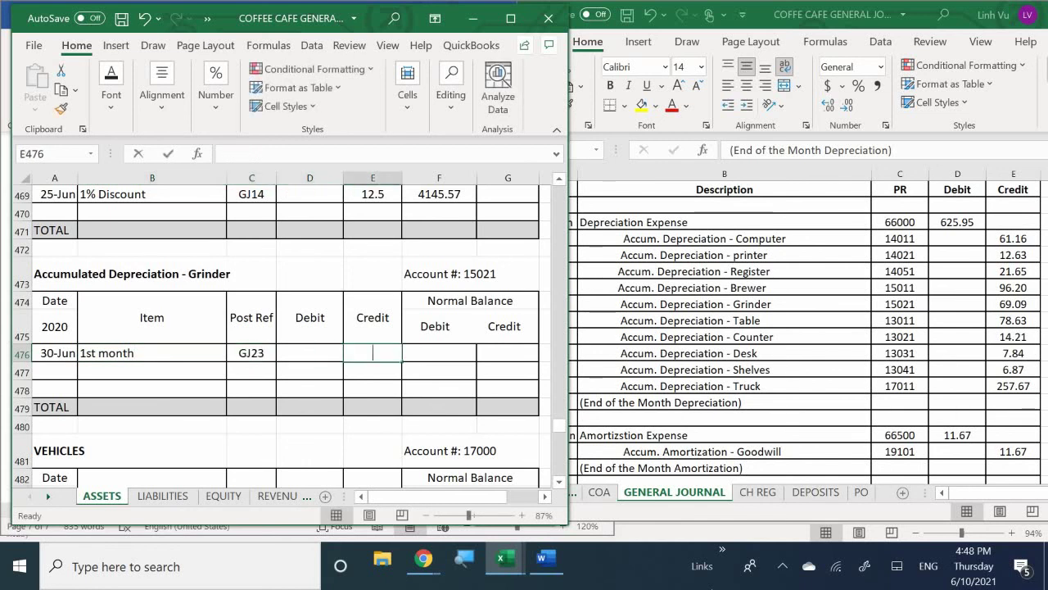
type("9")
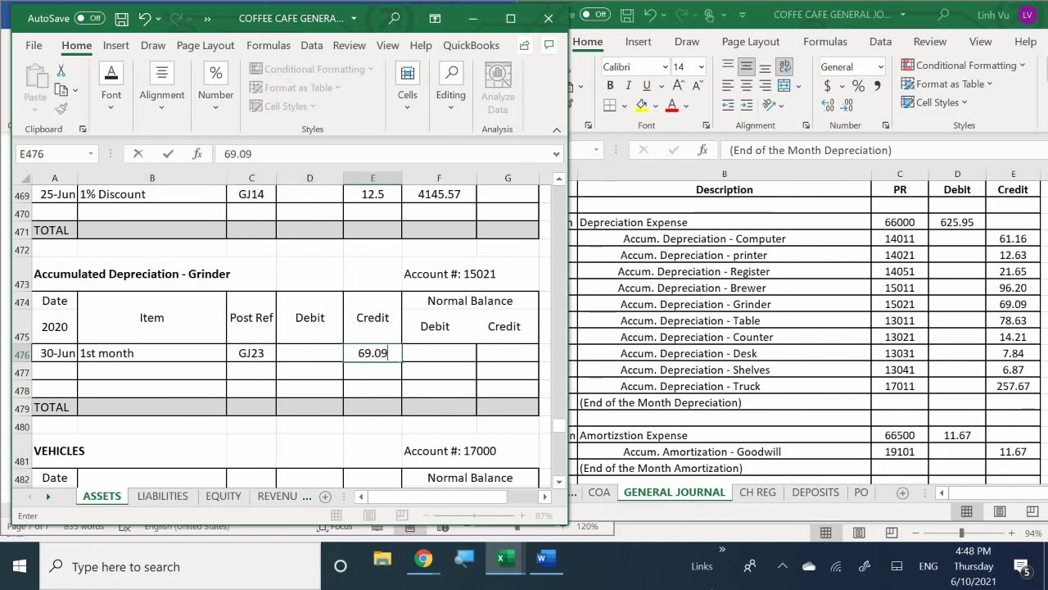
key("Return")
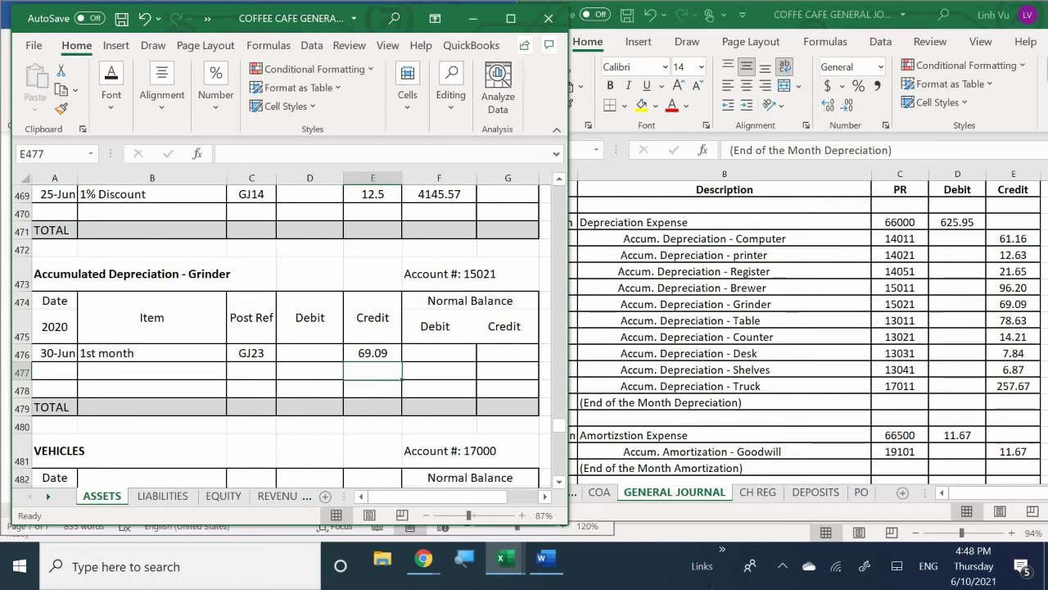
Step: Set the Accumulated Depreciation - Grinder credit balance in G476 with the formula =E476
key("Right")
key("Right")
key("Up")
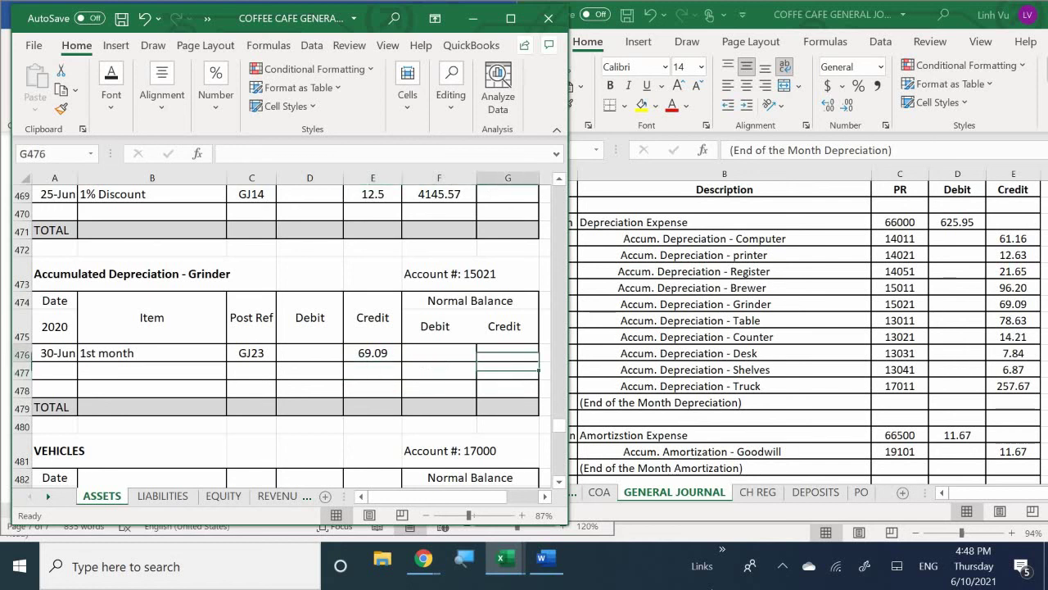
type("=")
key("Left")
key("Left")
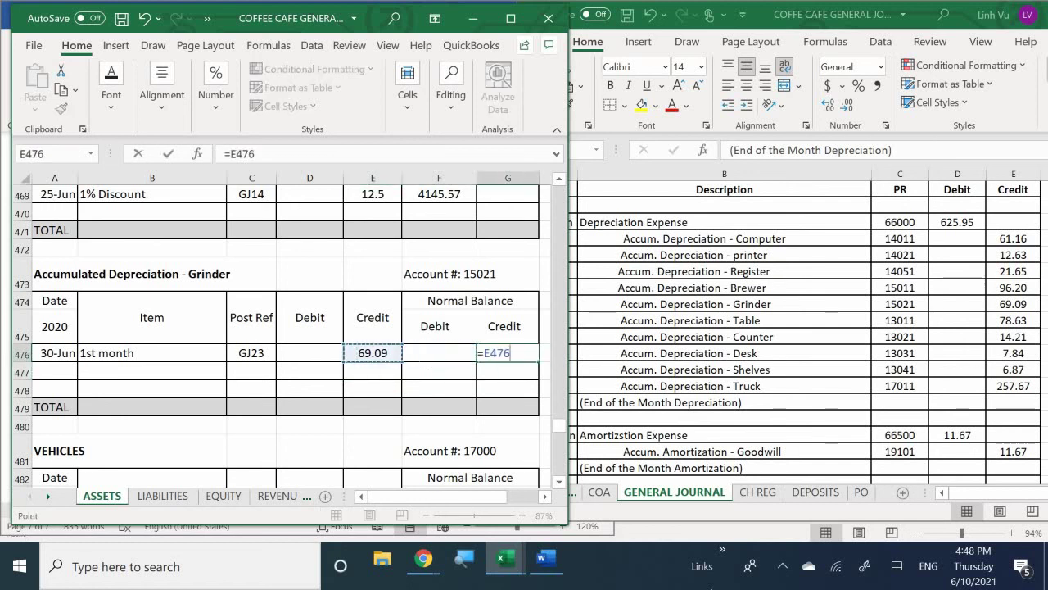
key("Return")
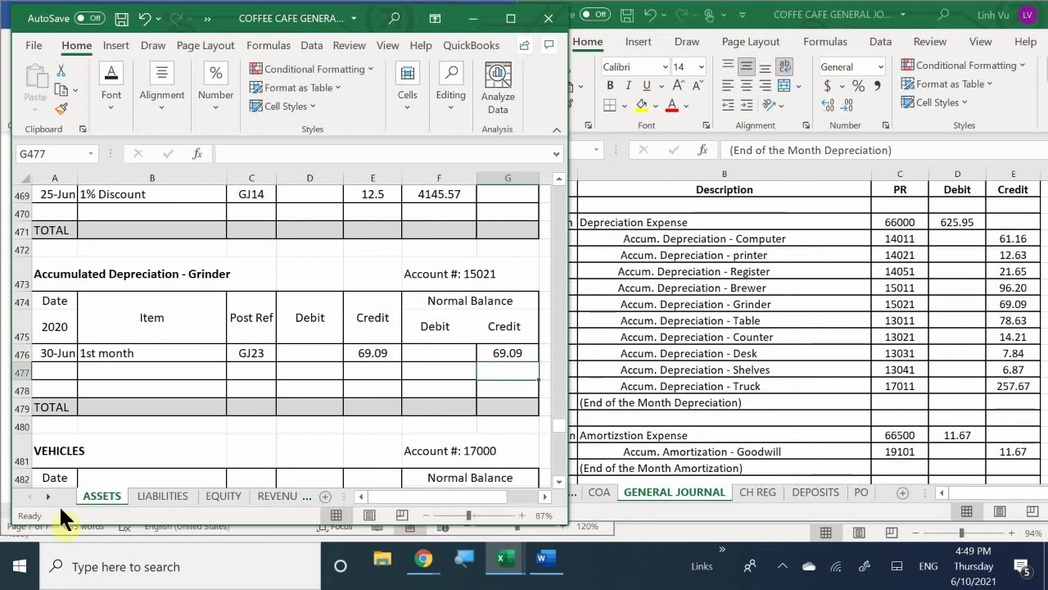
Step: Enter the date 6/30 in A322, the first row of the Accumulated Depreciation - Tables account
left_click(103, 426)
scroll(103, 425, "up", 6)
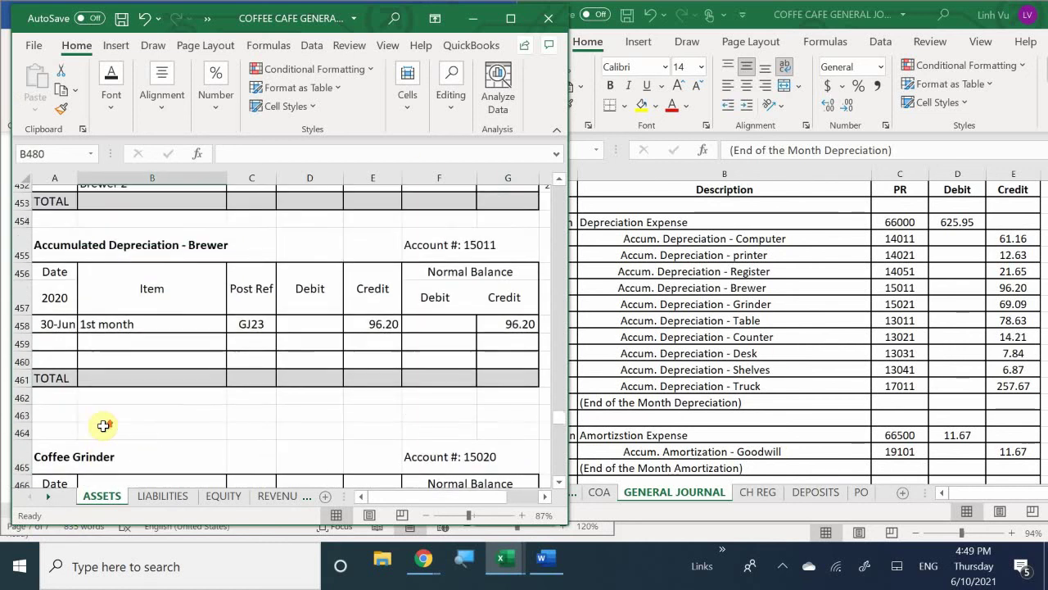
scroll(104, 426, "up", 12)
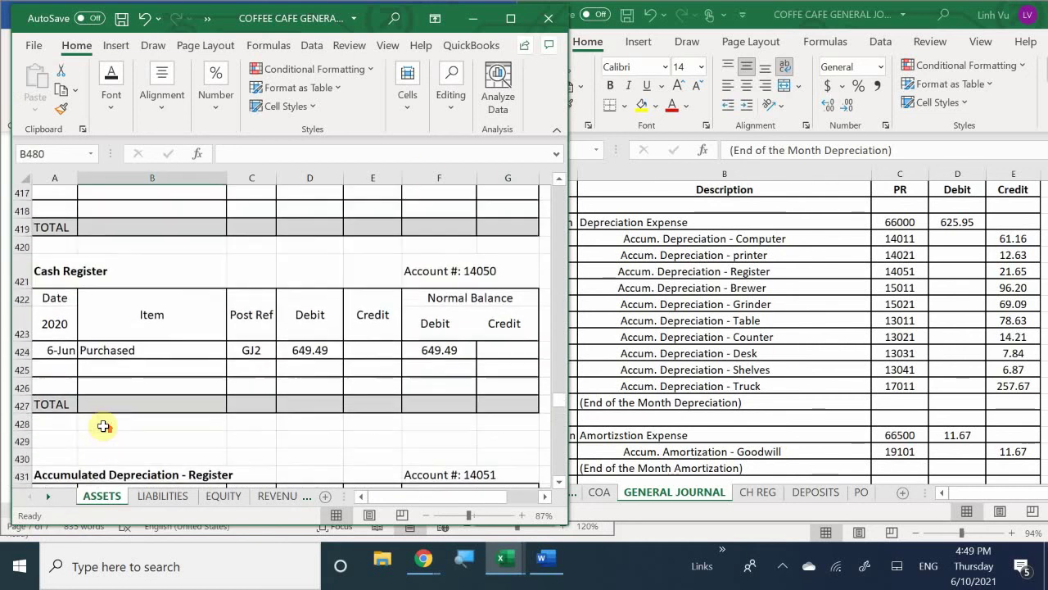
scroll(103, 425, "up", 15)
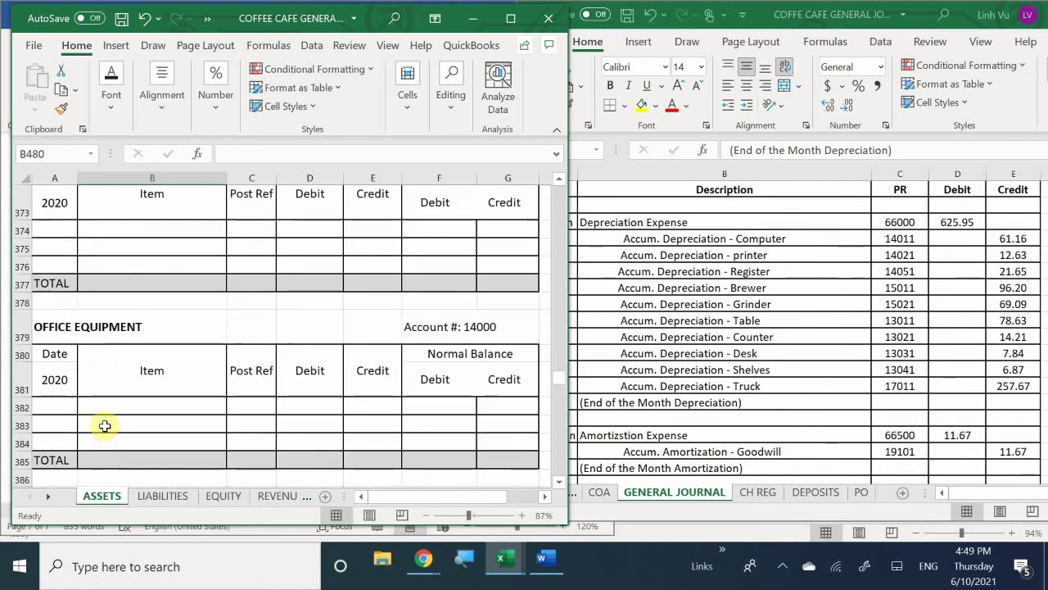
scroll(105, 426, "up", 10)
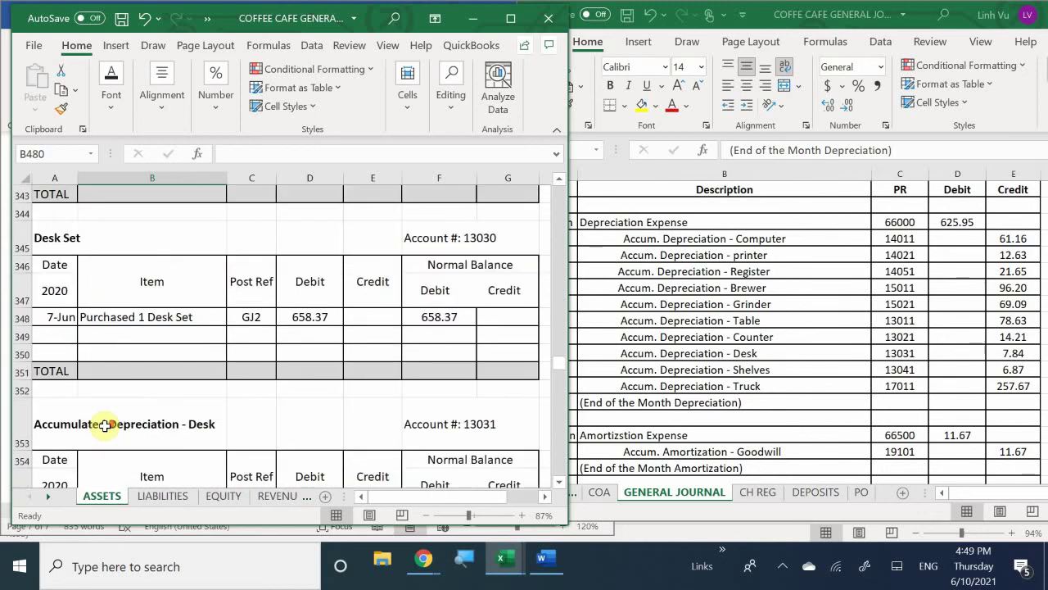
scroll(104, 425, "up", 1)
scroll(105, 426, "up", 2)
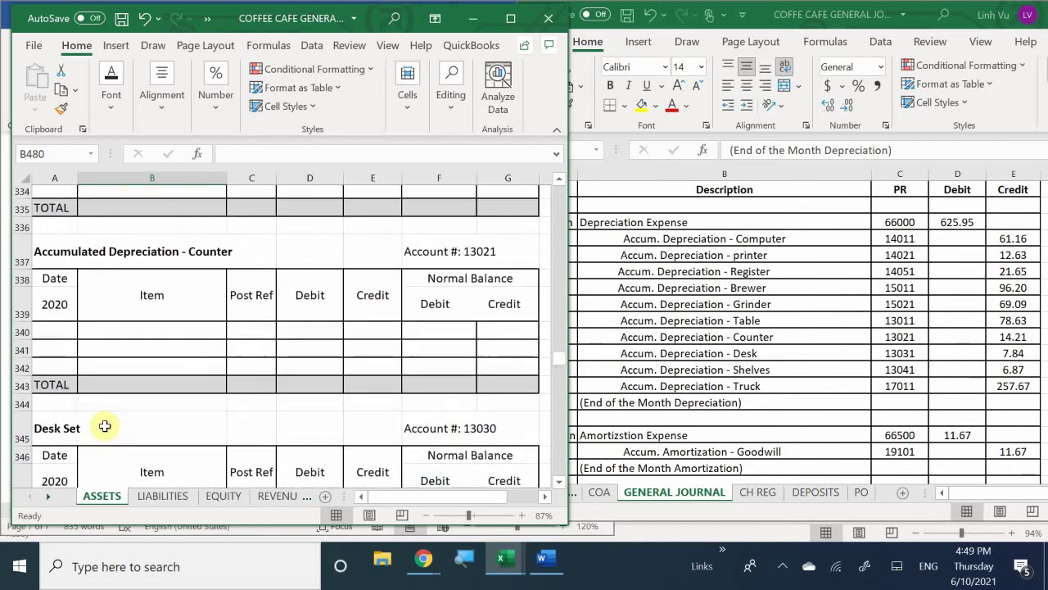
scroll(105, 426, "up", 6)
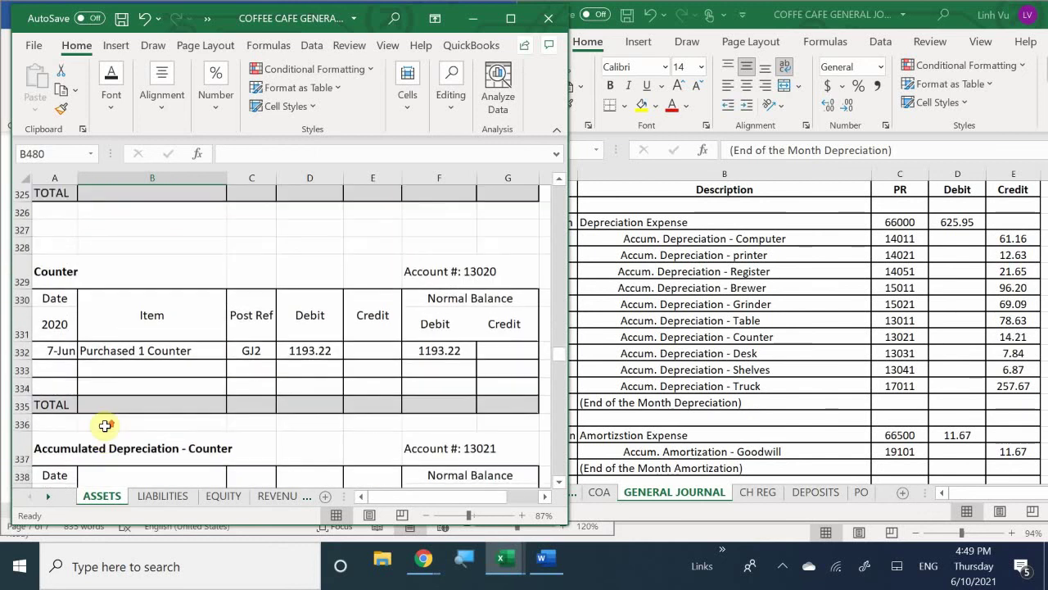
scroll(105, 426, "up", 2)
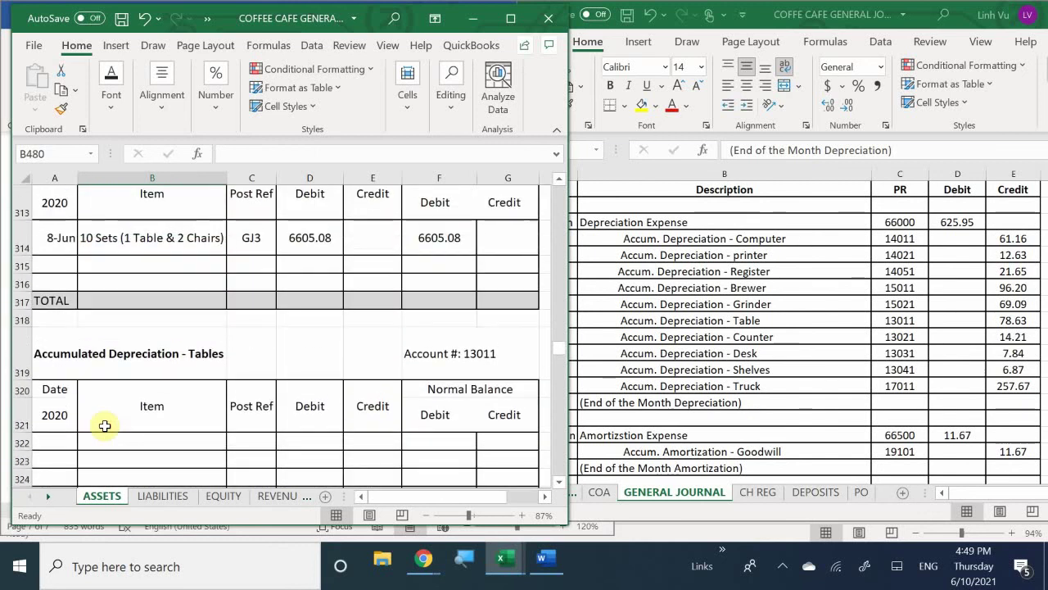
scroll(105, 426, "up", 2)
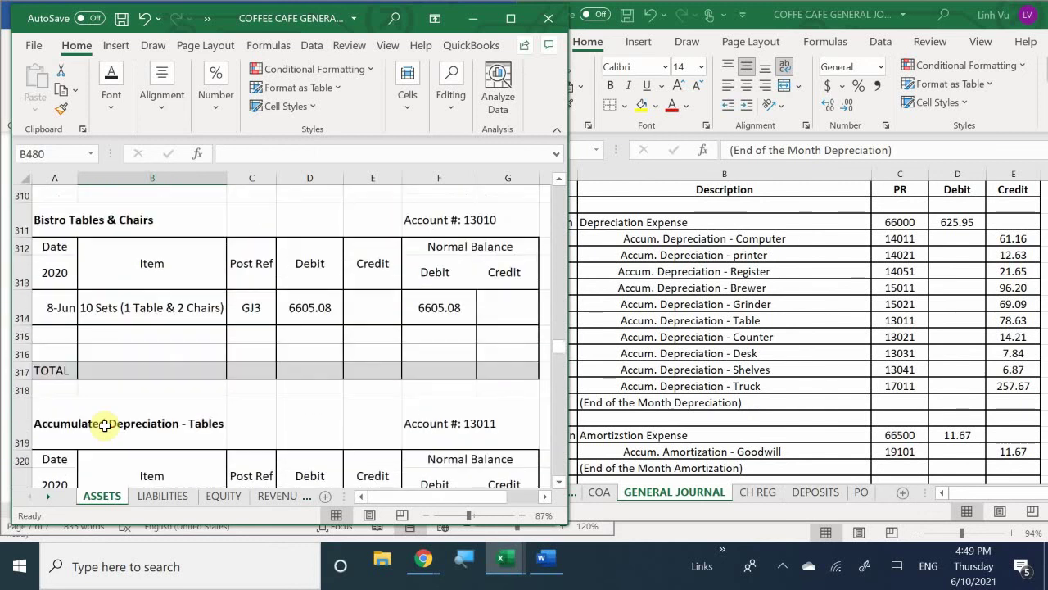
scroll(104, 426, "down", 4)
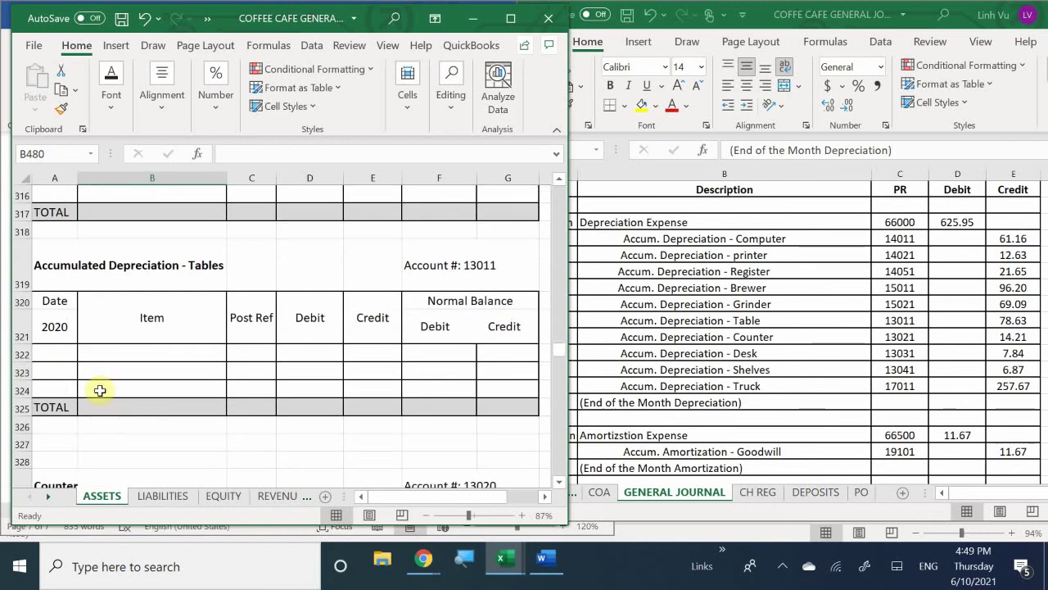
left_click(65, 358)
type("6")
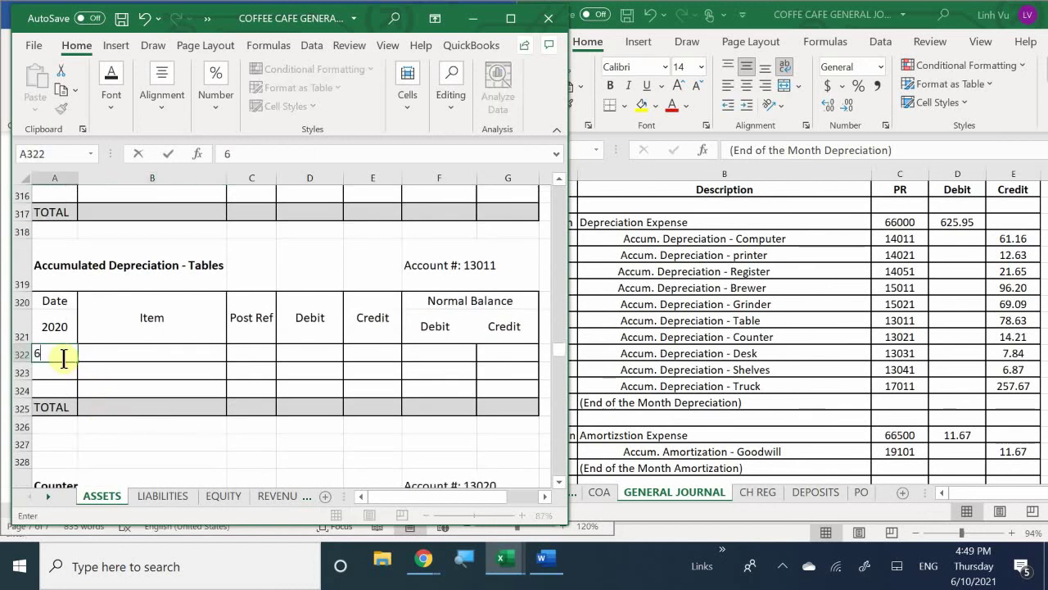
type("/30")
key("Return")
key("Up")
Step: Enter item "1smonth" in B322 and post reference GJ23 in C322 for Accumulated Depreciation - Tables
key("Right")
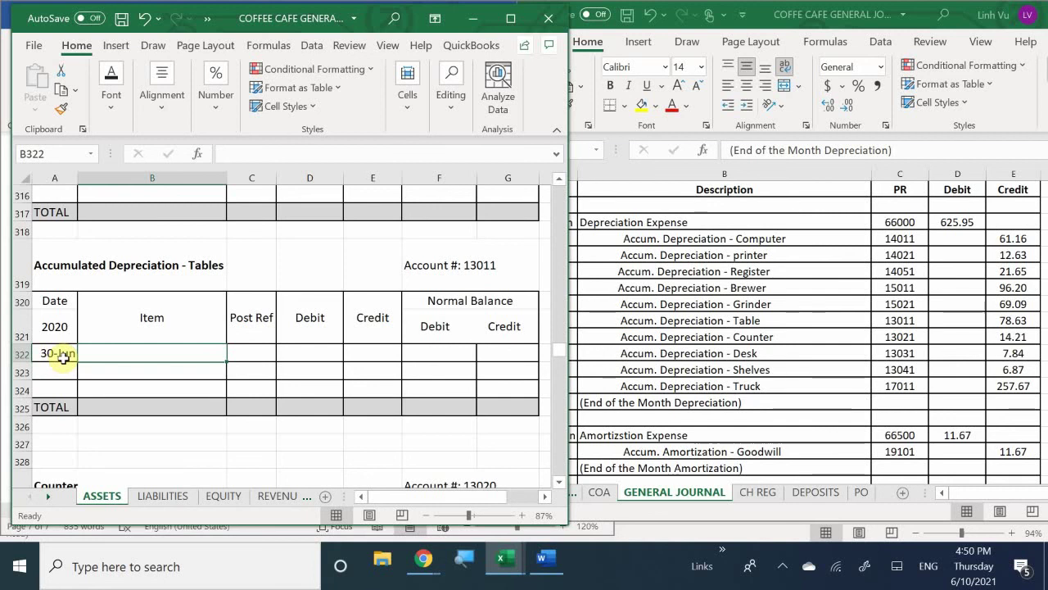
type("1")
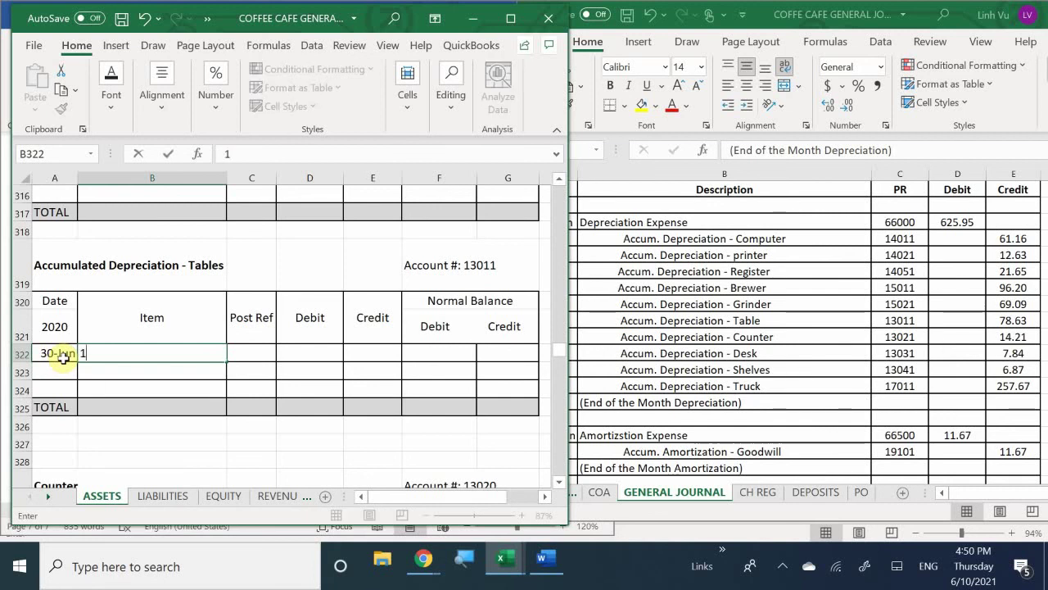
type("st mo")
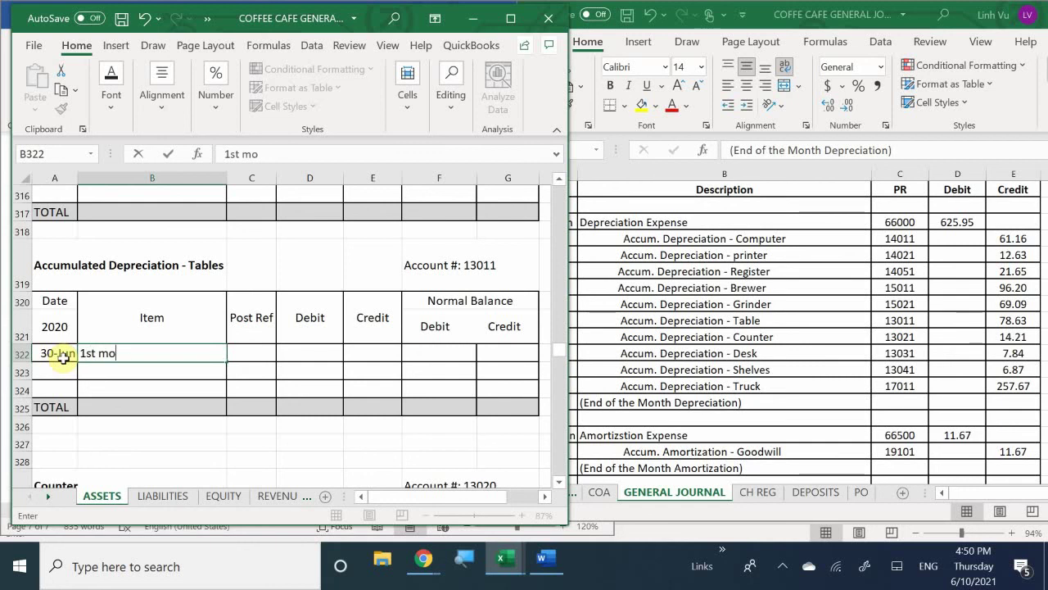
key("BackSpace")
key("BackSpace")
key("BackSpace")
key("BackSpace")
type("month")
key("Tab")
type("GJ23")
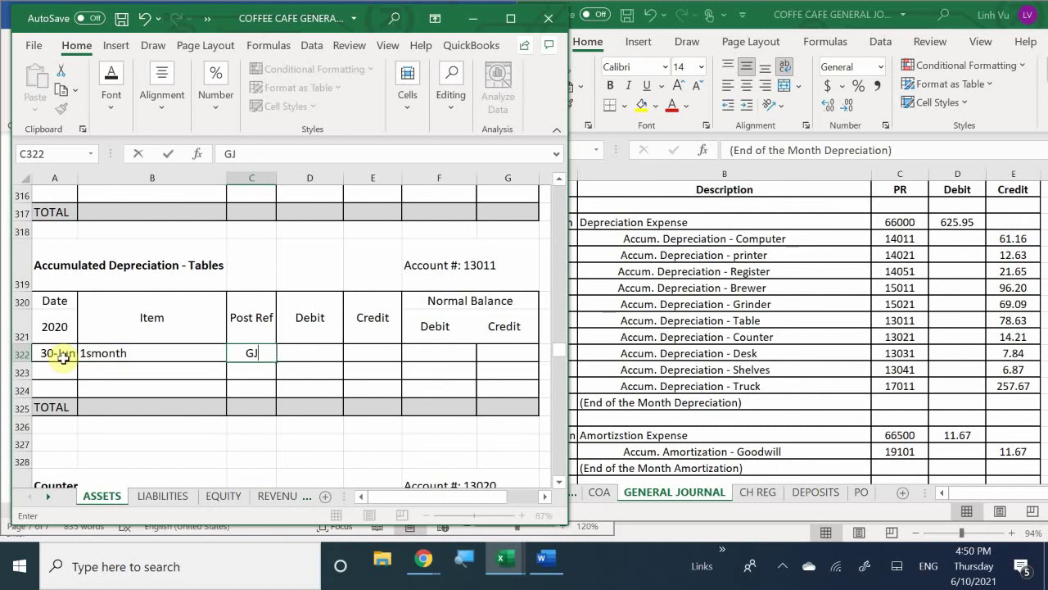
key("Return")
Step: Enter a credit of 78.63 in E322 for Accumulated Depreciation - Tables
key("Right")
key("Up")
key("Right")
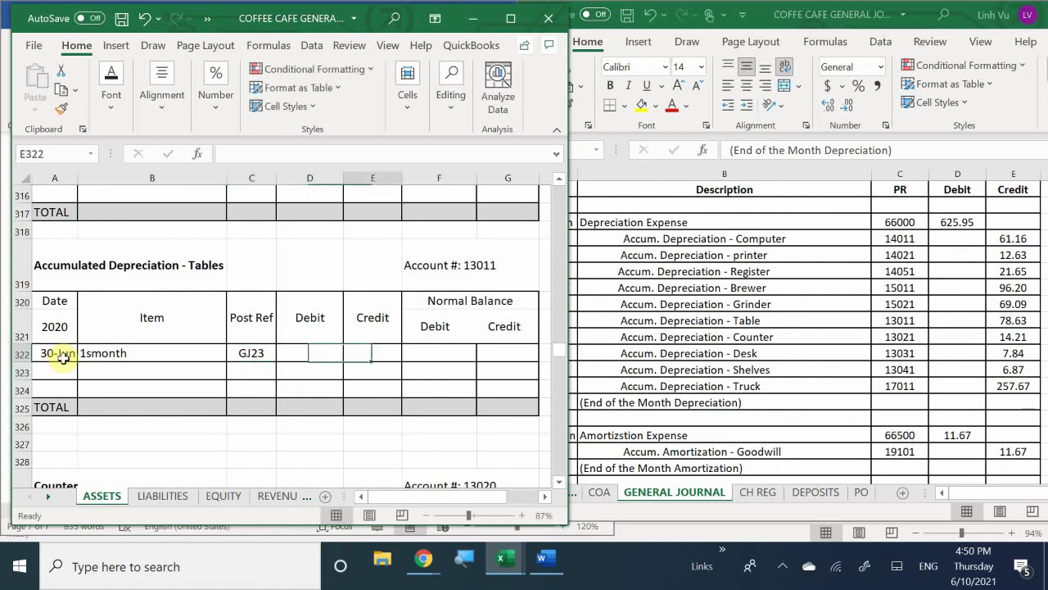
type("78.")
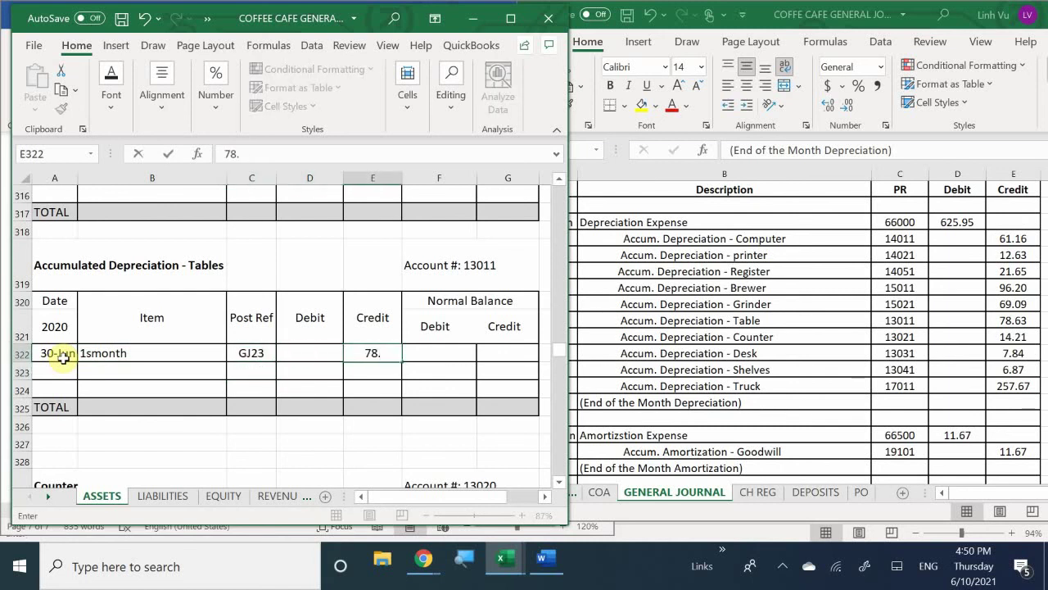
type("63")
key("Return")
Step: Set the Accumulated Depreciation - Tables credit balance in G322 with the formula =E322
key("Right")
key("Right")
key("Up")
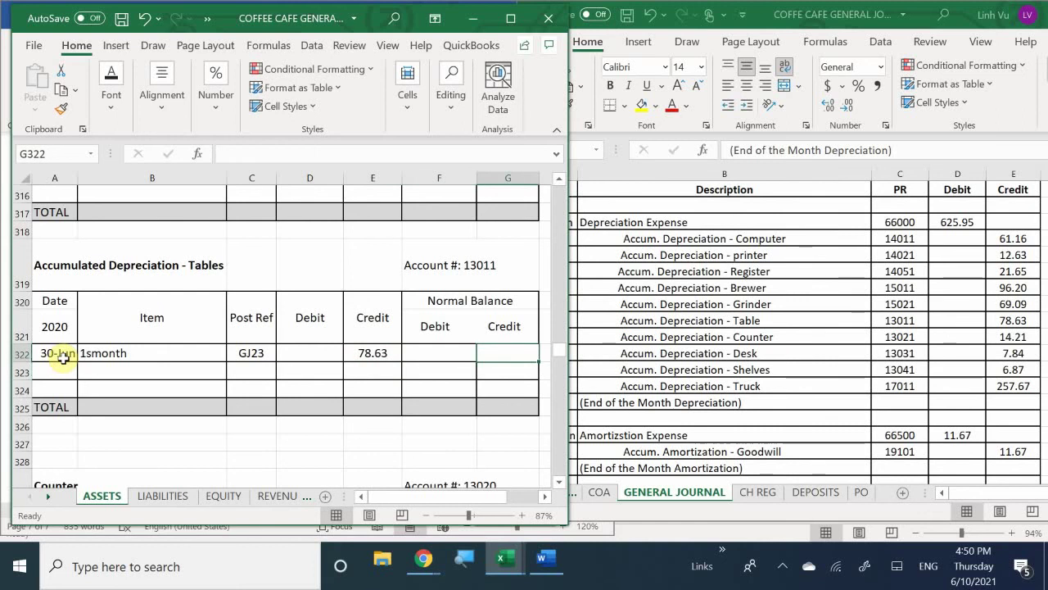
type("=")
key("Left")
key("Left")
key("Return")
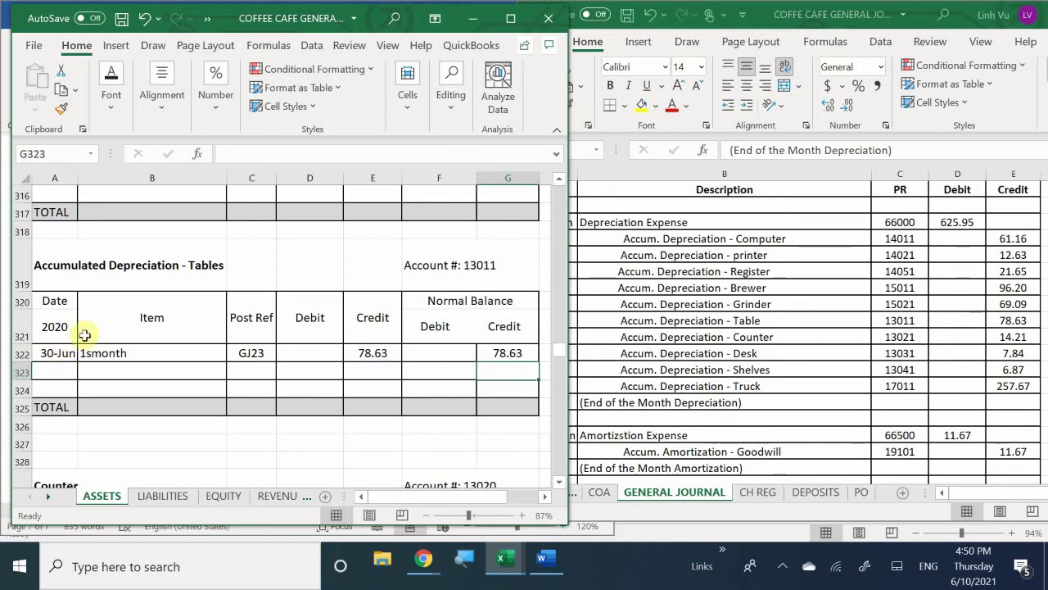
Step: Start the Accumulated Depreciation - Counter posting in row 340 with date 6/30 and item "1st Month"
left_click(117, 381)
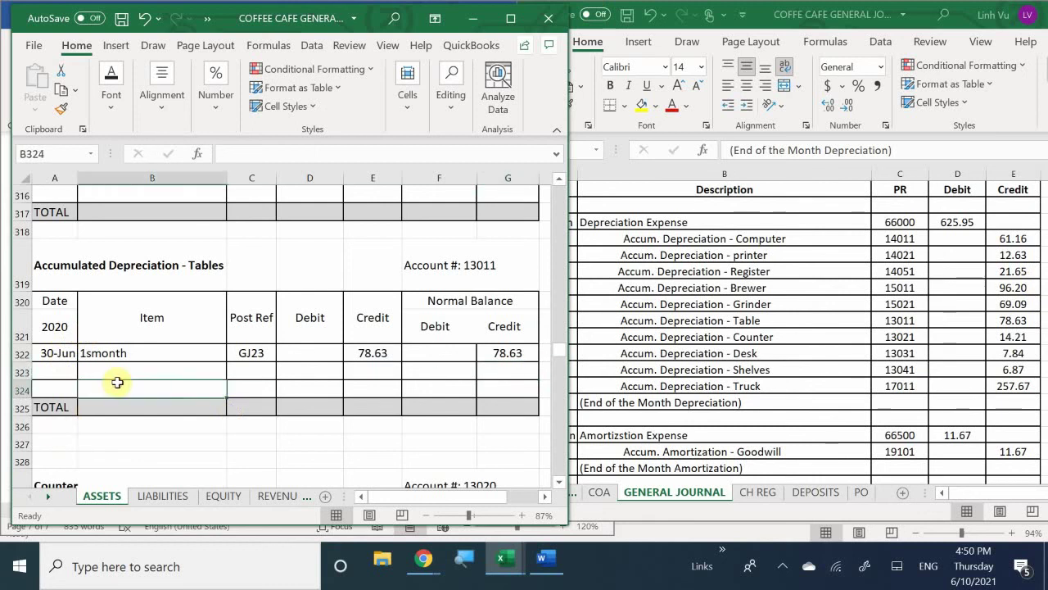
scroll(117, 382, "down", 4)
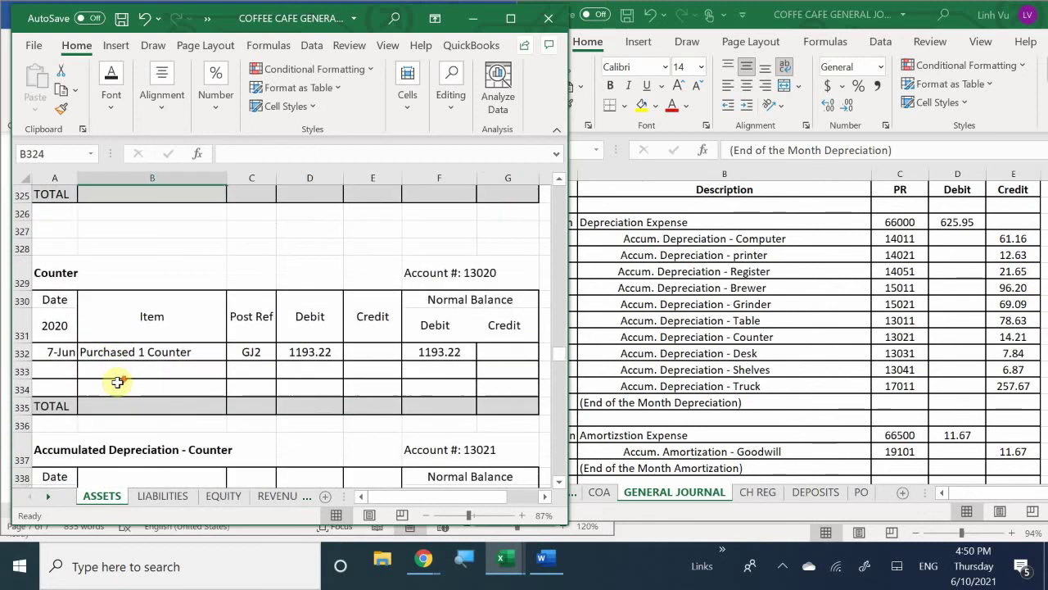
scroll(117, 381, "down", 2)
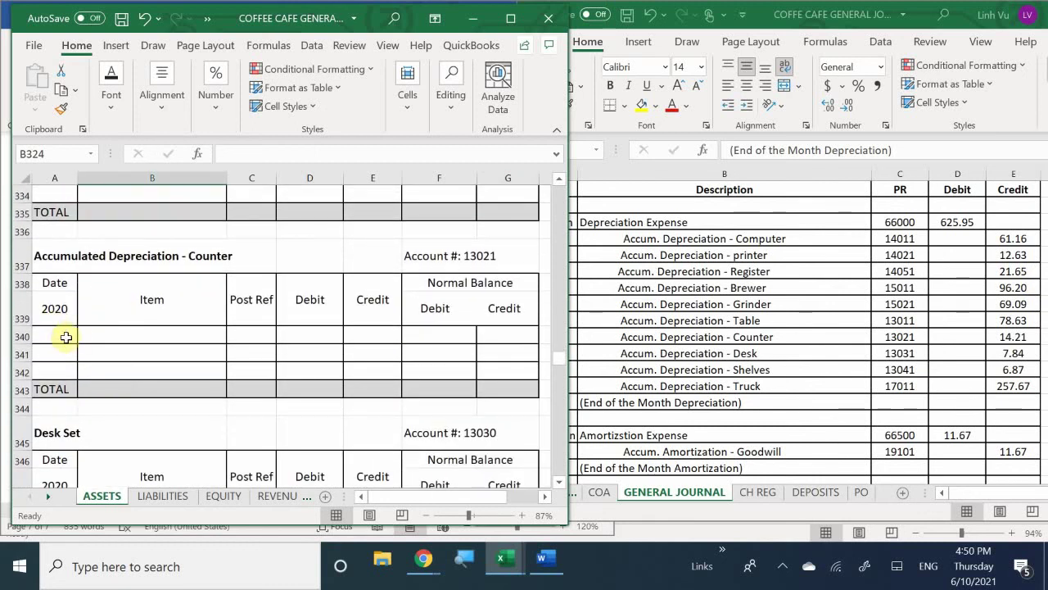
left_click(71, 339)
type("6/30")
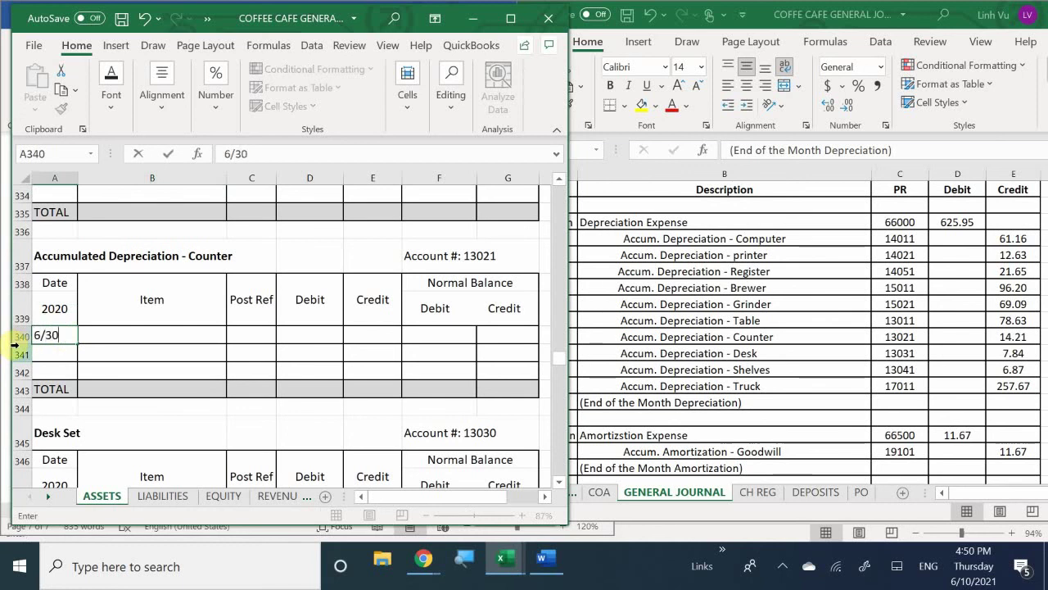
key("Tab")
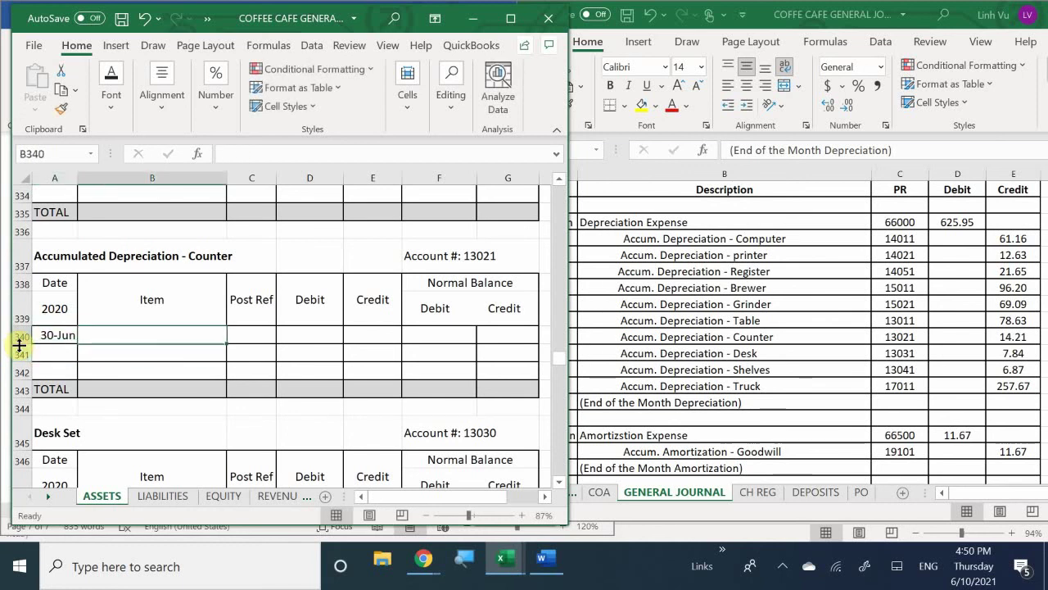
type("1s")
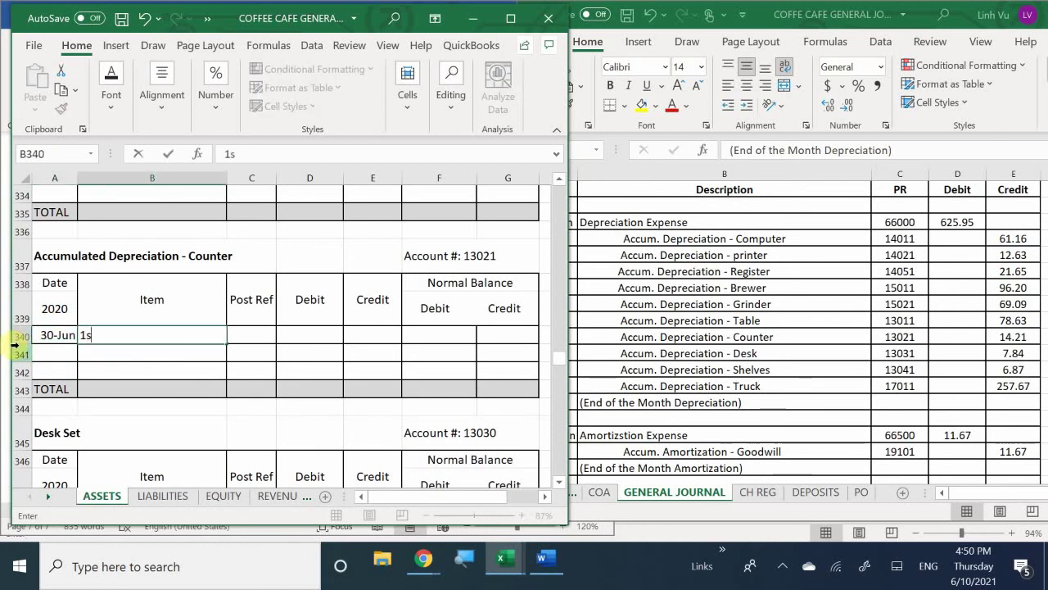
type("t Month")
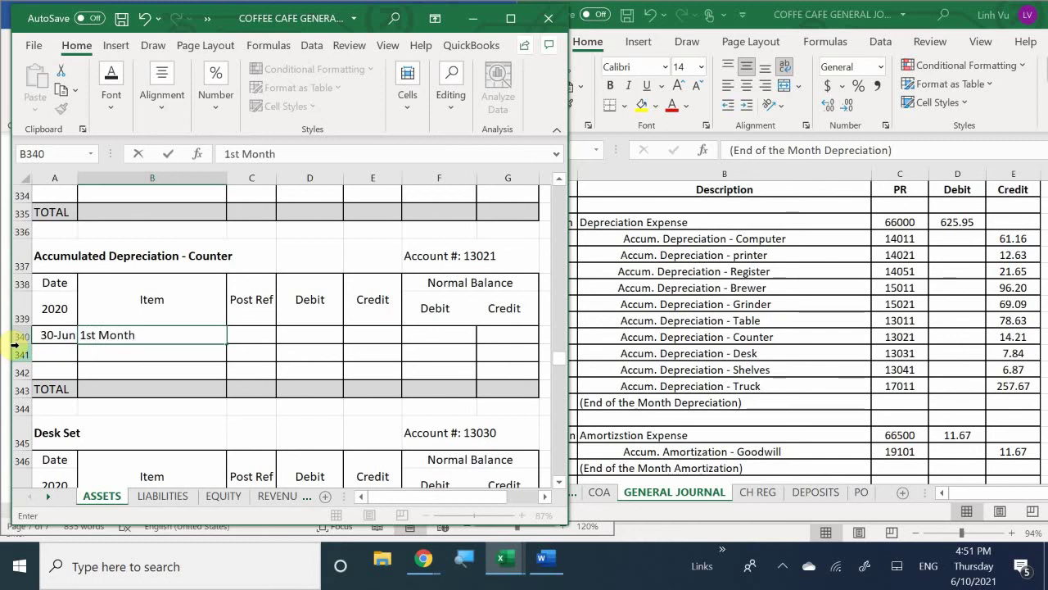
Step: Enter post reference GJ23 in C340 for Accumulated Depreciation - Counter and select its credit cell E340
key("Tab")
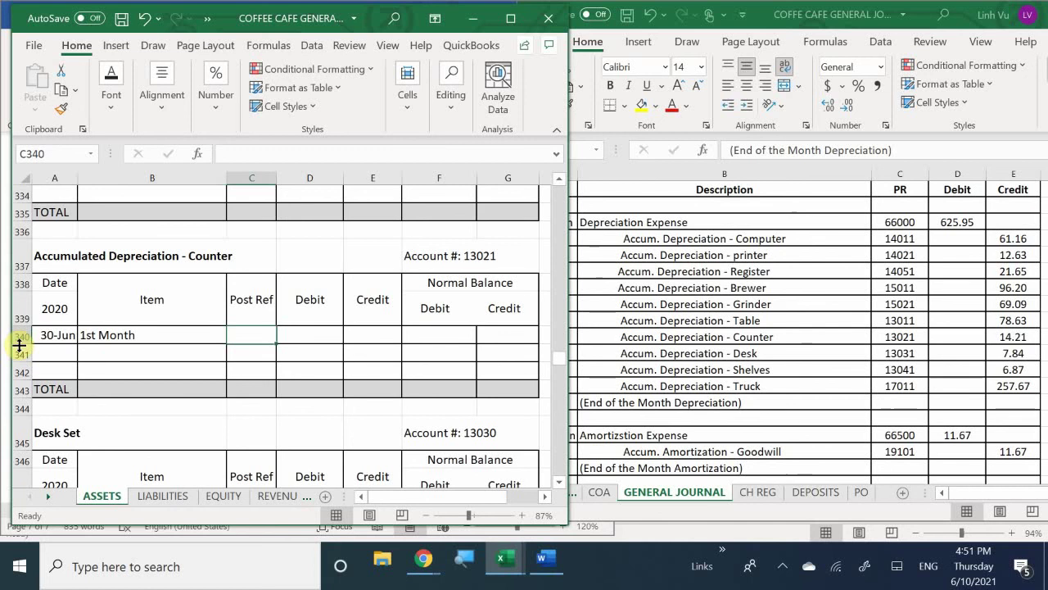
type("G")
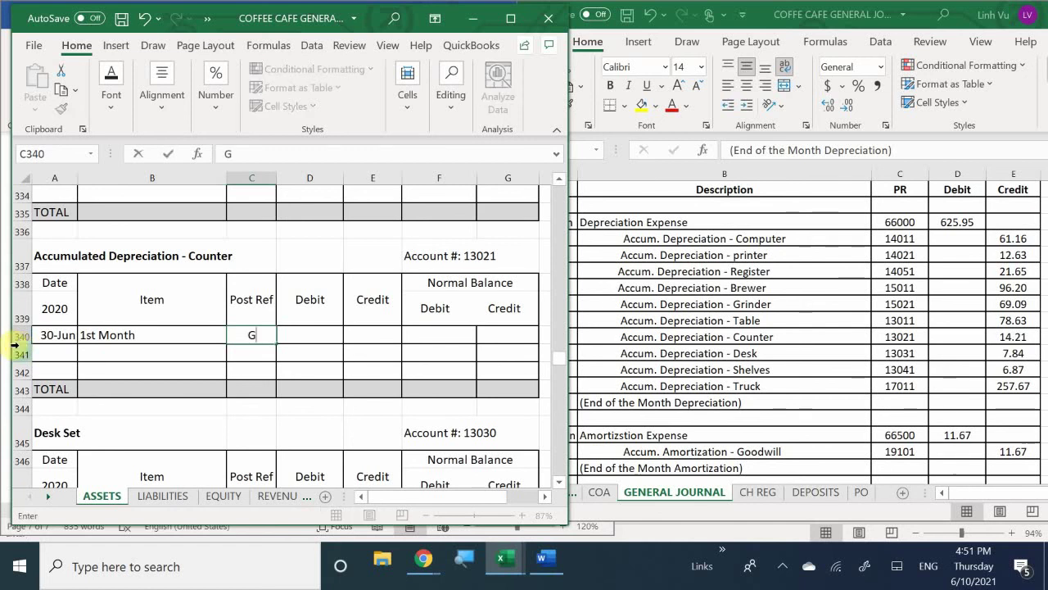
type("J23")
key("Tab")
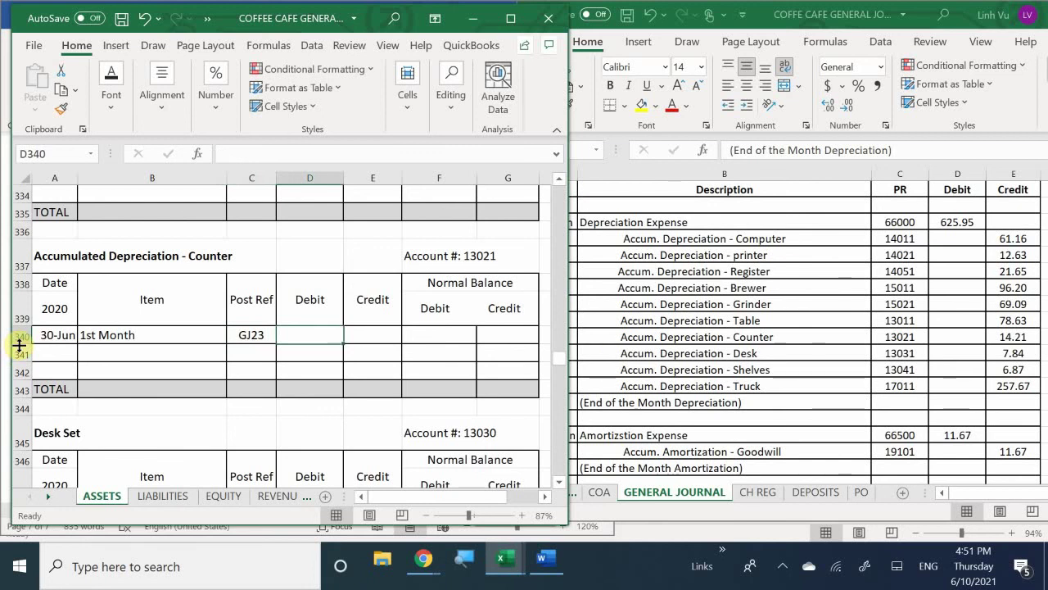
key("Right")
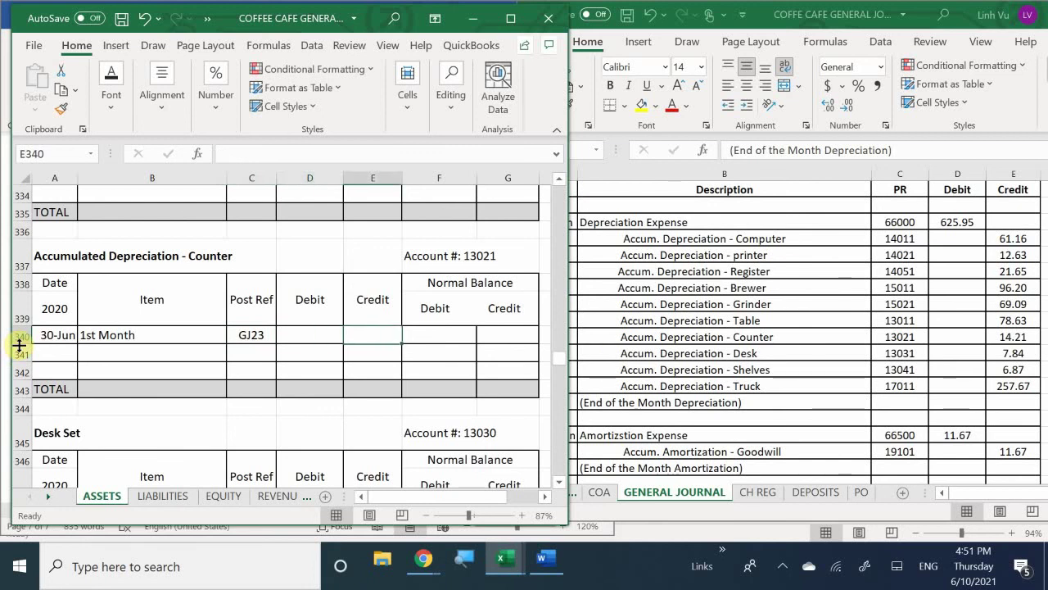
key("Left")
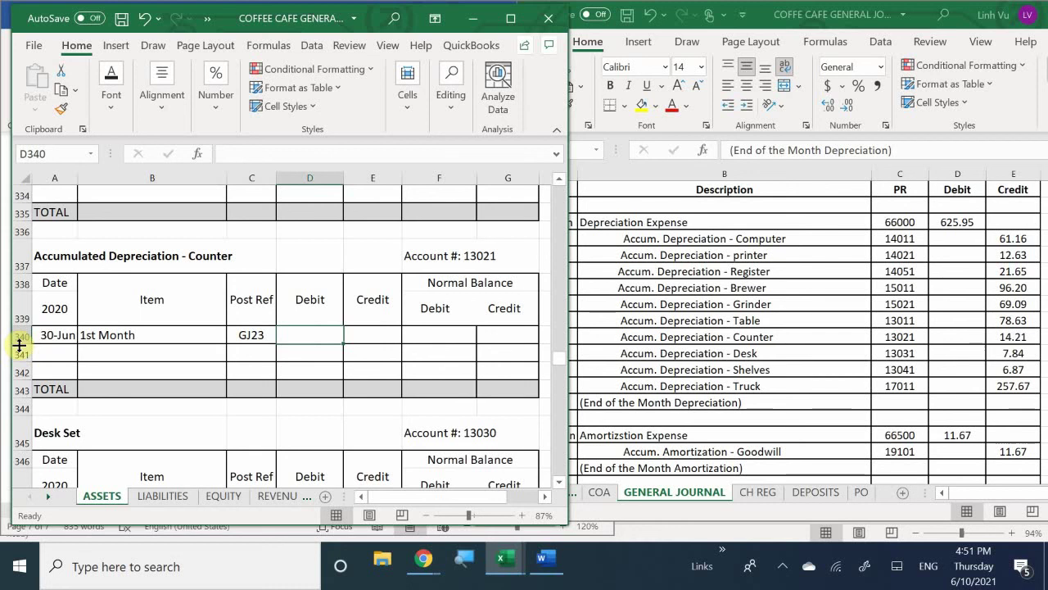
key("Right")
key("Left")
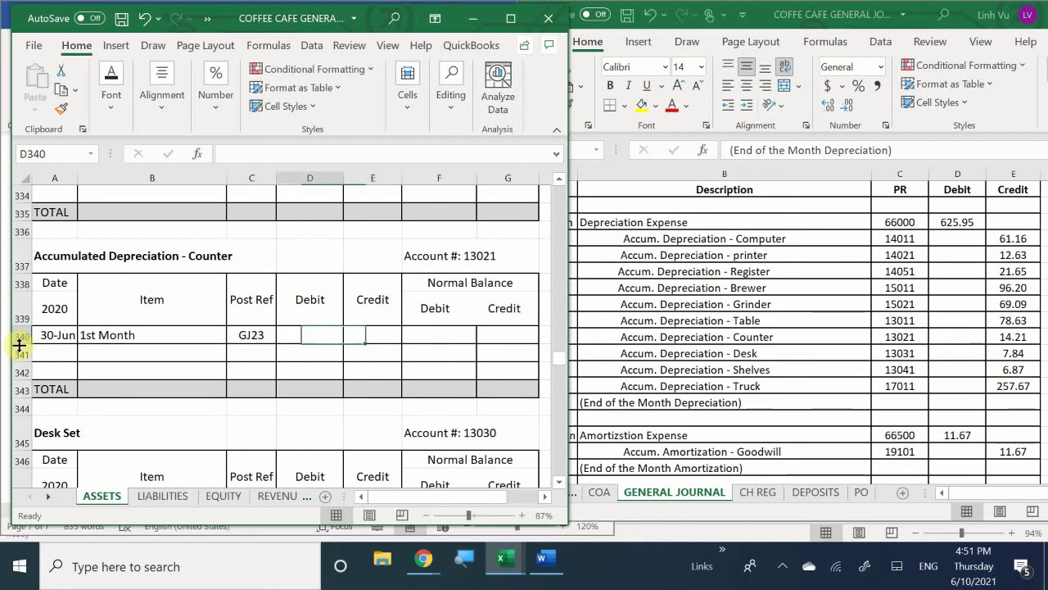
key("Right")
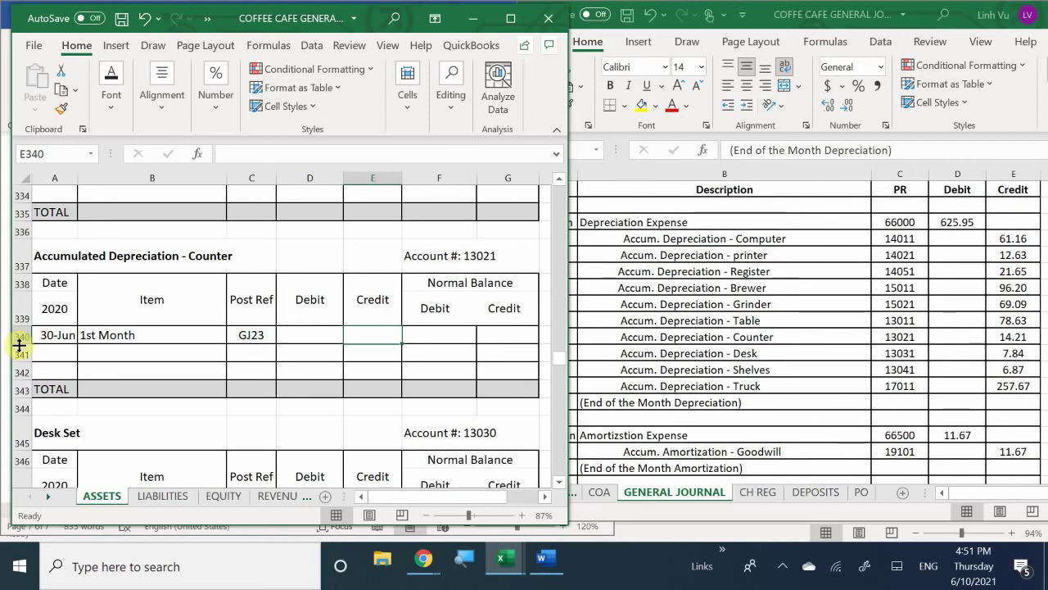
Step: Enter a credit of 14.21 in E340 for Accumulated Depreciation - Counter and set its credit balance in G340 with the formula =E340
type("14.21")
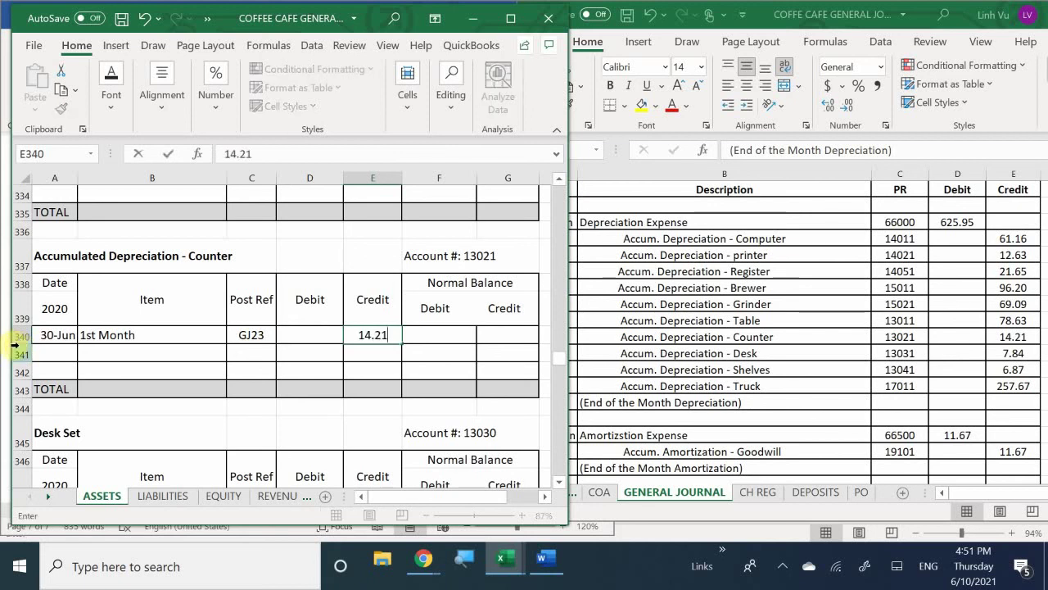
key("Tab")
key("Tab")
type("=")
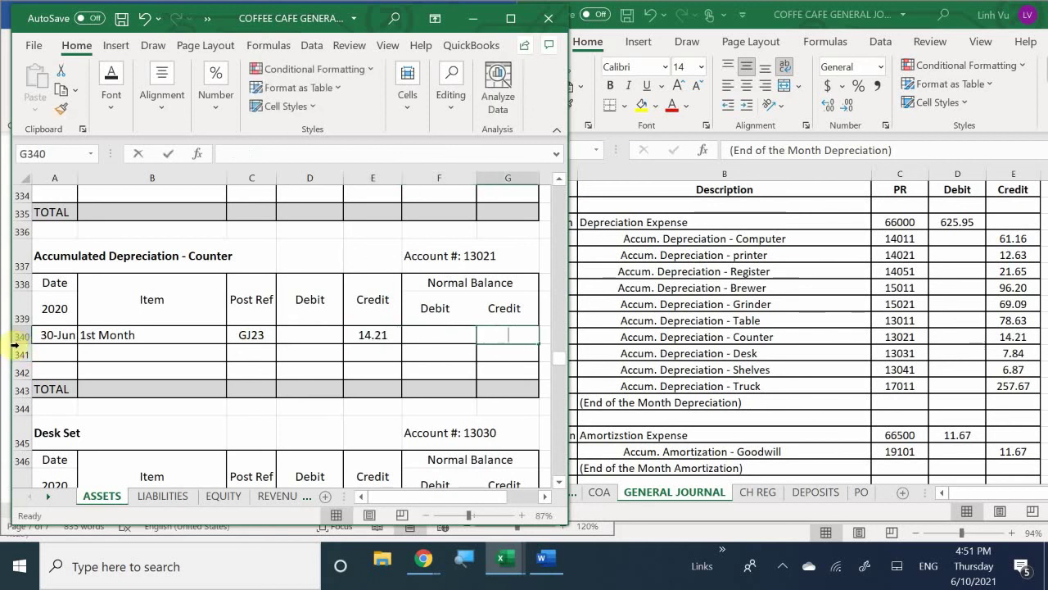
key("Left")
key("Left")
key("Return")
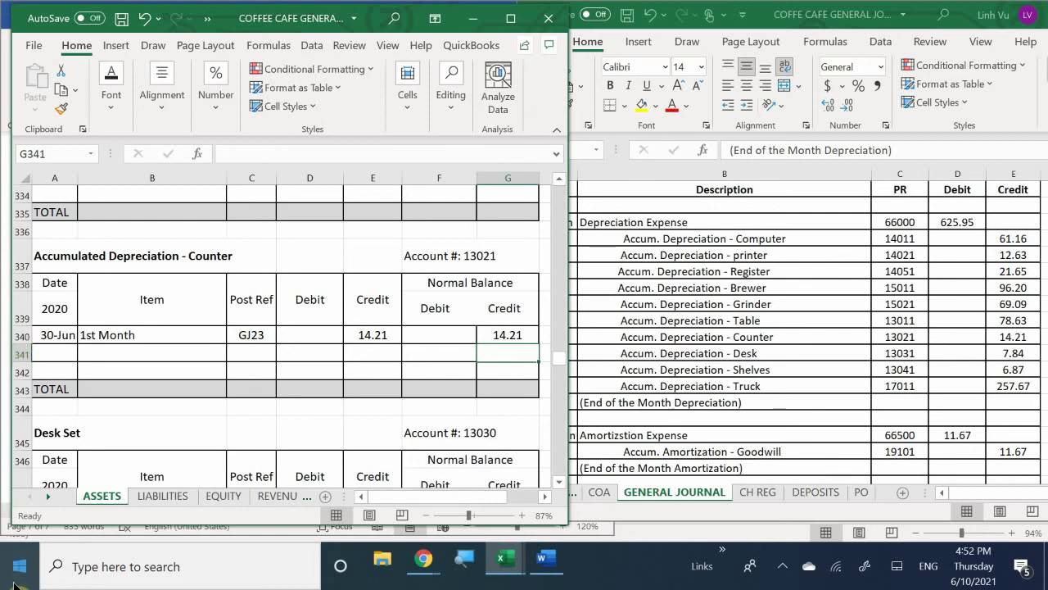
Step: Start the Accumulated Depreciation - Desk posting in row 356 with date 6/30 and item "1st month"
left_click(127, 432)
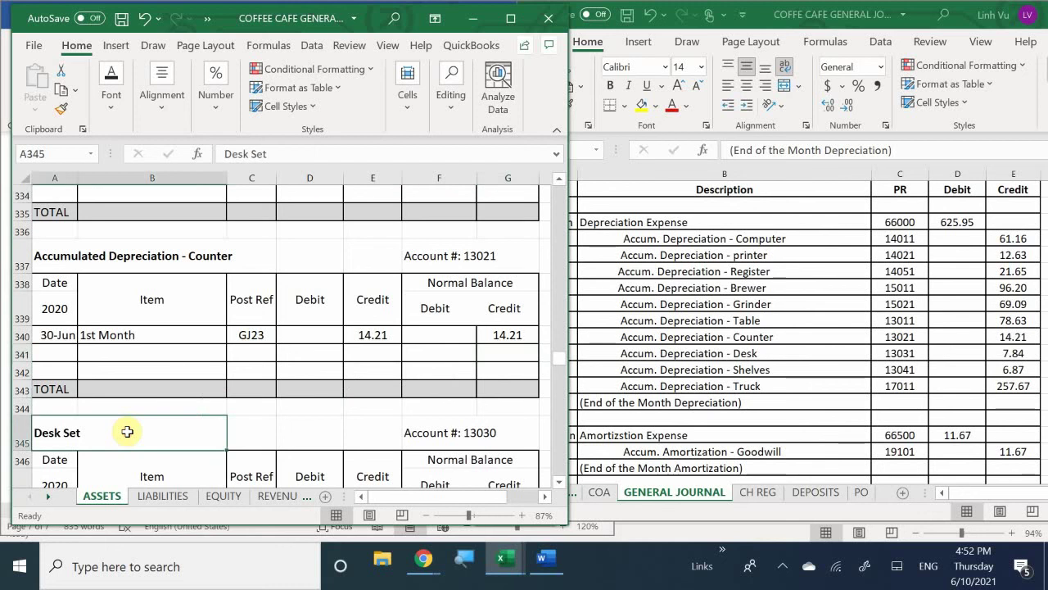
scroll(128, 432, "down", 1)
scroll(128, 432, "down", 4)
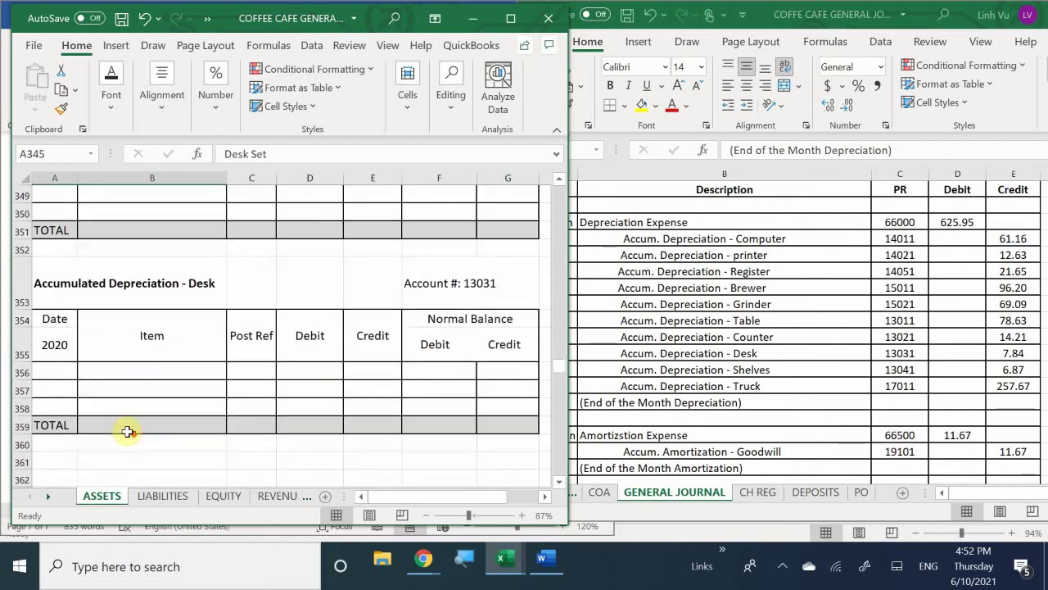
left_click(47, 374)
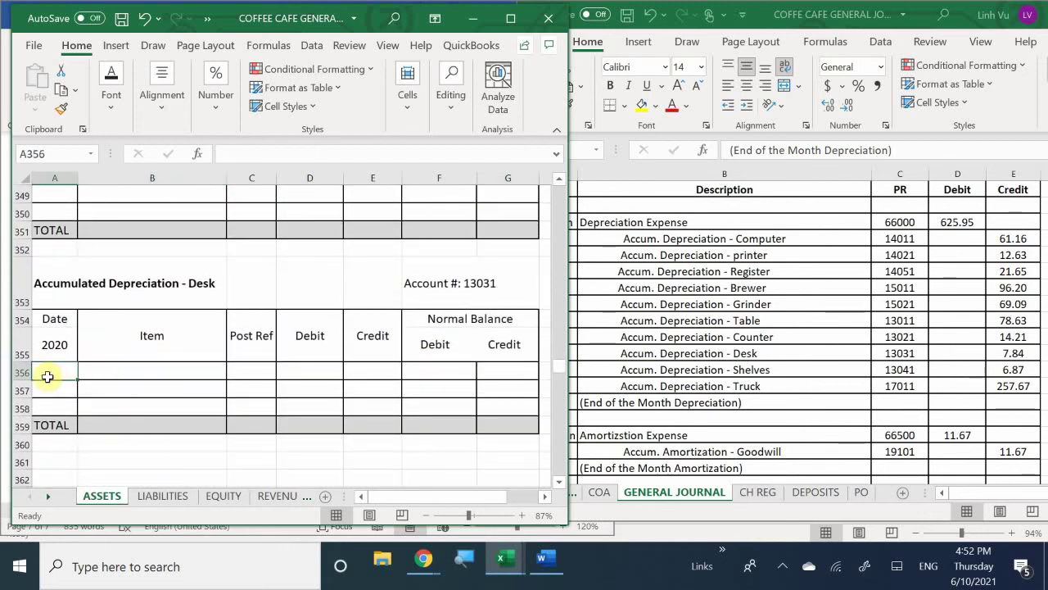
type("6/30")
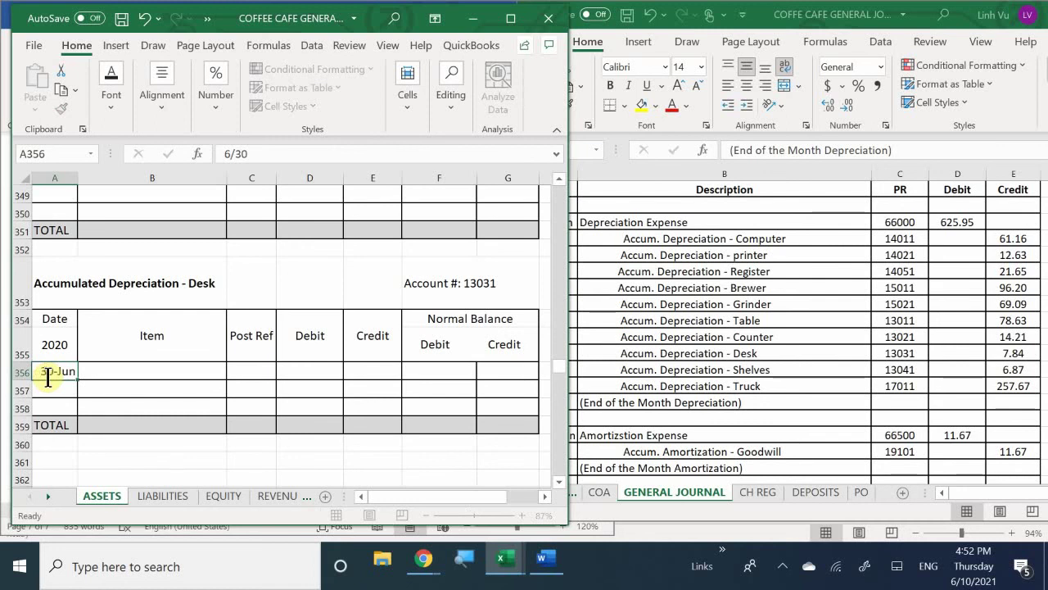
key("Return")
key("Tab")
key("Up")
type("1")
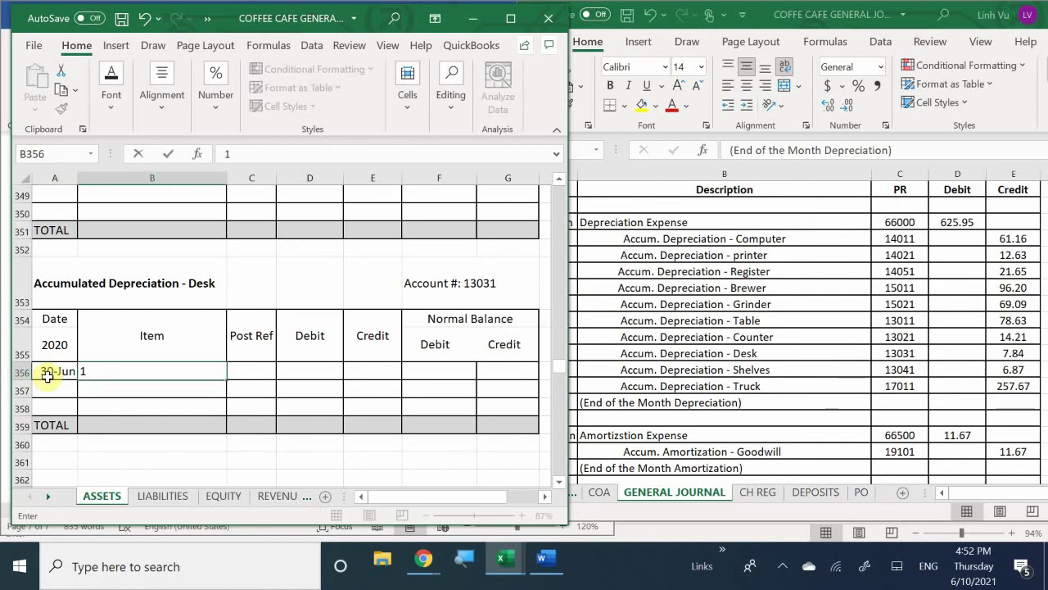
type("st month")
key("Tab")
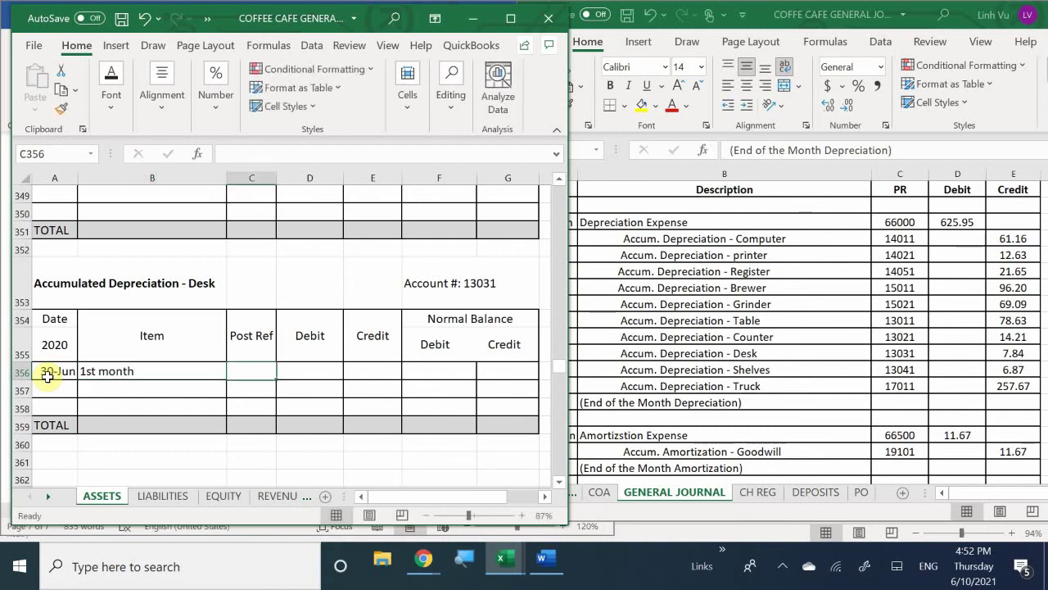
Step: Enter post reference GJ23 in C356 and a credit of 7.84 in E356 for Accumulated Depreciation - Desk
type("GJ23")
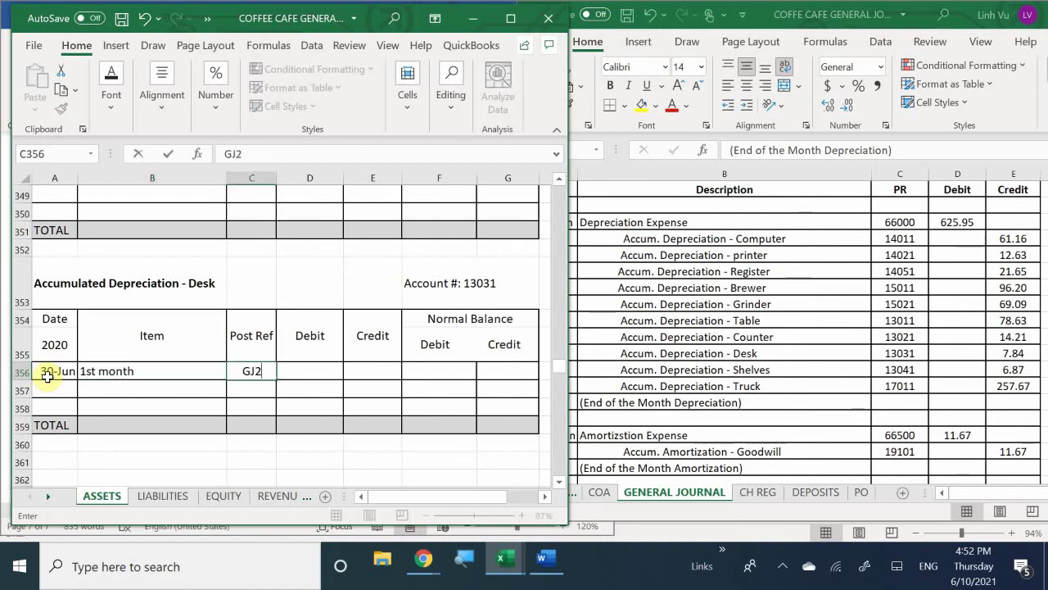
key("Return")
key("Right")
key("Up")
key("Right")
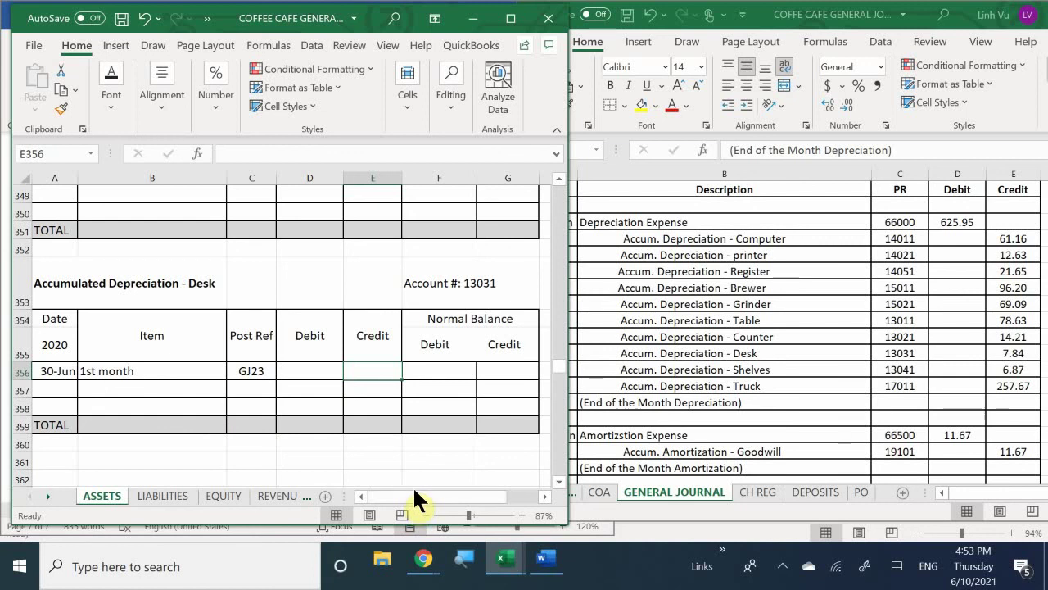
type("7.84")
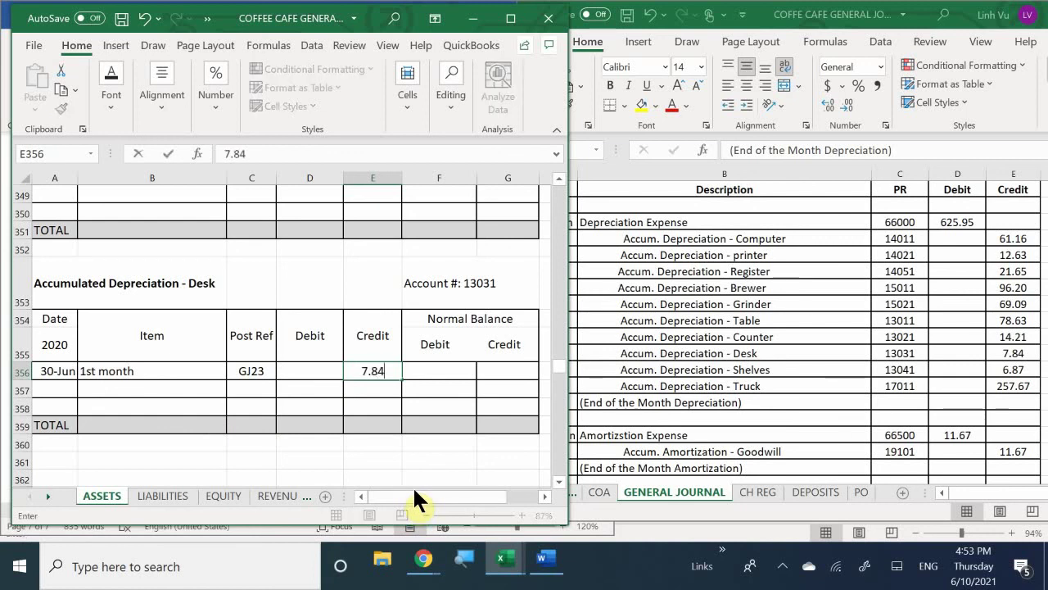
key("Return")
Step: Set the Accumulated Depreciation - Desk credit balance in G356 with the formula =E356
key("Right")
key("Right")
key("Up")
type("=")
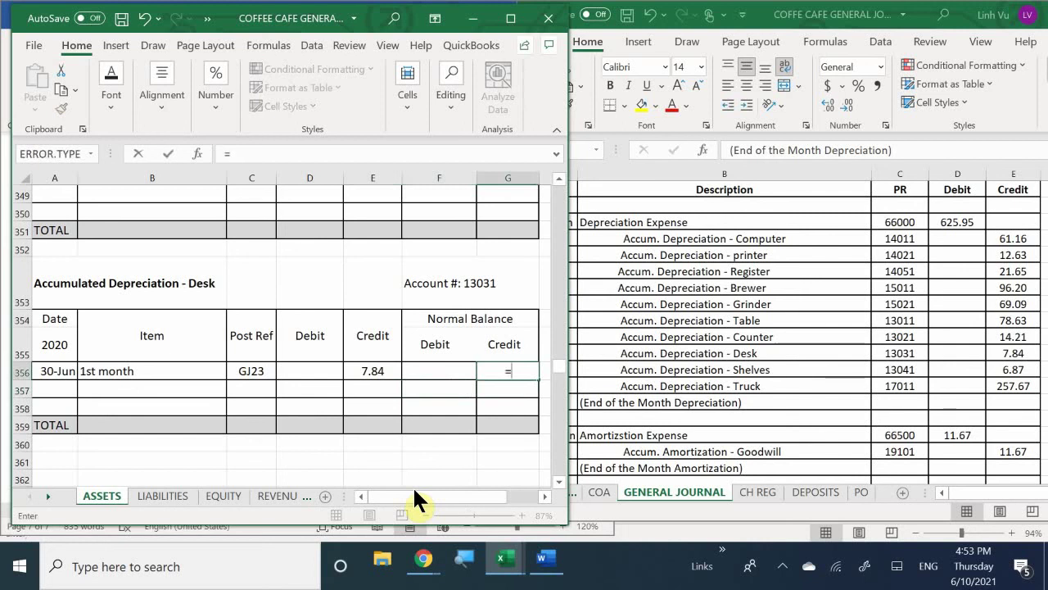
key("Left")
key("Left")
key("Return")
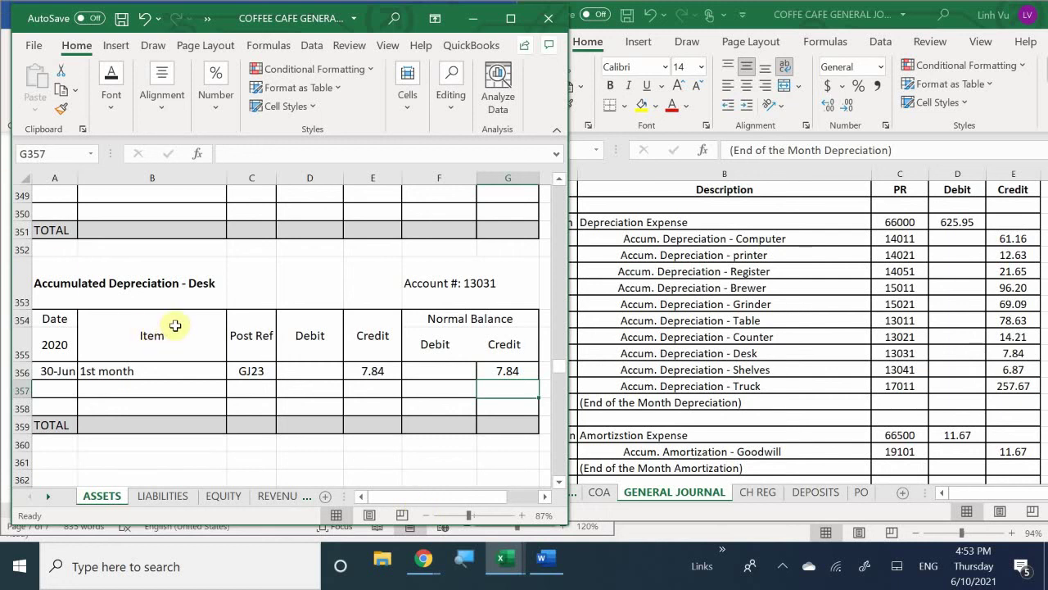
Step: Start the Accumulated Depreciation - Shelves posting in row 374 with date 6/30 and item "1dt Month"
left_click(156, 402)
scroll(160, 402, "down", 4)
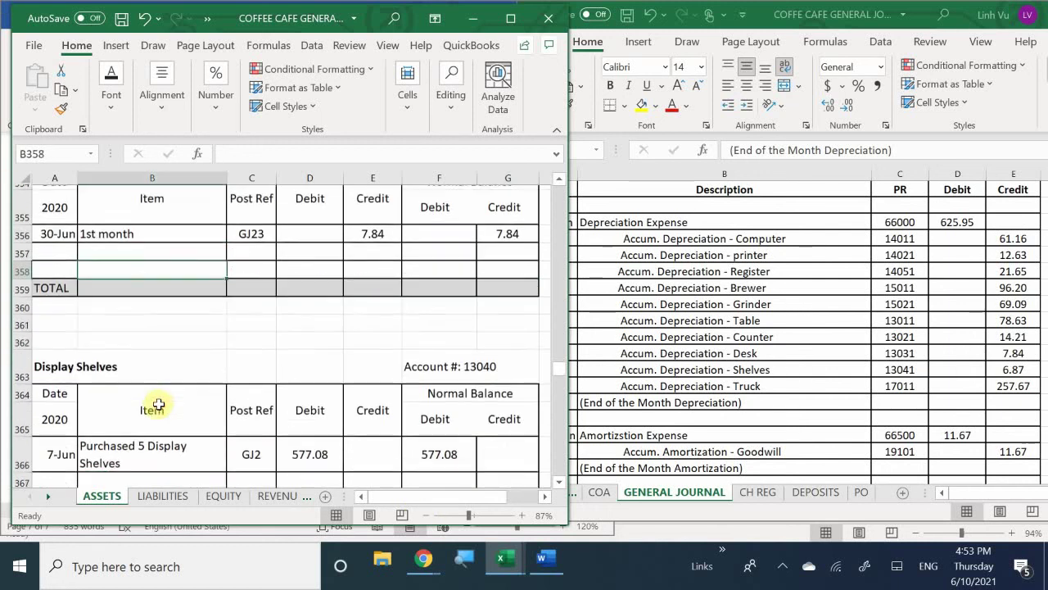
scroll(164, 401, "down", 3)
scroll(167, 401, "up", 1)
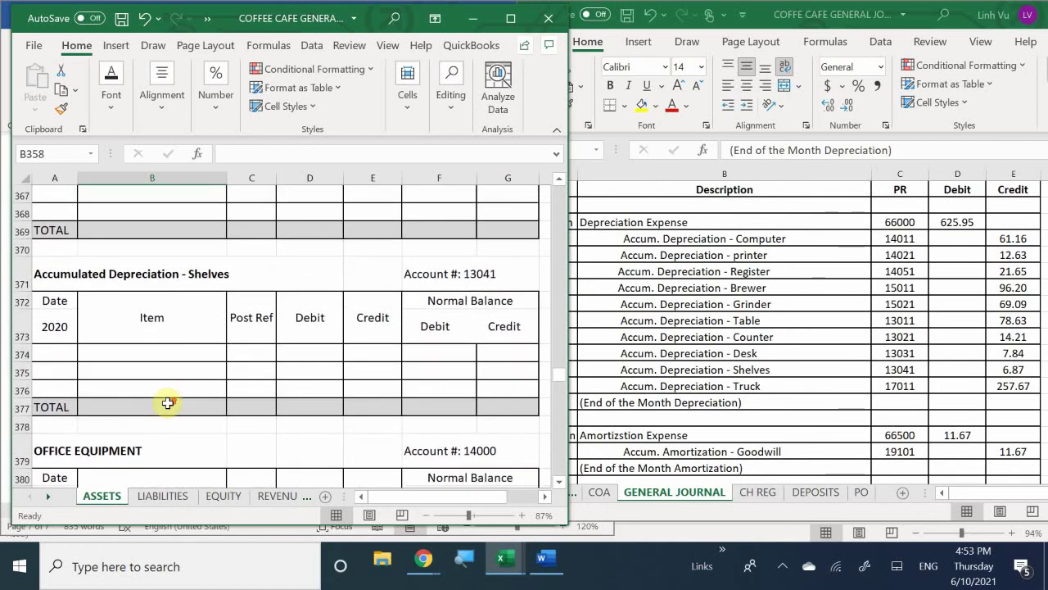
left_click(54, 351)
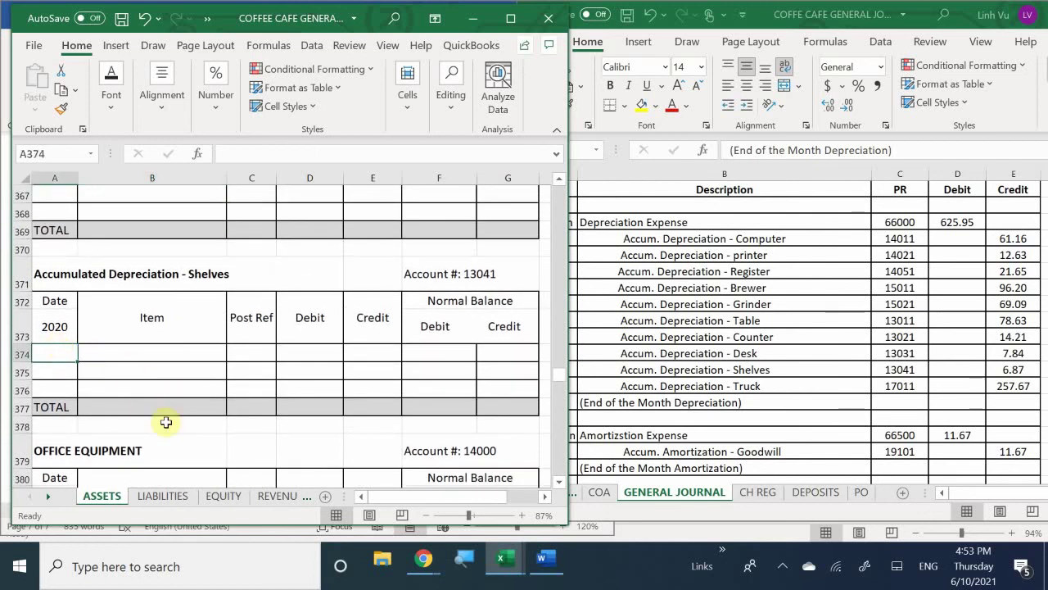
type("6/30")
key("Return")
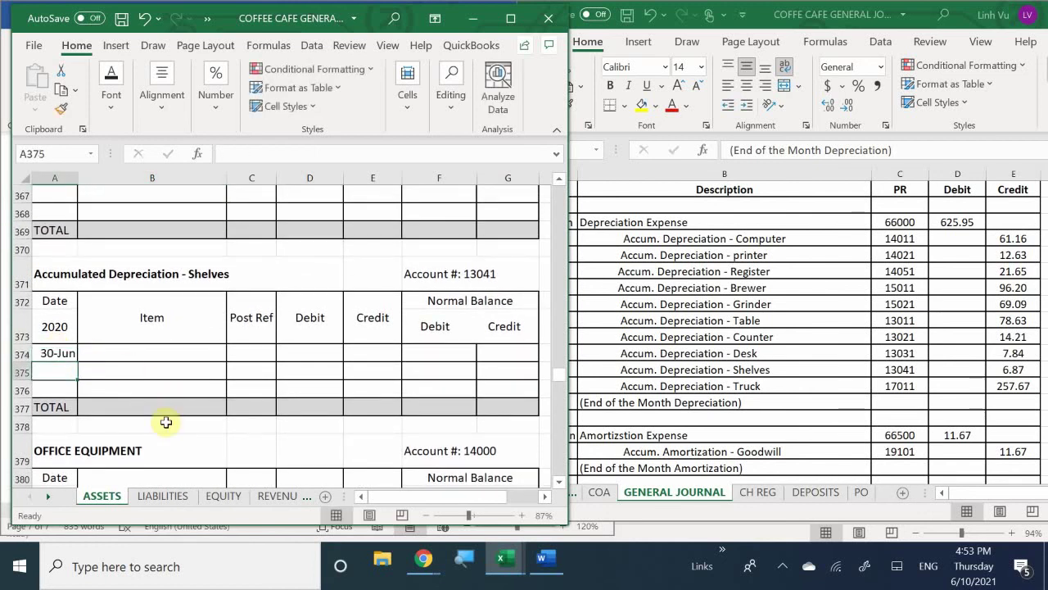
key("Right")
key("Up")
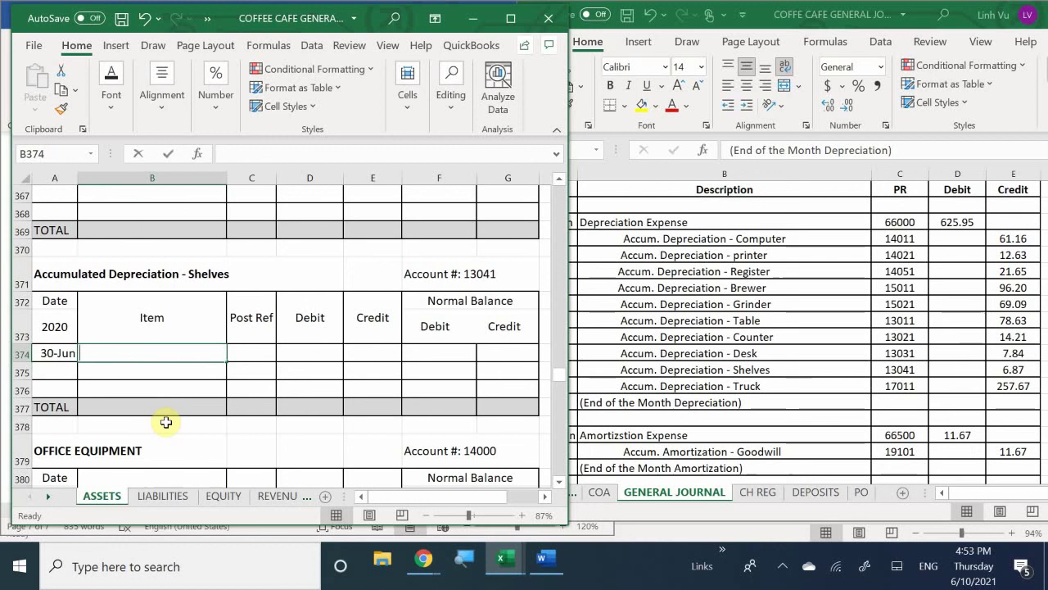
type("1dt ")
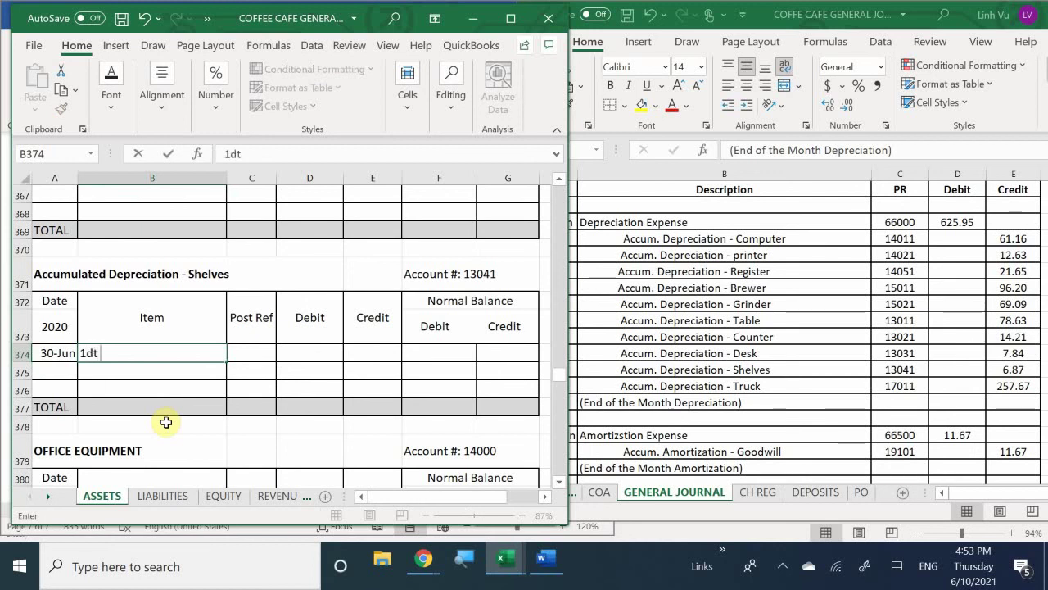
type("Month")
key("Tab")
Step: Enter post reference GJ23 in C374 and a credit of 6.87 in E374 for Accumulated Depreciation - Shelves
type("GJ23")
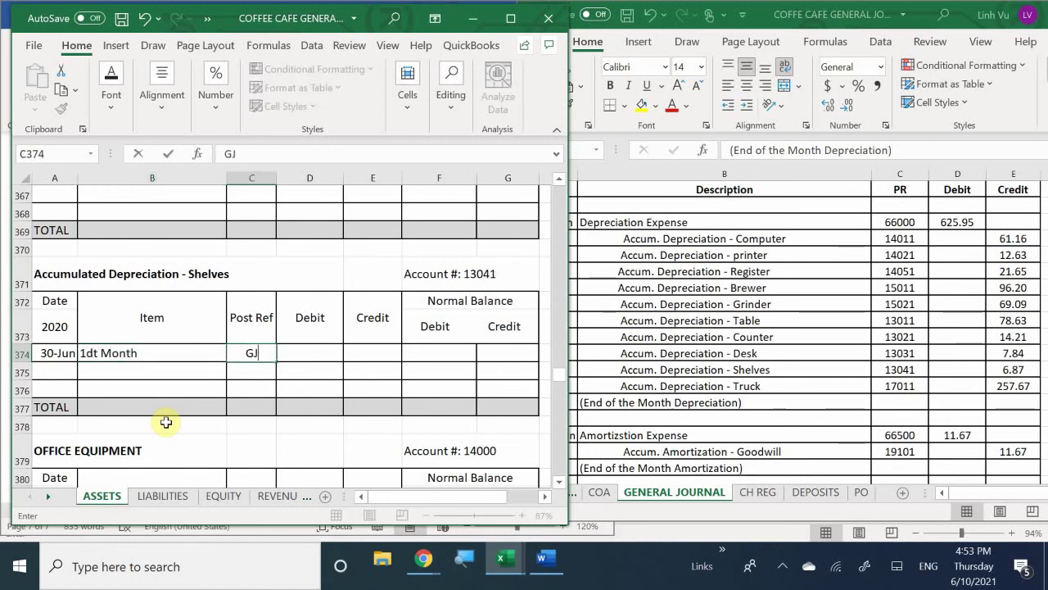
key("Return")
key("Right")
key("Right")
key("Up")
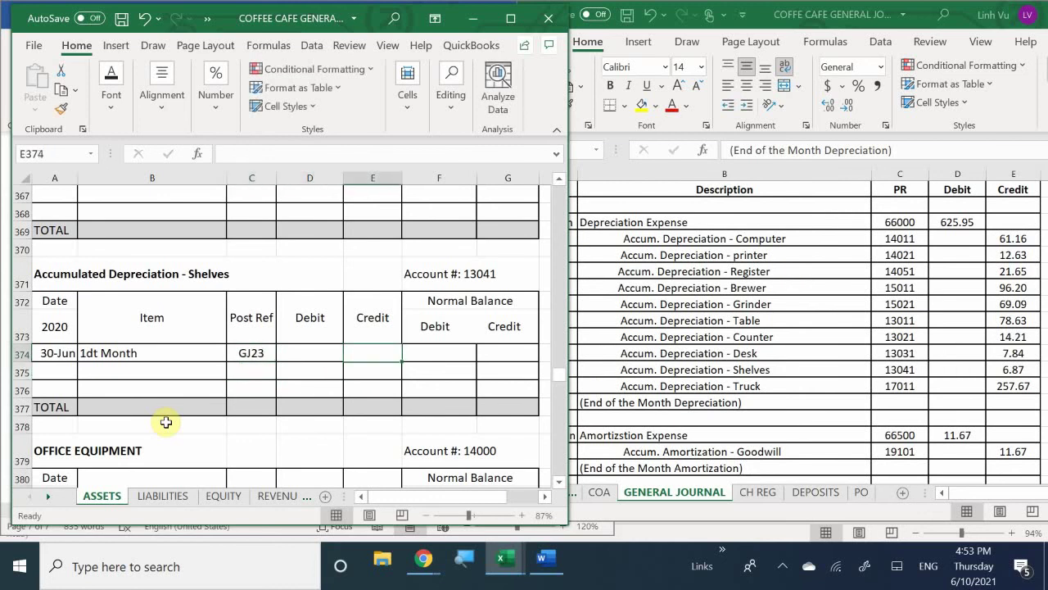
type("6/")
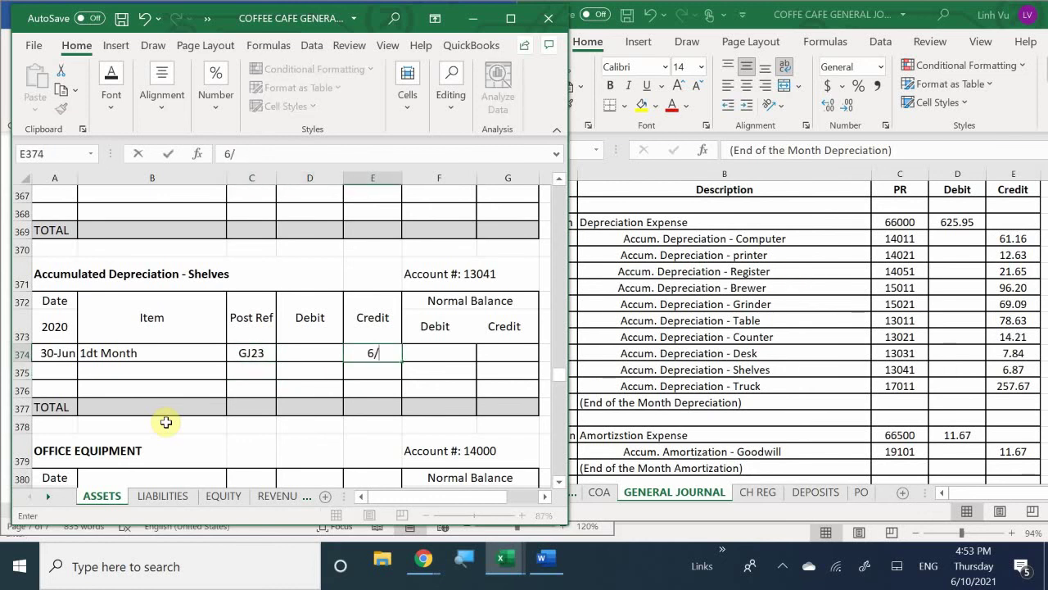
key("BackSpace")
type(".87")
key("Return")
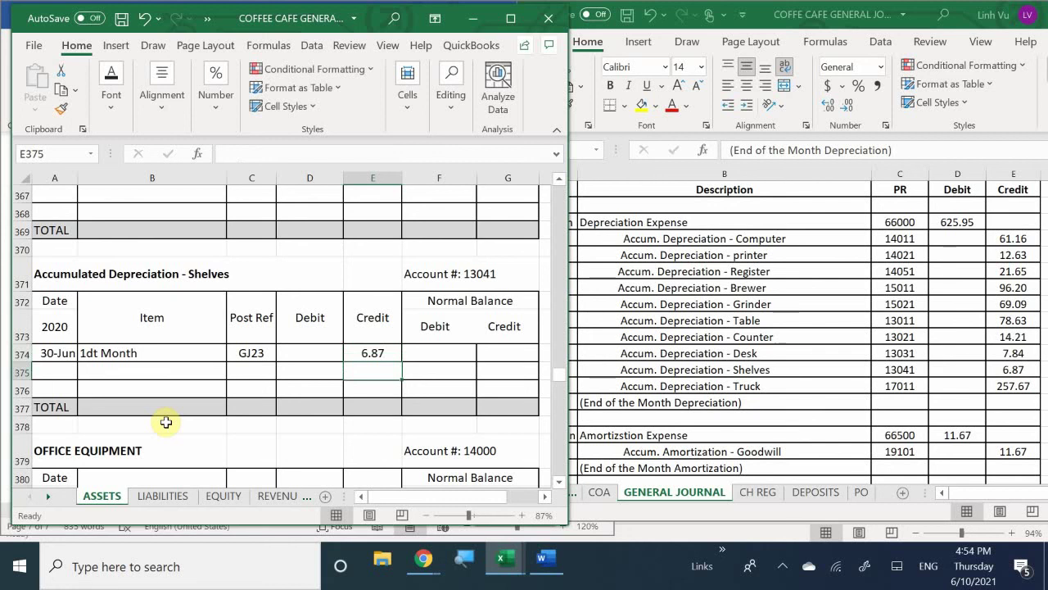
Step: Set the Accumulated Depreciation - Shelves credit balance in G374 with the formula =E374
key("Right")
key("Up")
key("Right")
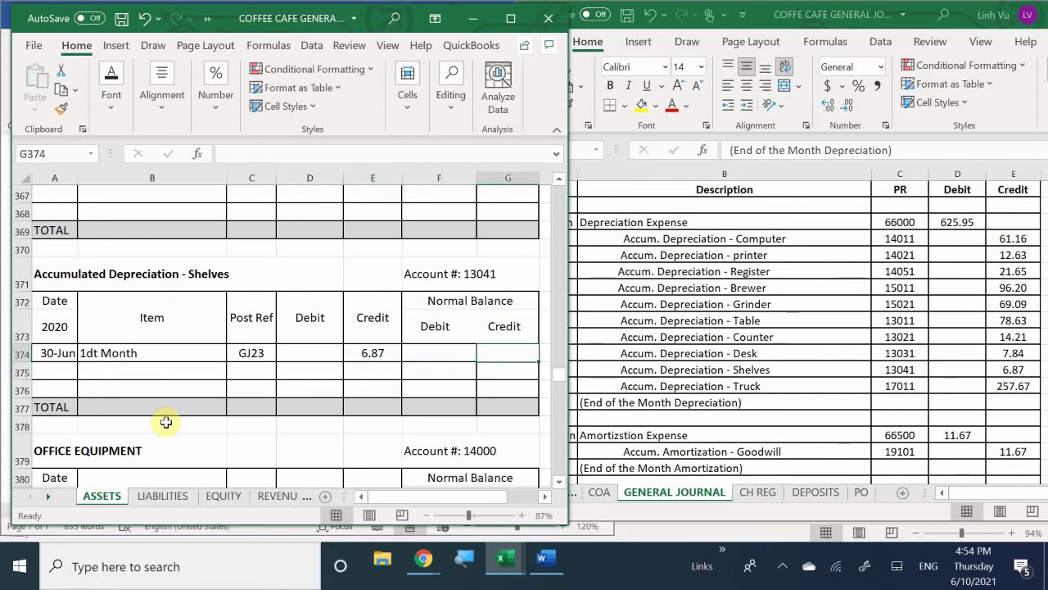
type("=")
key("Left")
key("Left")
key("Return")
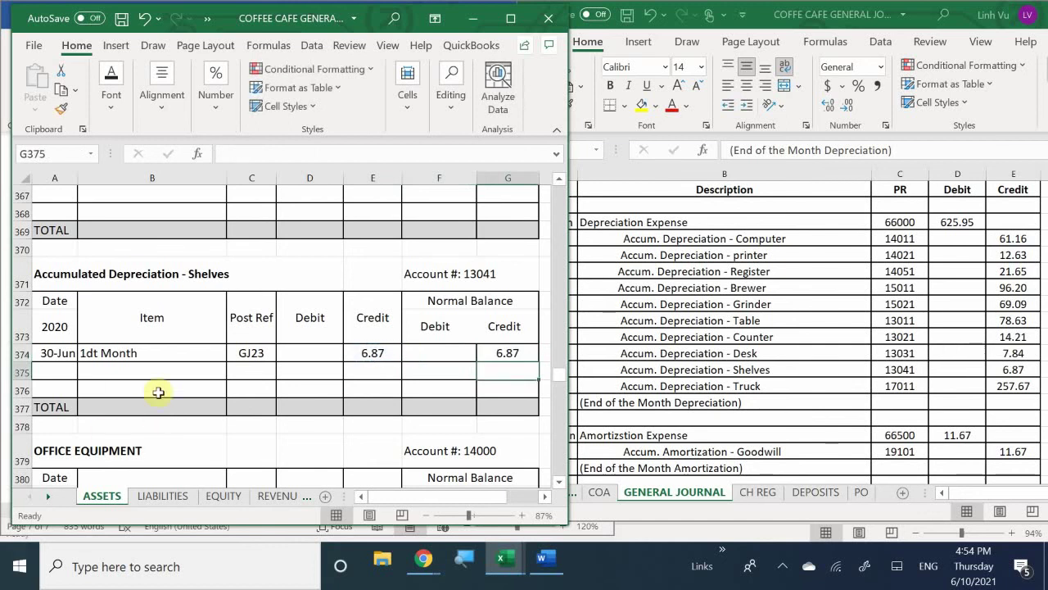
Step: Enter the date 6/30 in A502 of the Accumulated Depreciation – Truck ledger on the ASSETS sheet
left_click(162, 390)
scroll(162, 390, "down", 3)
scroll(164, 393, "down", 20)
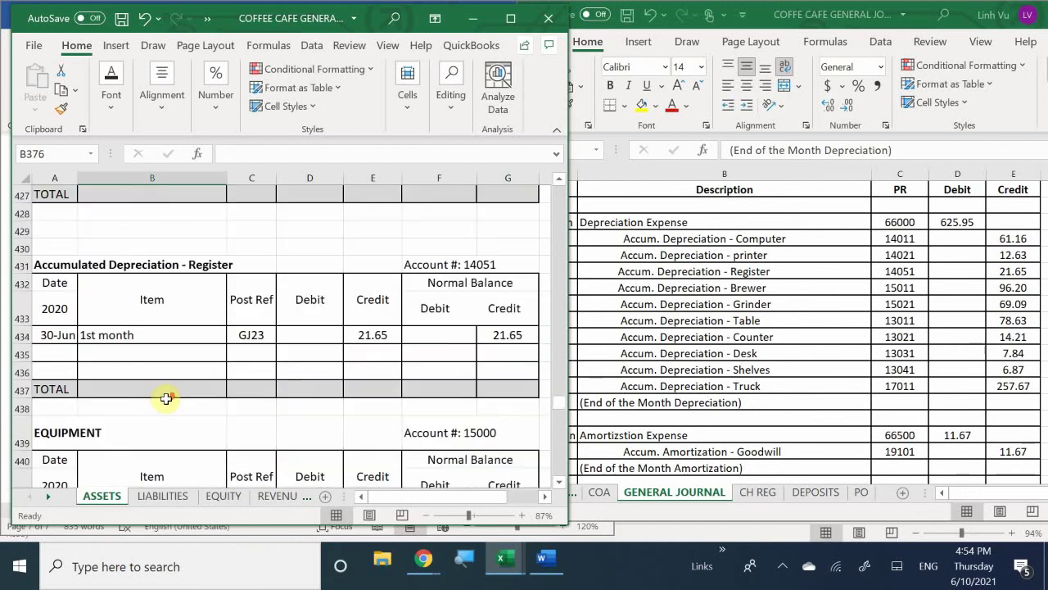
scroll(168, 399, "down", 18)
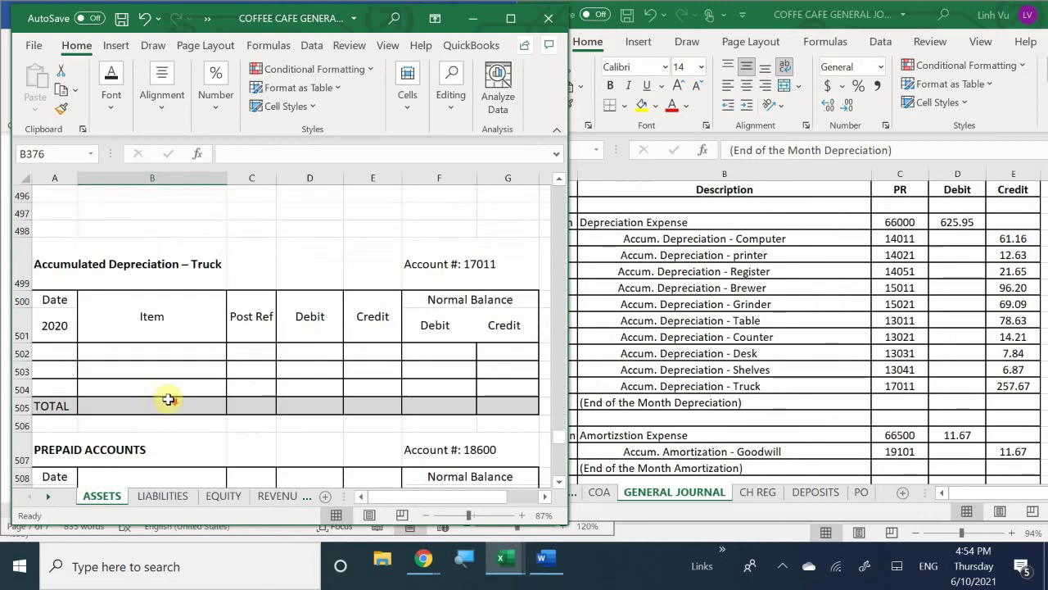
scroll(168, 399, "up", 16)
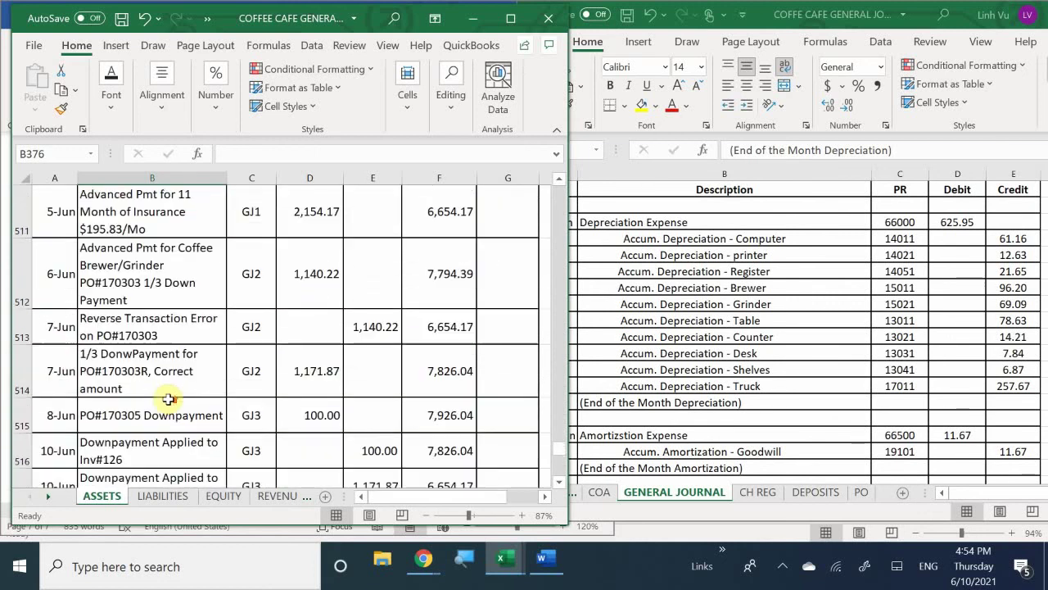
scroll(168, 398, "up", 5)
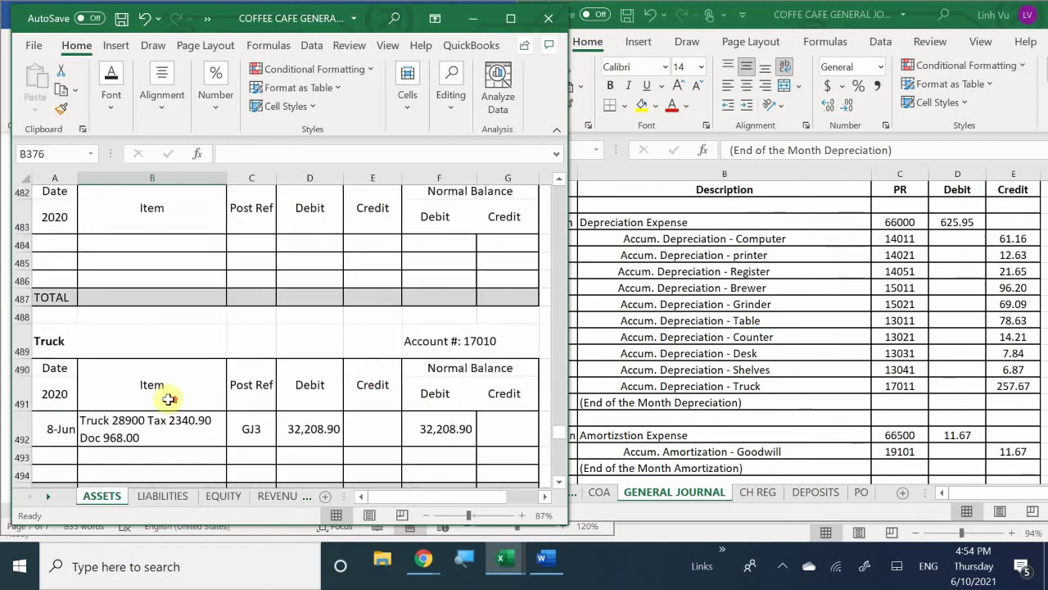
scroll(168, 399, "down", 5)
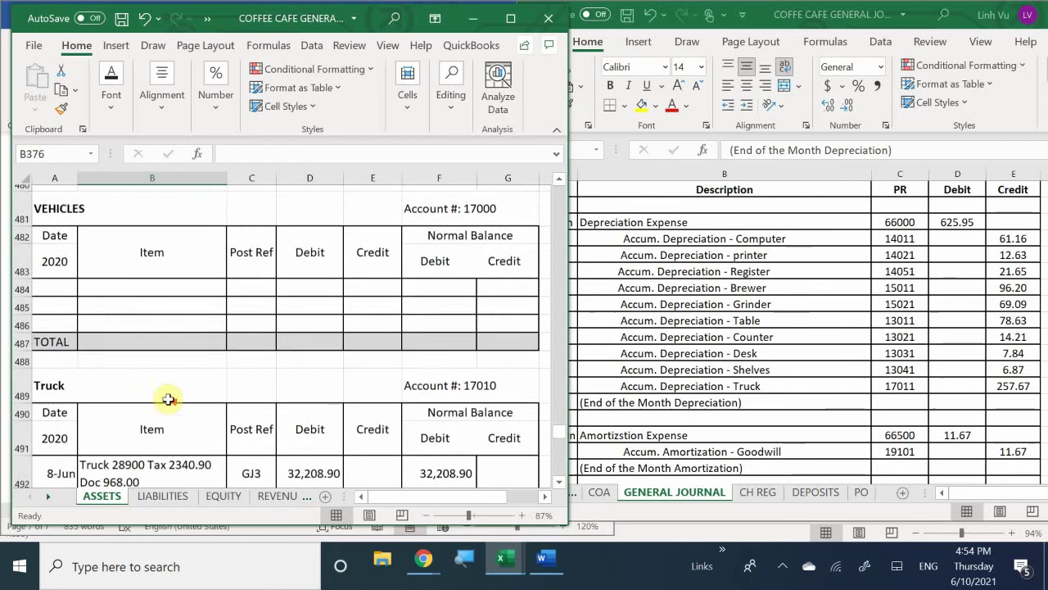
scroll(168, 399, "down", 2)
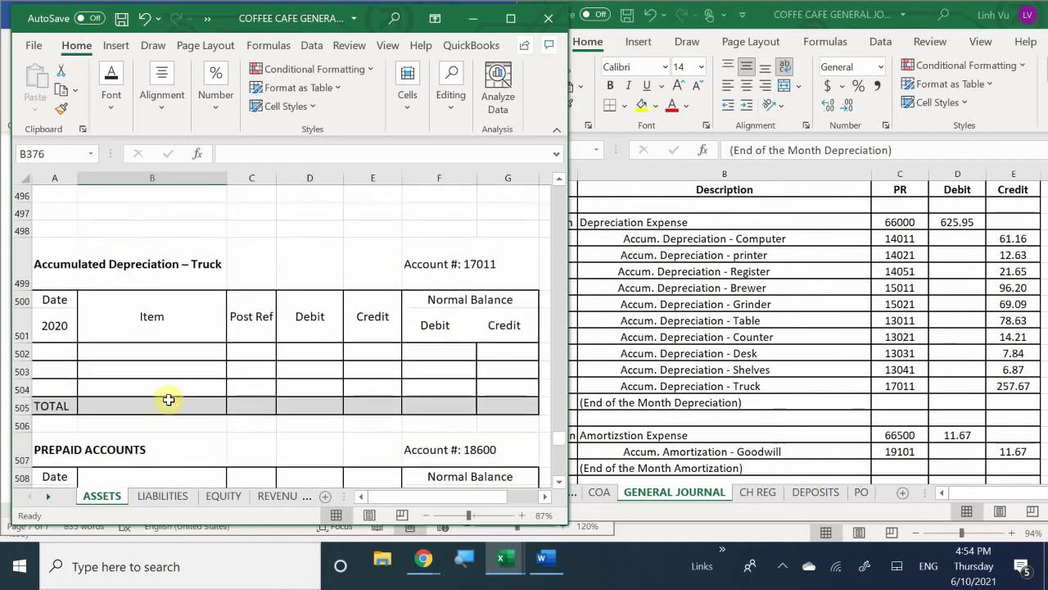
scroll(168, 399, "up", 1)
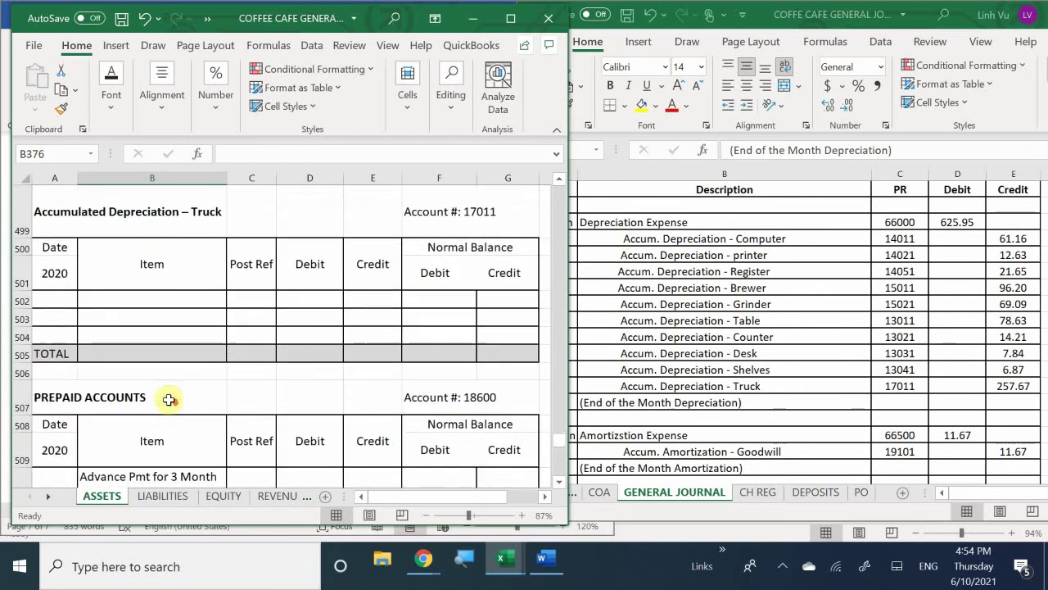
left_click(58, 303)
type("6/30")
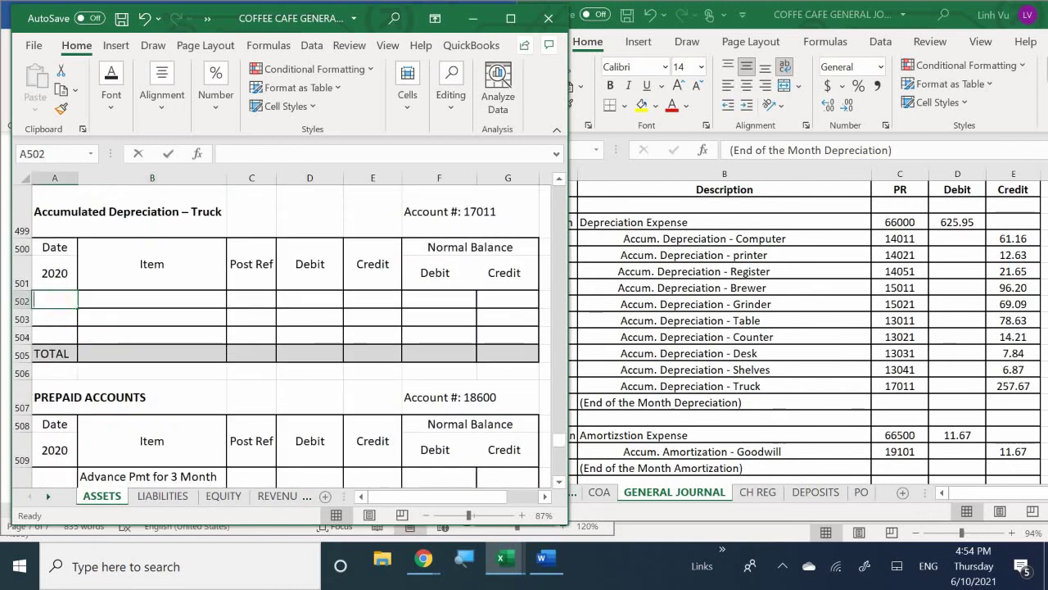
key("Return")
Step: Enter the item description "Used 1200 Miles for JUNE" in B502 for the truck depreciation posting
key("Right")
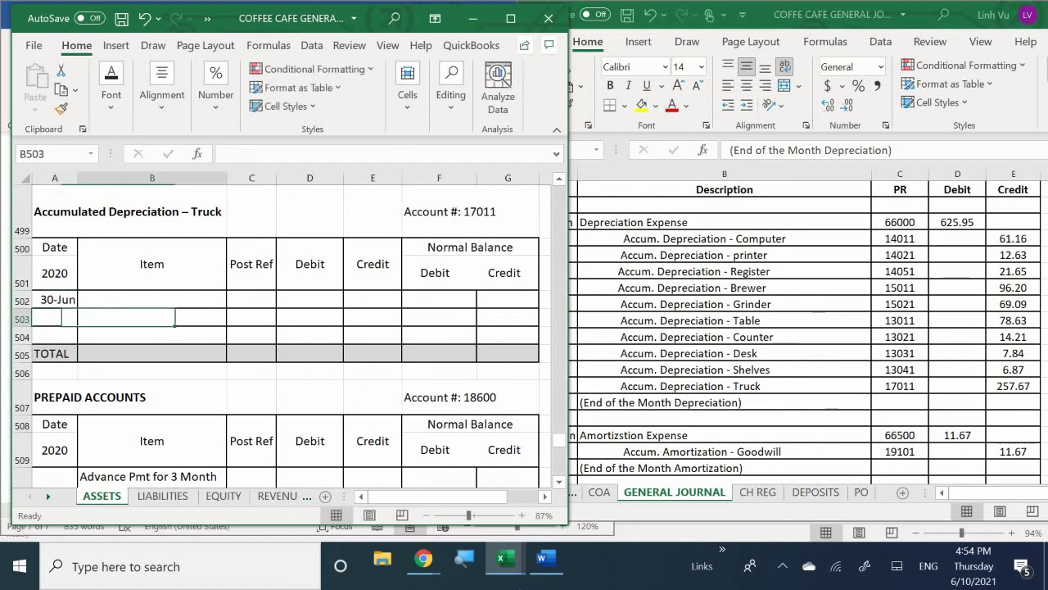
key("Up")
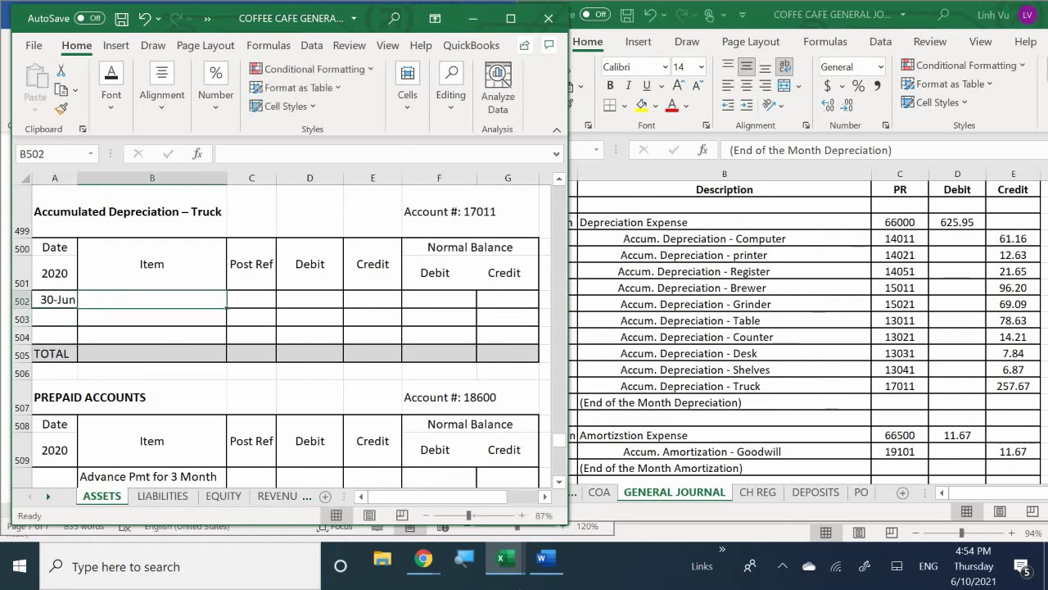
type("U")
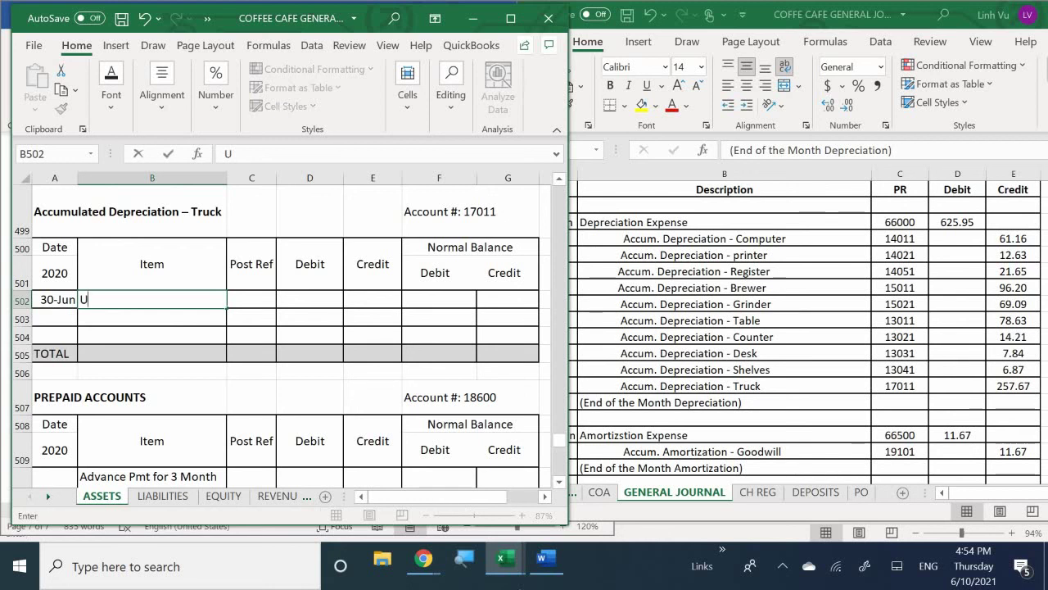
type("sed 1200")
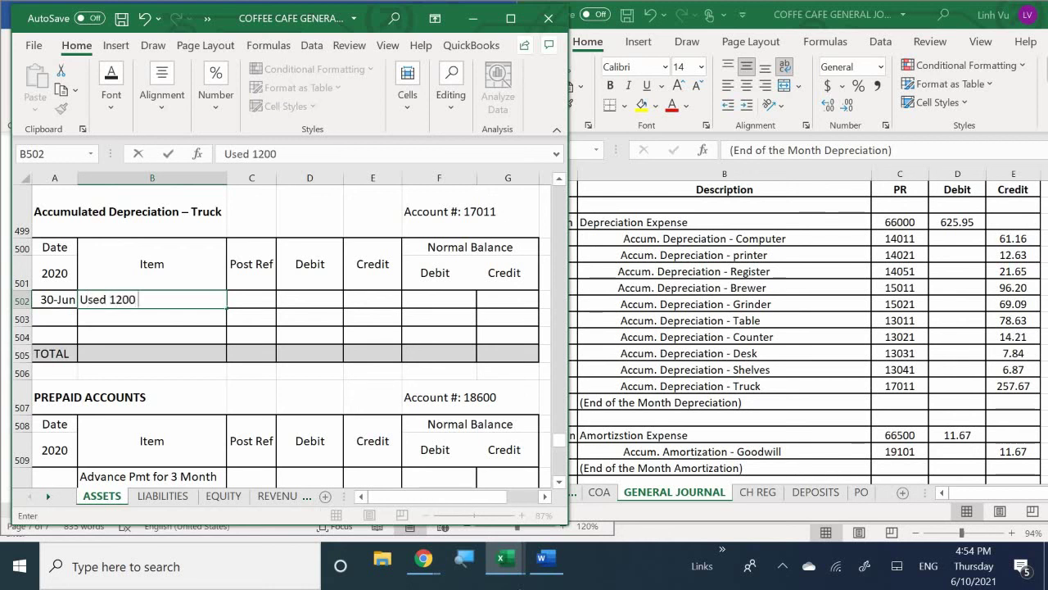
type(" Miles")
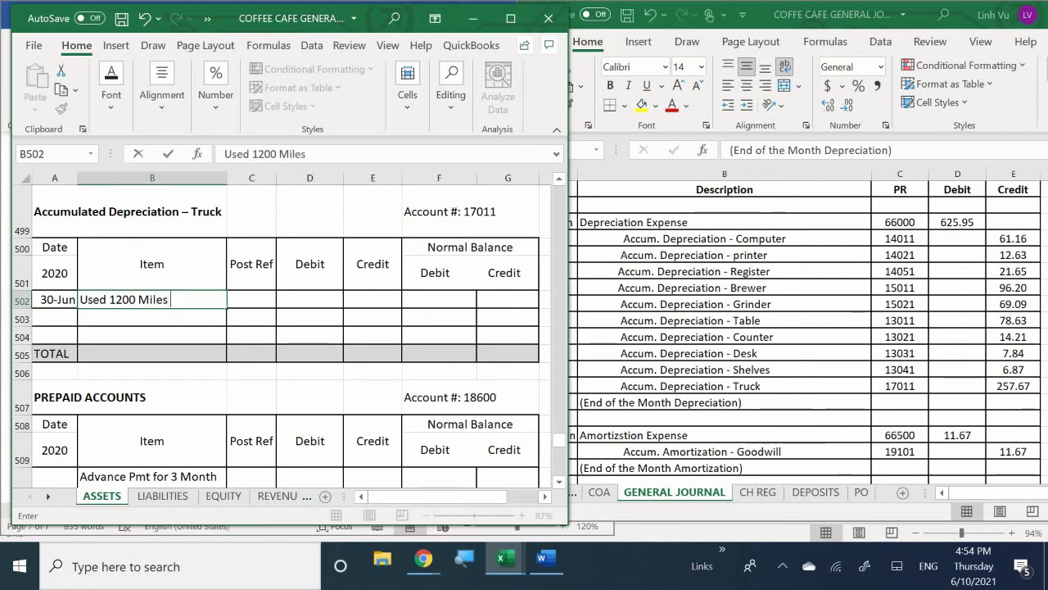
type(" f")
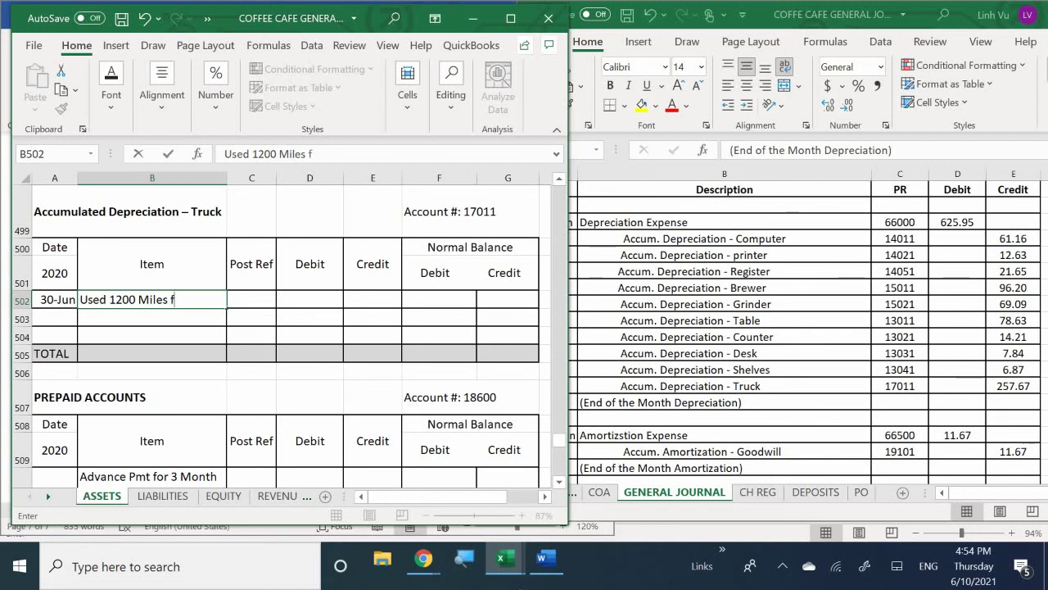
type("or JUNE")
key("Tab")
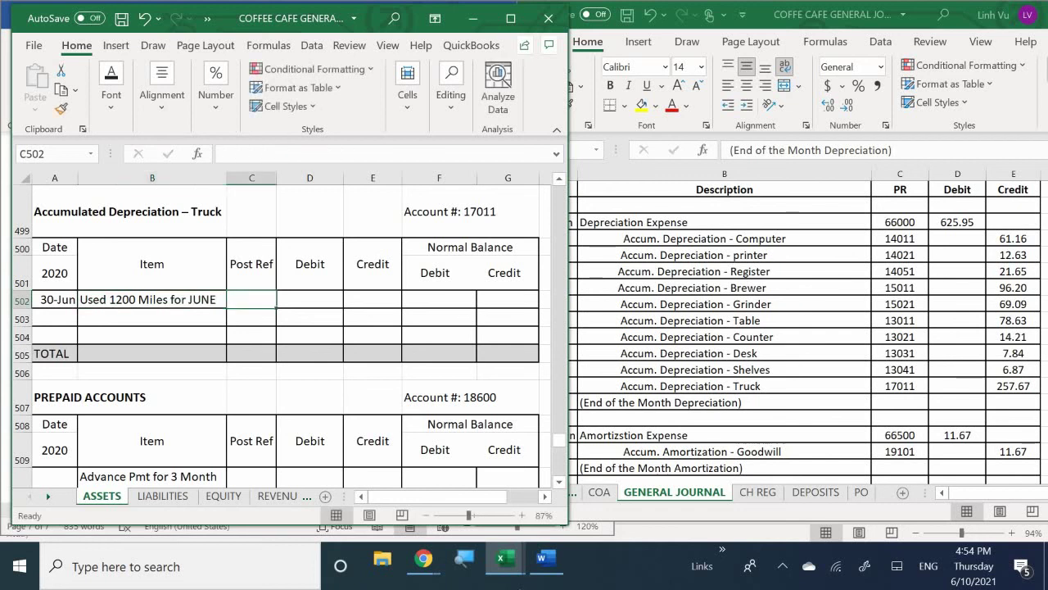
Step: Enter post reference GJ23 in C502 and a credit of 257.67 in E502 for Accumulated Depreciation – Truck
type("GJ23")
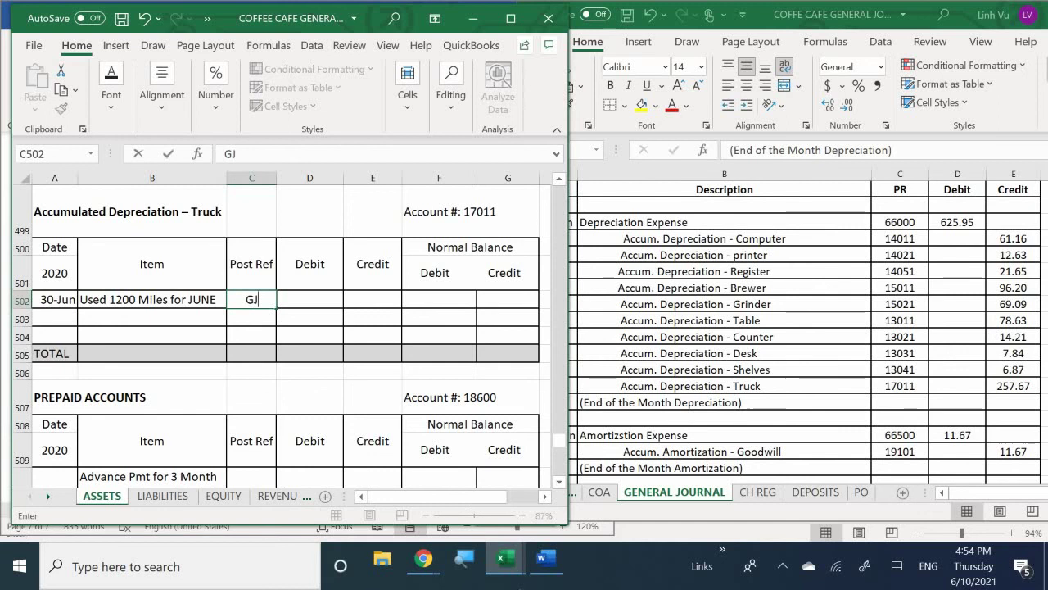
left_click(373, 299)
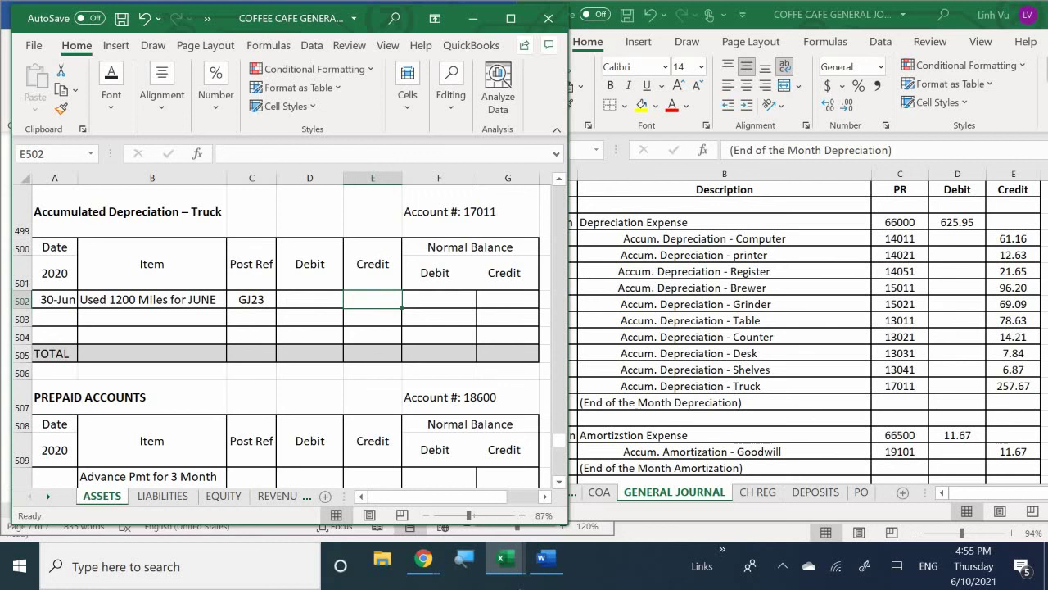
type("25")
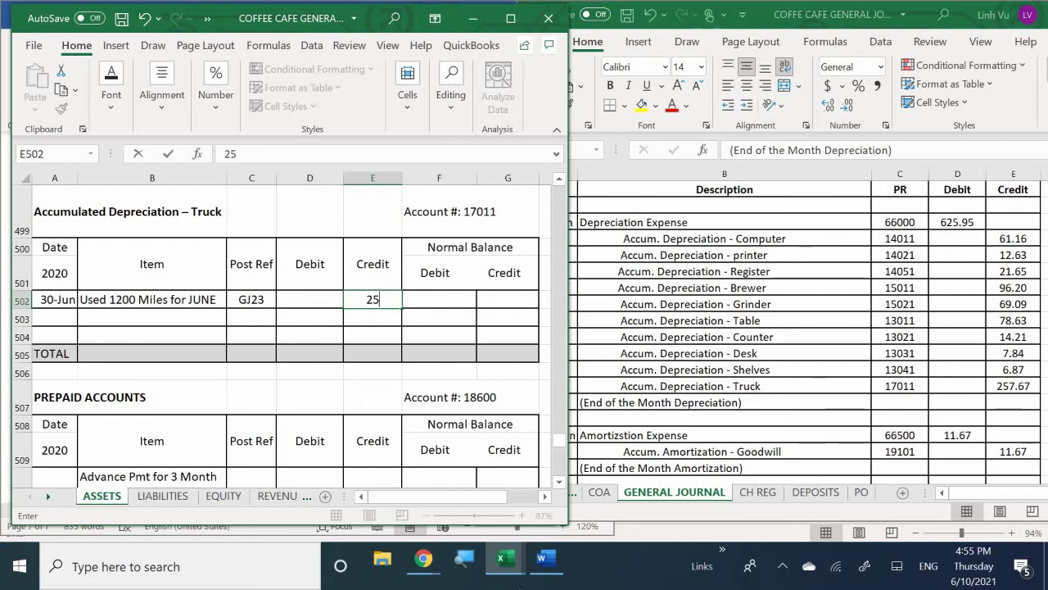
type("7.67")
key("ctrl+Return")
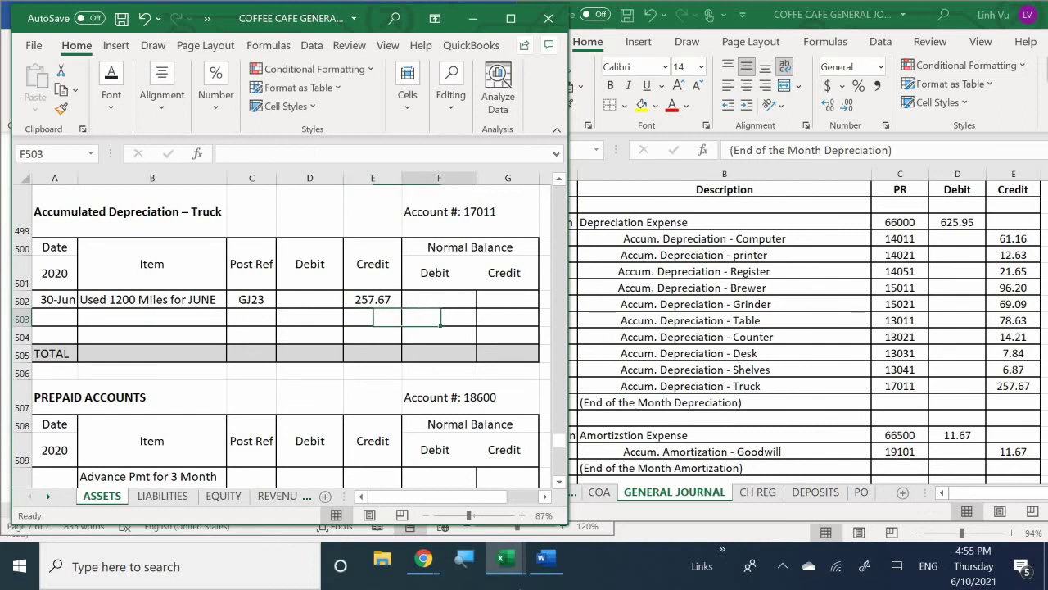
Step: Set the Accumulated Depreciation – Truck credit balance in G502 with the formula =E502
left_click(508, 299)
type("=")
left_click(372, 299)
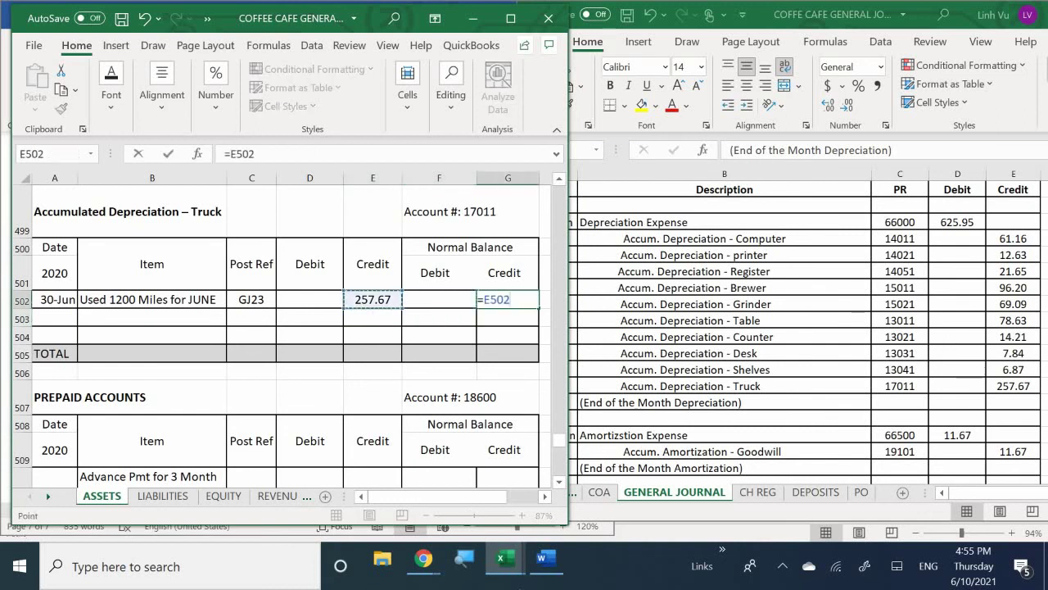
key("Return")
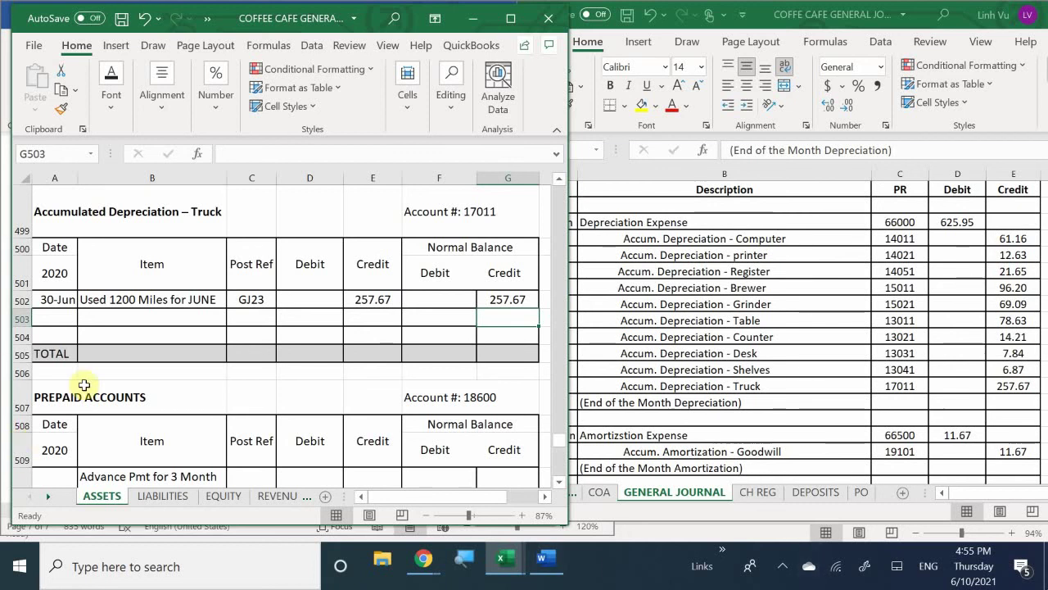
Step: Enter the date 6/30 in A544 of the Accumulated Amortization – Goodwill ledger
left_click(112, 390)
scroll(112, 391, "down", 1)
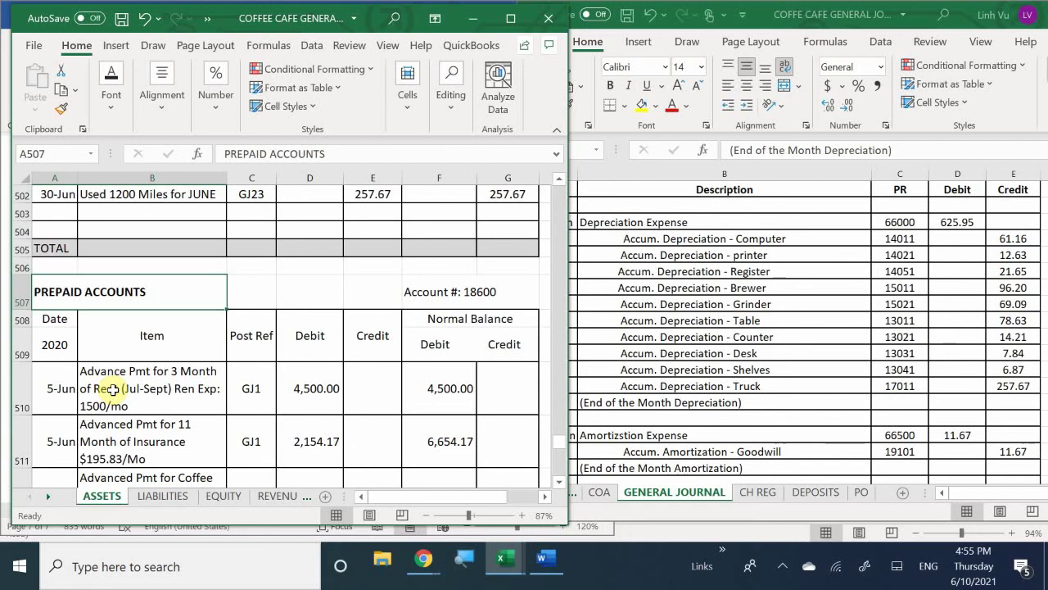
scroll(113, 390, "down", 1)
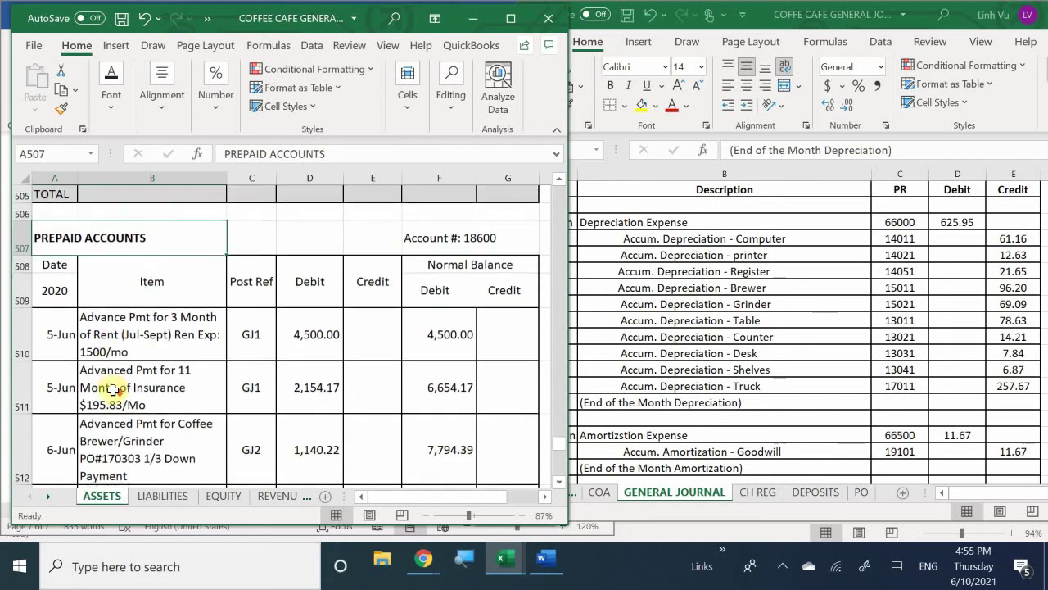
scroll(113, 390, "down", 10)
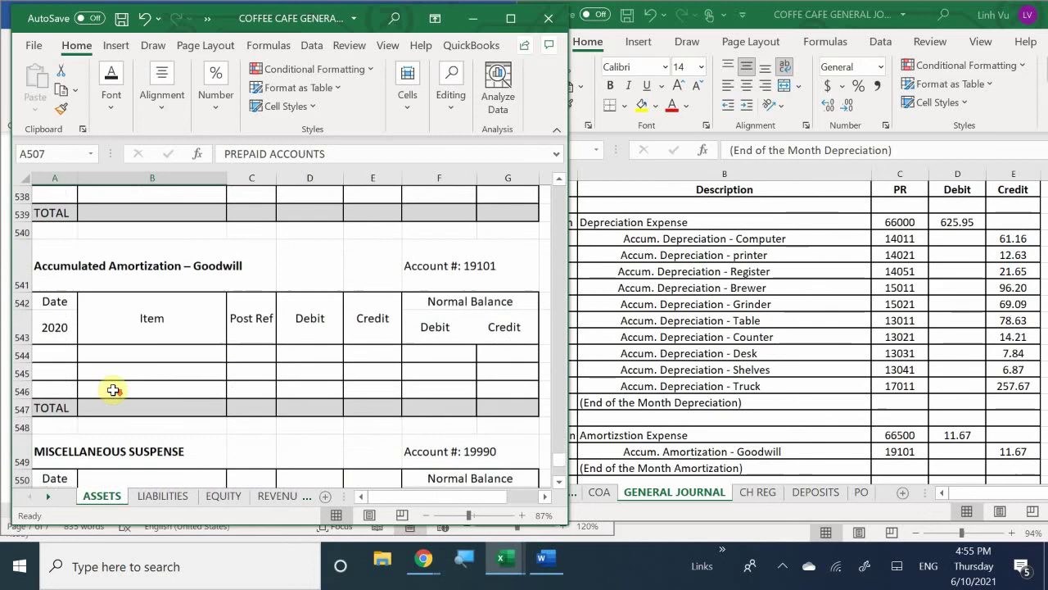
scroll(113, 390, "down", 1)
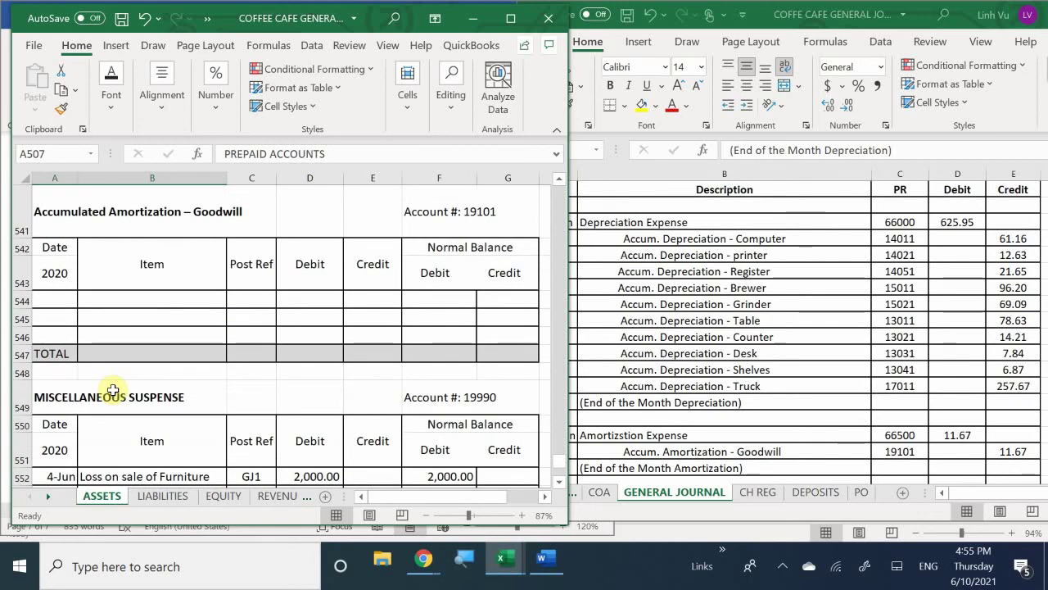
scroll(113, 390, "up", 1)
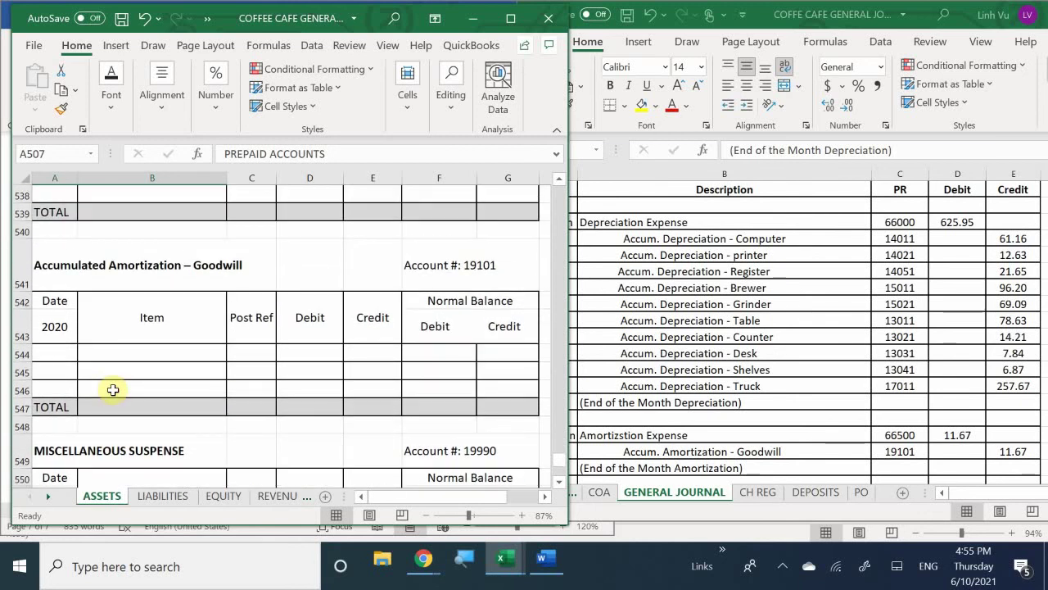
left_click(53, 355)
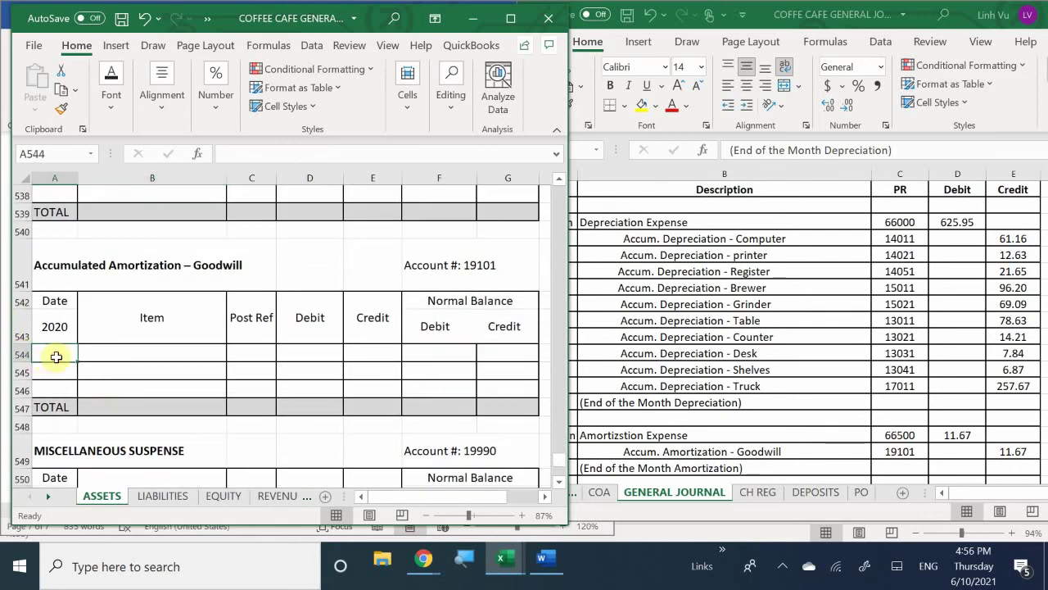
type("6/30")
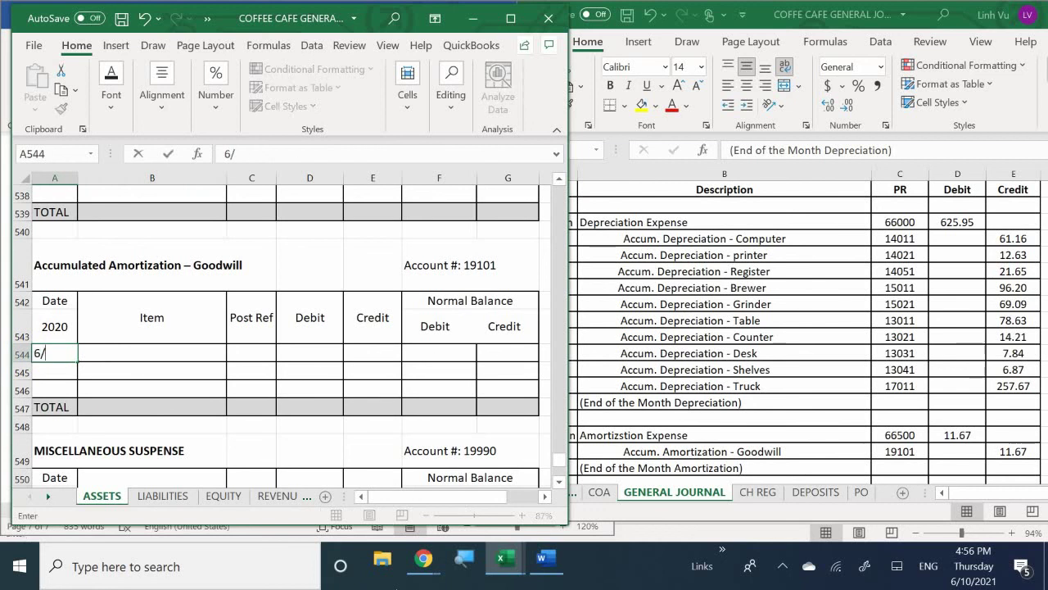
key("Return")
Step: Enter the item description "1st Months" in B544 for the goodwill amortization posting
left_click(152, 352)
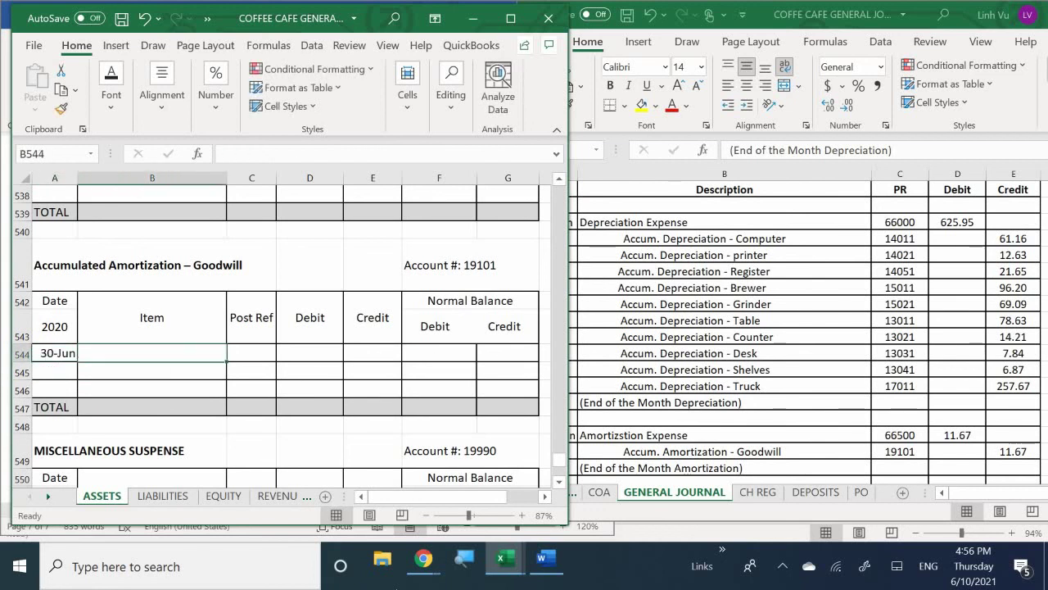
type("1")
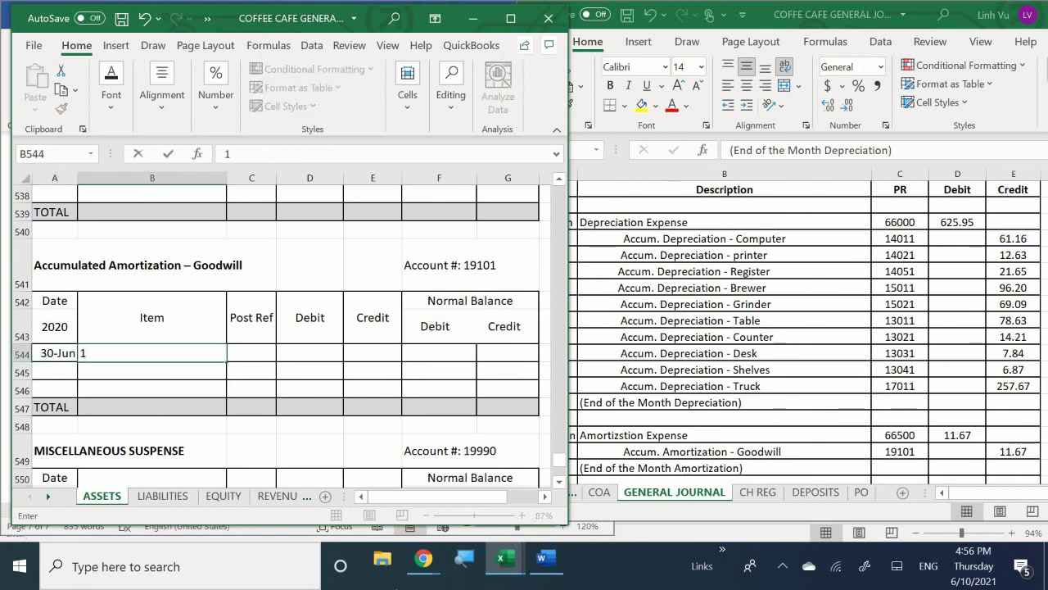
type("st ")
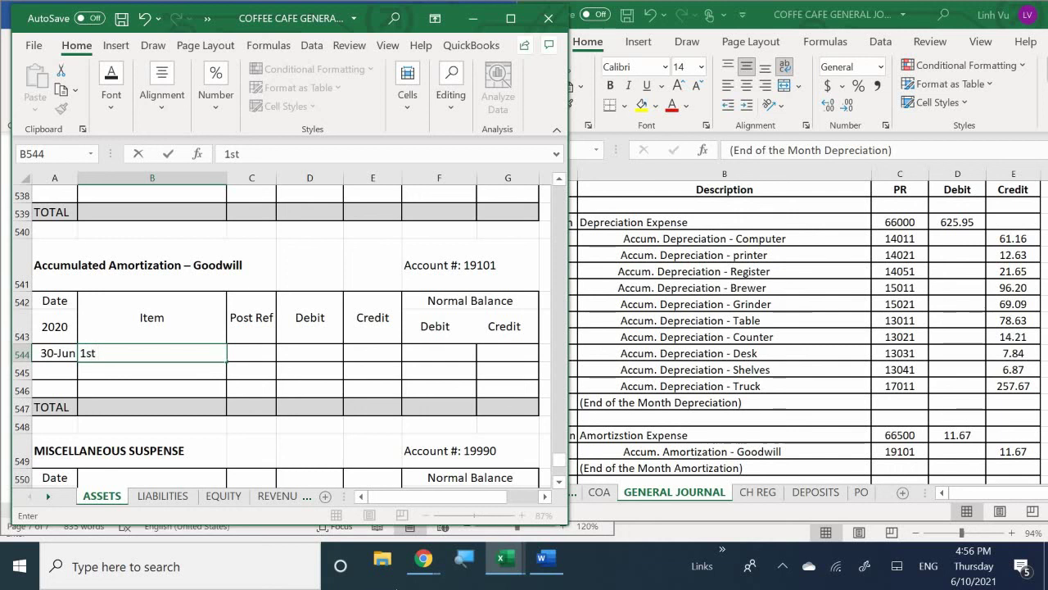
type("Months")
key("Tab")
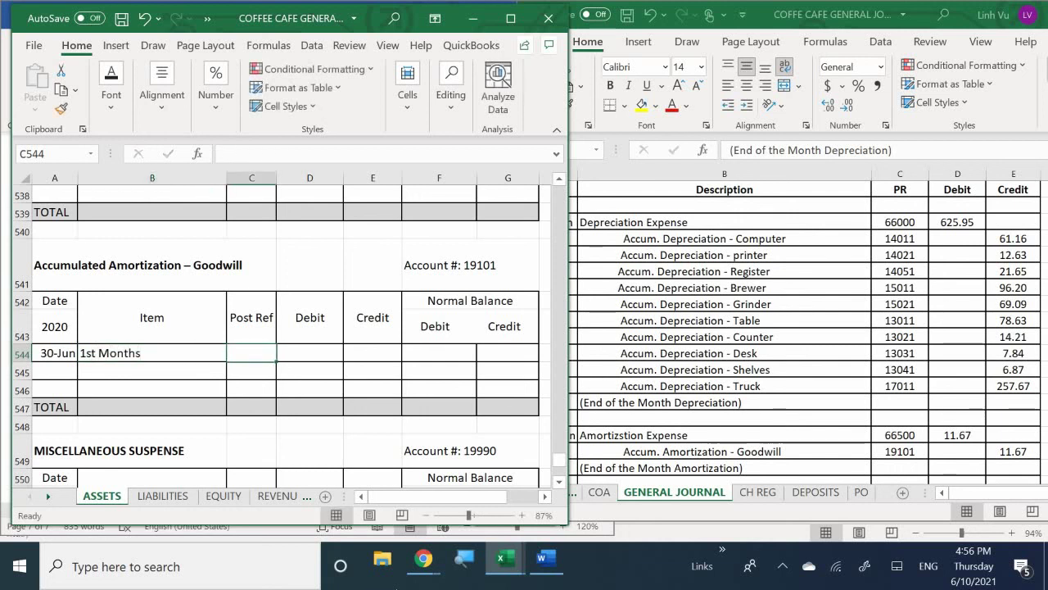
Step: Enter post reference GJ23 in C544 and a credit of 11.67 in E544 for Accumulated Amortization – Goodwill
type("GJ23")
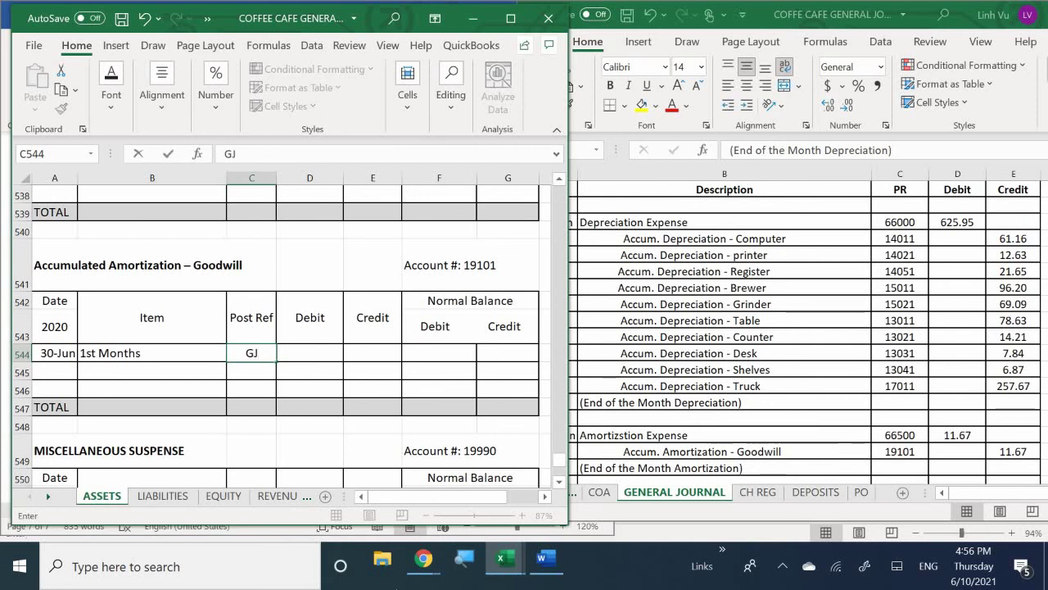
key("Return")
key("Right")
key("Right")
key("Up")
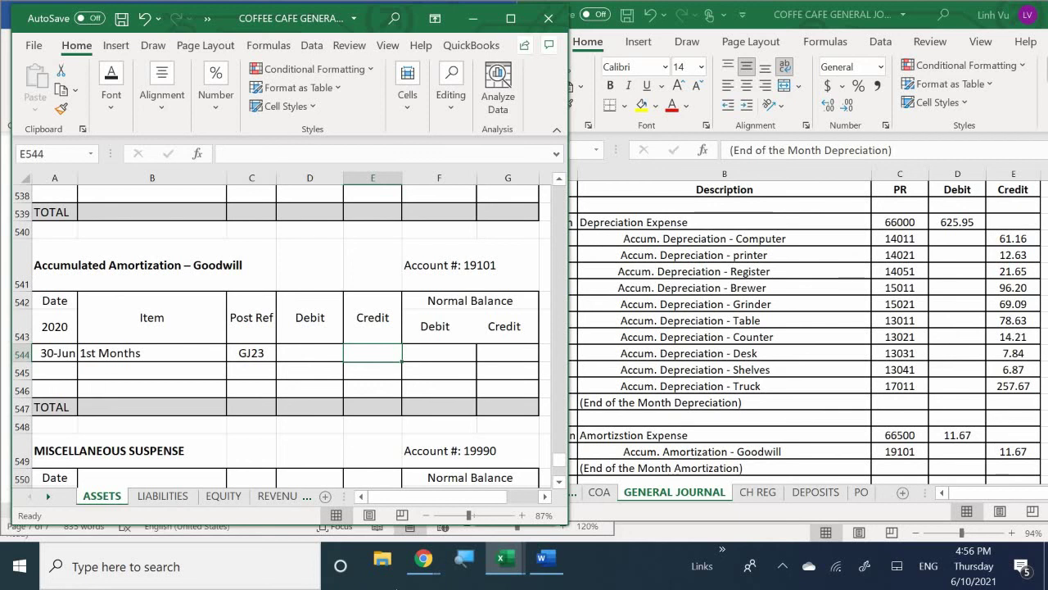
type("11.67")
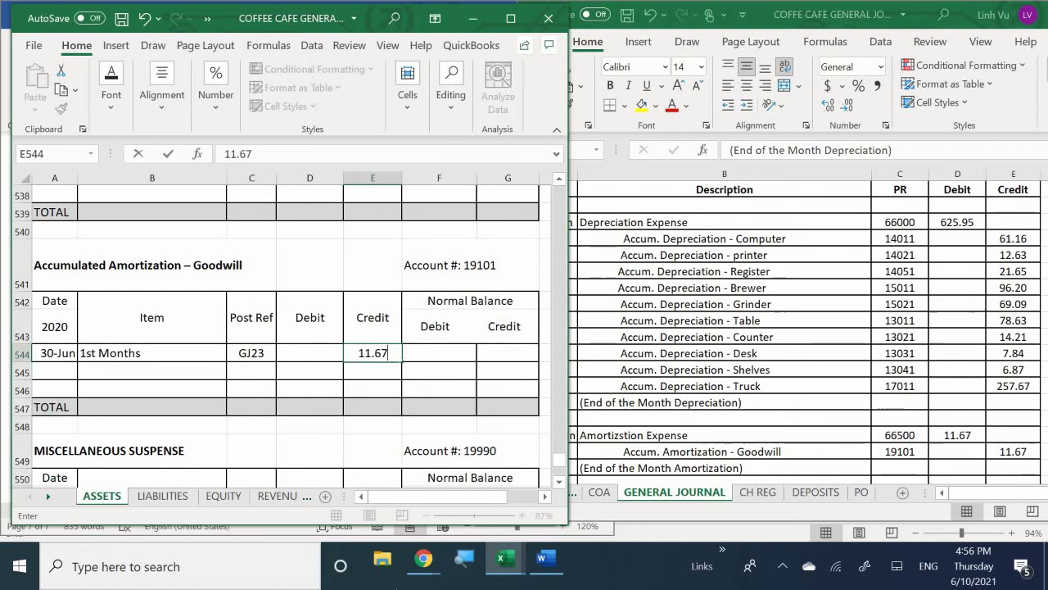
key("Return")
Step: Set the Accumulated Amortization – Goodwill credit balance in G544 with the formula =E544
key("Right")
key("Right")
key("Up")
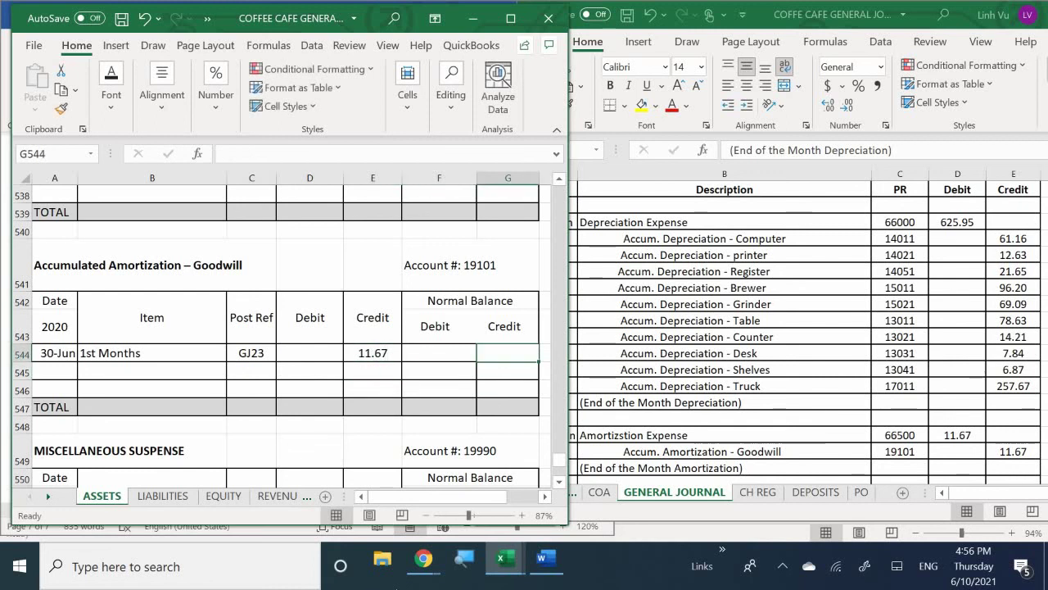
type("=")
key("Left")
key("Left")
key("Return")
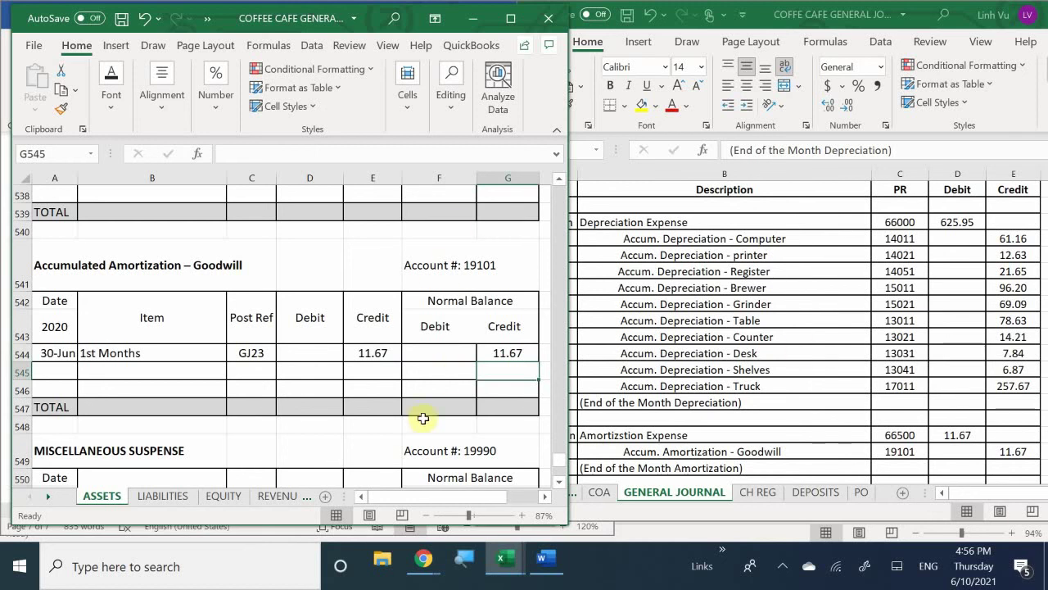
left_click(784, 567)
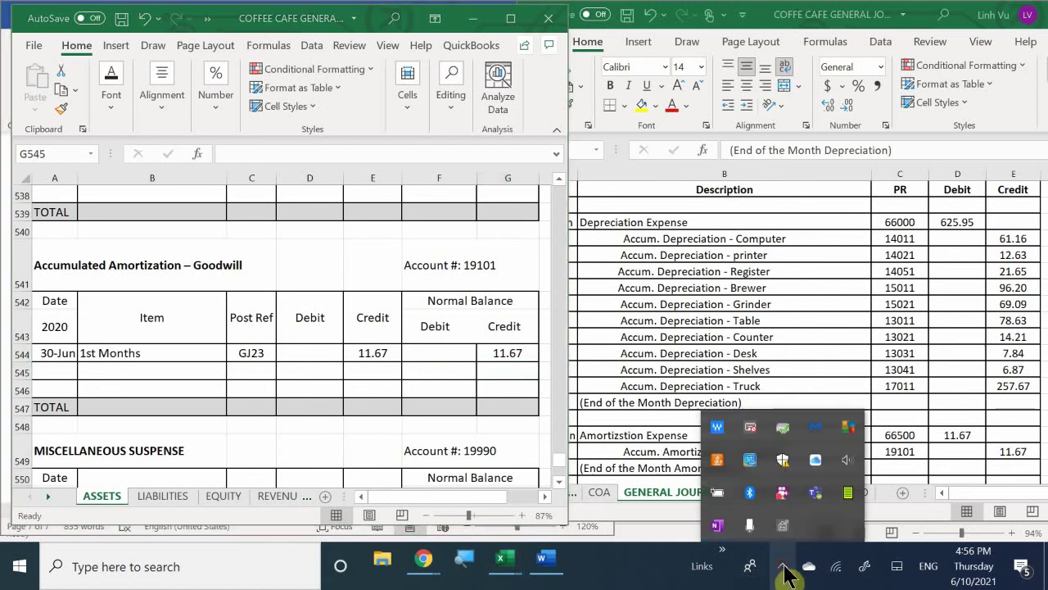
right_click(784, 493)
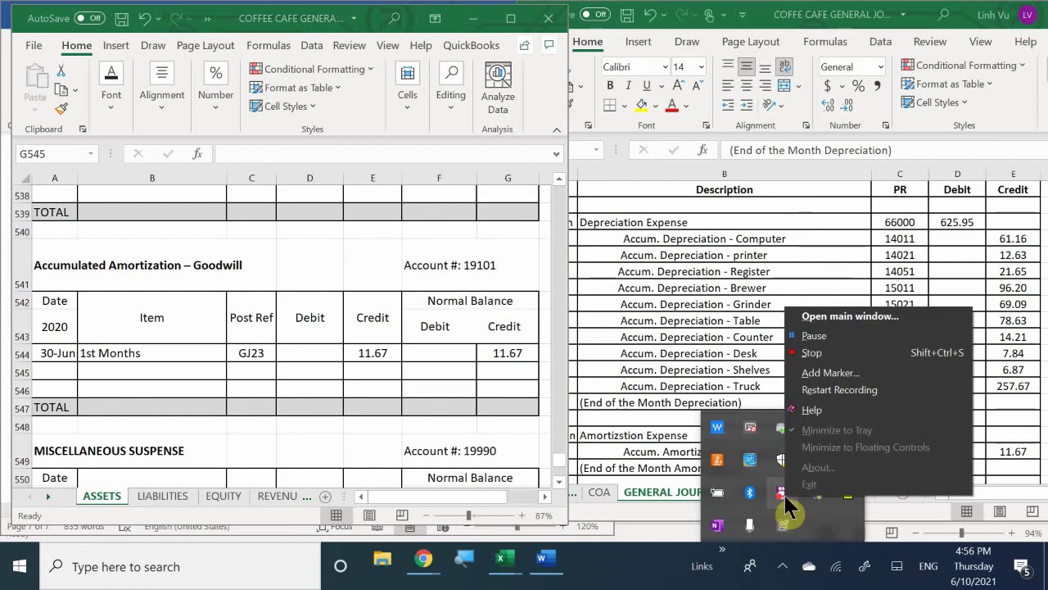